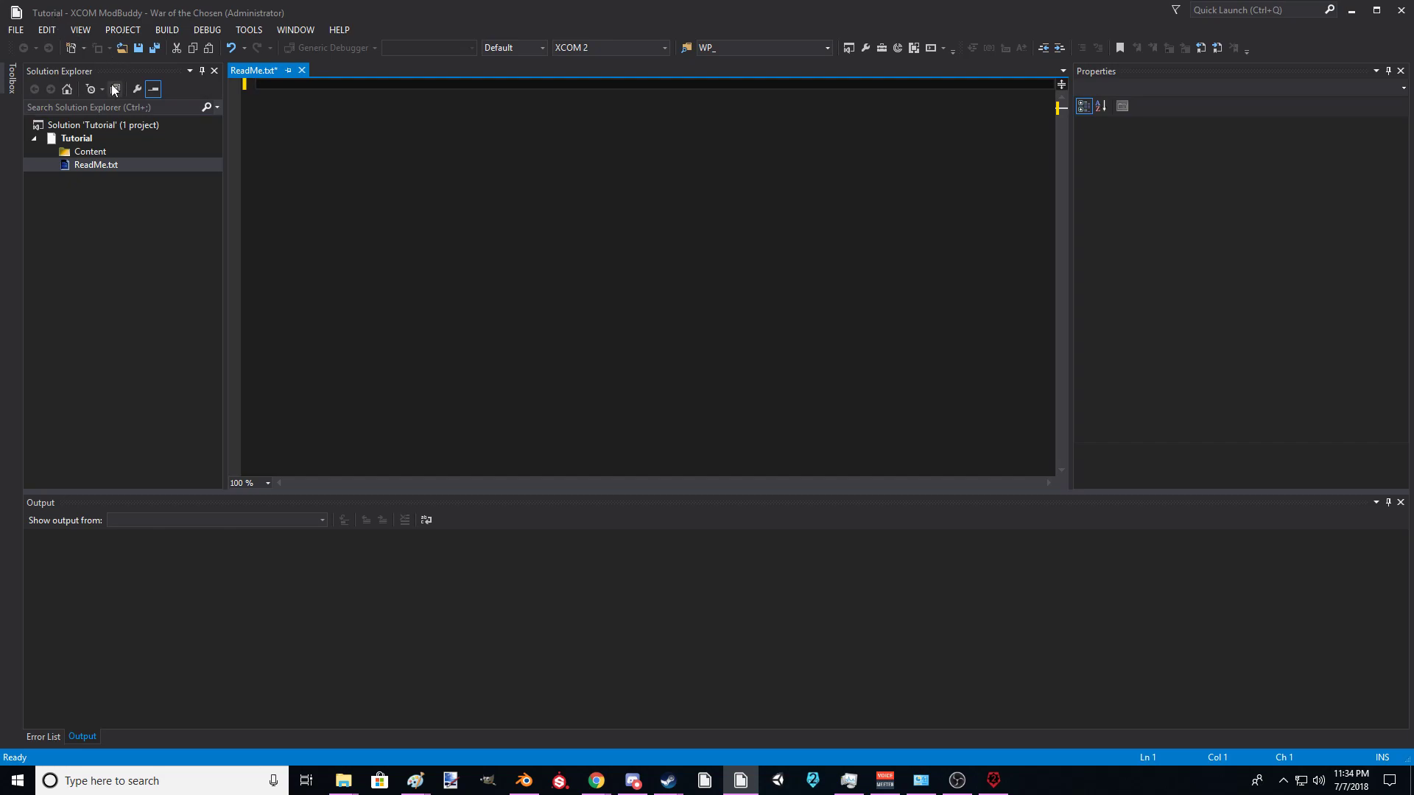
click(90, 151)
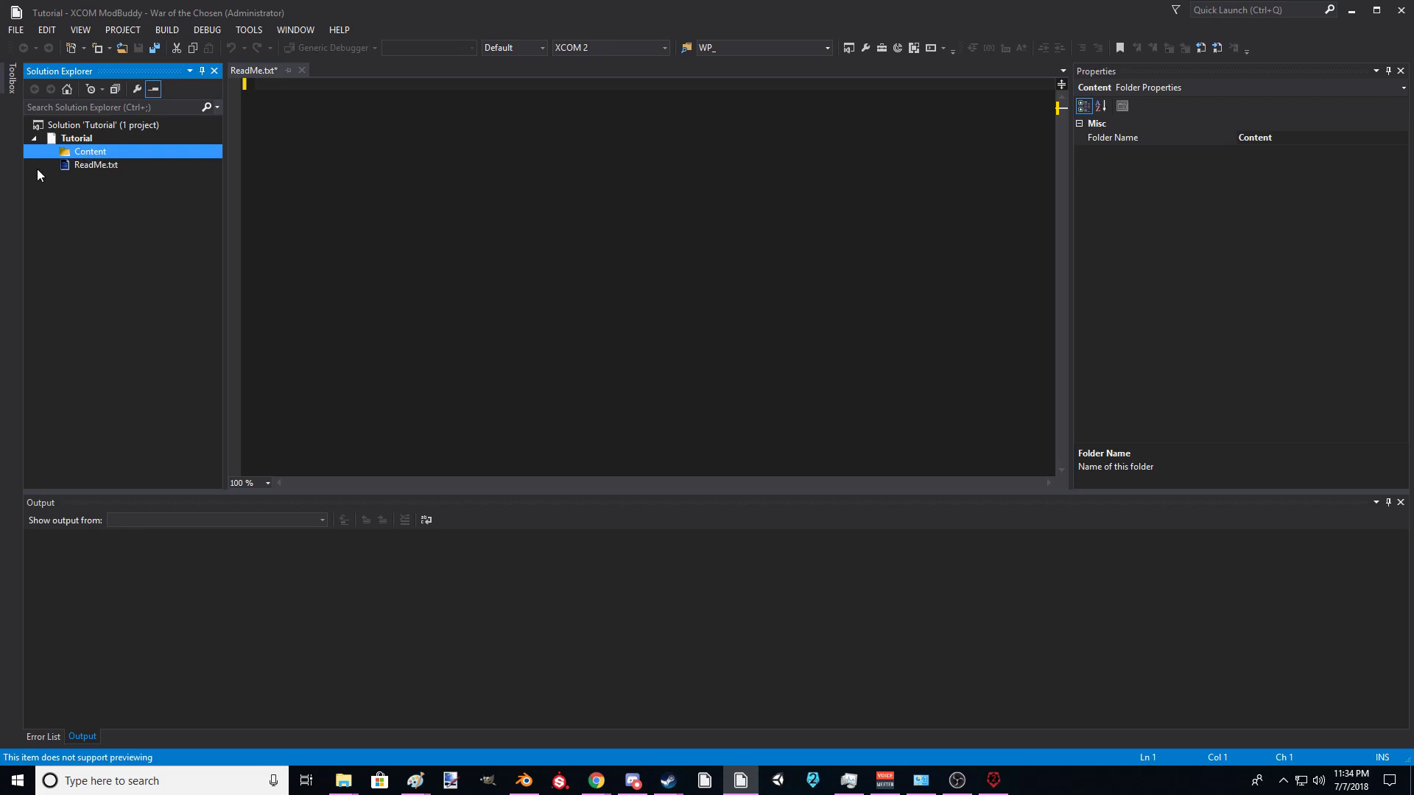
click(389, 123)
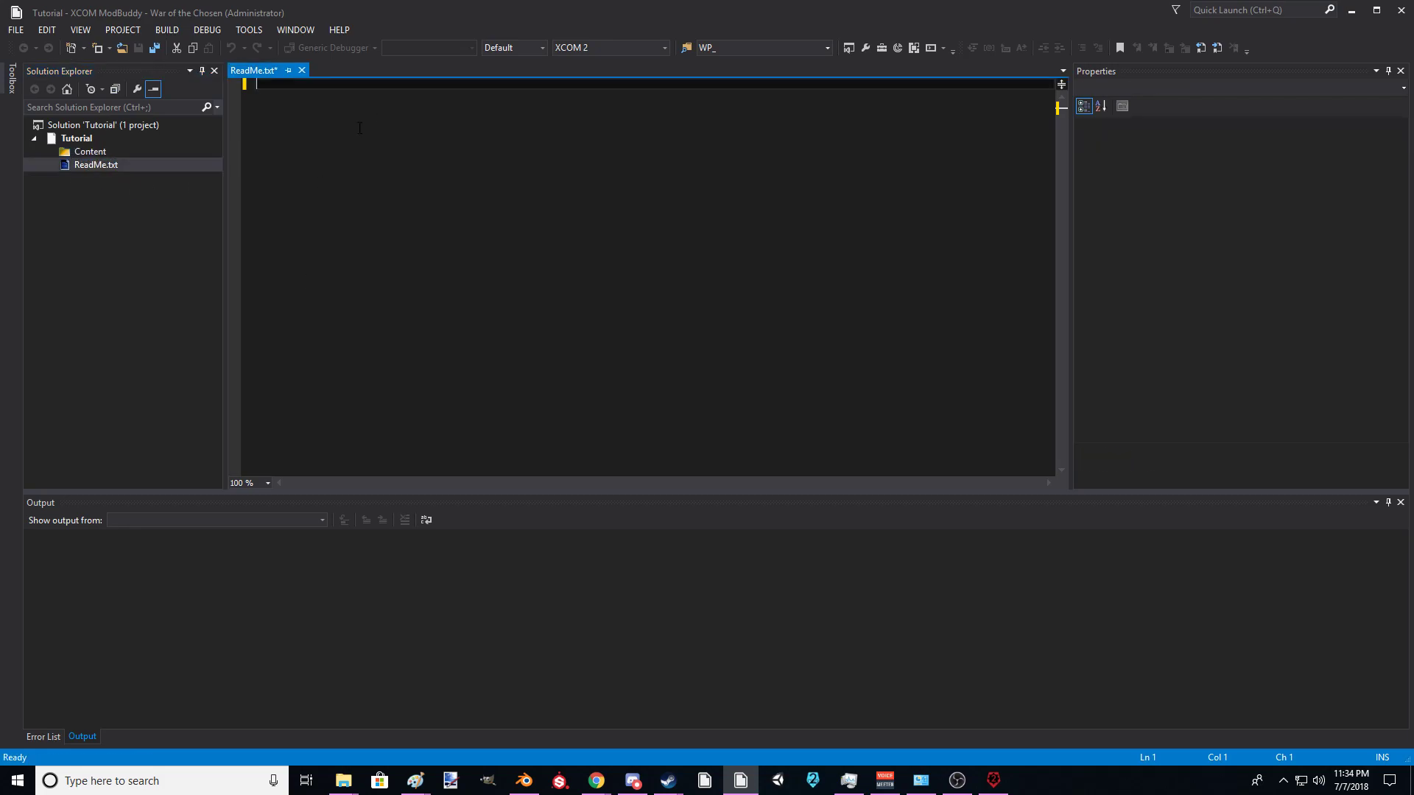
click(161, 152)
Step: Switch to the Unreal Editor, move the Content Browser nearer the middle of the viewport, and filter its packages by "sectoid"
click(994, 780)
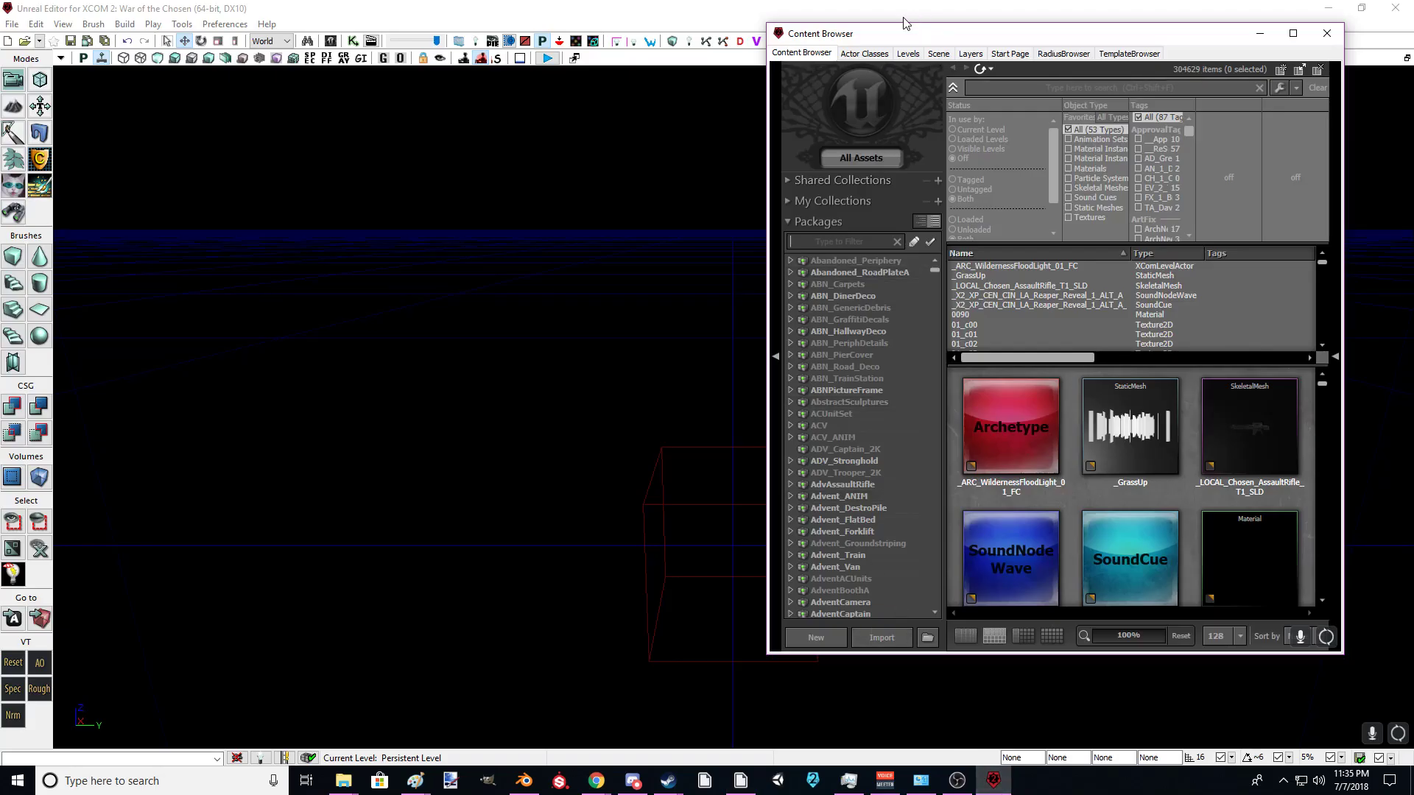
drag(874, 37, 601, 65)
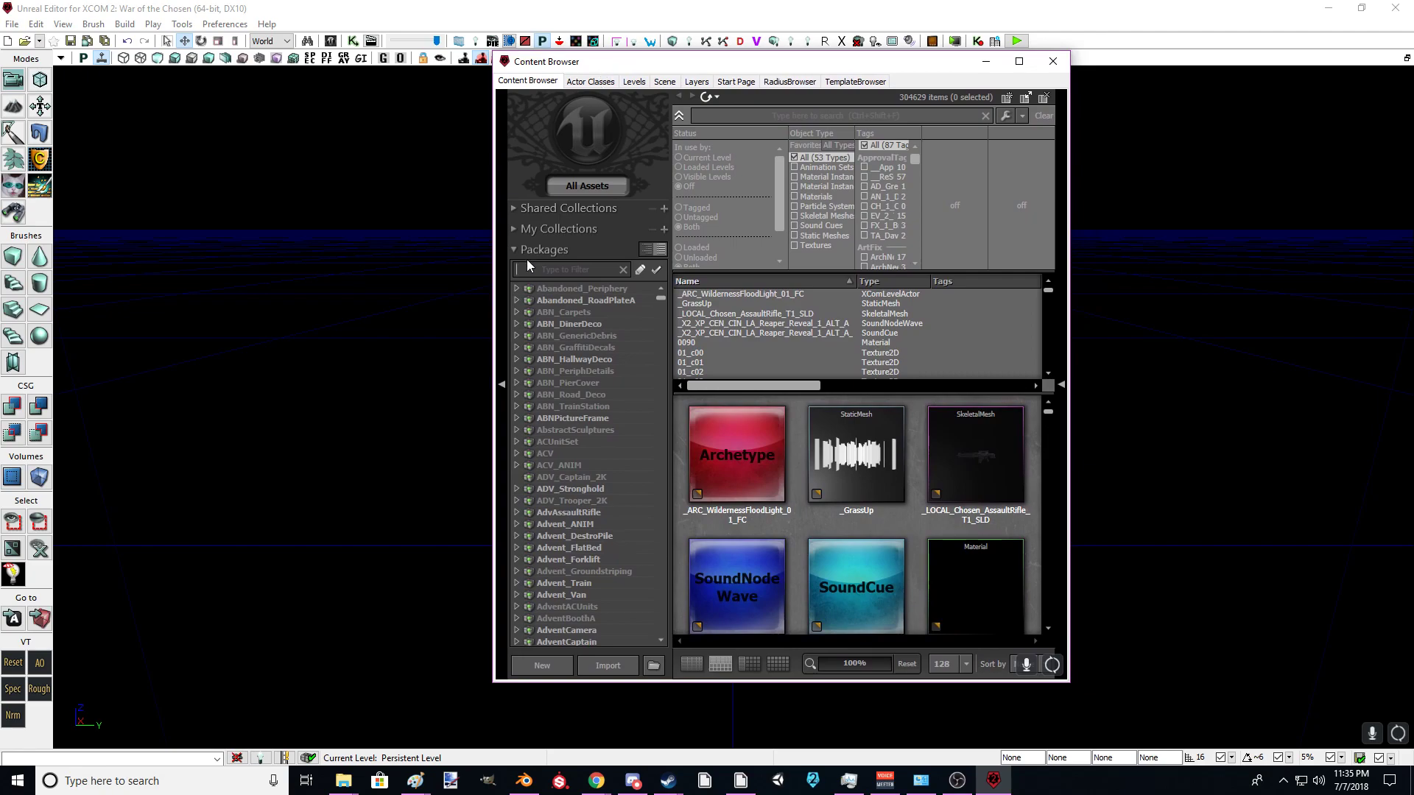
text(sectoid)
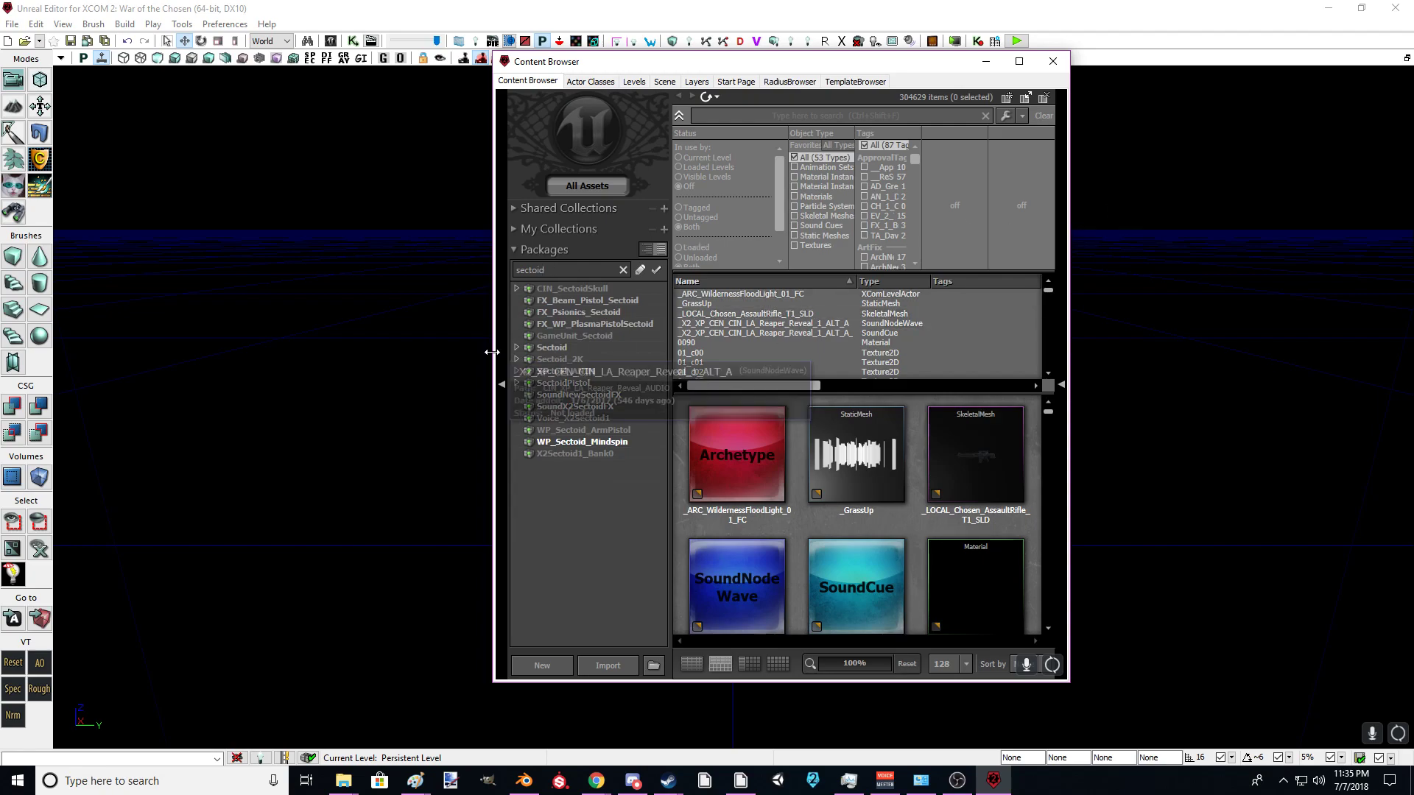
Step: Examine the assets in the Sectoid, Sectoid_2K and Sectoid_ANIM packages for the Sectoid's model files
click(554, 347)
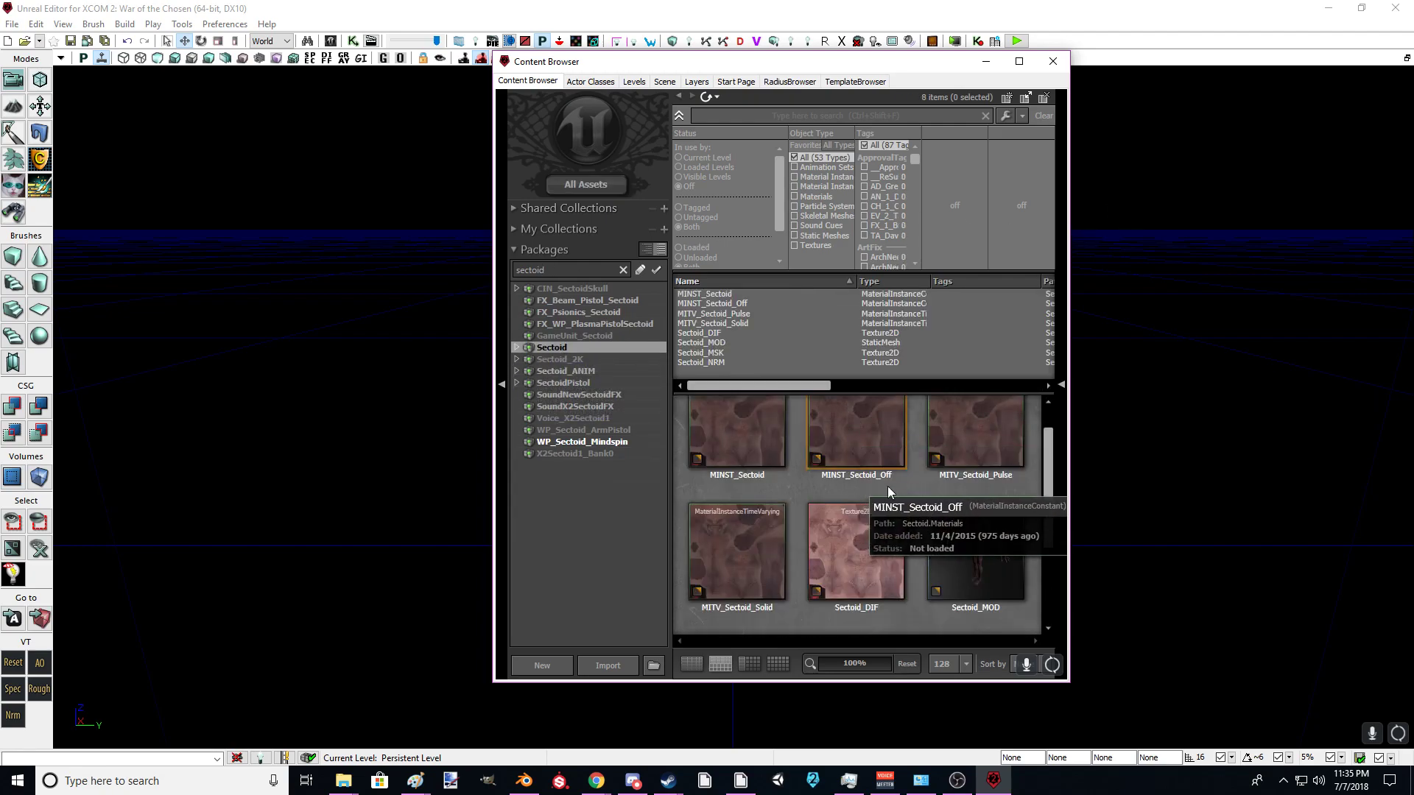
scroll(899, 487, down, 2)
scroll(916, 522, down, 1)
scroll(916, 523, up, 5)
scroll(916, 523, down, 5)
click(587, 359)
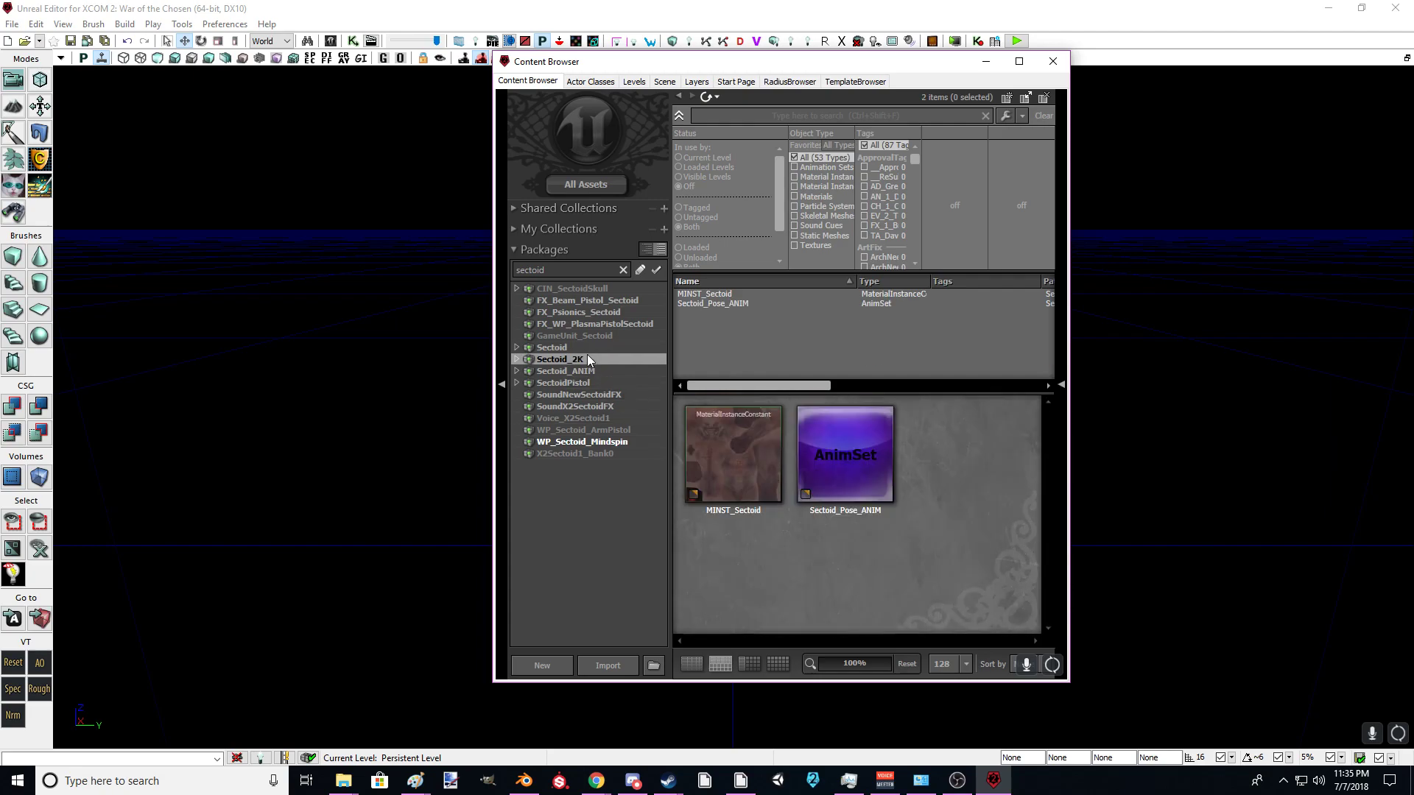
click(586, 372)
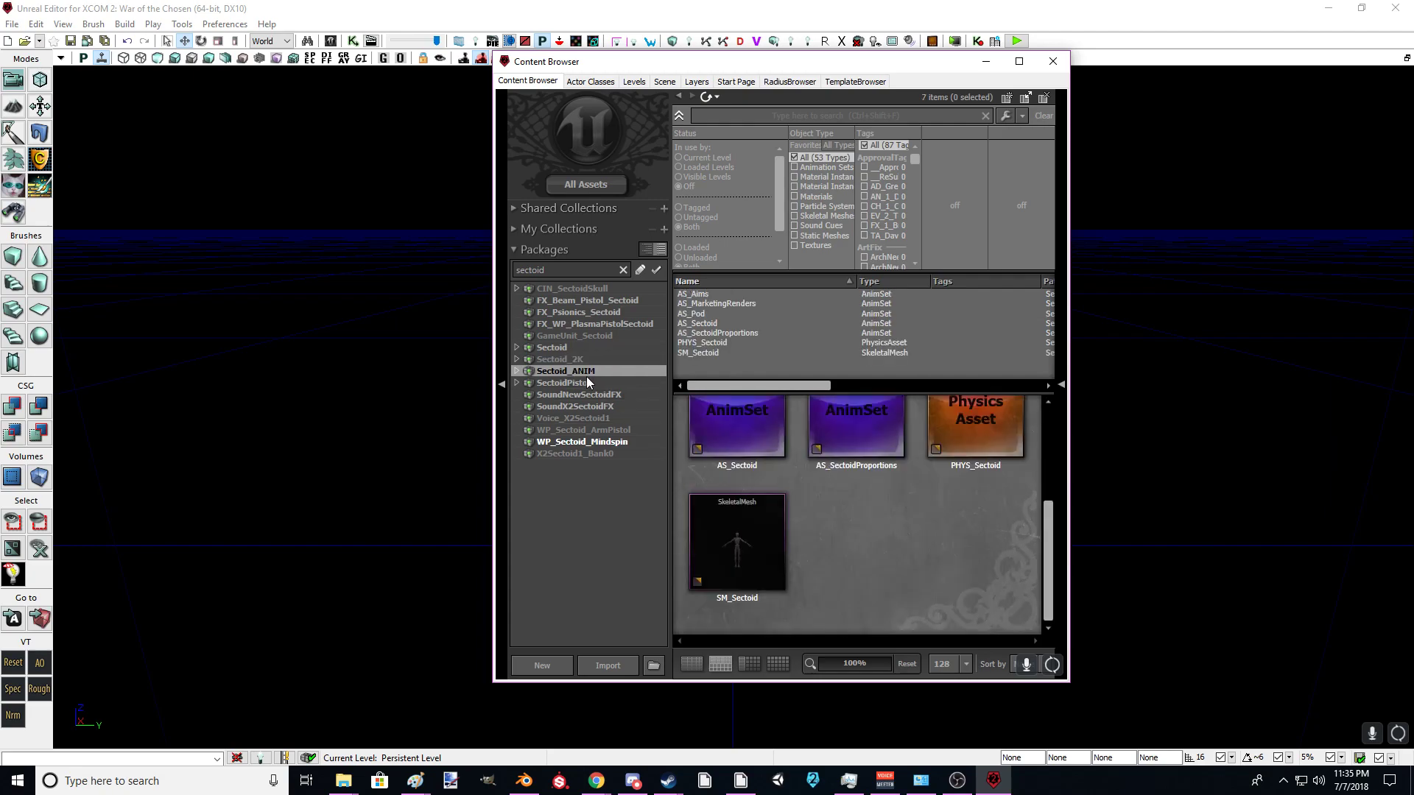
scroll(809, 541, up, 3)
scroll(802, 546, down, 3)
scroll(788, 495, up, 2)
scroll(788, 492, down, 1)
scroll(788, 492, up, 2)
click(578, 360)
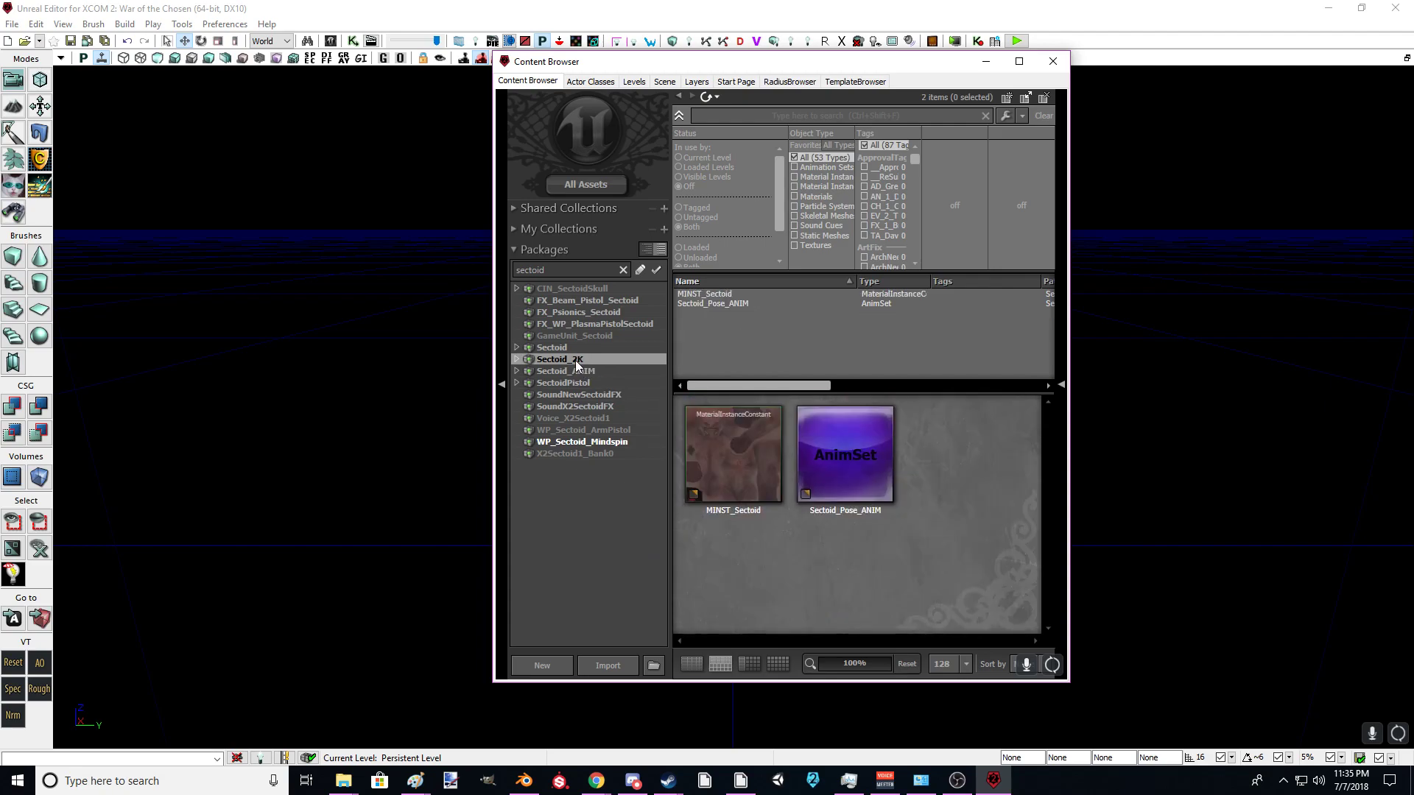
click(569, 347)
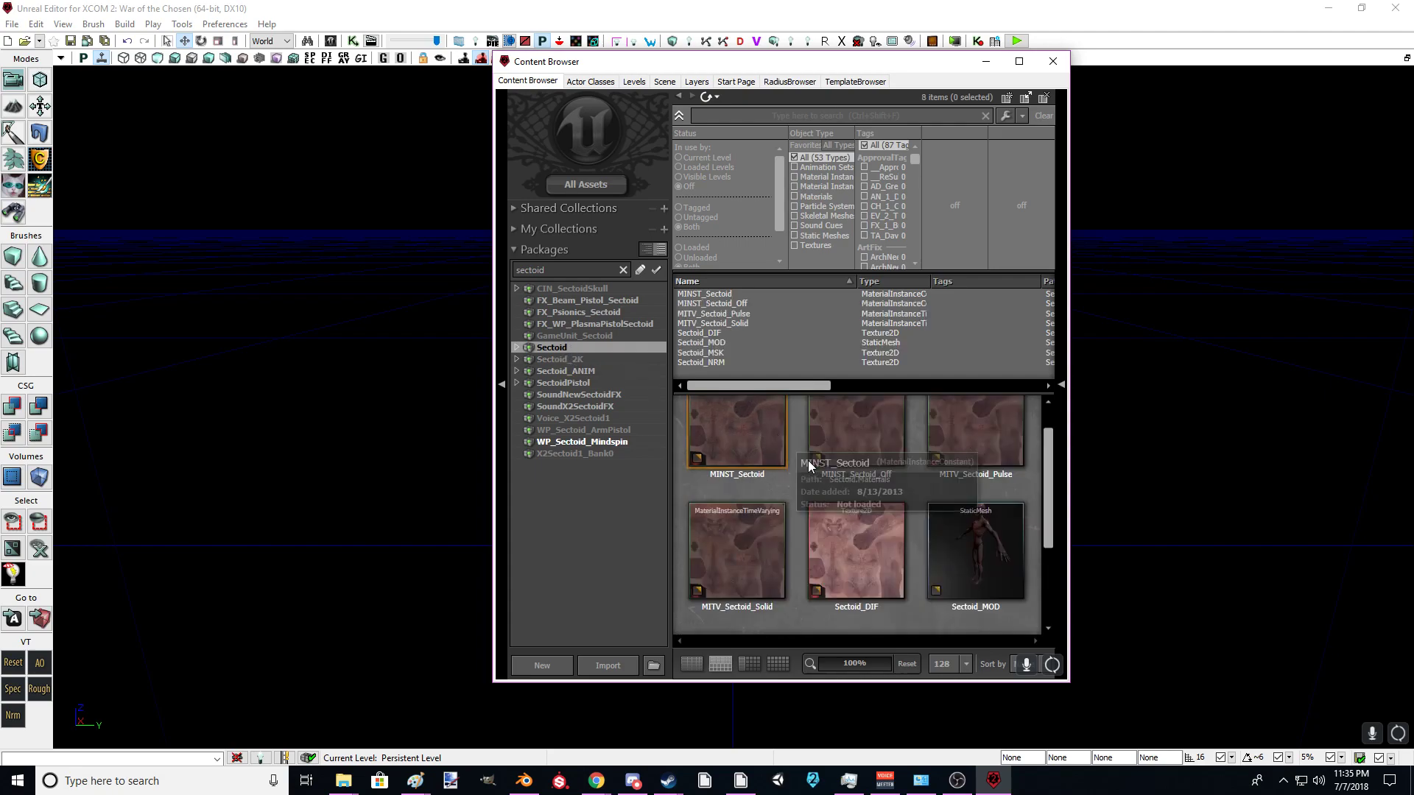
scroll(808, 443, down, 3)
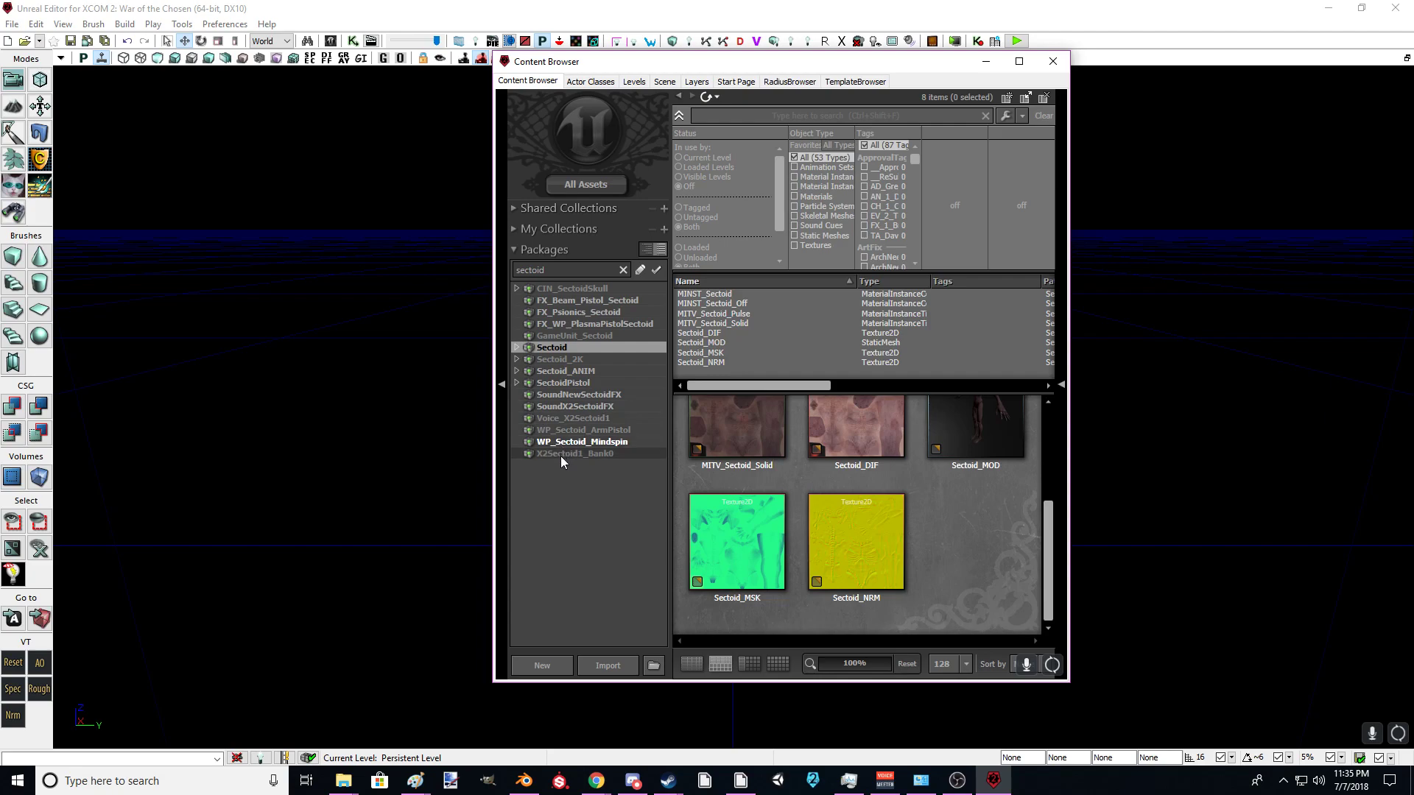
Step: Open the properties of the ARC_GameUnit_Sectoid asset in the GameUnit_Sectoid package
click(567, 335)
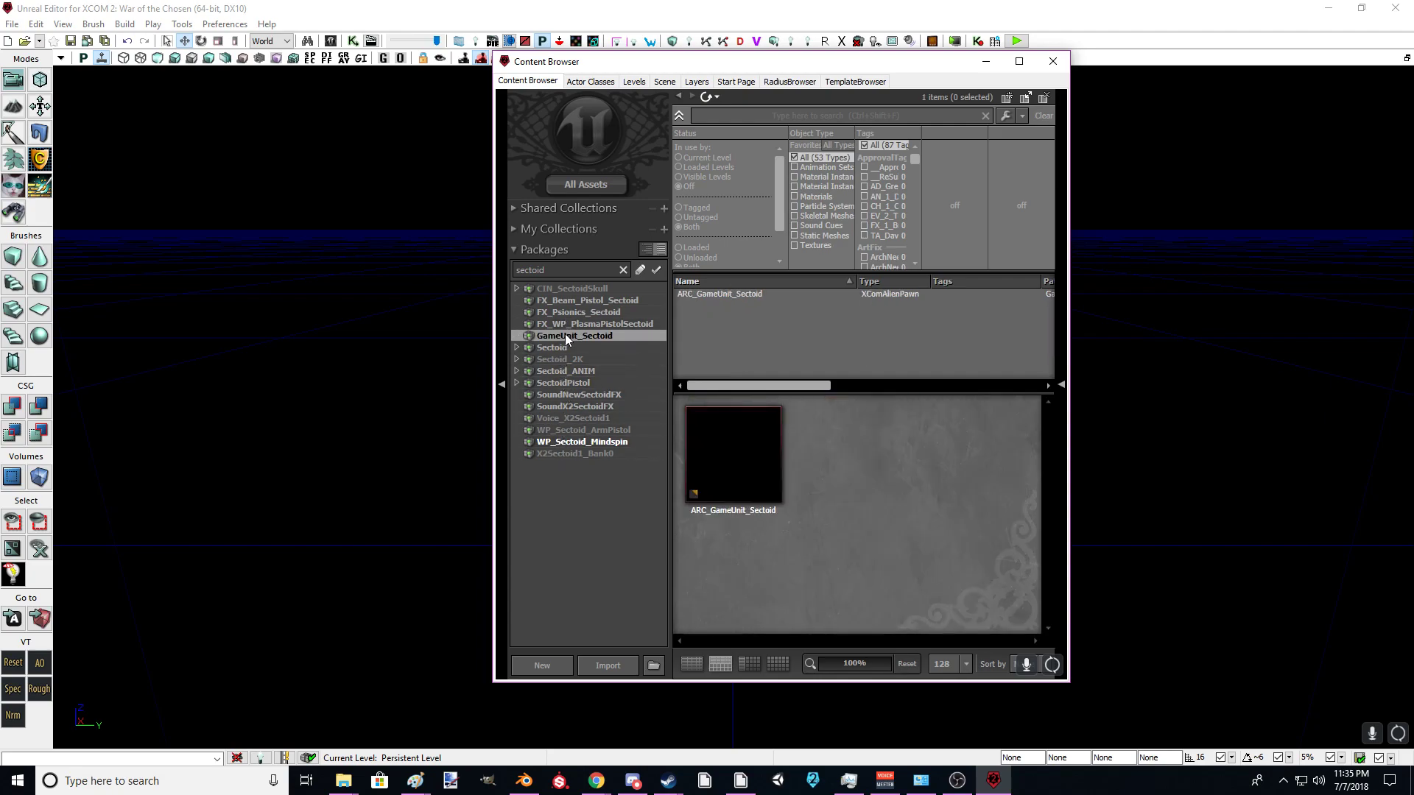
click(741, 487)
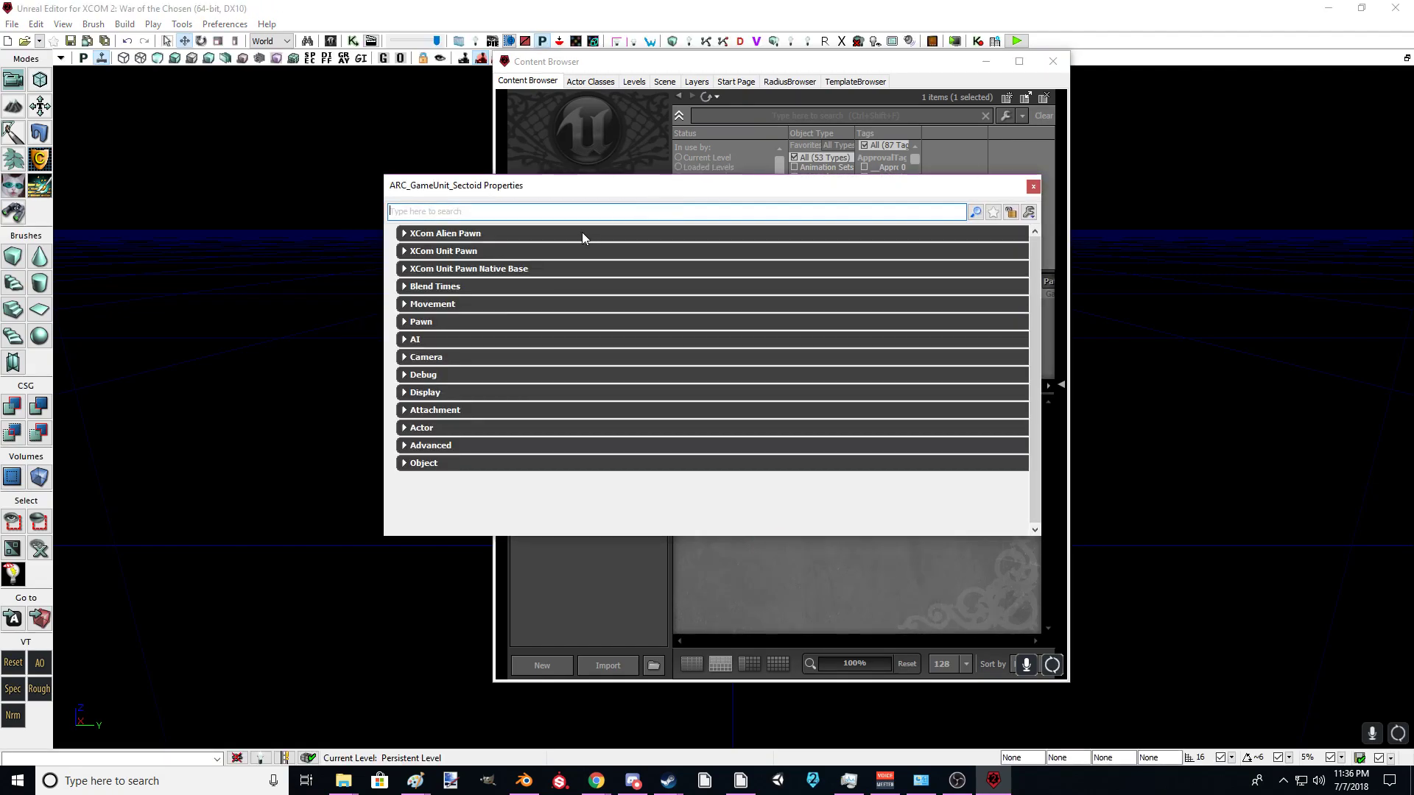
click(461, 234)
click(461, 234)
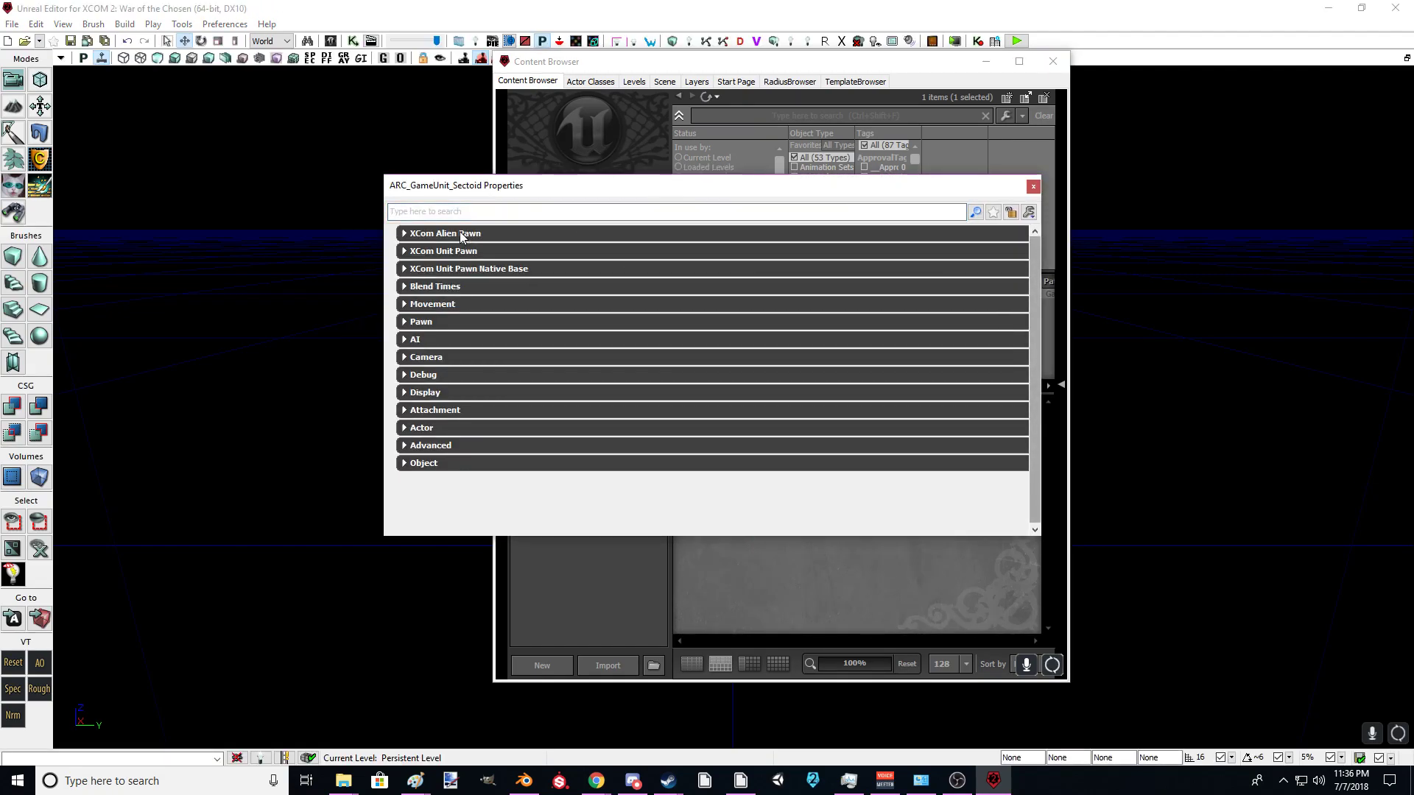
Step: Examine the XCom Unit Pawn and XCom Unit Pawn Native Base properties of ARC_GameUnit_Sectoid
click(461, 251)
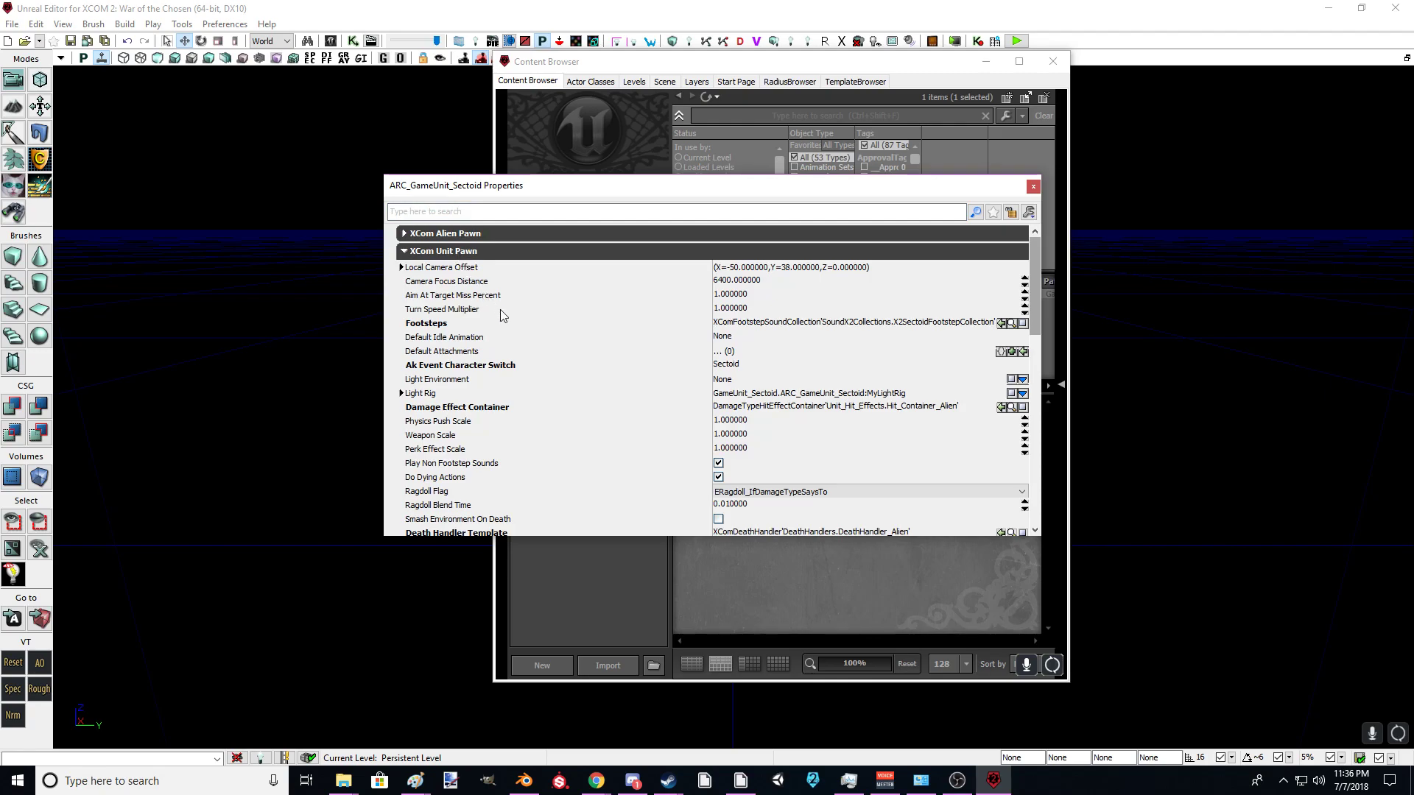
scroll(506, 347, down, 2)
scroll(506, 348, down, 3)
scroll(497, 369, up, 4)
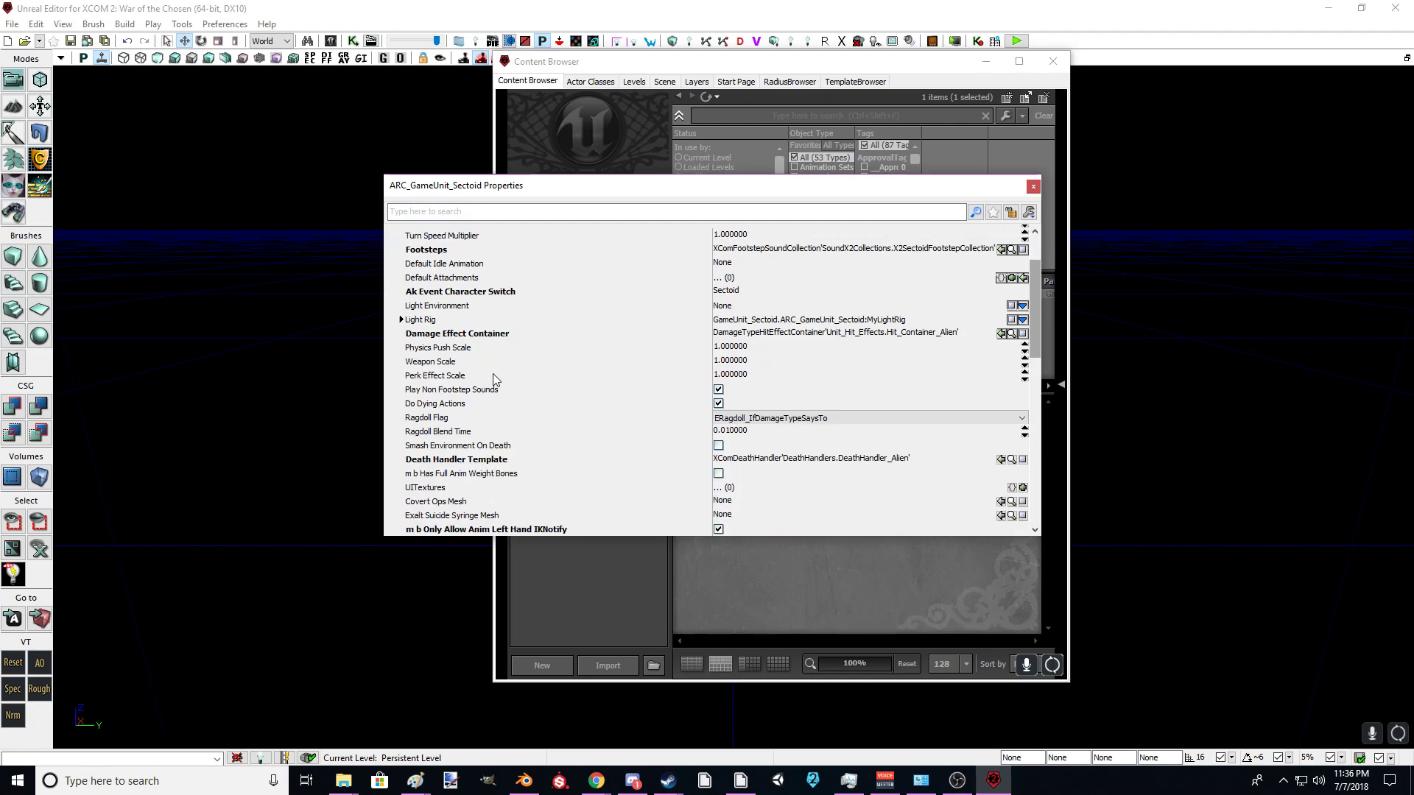
scroll(493, 382, down, 1)
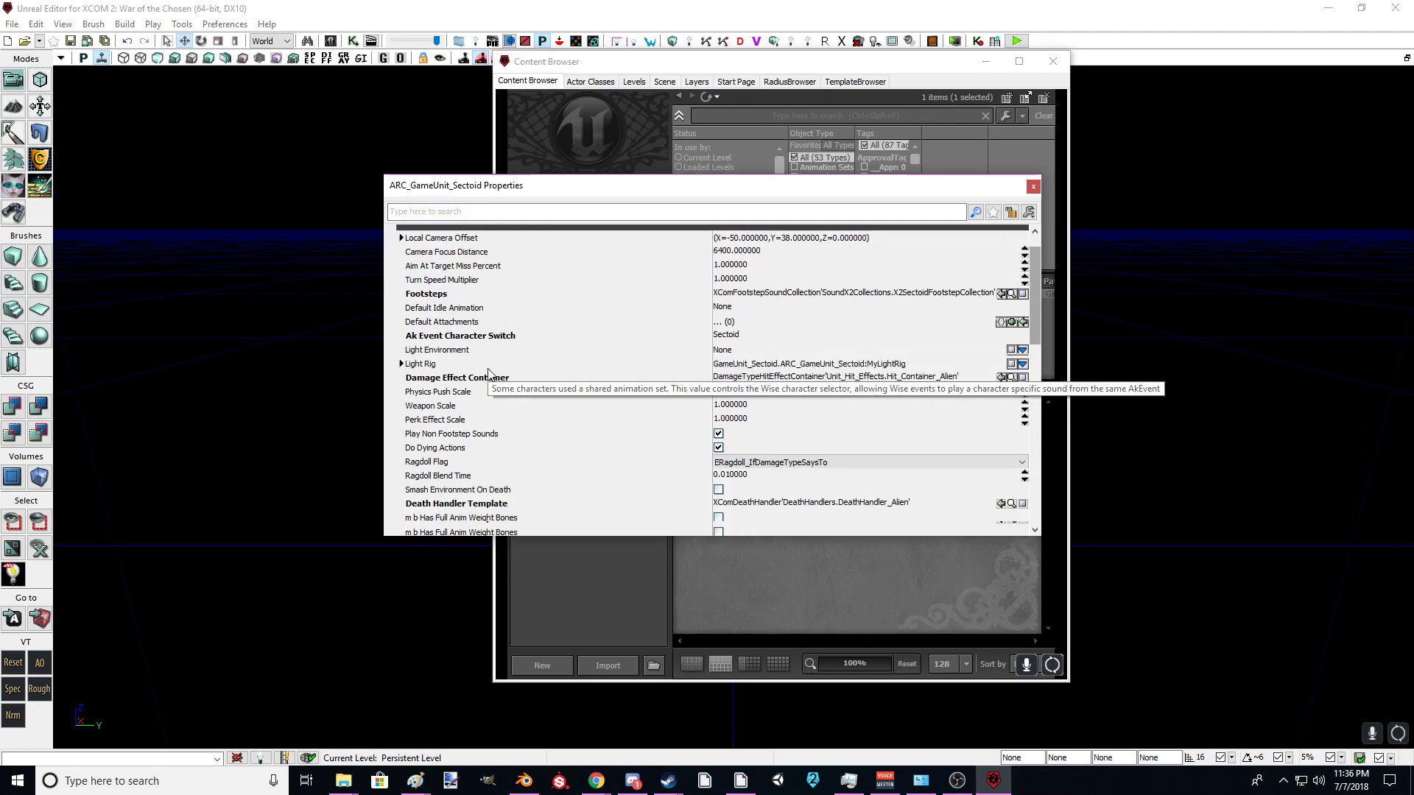
scroll(450, 287, up, 1)
click(446, 252)
click(453, 269)
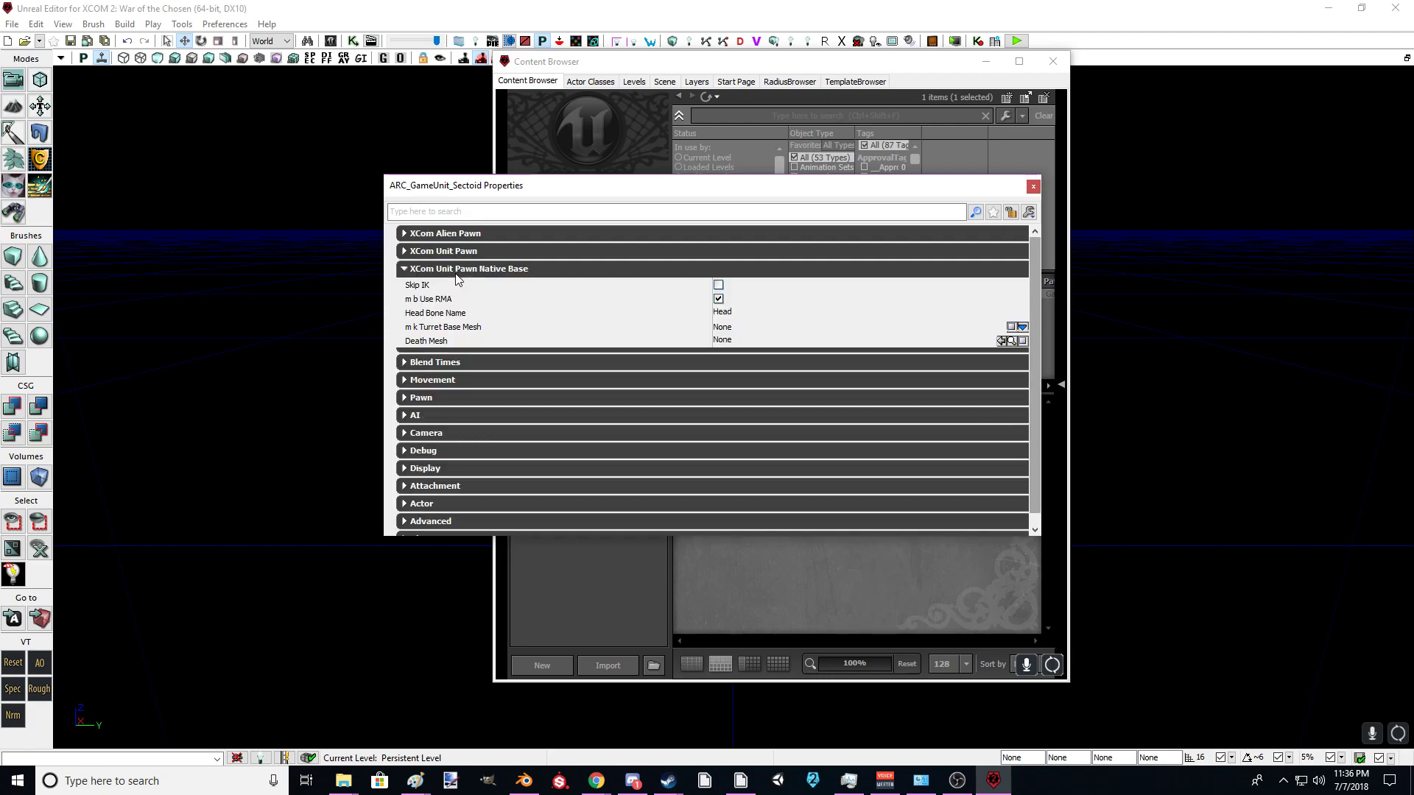
click(452, 273)
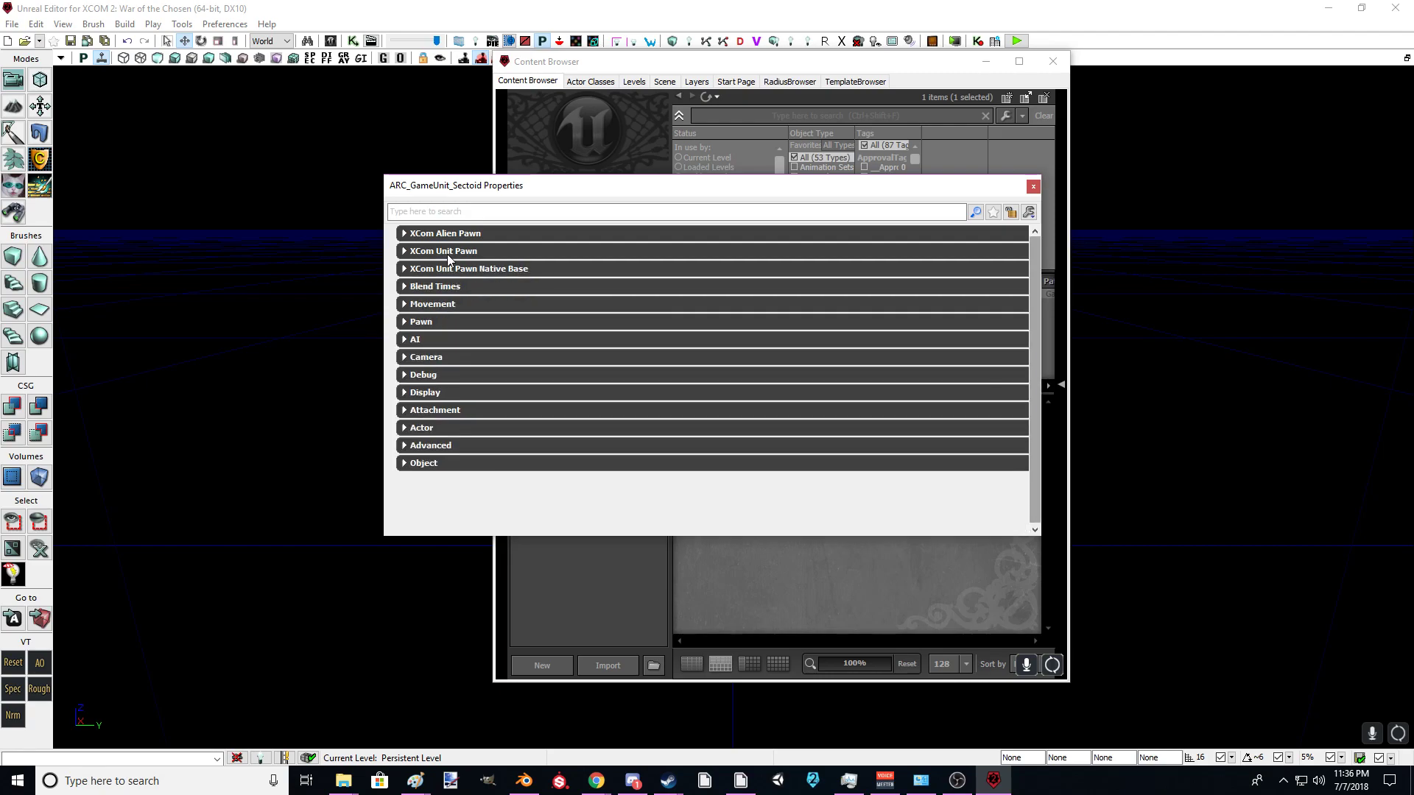
Step: Look up the skeletal mesh assigned to the Mesh entry of the Pawn properties, and close the properties window
click(447, 253)
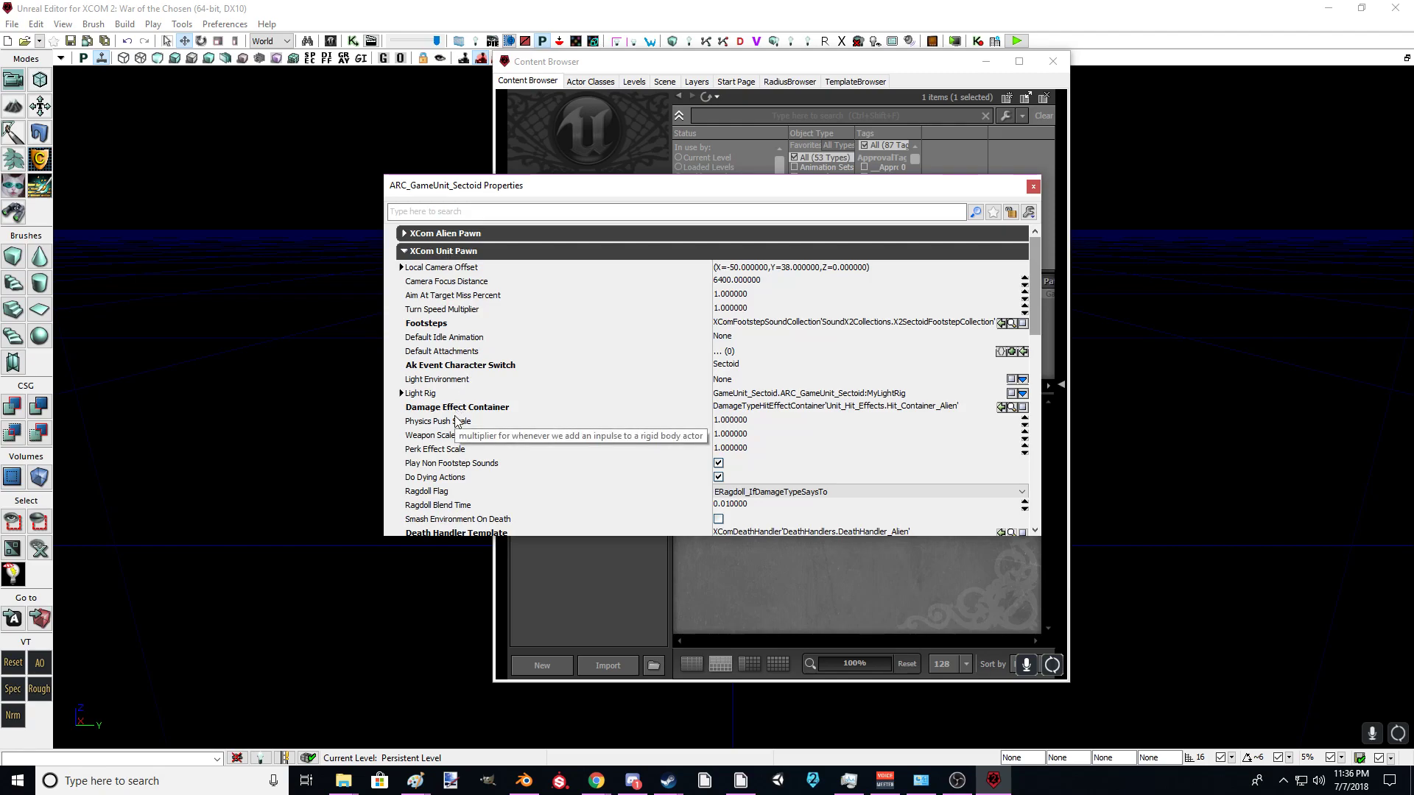
scroll(456, 421, down, 5)
scroll(456, 421, down, 5)
scroll(456, 420, down, 3)
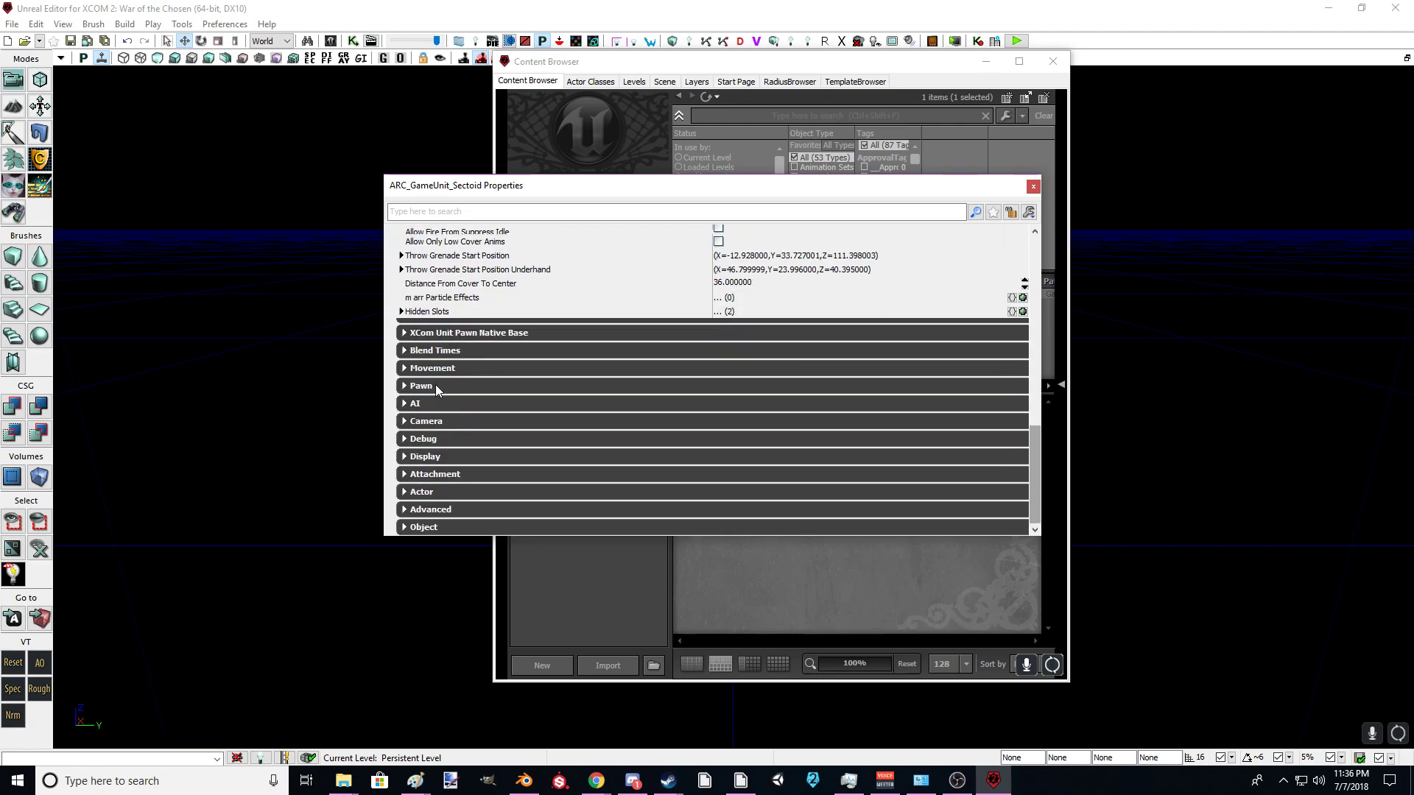
click(435, 386)
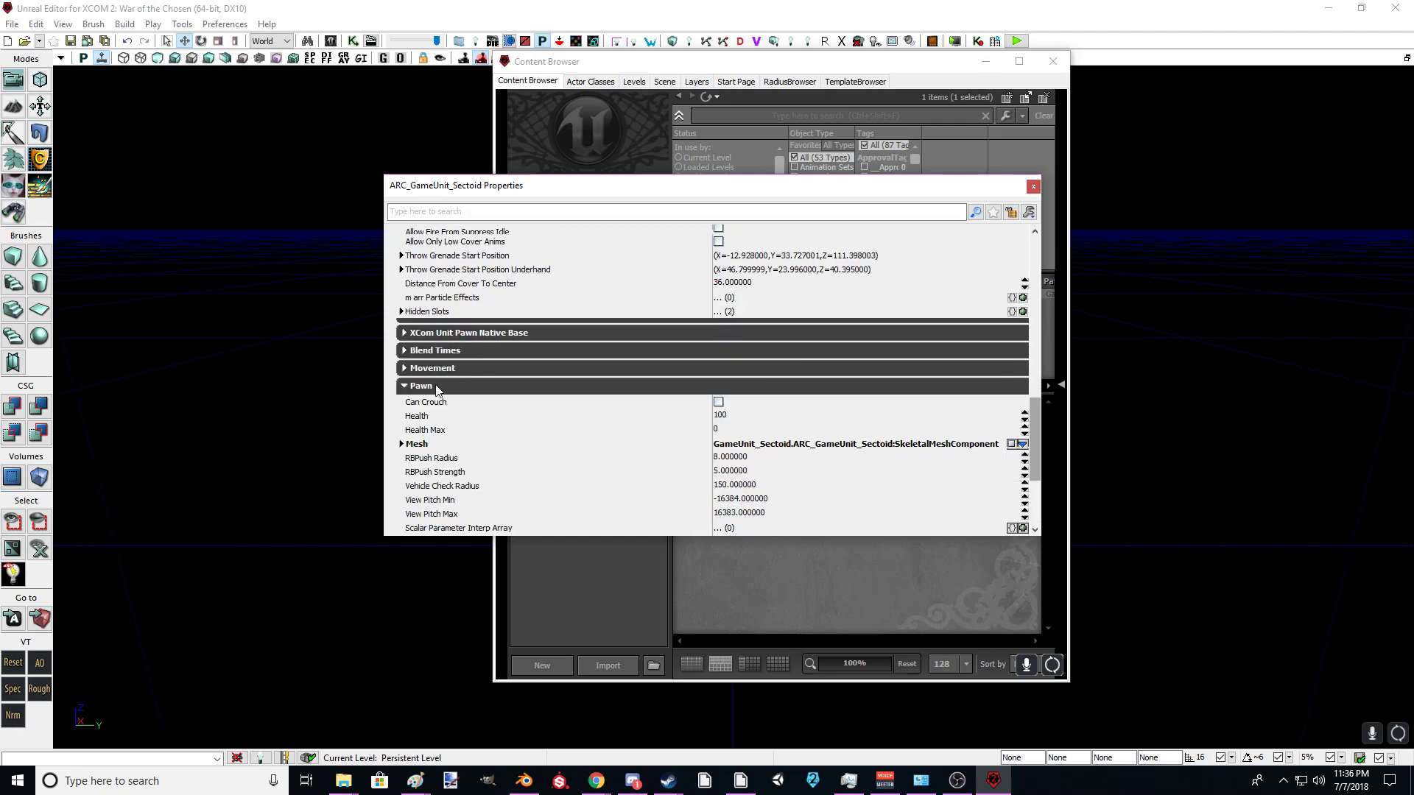
double_click(417, 446)
click(471, 461)
scroll(574, 423, down, 1)
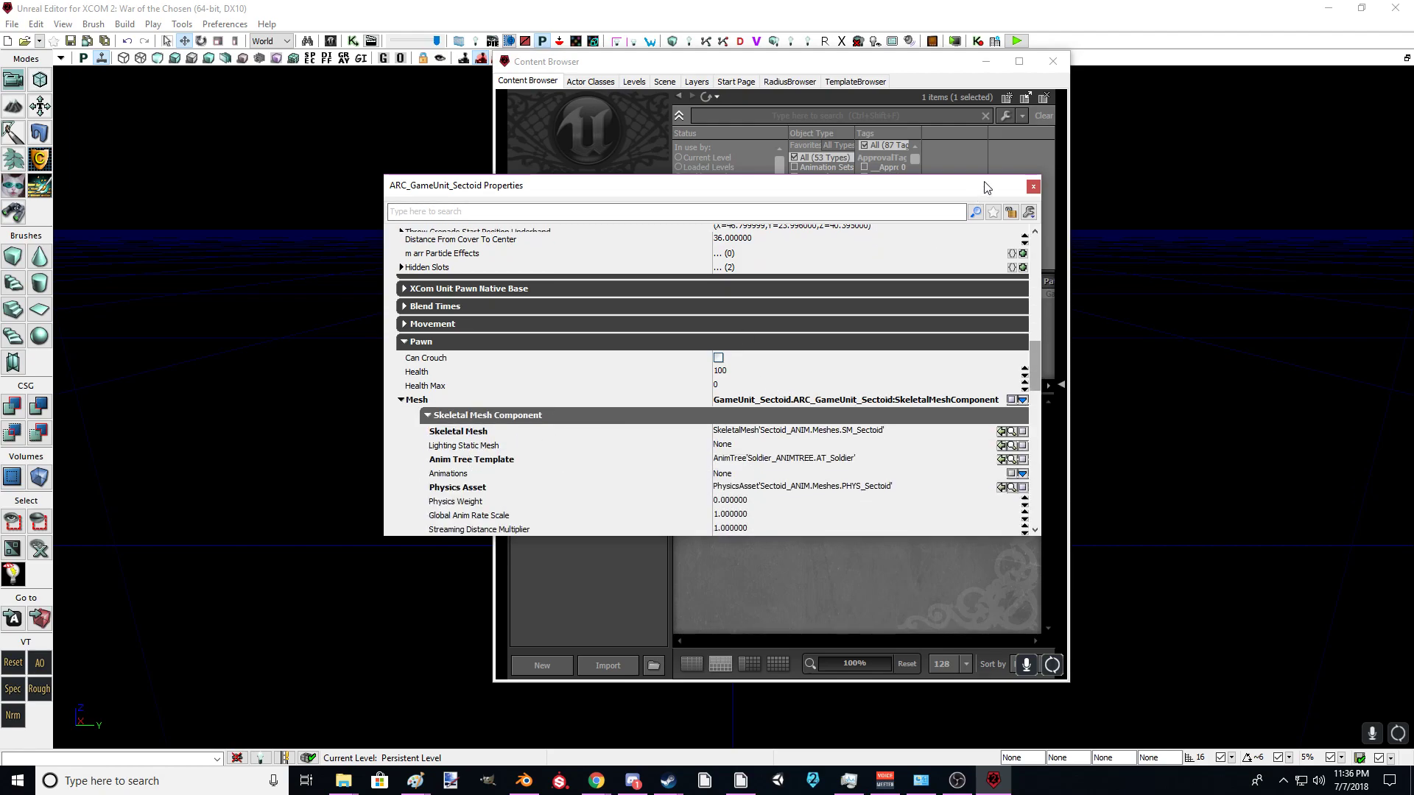
click(1033, 186)
Step: Start exporting the SM_Sectoid skeletal mesh from the Sectoid_ANIM package to a file
click(568, 371)
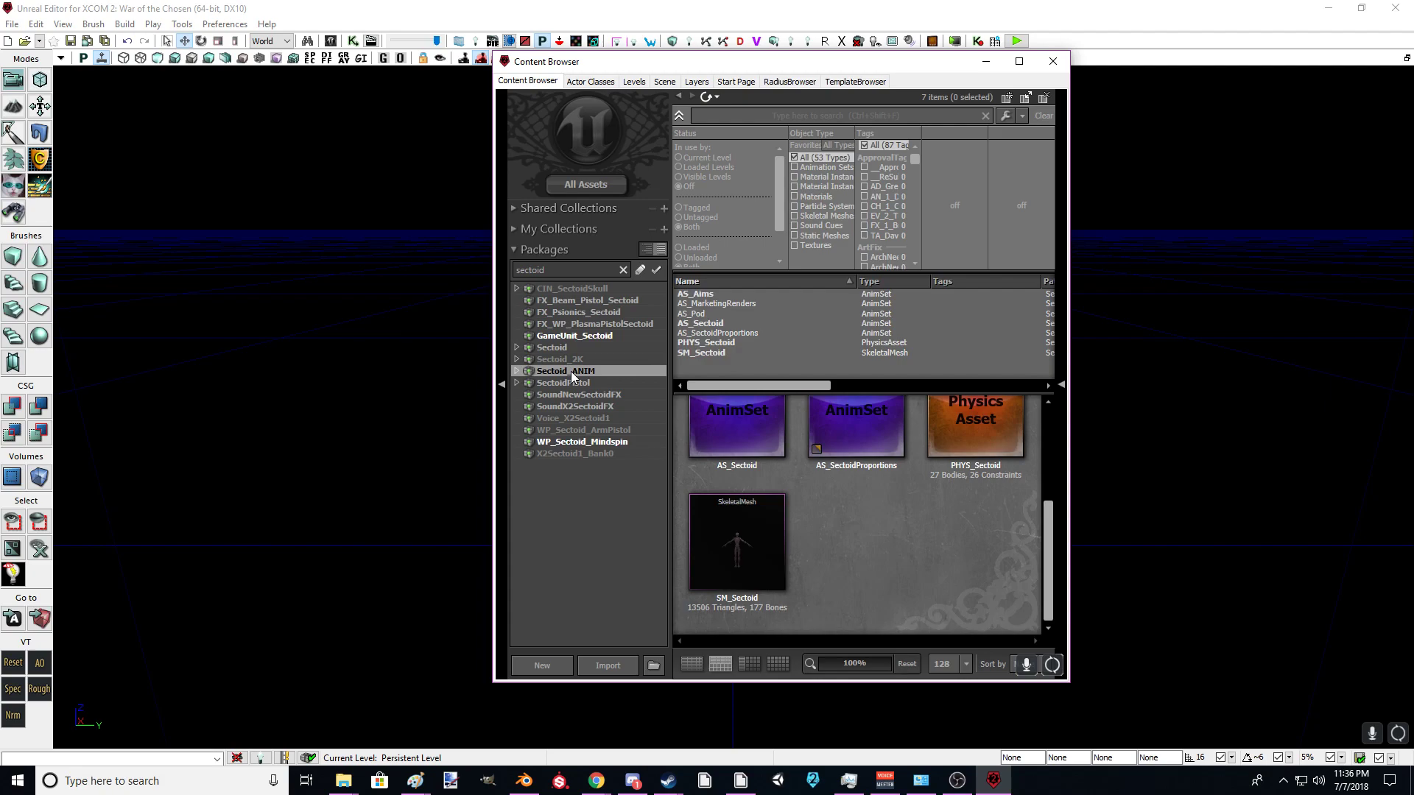
scroll(761, 571, up, 3)
scroll(759, 566, down, 3)
click(733, 551)
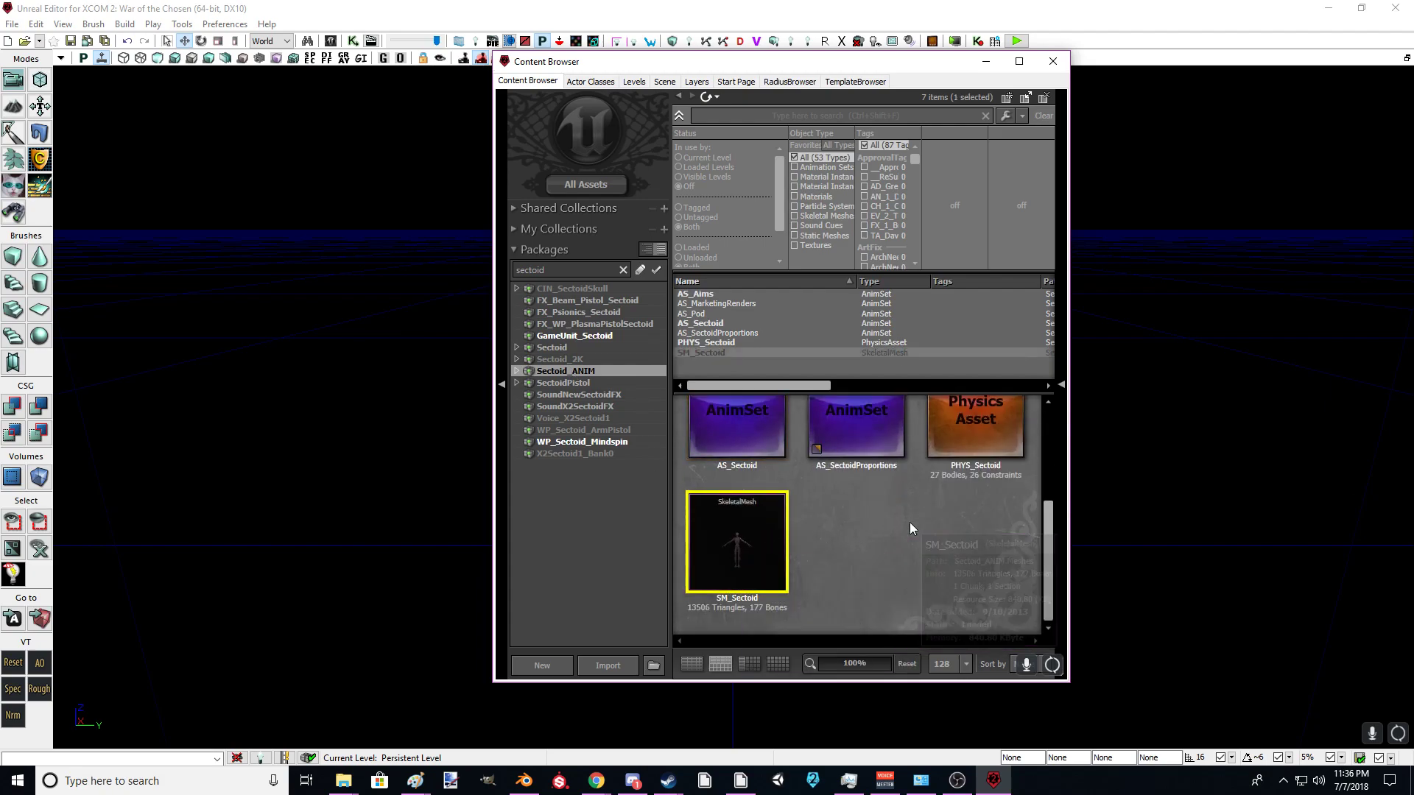
right_click(735, 530)
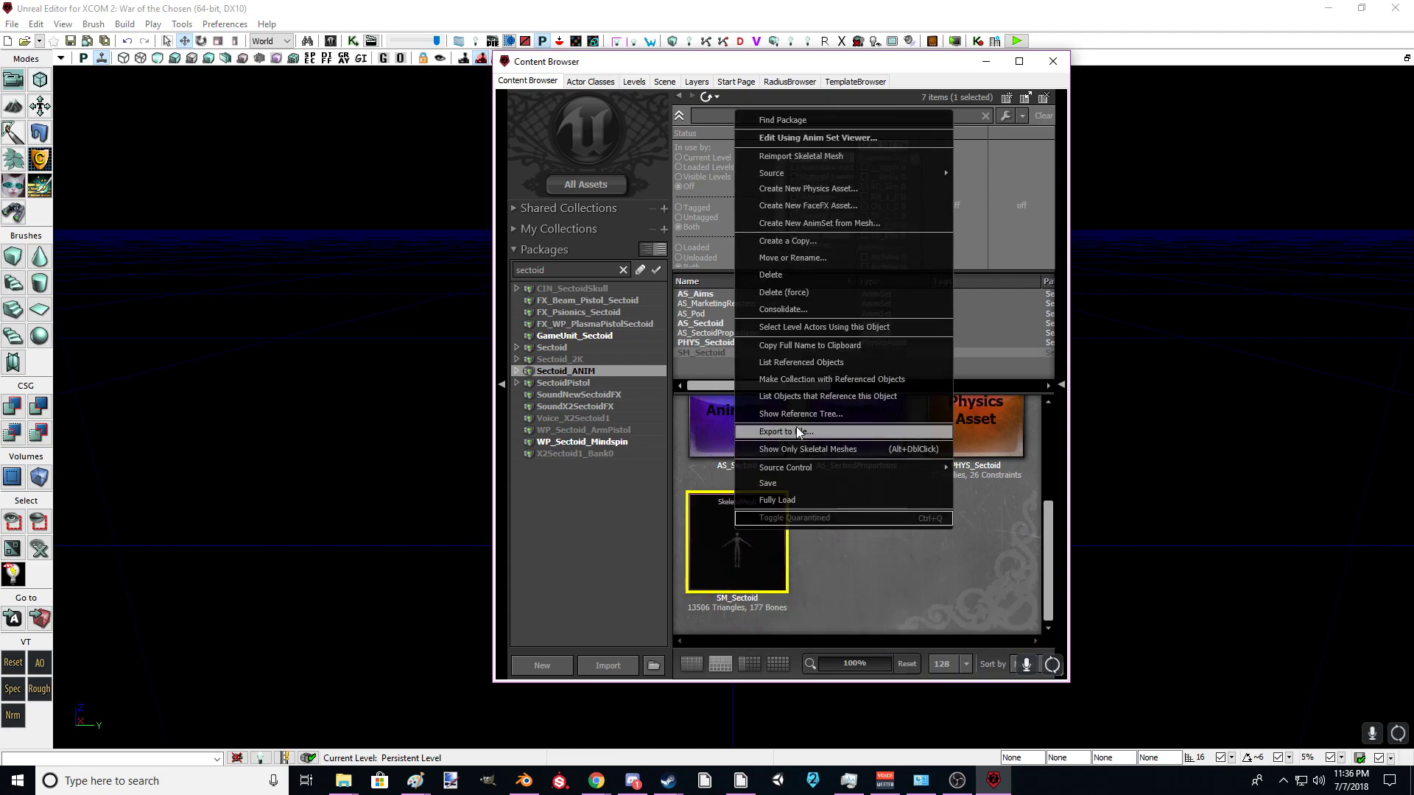
click(772, 430)
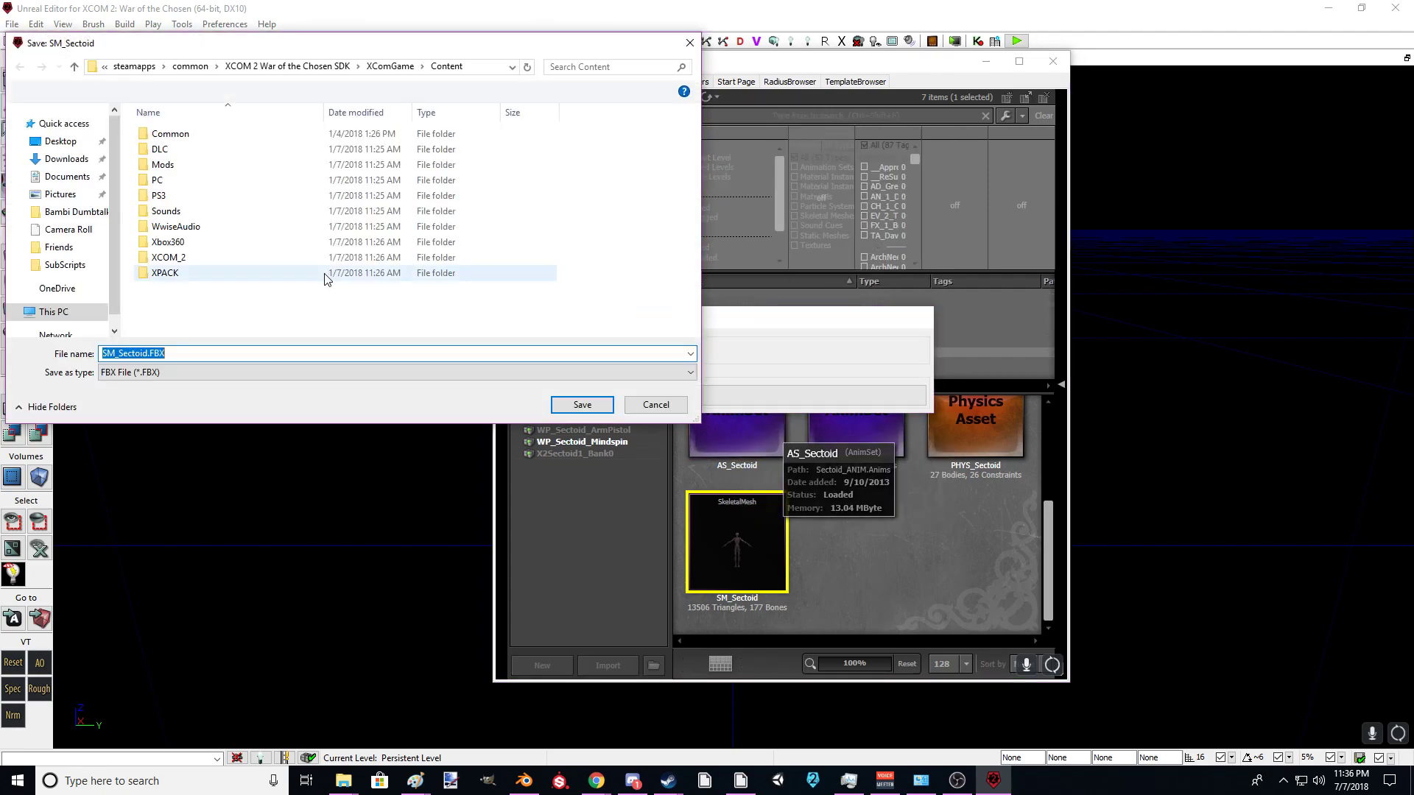
Step: Create a folder named Tutorial in the Desktop's XCOM 2 mods folder and save the export there as SM_Sectoid.FBX
scroll(77, 258, up, 4)
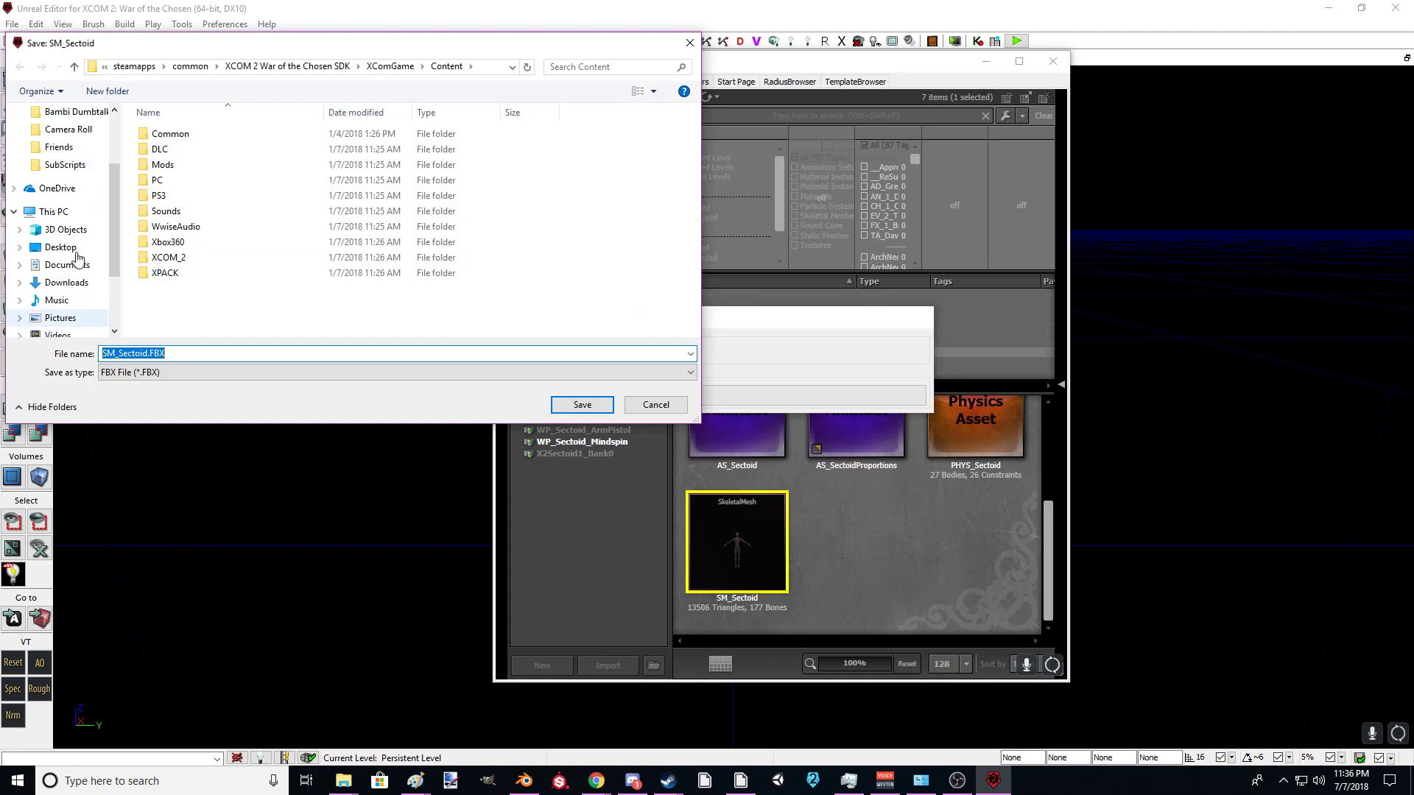
click(67, 140)
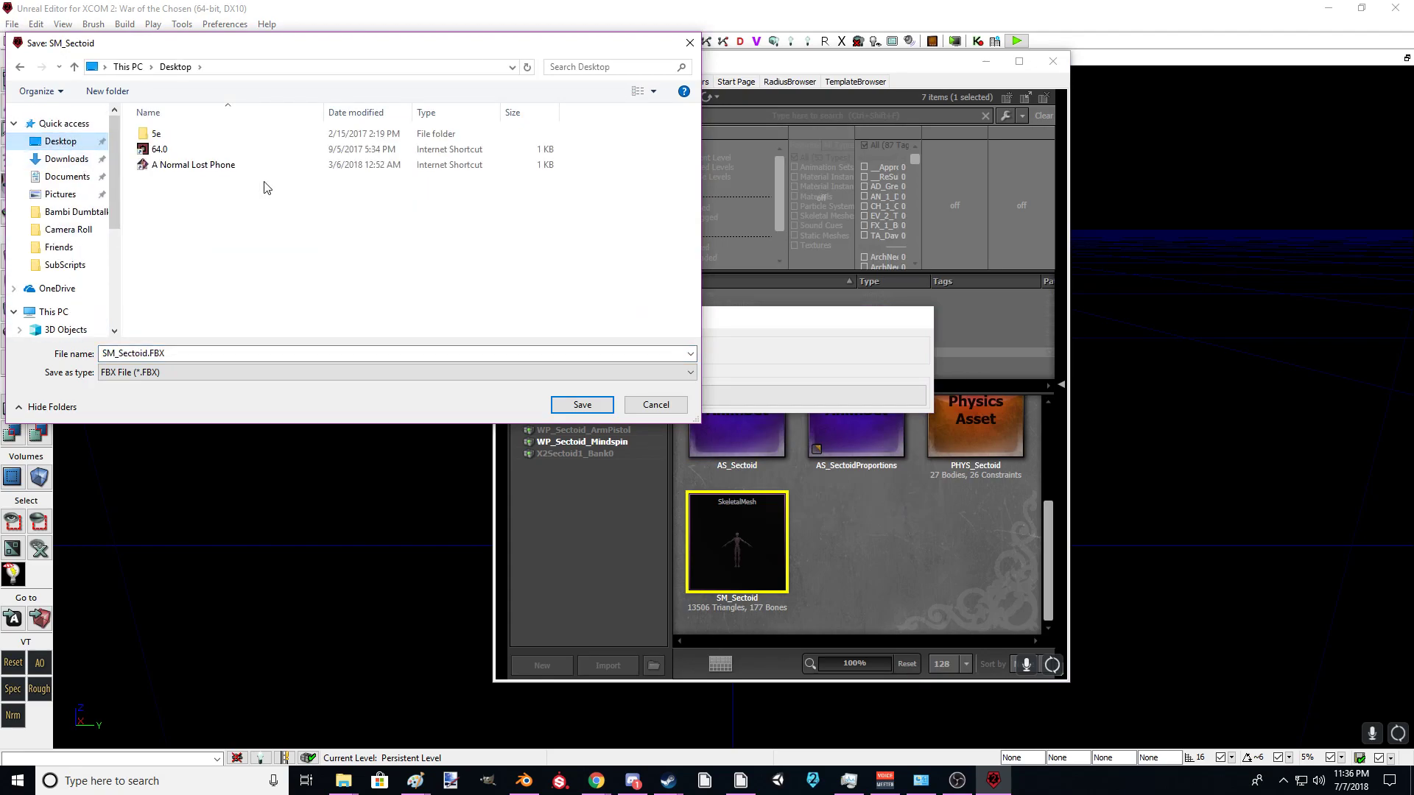
double_click(193, 272)
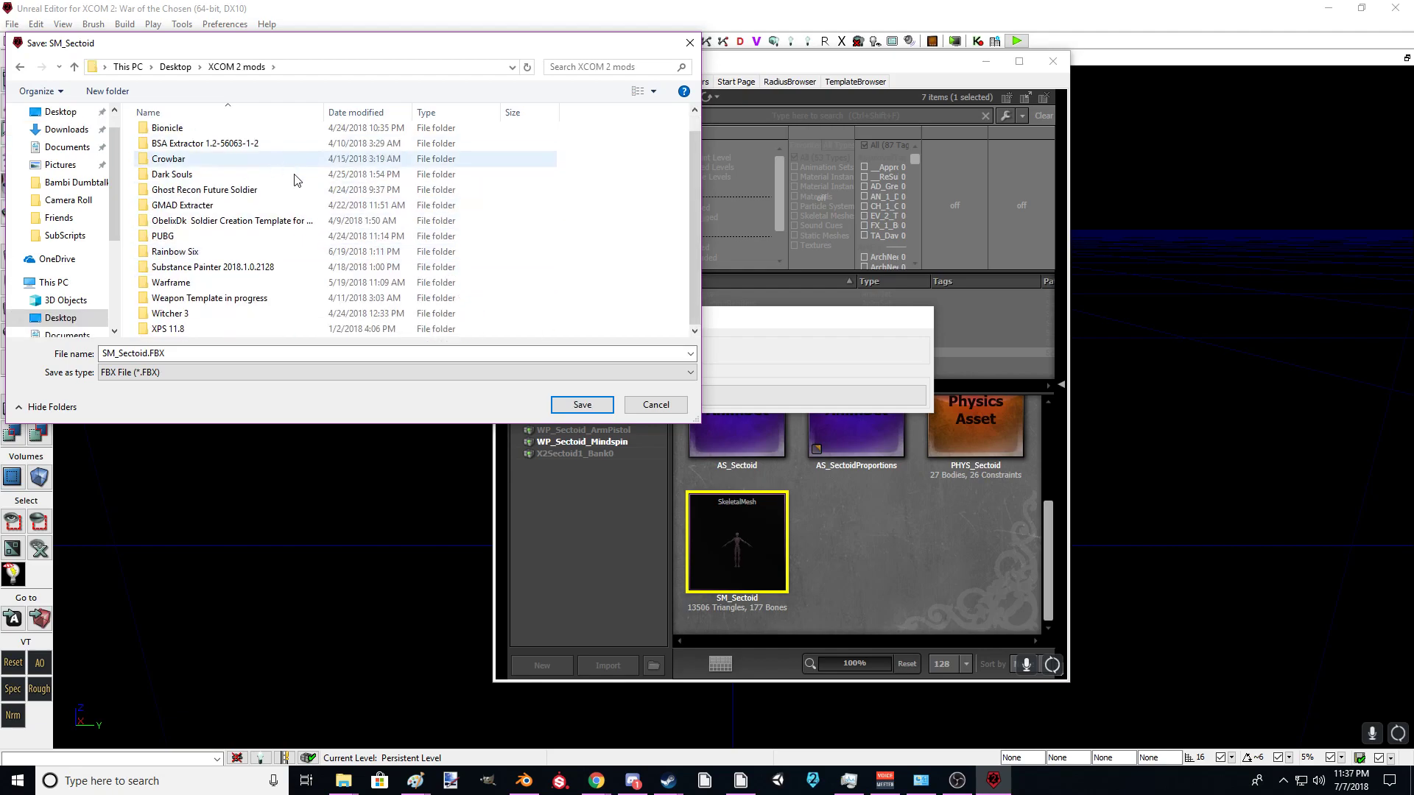
right_click(594, 248)
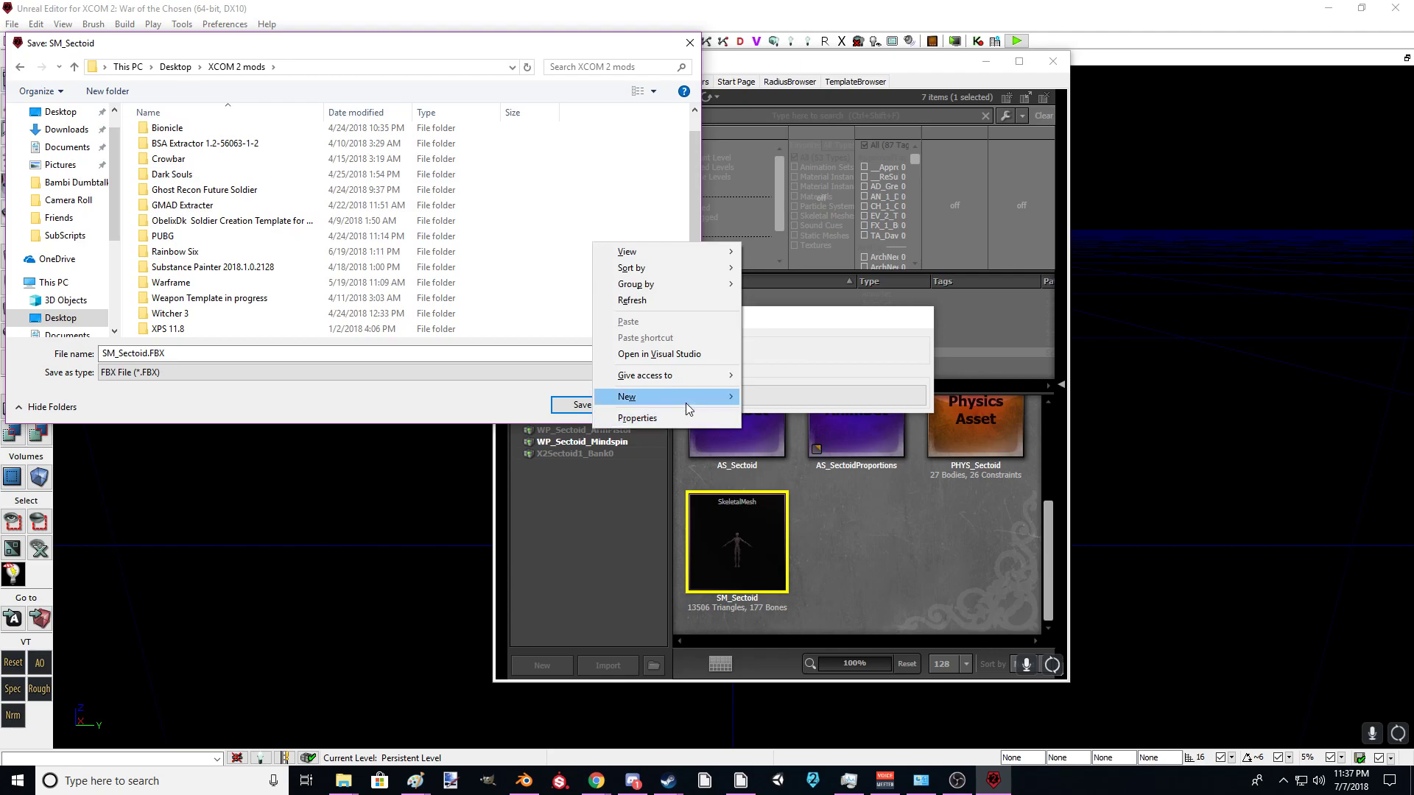
mouse_move(685, 401)
click(781, 401)
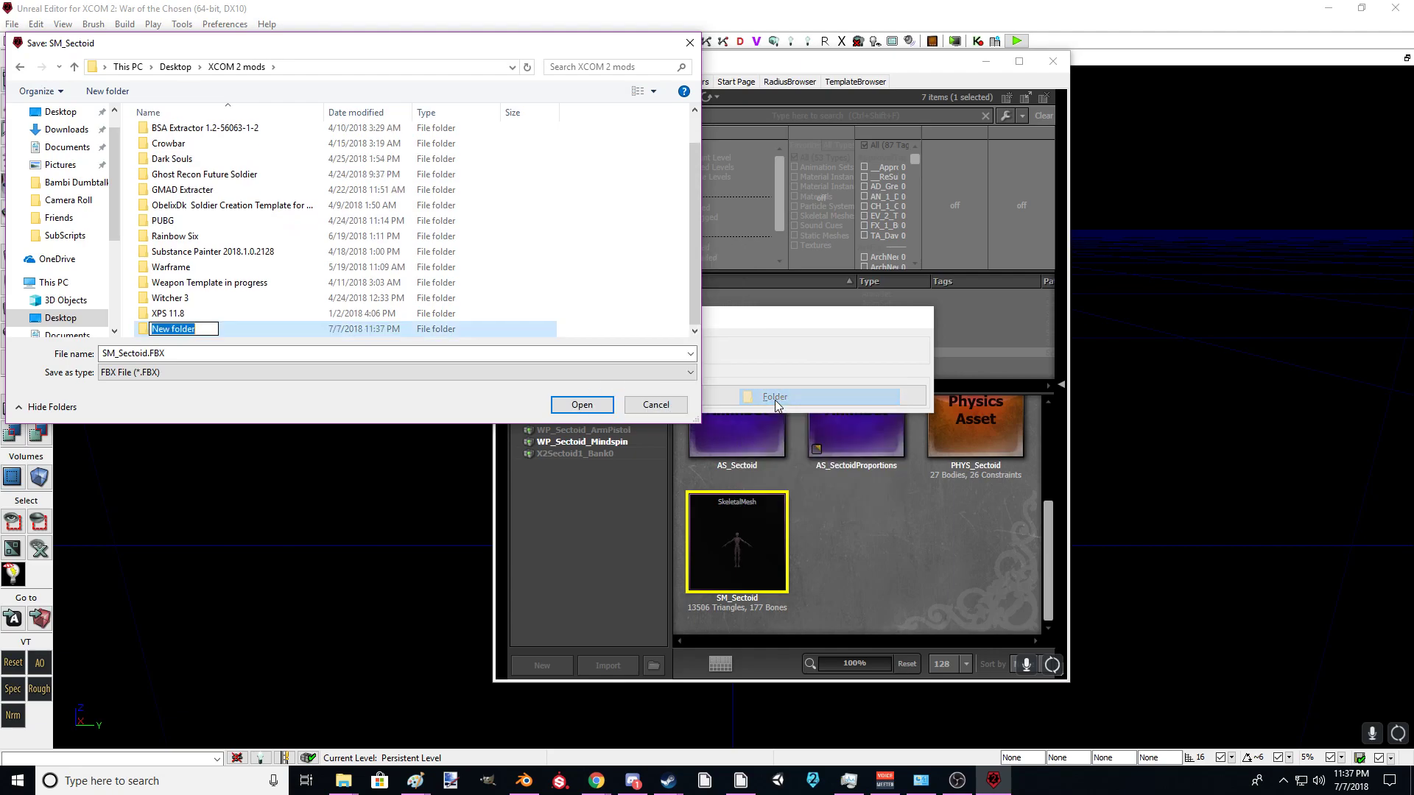
text(Tutorial)
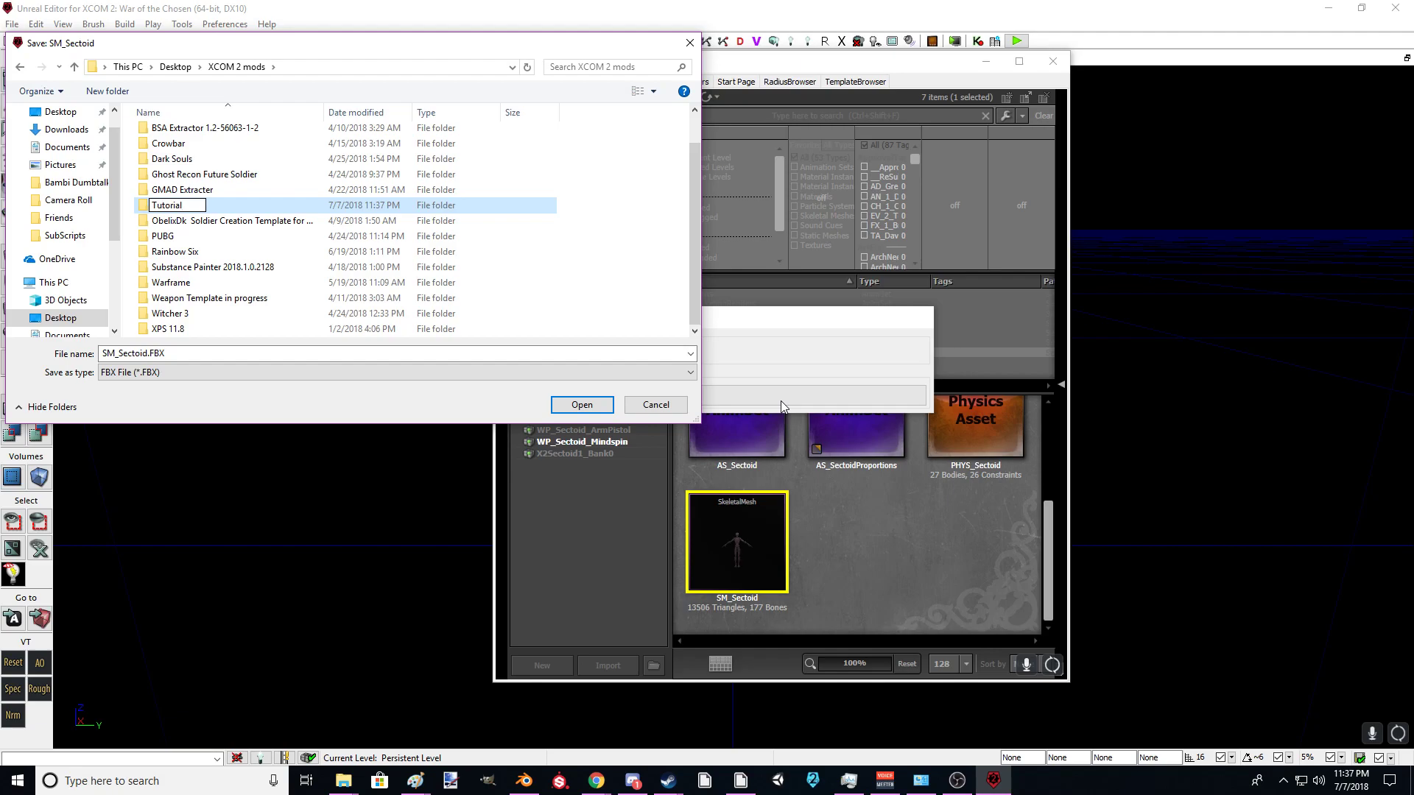
key(Return)
key(Return)
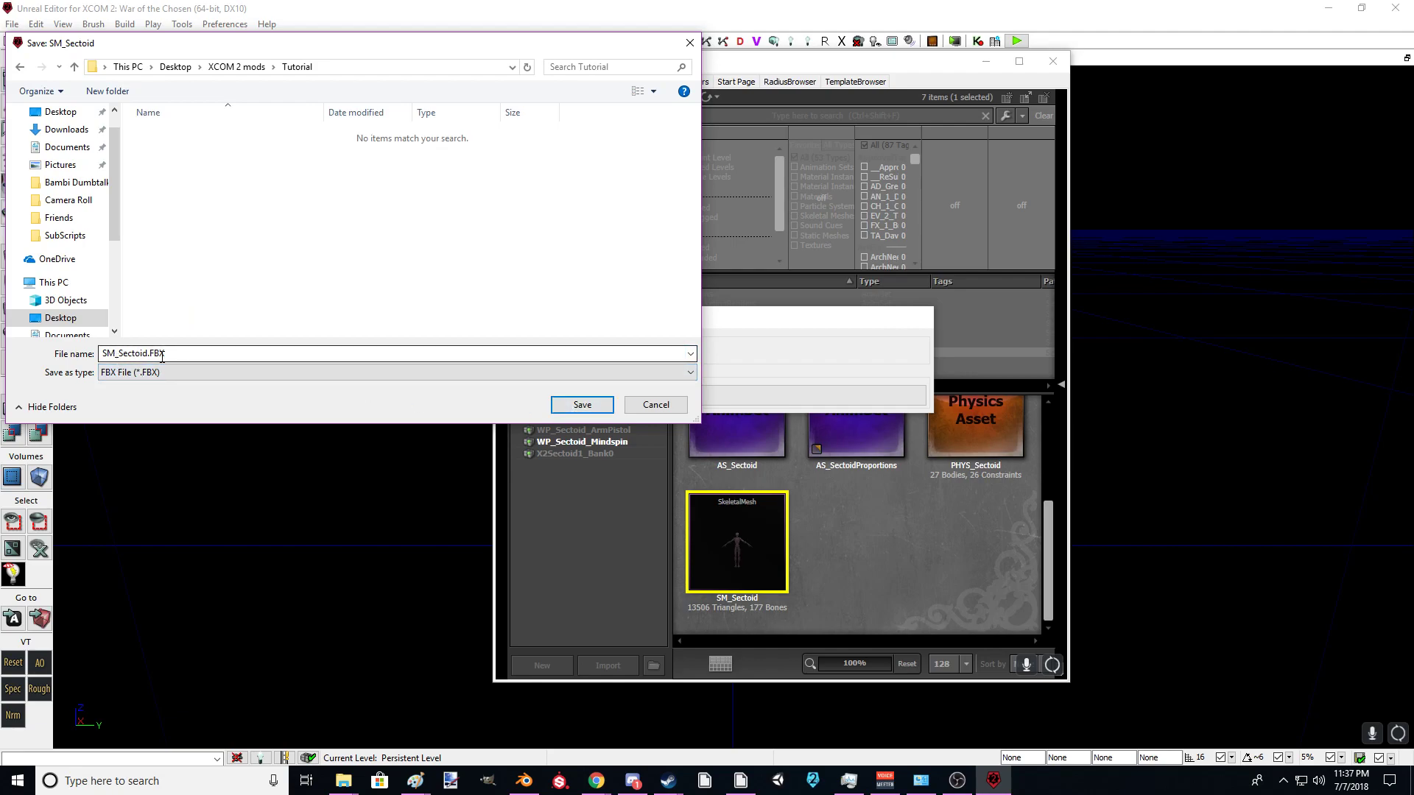
click(582, 404)
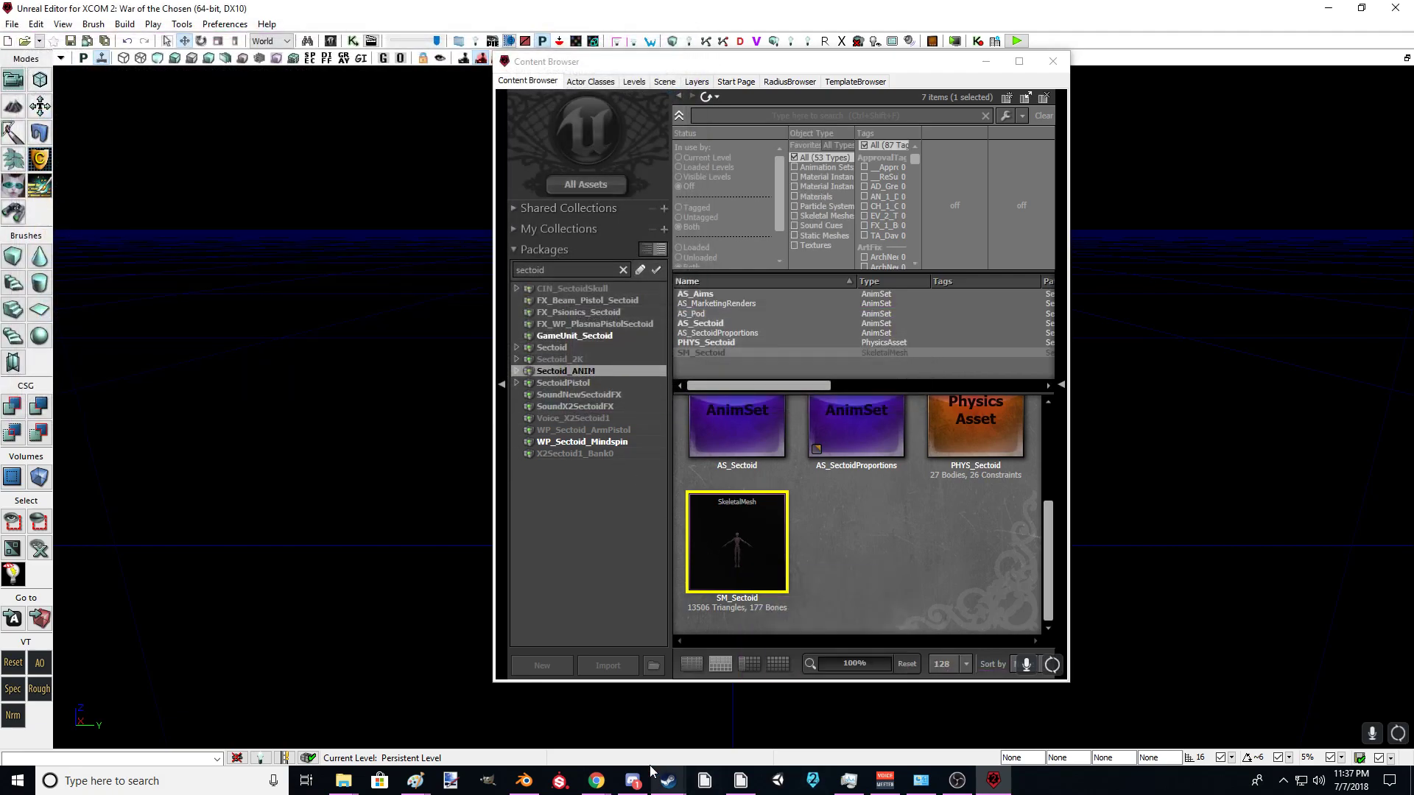
Step: Switch to Blender and maximize its window
click(524, 781)
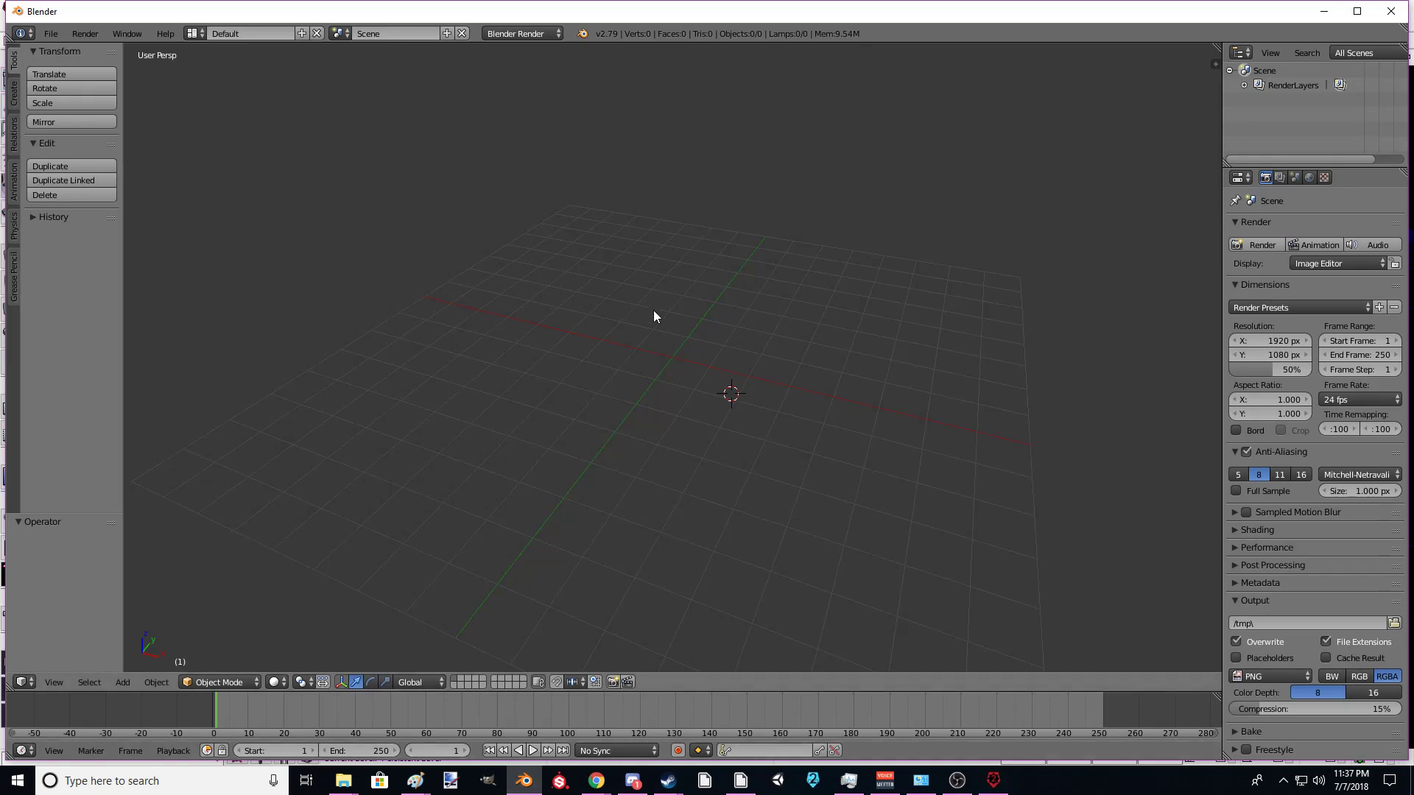
middle_drag(678, 322, 645, 289)
scroll(661, 306, up, 3)
double_click(95, 15)
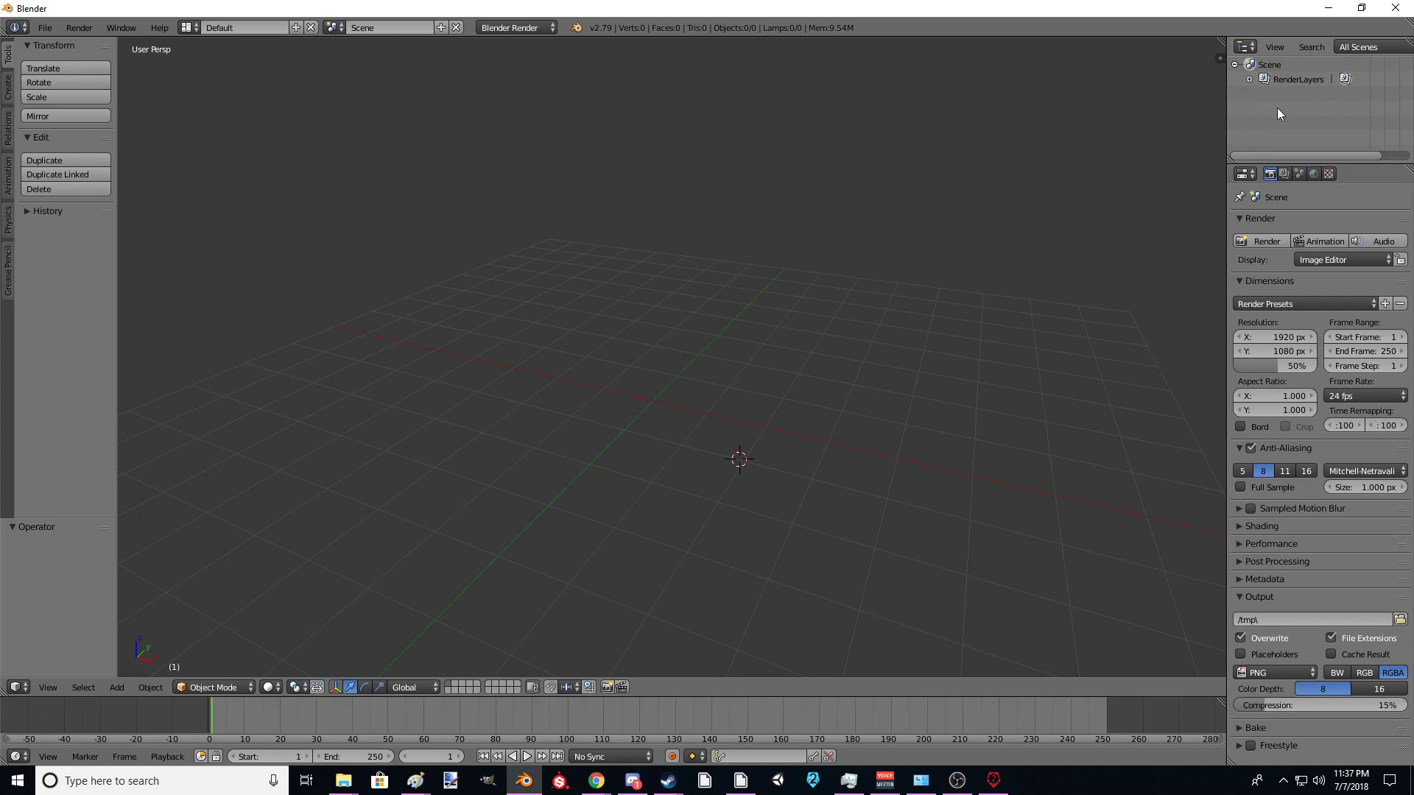
Step: Import SM_Sectoid.FBX from the Tutorial folder in the Desktop's XCOM 2 mods folder
click(44, 27)
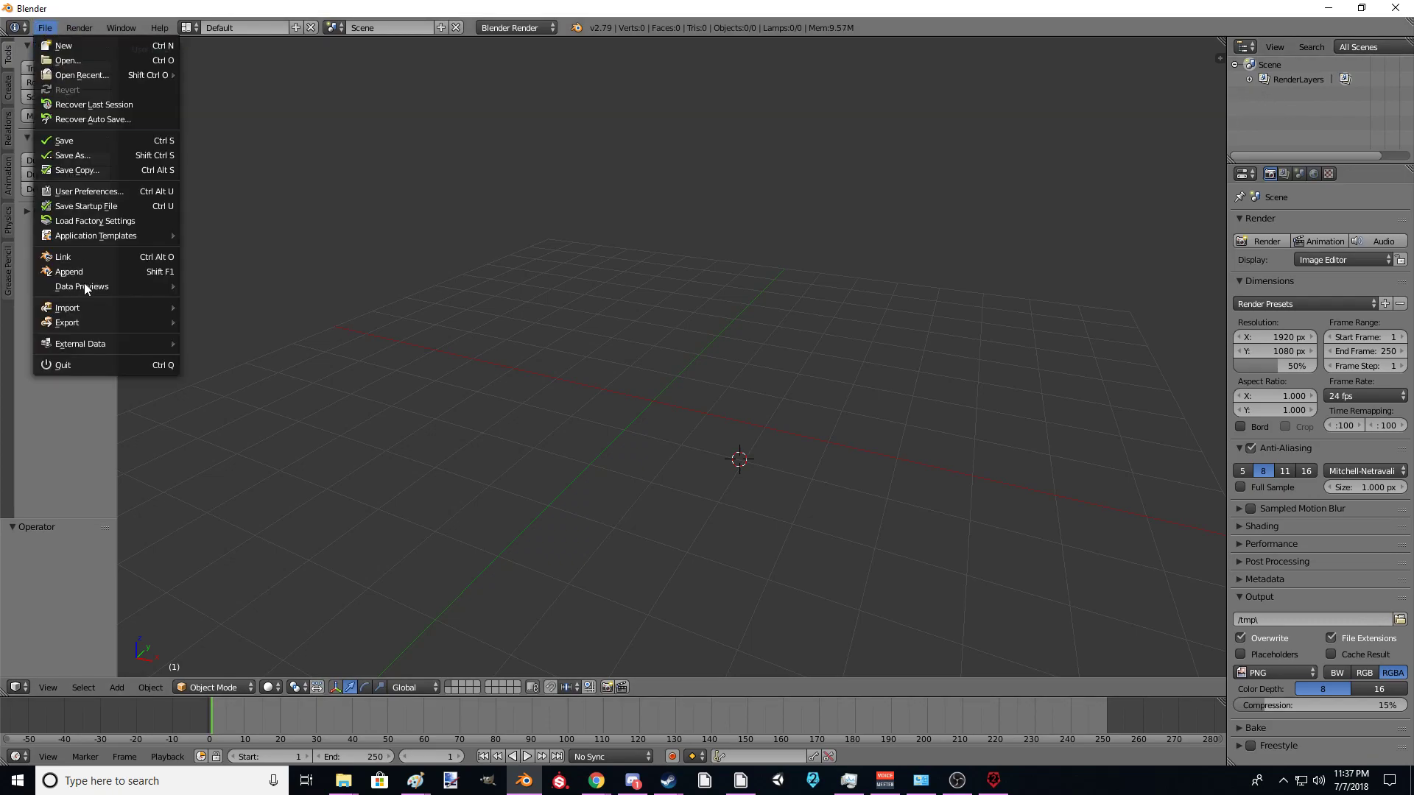
mouse_move(86, 315)
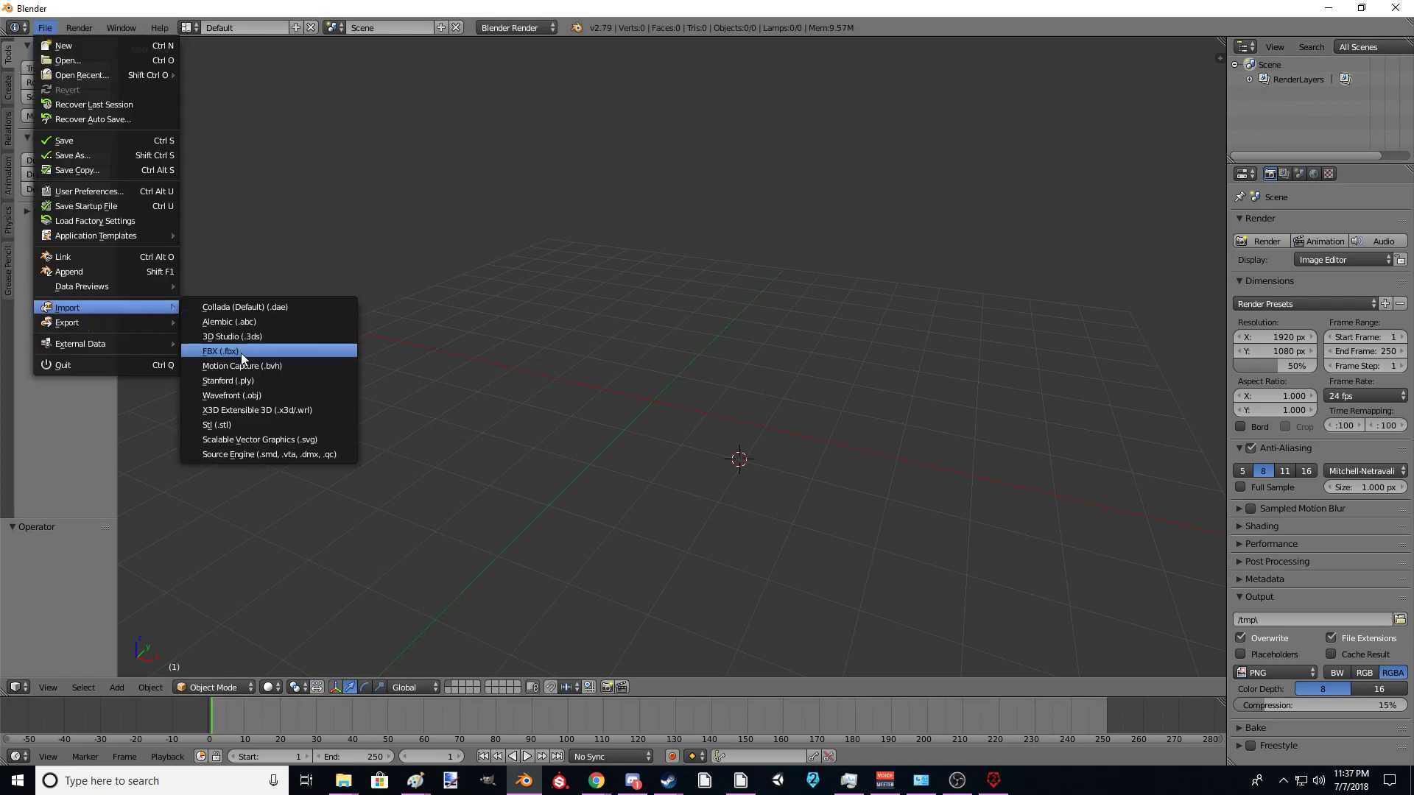
click(240, 352)
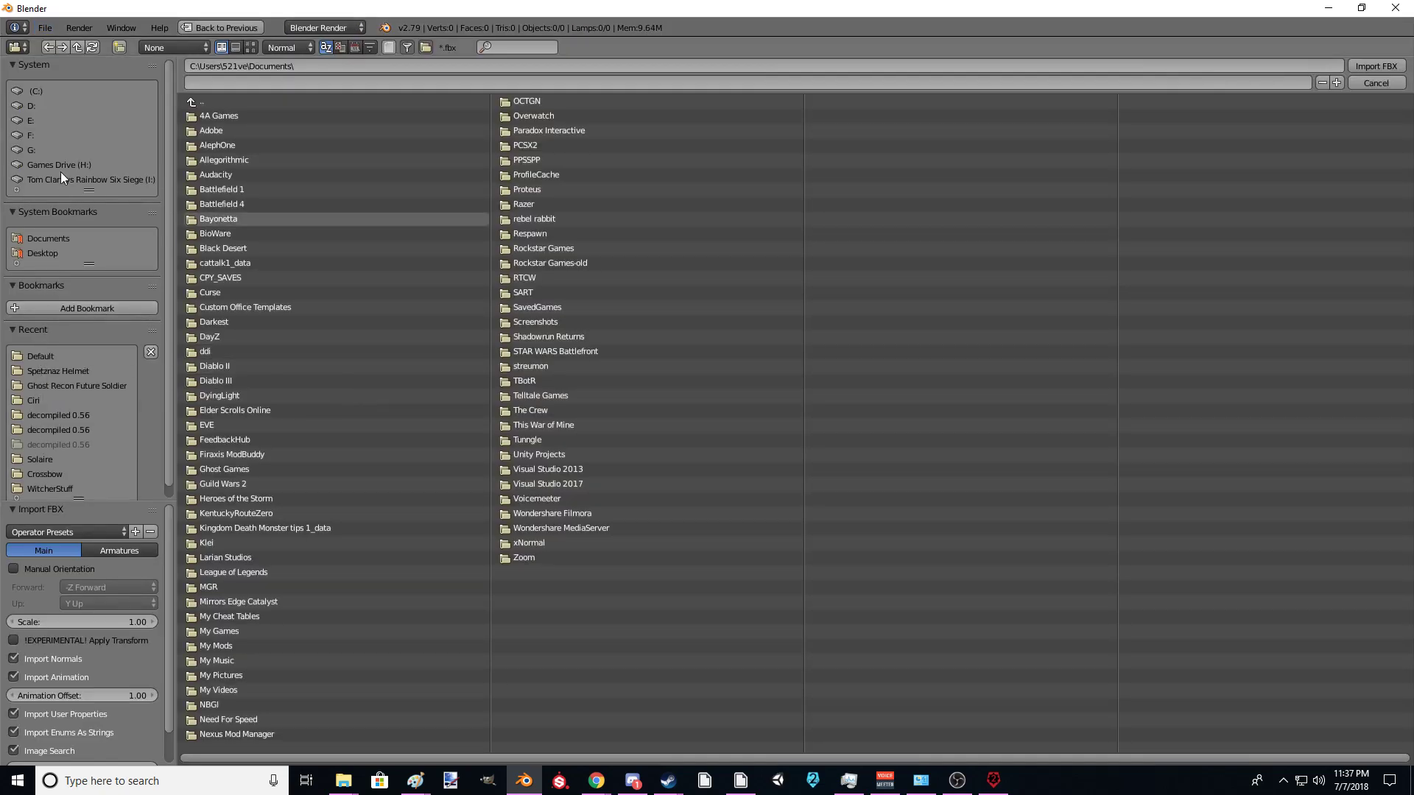
click(59, 254)
click(276, 248)
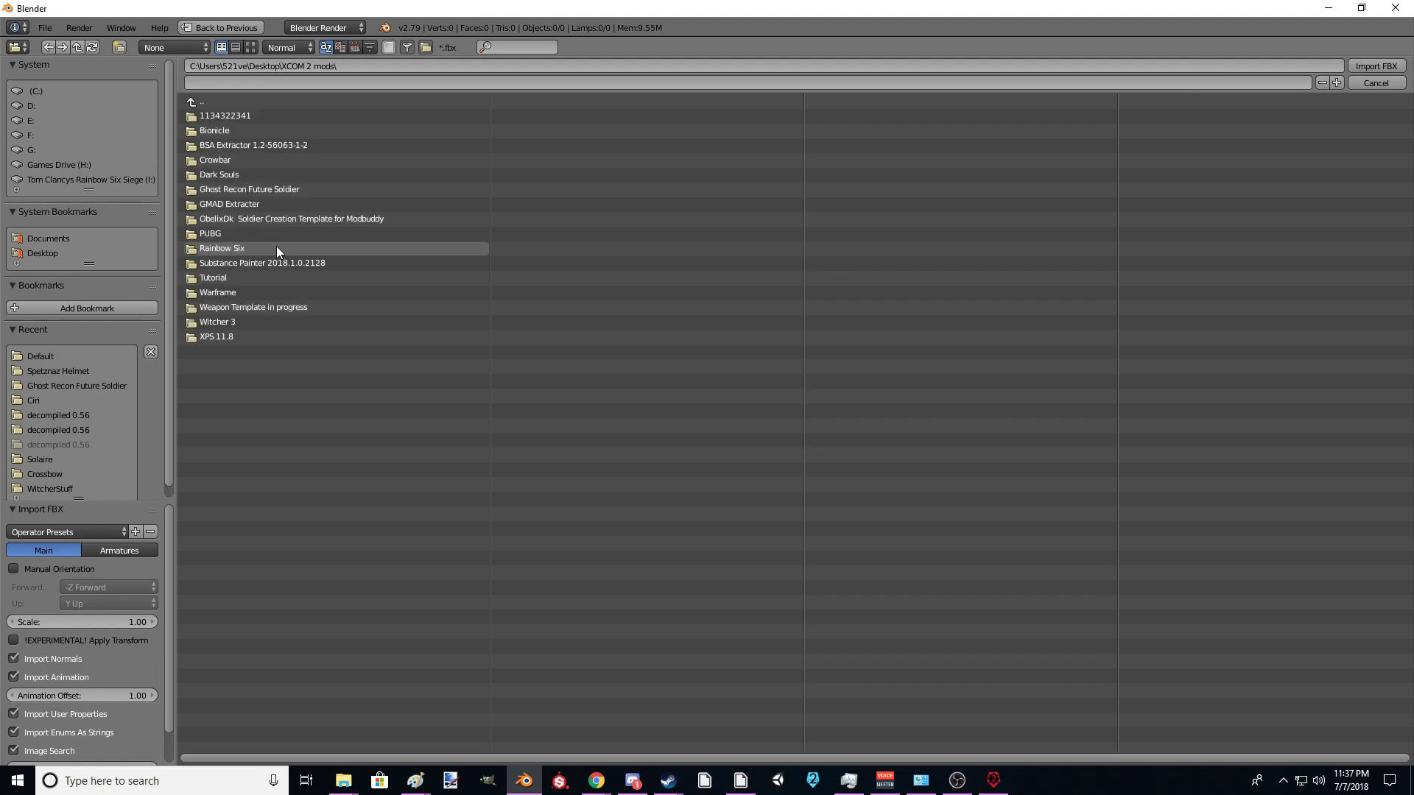
click(214, 277)
click(240, 117)
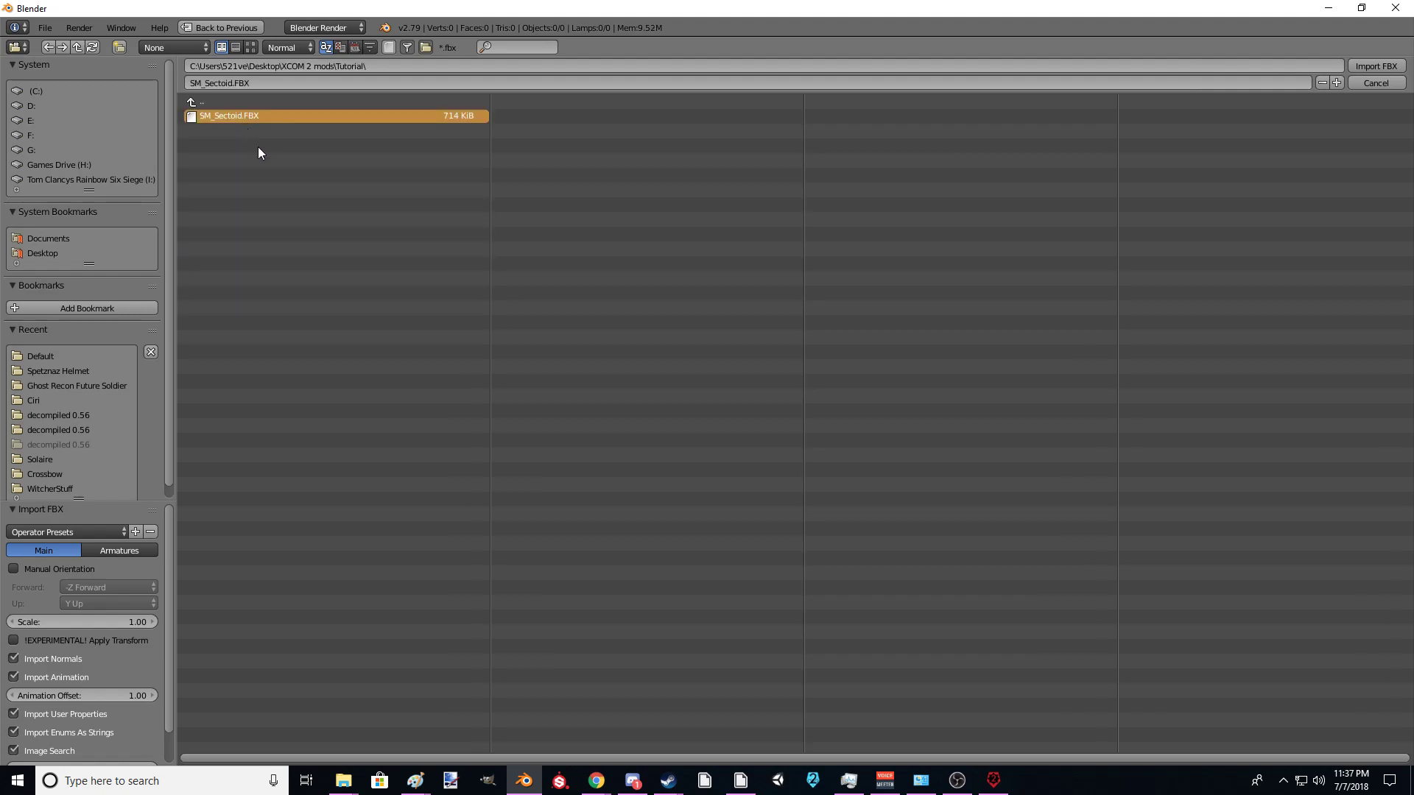
key(Return)
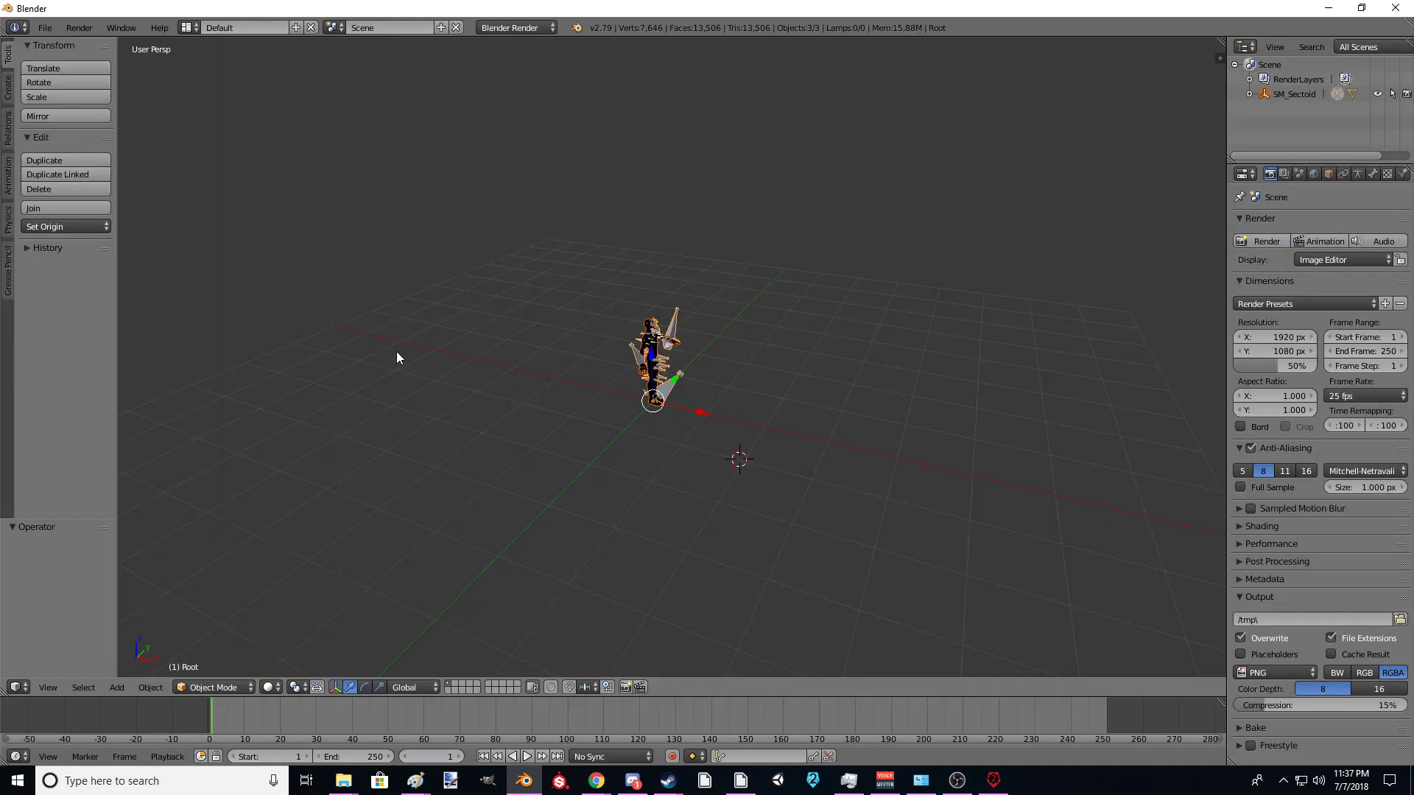
Step: Examine the imported Sectoid mesh and the orientation of its bones from several sides
middle_drag(801, 380, 819, 457)
scroll(682, 369, up, 7)
scroll(796, 479, up, 2)
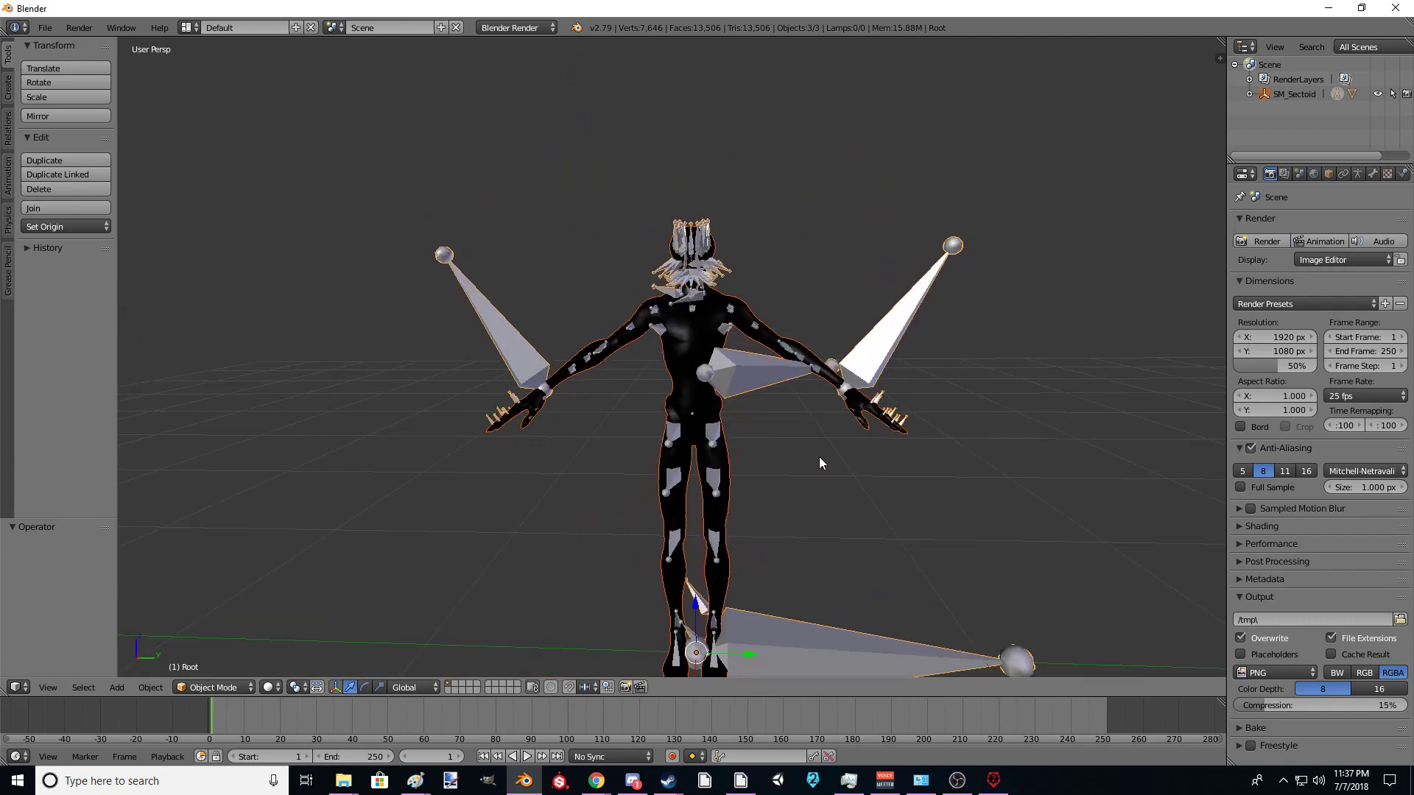
scroll(818, 457, down, 3)
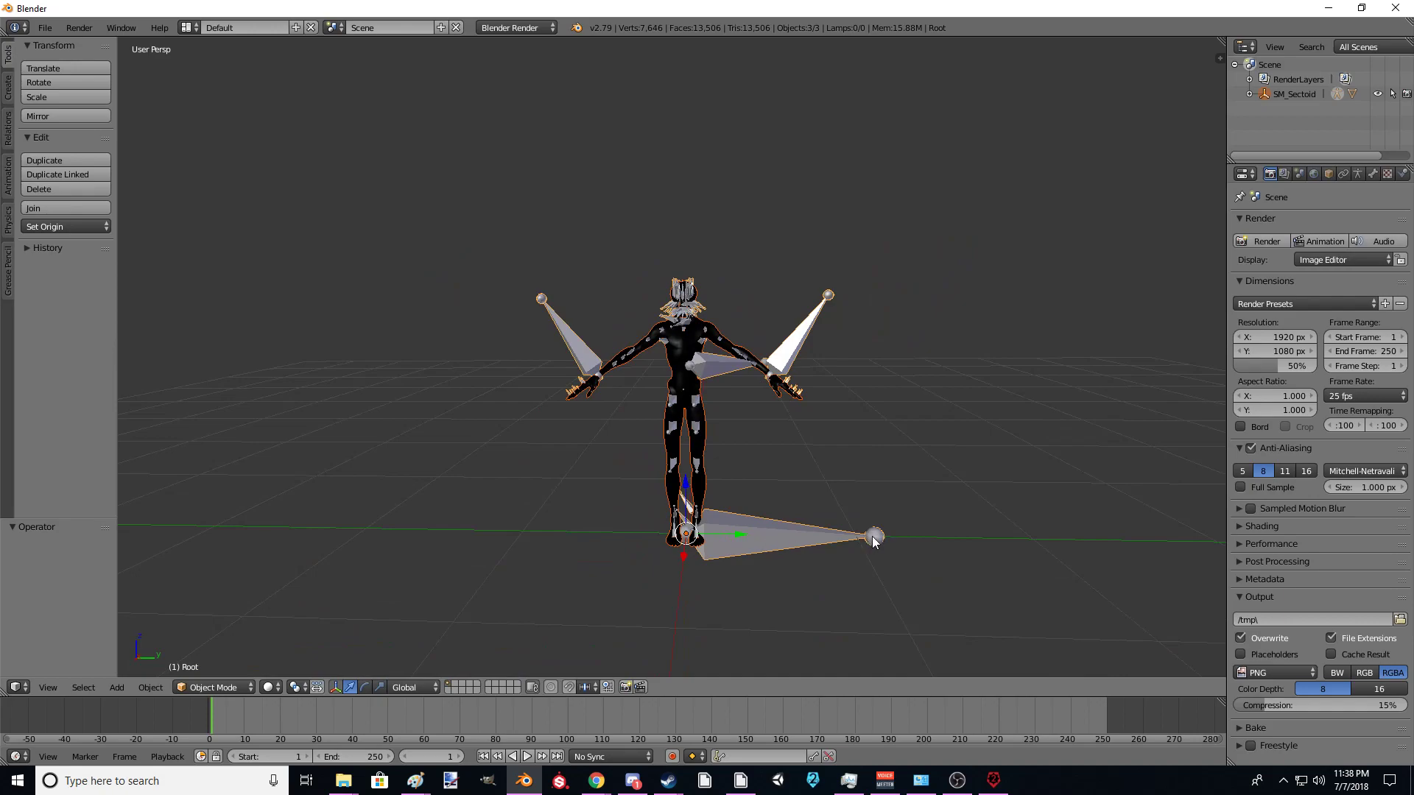
middle_drag(865, 462, 669, 495)
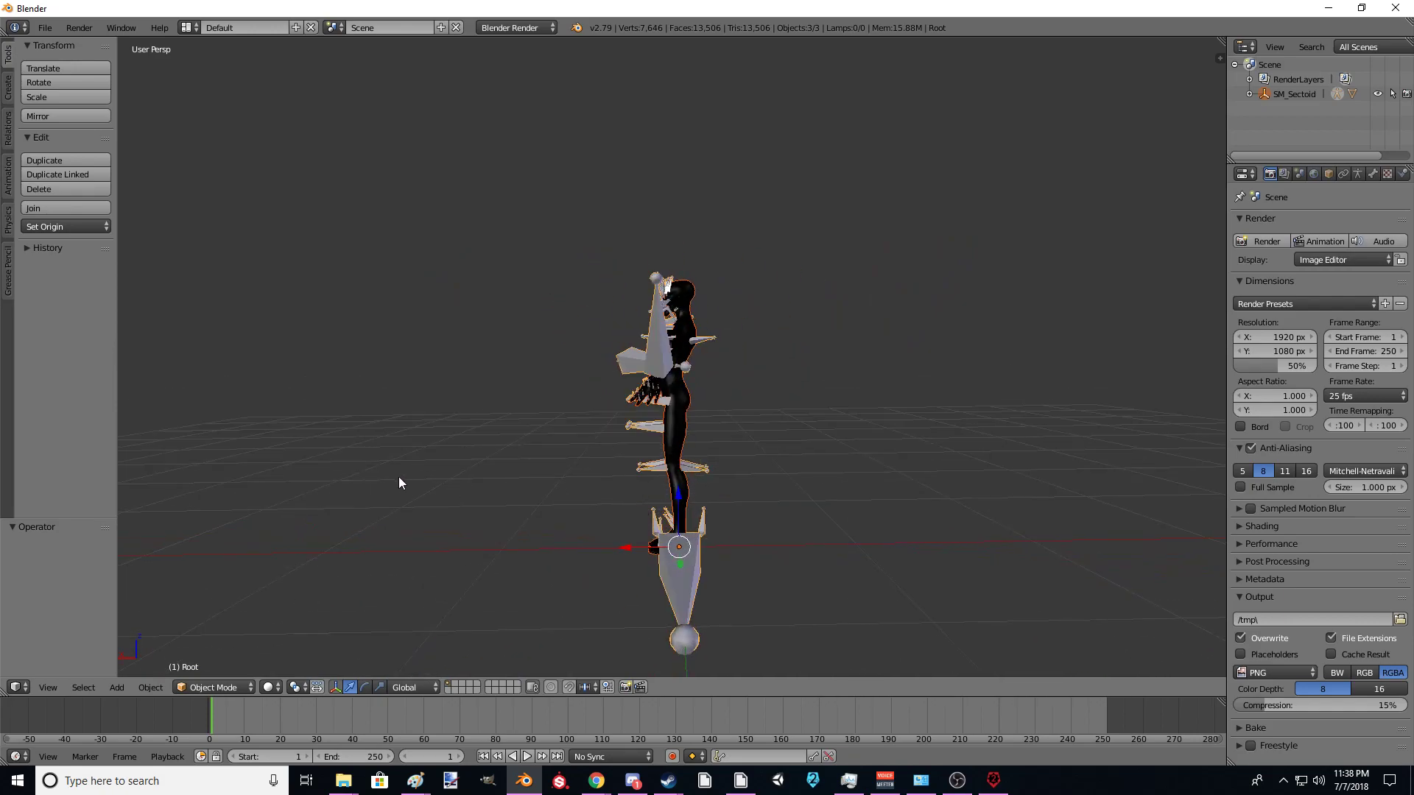
middle_drag(484, 557, 642, 557)
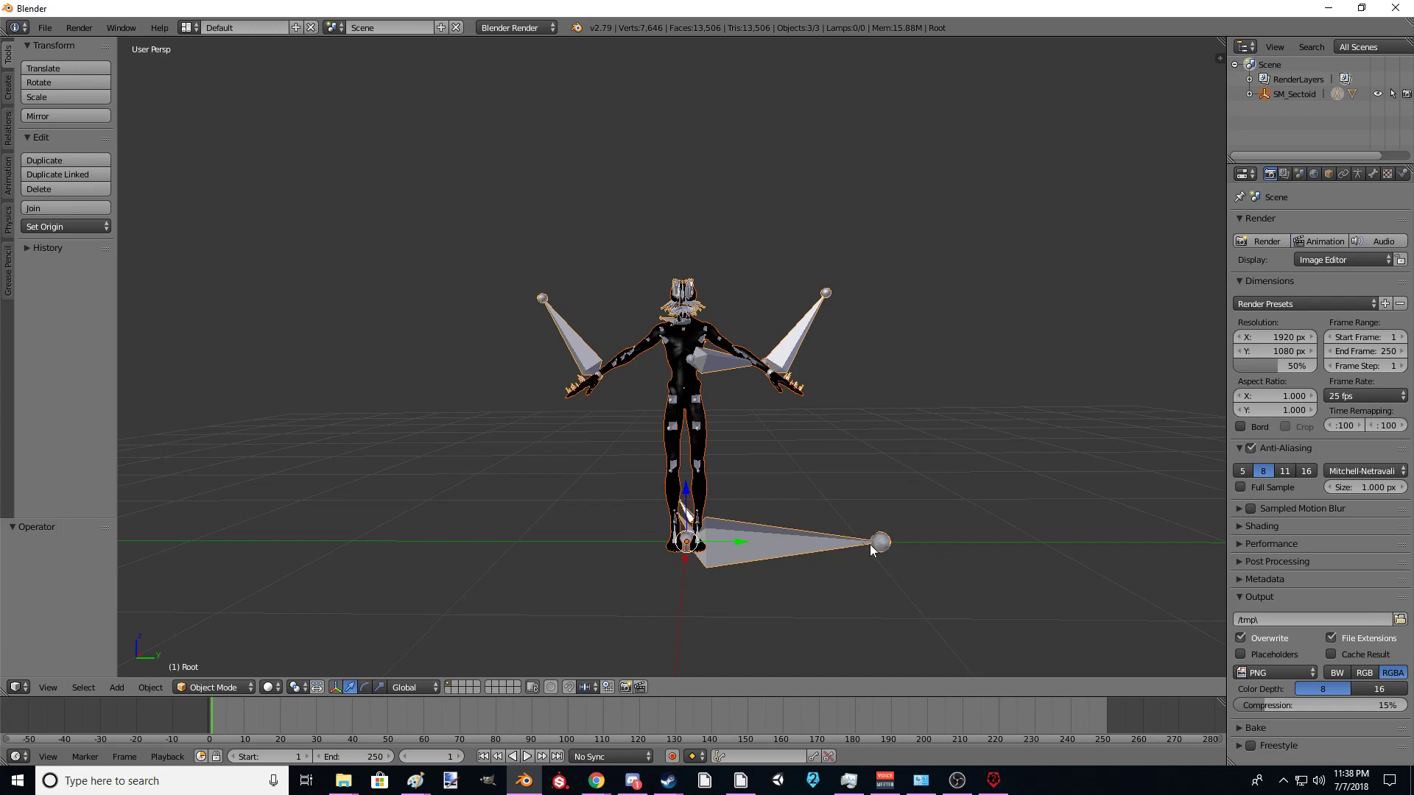
middle_drag(830, 590, 987, 443)
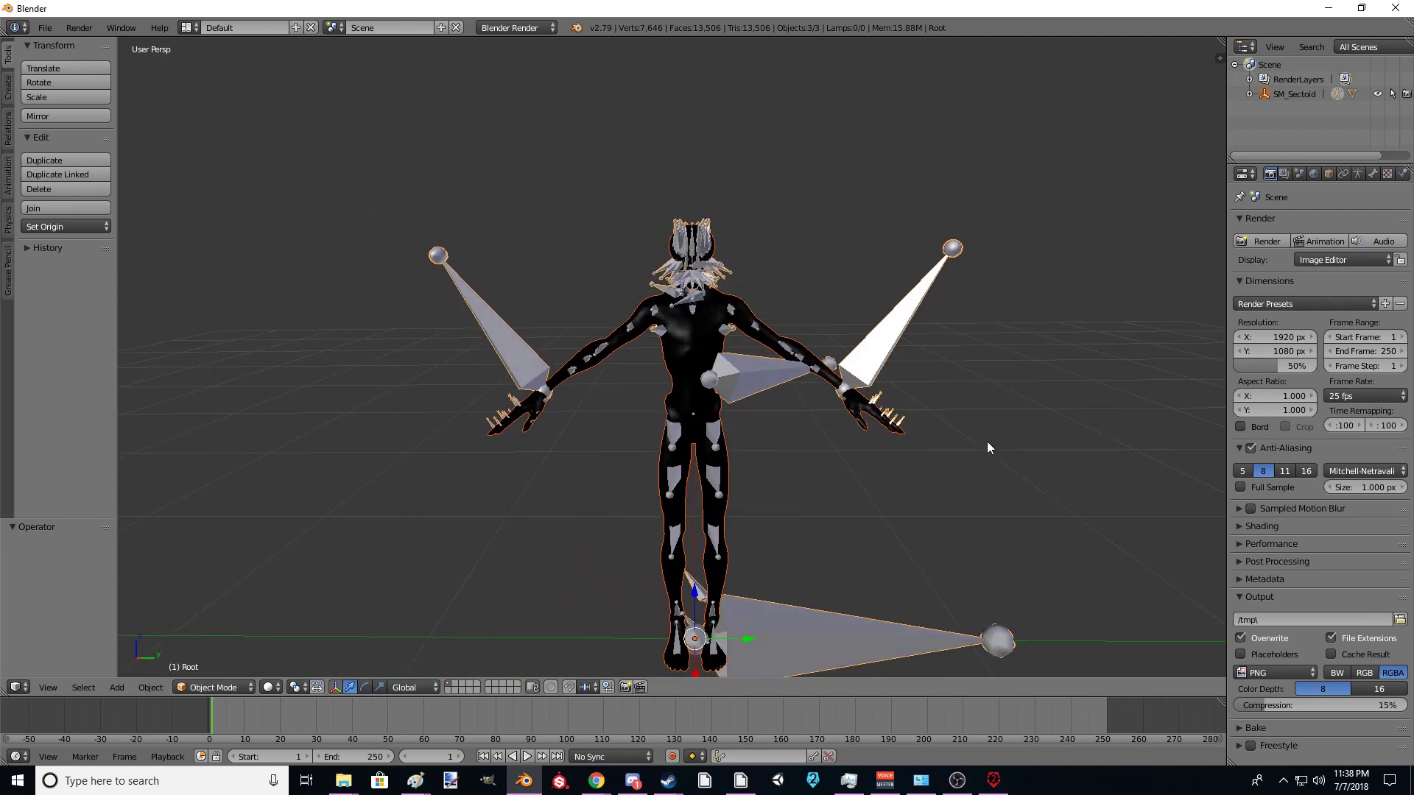
Step: Switch to the browser to examine the Top Hat model on Sketchfab, and return to Blender
mouse_move(597, 781)
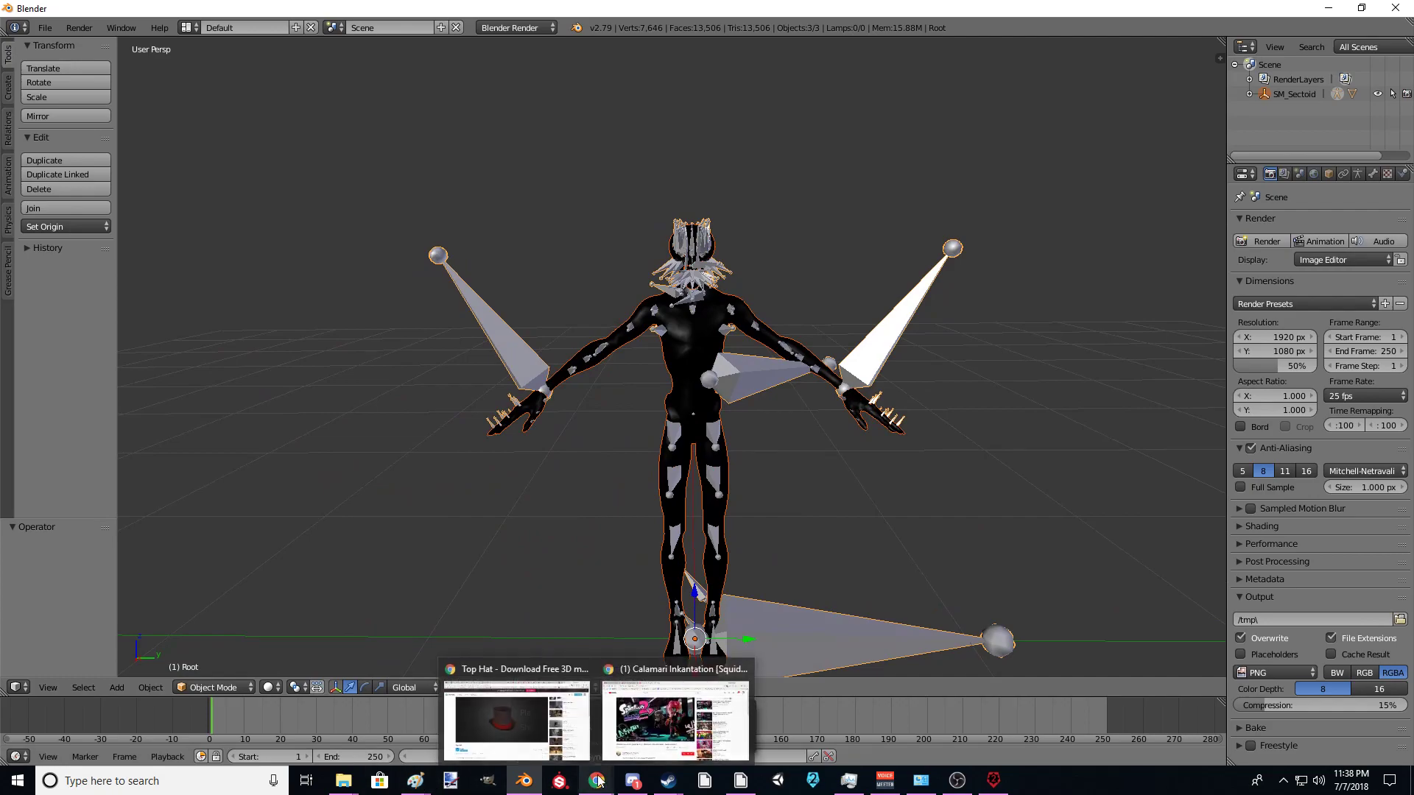
click(514, 719)
mouse_move(584, 388)
mouse_down()
mouse_move(540, 413)
mouse_move(561, 354)
mouse_move(634, 410)
mouse_move(738, 354)
mouse_move(568, 426)
mouse_up()
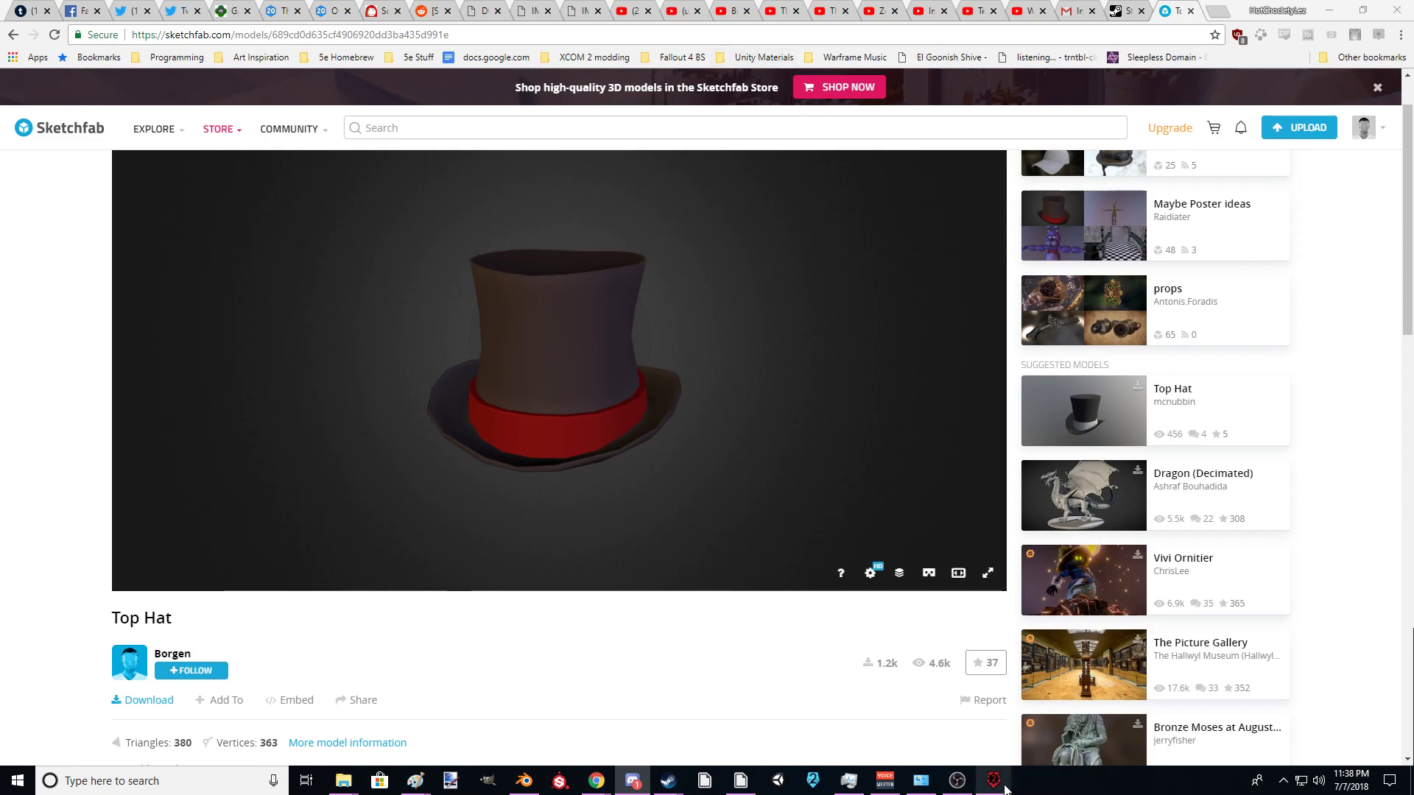
mouse_move(1006, 790)
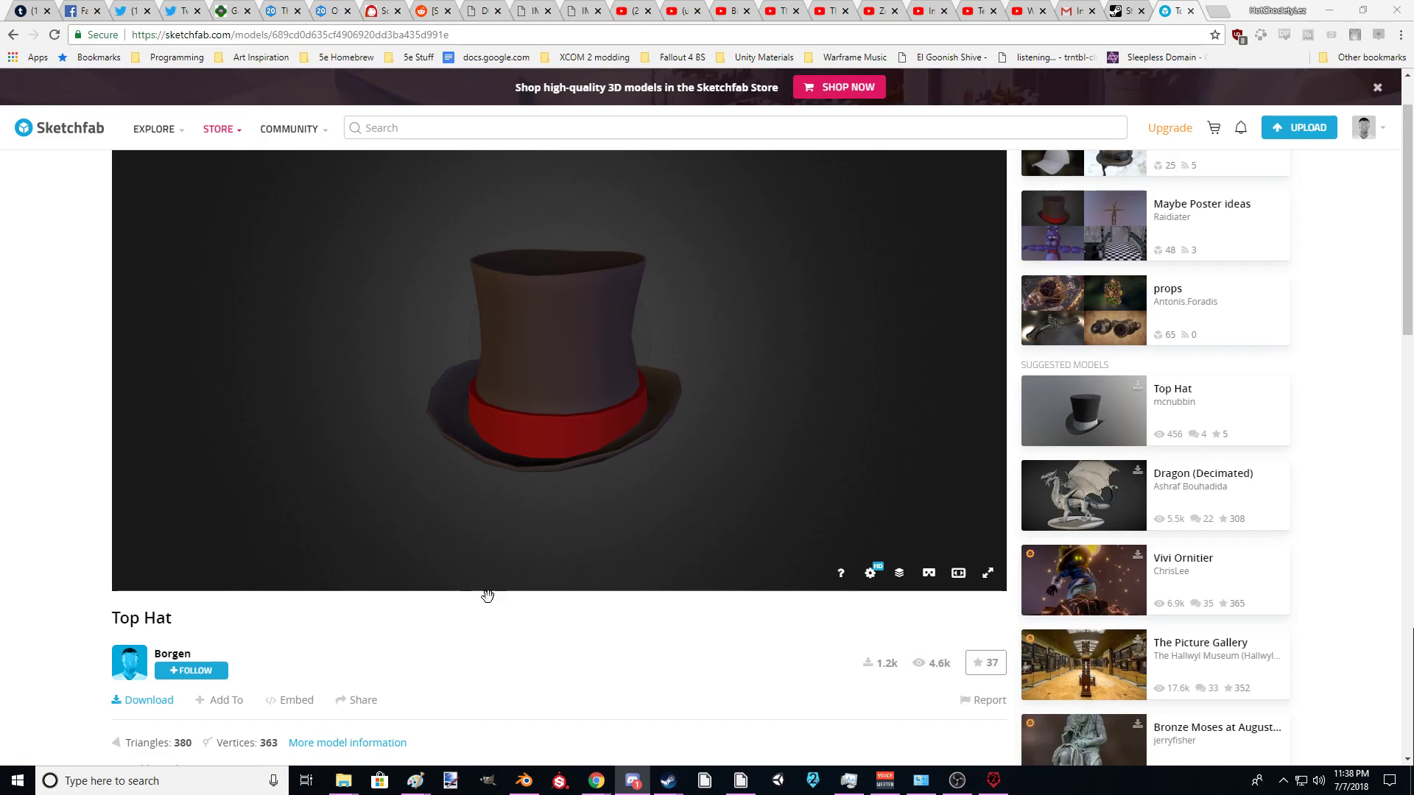
click(524, 780)
middle_drag(925, 498, 986, 471)
Step: Copy the source and textures folders from the top-hat download into the Tutorial folder inside the Desktop's XCOM 2 mods folder
mouse_move(343, 780)
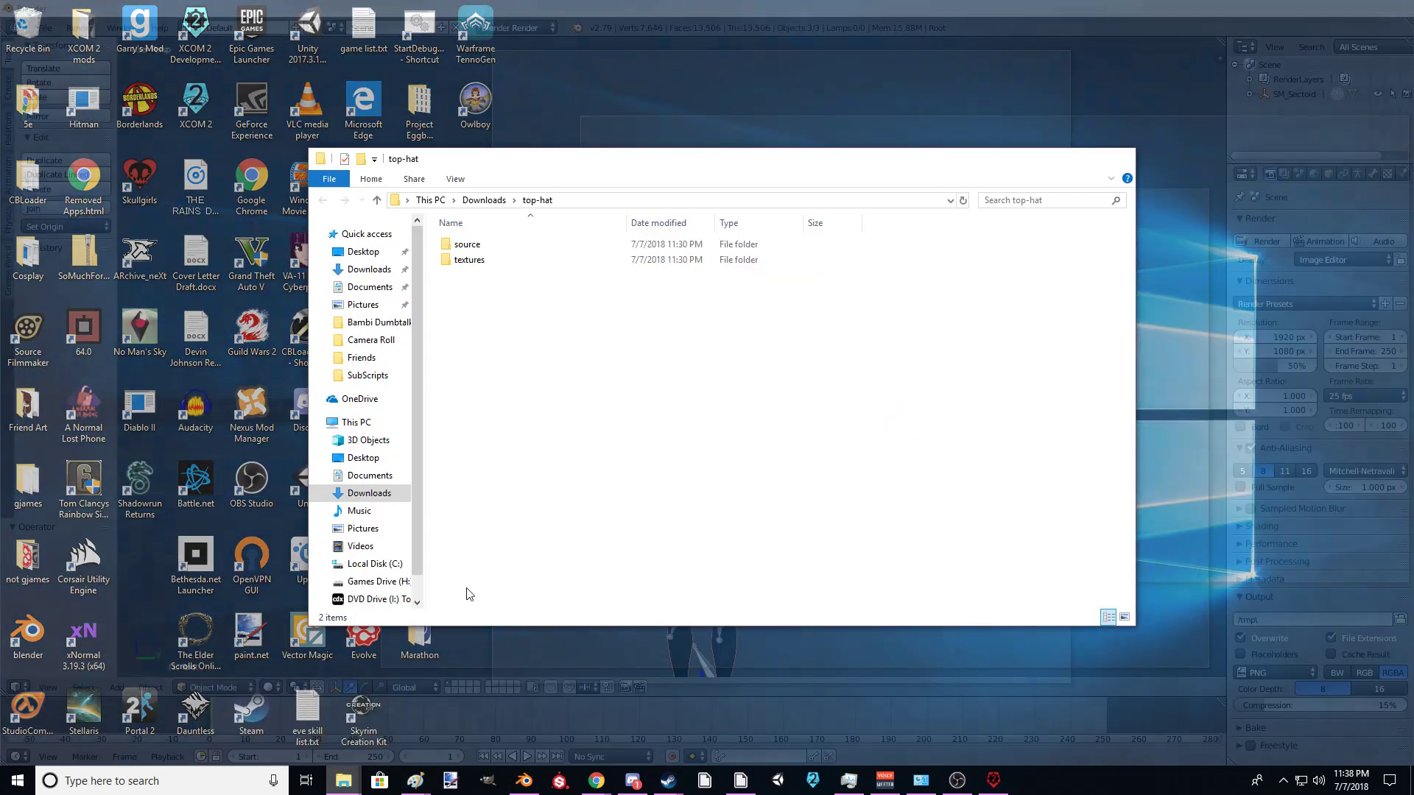
click(423, 707)
drag(515, 306, 472, 243)
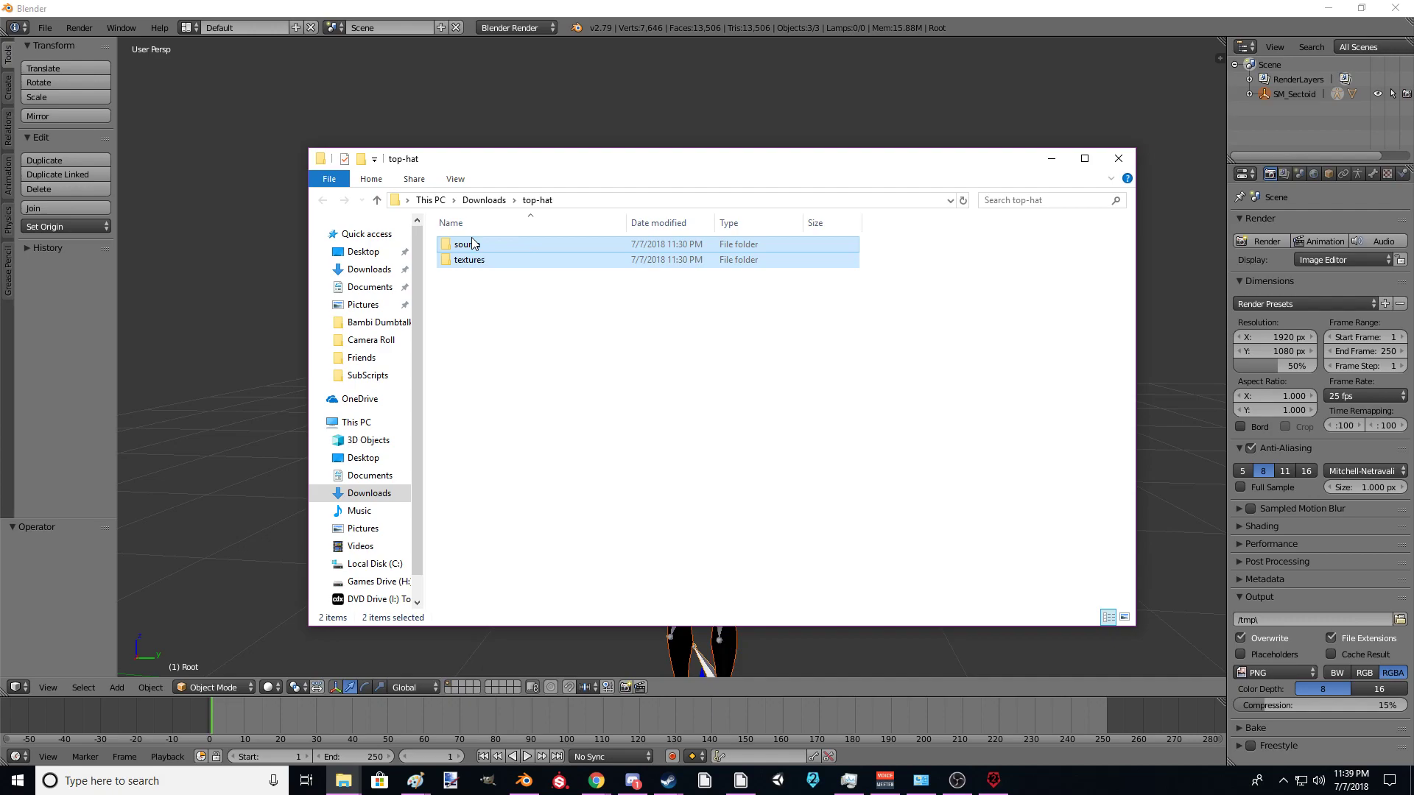
click(363, 251)
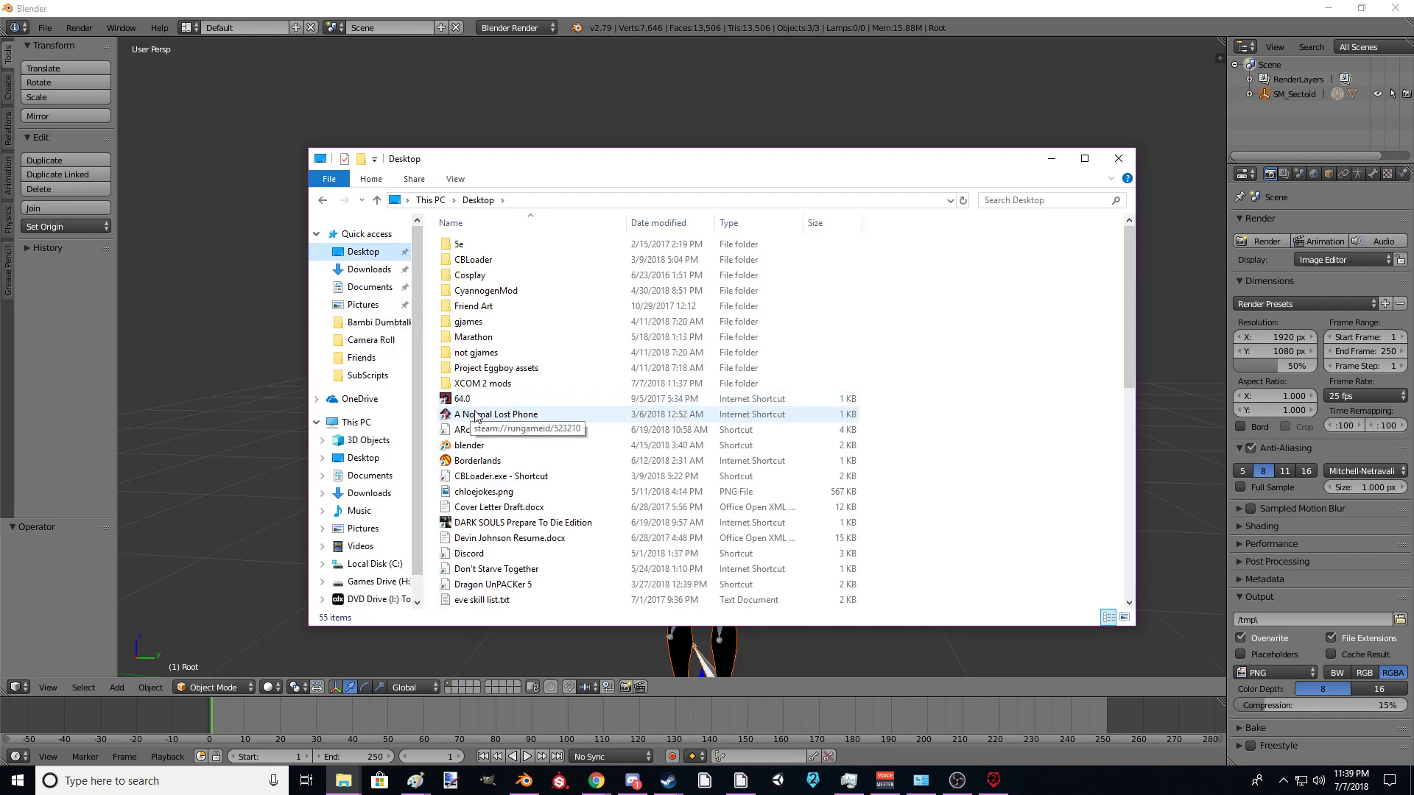
double_click(475, 383)
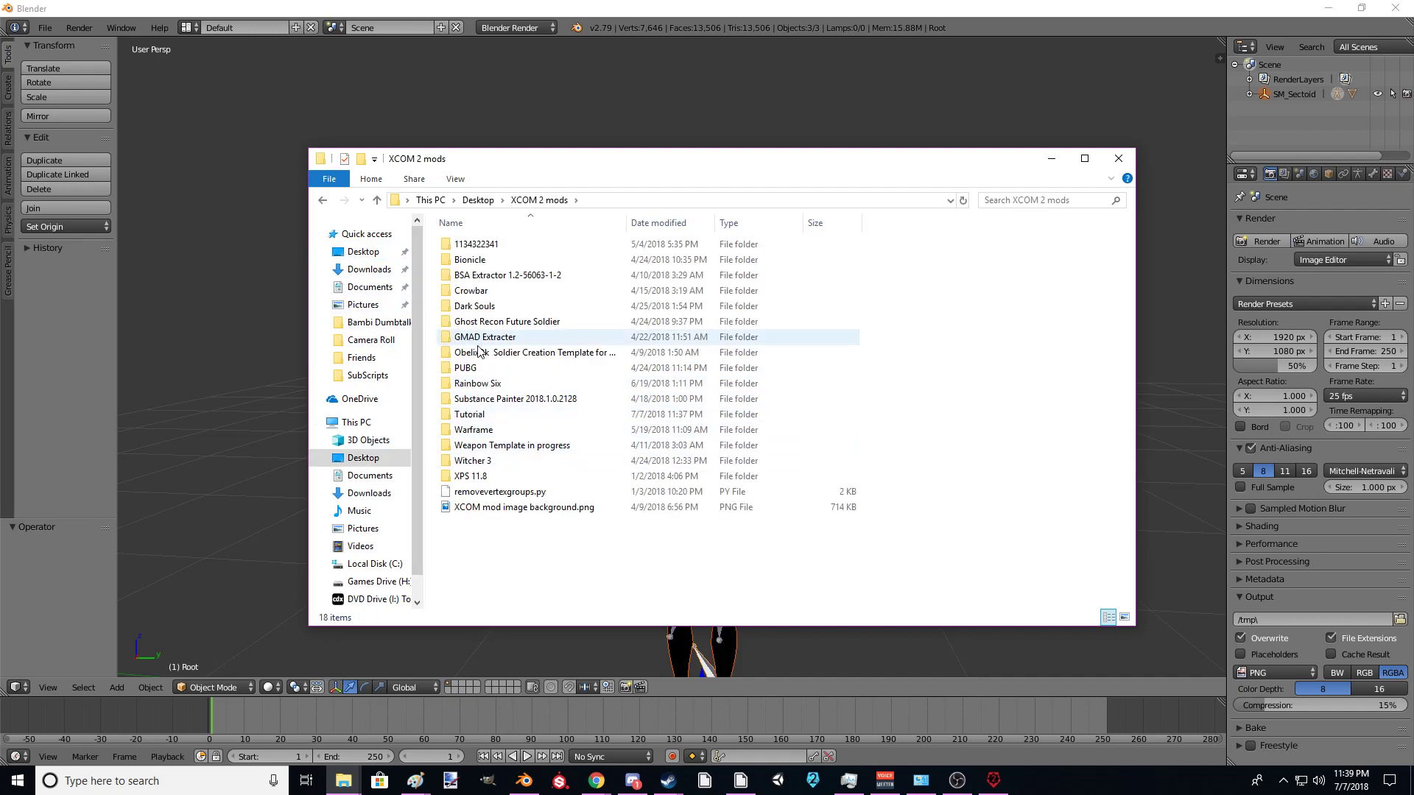
double_click(471, 414)
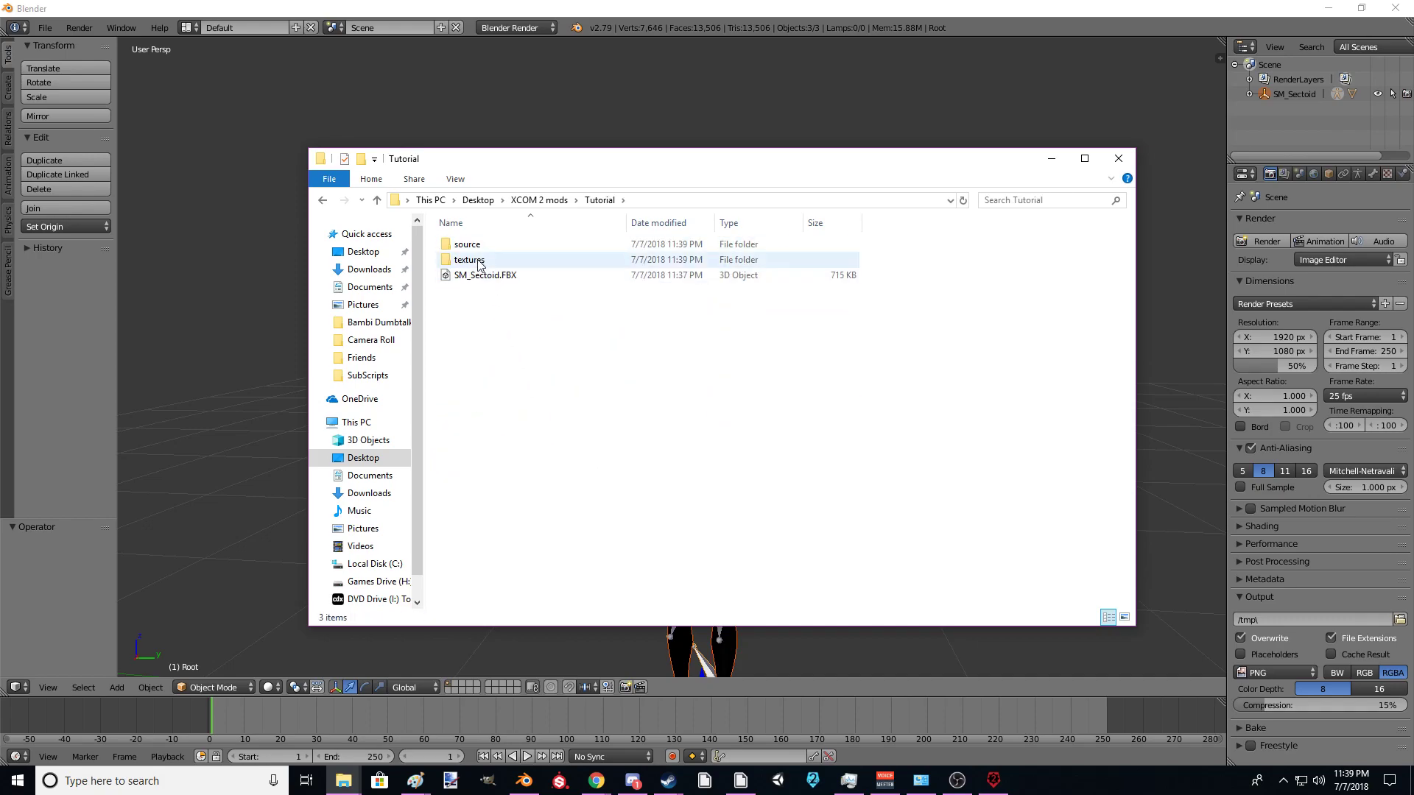
Step: Start a Wavefront OBJ import in Blender and check the Tutorial folder's source and textures subfolders for the hat model
click(44, 27)
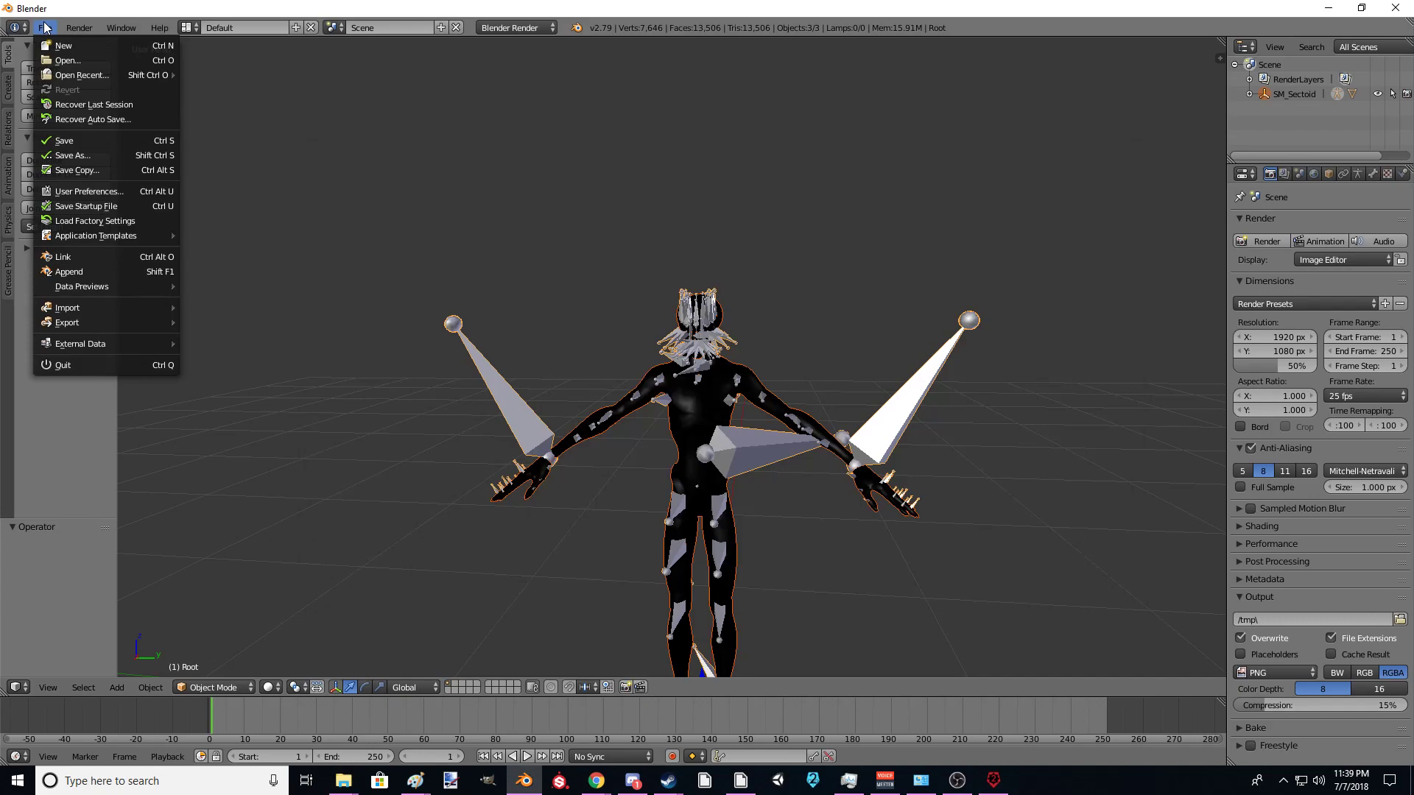
mouse_move(125, 307)
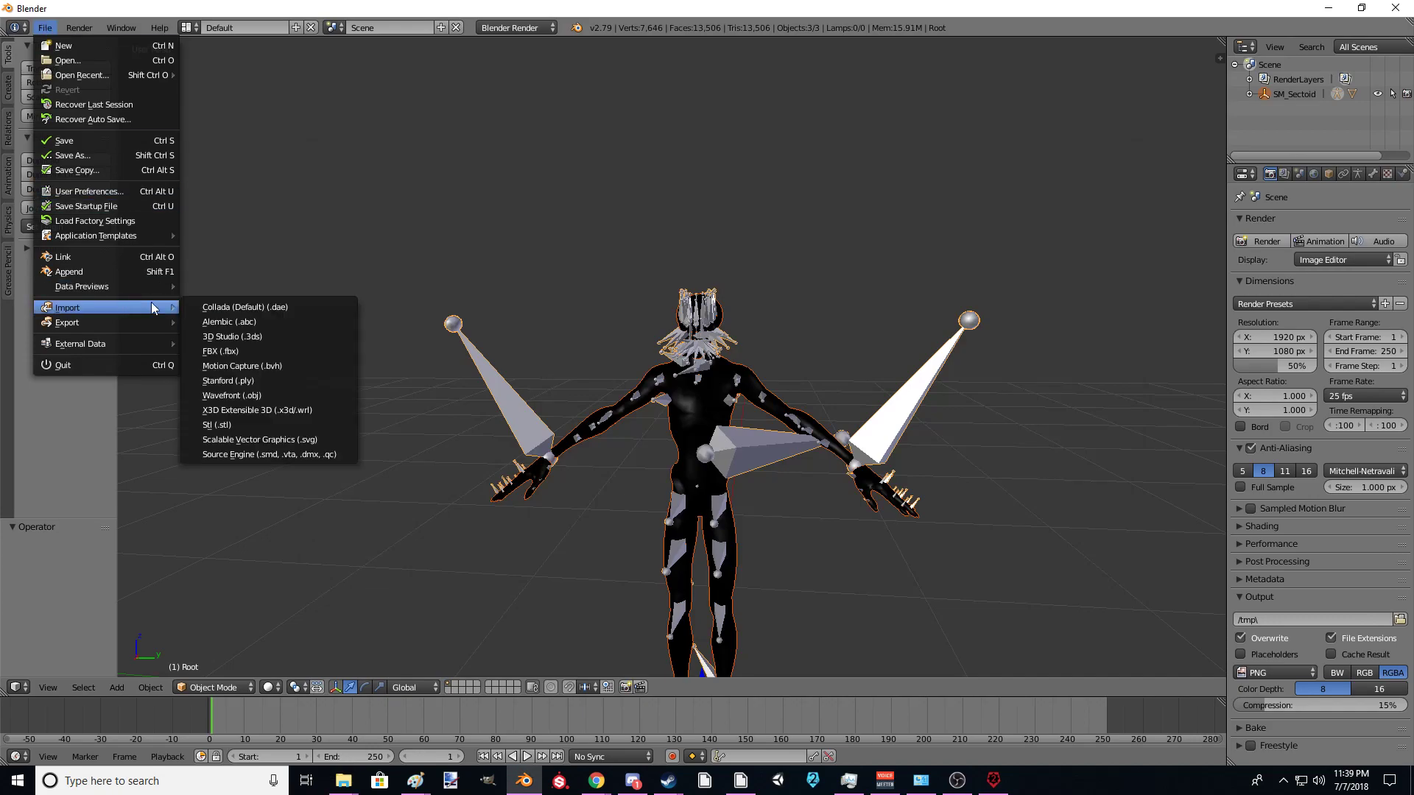
click(250, 400)
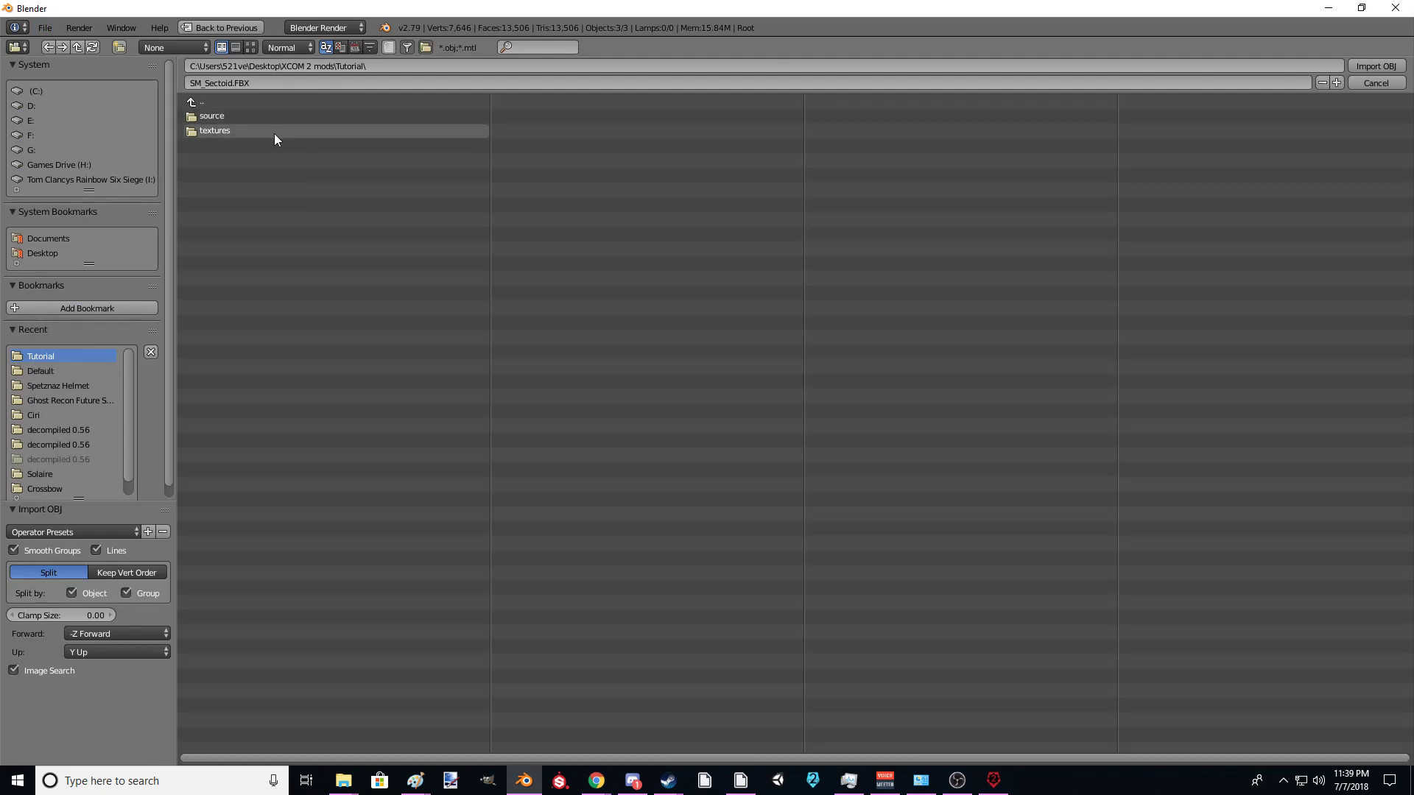
double_click(263, 118)
double_click(220, 108)
double_click(221, 129)
double_click(220, 105)
Step: In File Explorer, copy Texture_TopHat.bmp, TopHat.mtl and TopHat.obj out of the zip archive into the Tutorial folder's source subfolder
mouse_move(357, 777)
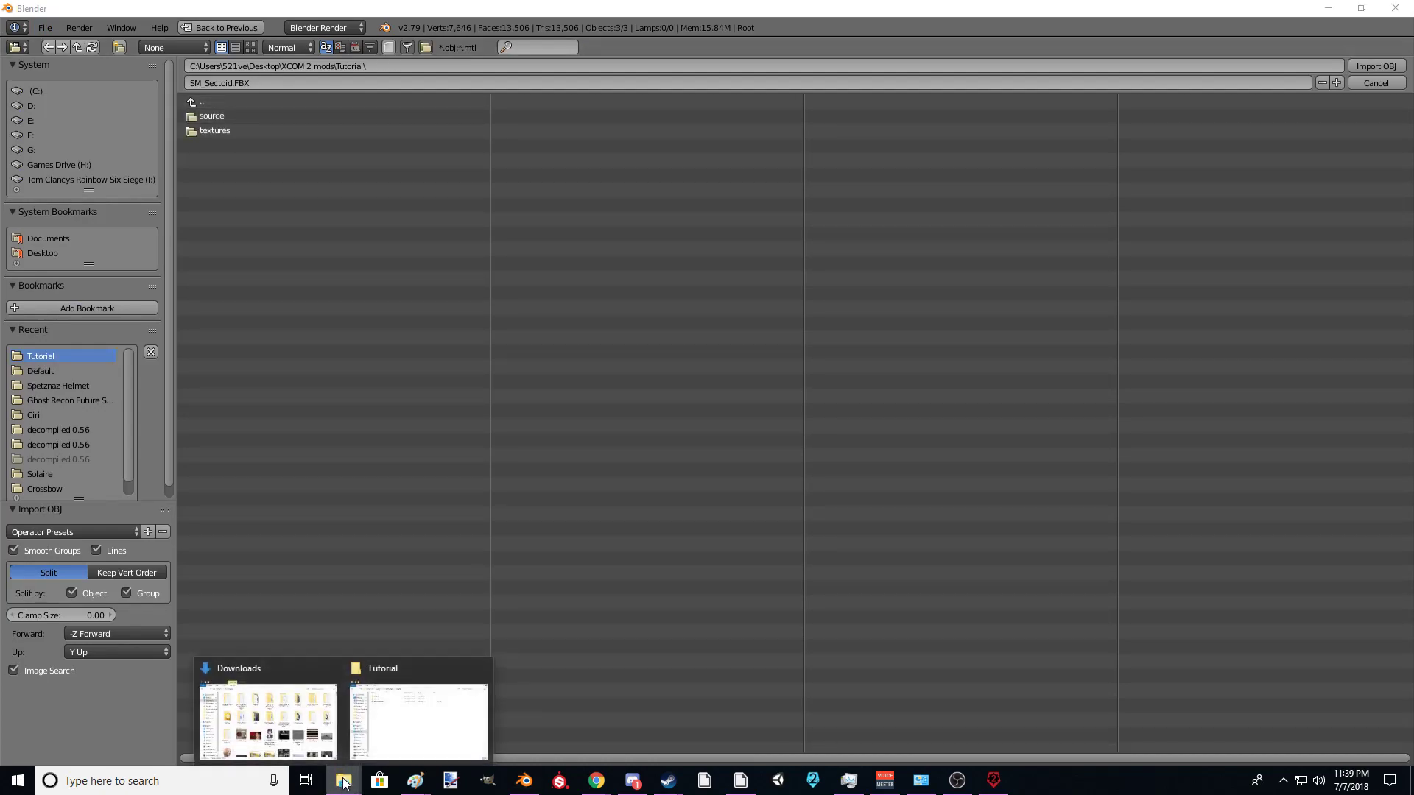
click(411, 687)
double_click(465, 243)
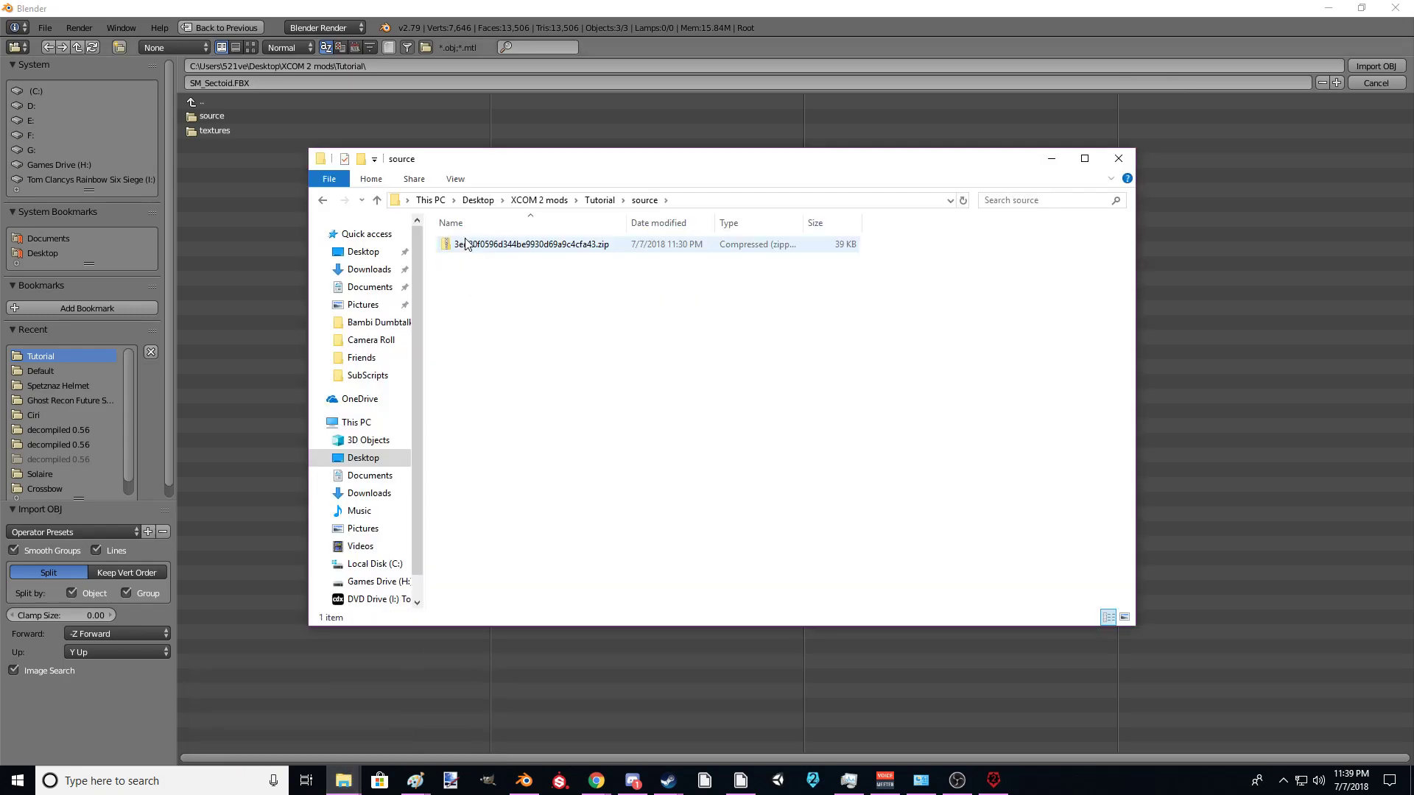
double_click(471, 245)
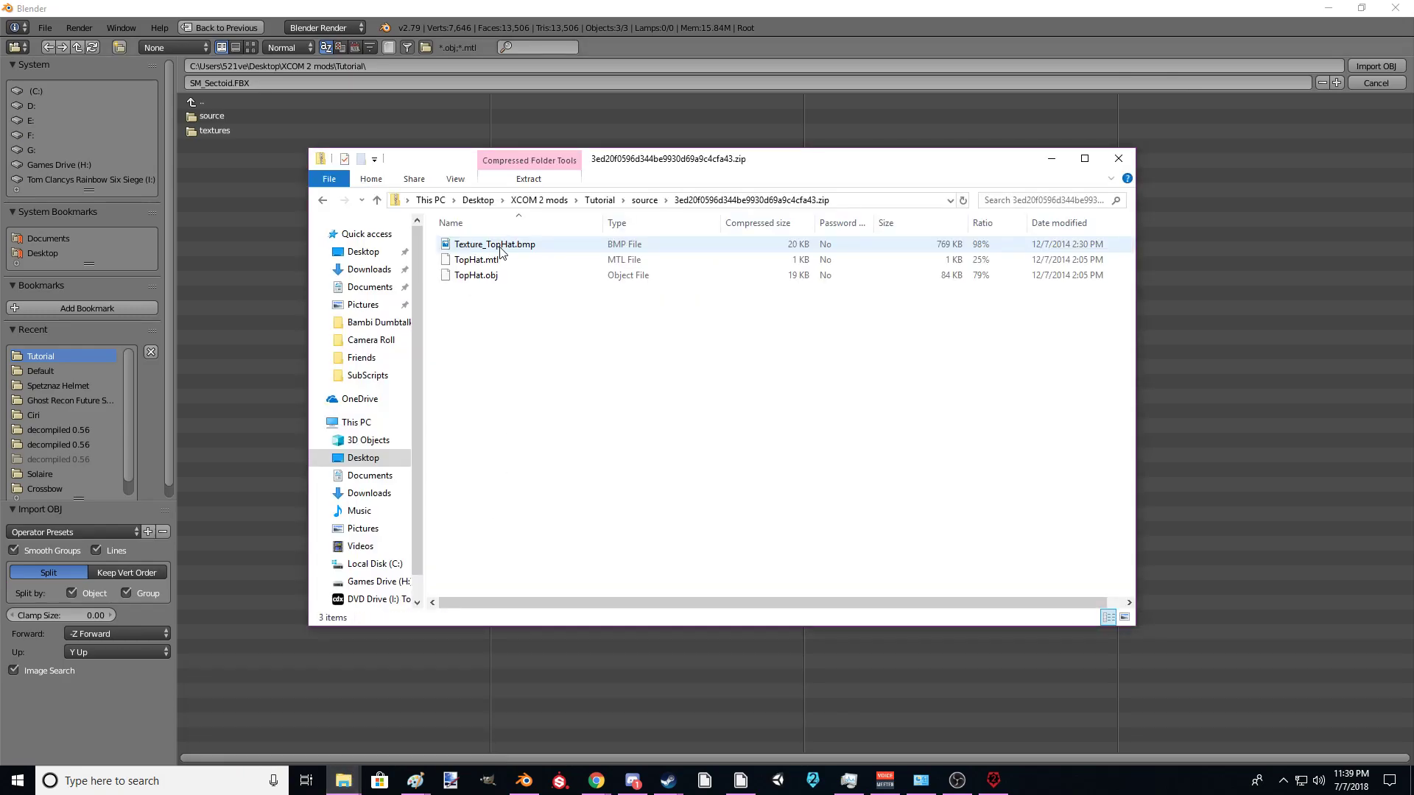
drag(515, 308, 493, 224)
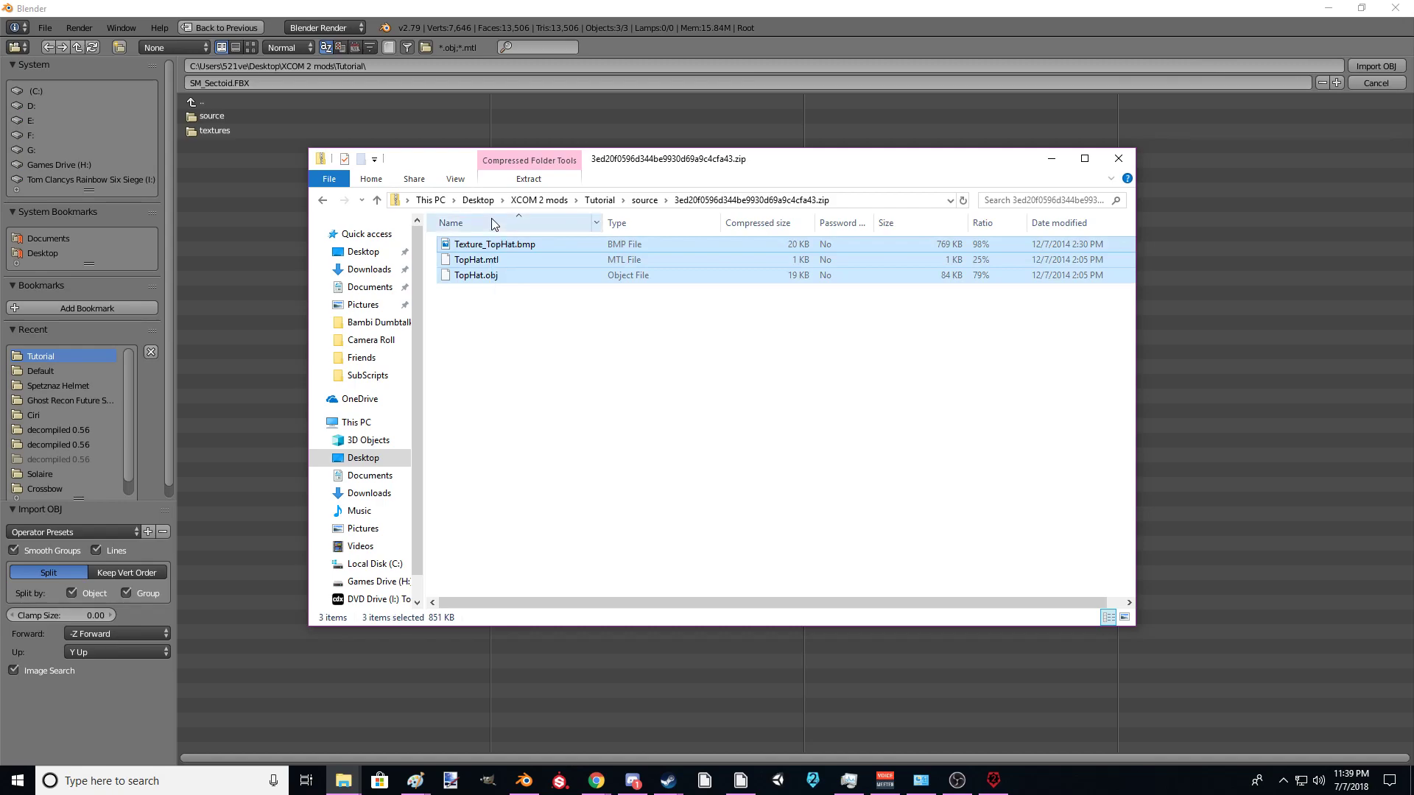
click(376, 200)
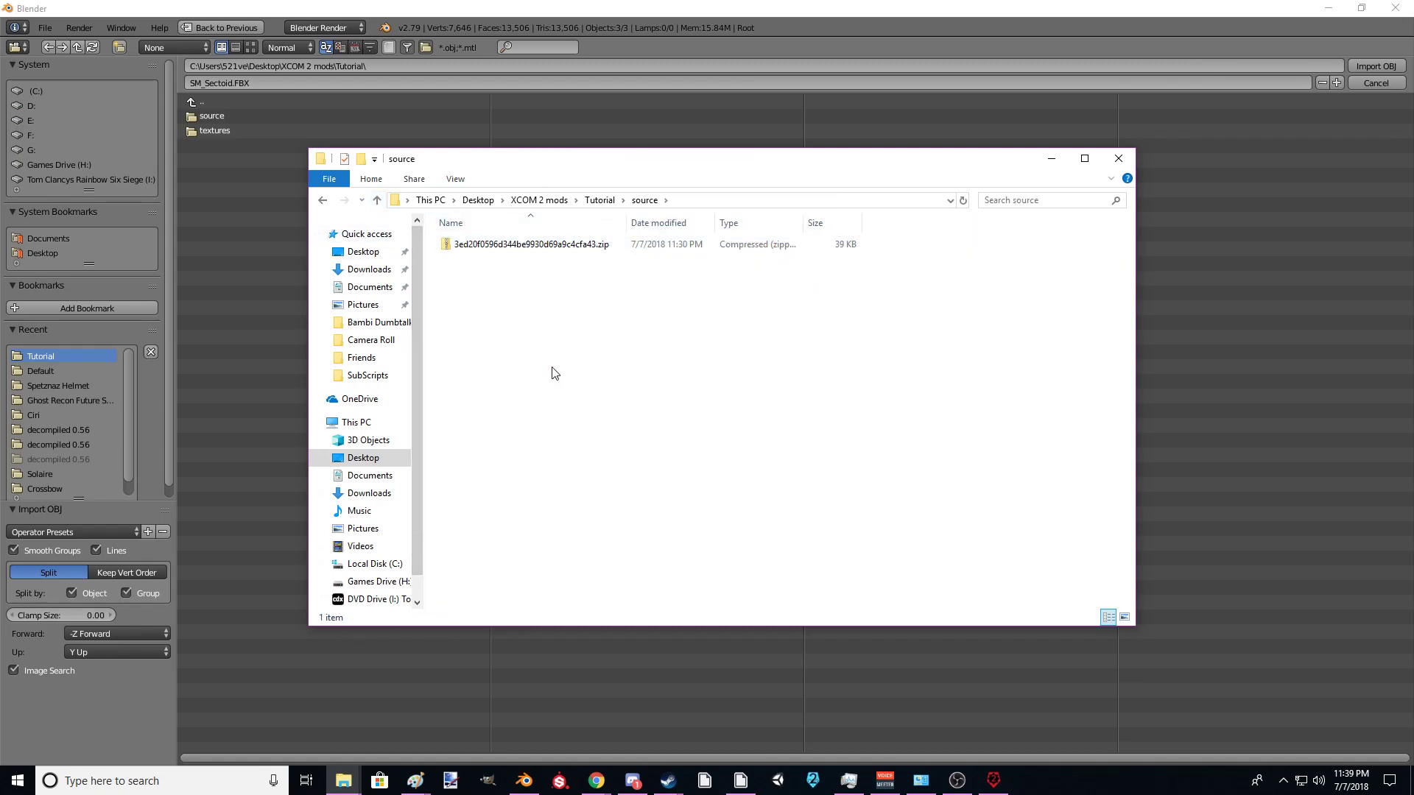
key(ctrl+v)
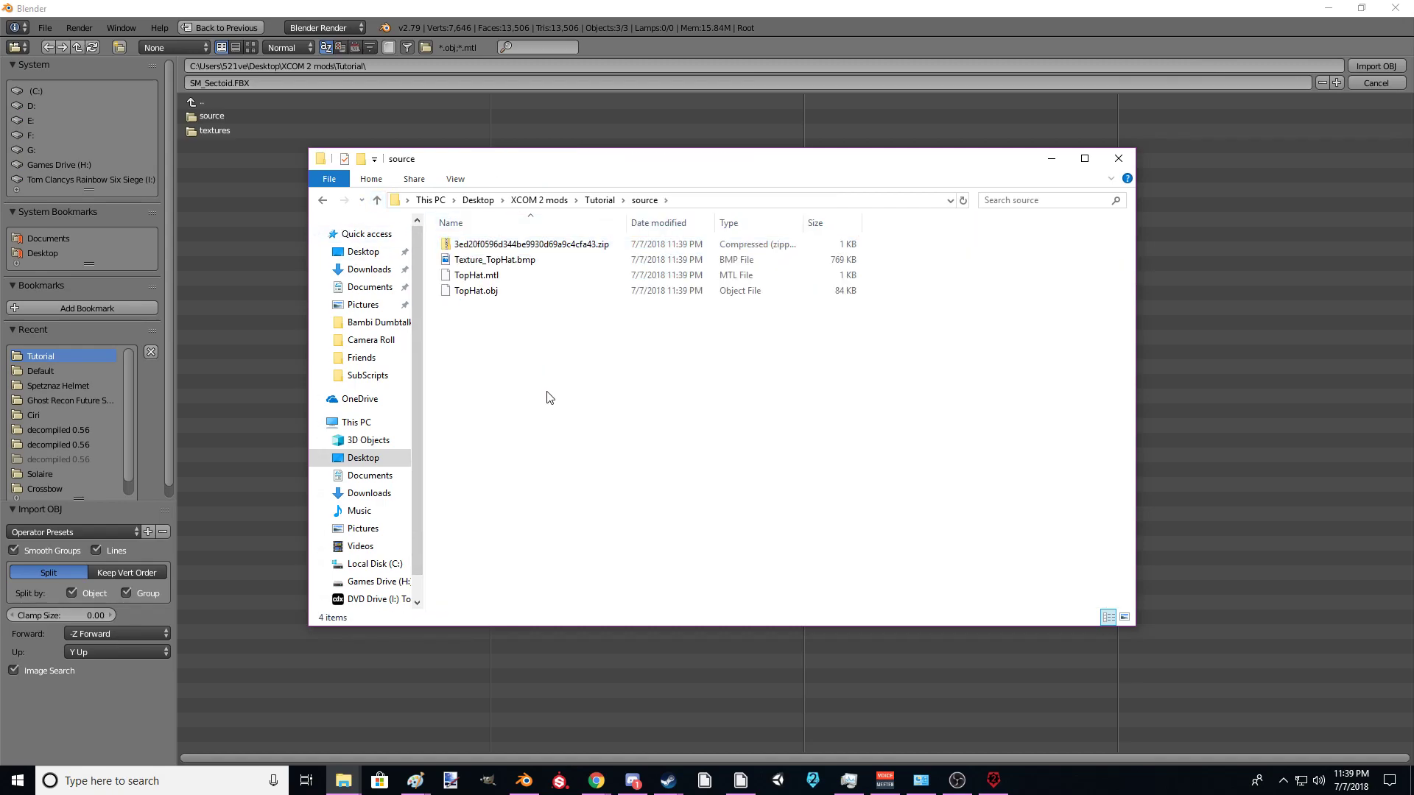
Step: Check the contents of the Tutorial folder's textures subfolder and go back to the Tutorial folder
click(376, 200)
click(462, 263)
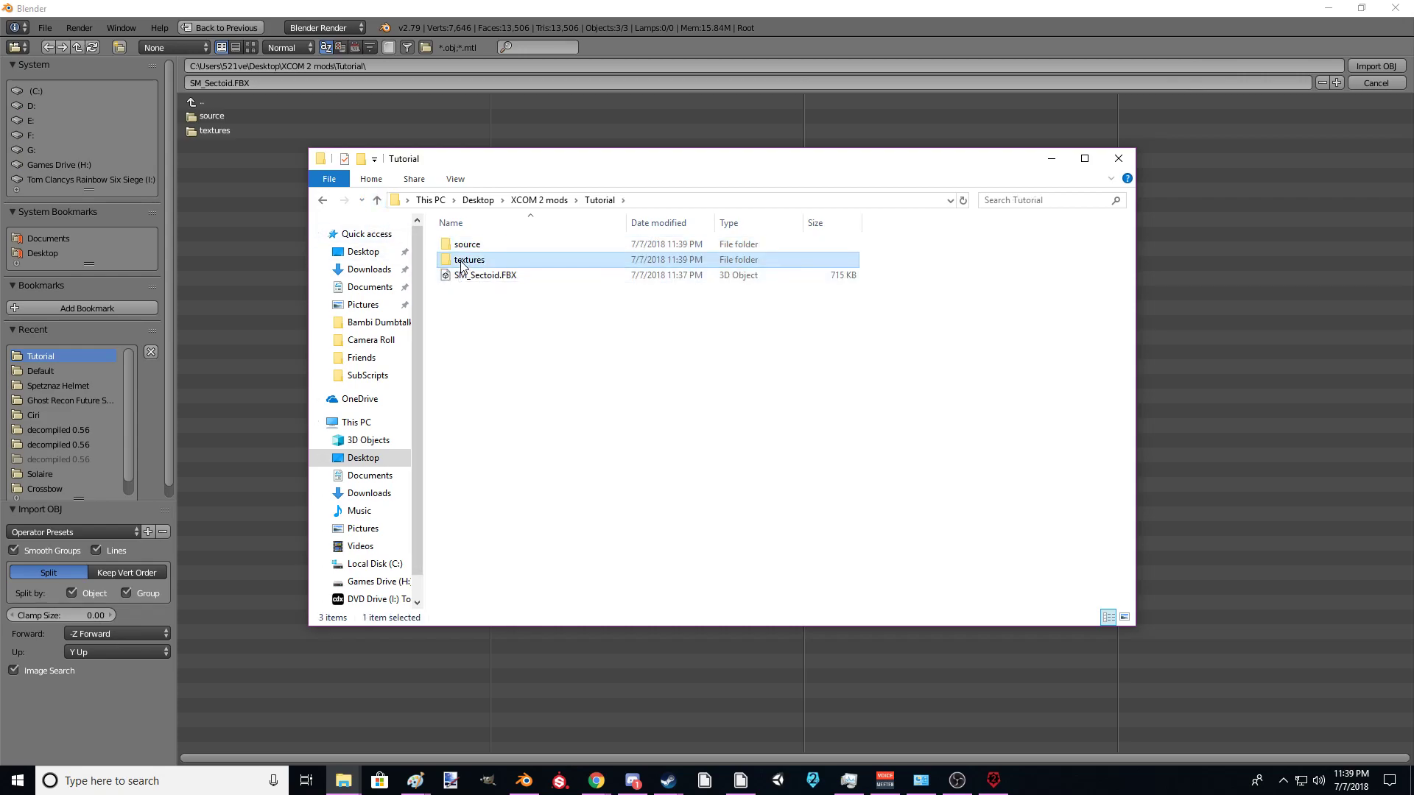
double_click(462, 262)
click(376, 200)
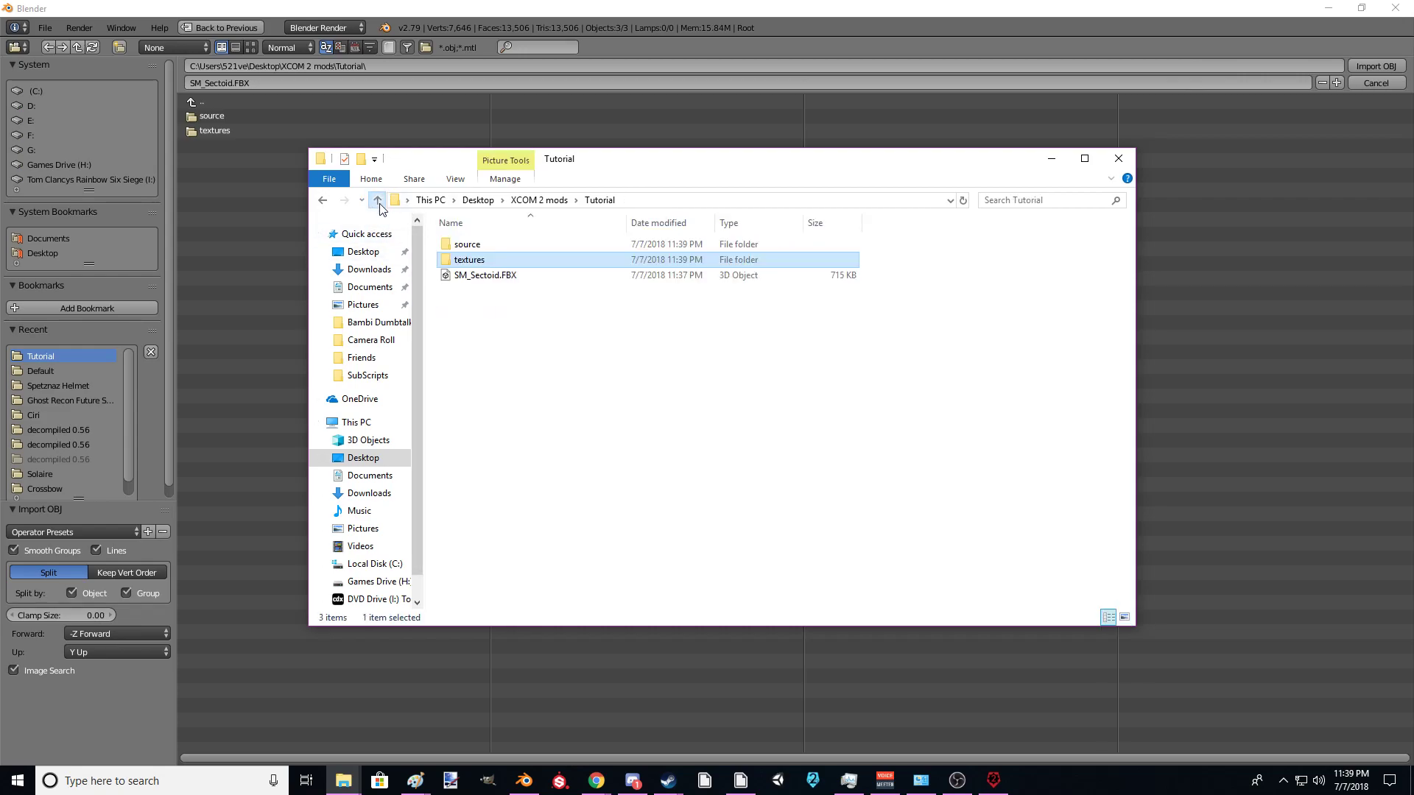
Step: Import TopHat.obj from the source folder into the Blender scene and select the top hat object
double_click(212, 115)
double_click(229, 131)
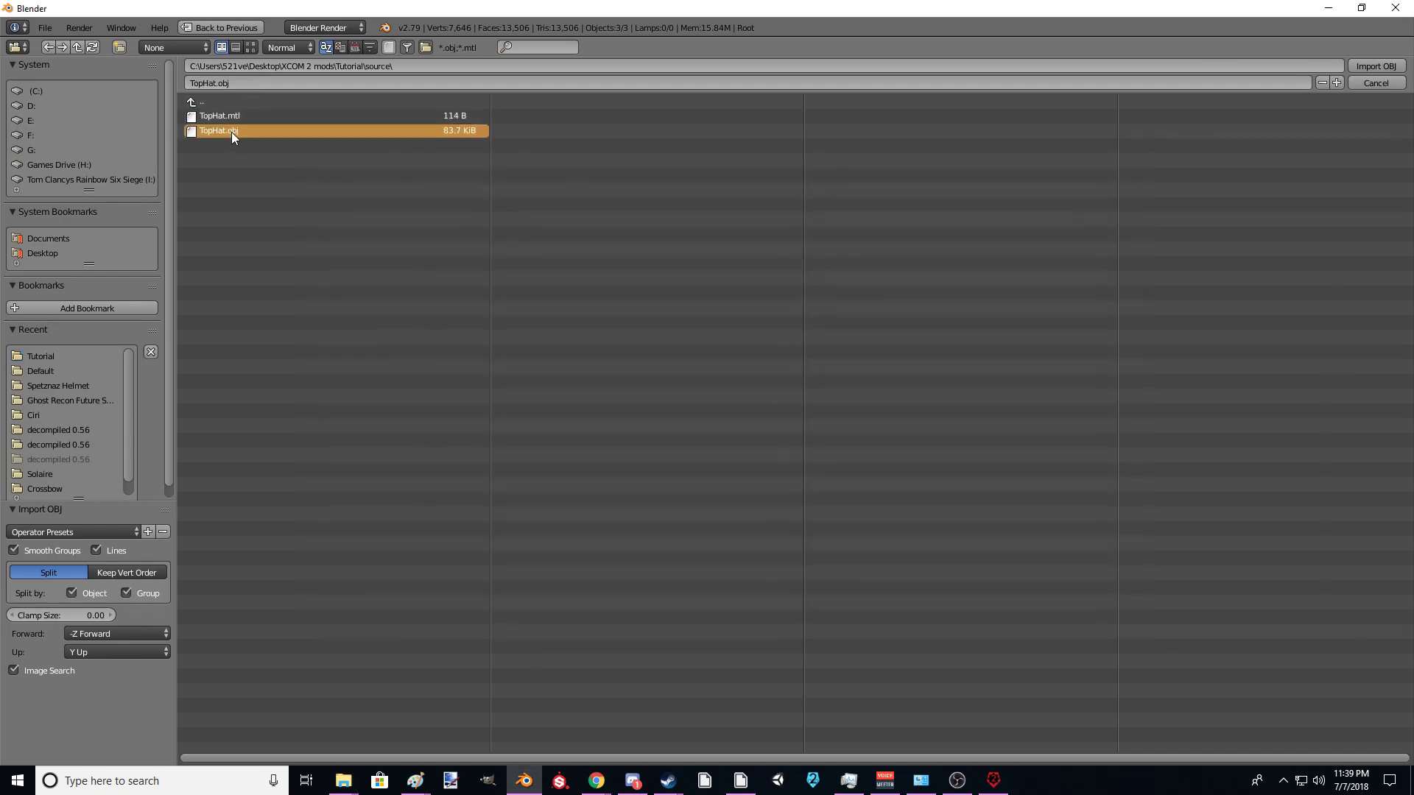
scroll(575, 287, down, 11)
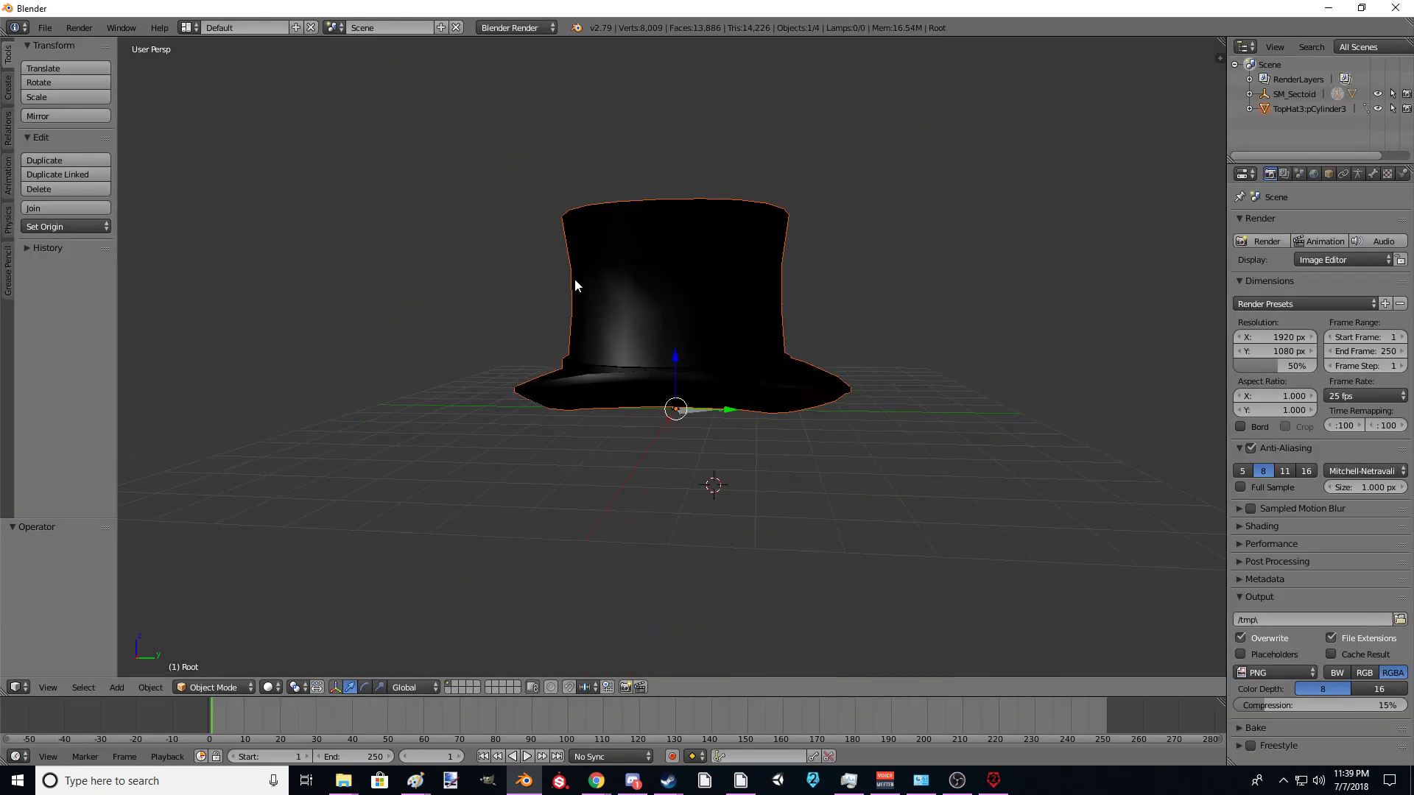
scroll(575, 285, up, 2)
click(1317, 109)
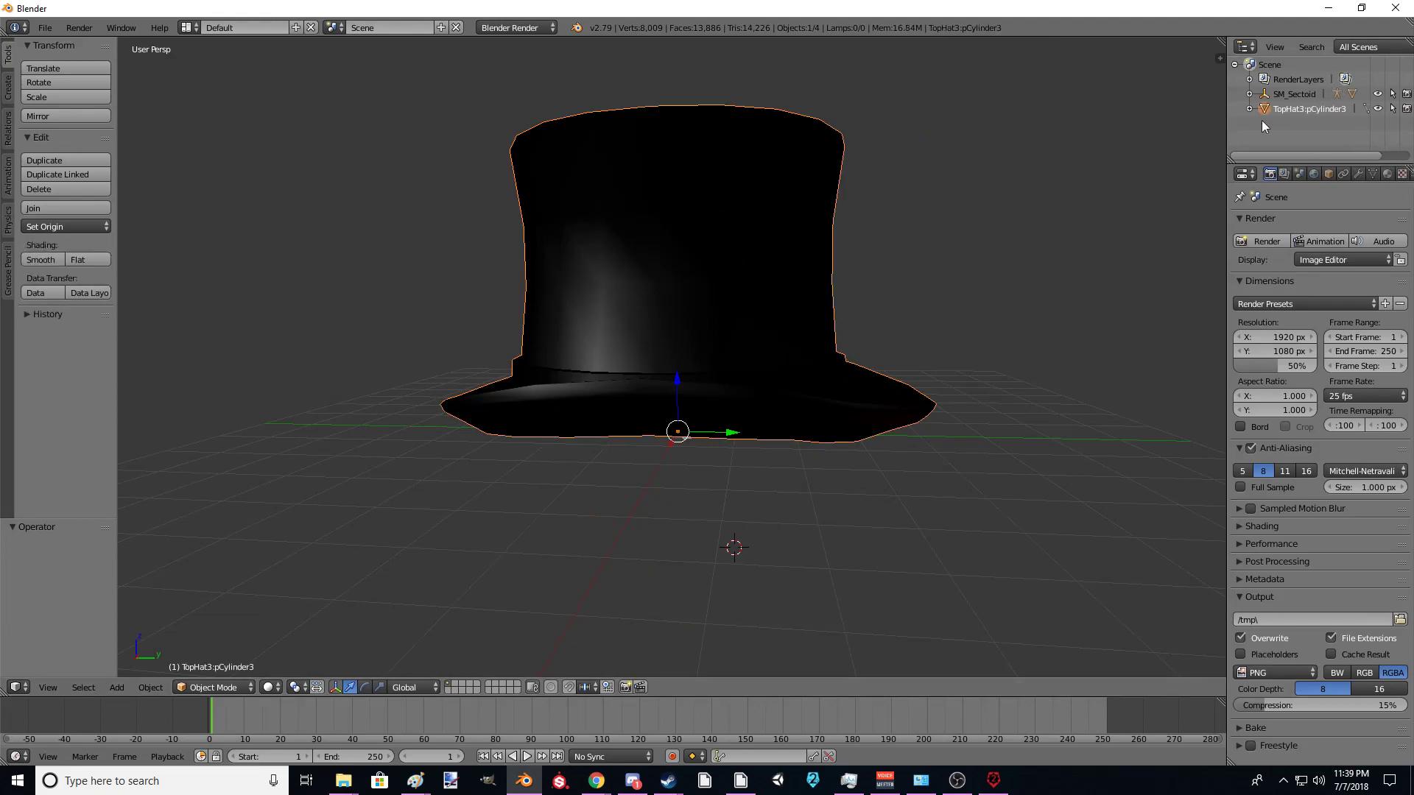
Step: Scale the top hat down uniformly to a factor of 0.050
key(s)
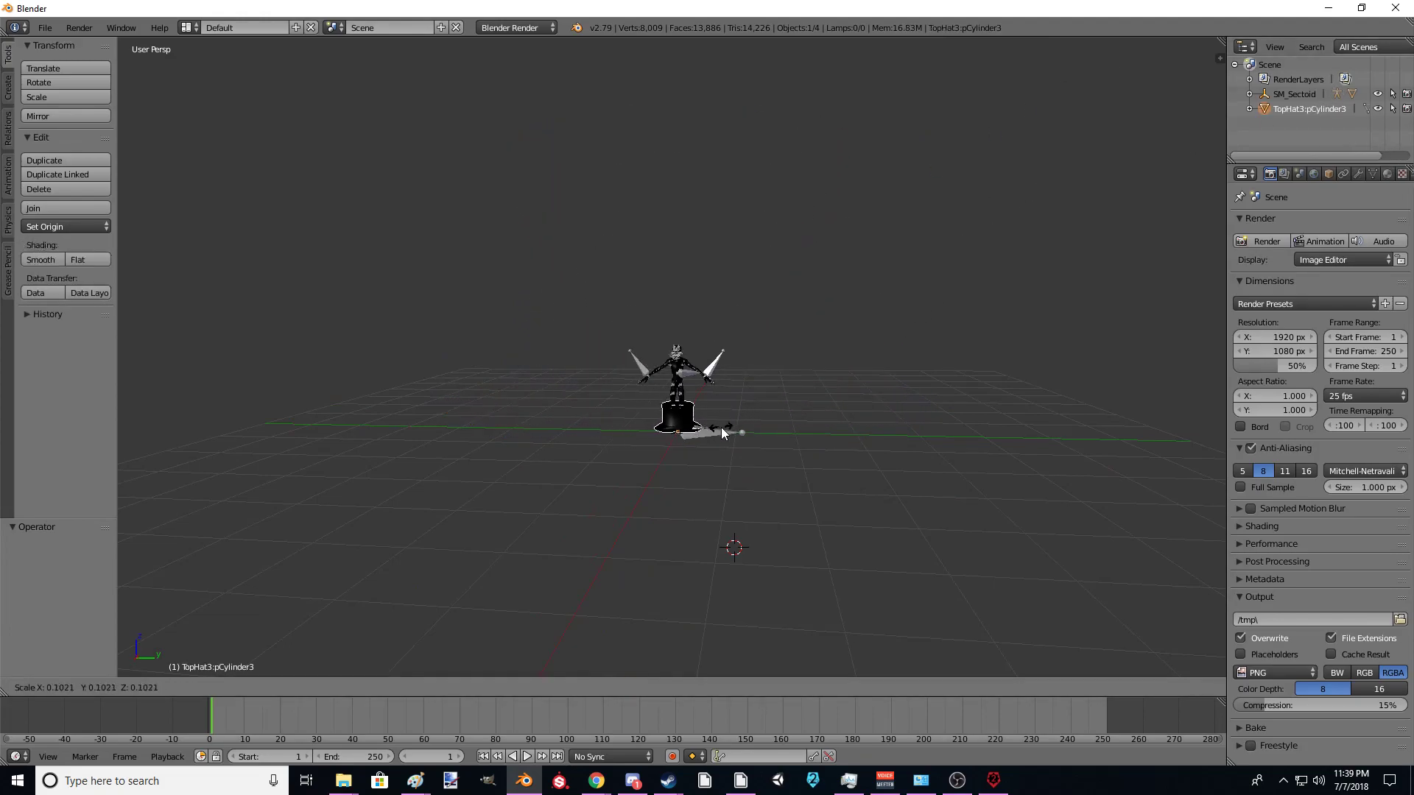
click(701, 432)
scroll(727, 400, up, 7)
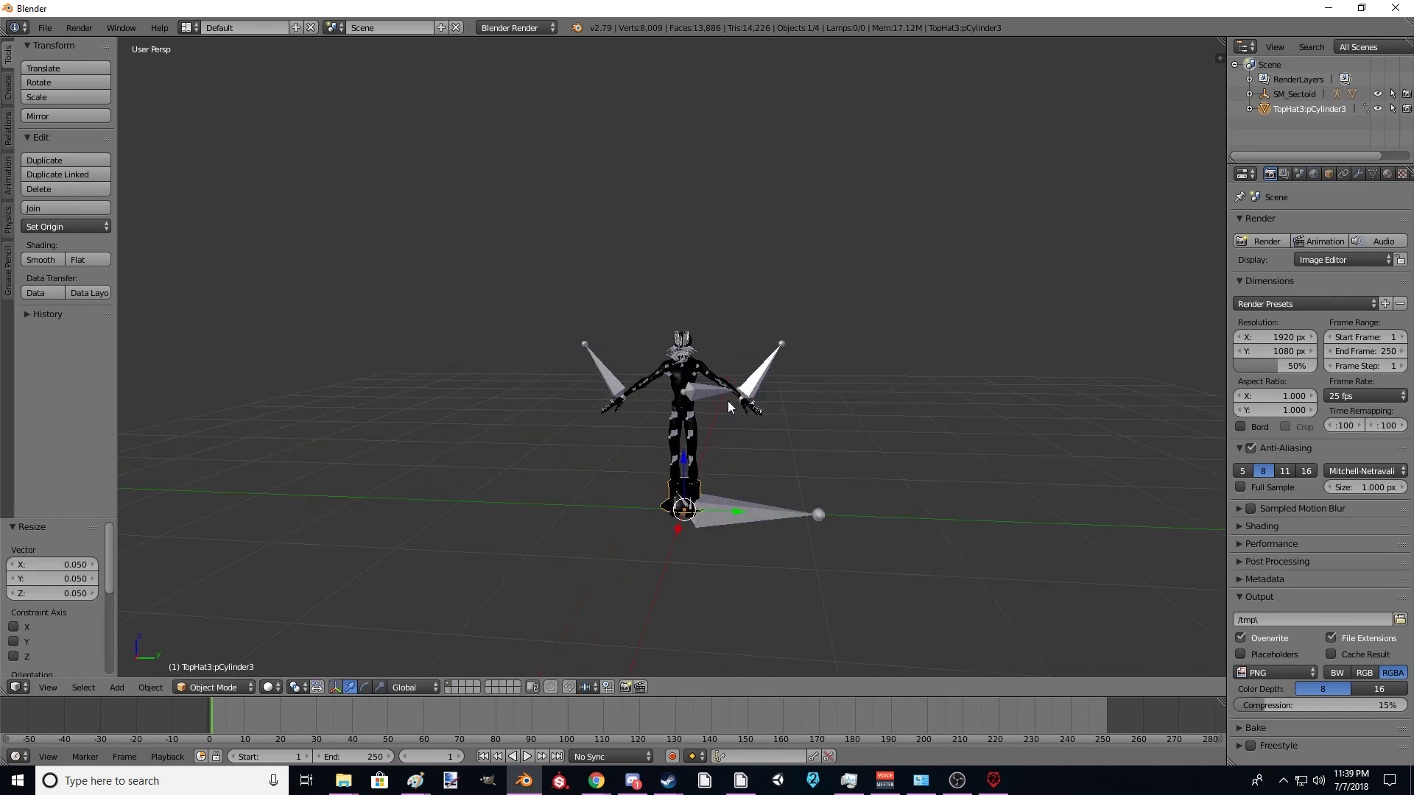
mouse_move(832, 351)
middle_down()
mouse_move(722, 372)
mouse_move(869, 394)
mouse_move(846, 366)
mouse_move(781, 392)
mouse_move(839, 373)
middle_up()
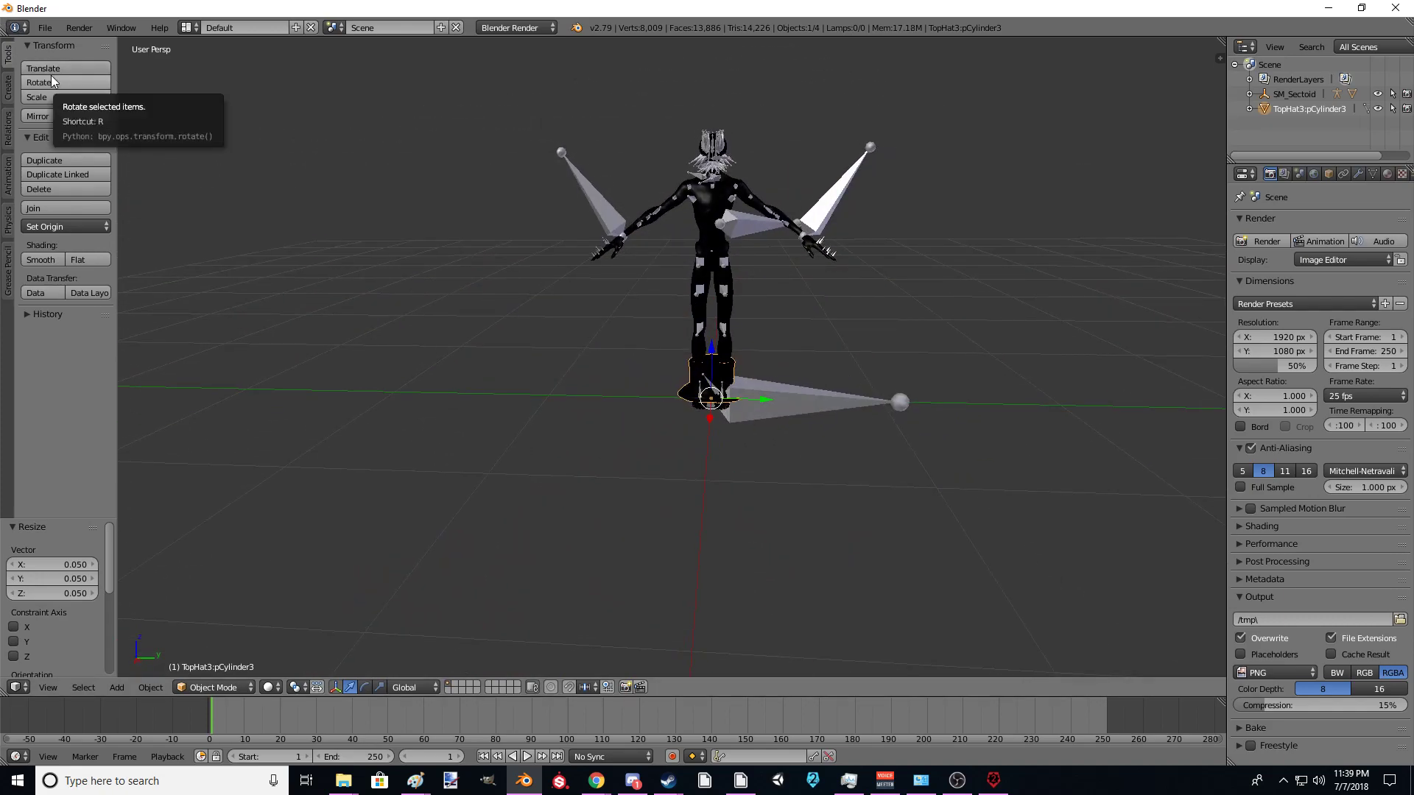
Step: Apply a Rotate operation to the top hat and try small changes to its angle
click(67, 87)
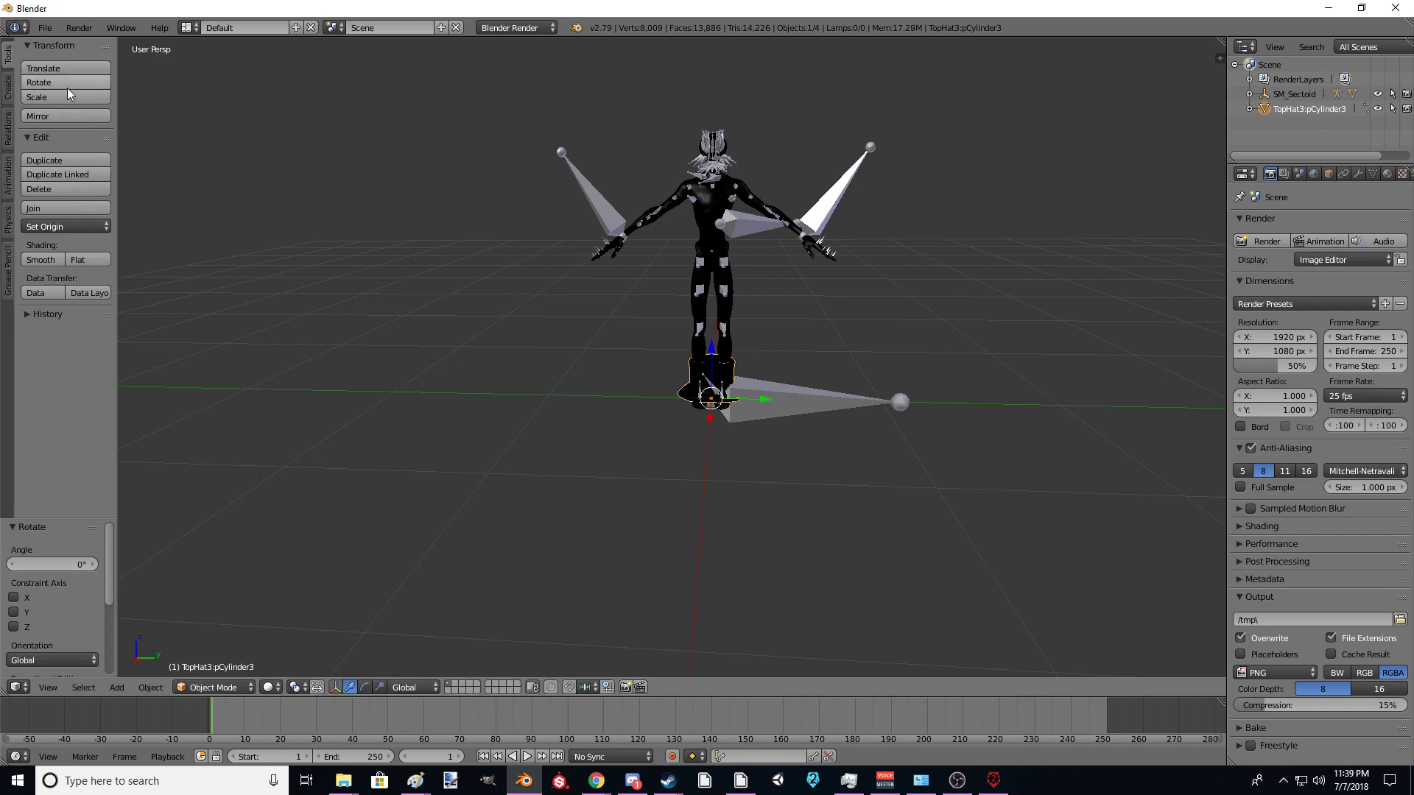
drag(94, 560, 102, 559)
middle_drag(333, 440, 250, 533)
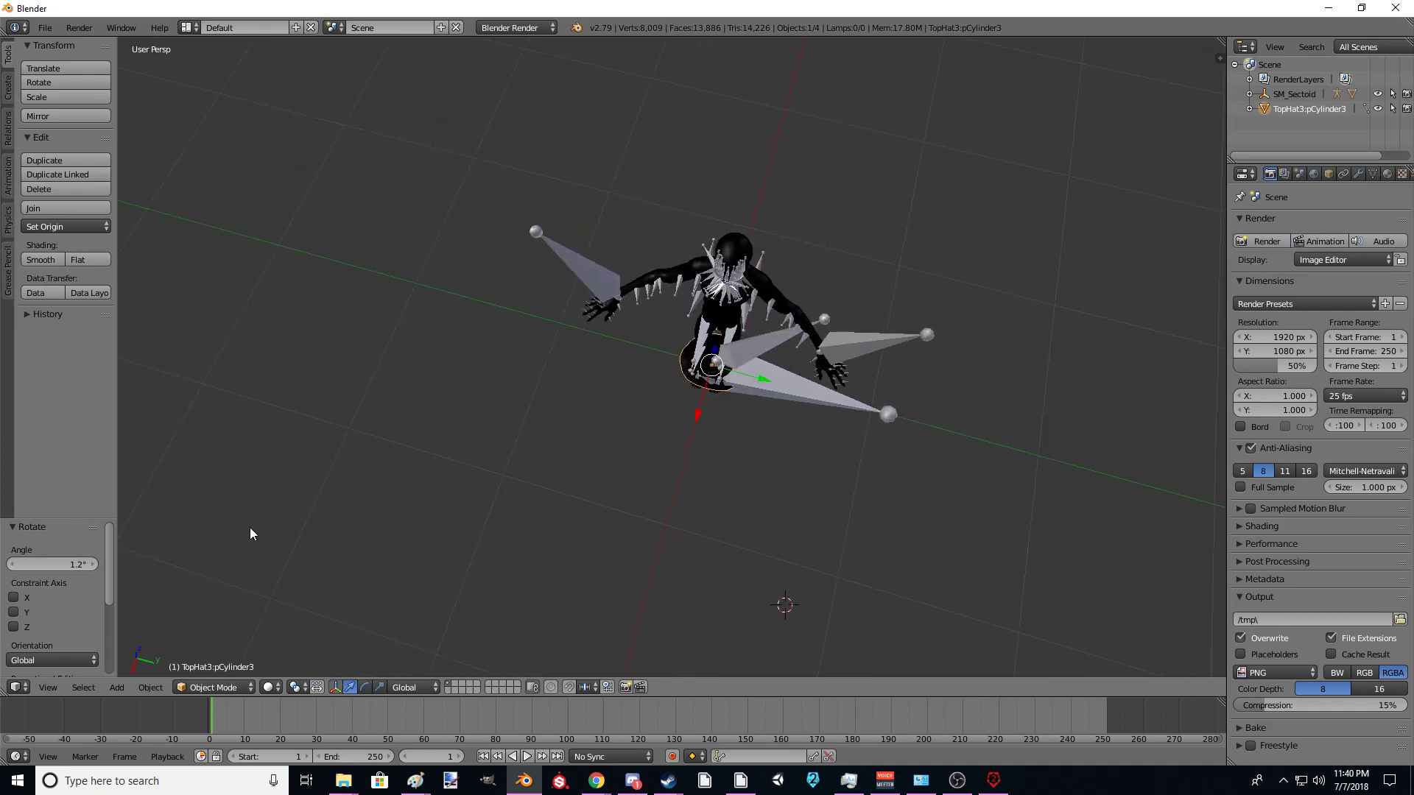
drag(94, 564, 97, 564)
click(95, 564)
click(95, 565)
click(95, 565)
click(95, 565)
click(95, 564)
click(95, 565)
Step: Try rotation angles of 90°, 0° and 45° on the top hat
click(80, 565)
text(90)
key(Return)
click(81, 564)
text(0)
key(Return)
click(71, 567)
key(Return)
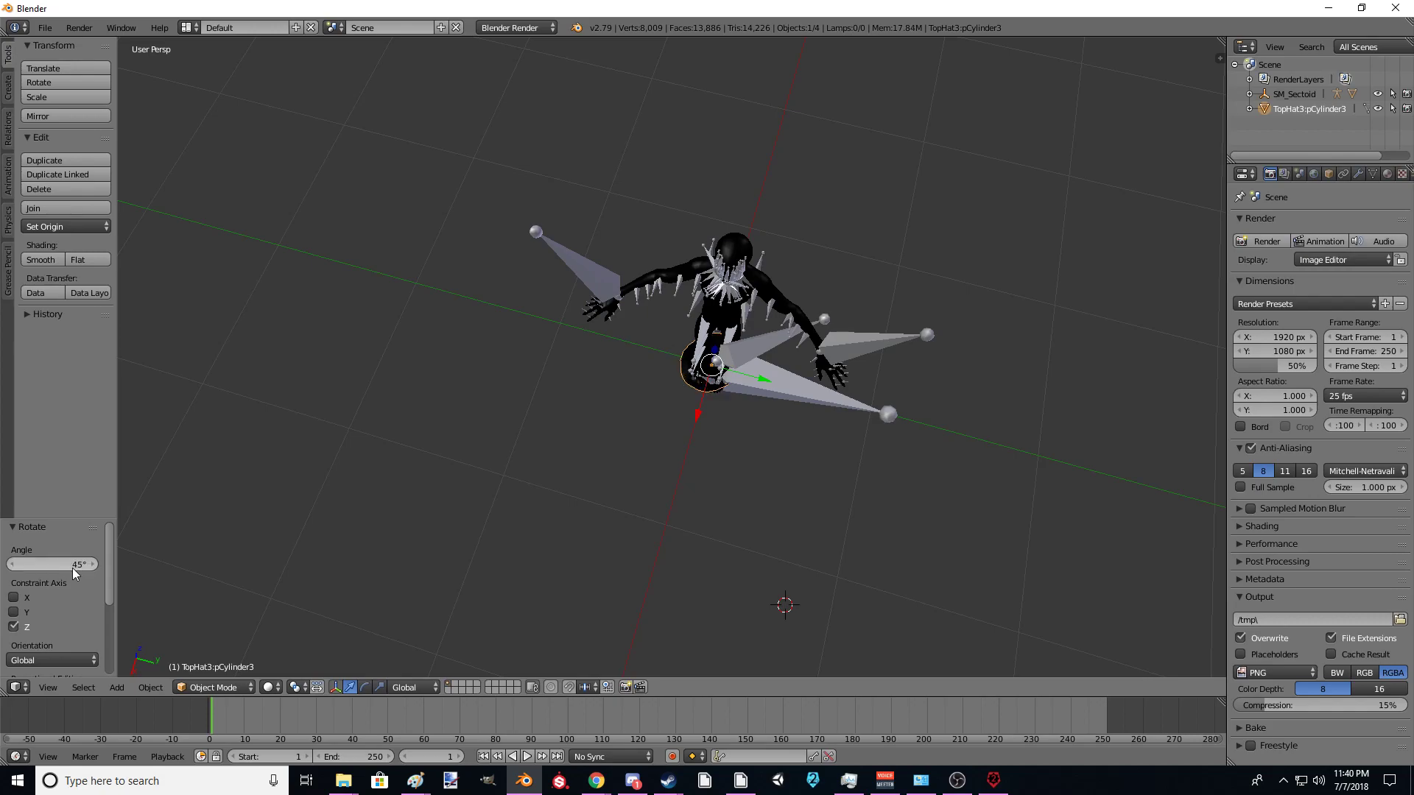
Step: Reset the top hat's rotation angle to 0°, then set it to 90° about the Z axis
click(72, 568)
text(0)
key(Return)
click(72, 568)
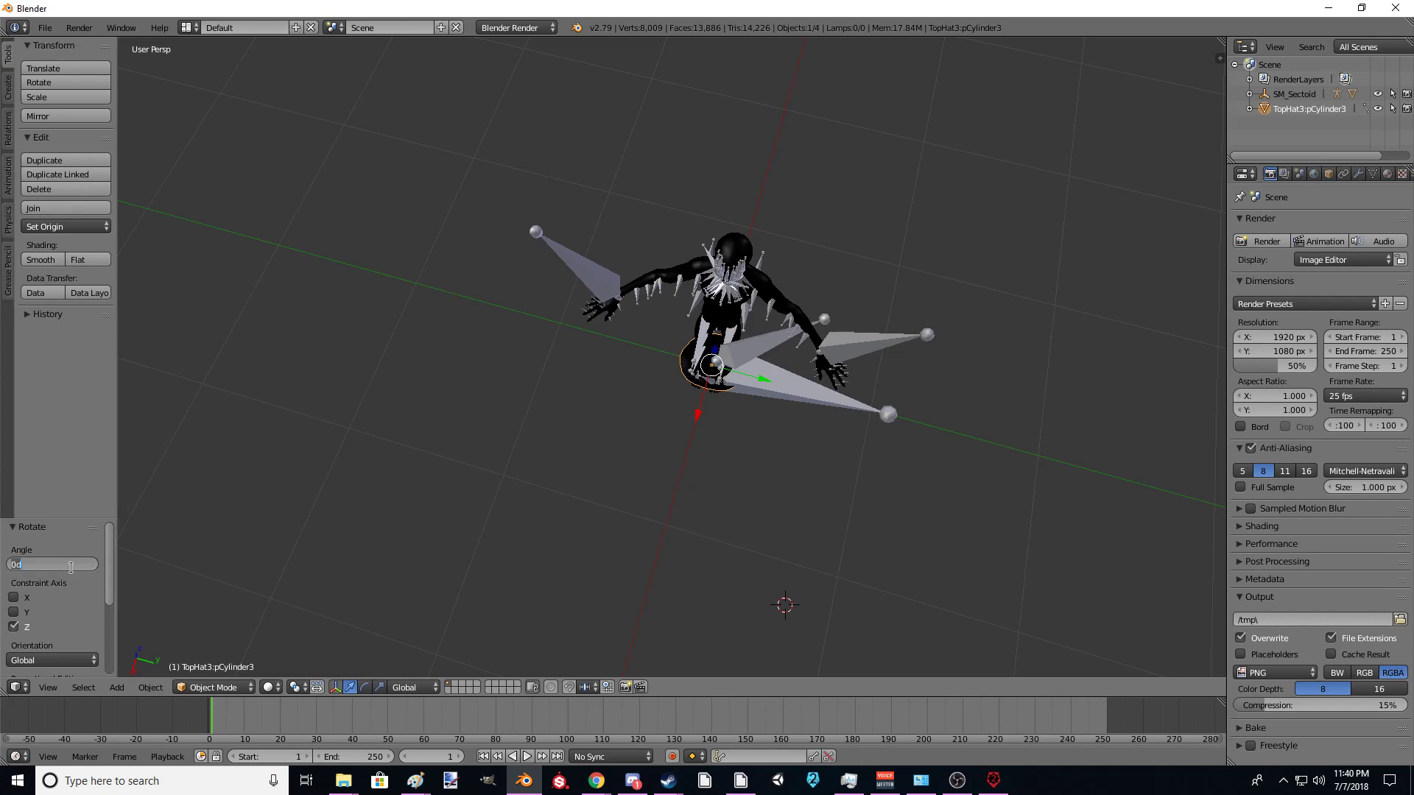
text(90)
key(Return)
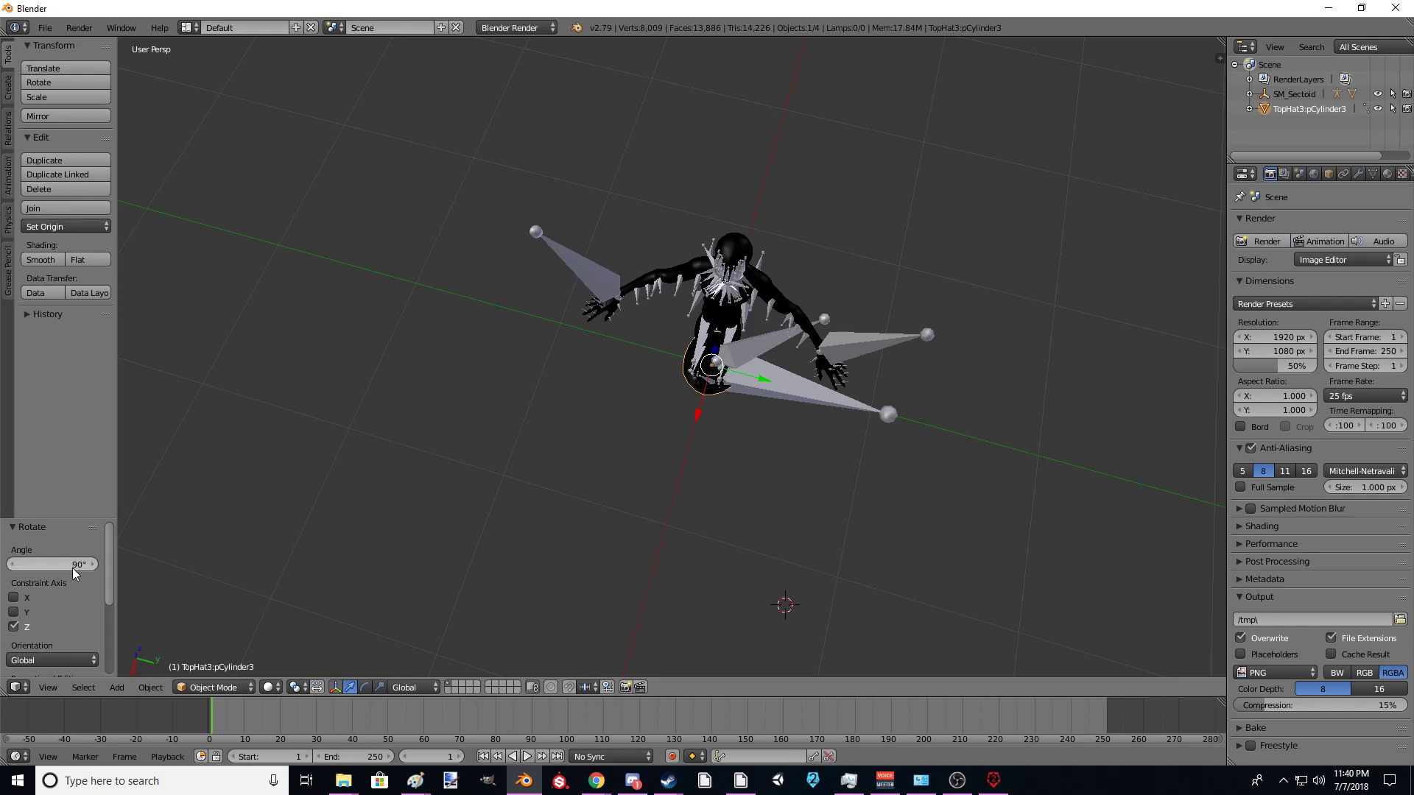
Step: Move the top hat up along the Z axis by about 1.435 onto the Sectoid's head
middle_drag(396, 419, 449, 290)
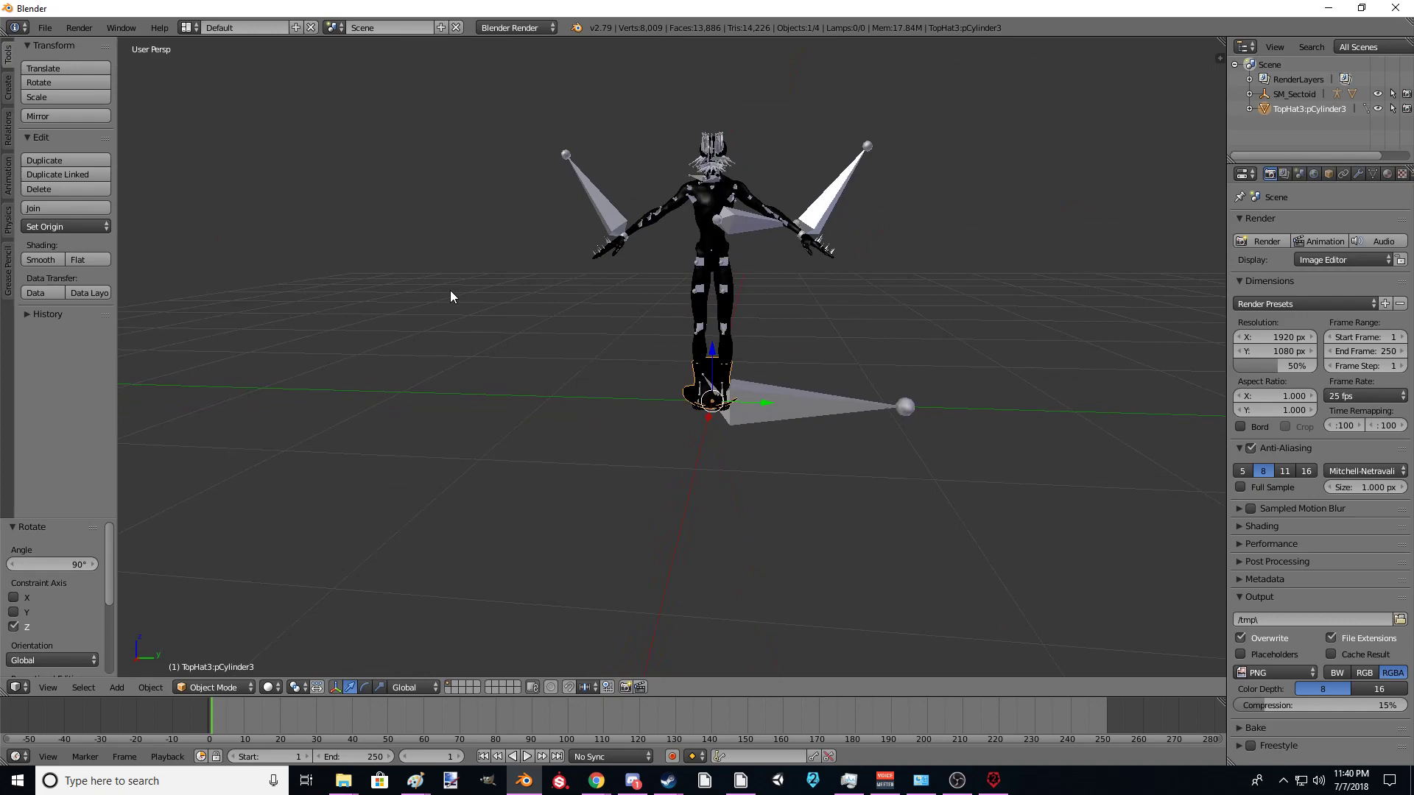
drag(715, 357, 714, 106)
middle_drag(772, 148, 744, 327)
scroll(666, 177, up, 4)
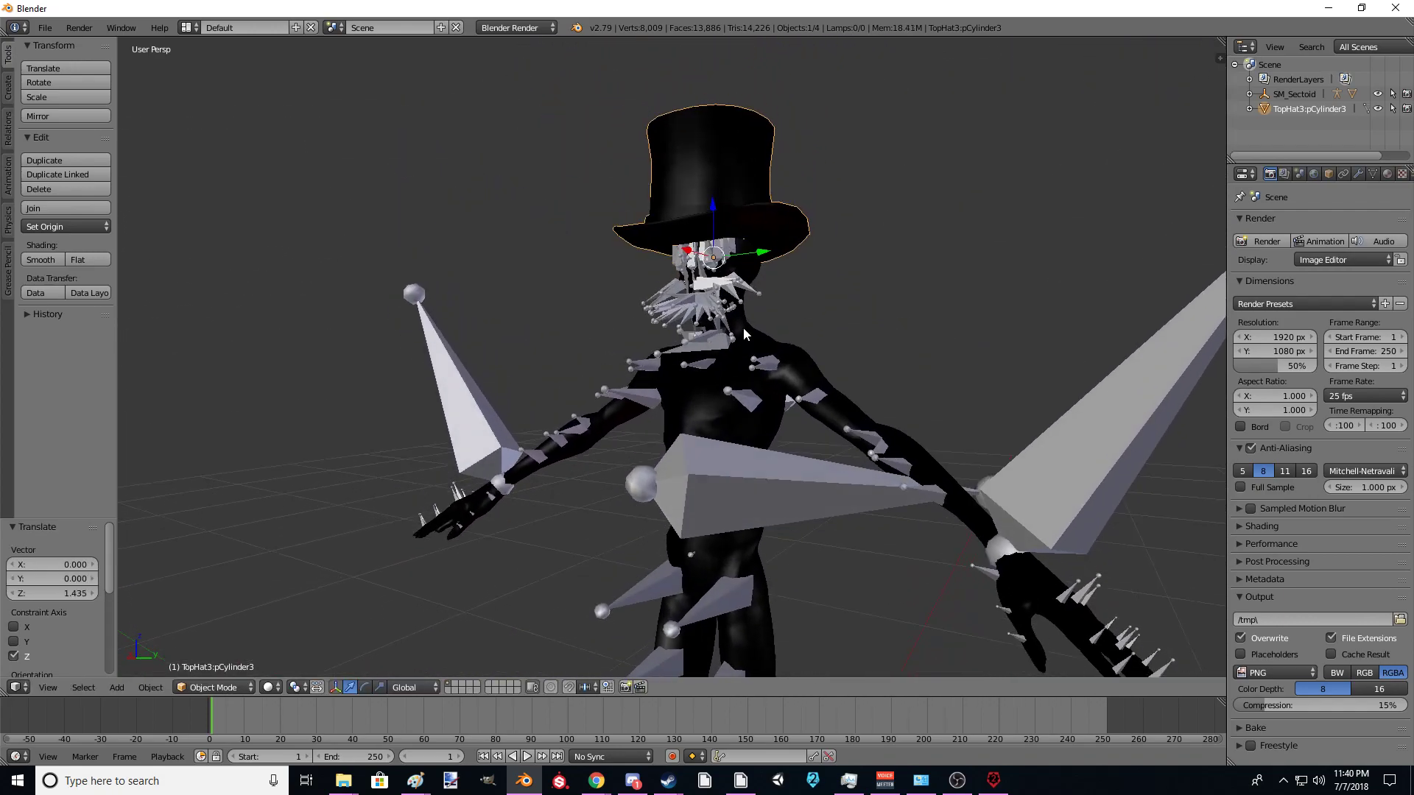
Step: Expand SM_Sectoid in the scene hierarchy and hide its Root armature in the viewport
middle_drag(843, 218, 820, 250)
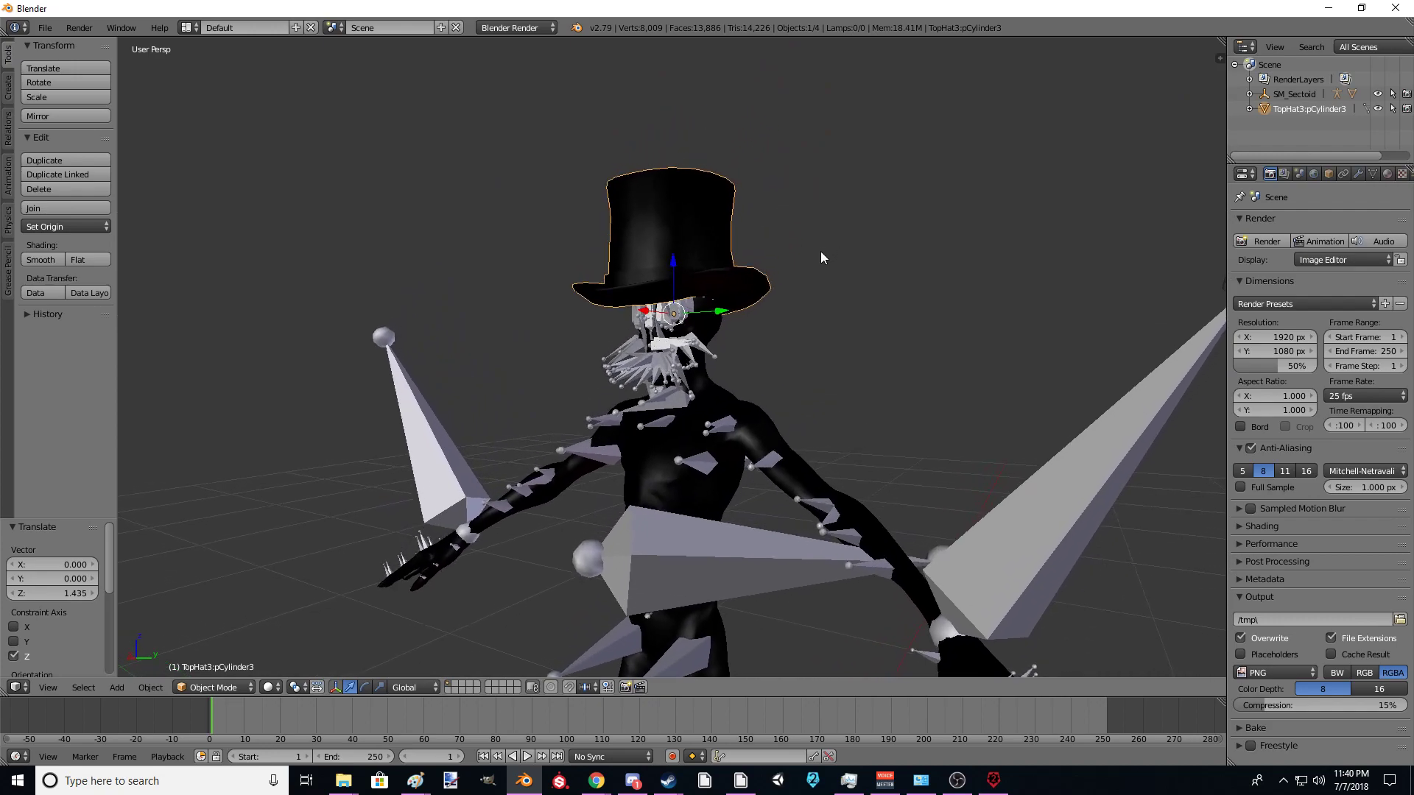
click(1249, 94)
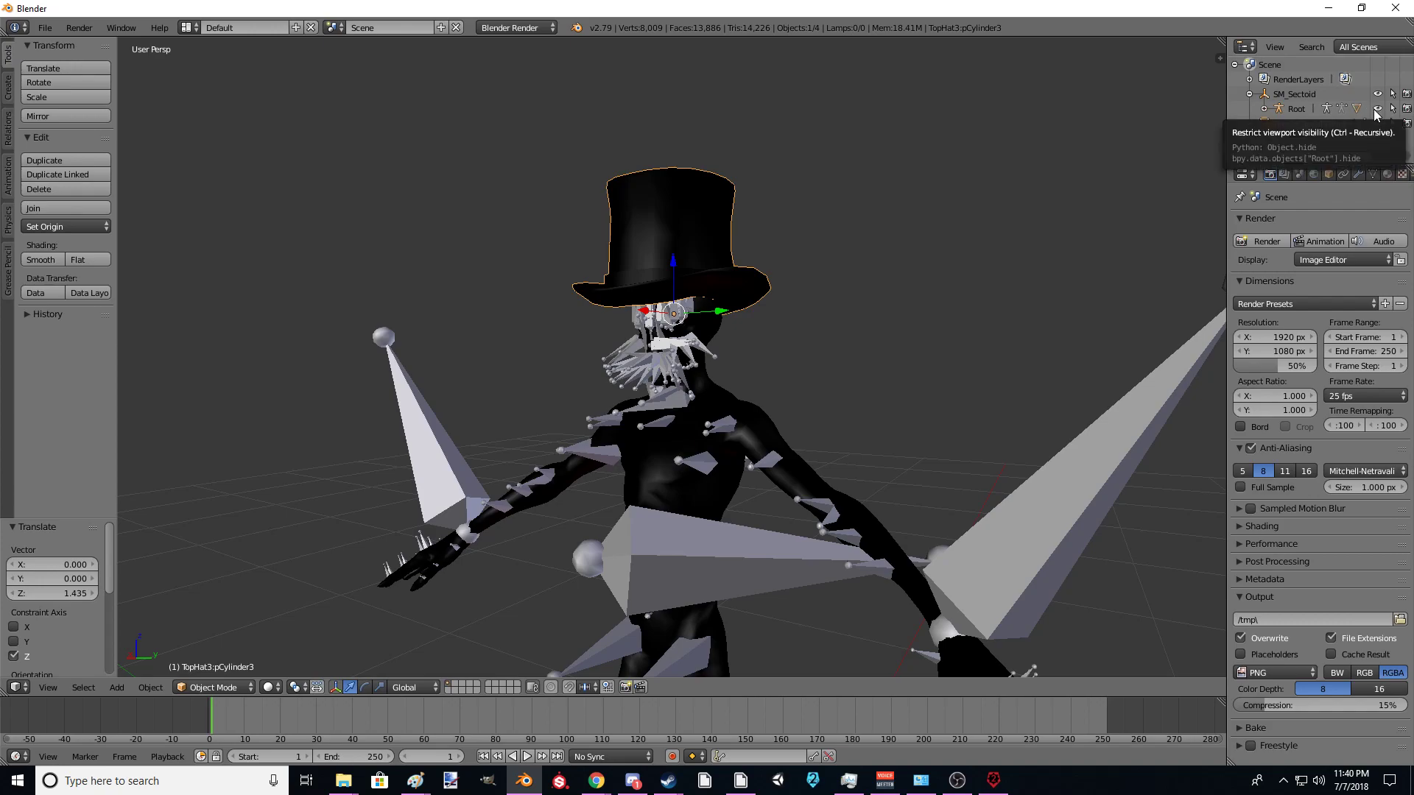
click(1376, 110)
Step: Scale the top hat to about 0.692 and shift it about -0.015 along the X axis on the head
mouse_move(795, 346)
middle_down()
mouse_move(869, 364)
mouse_move(893, 343)
mouse_move(786, 368)
mouse_move(805, 368)
middle_up()
scroll(854, 342, up, 4)
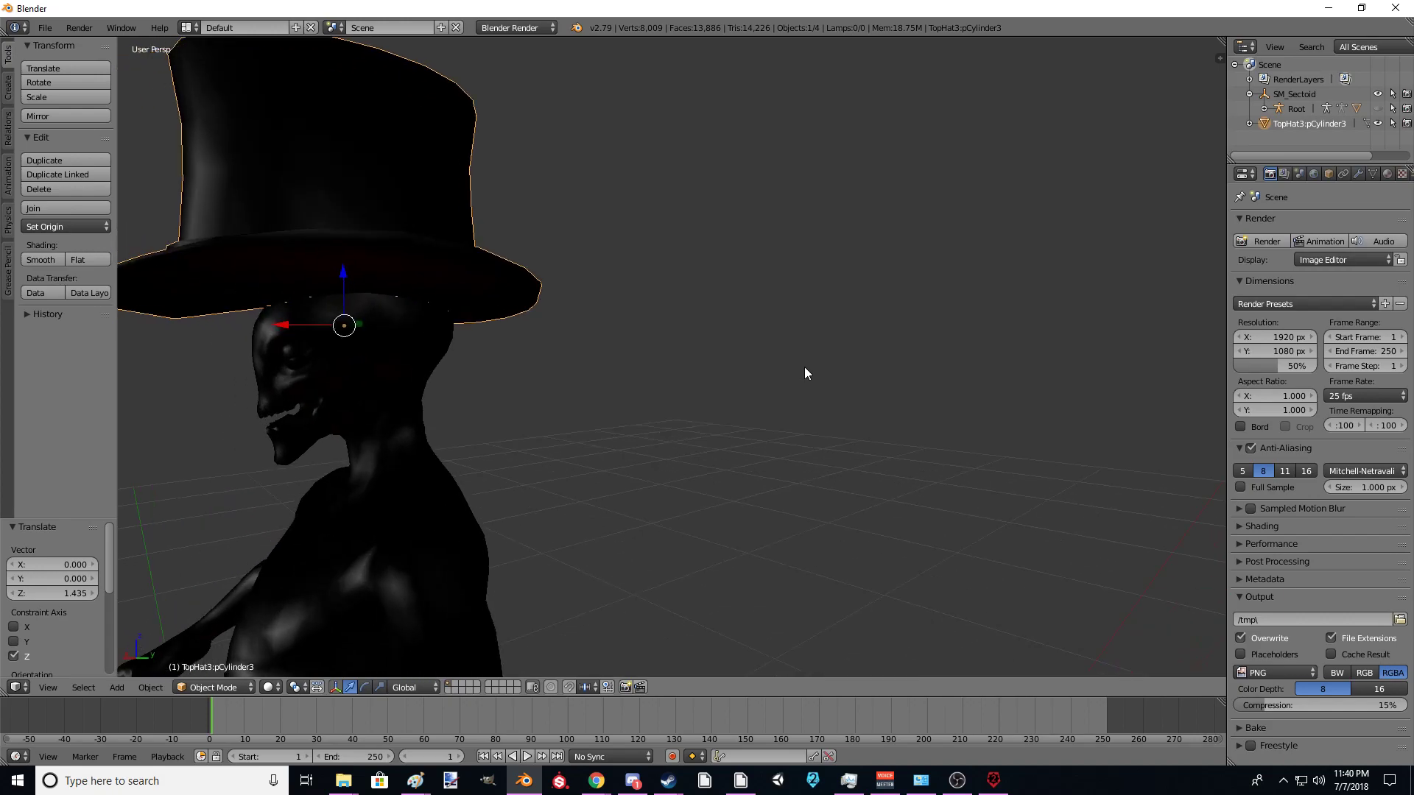
key(s)
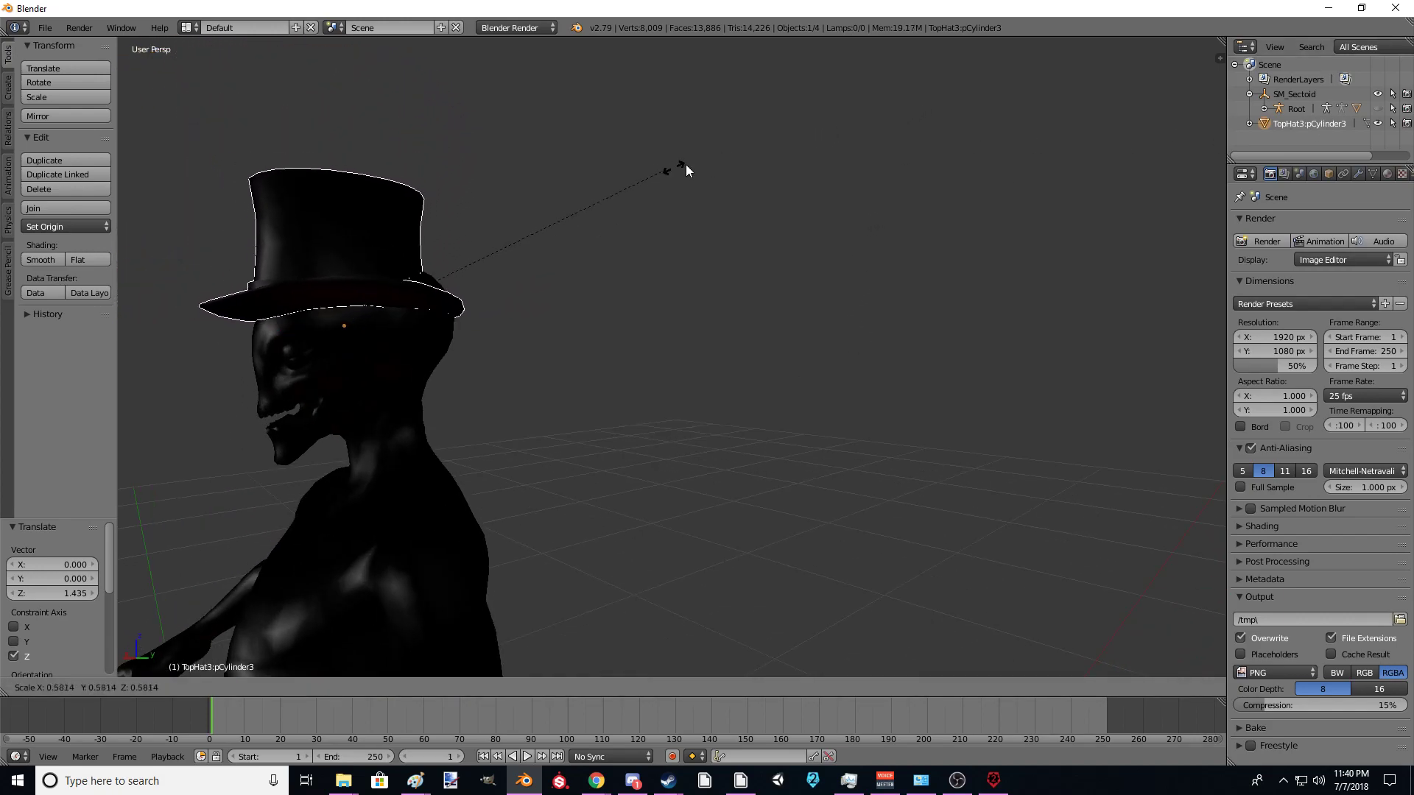
click(736, 152)
middle_drag(723, 163, 687, 244)
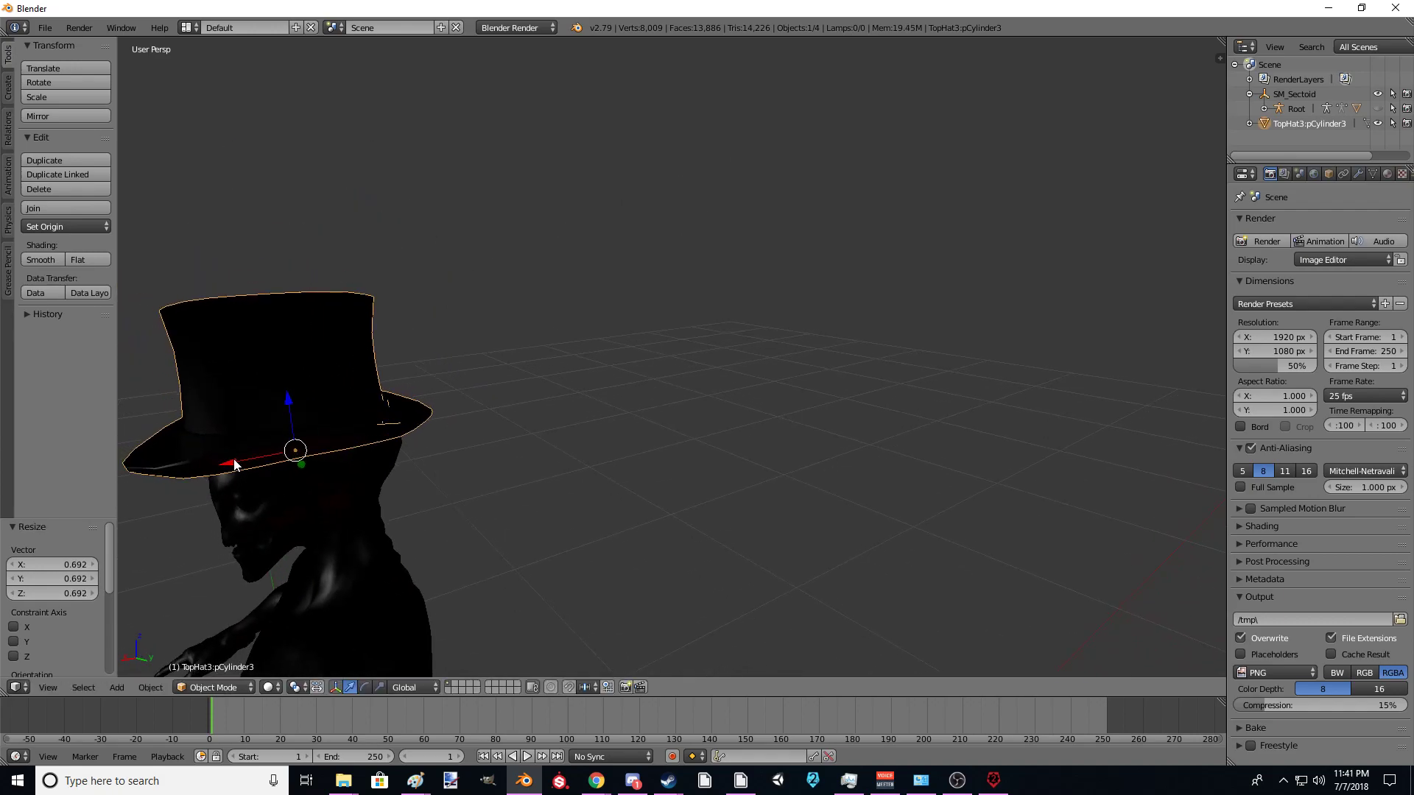
drag(234, 464, 247, 464)
middle_drag(477, 404, 536, 373)
Step: Switch the top hat to Edit Mode and examine it on the full Sectoid figure
click(194, 685)
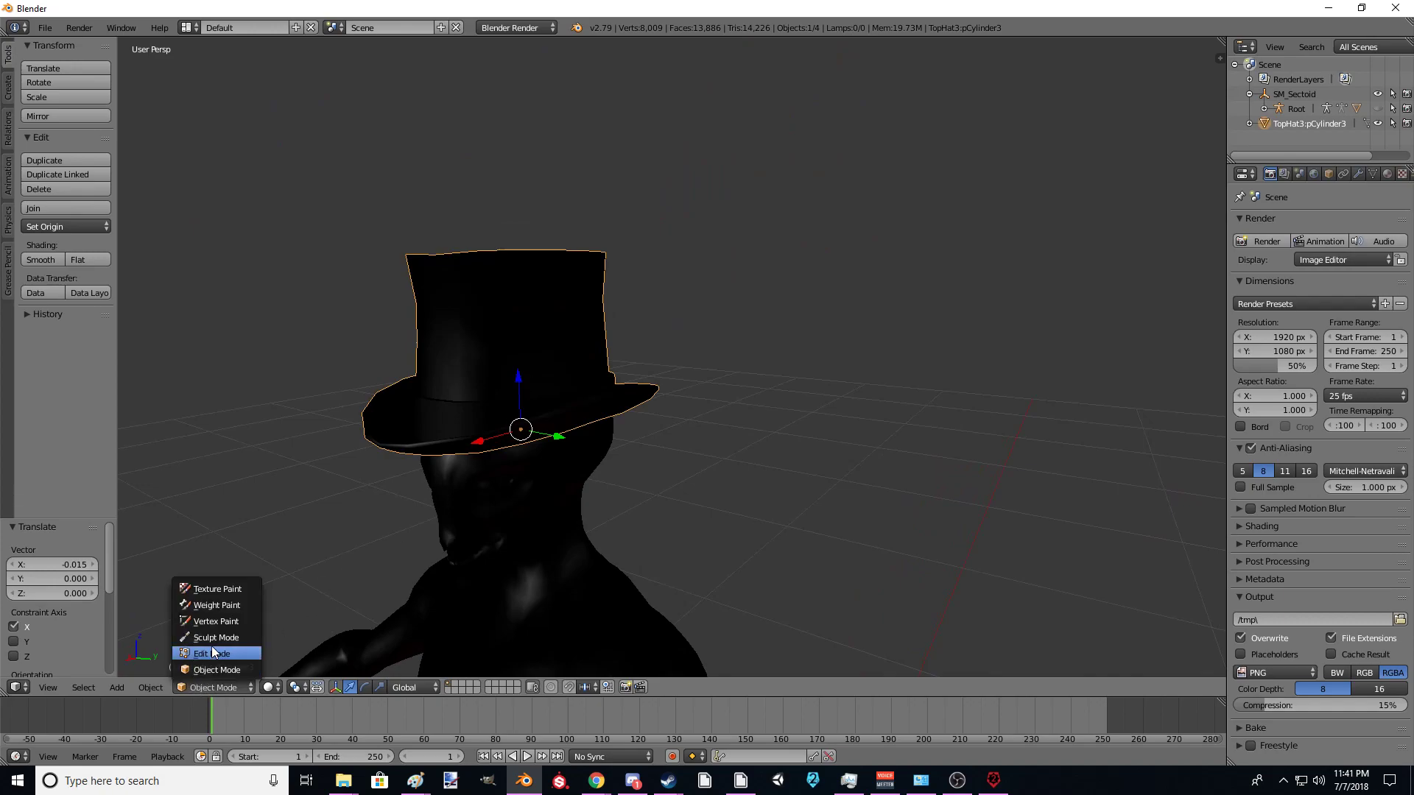
click(209, 652)
middle_drag(284, 511, 548, 308)
scroll(549, 308, down, 7)
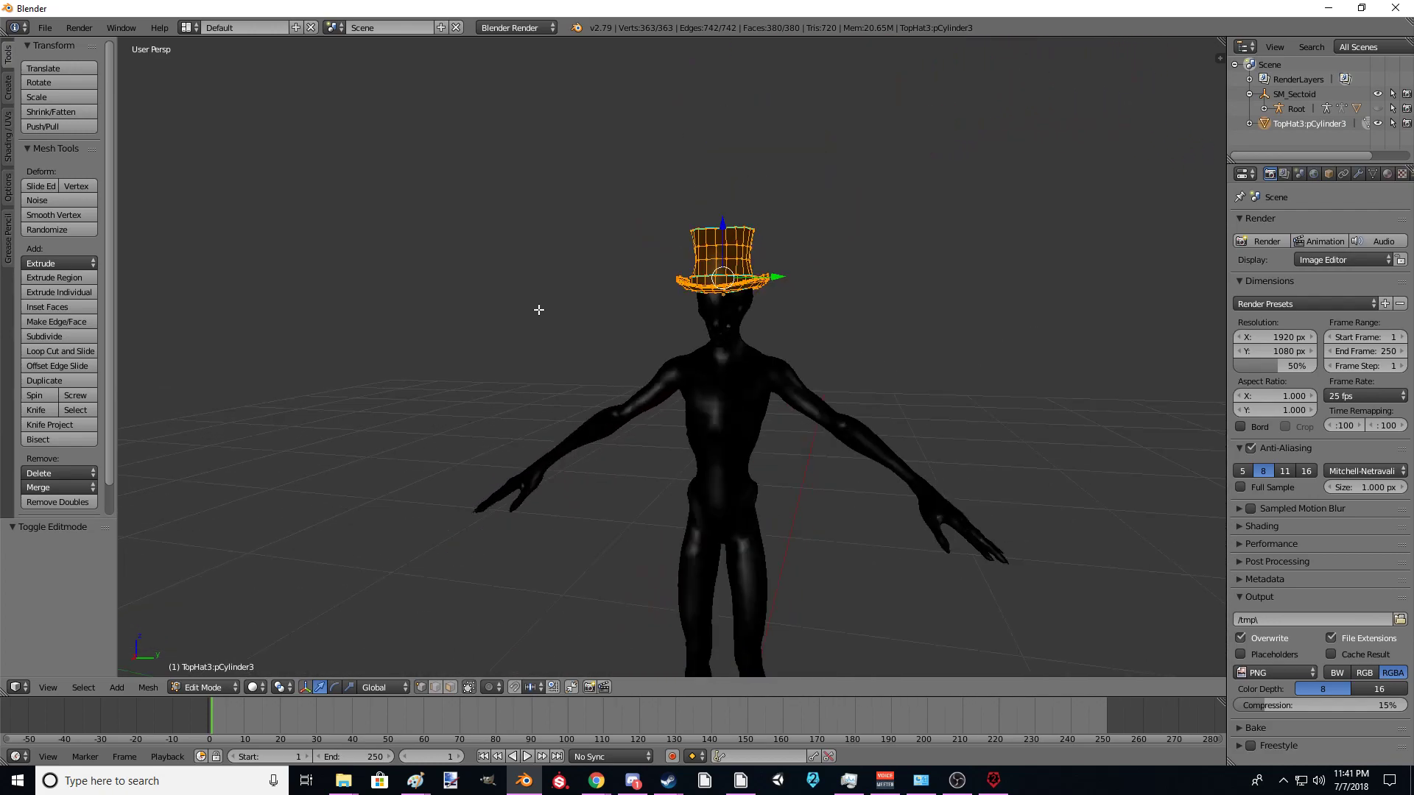
scroll(559, 295, down, 4)
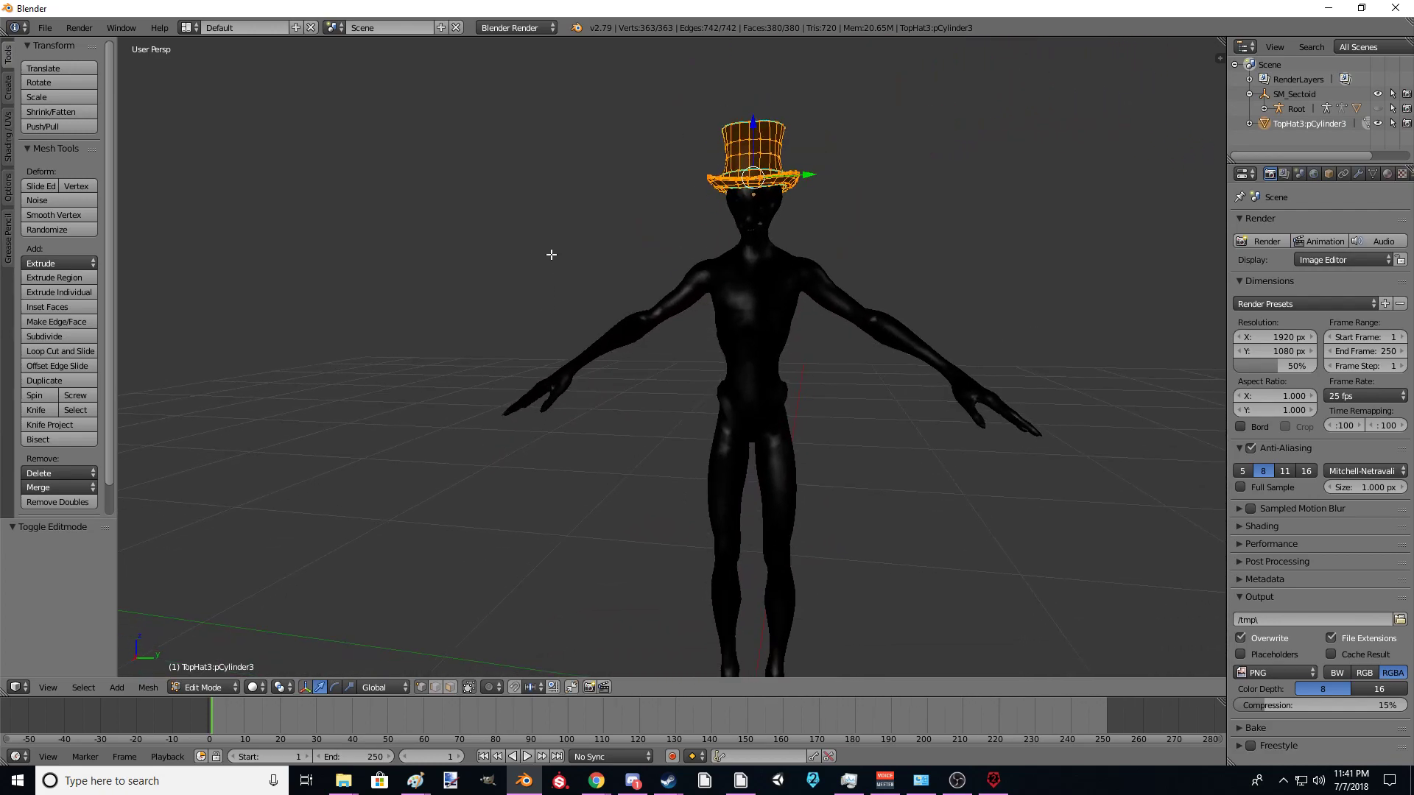
middle_drag(573, 271, 526, 275)
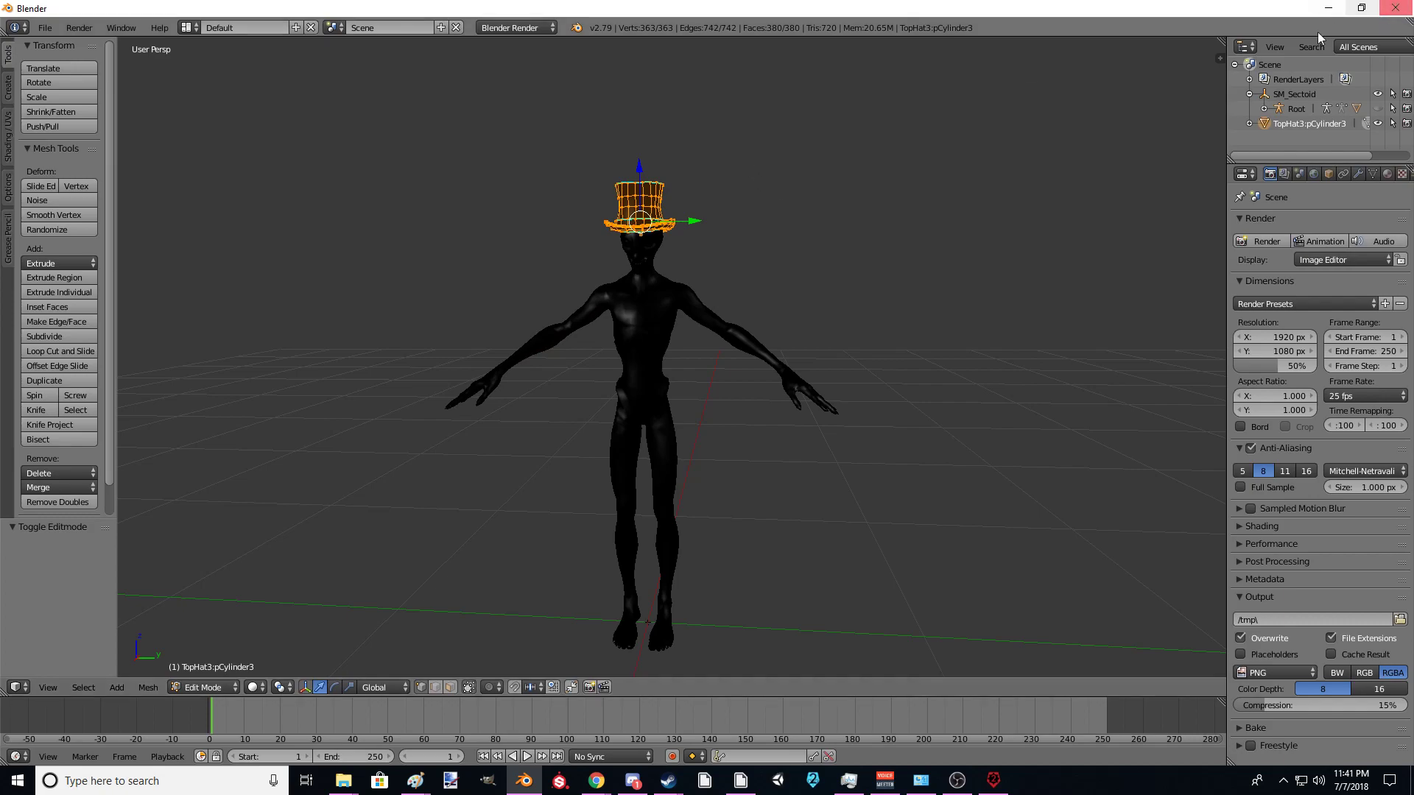
Step: Expand Root in the scene hierarchy and parent the top hat to it with the Object option
click(1263, 108)
scroll(1262, 118, down, 1)
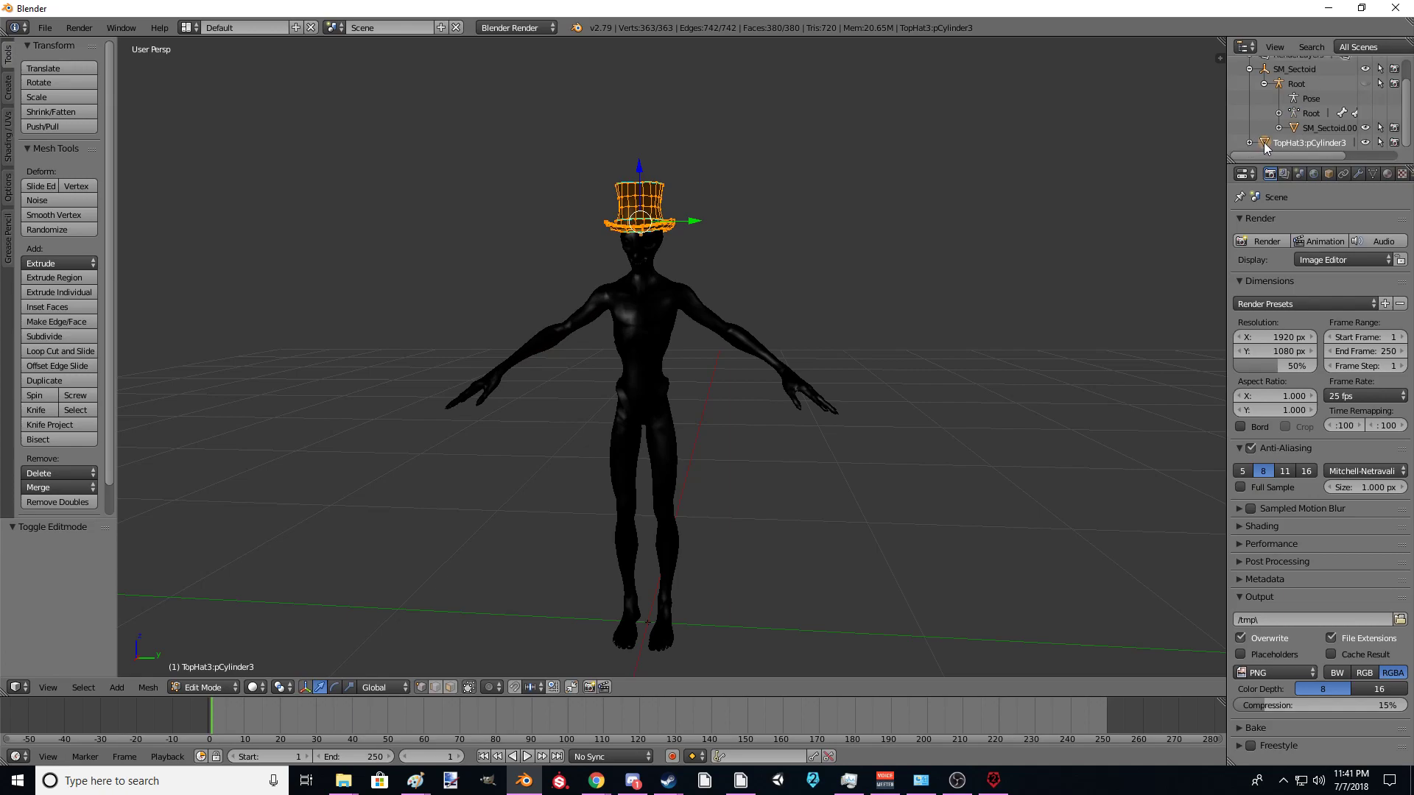
drag(1265, 145, 1279, 81)
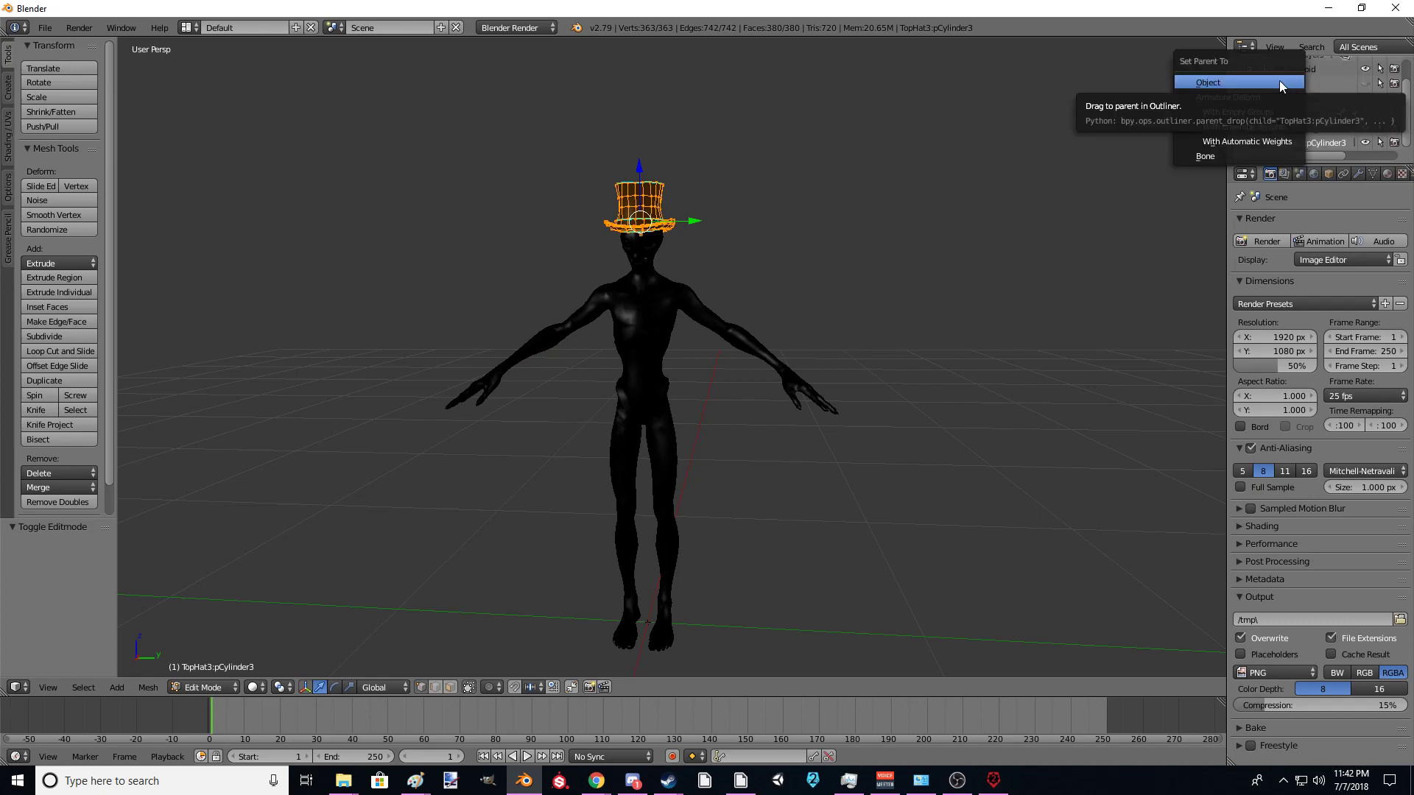
click(1225, 82)
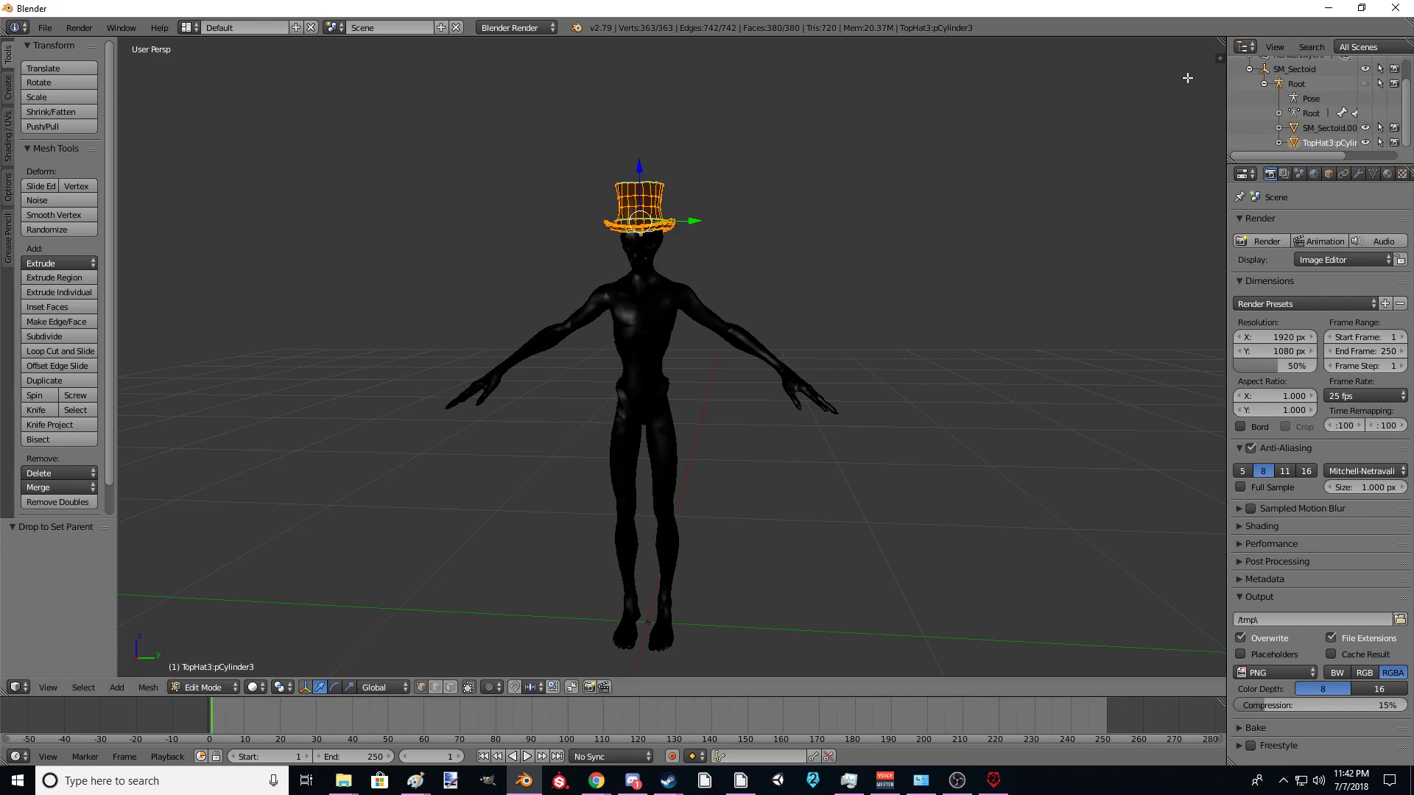
click(1256, 102)
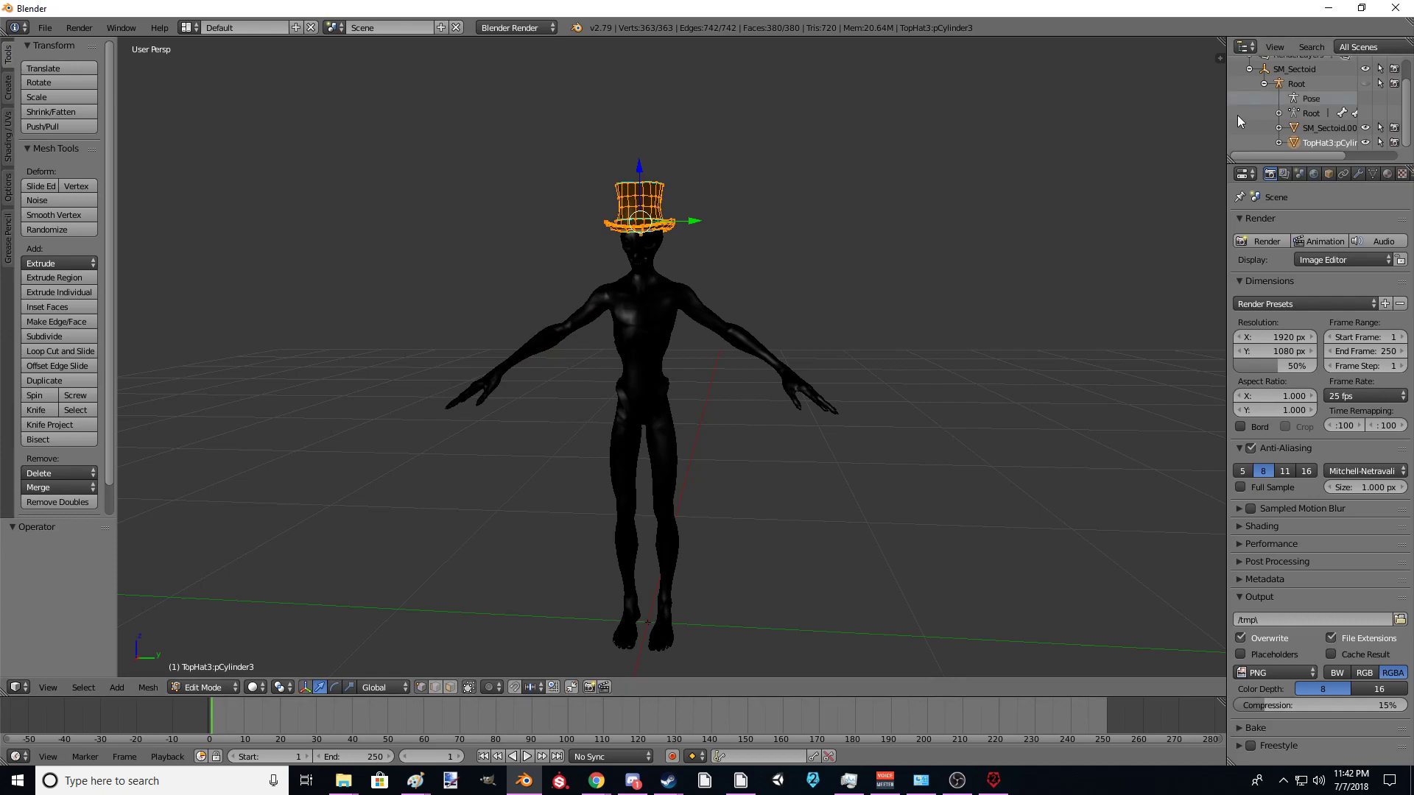
click(45, 28)
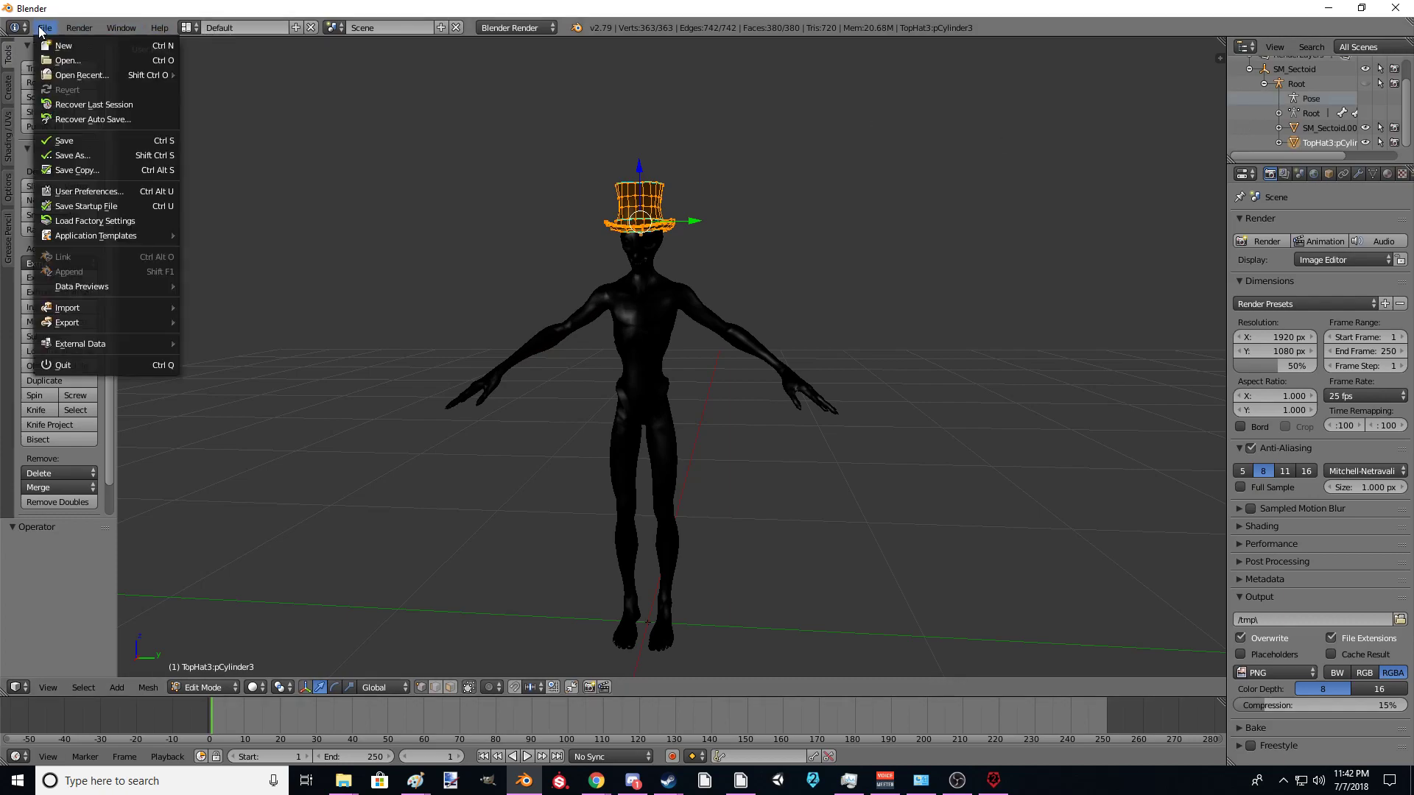
mouse_move(77, 29)
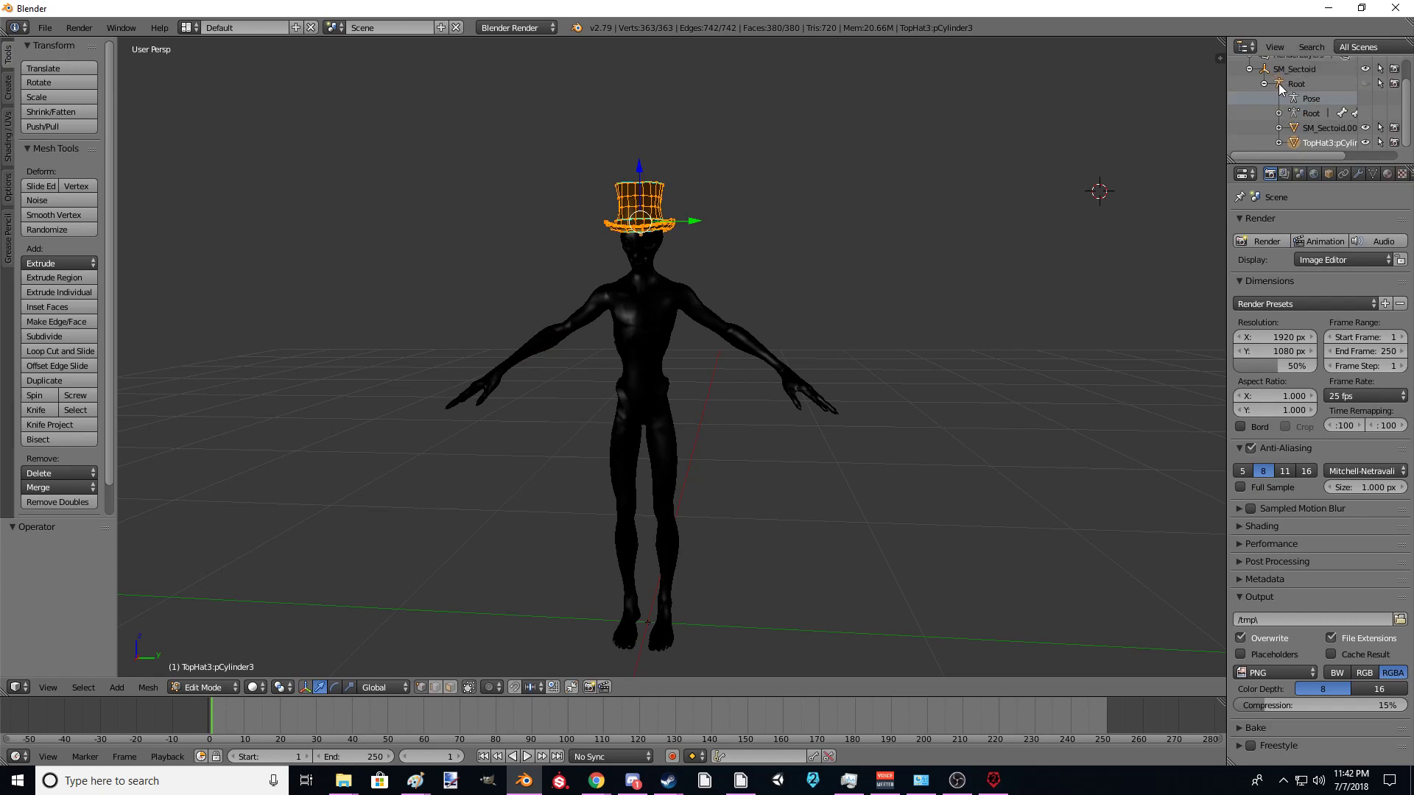
Step: Try to clear the top hat's parent in Edit Mode and undo the Poke Faces operation
right_click(1286, 148)
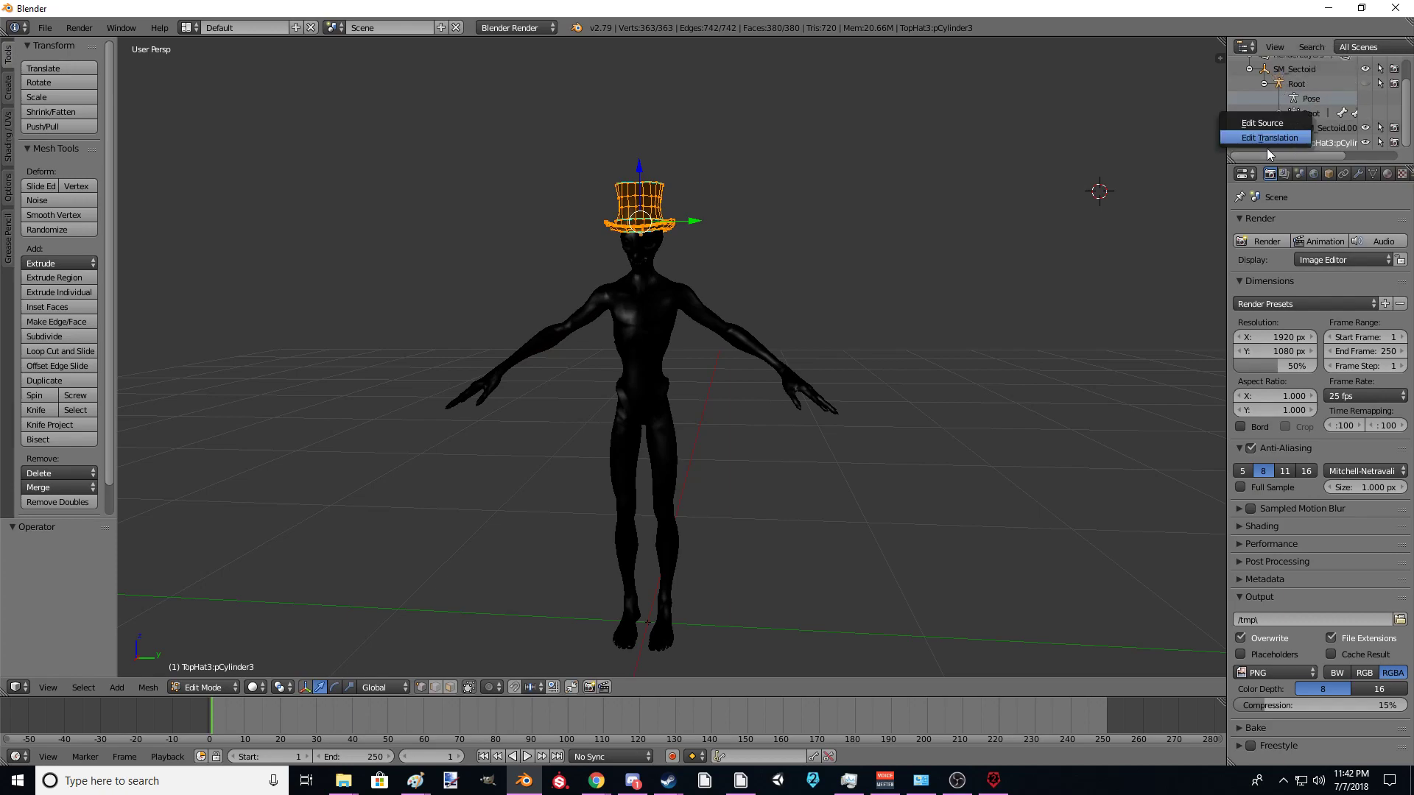
click(1091, 195)
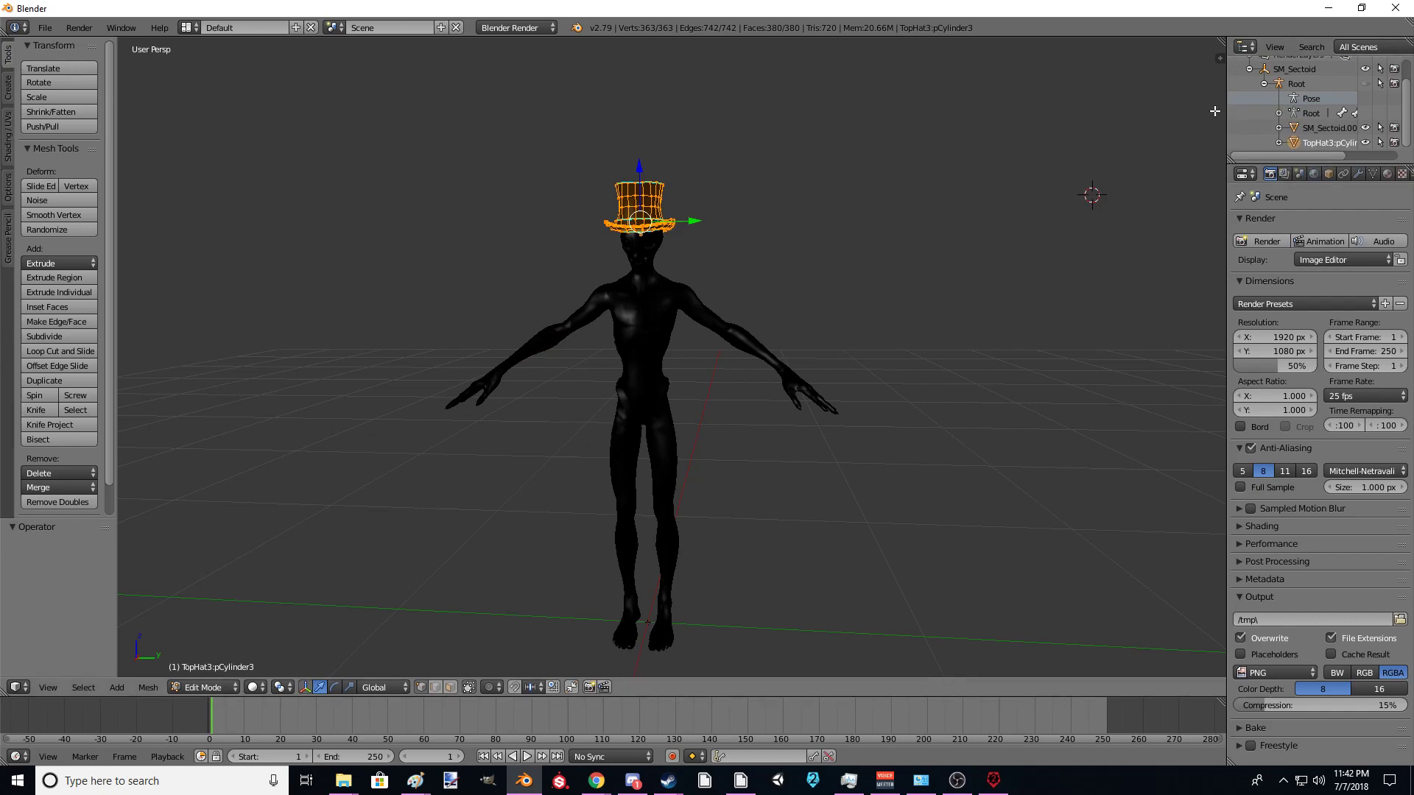
key(alt+p)
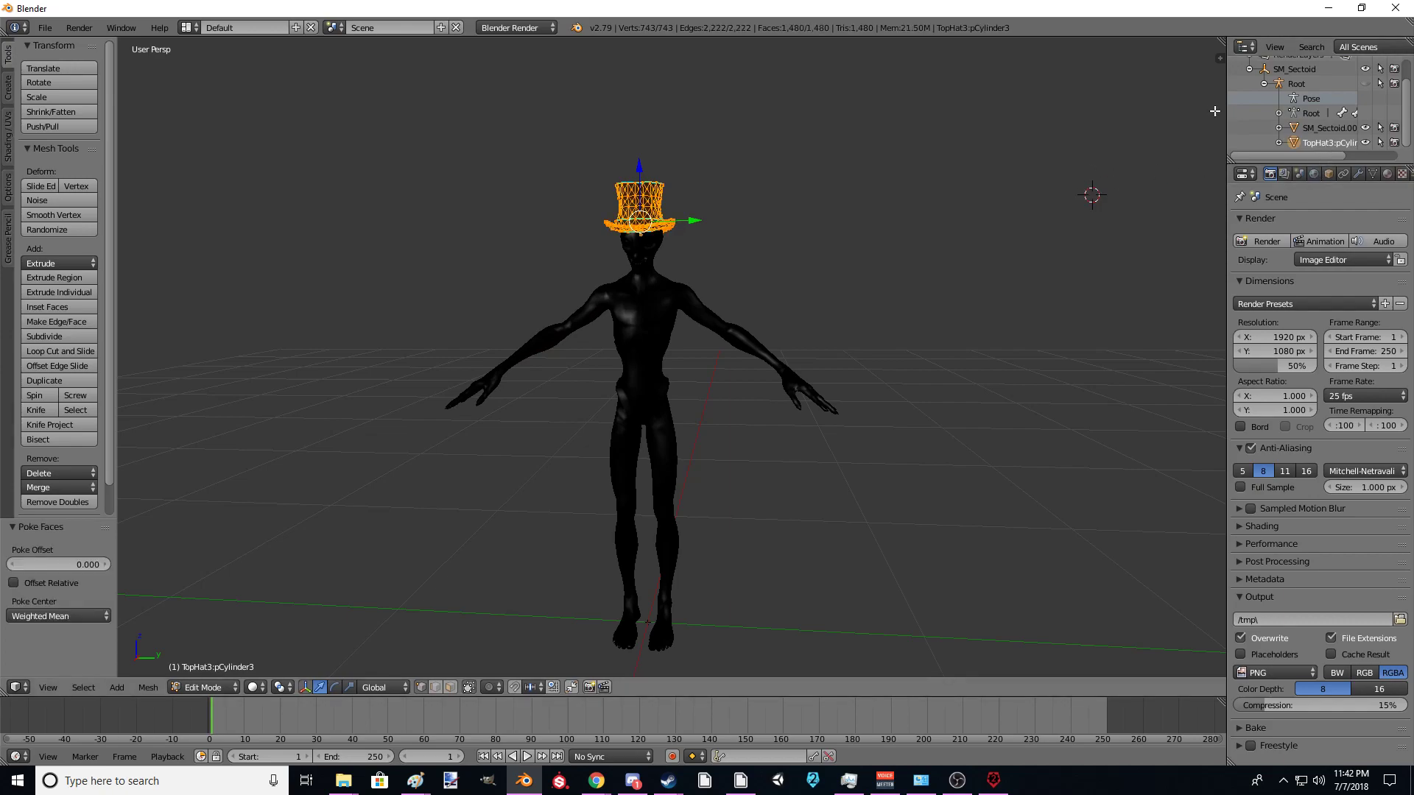
key(ctrl+z)
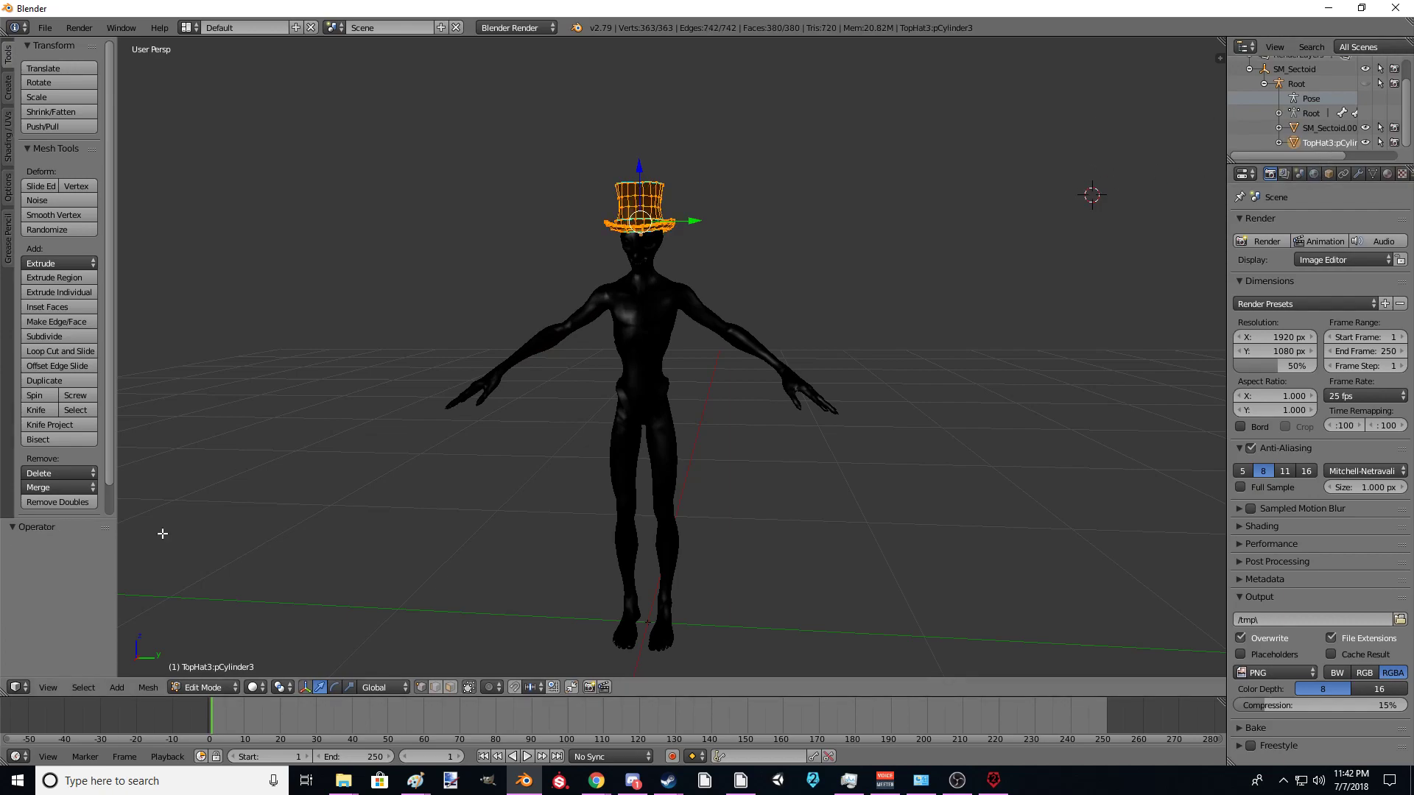
Step: Return the top hat to Object Mode and undo its parenting to Root
click(180, 687)
click(195, 669)
click(305, 496)
key(ctrl+z)
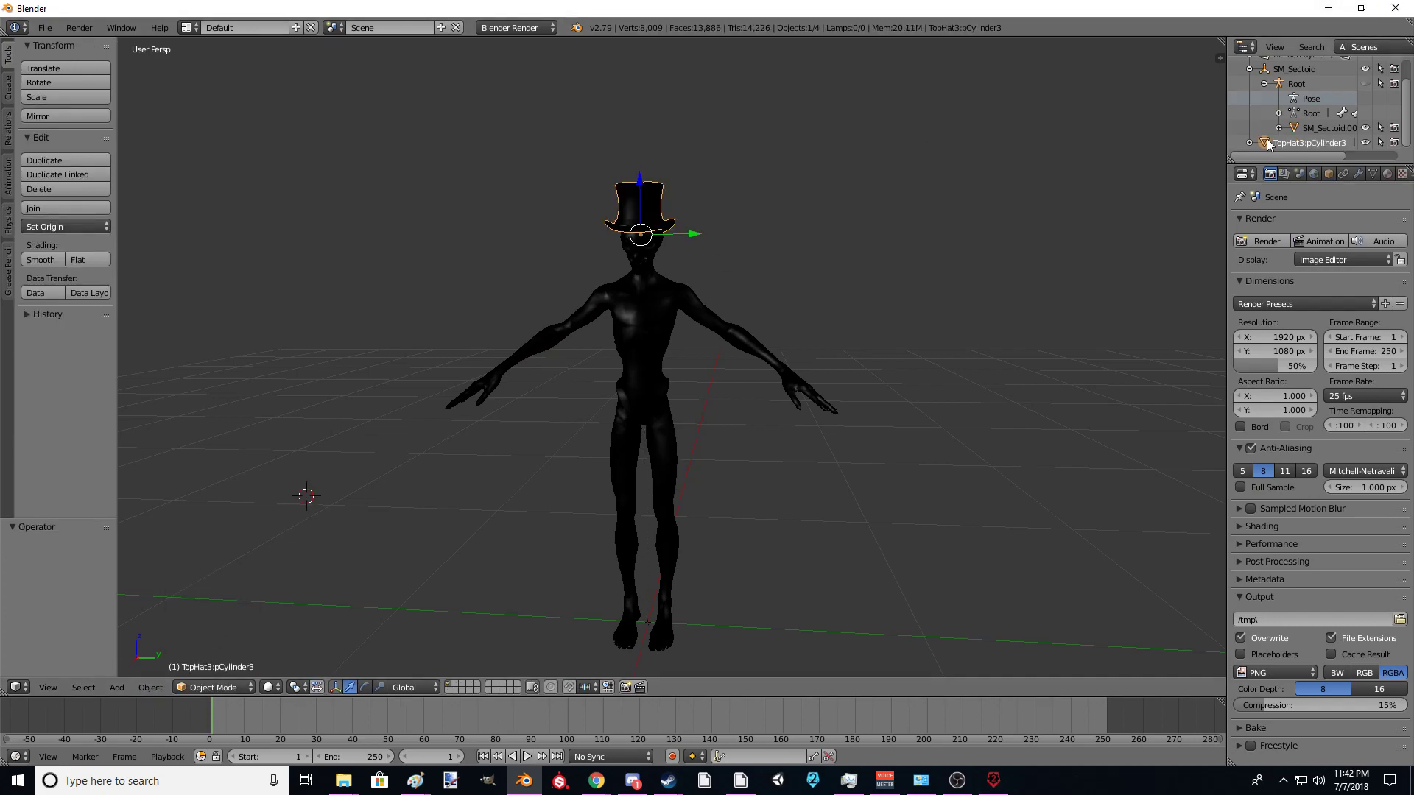
Step: Show the top hat's mesh data properties and parent the hat to the Root armature with the Object option
click(1372, 174)
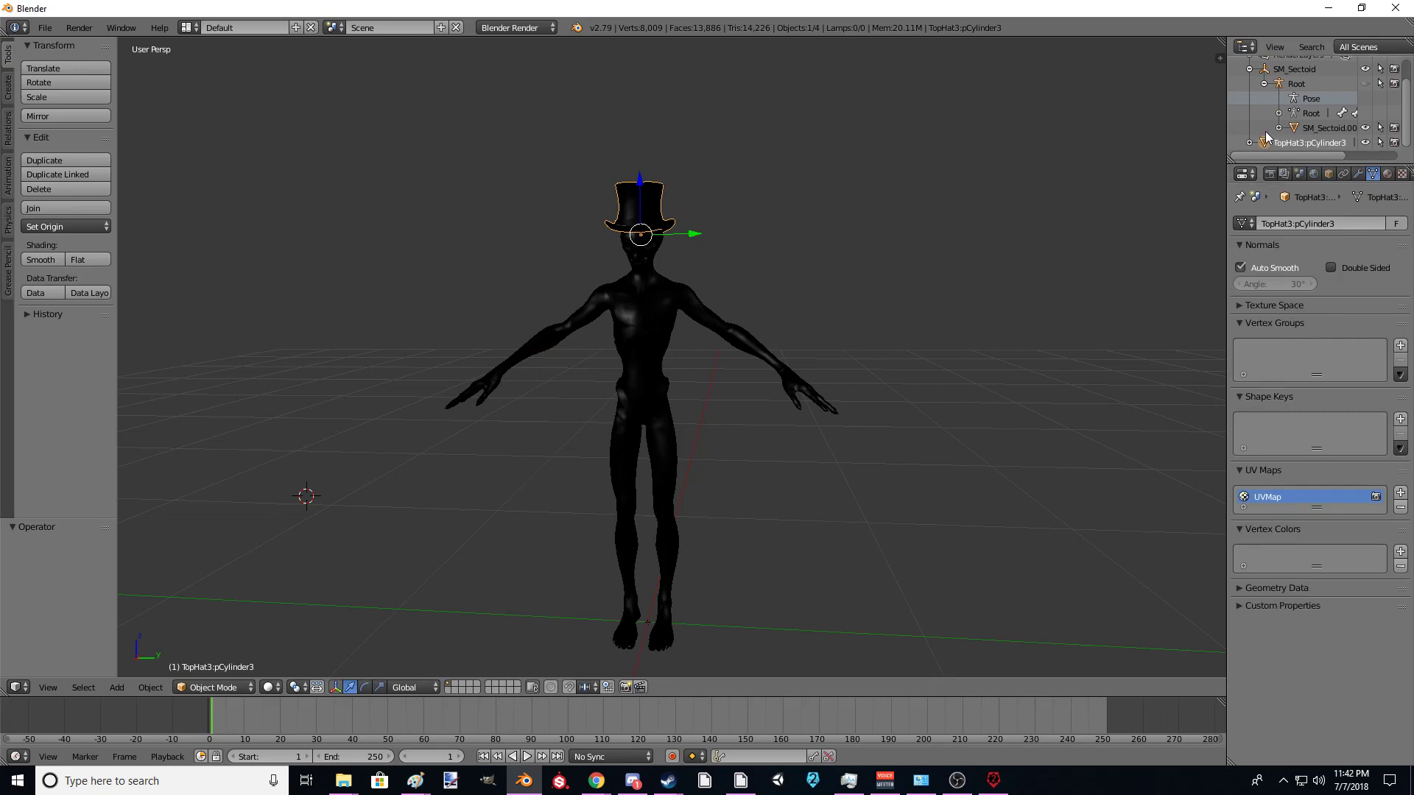
drag(1267, 142, 1282, 83)
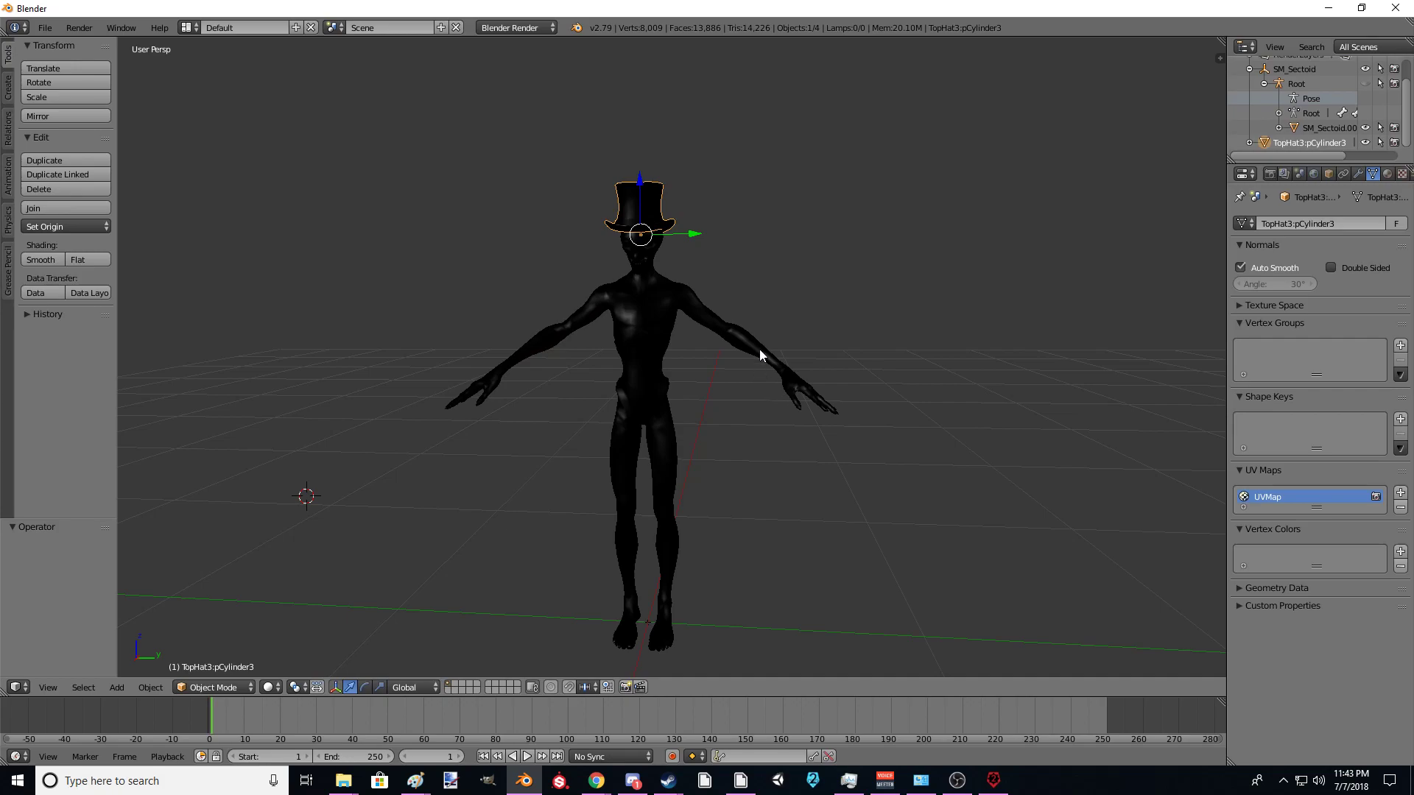
middle_drag(787, 381, 735, 420)
middle_drag(547, 579, 721, 473)
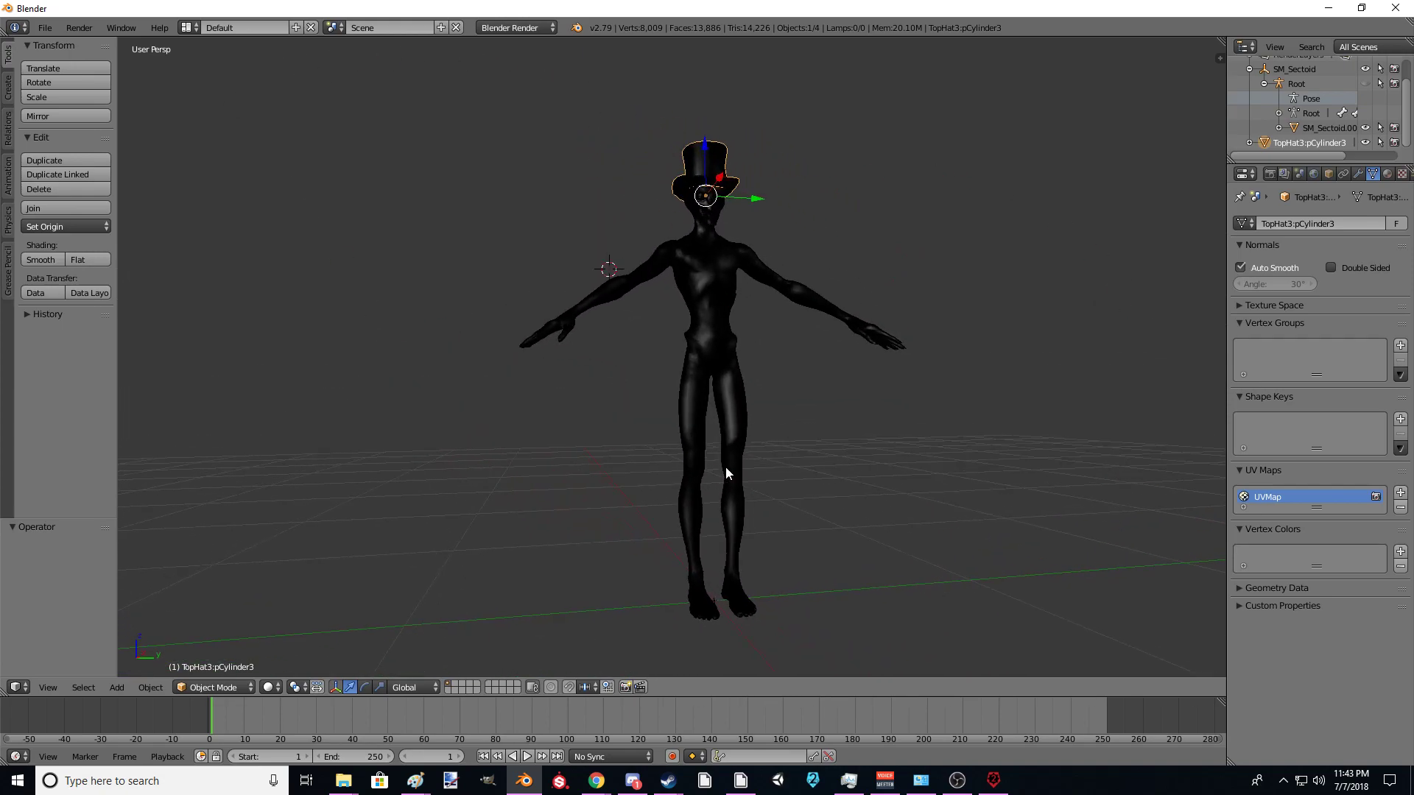
middle_drag(835, 557, 845, 460)
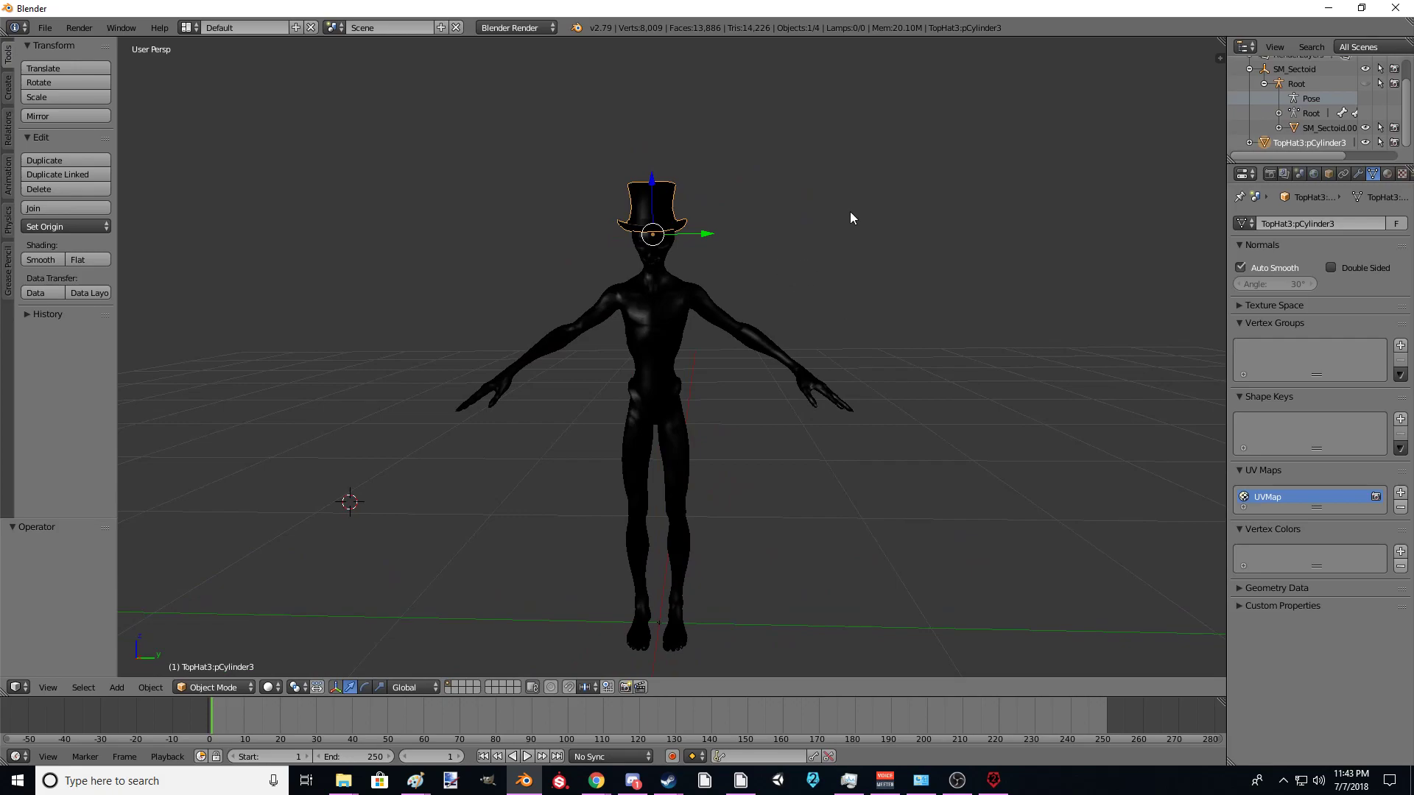
drag(1265, 143, 1274, 77)
click(1274, 78)
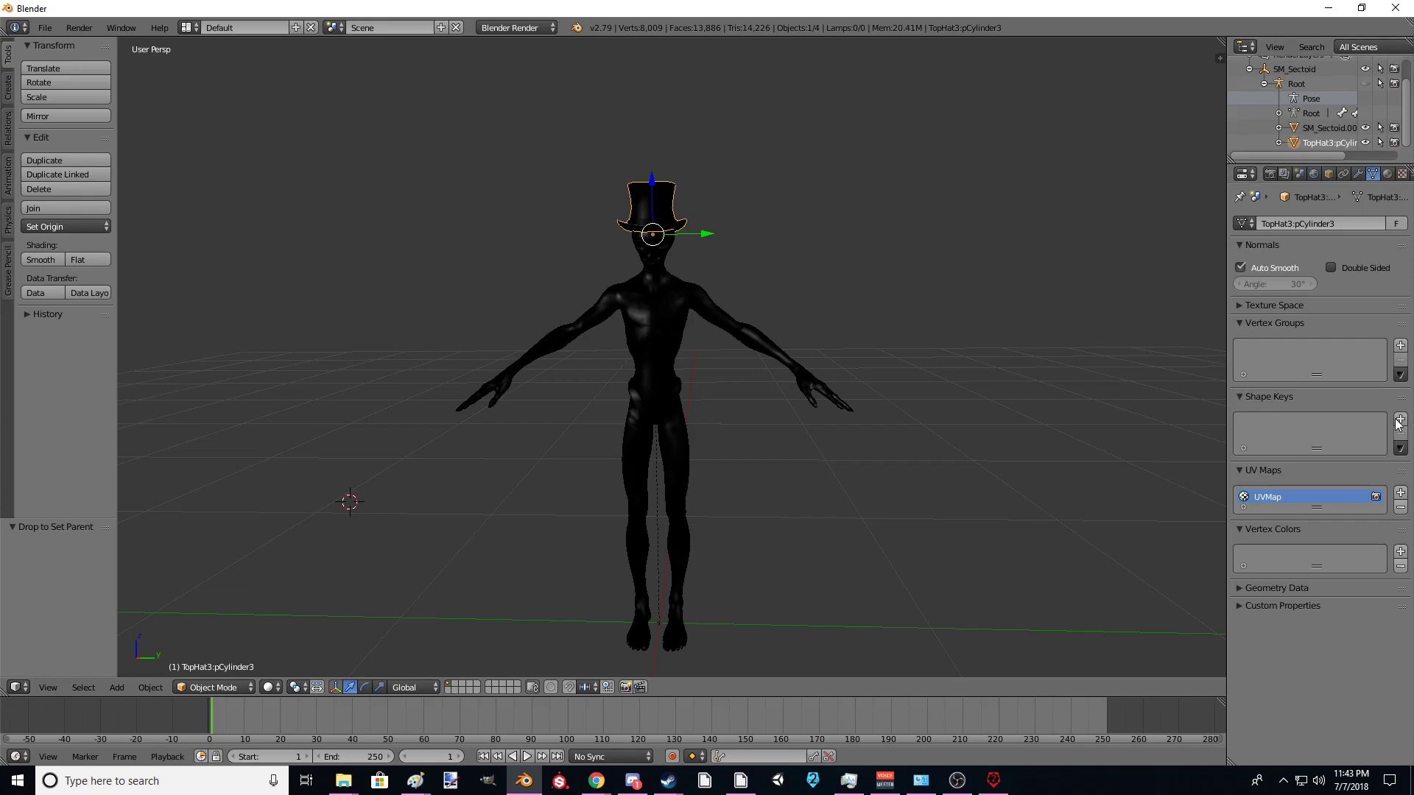
Step: Select the Root armature and unhide it so the skeleton shows over the Sectoid
click(1297, 84)
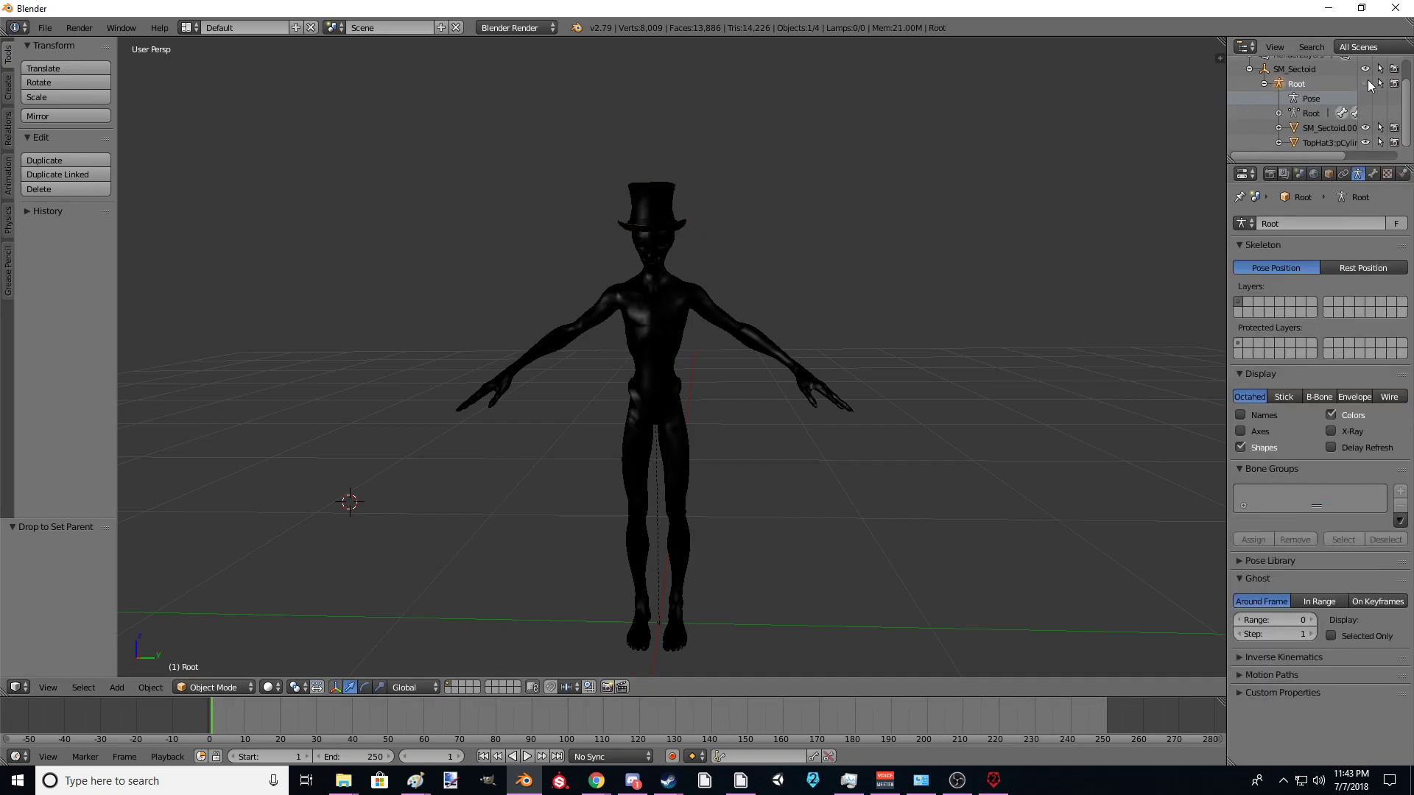
click(1367, 83)
middle_drag(963, 228, 1015, 237)
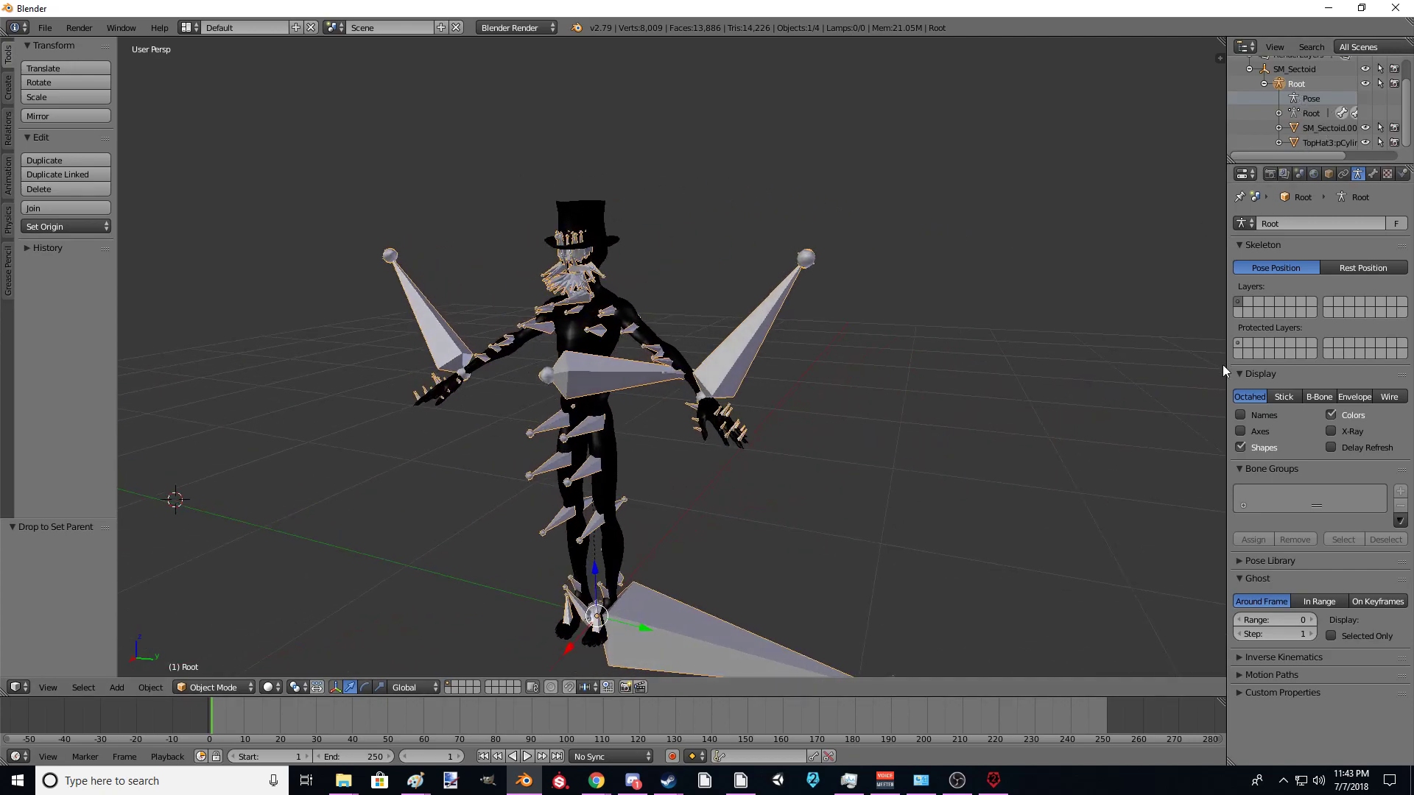
Step: Select the Sectoid body mesh and make Head the active group in its vertex groups
click(1327, 127)
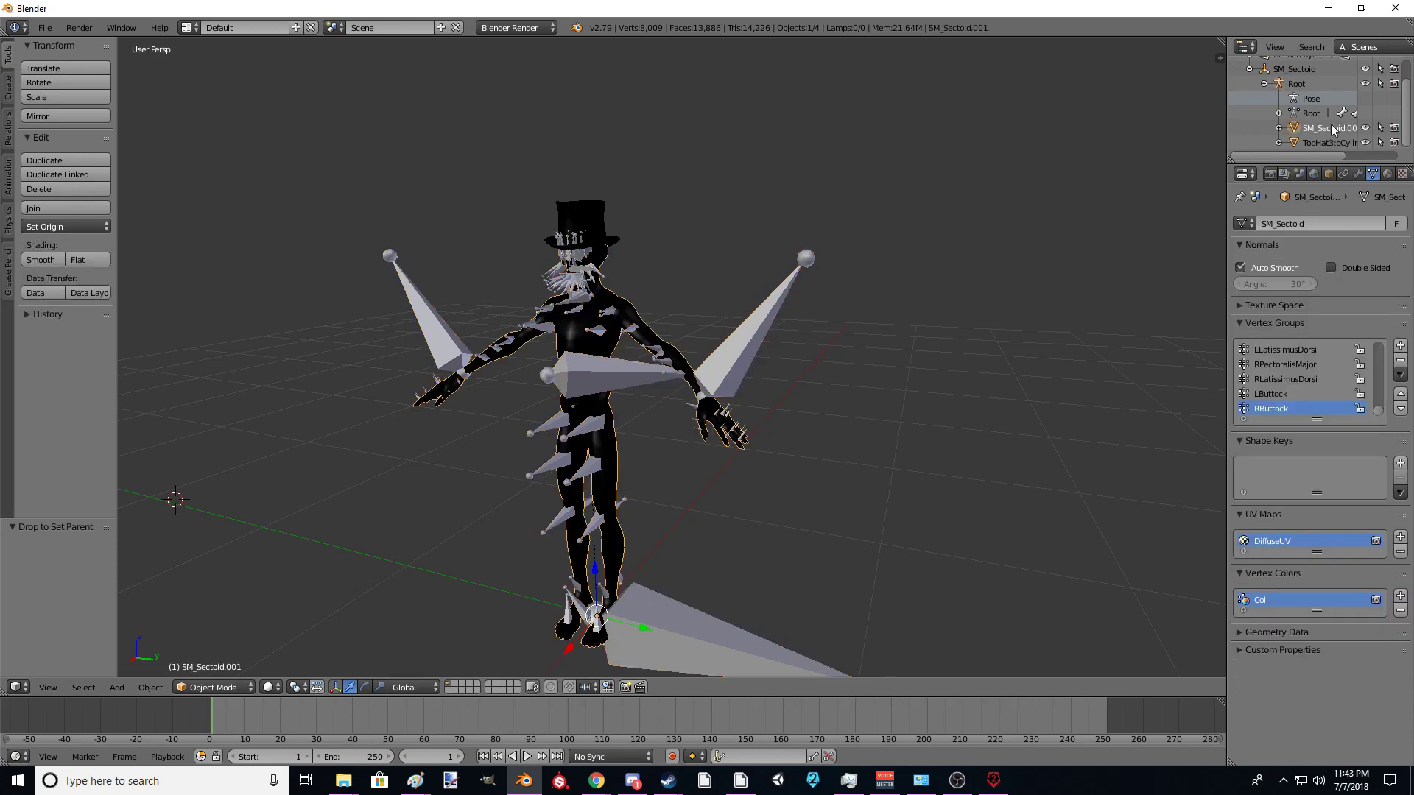
scroll(1292, 351, up, 8)
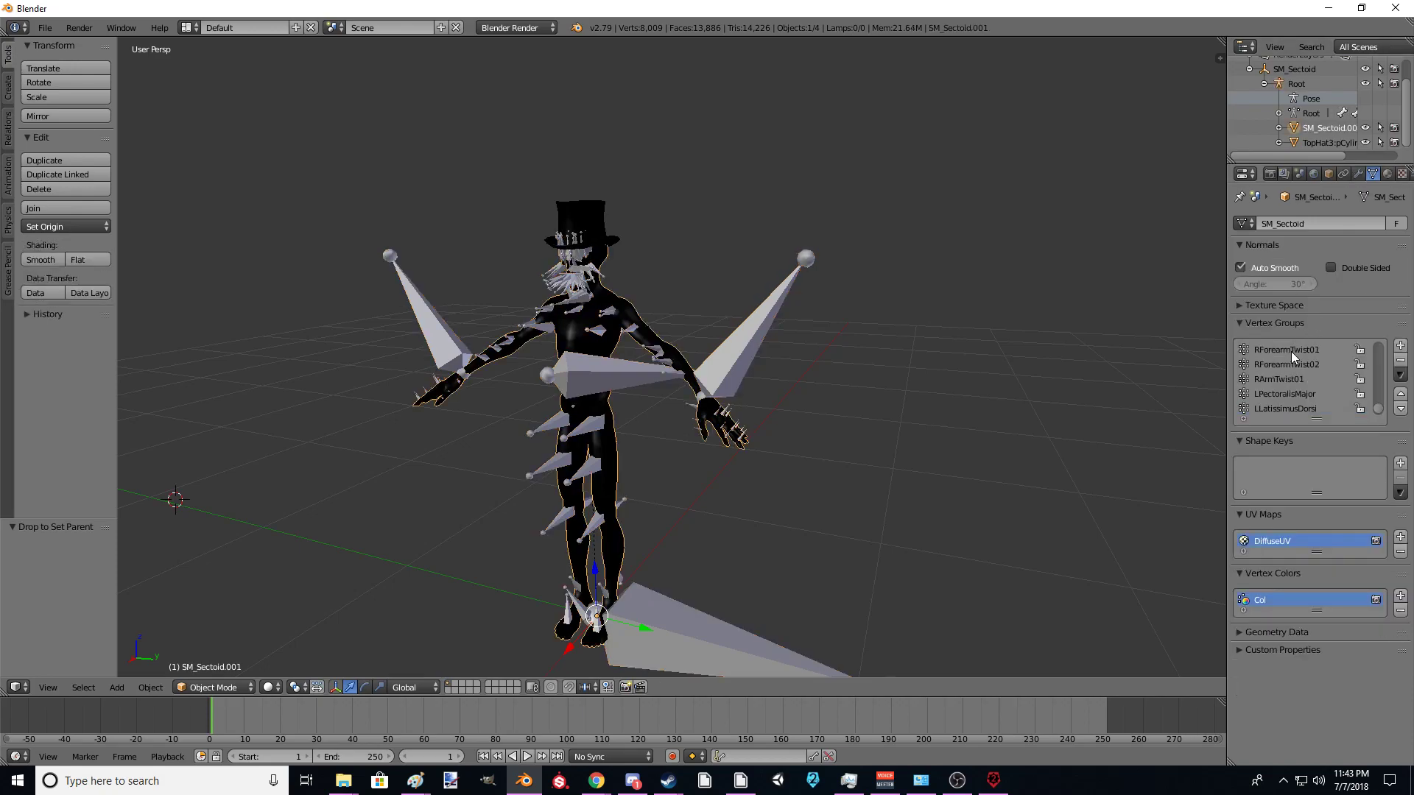
scroll(1290, 352, up, 6)
scroll(1290, 356, up, 5)
click(1265, 391)
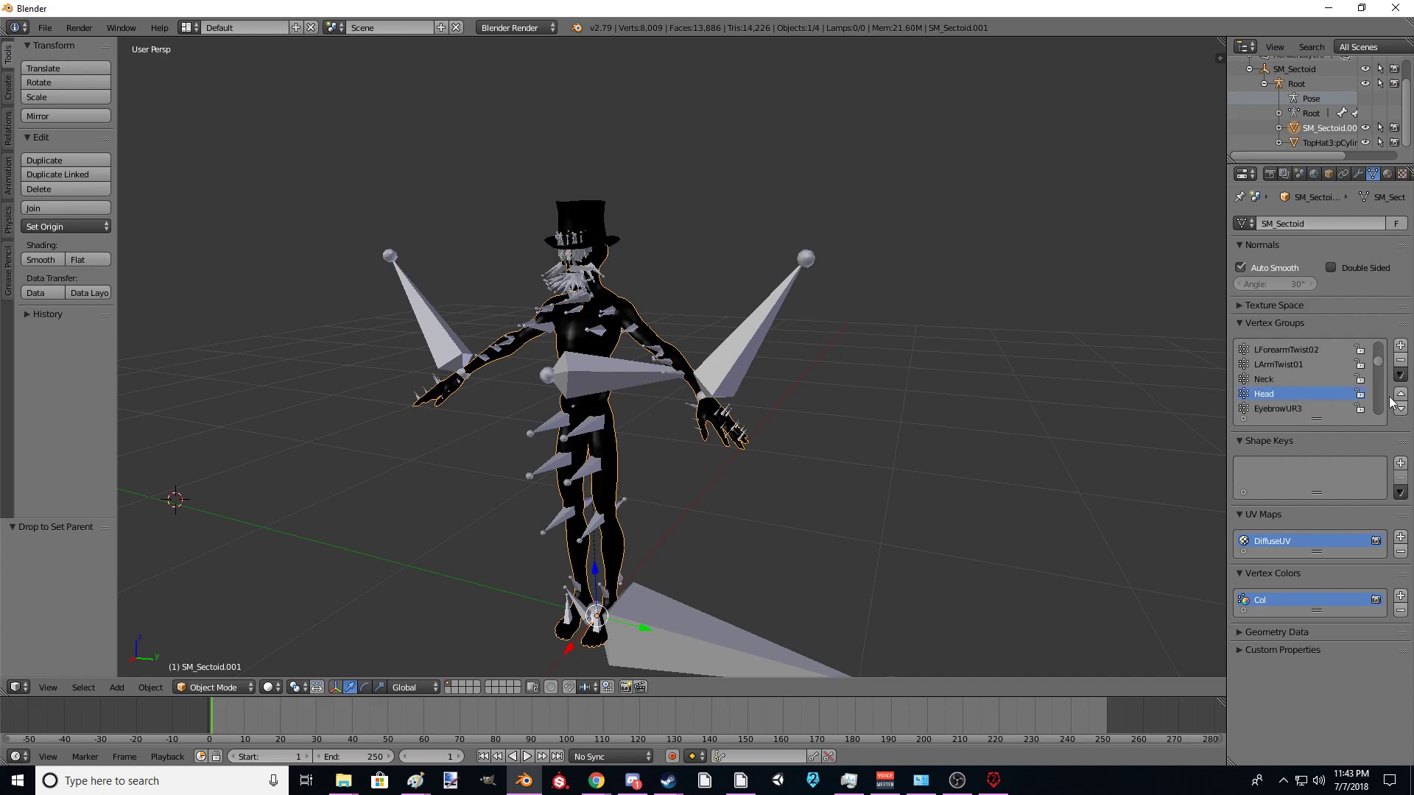
Step: Add a vertex group to the top hat and name it Head
click(1326, 144)
click(1400, 345)
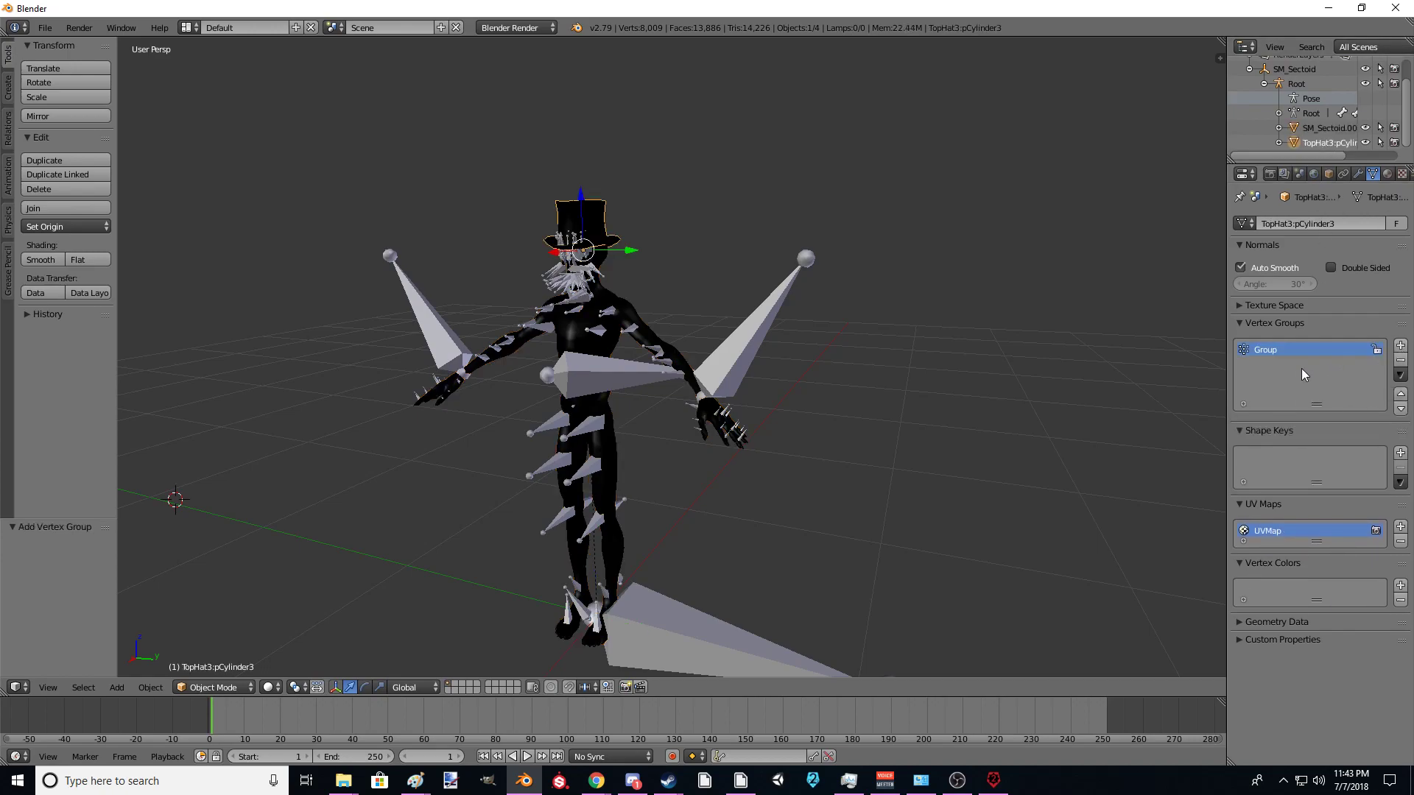
double_click(1270, 352)
text(Head)
key(Return)
Step: Hide the Root armature and switch the top hat to Weight Paint mode
scroll(713, 197, up, 2)
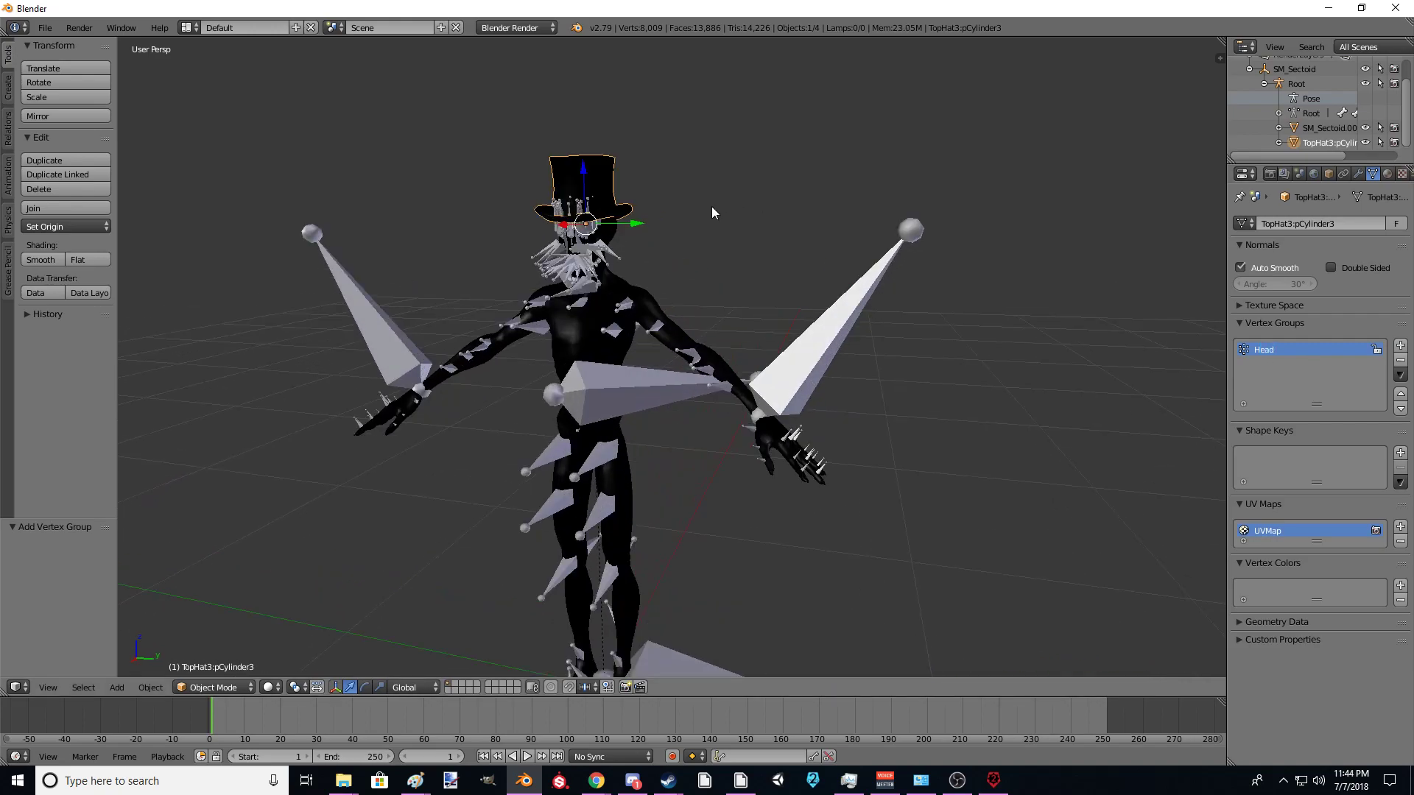
scroll(713, 209, up, 1)
shift+middle_drag(713, 210, 840, 295)
click(1364, 84)
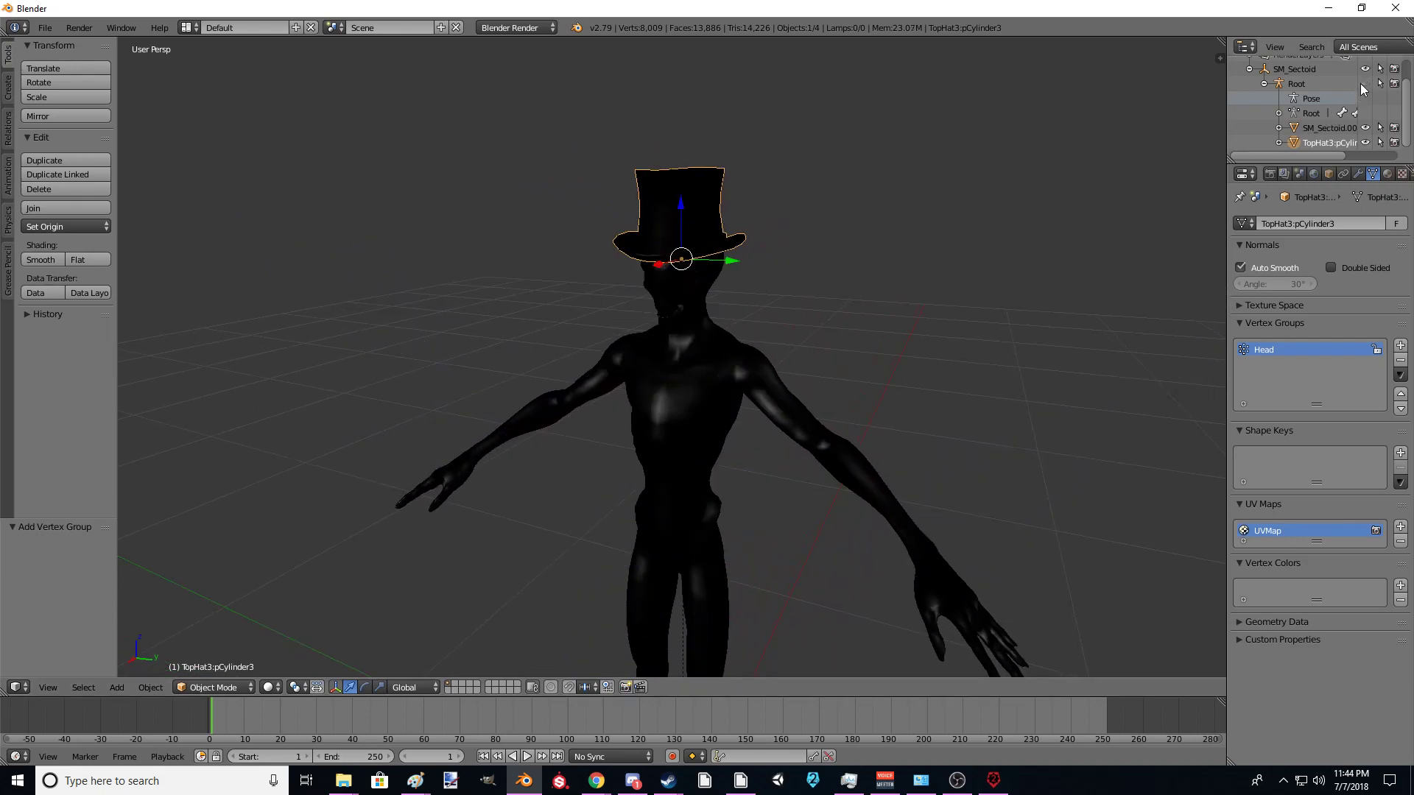
click(213, 686)
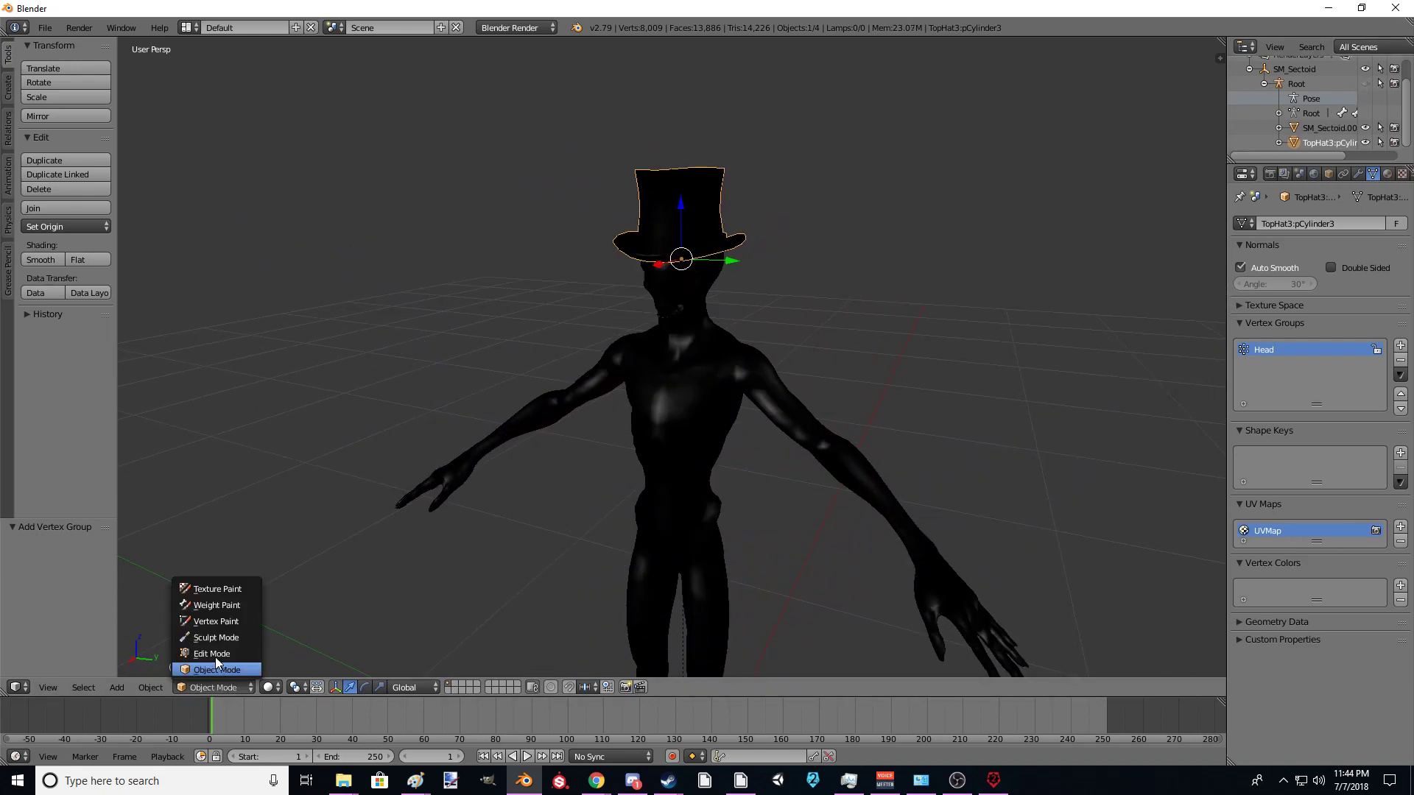
click(215, 604)
middle_drag(914, 269, 793, 293)
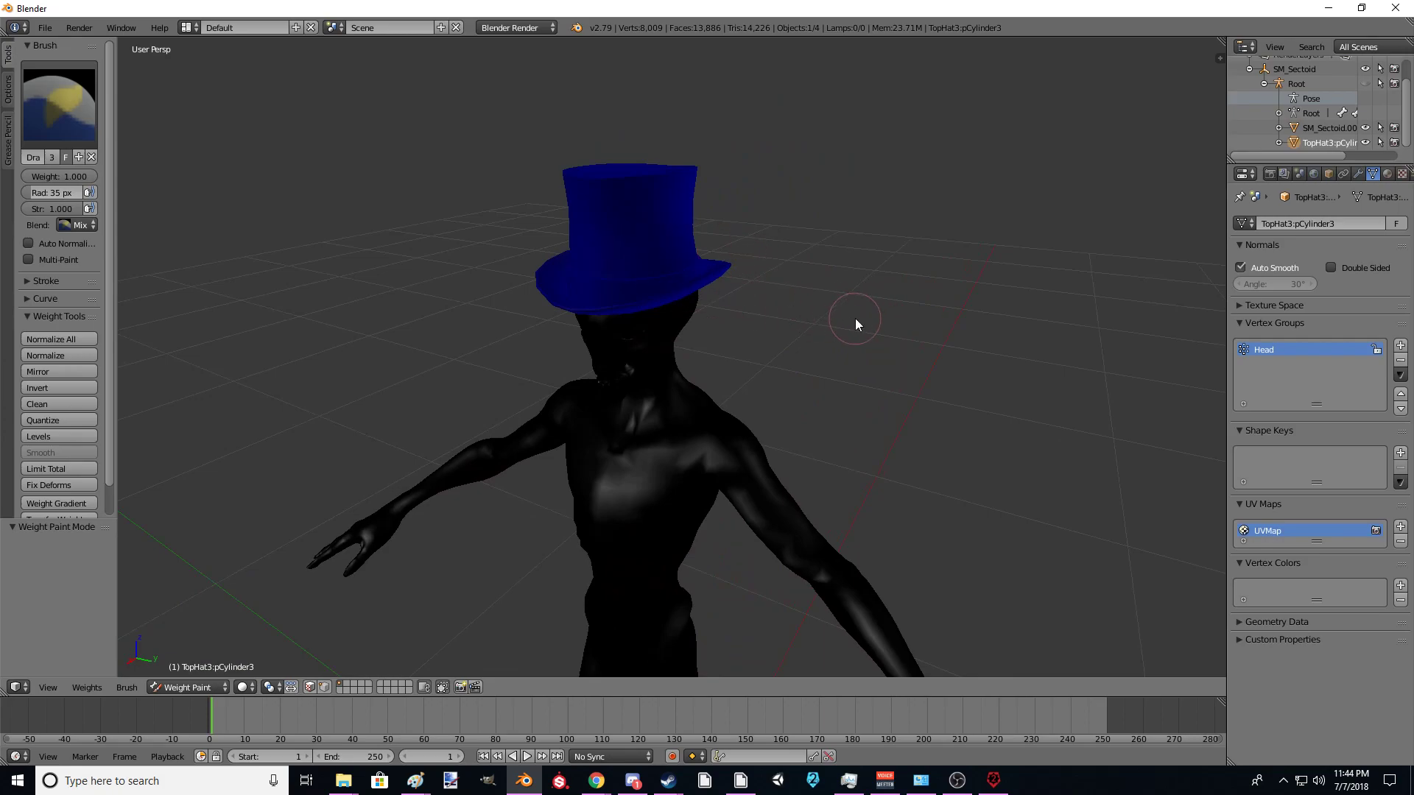
mouse_move(855, 321)
middle_down()
mouse_move(893, 338)
mouse_move(863, 343)
middle_up()
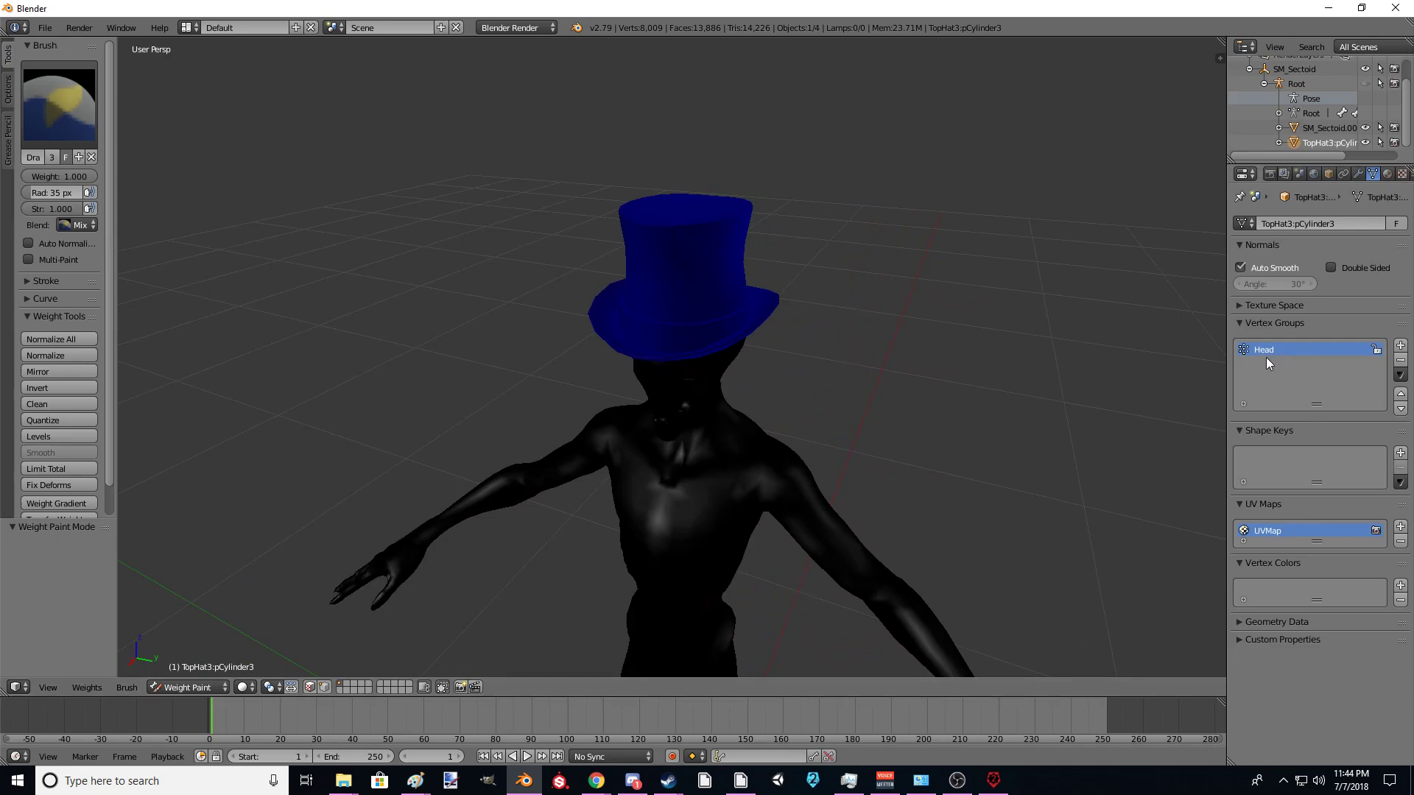
Step: Select the Sectoid body and view its Head group weights in Weight Paint mode
click(1314, 127)
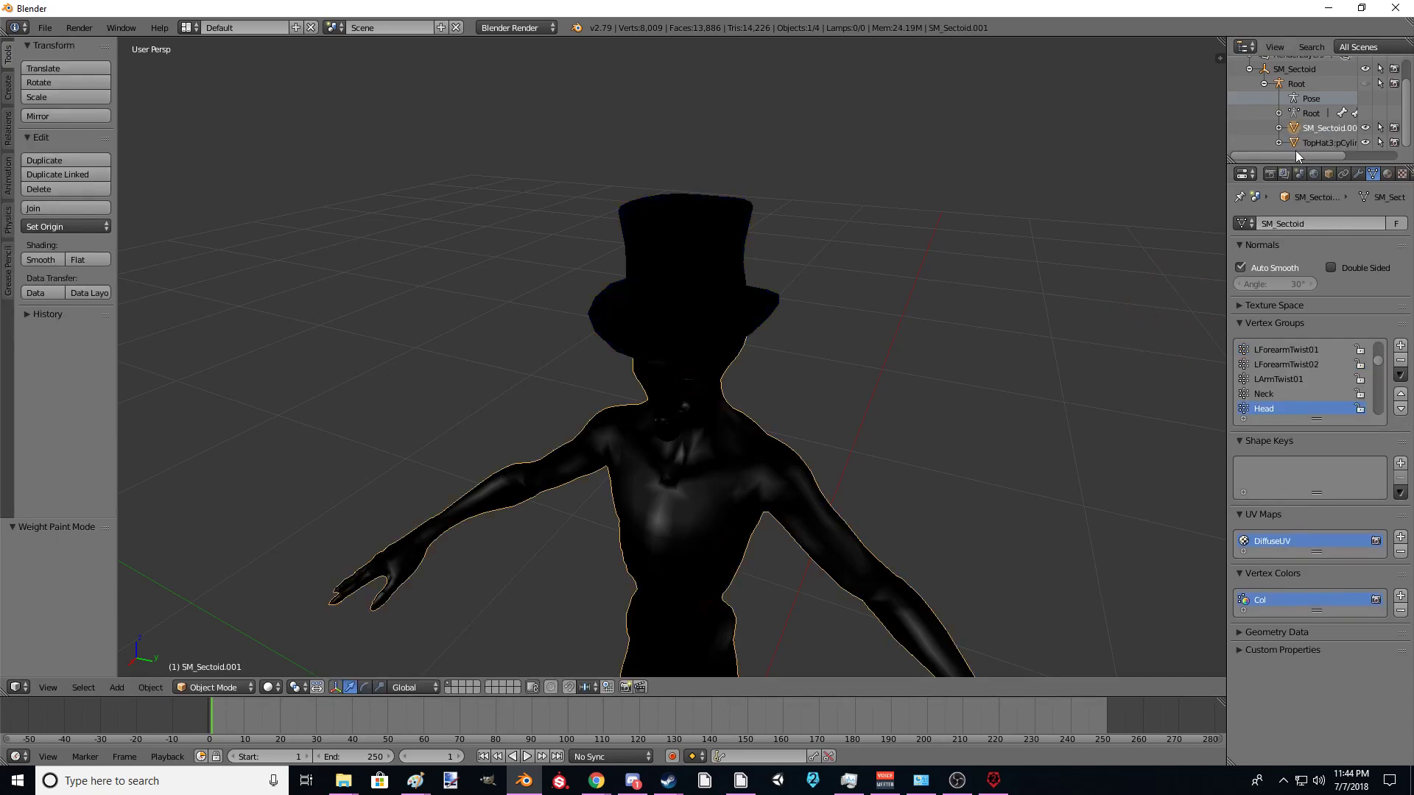
middle_drag(1082, 328, 1085, 300)
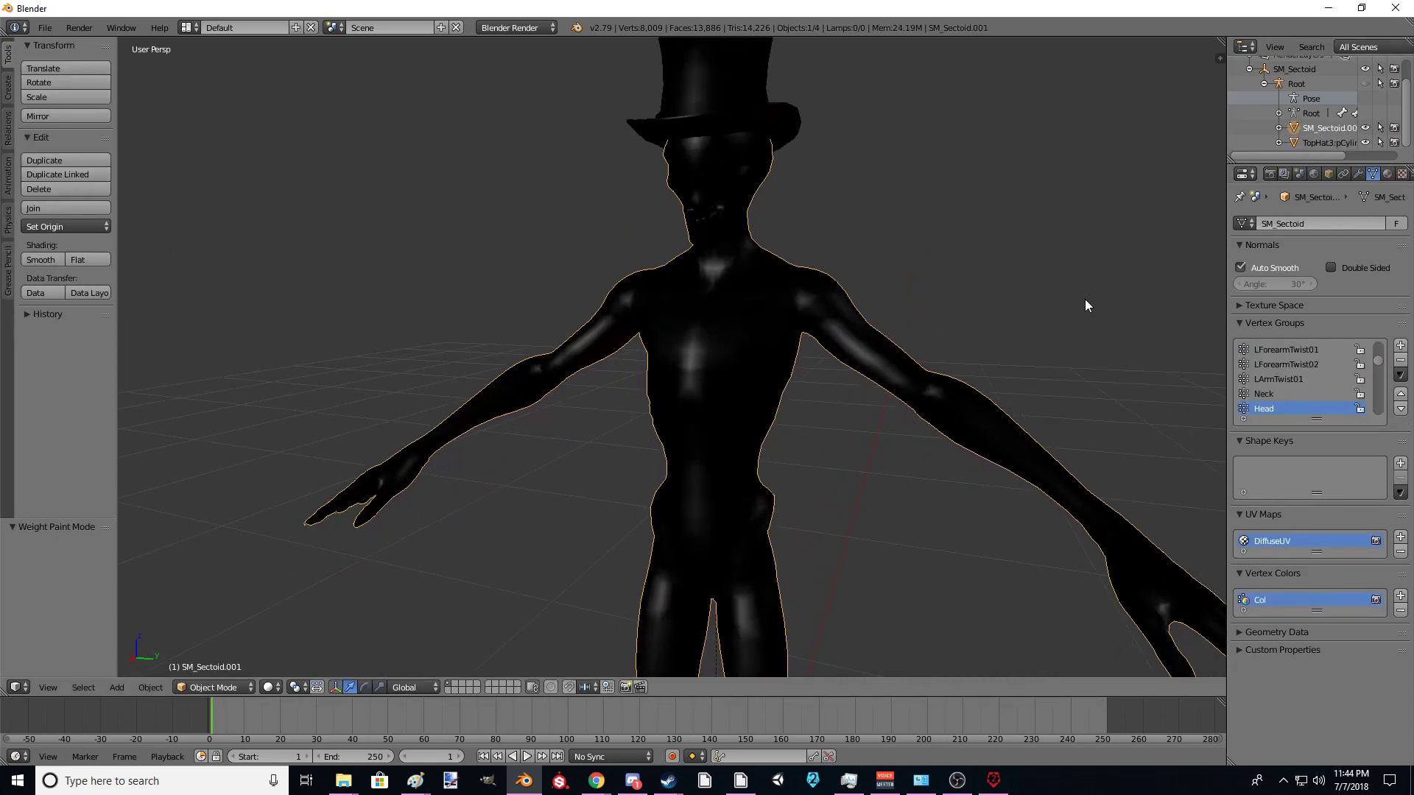
click(240, 687)
click(245, 656)
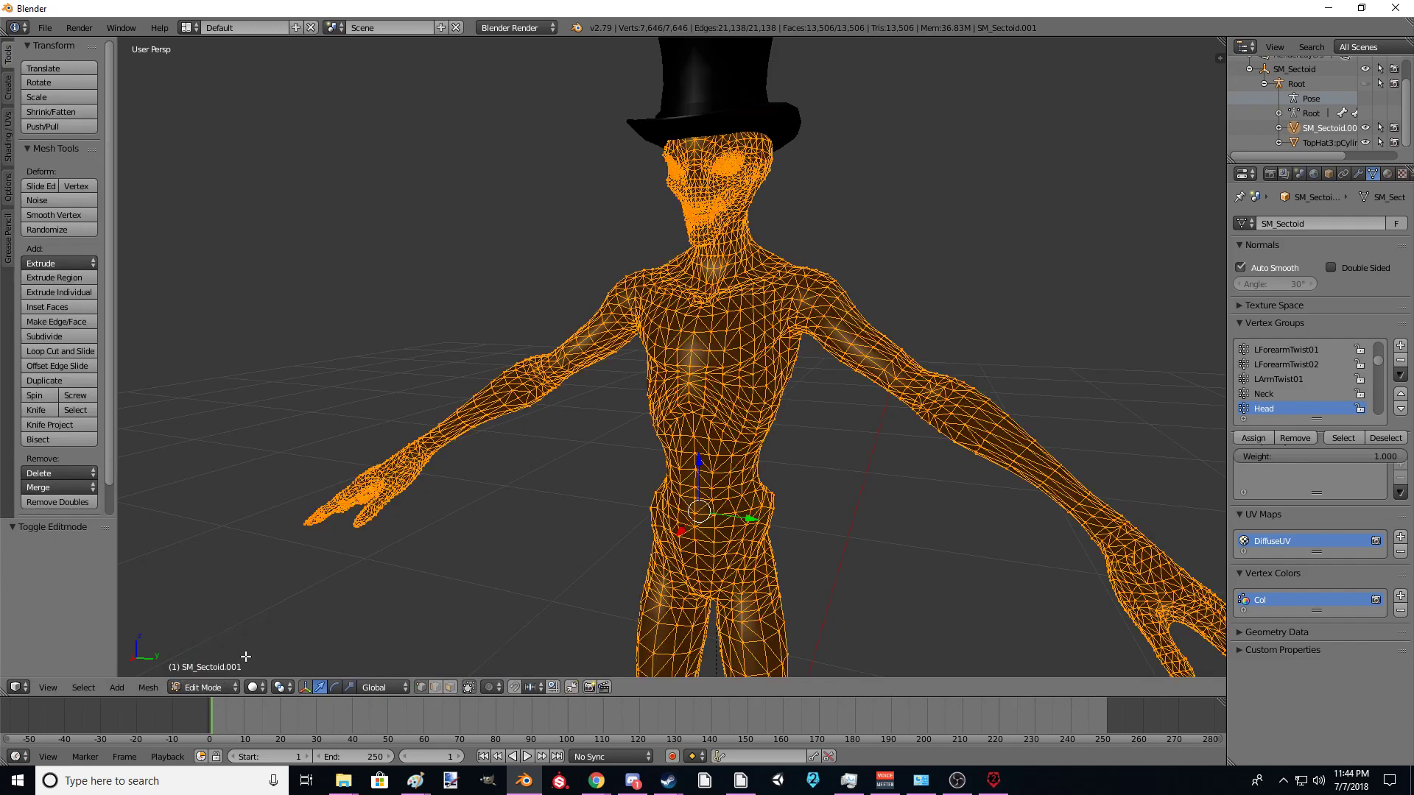
click(205, 687)
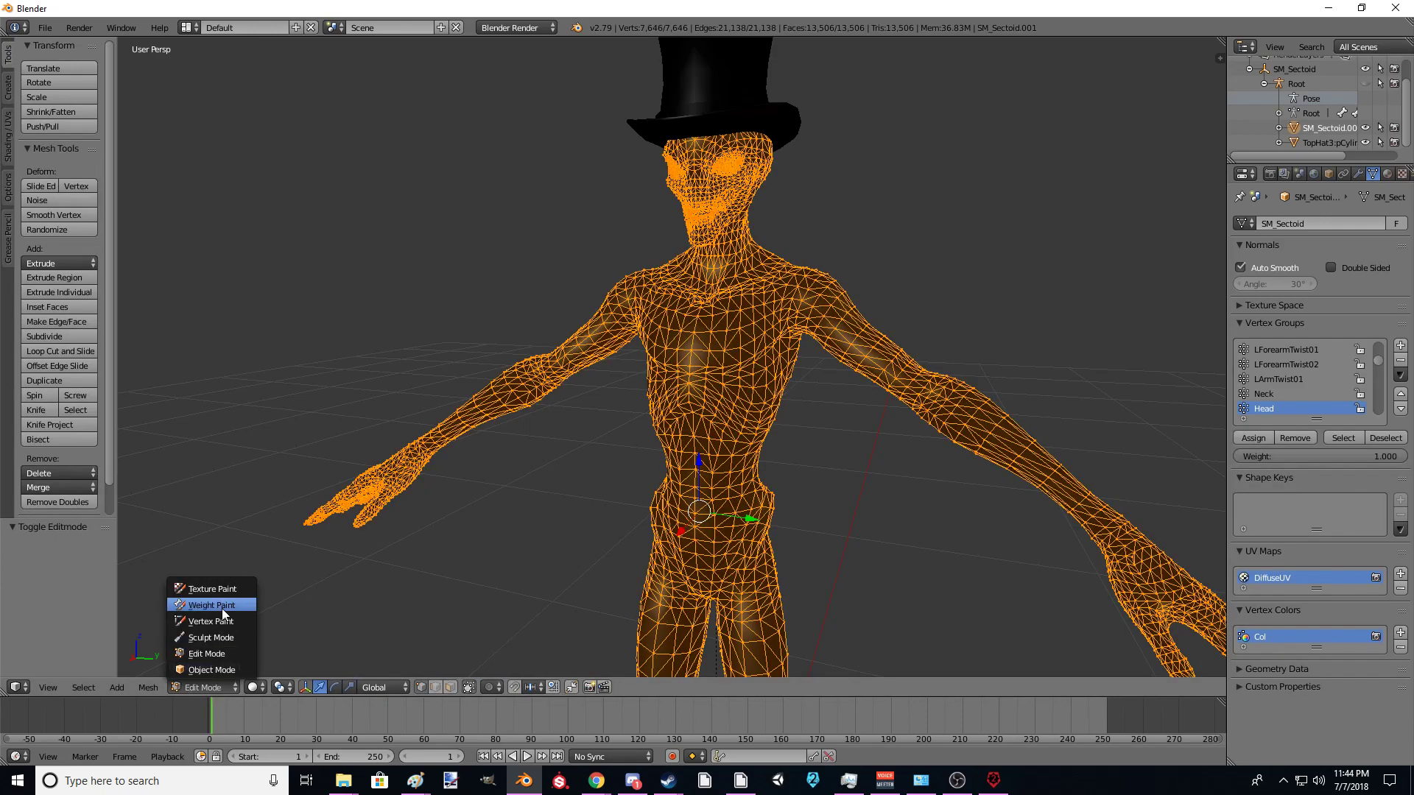
click(222, 606)
mouse_move(997, 187)
middle_down()
mouse_move(838, 179)
mouse_move(1082, 208)
mouse_move(1120, 196)
mouse_move(994, 180)
mouse_move(926, 204)
mouse_move(906, 235)
middle_up()
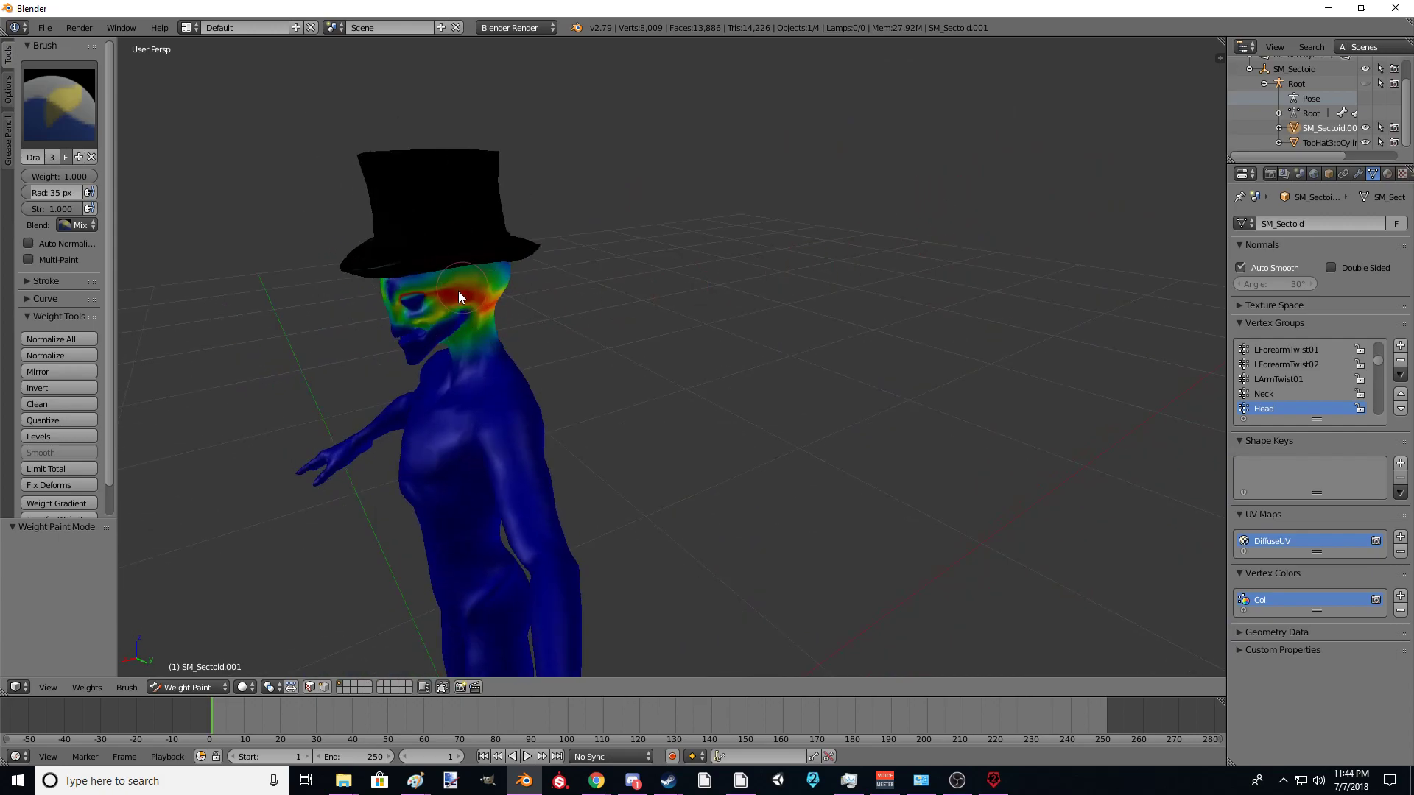
middle_drag(645, 273, 1125, 223)
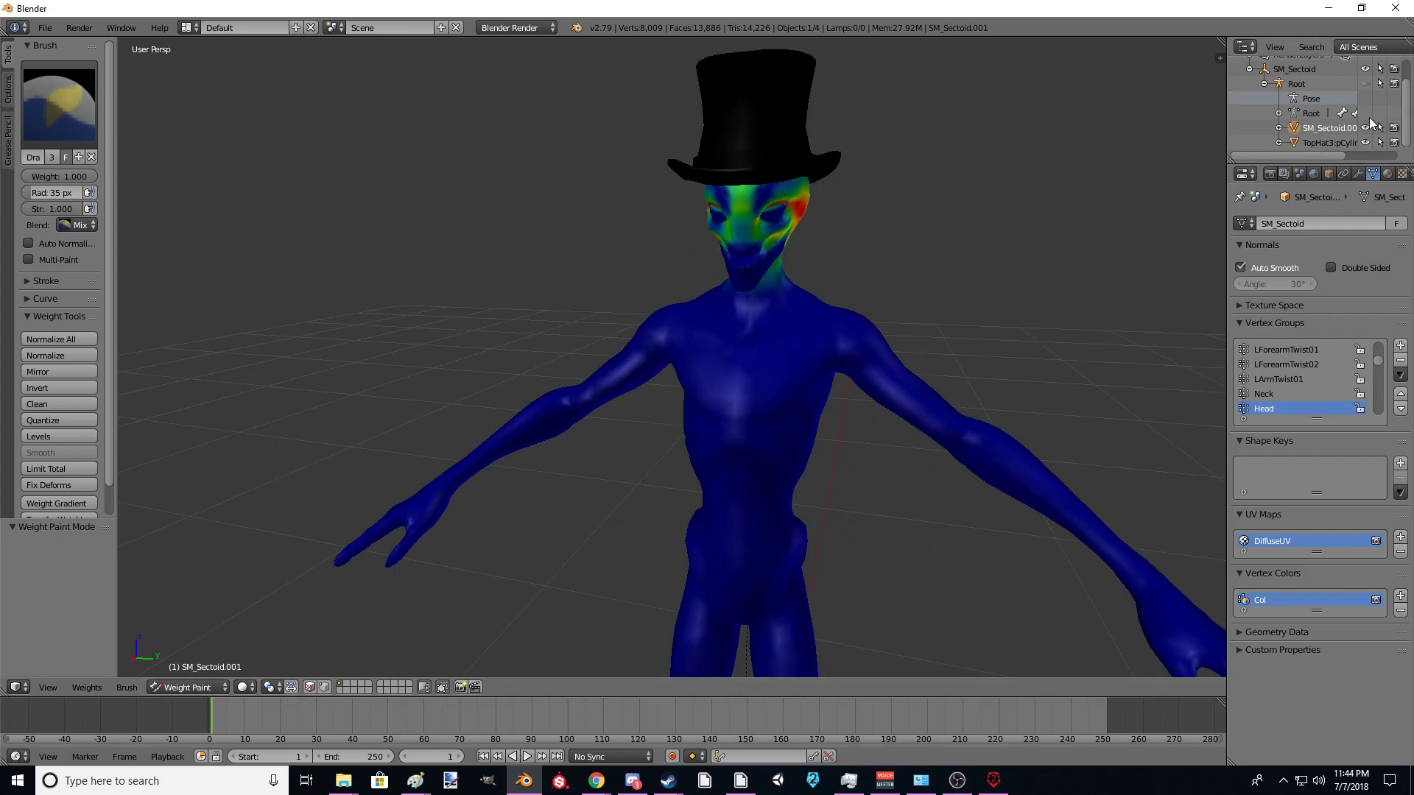
Step: Unhide the Root armature, display its bones as sticks and turn on X-Ray
click(1365, 83)
mouse_move(989, 259)
middle_down()
mouse_move(595, 292)
mouse_move(763, 242)
mouse_move(1235, 196)
middle_up()
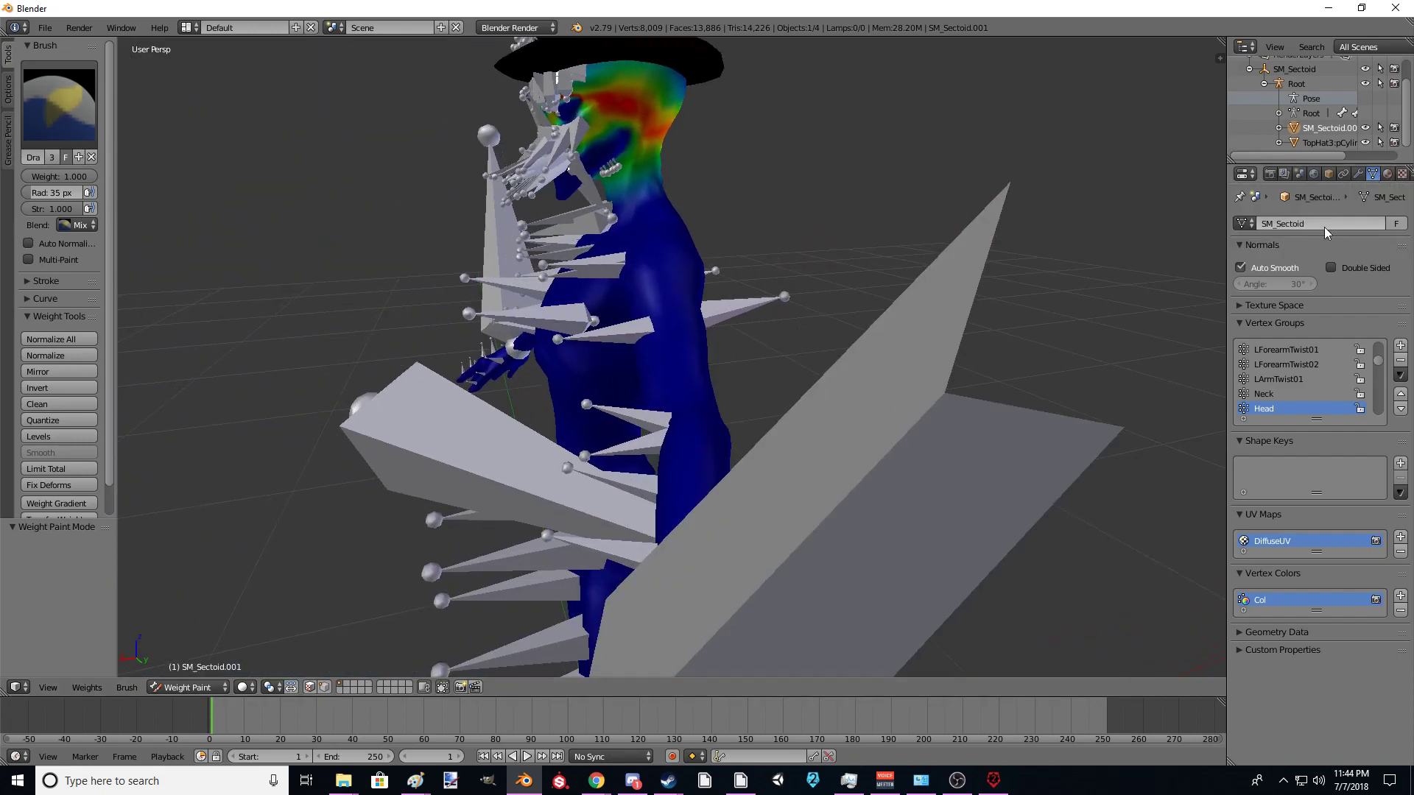
click(1305, 85)
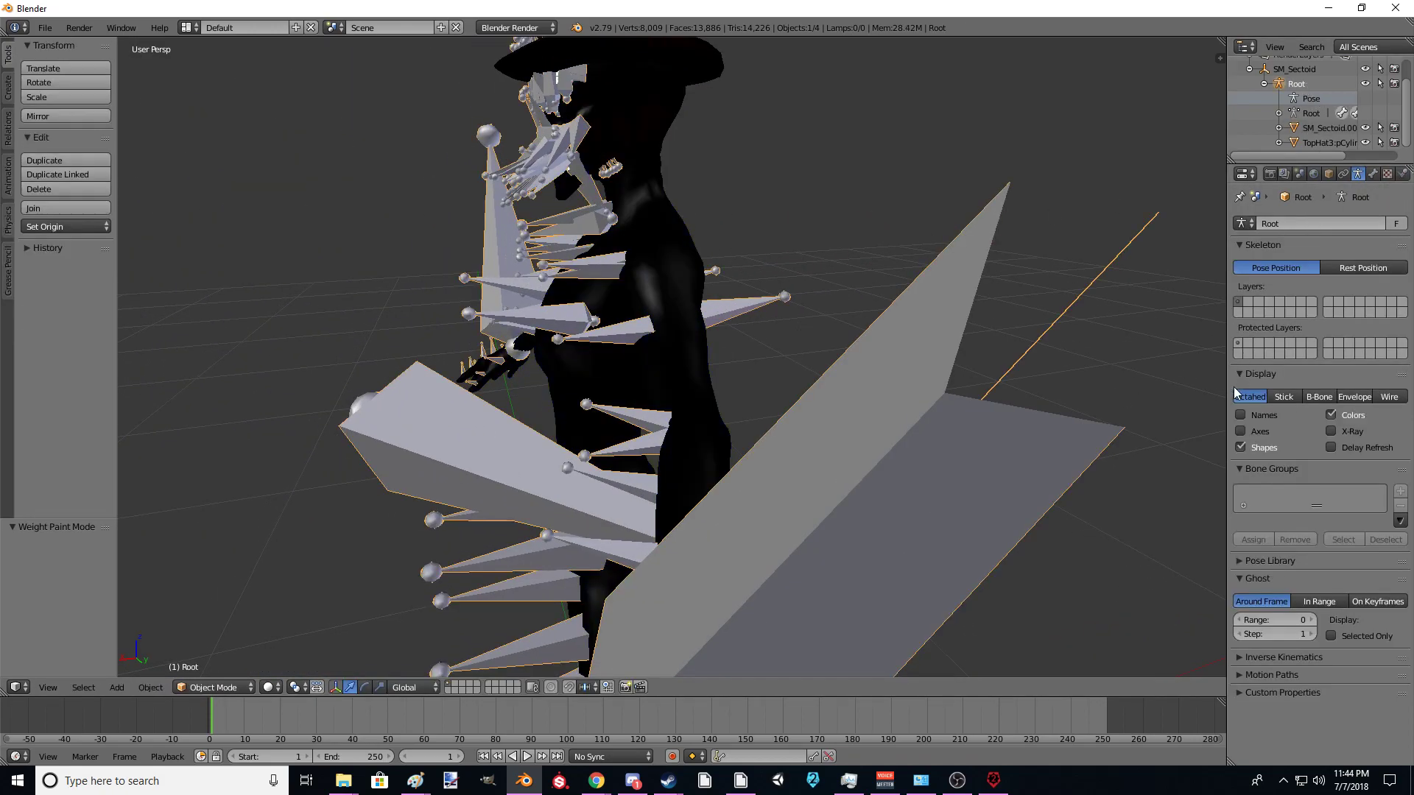
click(1281, 398)
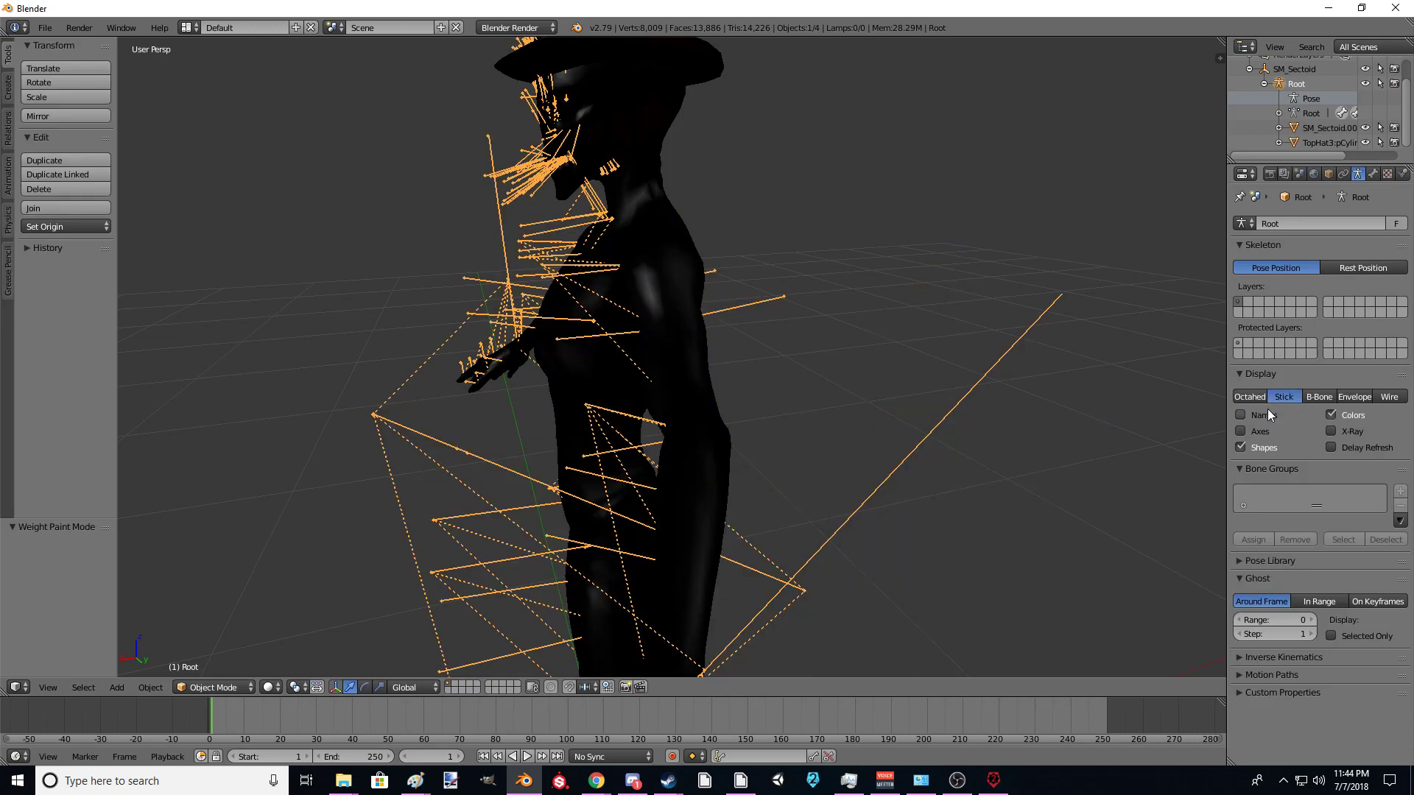
click(1333, 430)
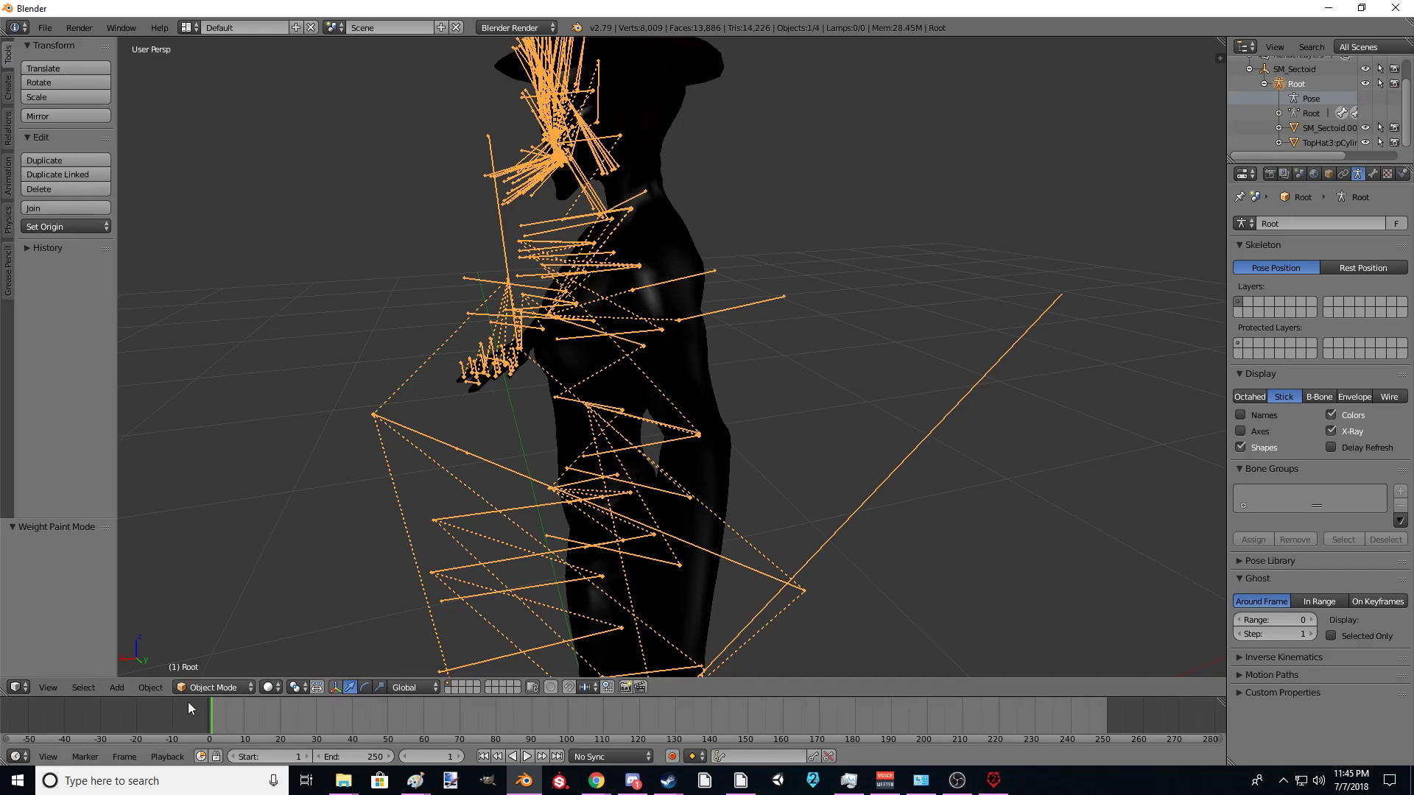
Step: Switch the Root armature to Pose Mode and display the bone names
click(201, 687)
click(200, 638)
middle_drag(325, 489, 359, 495)
click(1240, 415)
Step: Select only the Head bone of the Root armature
middle_drag(1173, 391, 844, 307)
scroll(823, 284, up, 3)
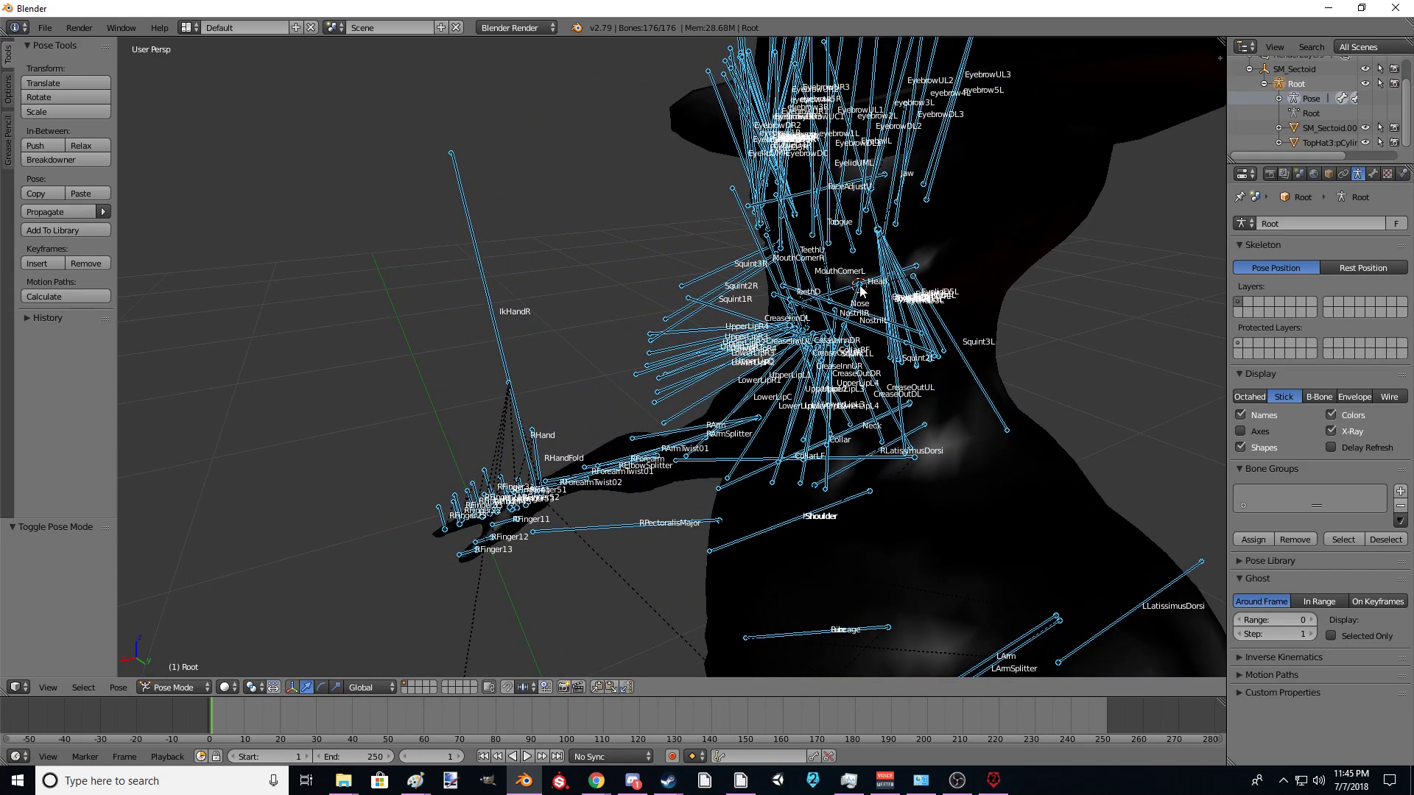
right_click(859, 287)
right_click(860, 288)
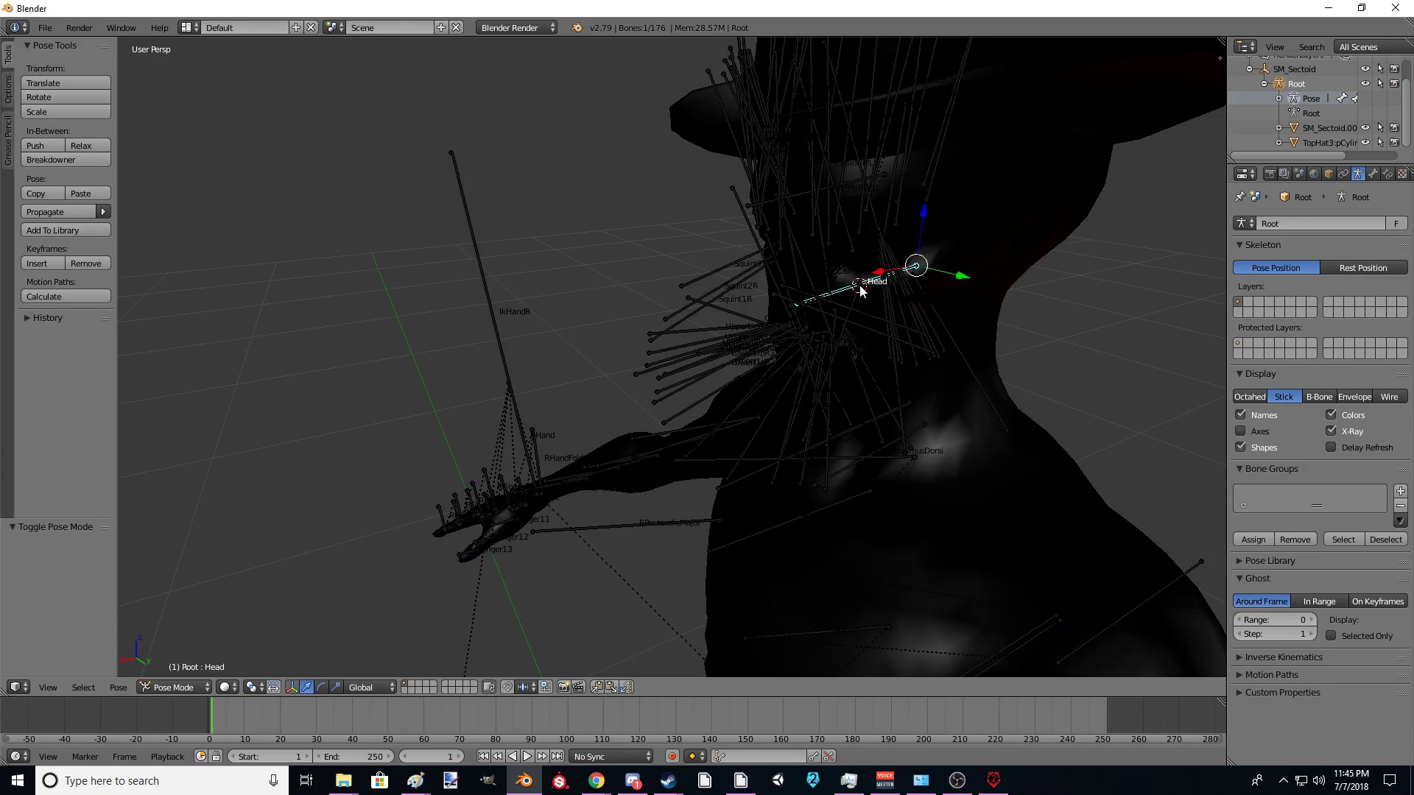
scroll(1097, 278, down, 5)
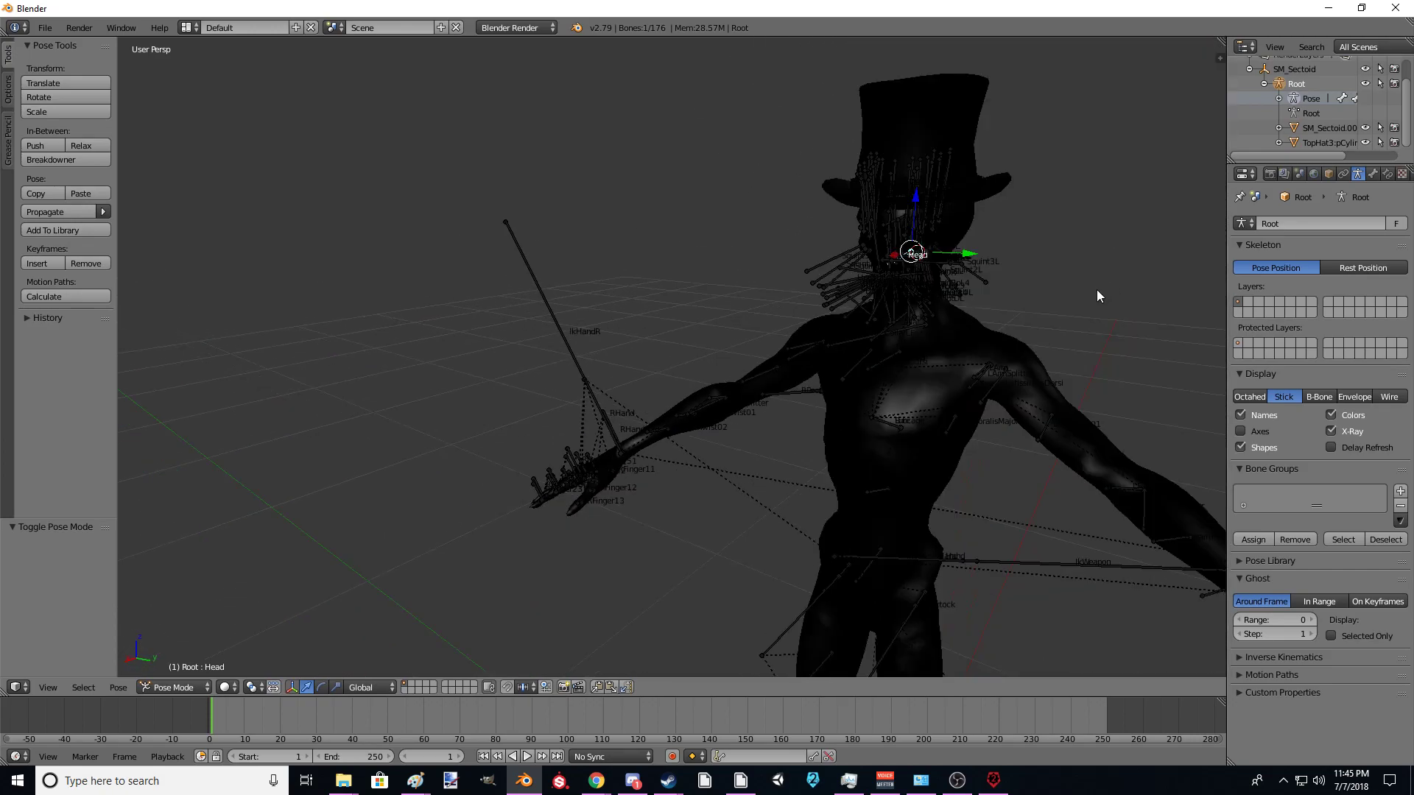
Step: Try rotating the Head bone to check how the Sectoid's head and the top hat react
key(r)
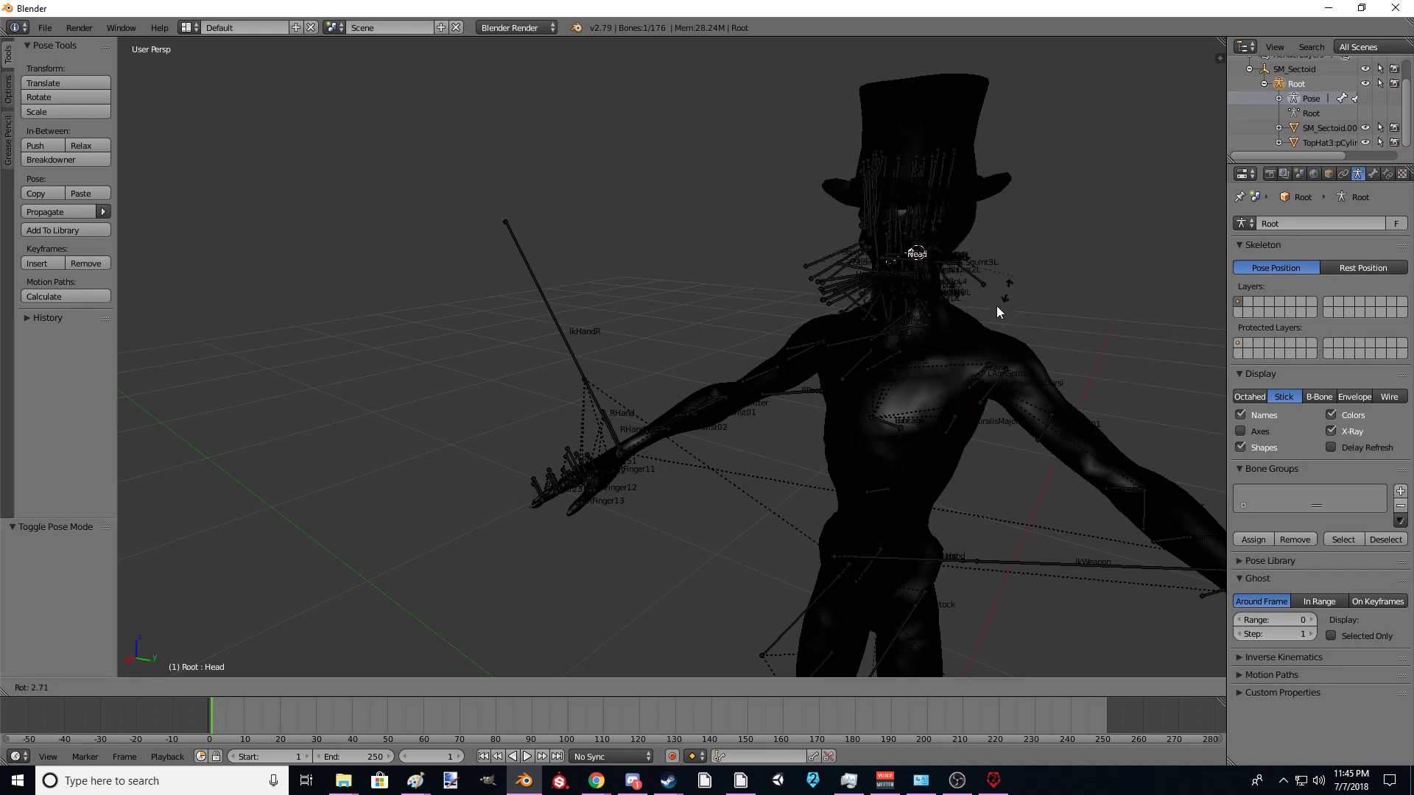
click(1005, 291)
middle_drag(1012, 296, 1042, 289)
key(r)
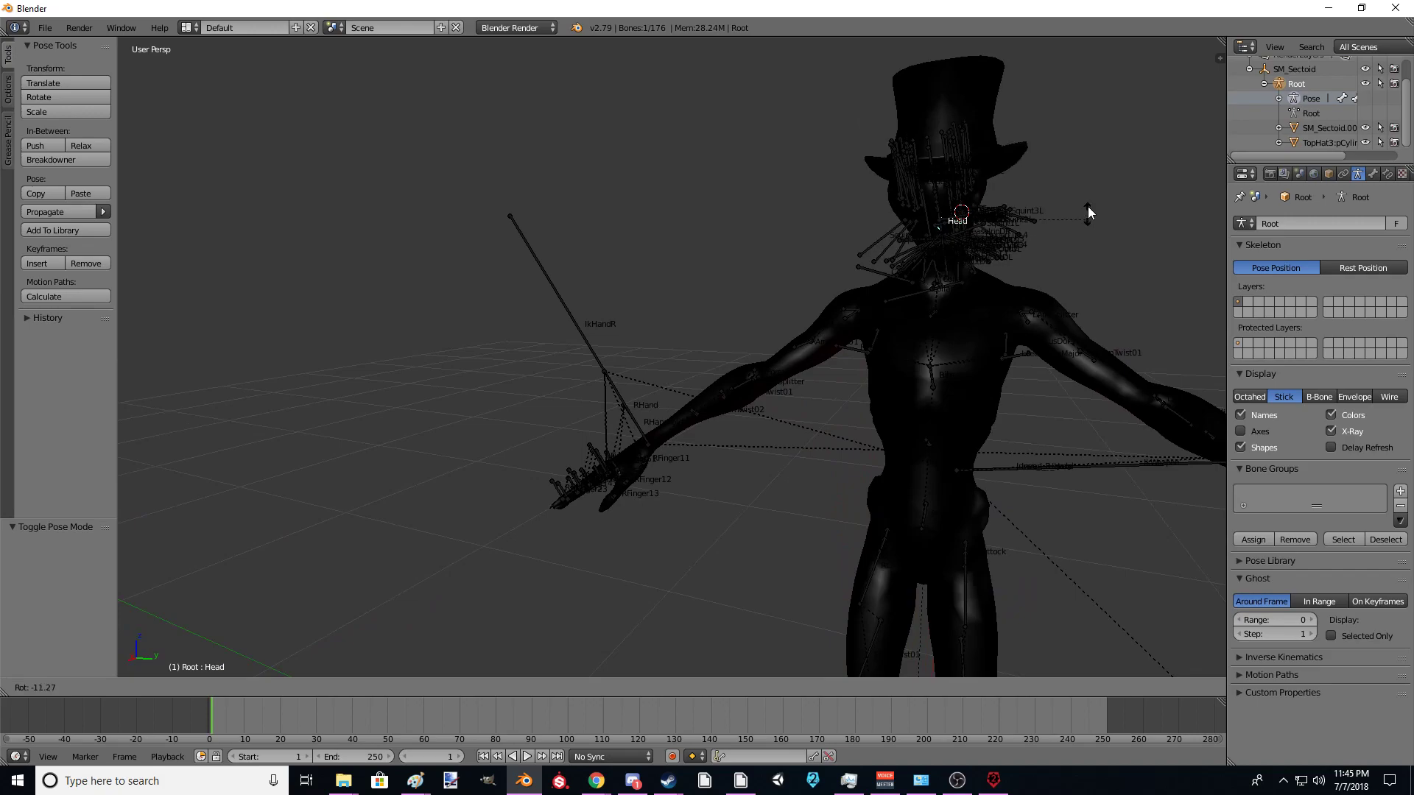
click(1113, 225)
middle_drag(1114, 225, 988, 242)
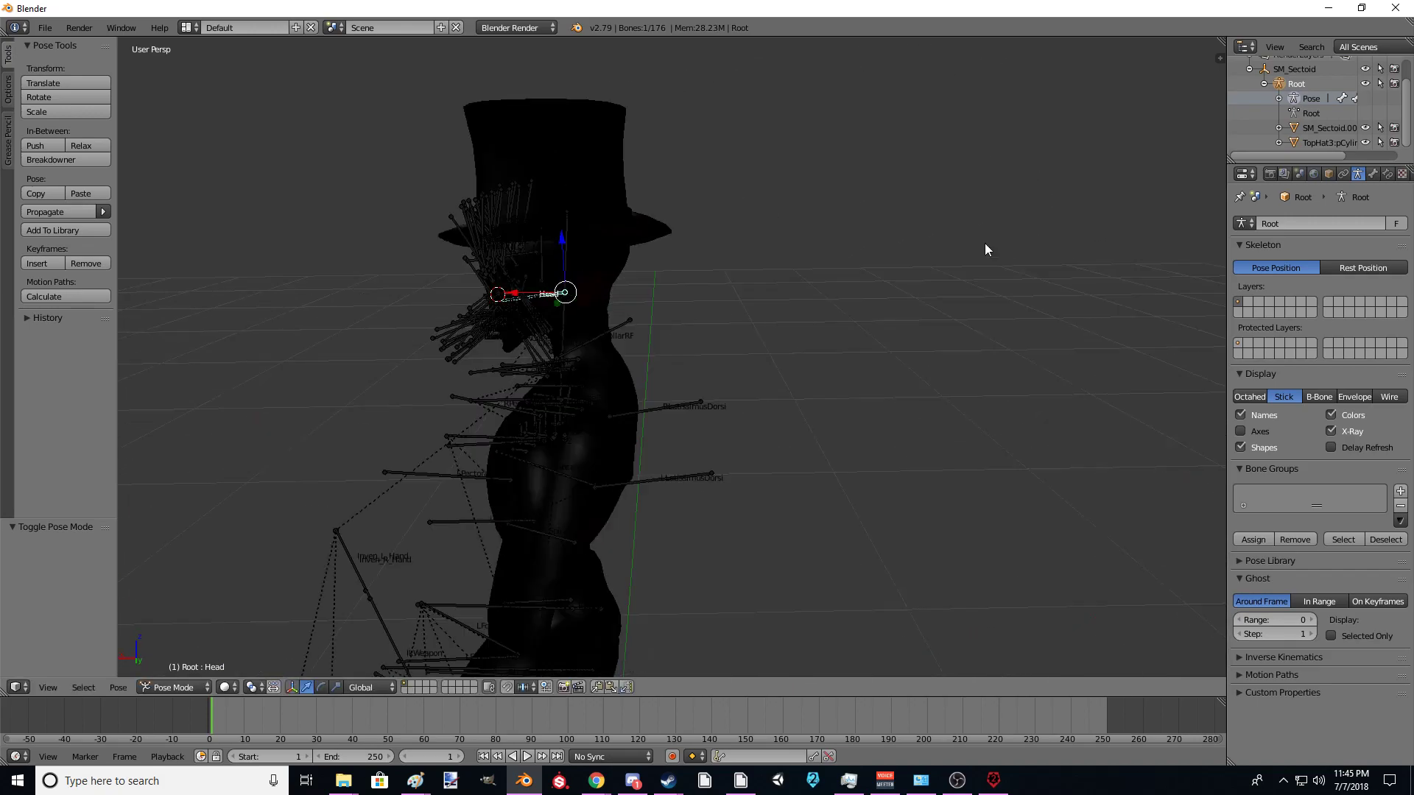
middle_drag(843, 287, 938, 290)
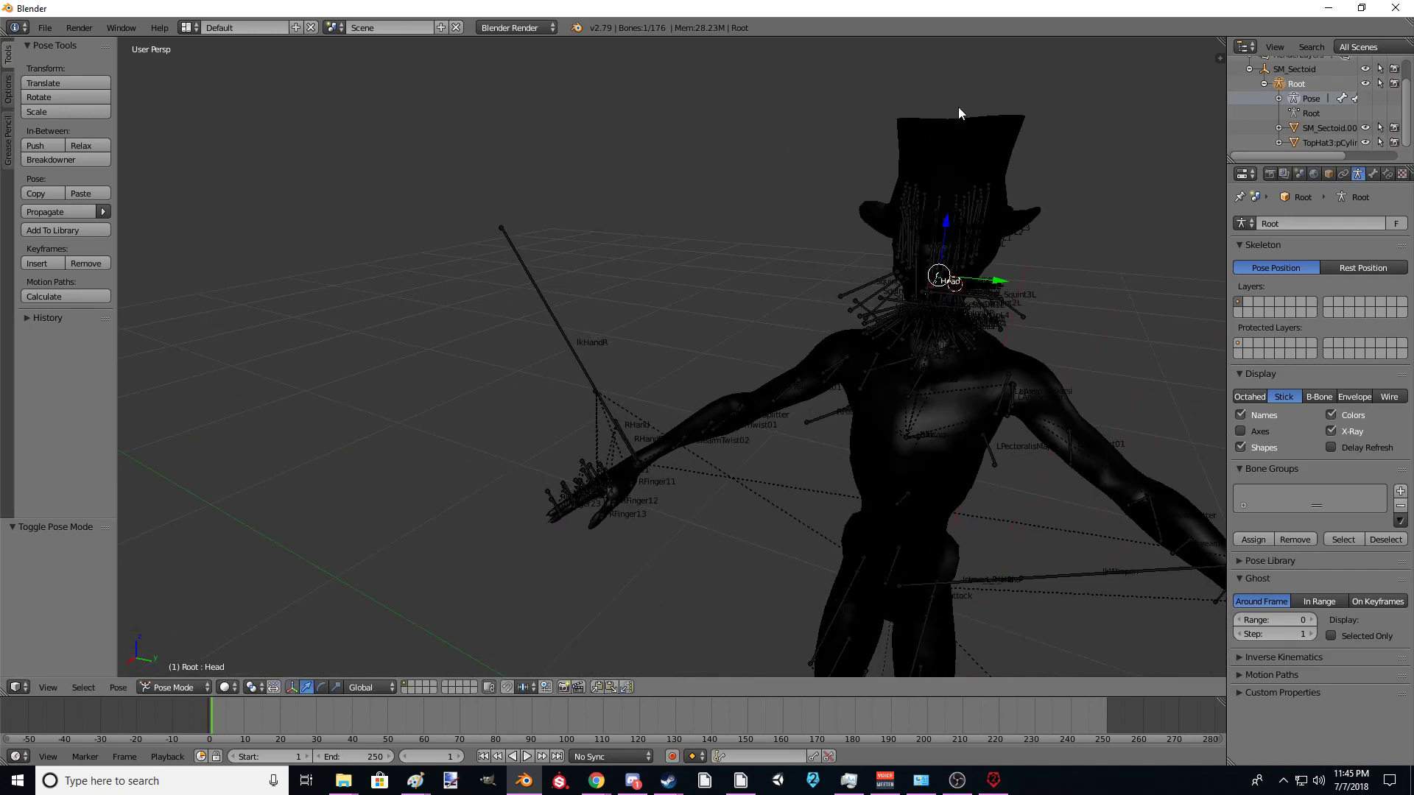
middle_drag(1045, 185, 921, 224)
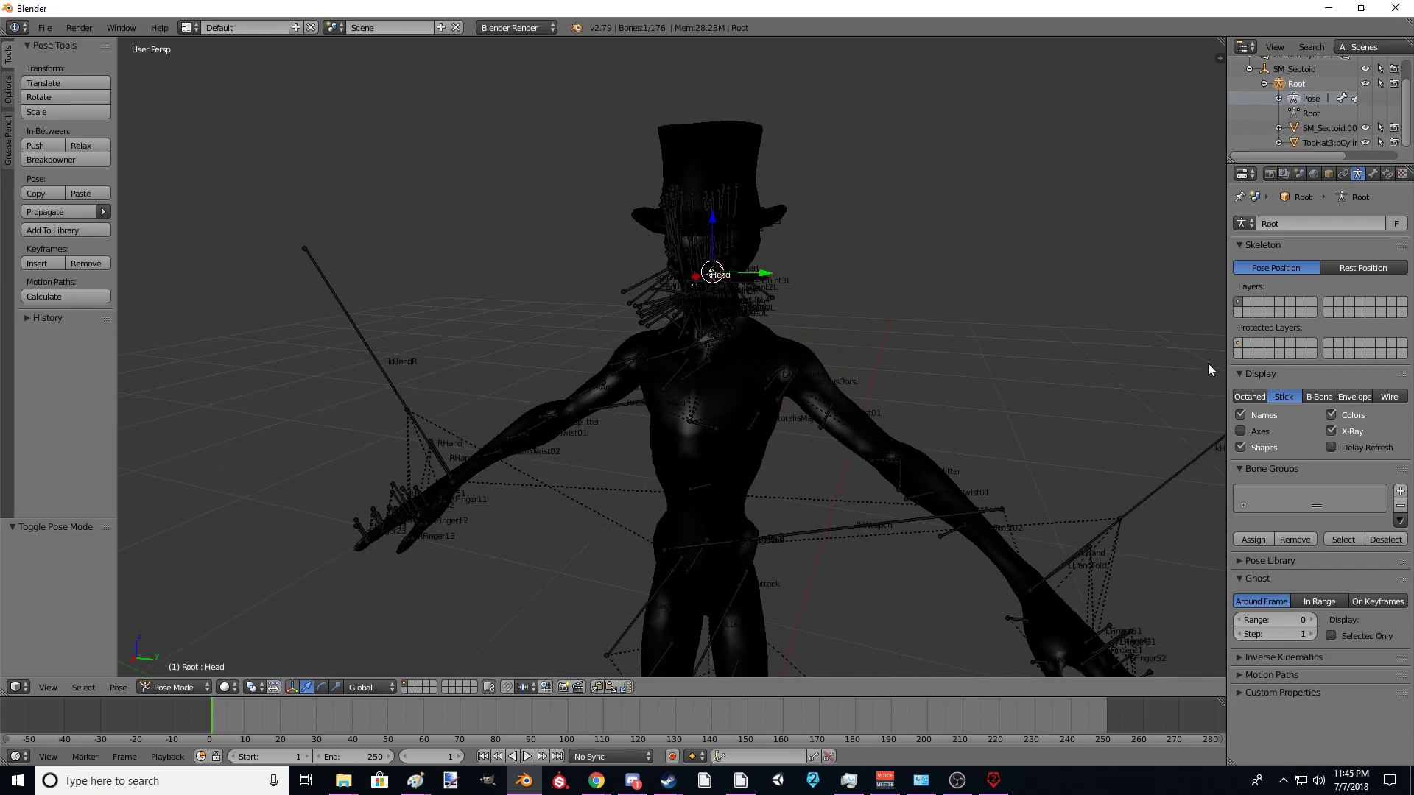
Step: Hide the Root armature and select the top hat to inspect its Head weights from several sides
click(1363, 85)
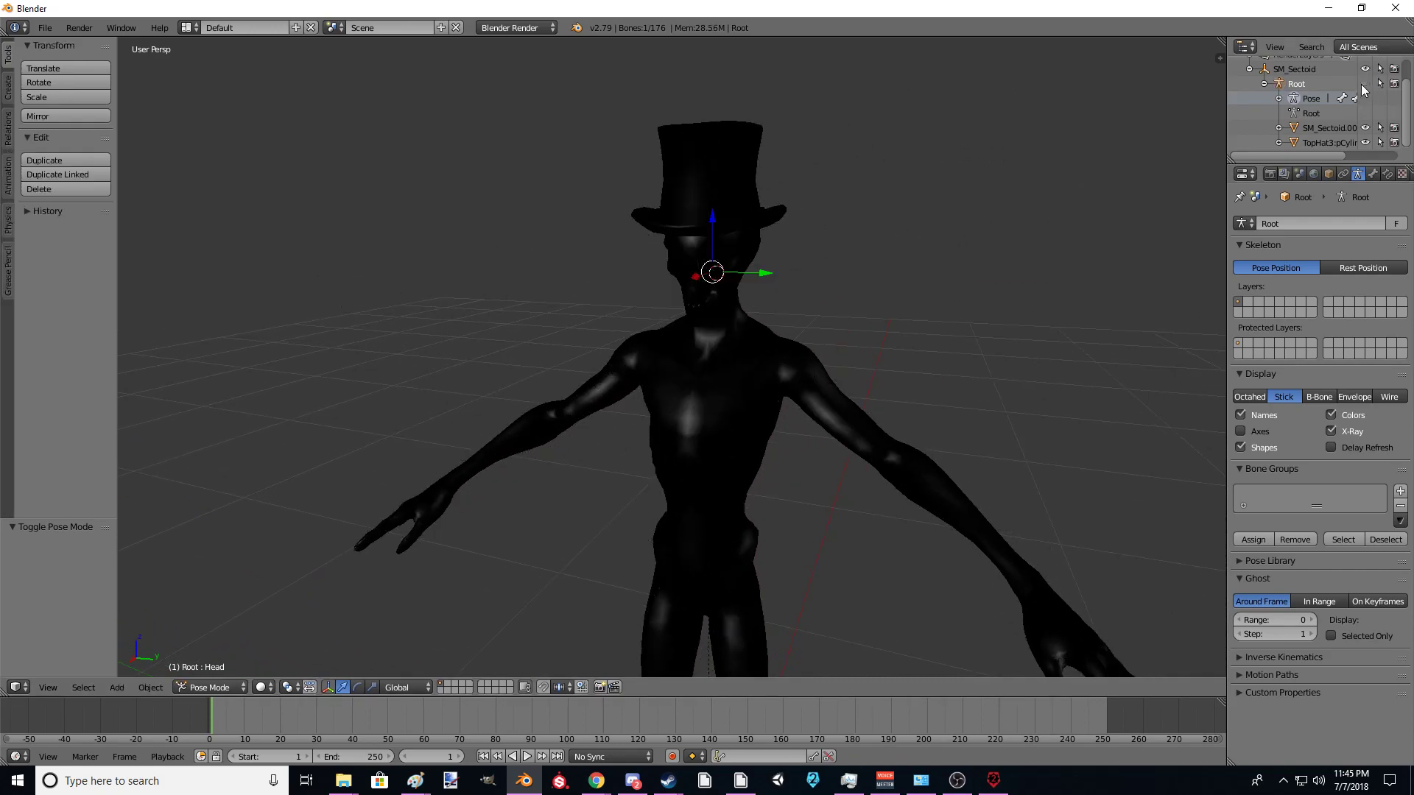
middle_drag(950, 238, 957, 274)
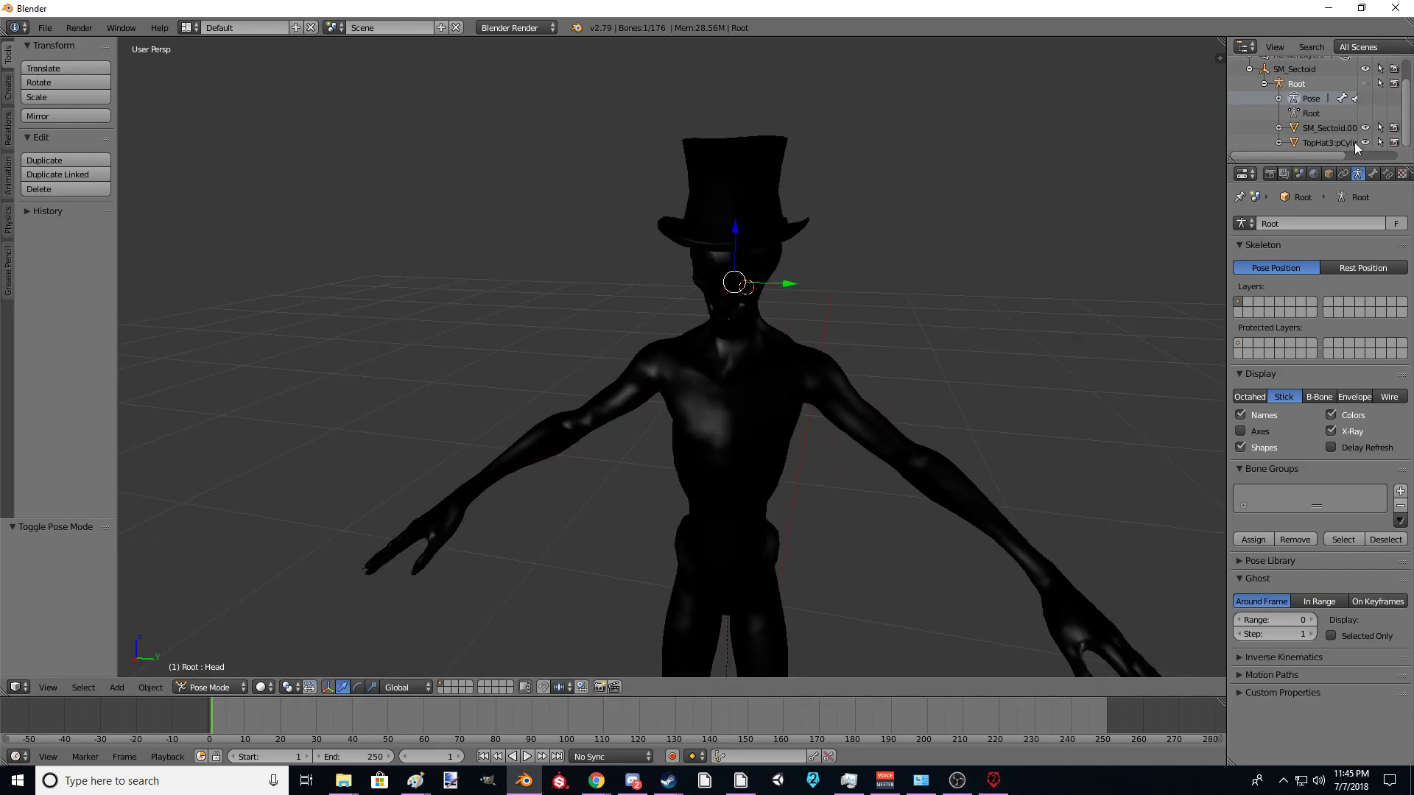
click(1335, 143)
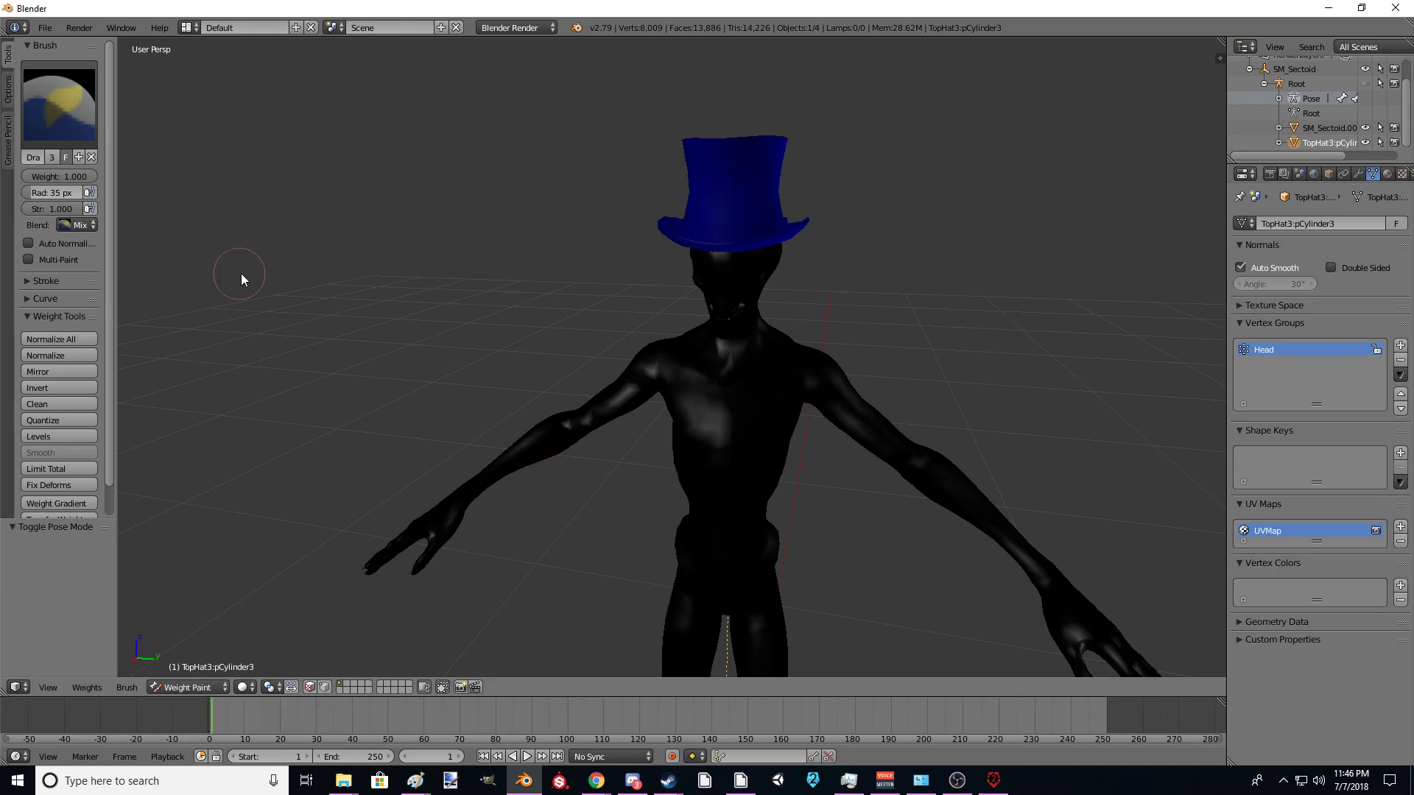
middle_drag(242, 277, 281, 312)
middle_drag(410, 469, 642, 525)
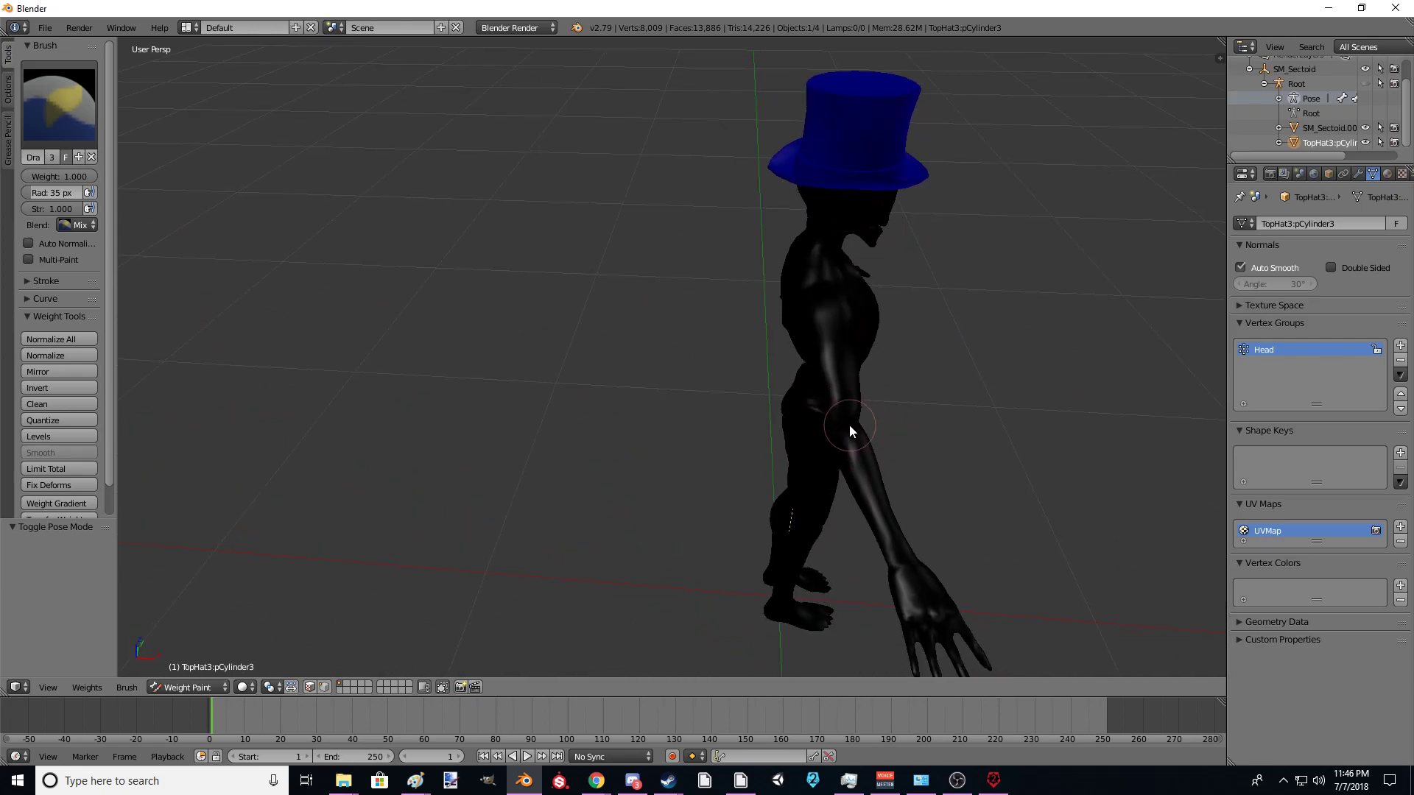
middle_drag(943, 421, 964, 445)
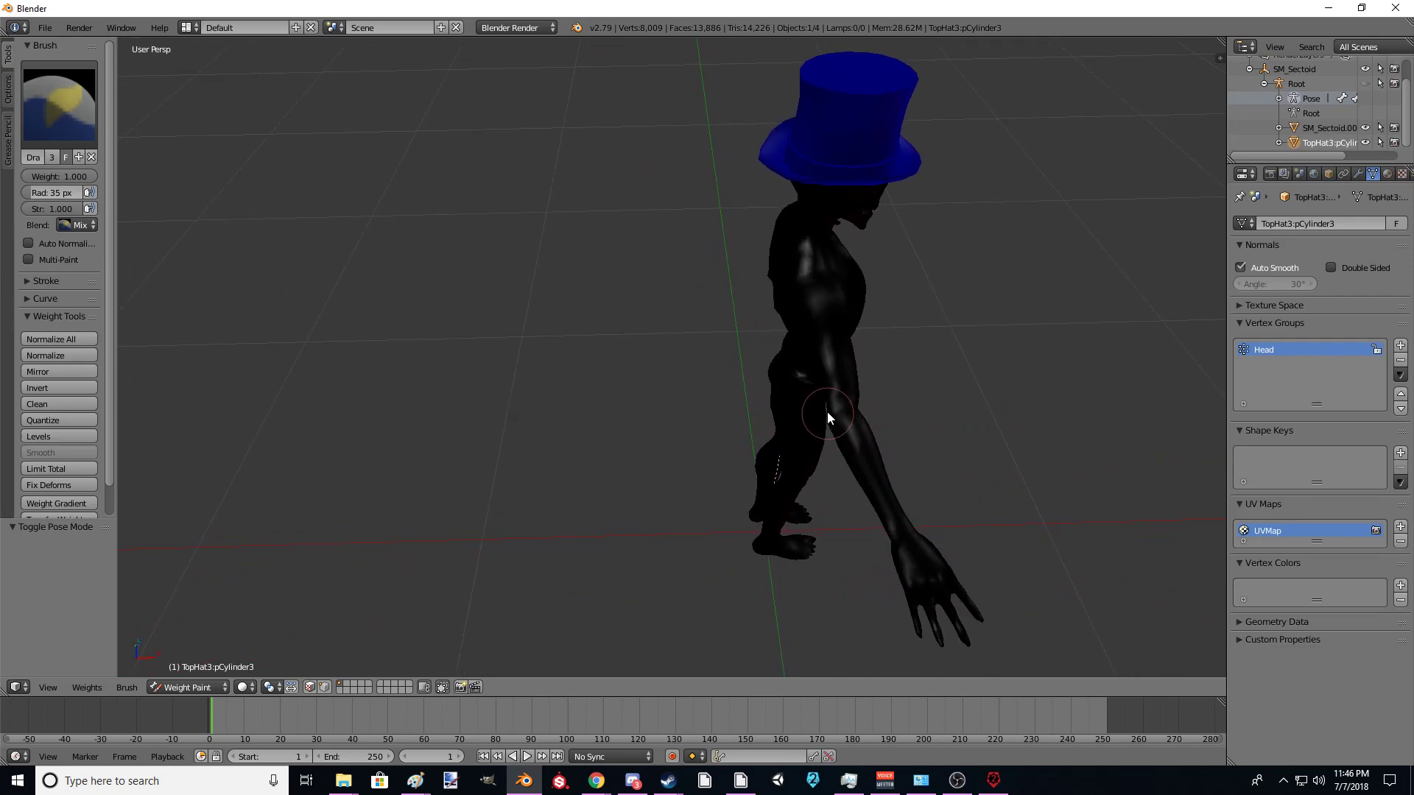
middle_drag(921, 355, 615, 288)
middle_drag(537, 351, 784, 262)
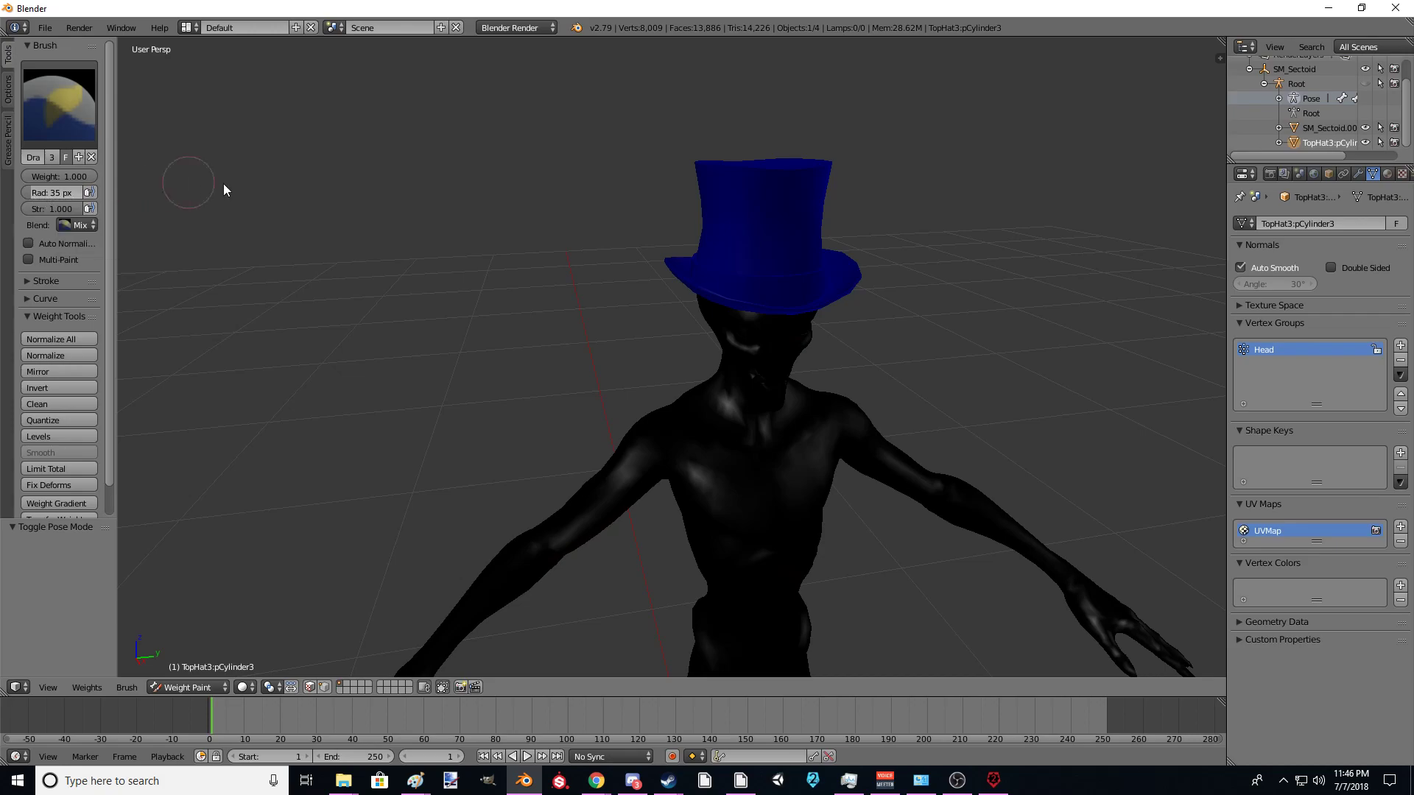
Step: Paint Head weight 1.000 onto part of the top hat's front using the Mix blend mode, and check the strokes from several sides
click(86, 225)
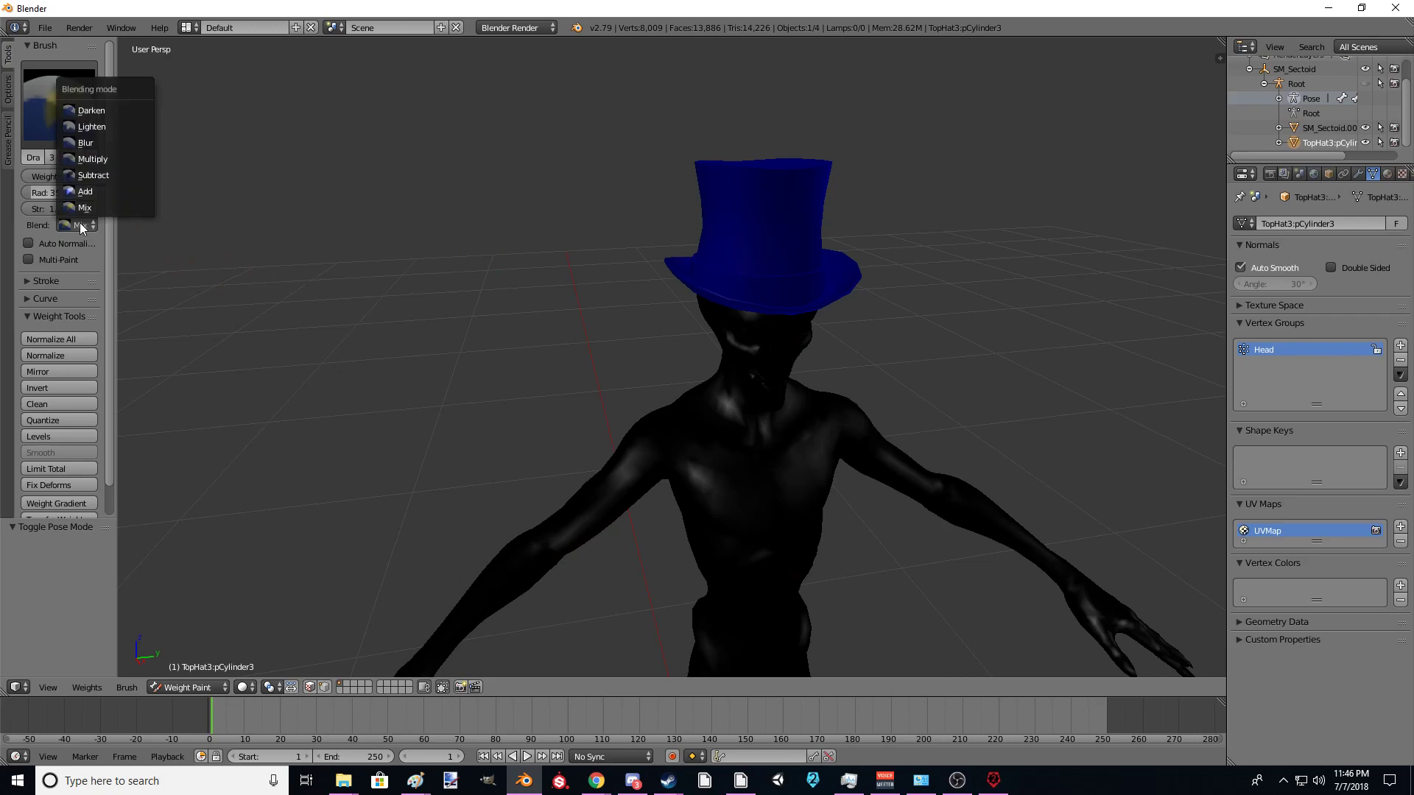
click(72, 208)
mouse_move(767, 236)
mouse_down()
mouse_move(727, 233)
mouse_move(777, 249)
mouse_up()
mouse_move(797, 348)
middle_down()
mouse_move(965, 284)
mouse_move(912, 284)
mouse_move(985, 303)
mouse_move(775, 243)
middle_up()
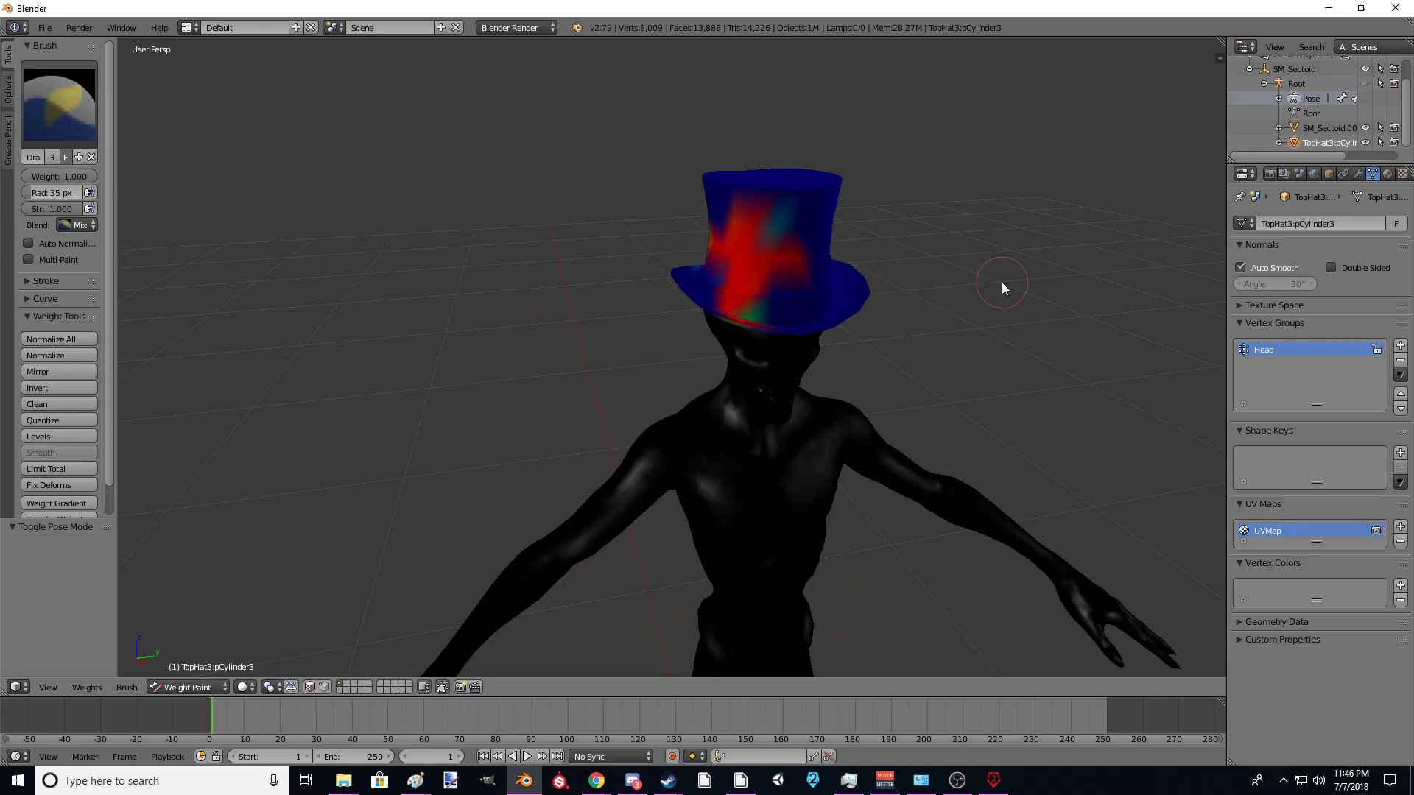
middle_drag(1004, 281, 962, 275)
mouse_move(886, 338)
middle_down()
mouse_move(1060, 347)
mouse_move(965, 342)
mouse_move(837, 232)
middle_up()
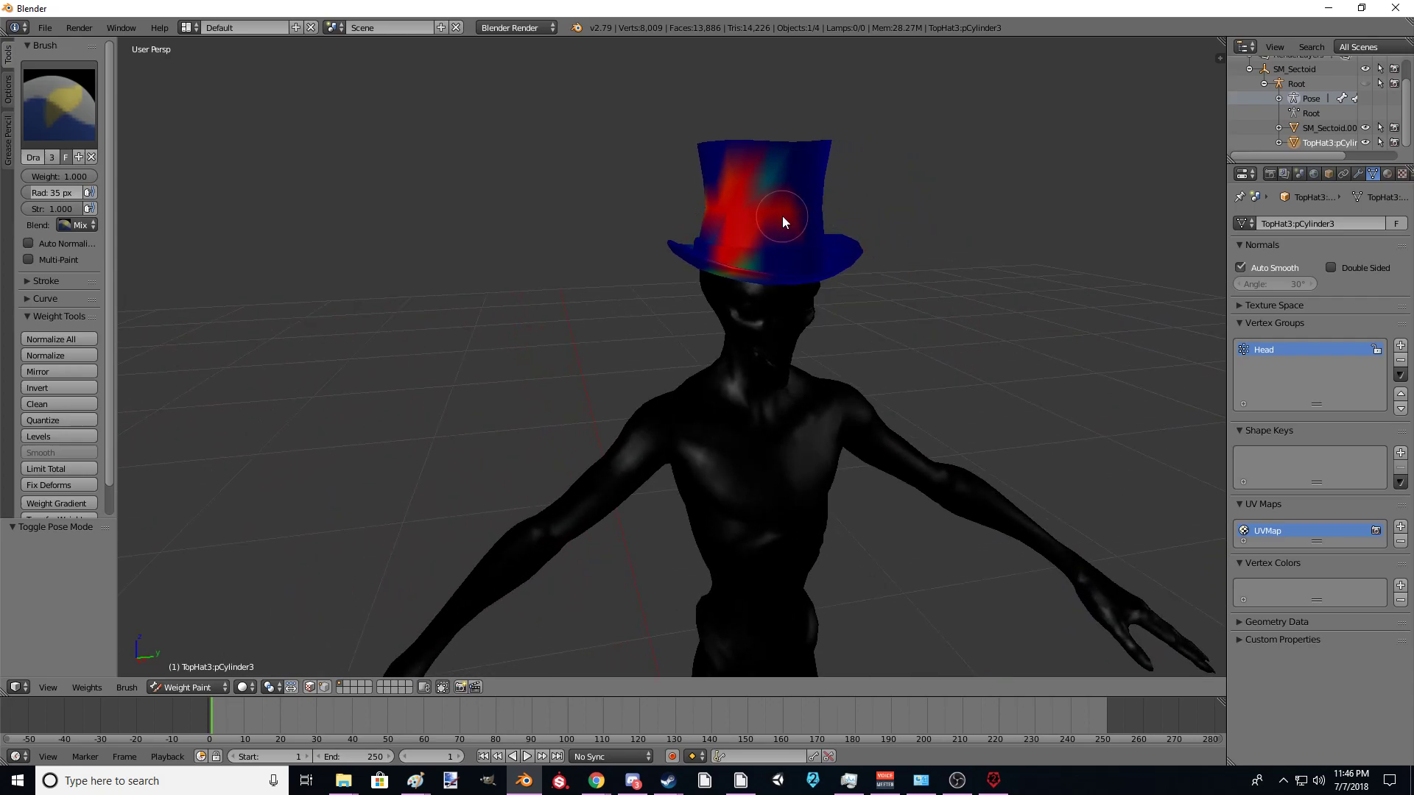
mouse_move(1009, 290)
middle_down()
mouse_move(969, 278)
mouse_move(1130, 284)
mouse_move(1034, 257)
mouse_move(554, 395)
middle_up()
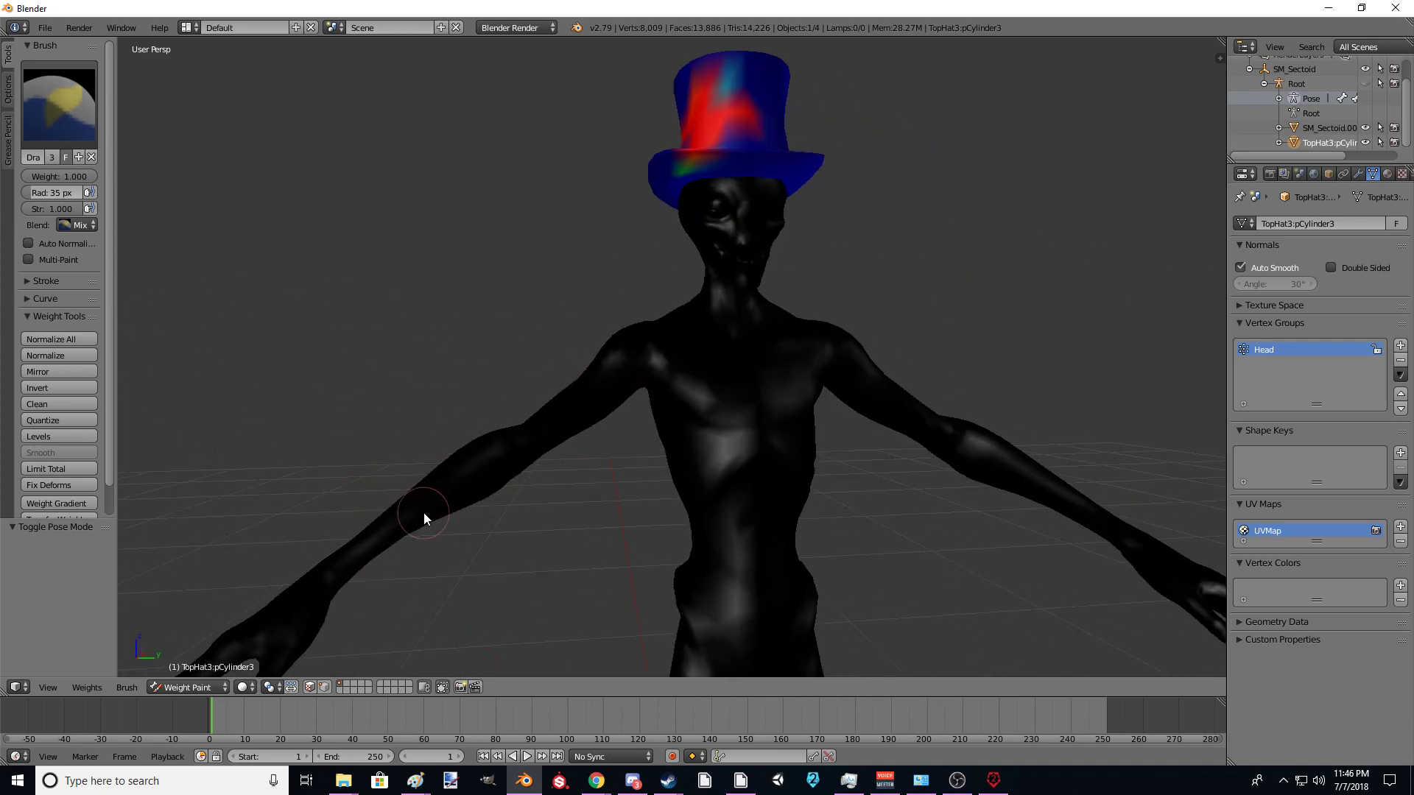
mouse_move(381, 542)
middle_down()
mouse_move(489, 584)
mouse_move(591, 595)
middle_up()
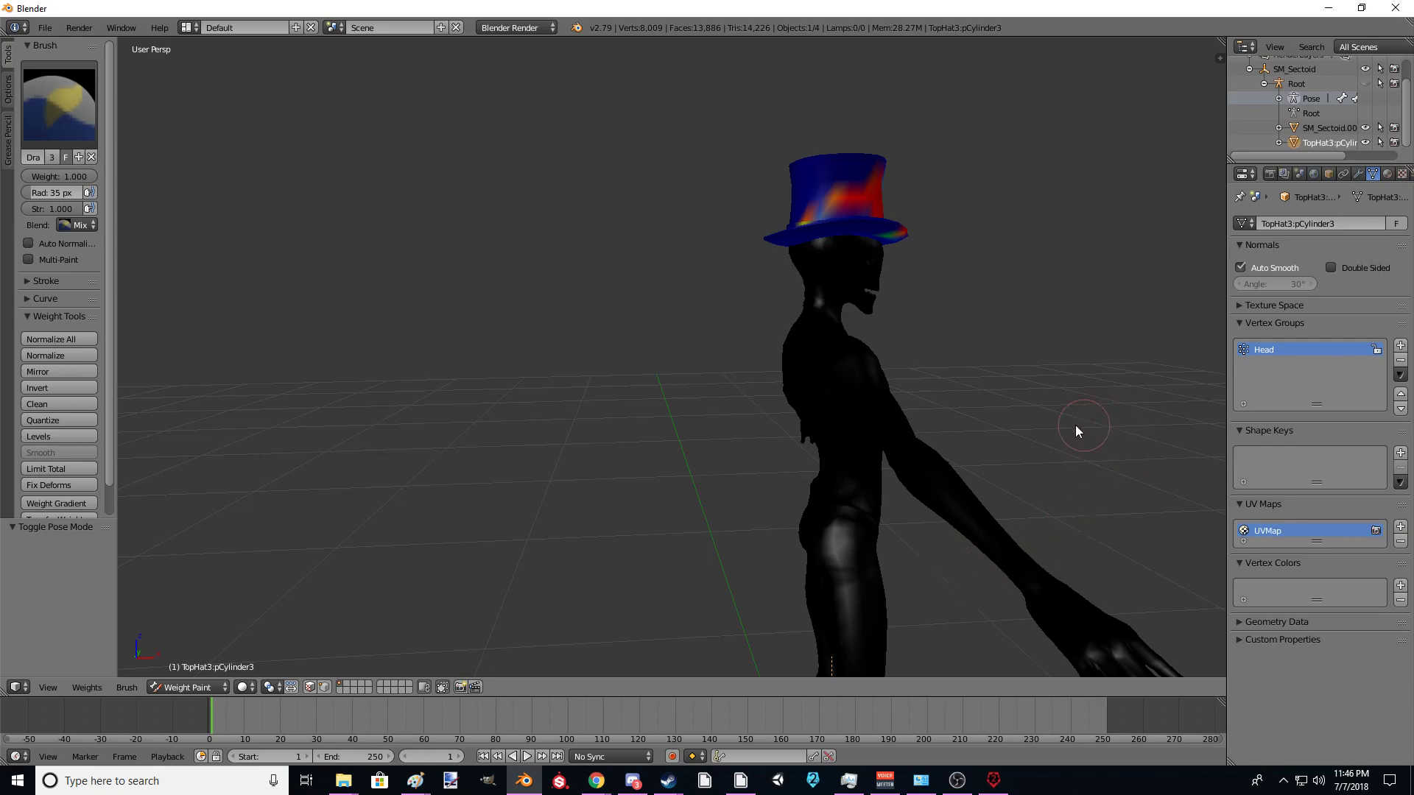
middle_drag(1082, 426, 908, 440)
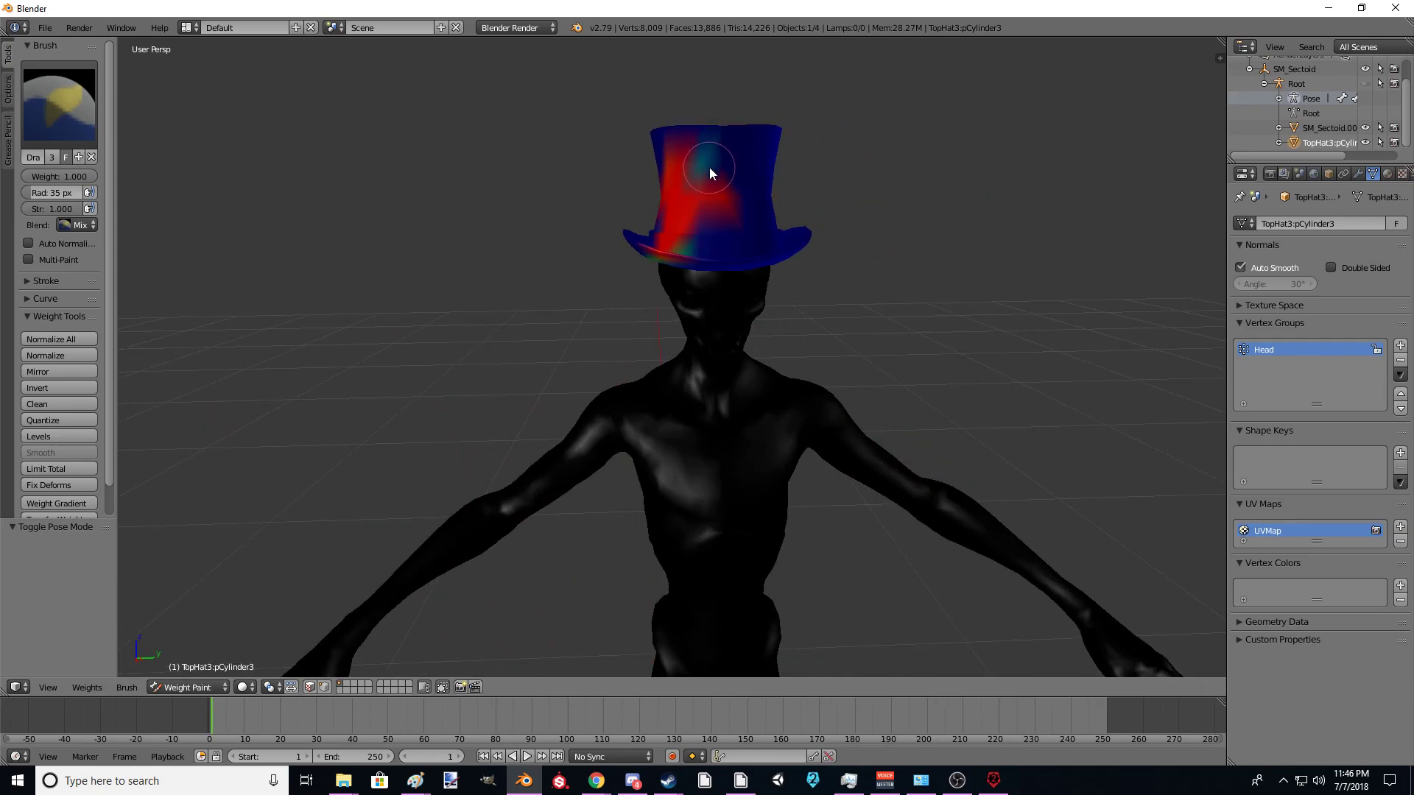
Step: Paint the rest of the top hat's front with full Head weight and inspect its crown and back, also in wireframe
mouse_move(696, 181)
mouse_down()
mouse_move(786, 143)
mouse_move(701, 127)
mouse_move(805, 152)
mouse_move(743, 218)
mouse_move(731, 254)
mouse_move(657, 259)
mouse_up()
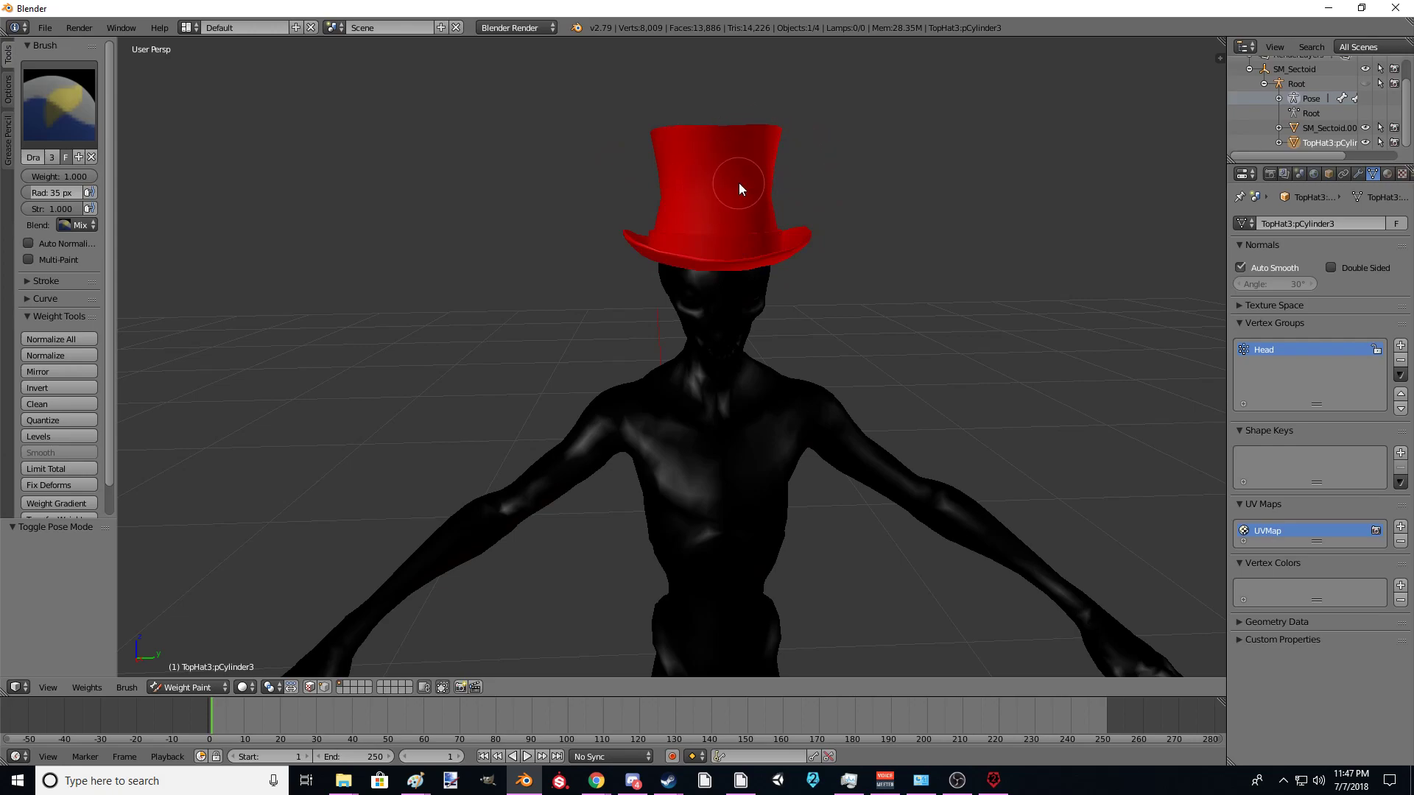
middle_drag(937, 183, 813, 280)
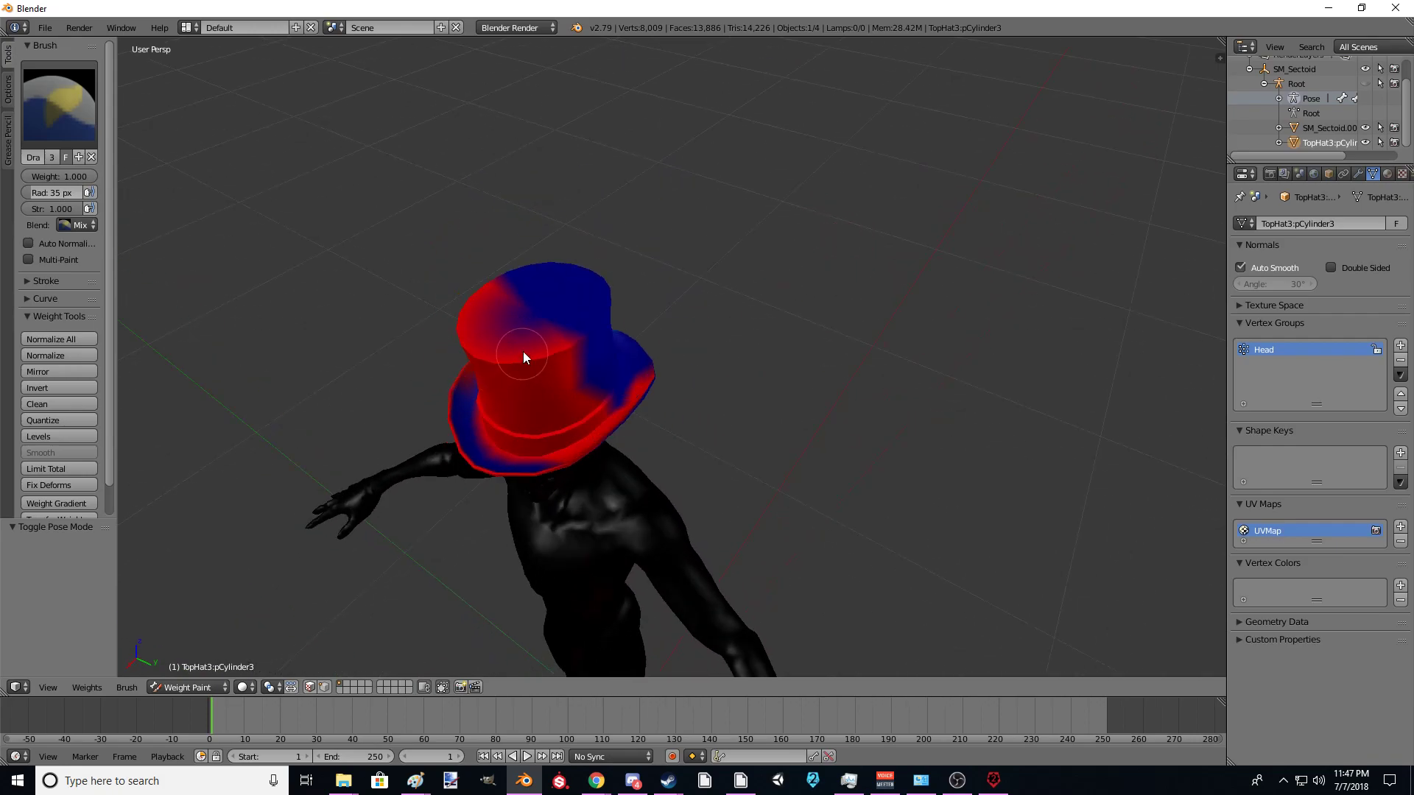
key(z)
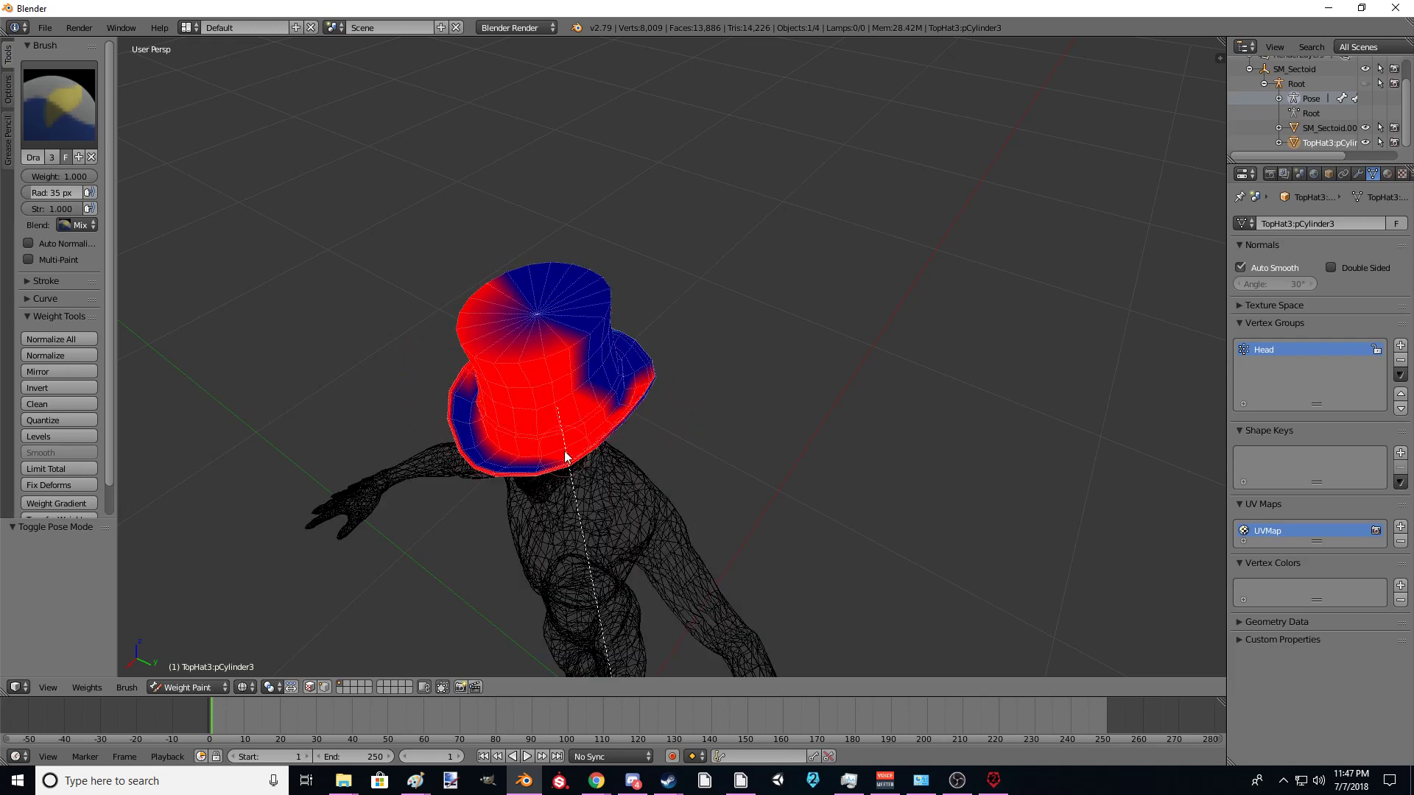
mouse_move(793, 441)
middle_down()
mouse_move(876, 359)
mouse_move(873, 335)
mouse_move(882, 363)
mouse_move(928, 283)
mouse_move(915, 294)
middle_up()
key(z)
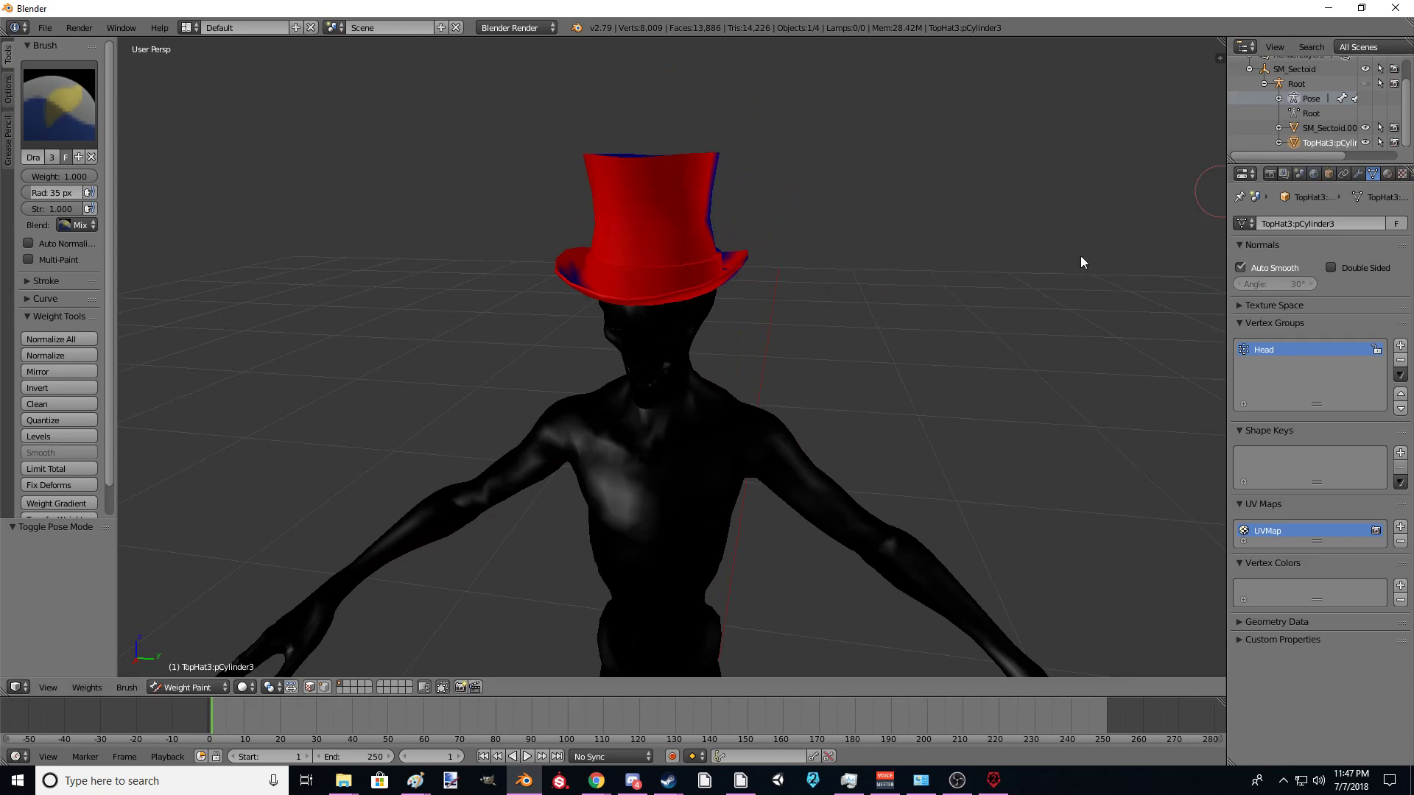
Step: Switch the top hat to Edit Mode and show the model in wireframe
click(190, 688)
click(186, 654)
middle_drag(426, 375, 494, 395)
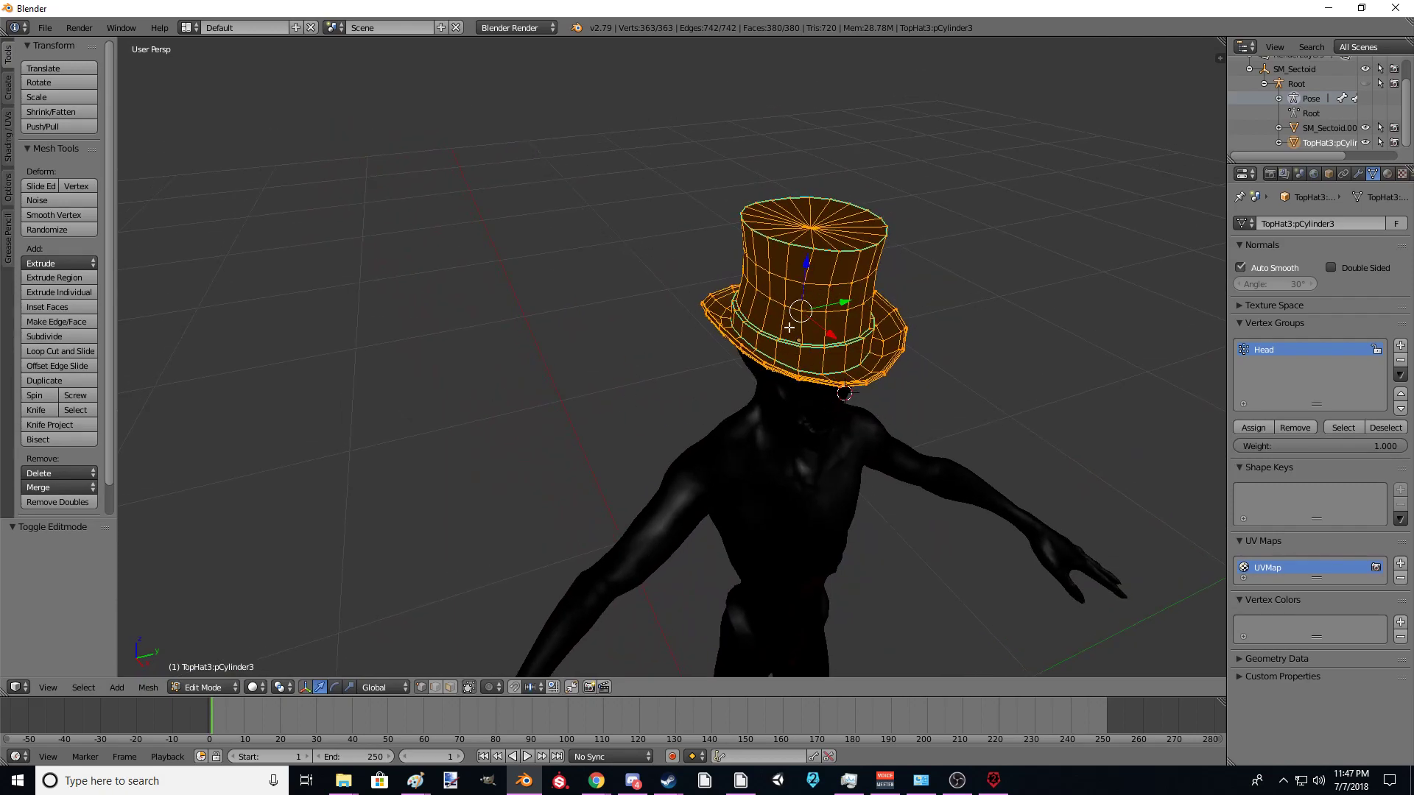
middle_drag(737, 421, 996, 406)
key(z)
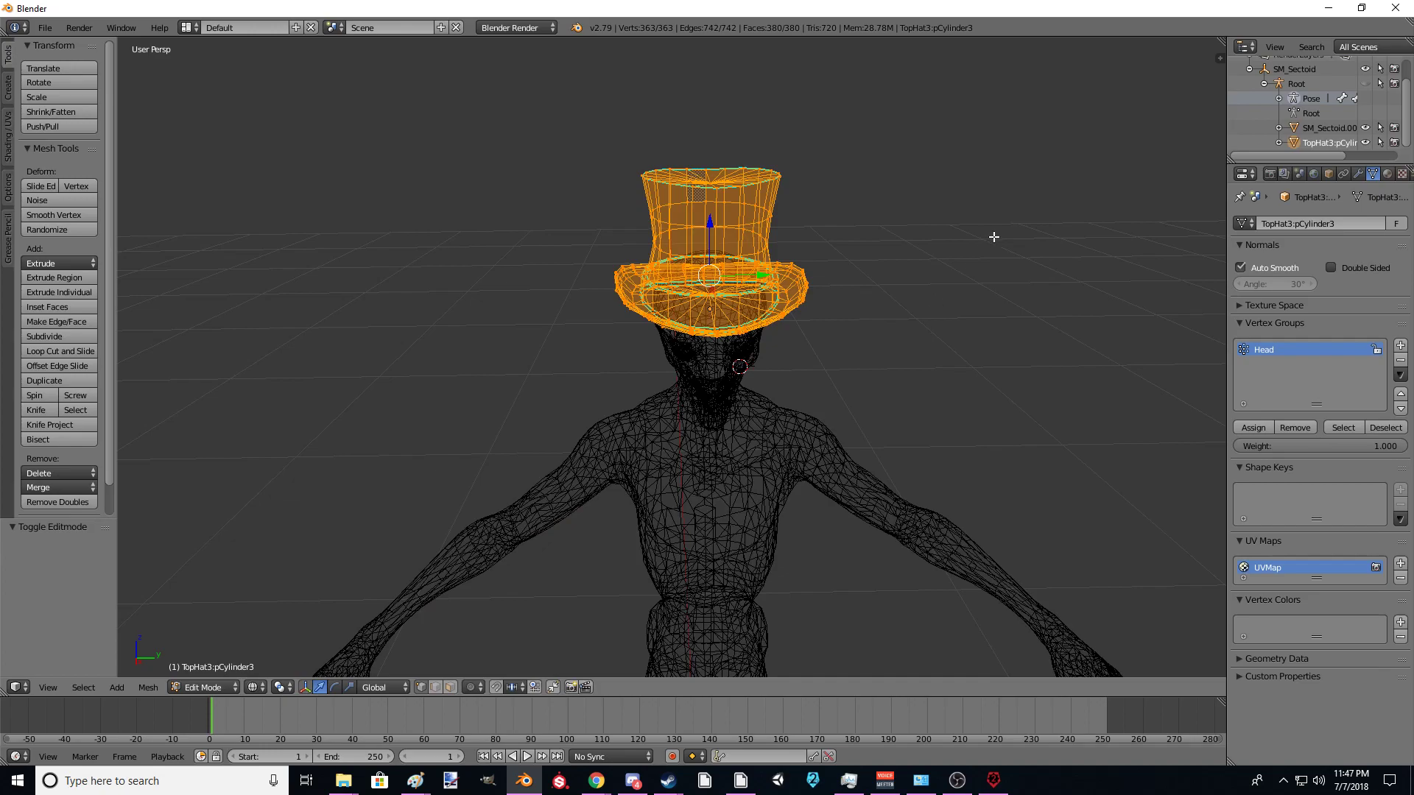
Step: Try out circle selection on the top hat and reduce the selection to a single brim vertex
key(c)
scroll(855, 255, down, 6)
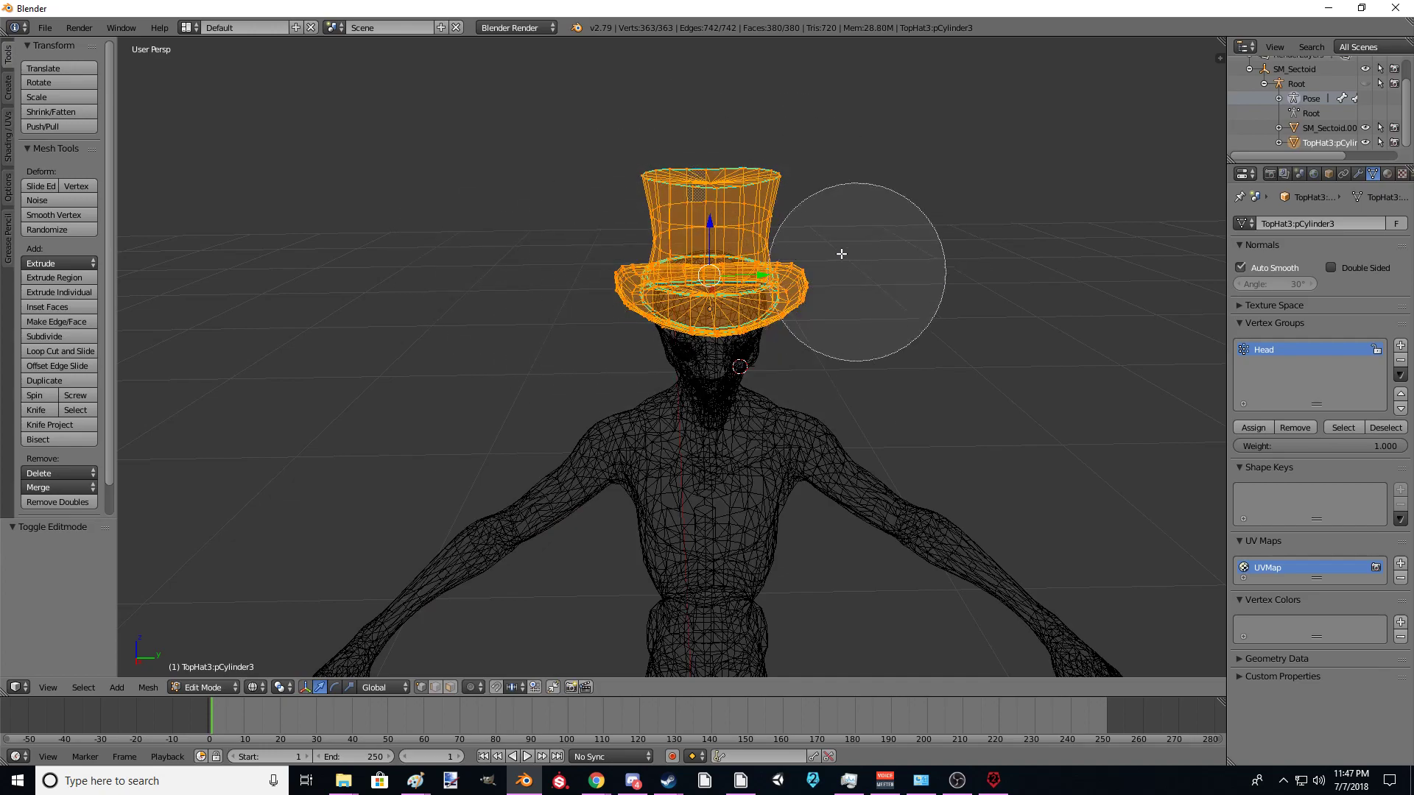
right_click(764, 307)
right_click(736, 310)
middle_drag(826, 322, 880, 312)
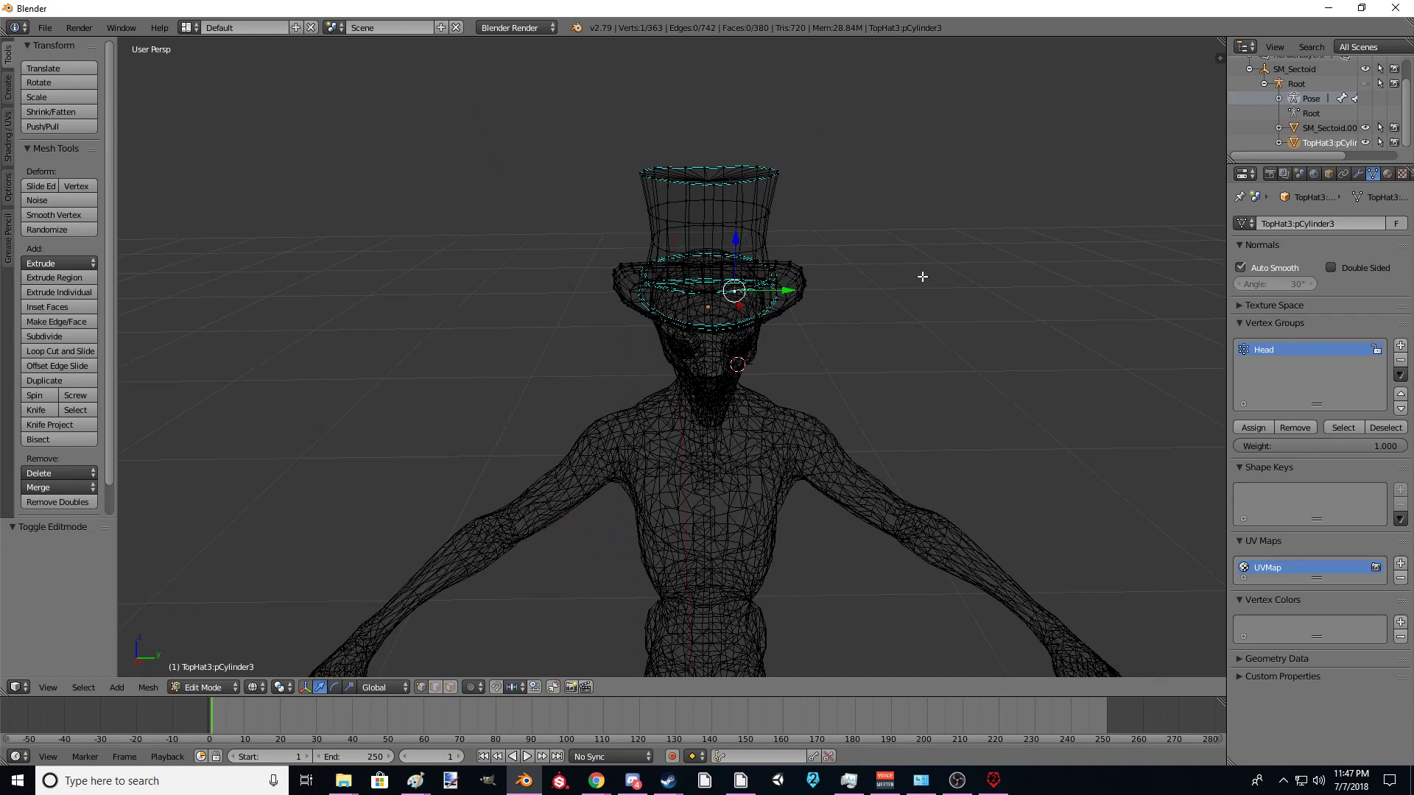
Step: Circle-select every vertex of the top hat and assign them to the Head vertex group with weight 1.000
key(c)
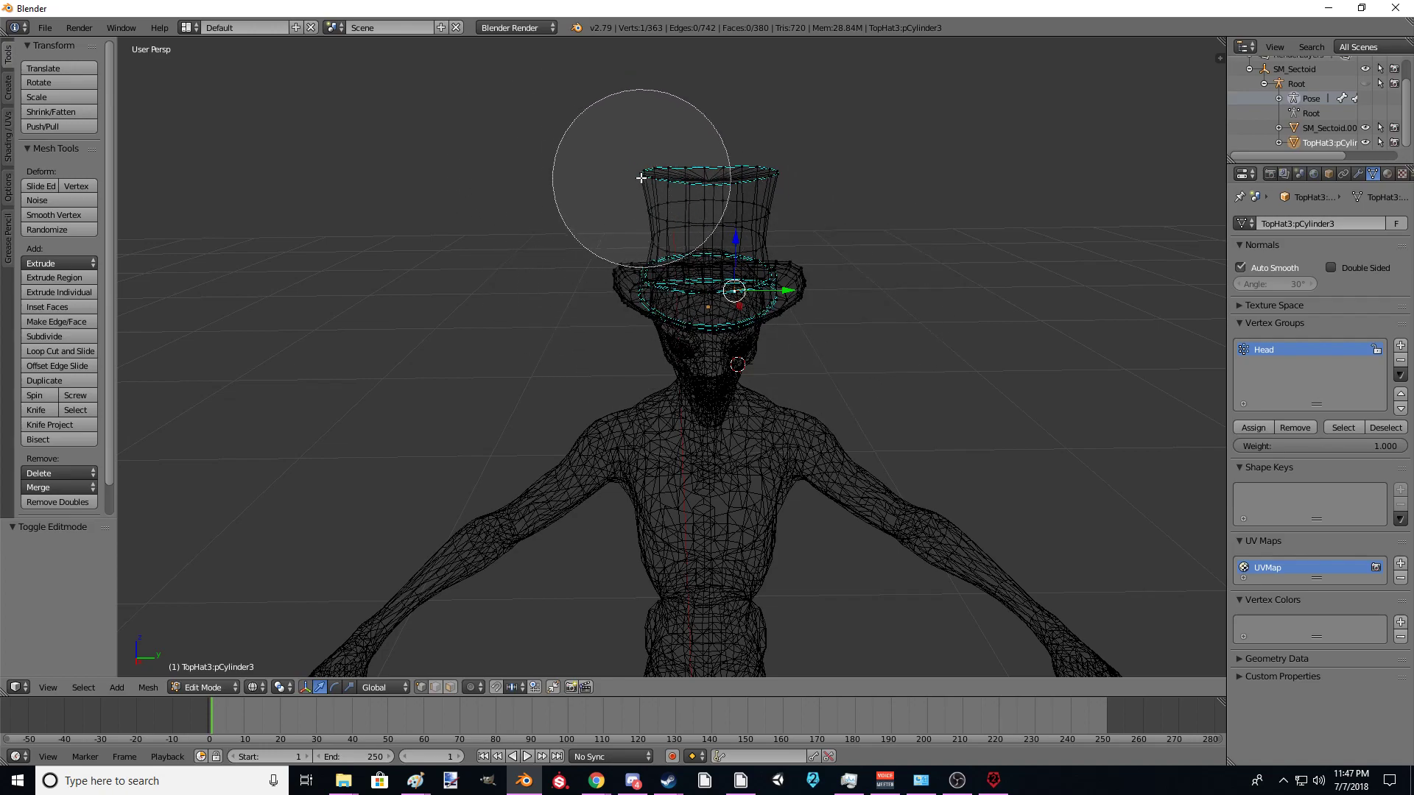
mouse_move(653, 203)
mouse_down()
mouse_move(775, 307)
mouse_move(670, 222)
mouse_up()
key(Escape)
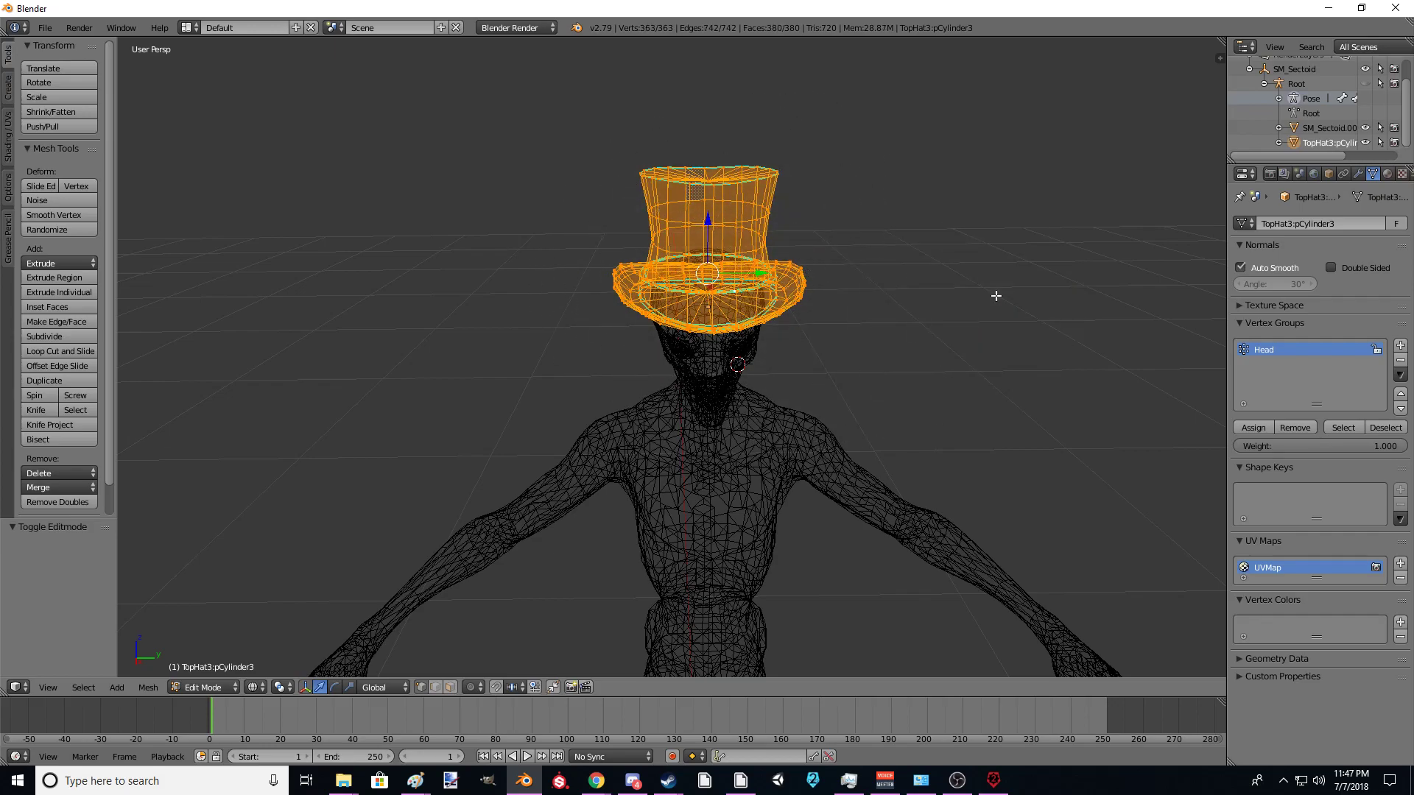
mouse_move(915, 370)
middle_down()
mouse_move(862, 360)
mouse_move(941, 345)
middle_up()
key(z)
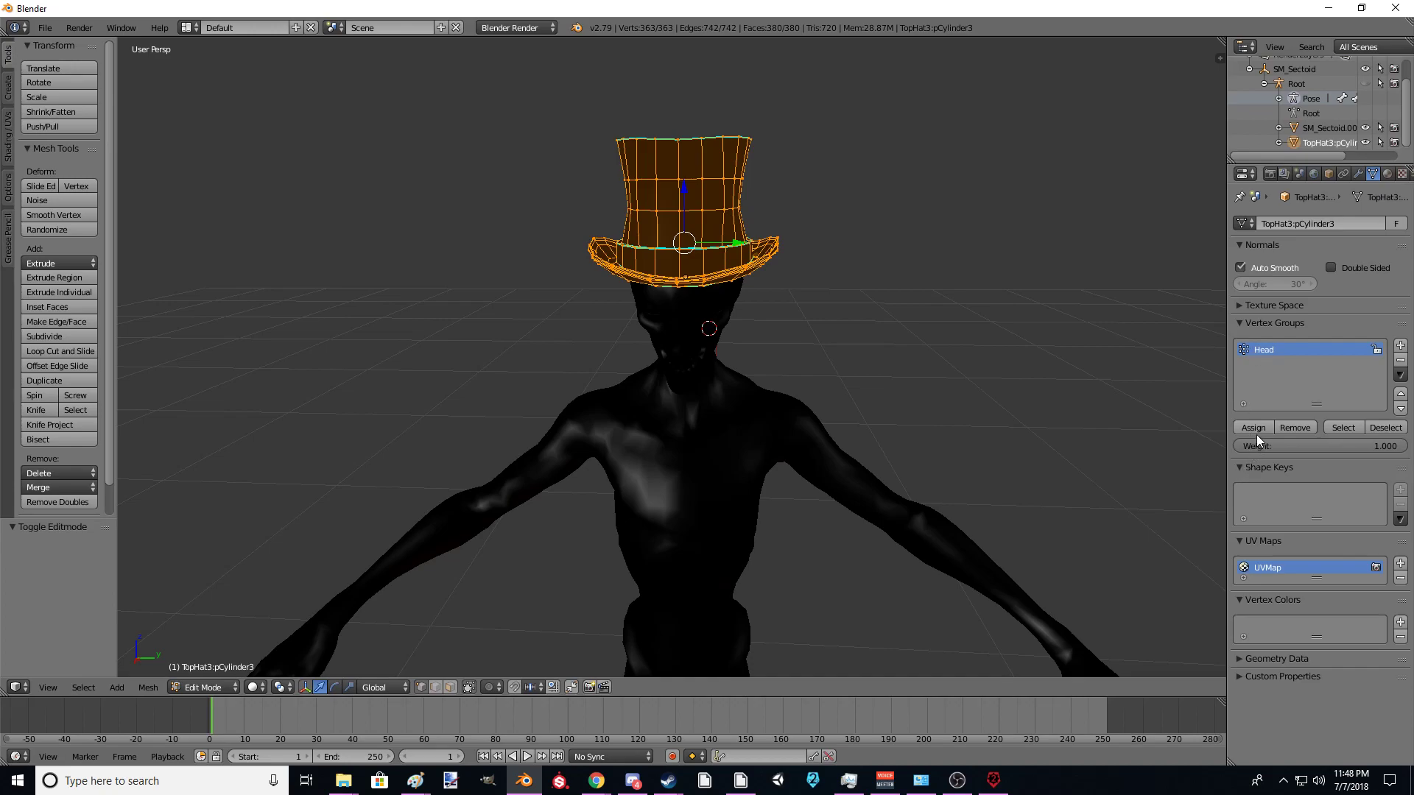
Step: Return the top hat to Weight Paint mode and check its Head weights
click(216, 687)
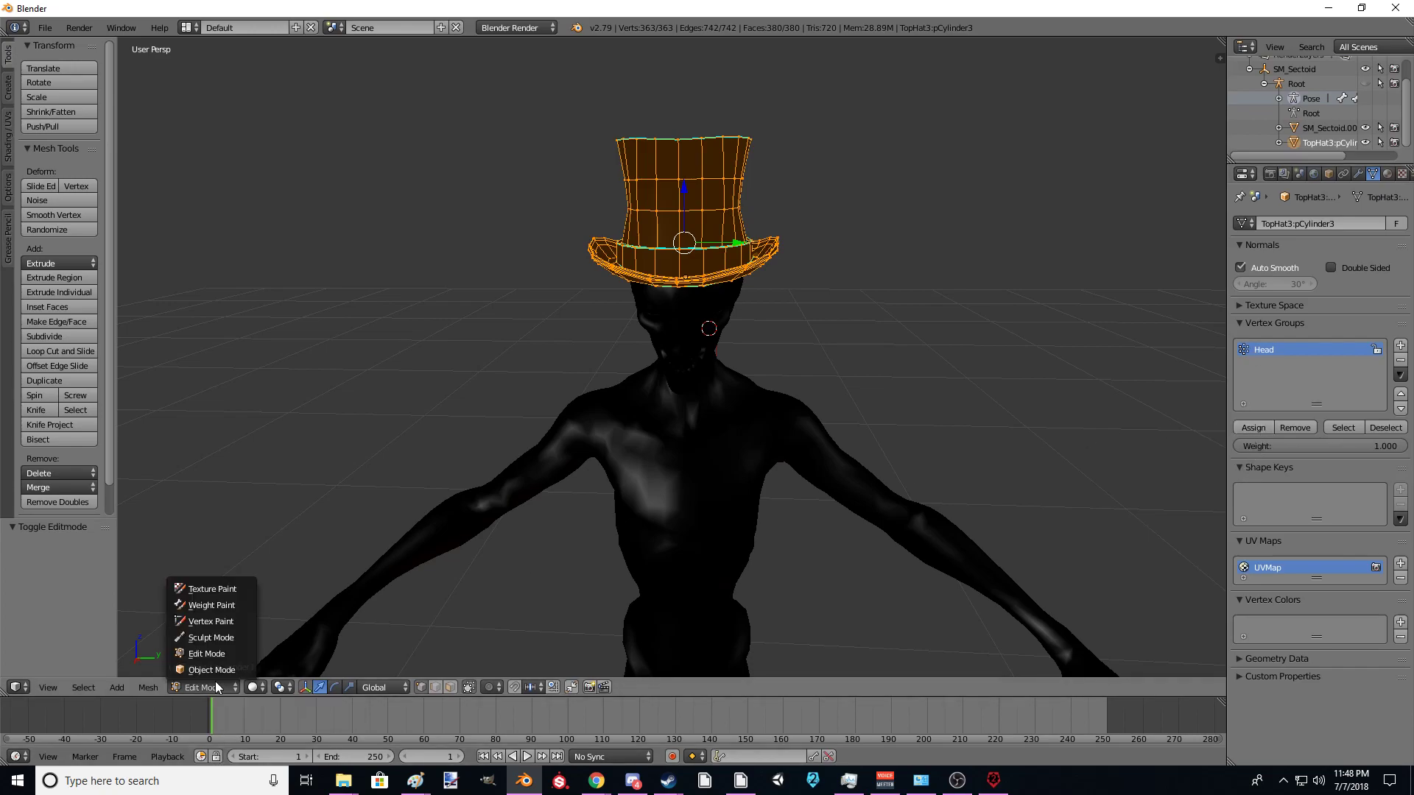
click(210, 604)
middle_drag(210, 605, 449, 360)
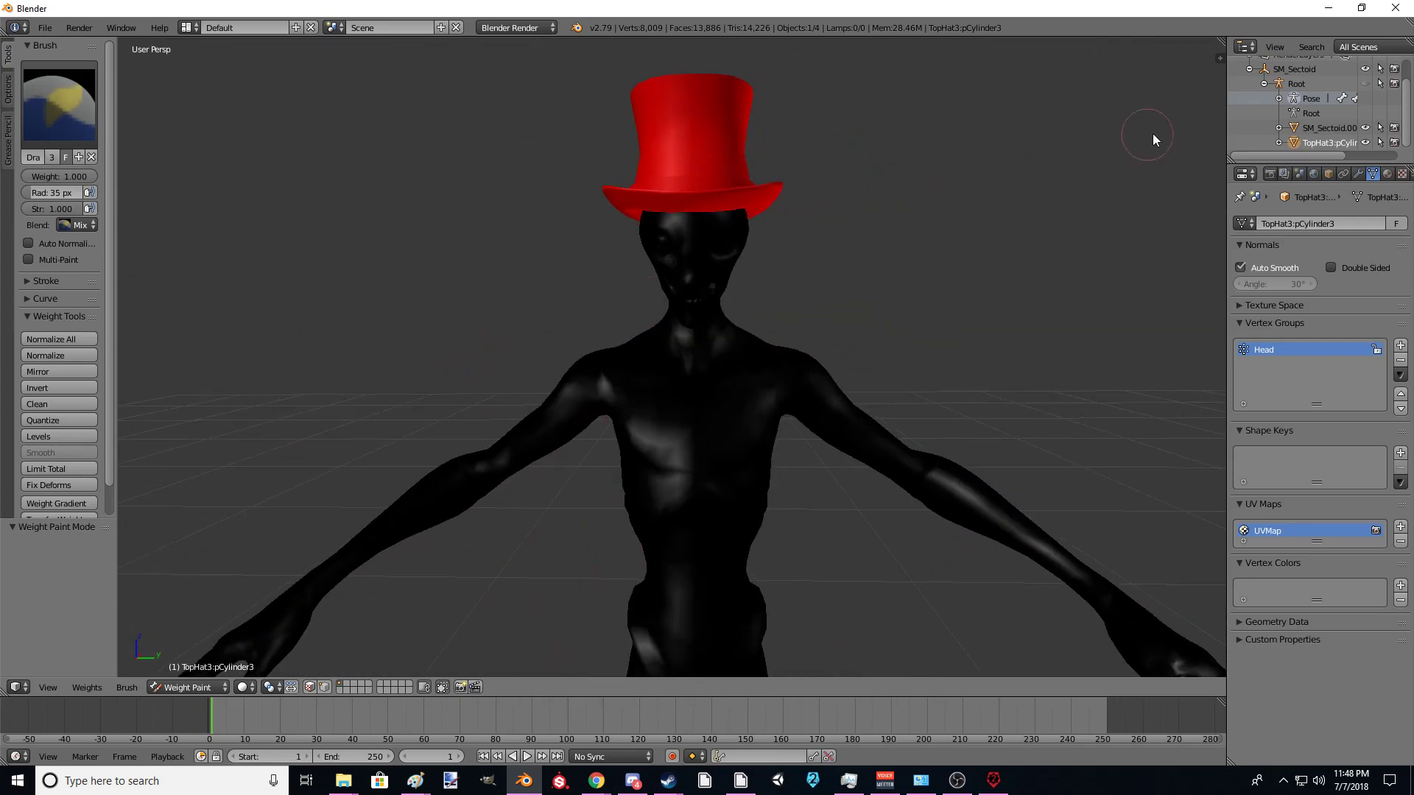
Step: Select the Root armature and test-rotate the Head bone to check whether the top hat follows
click(1294, 87)
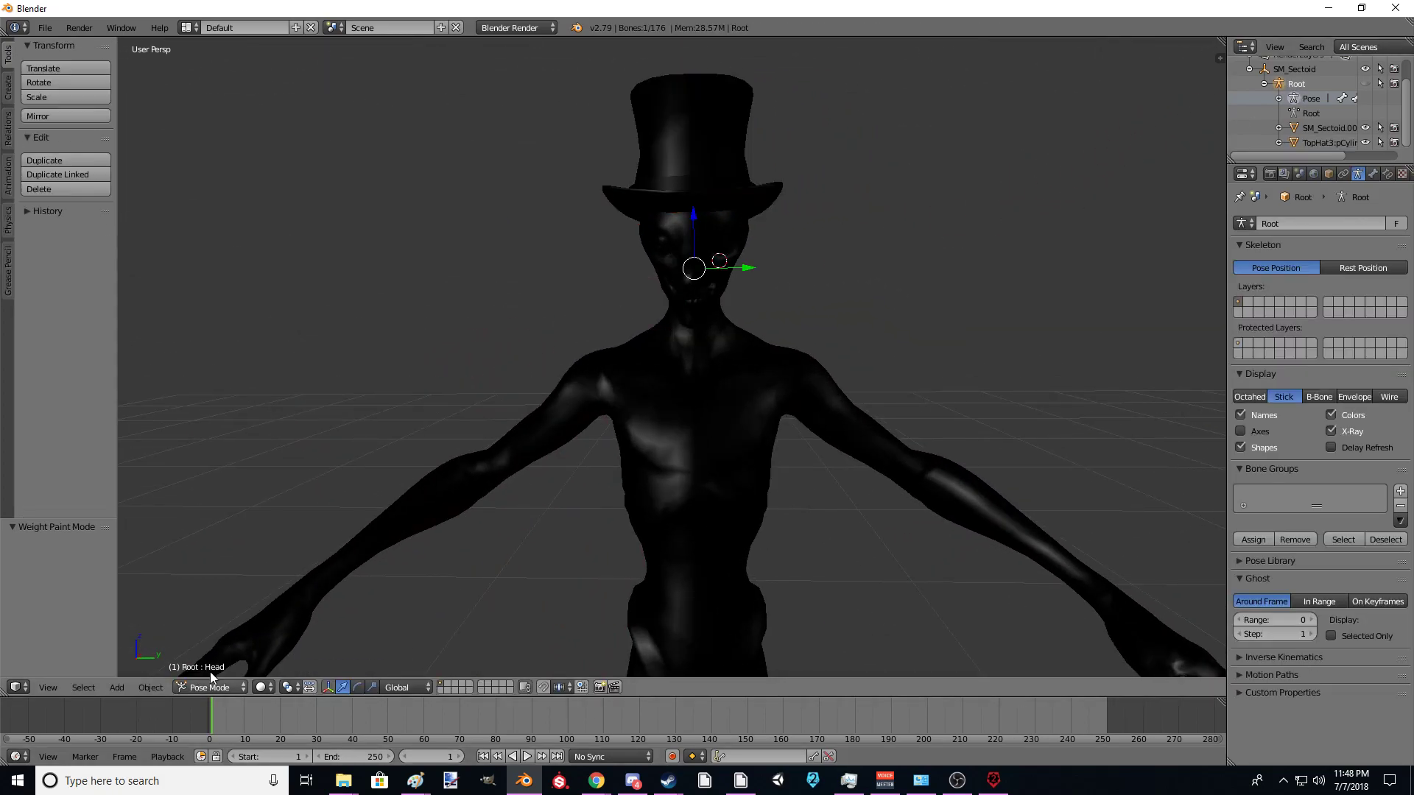
middle_drag(832, 265, 935, 268)
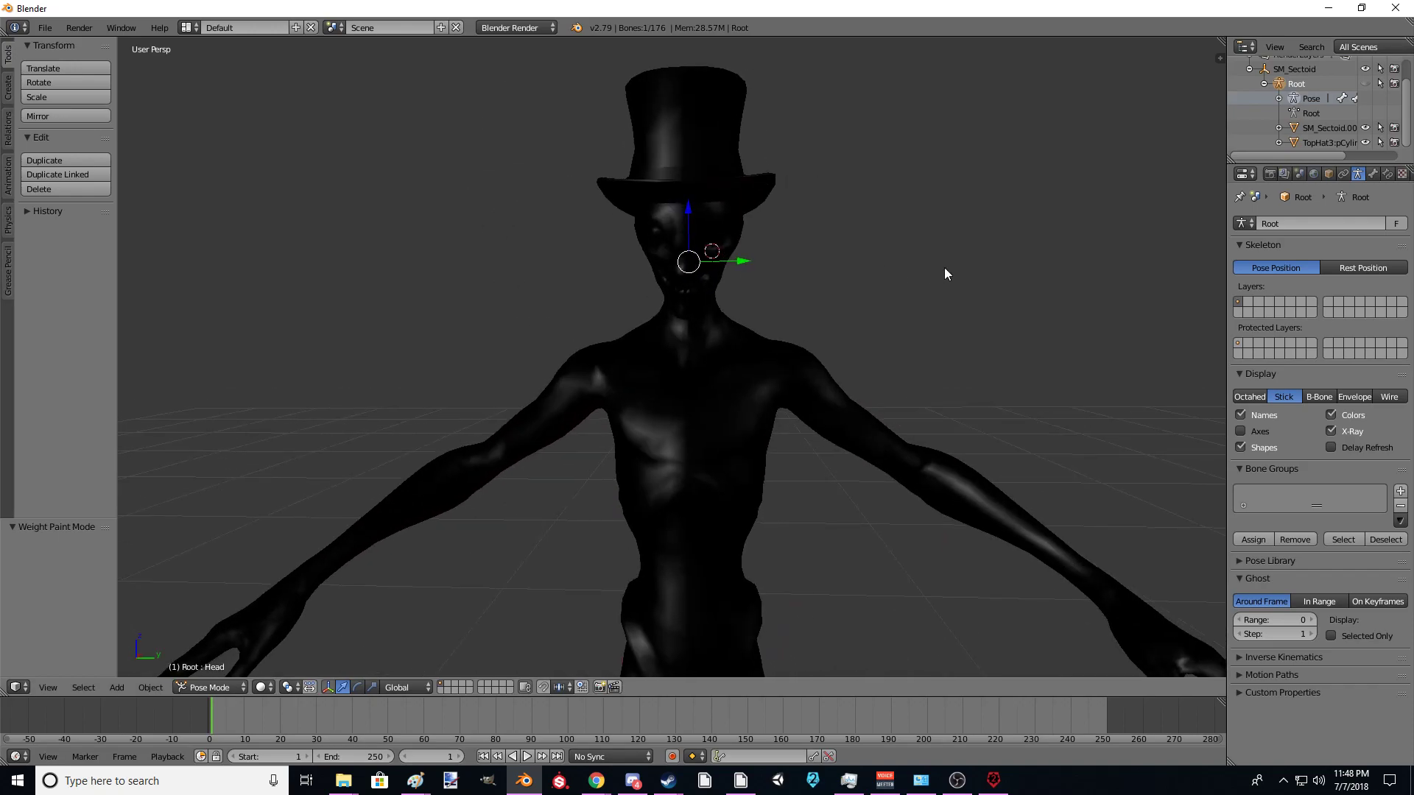
key(r)
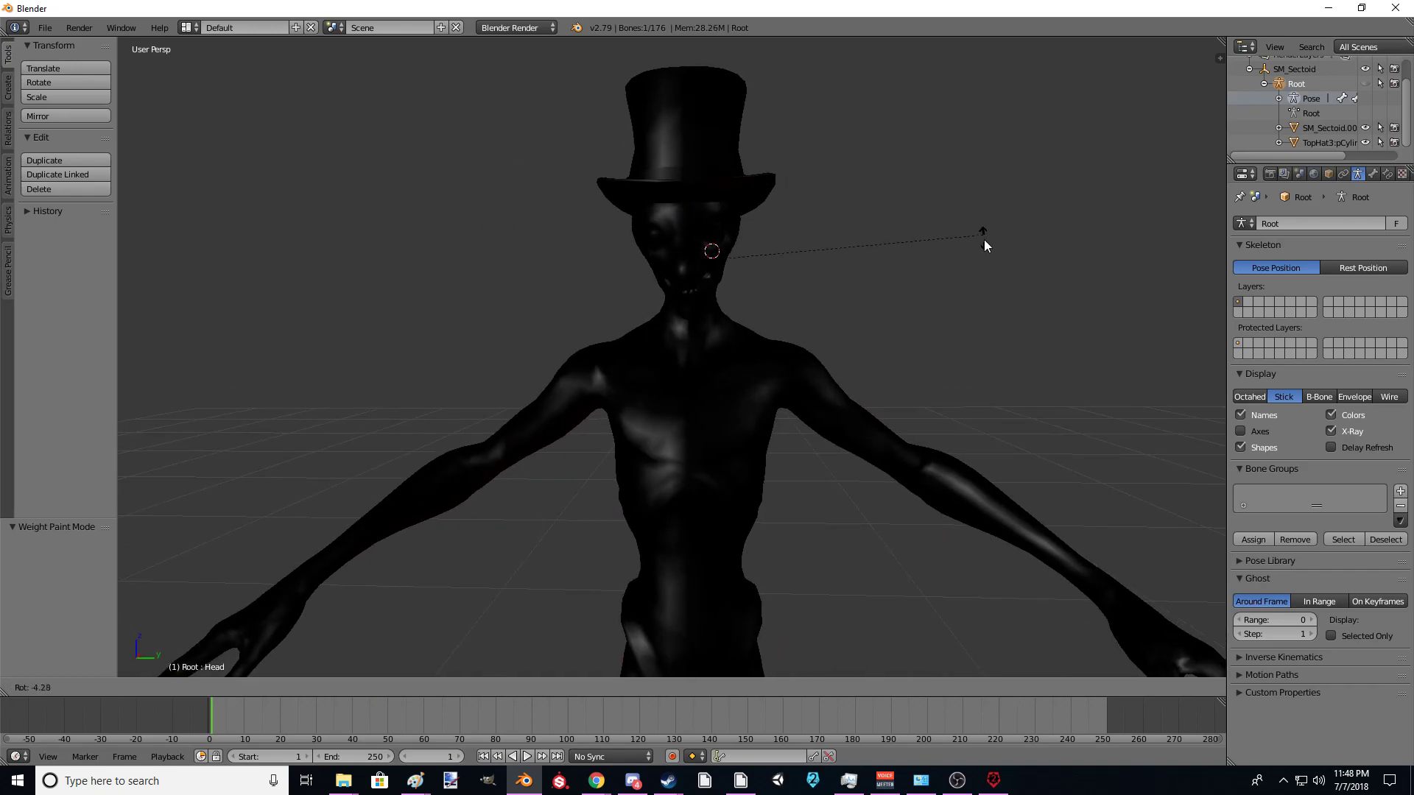
key(Escape)
Step: Compare the Head weights of the Sectoid body mesh with those of the top hat by switching between the two objects
click(1323, 143)
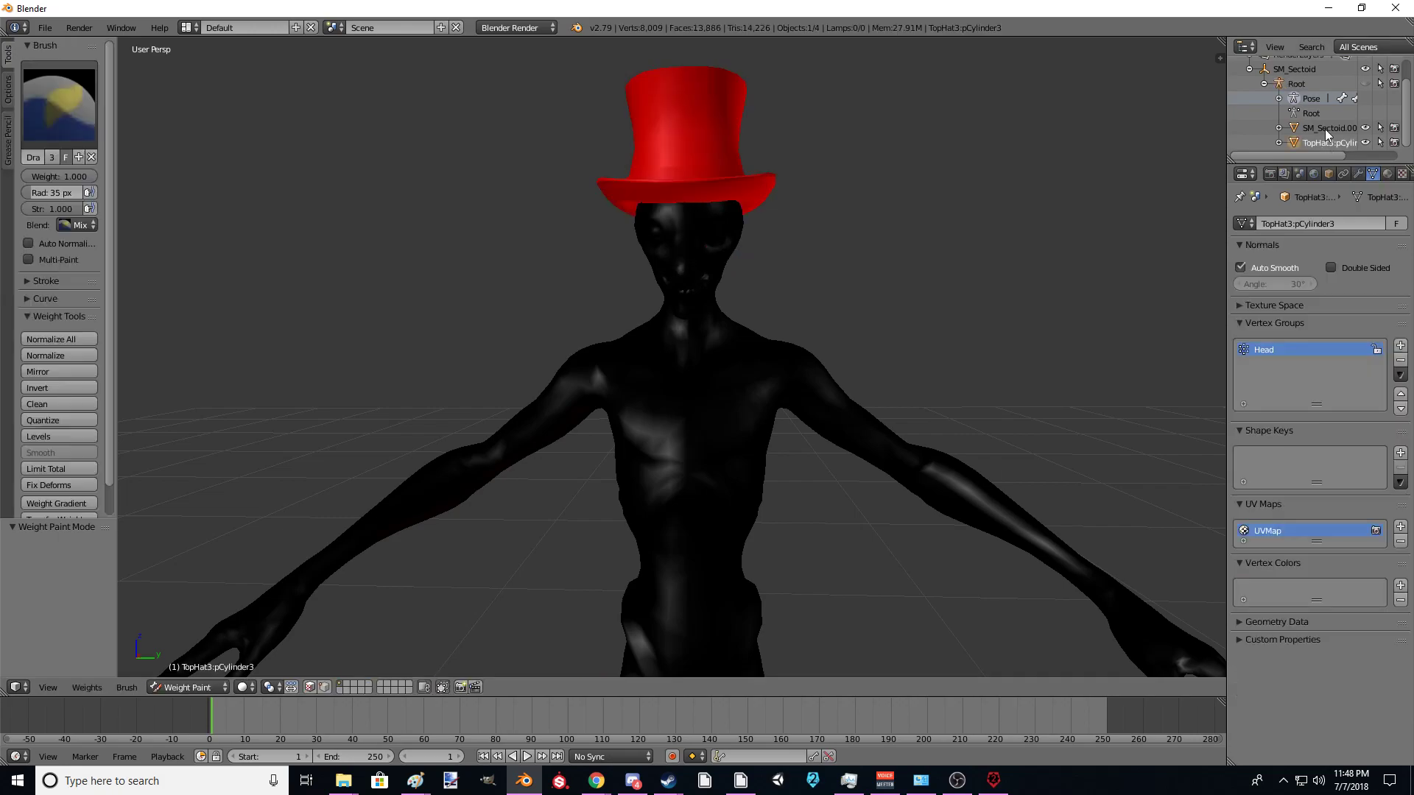
click(1324, 130)
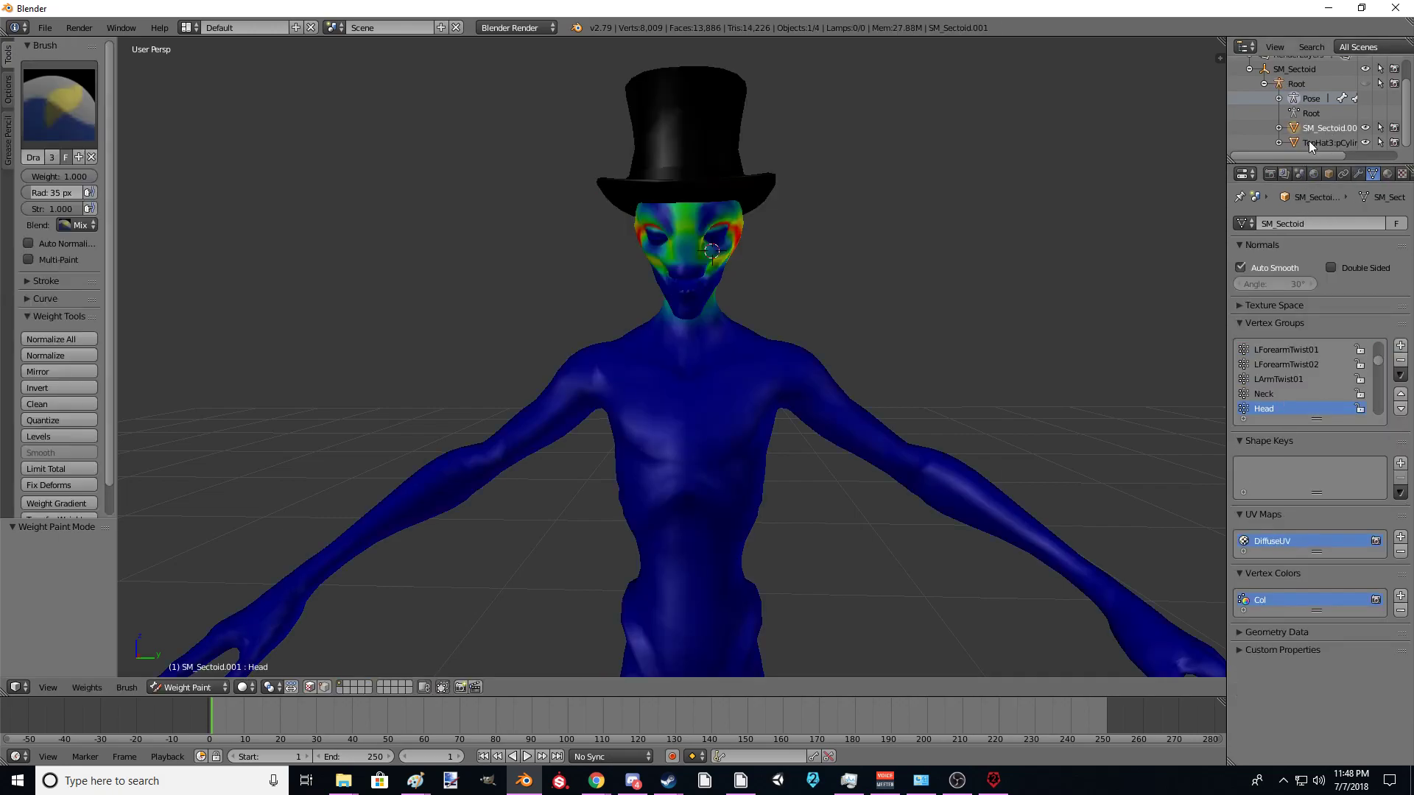
click(1309, 145)
click(1318, 129)
click(1323, 142)
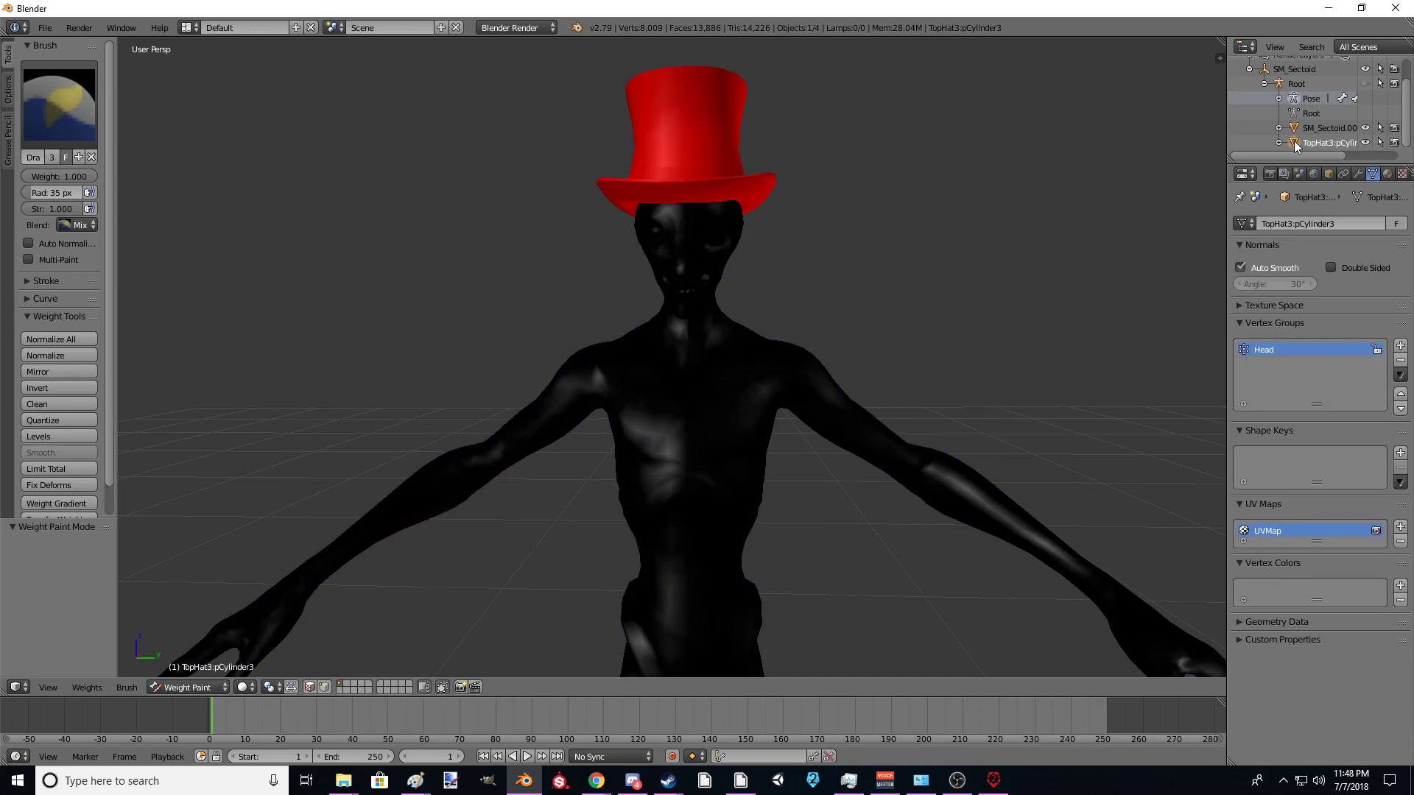
click(1318, 129)
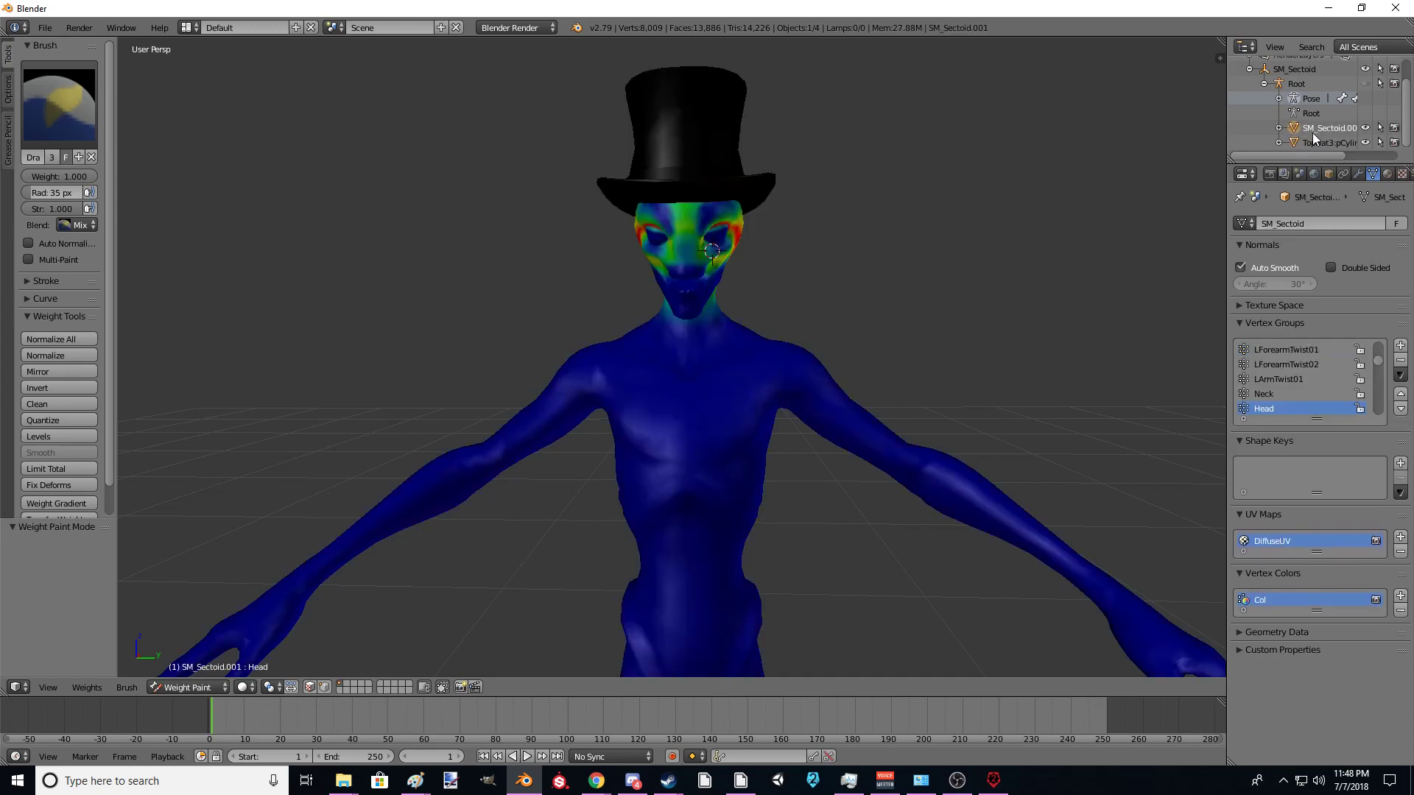
click(1317, 144)
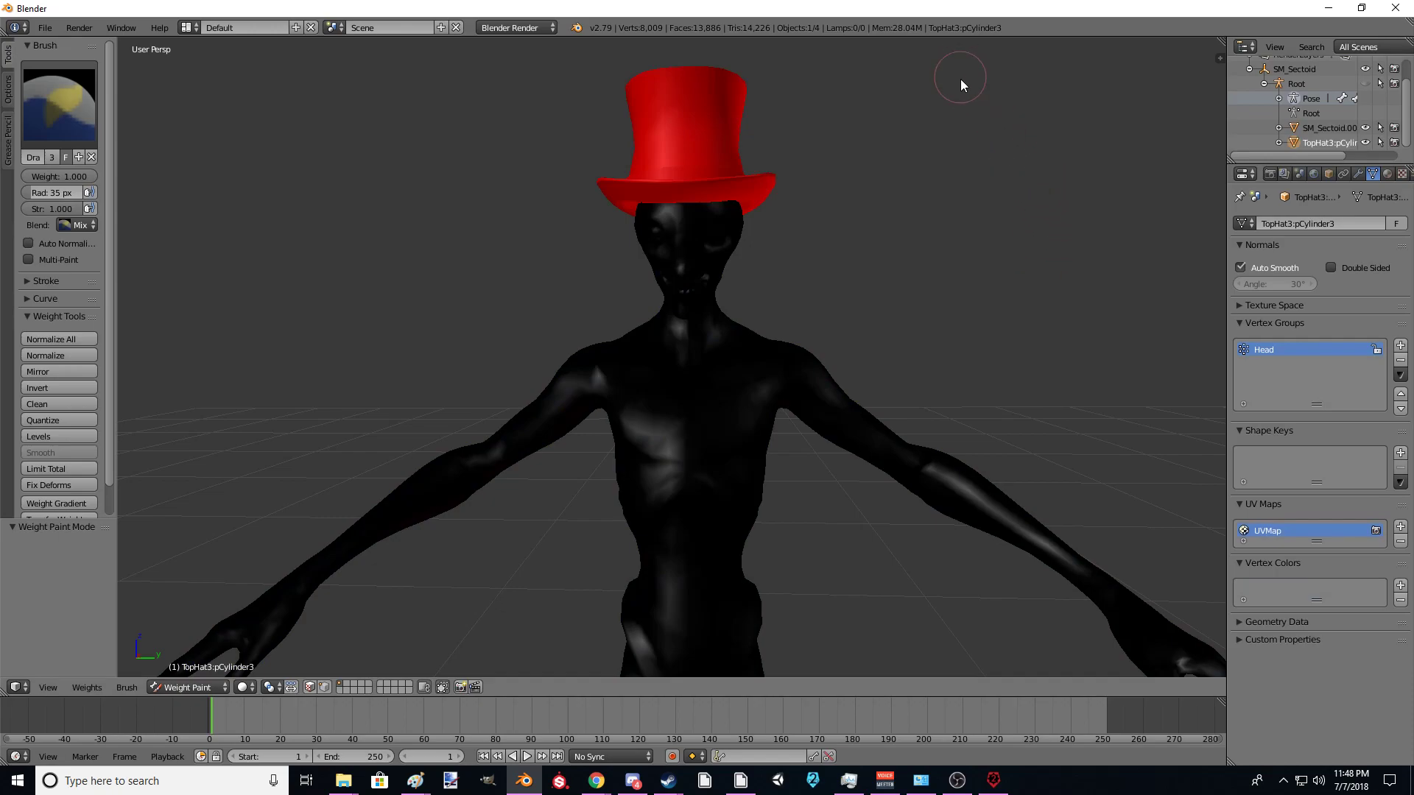
middle_drag(1017, 349, 937, 331)
click(1327, 125)
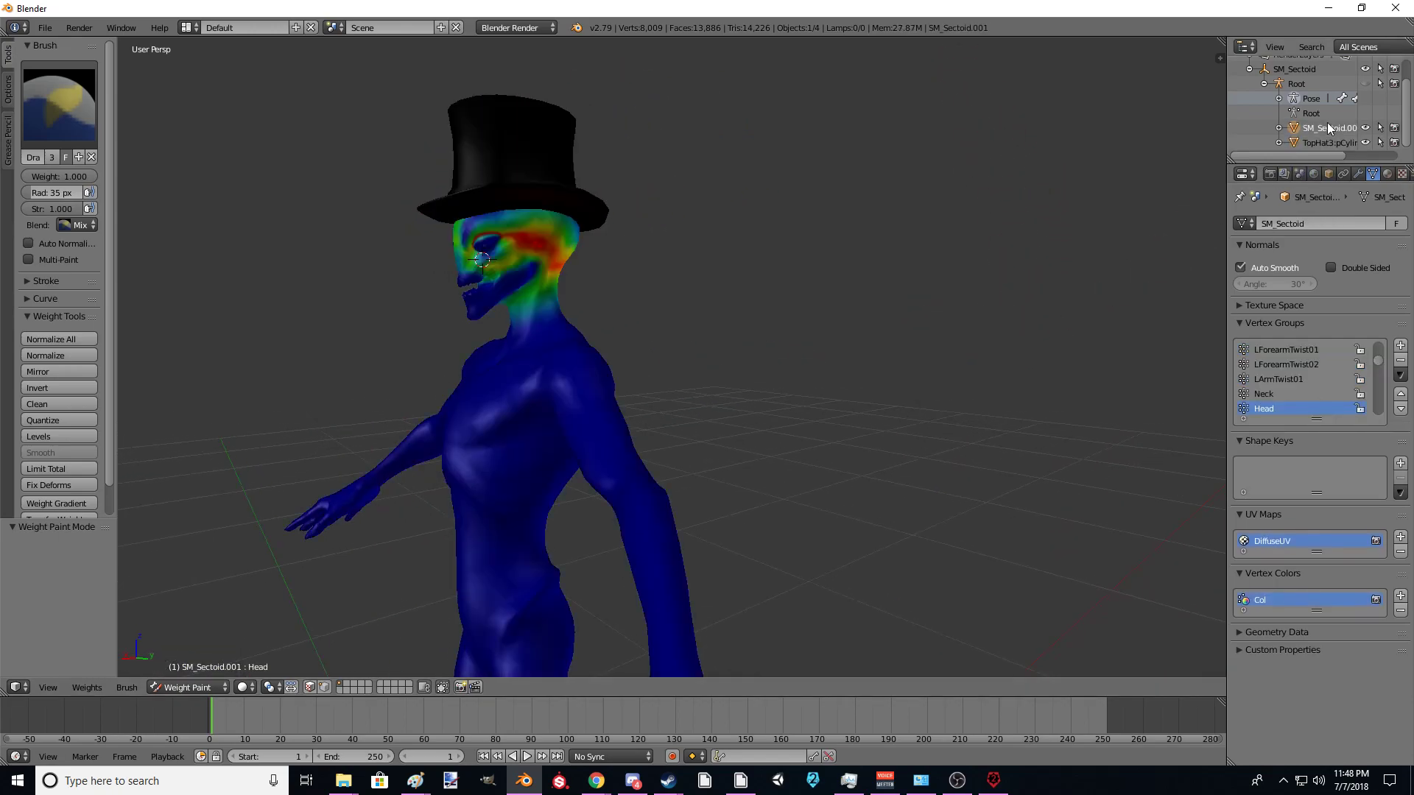
click(1323, 145)
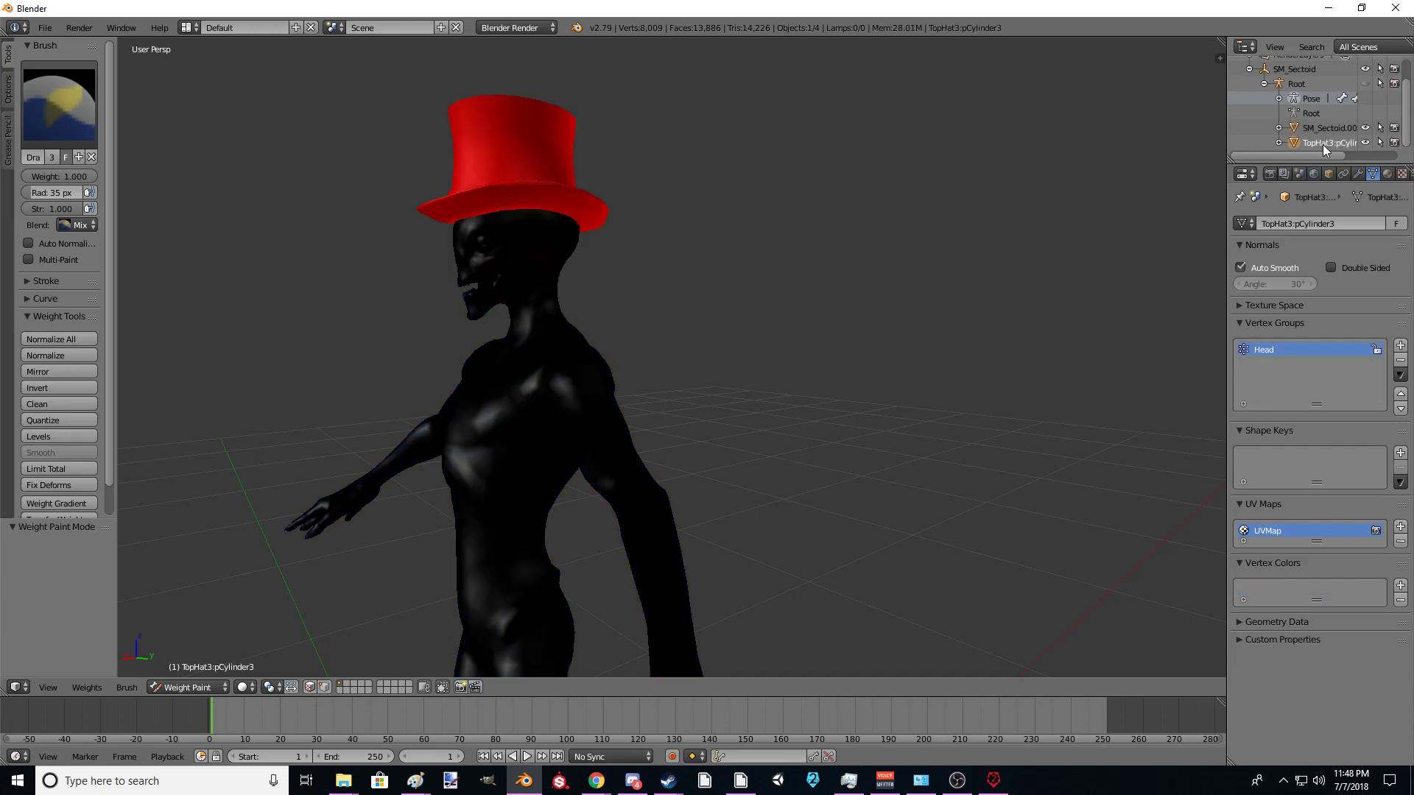
middle_drag(912, 385, 992, 391)
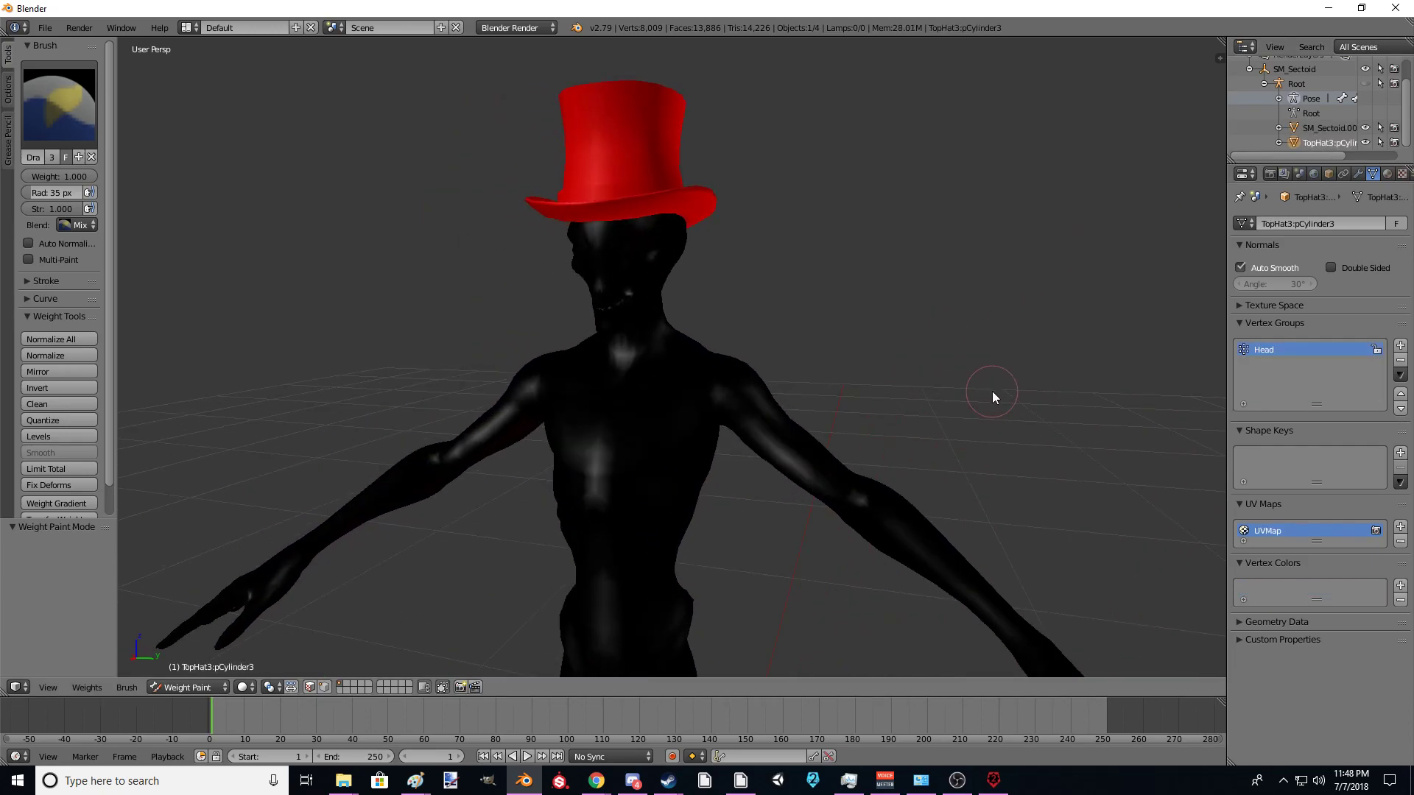
Step: Add an Armature modifier to the top hat with Root as its object
click(1358, 174)
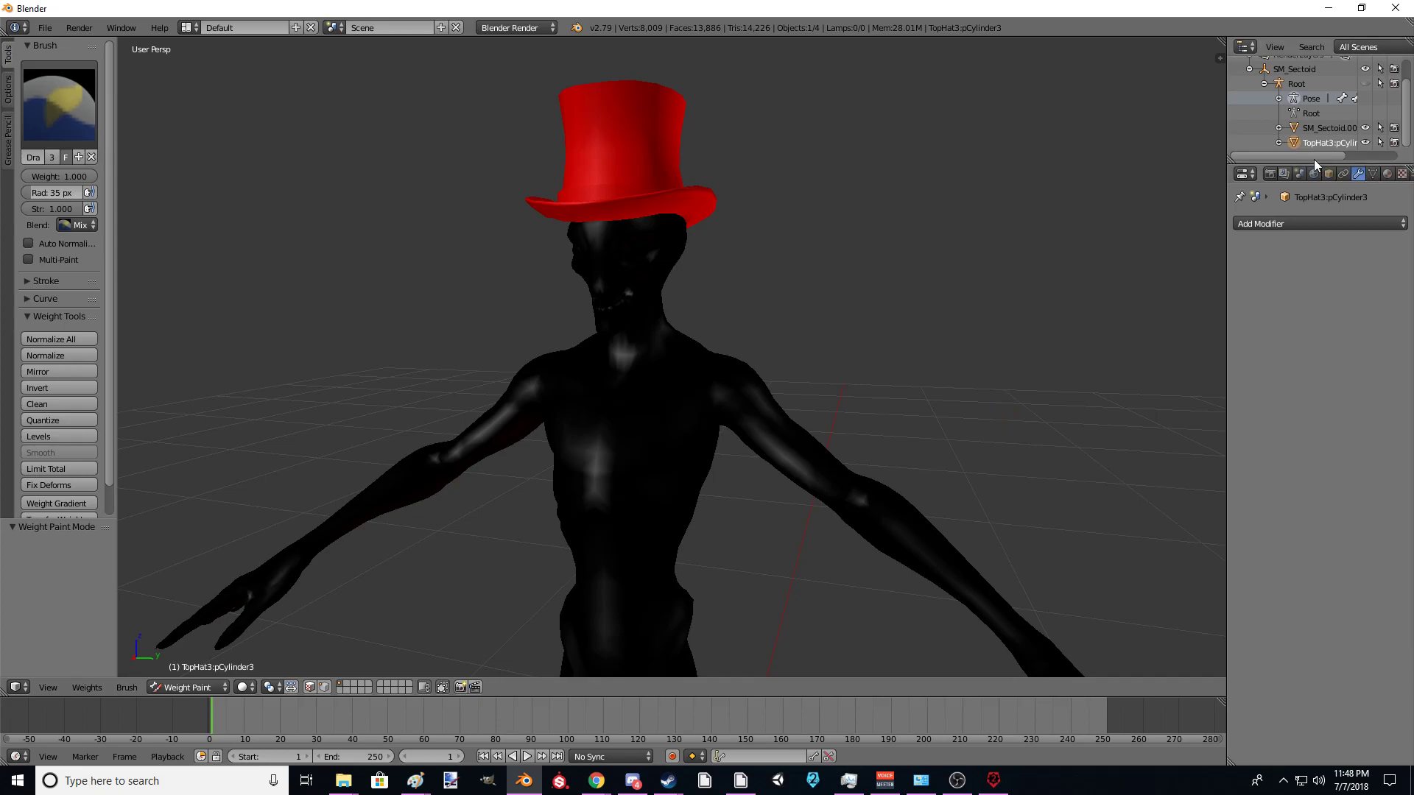
click(1260, 223)
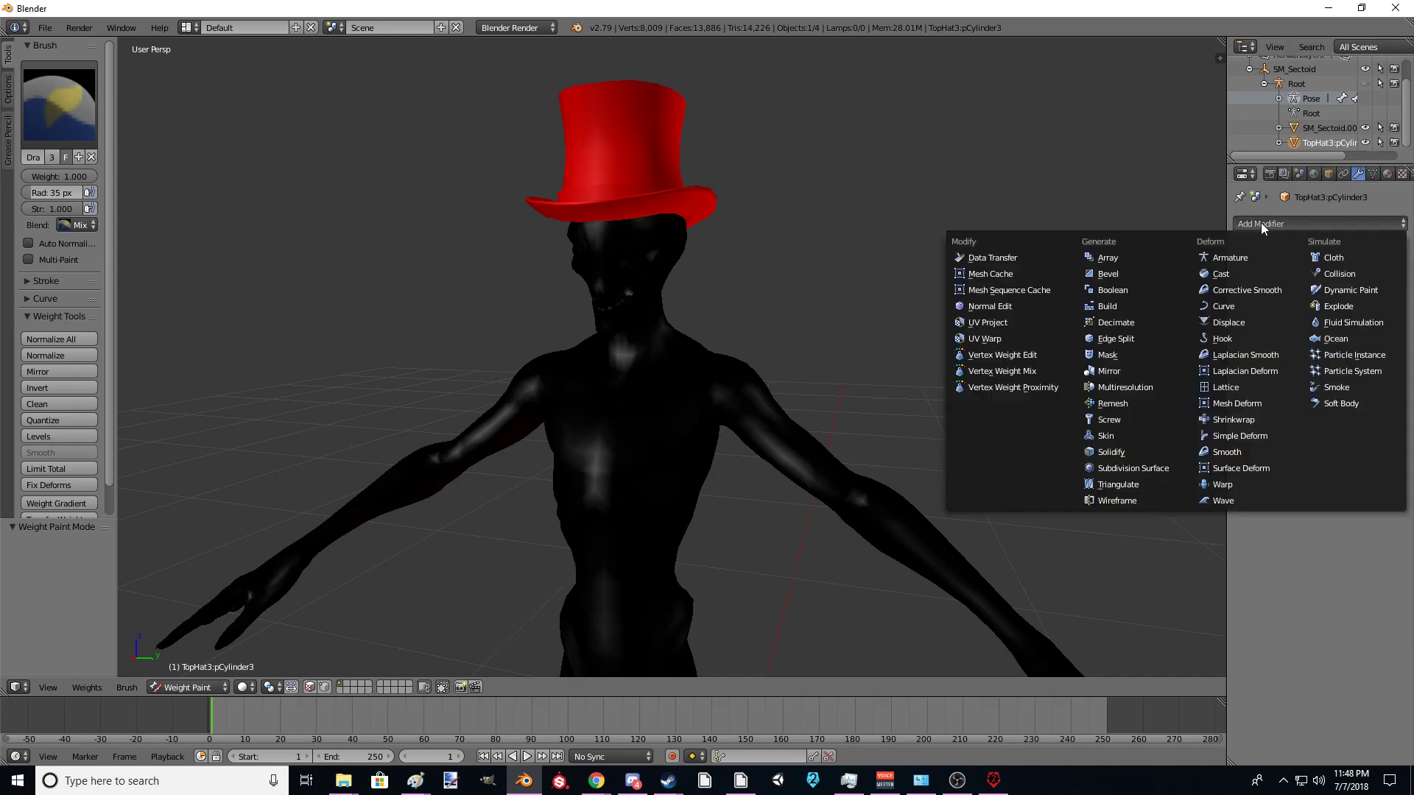
click(1228, 256)
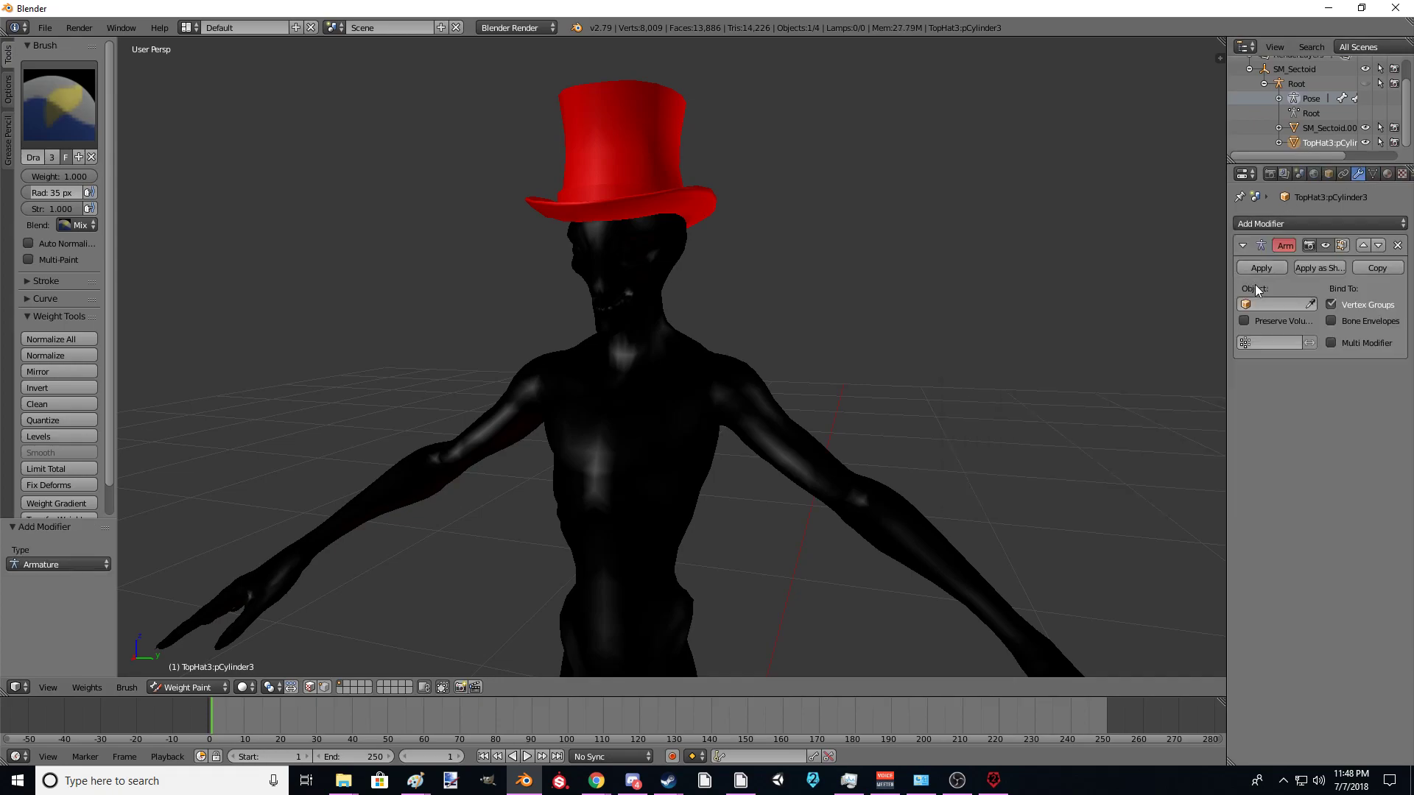
click(1268, 308)
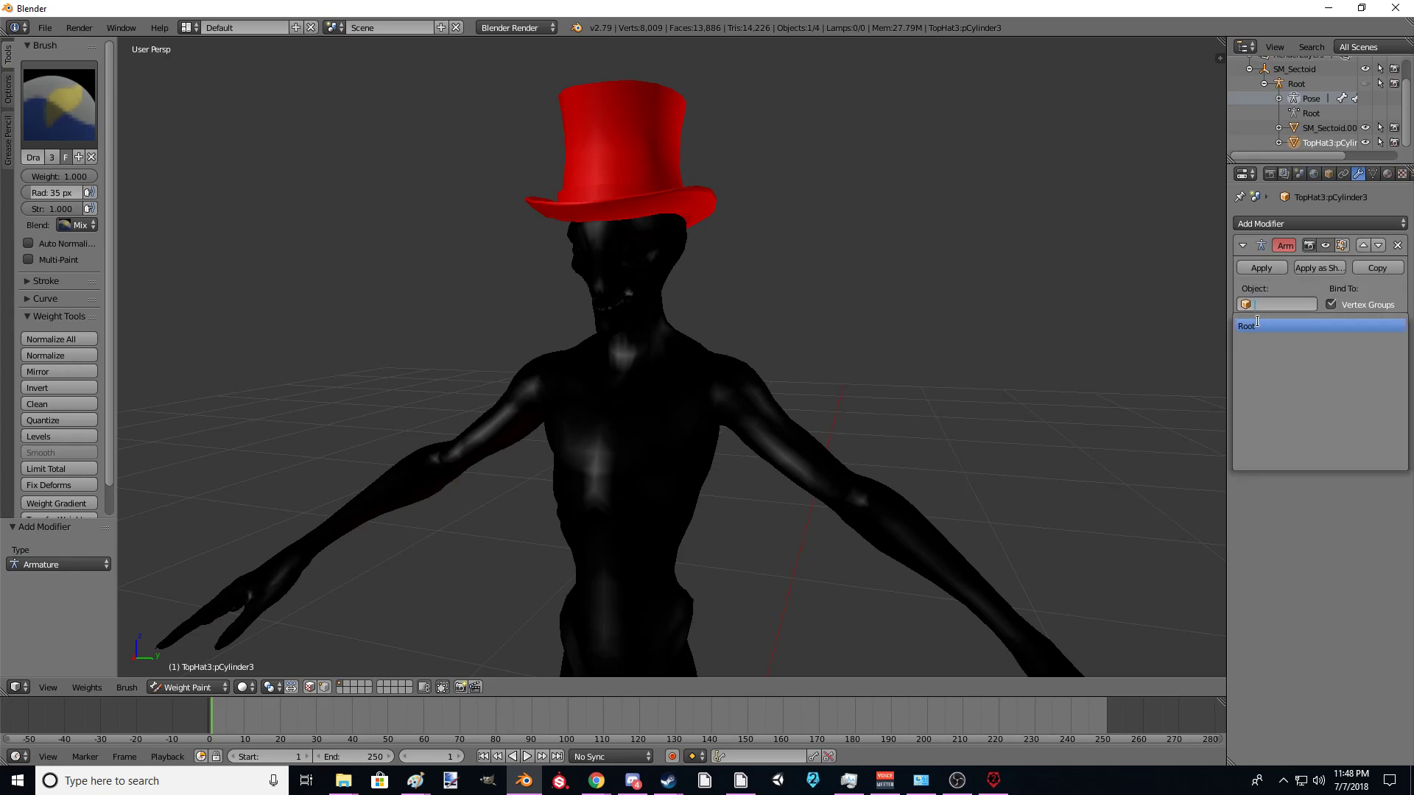
click(1257, 324)
mouse_move(956, 416)
middle_down()
mouse_move(988, 409)
mouse_move(978, 424)
middle_up()
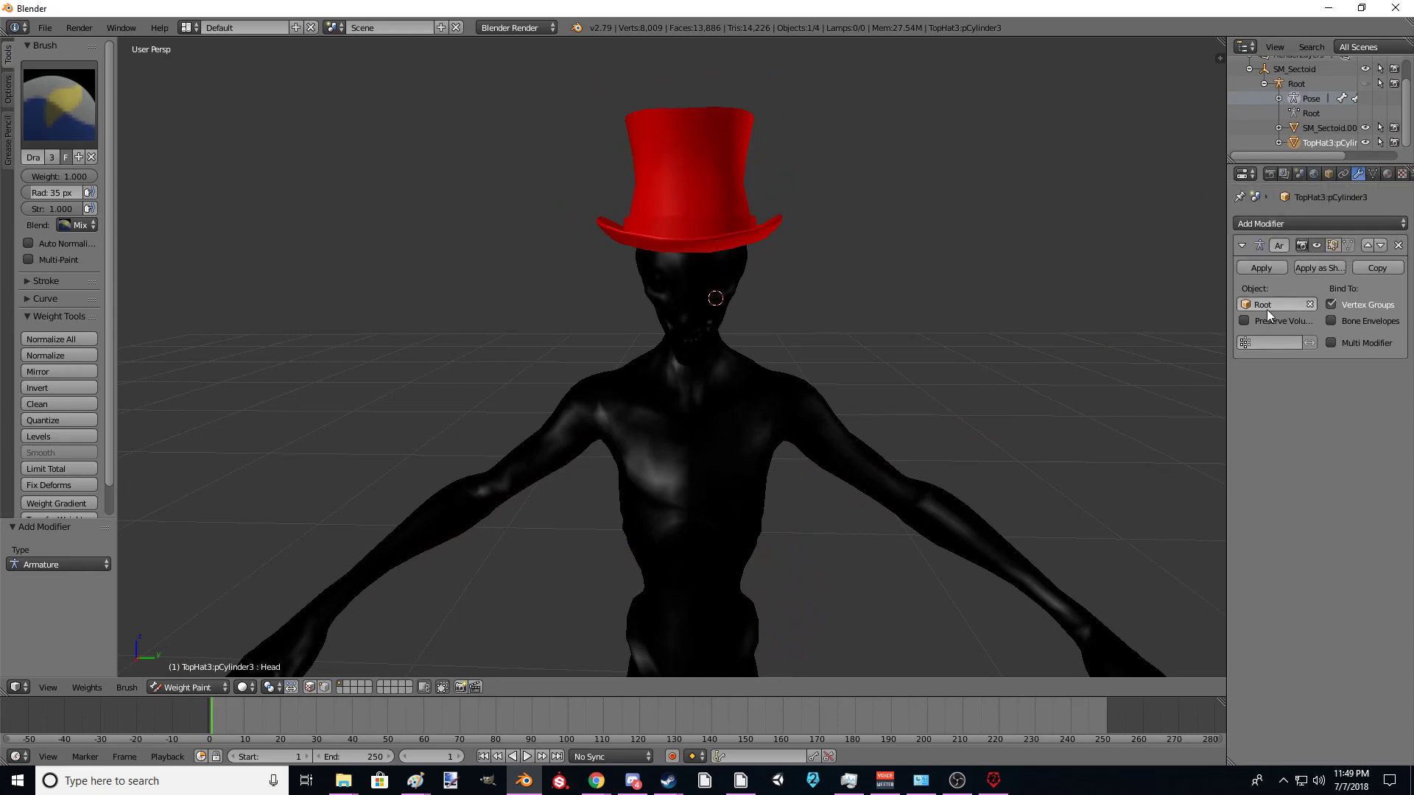
Step: Select the Root armature and test-rotate the Head bone to check that the top hat follows the head
click(1277, 86)
key(r)
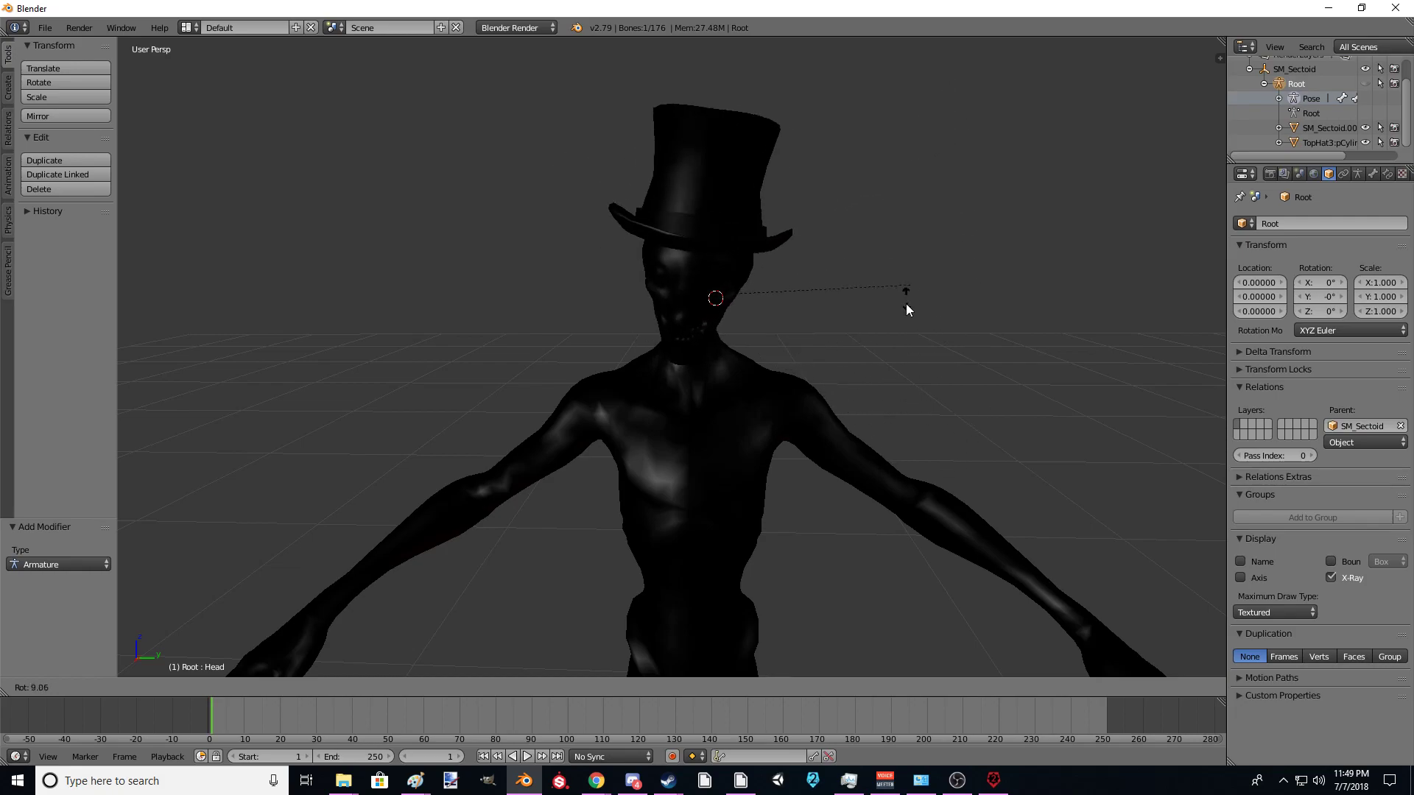
click(908, 233)
middle_drag(907, 233, 951, 246)
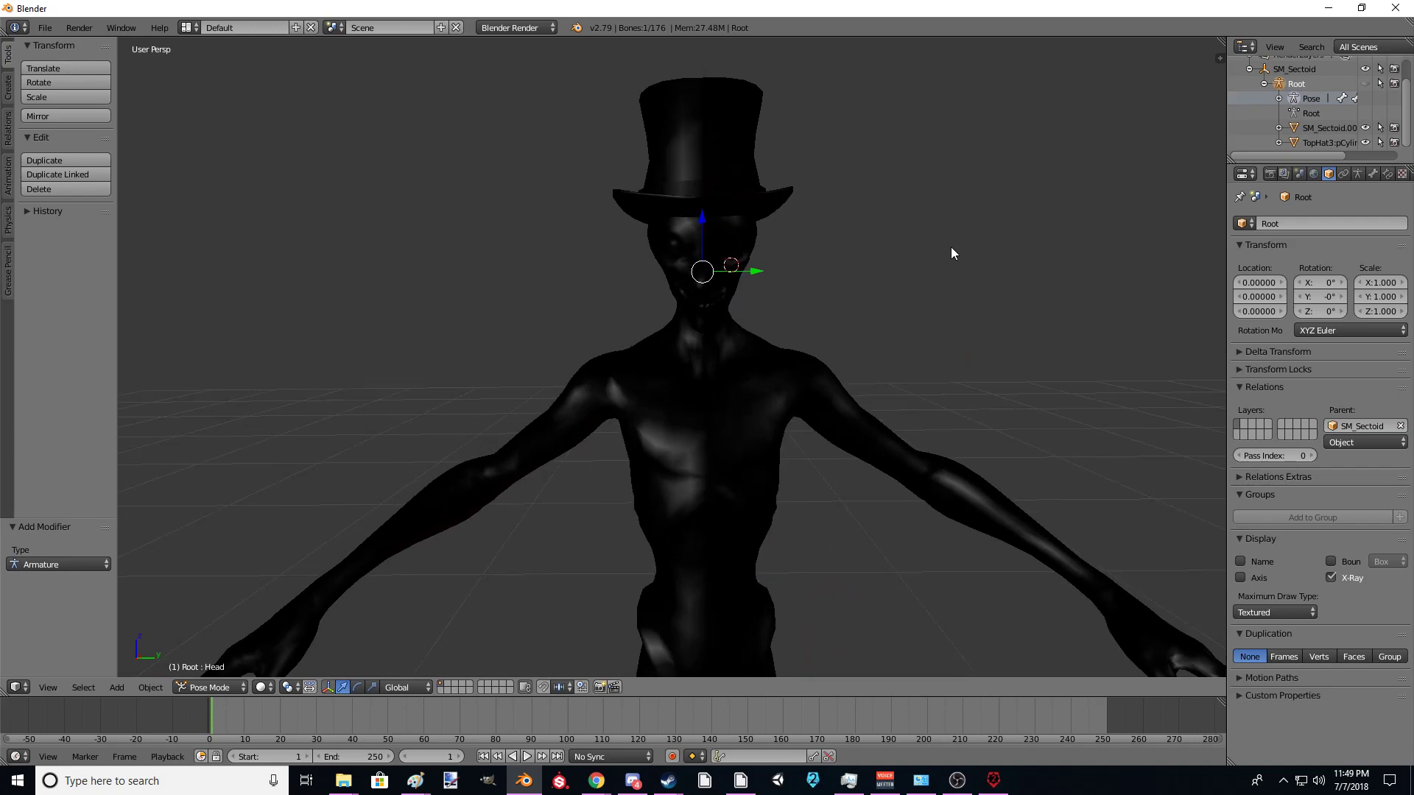
Step: Compare the Armature modifiers and Head weights of the top hat and the Sectoid body mesh, ending on Root
click(1306, 140)
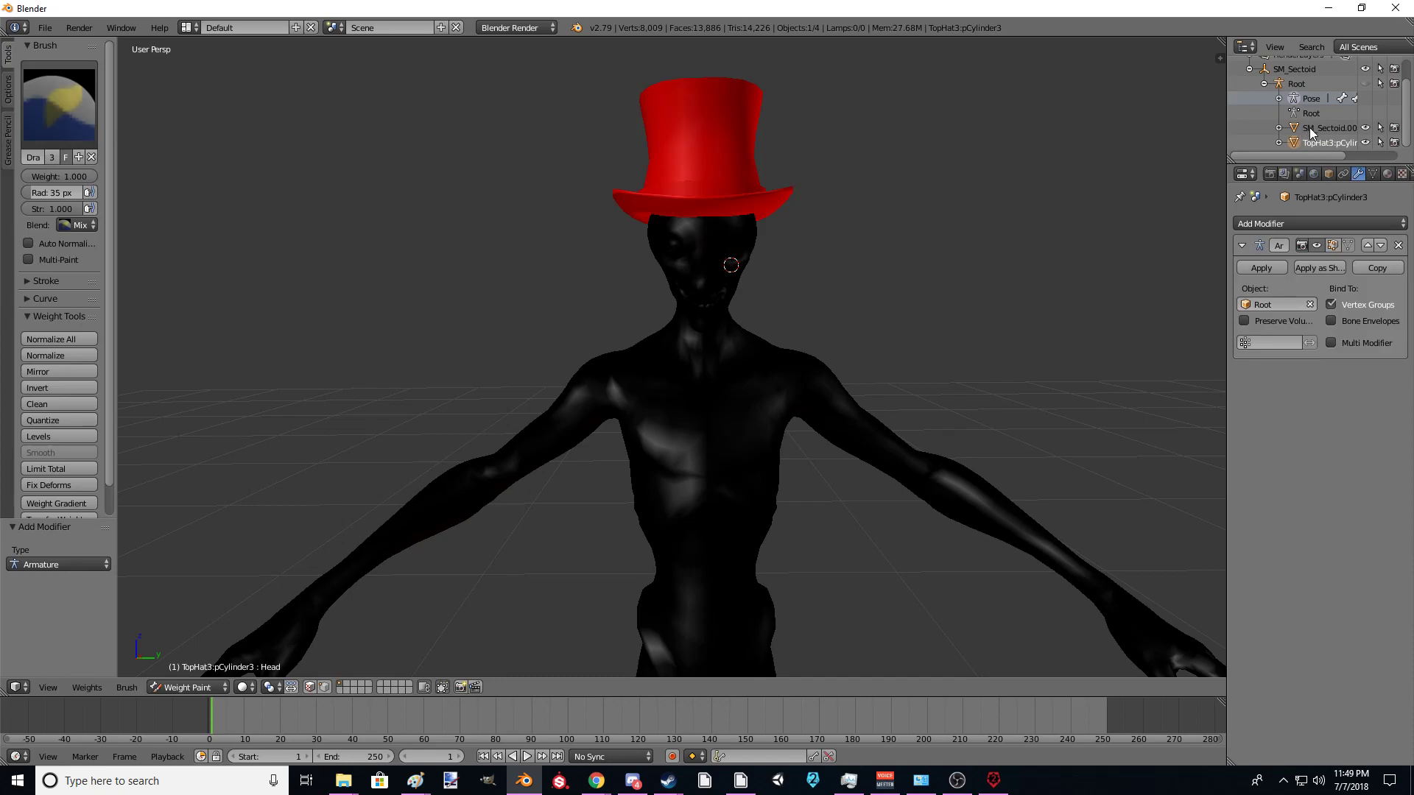
click(1309, 128)
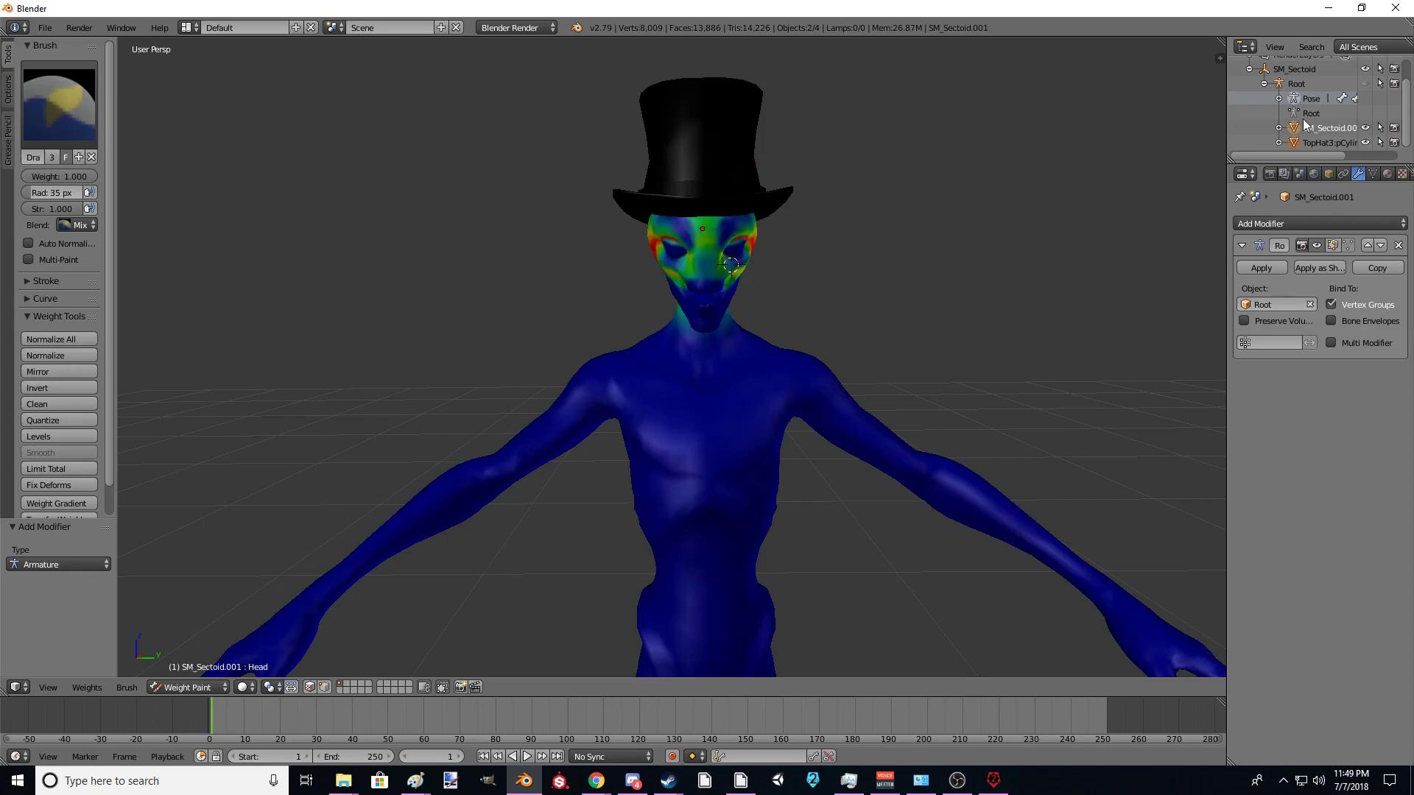
click(1285, 85)
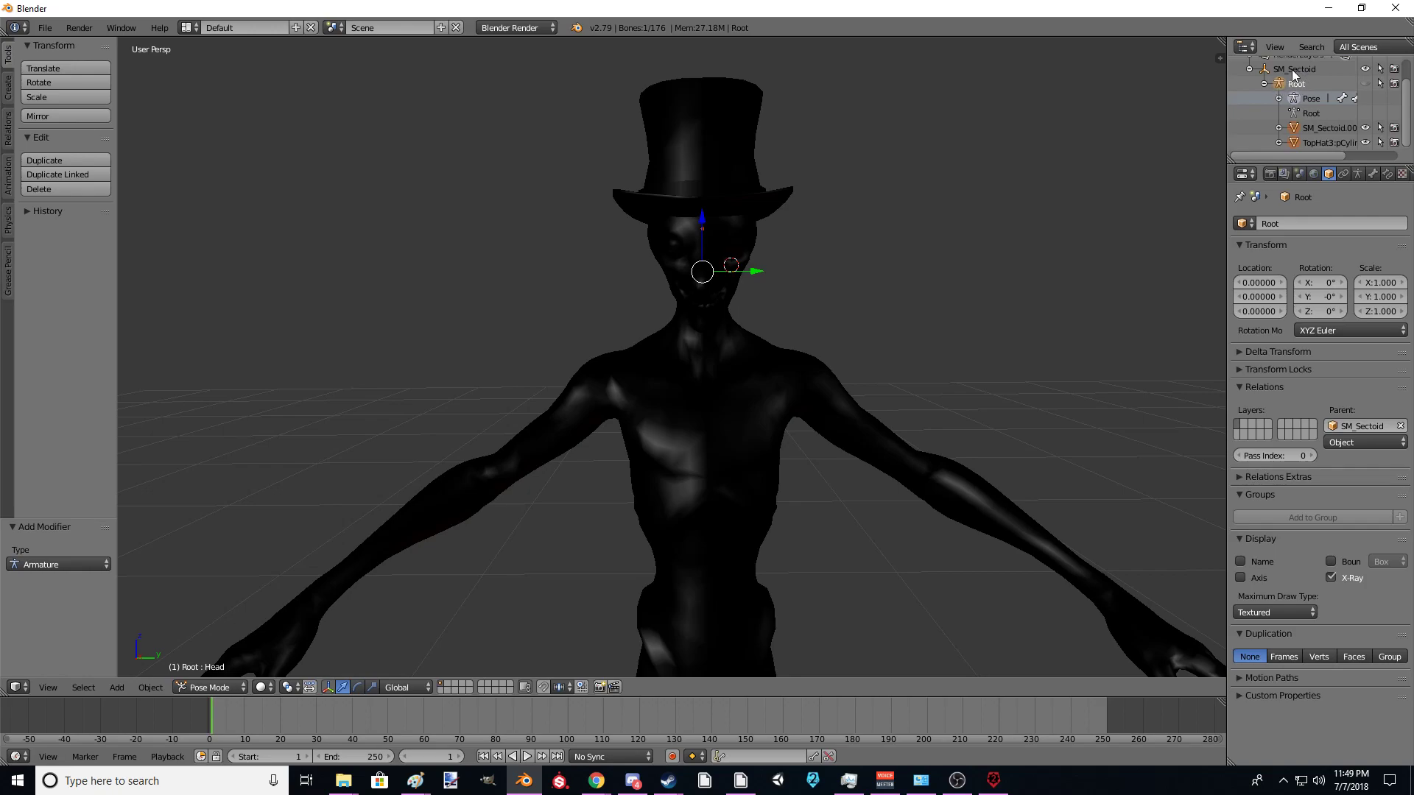
Step: Select the SM_Sectoid parent object and start an FBX export
click(1293, 69)
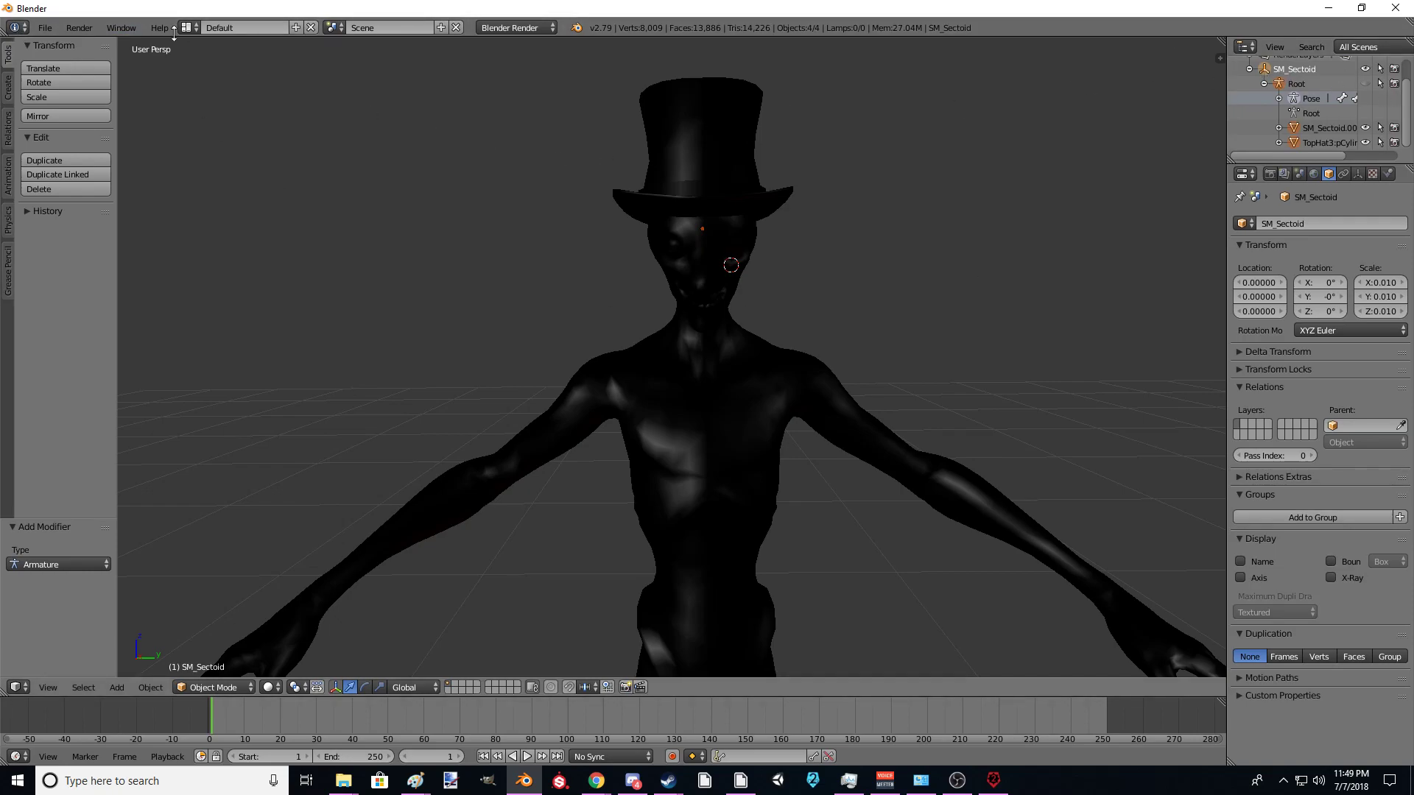
click(46, 27)
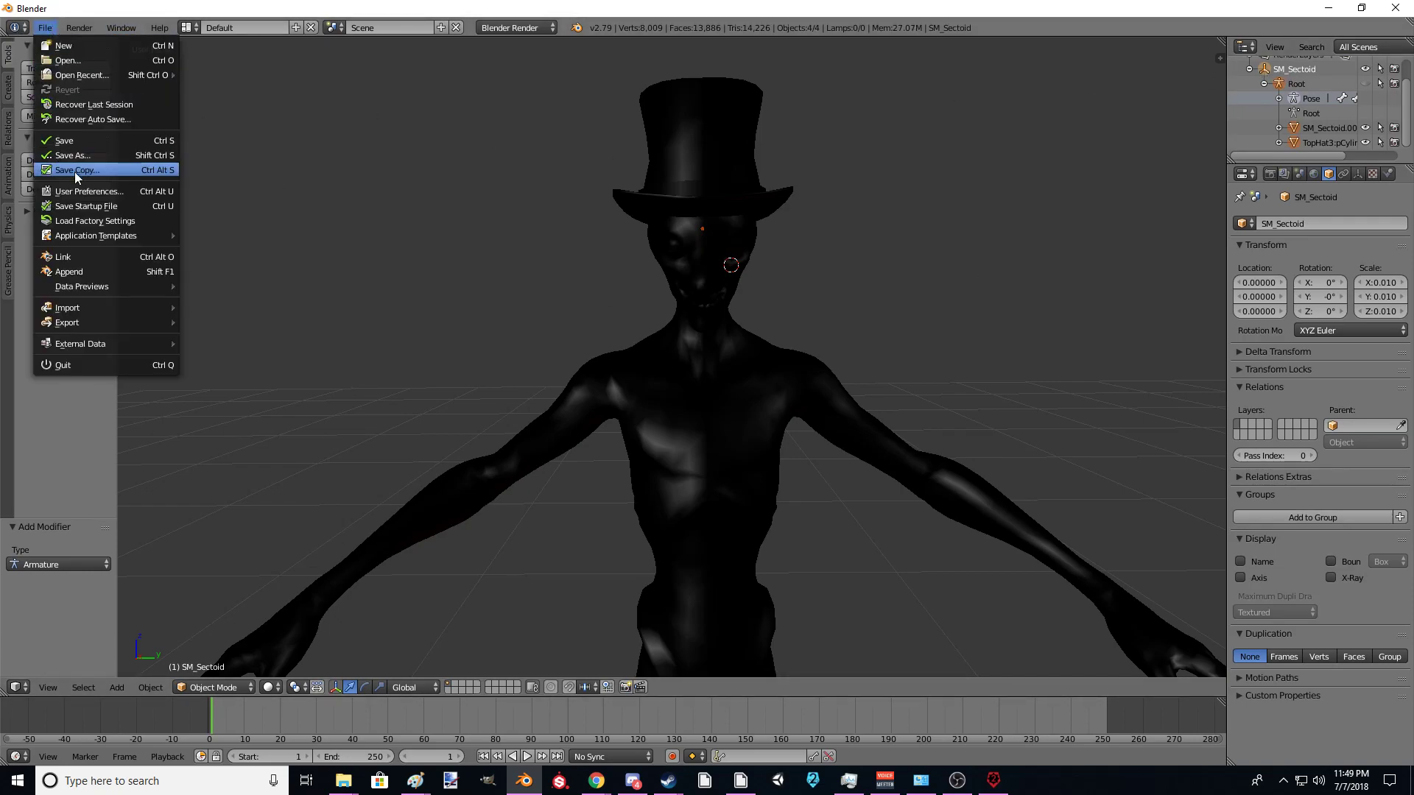
mouse_move(80, 322)
click(267, 361)
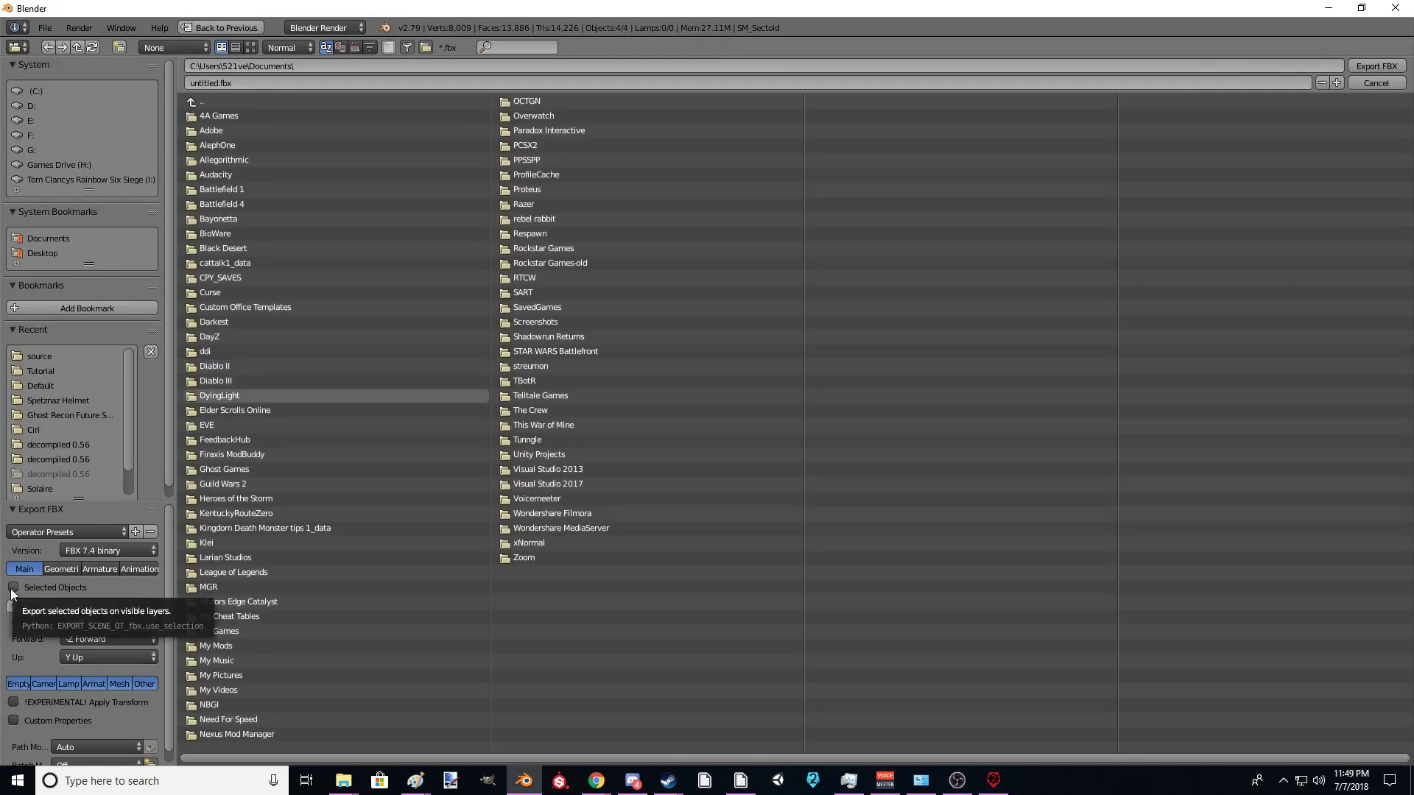
Step: Set the export's geometry smoothing to Face and enable Tangent Space
click(64, 569)
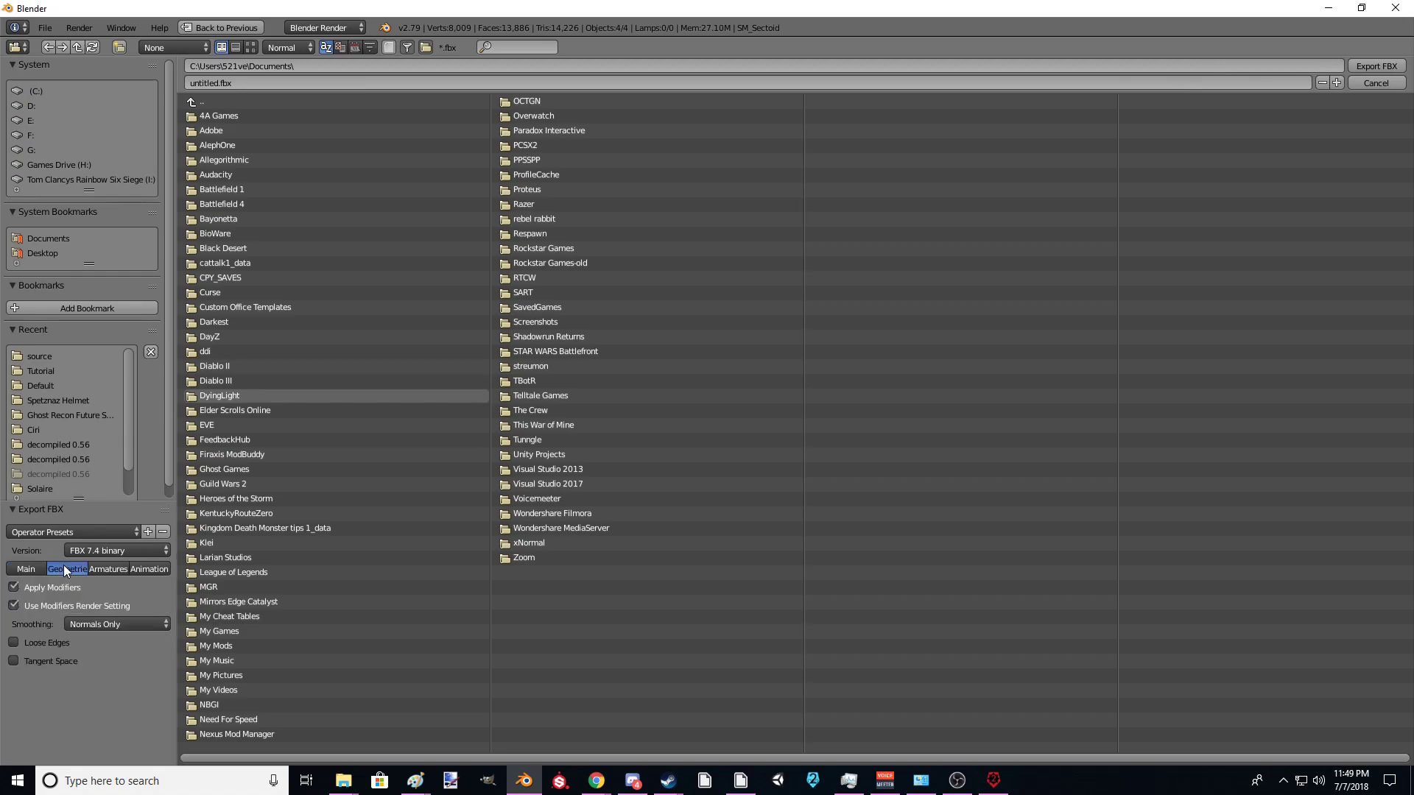
click(80, 625)
click(94, 591)
Step: Disable Add Leaf Bones in the armature export settings
click(115, 571)
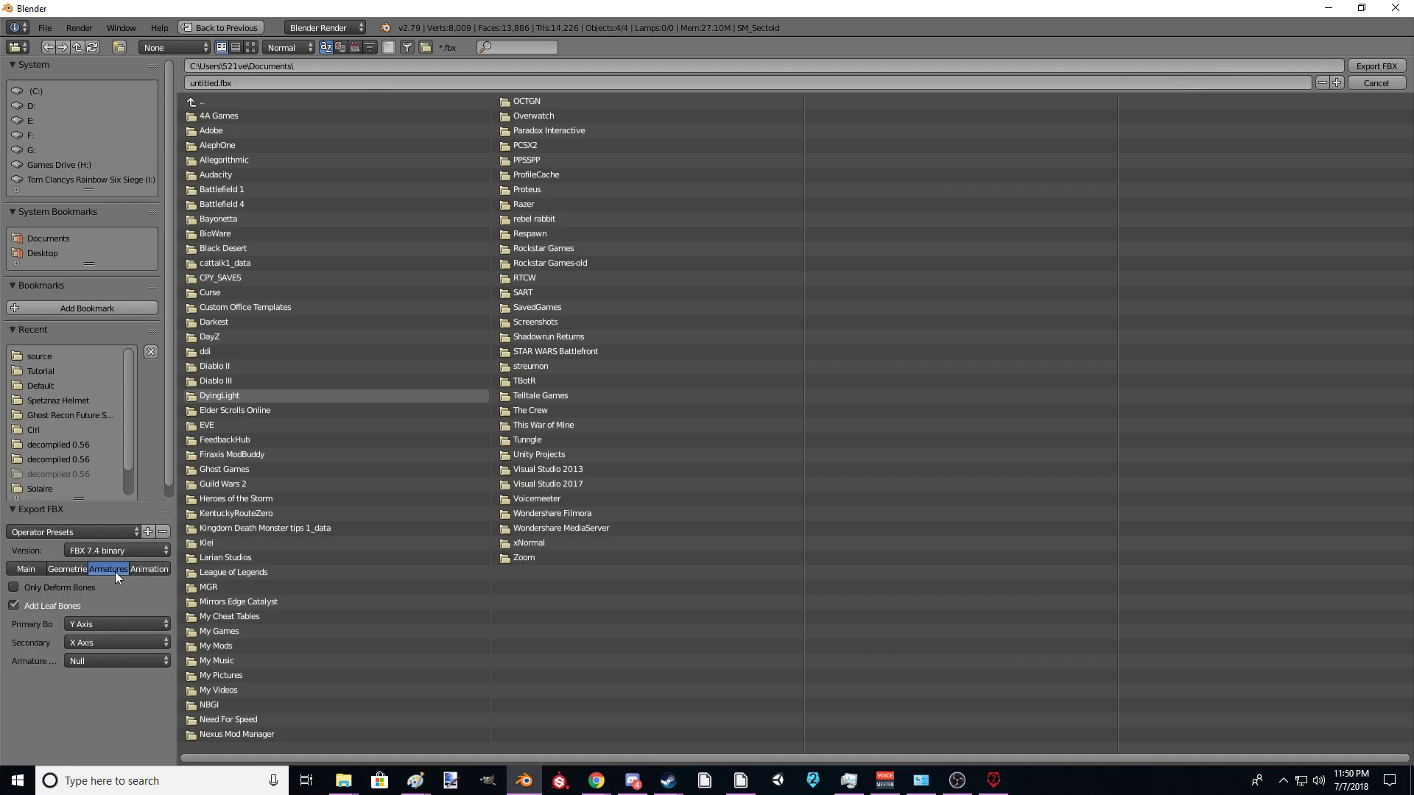
click(140, 563)
click(105, 564)
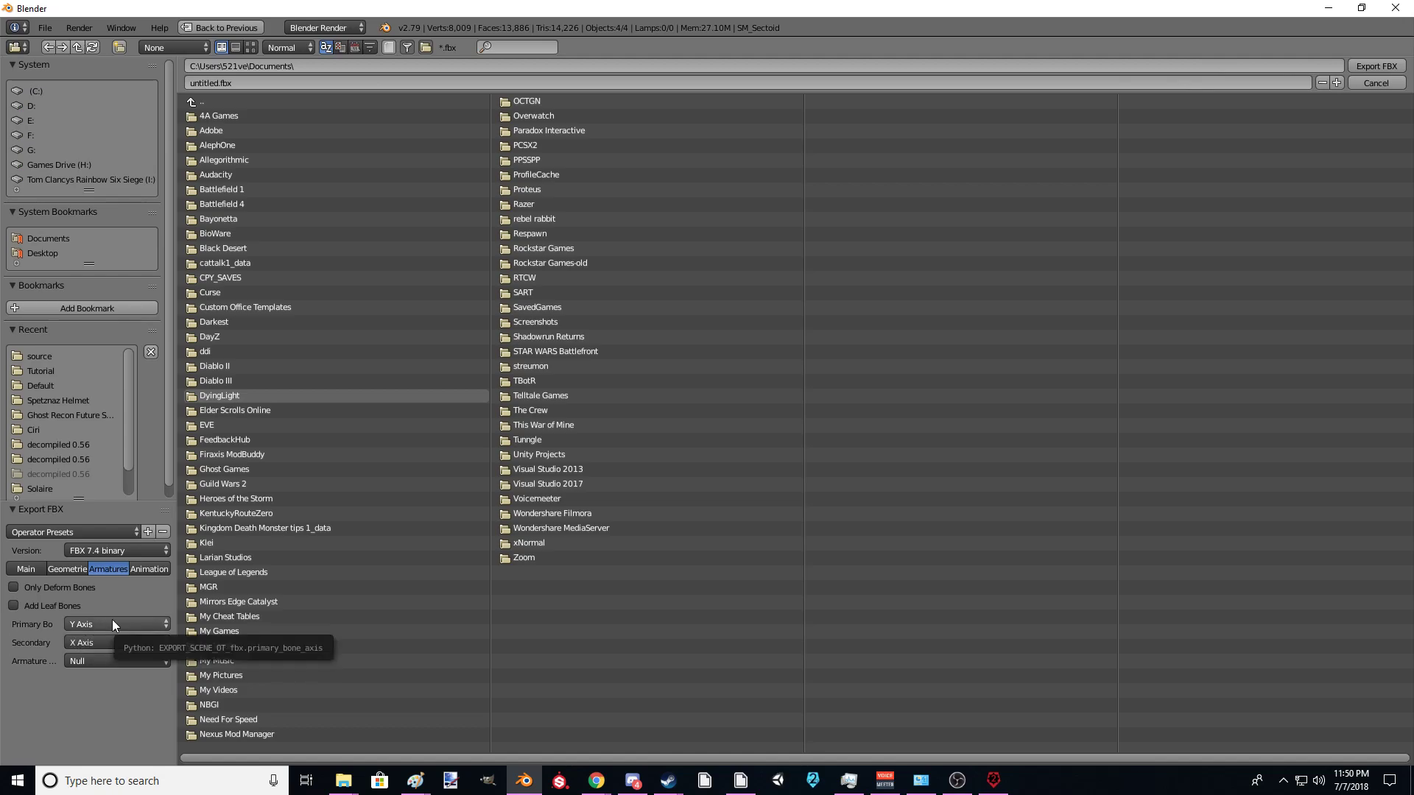
Step: Review the animation, armature and geometry export settings, and limit the export to selected objects
click(160, 569)
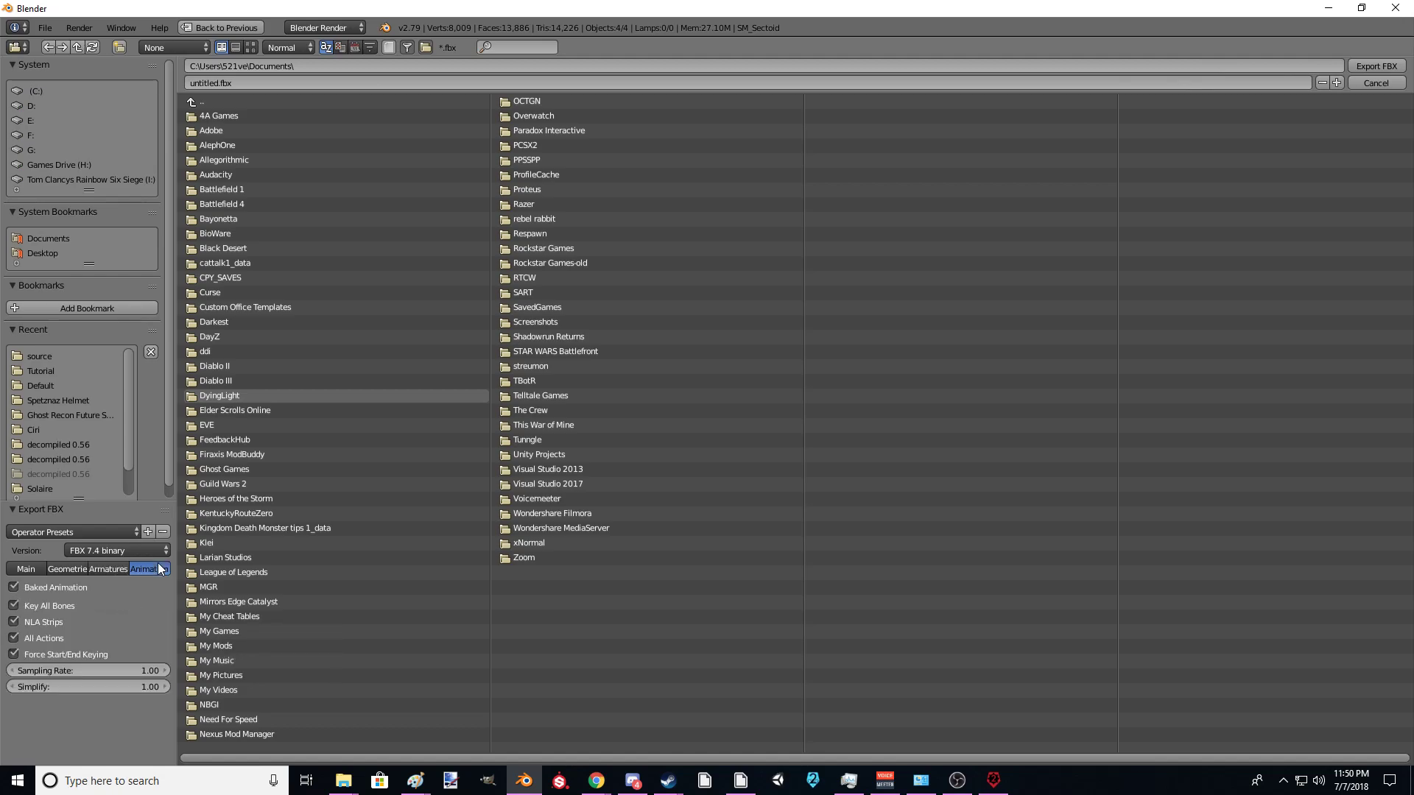
click(113, 569)
click(64, 568)
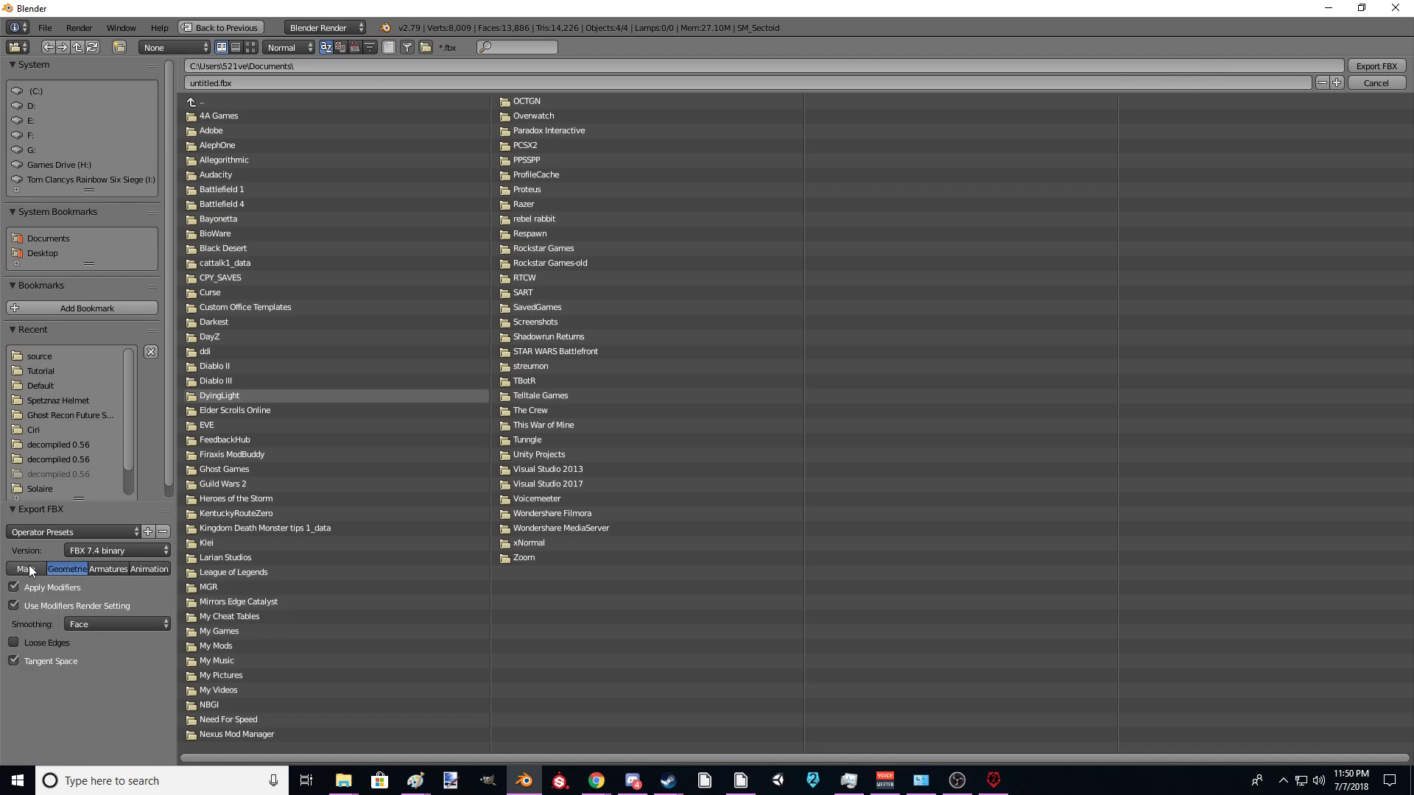
click(26, 570)
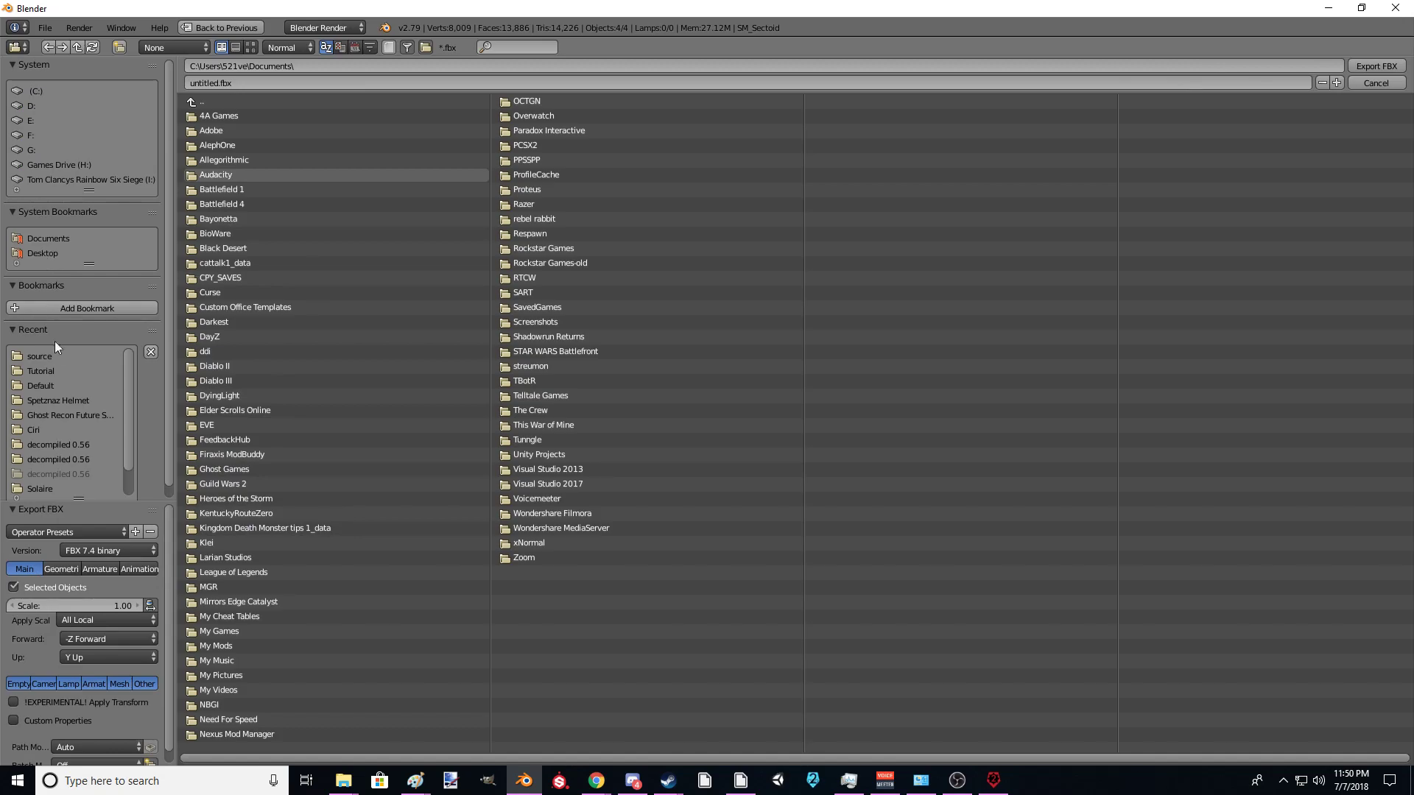
Step: Export the model to the XCOM 2 mods Tutorial folder as DapperSectoid.fbx
click(29, 372)
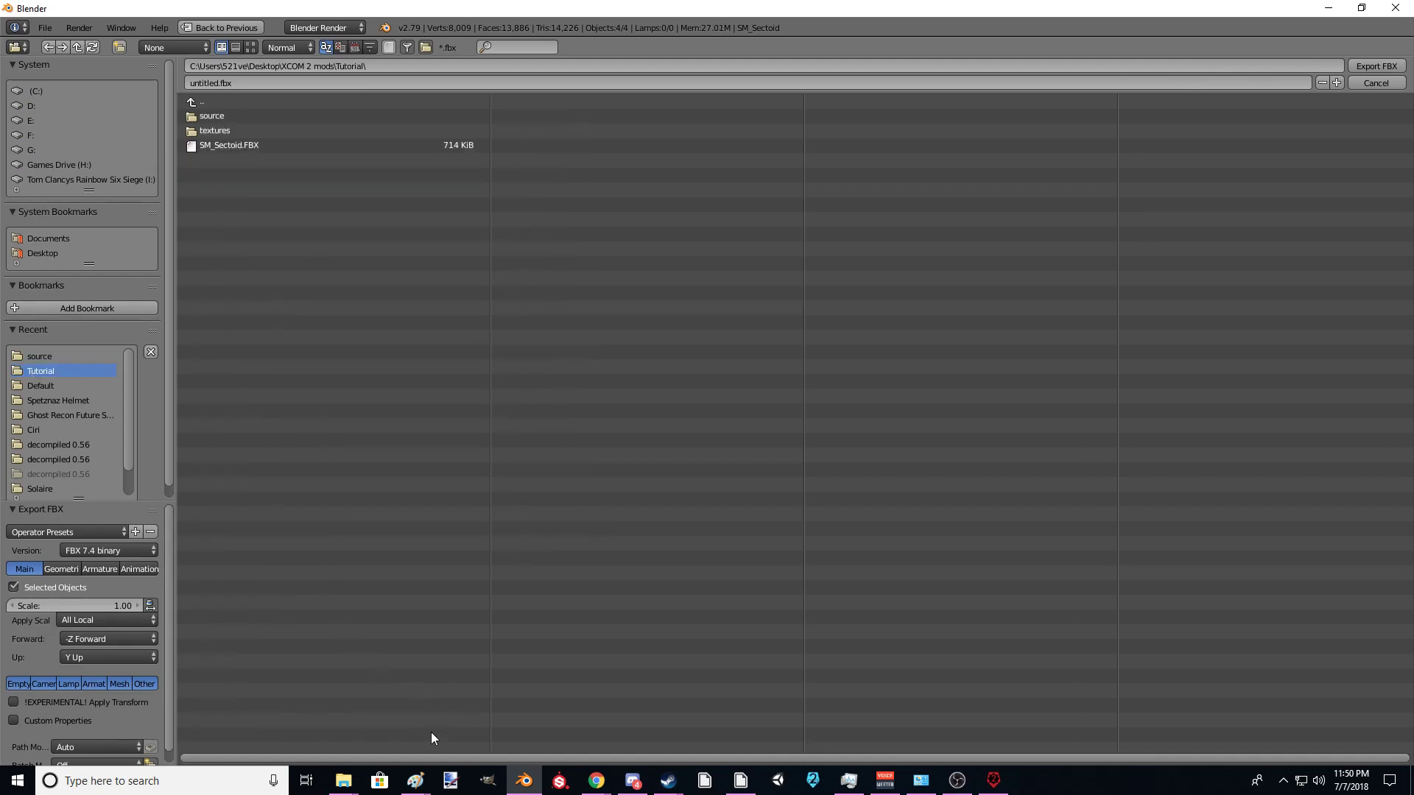
click(221, 84)
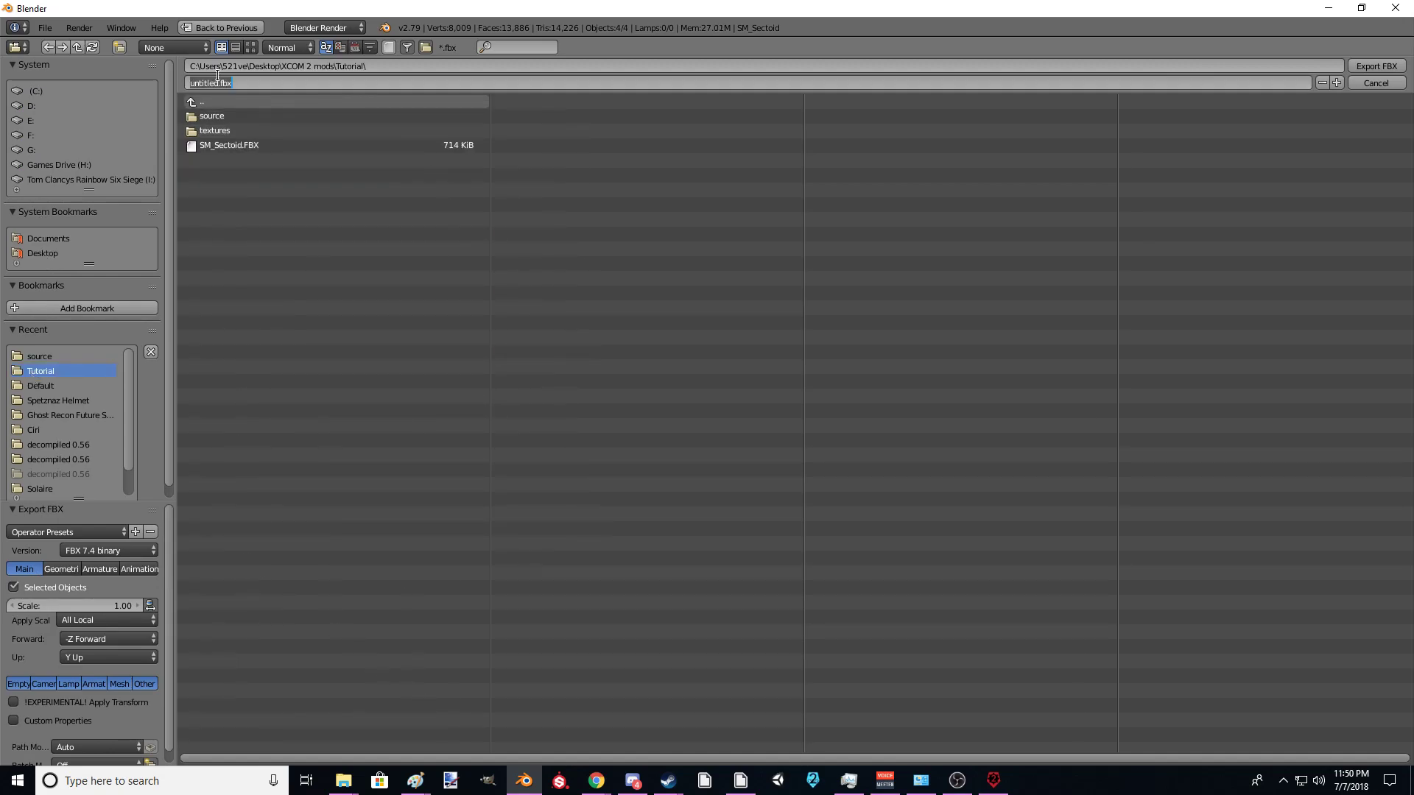
text(DapperSectoid)
click(1382, 66)
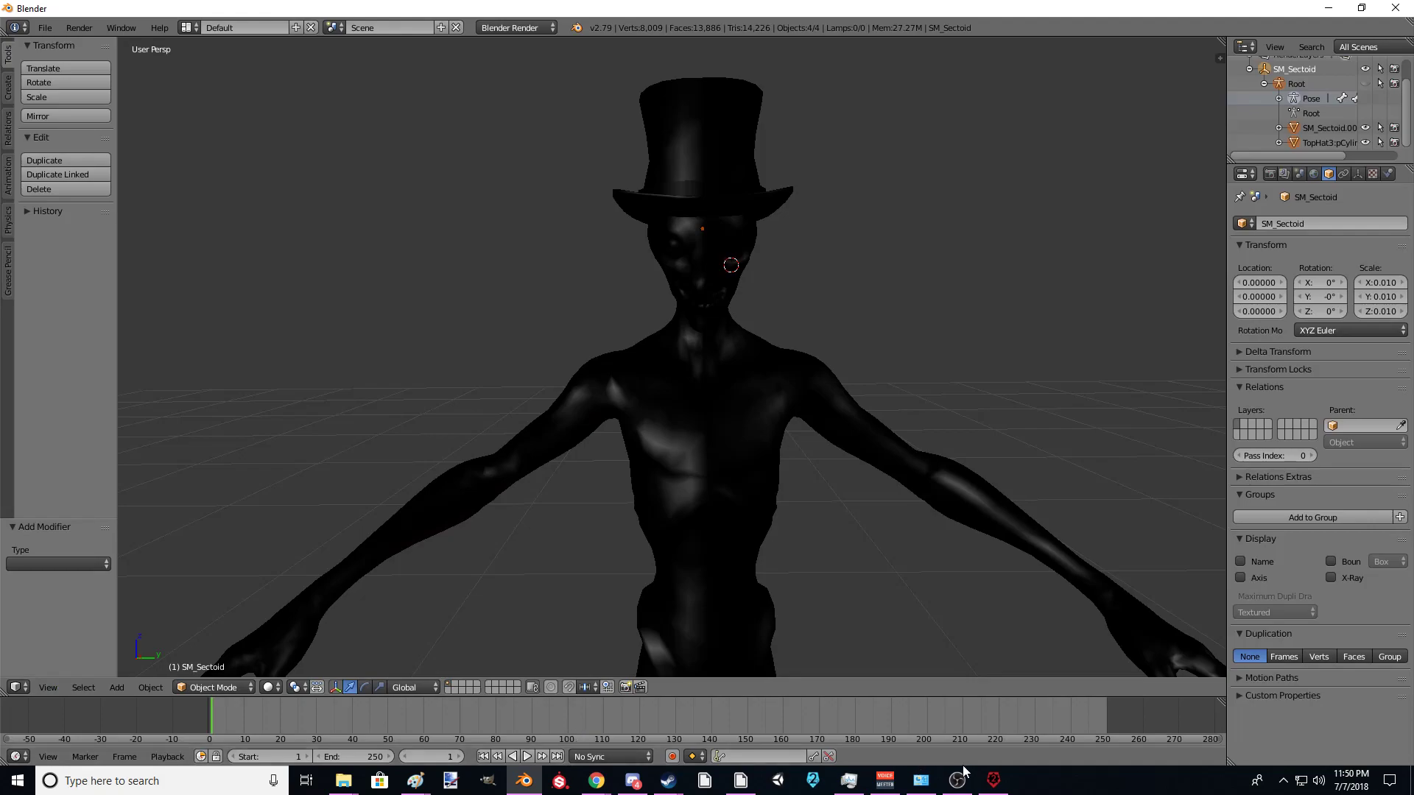
Step: Switch to the Unreal Editor and copy the SM_Sectoid skeletal mesh into a new package DapperSectpod, grouping Meshes, as SM_DapperSectoid
click(993, 780)
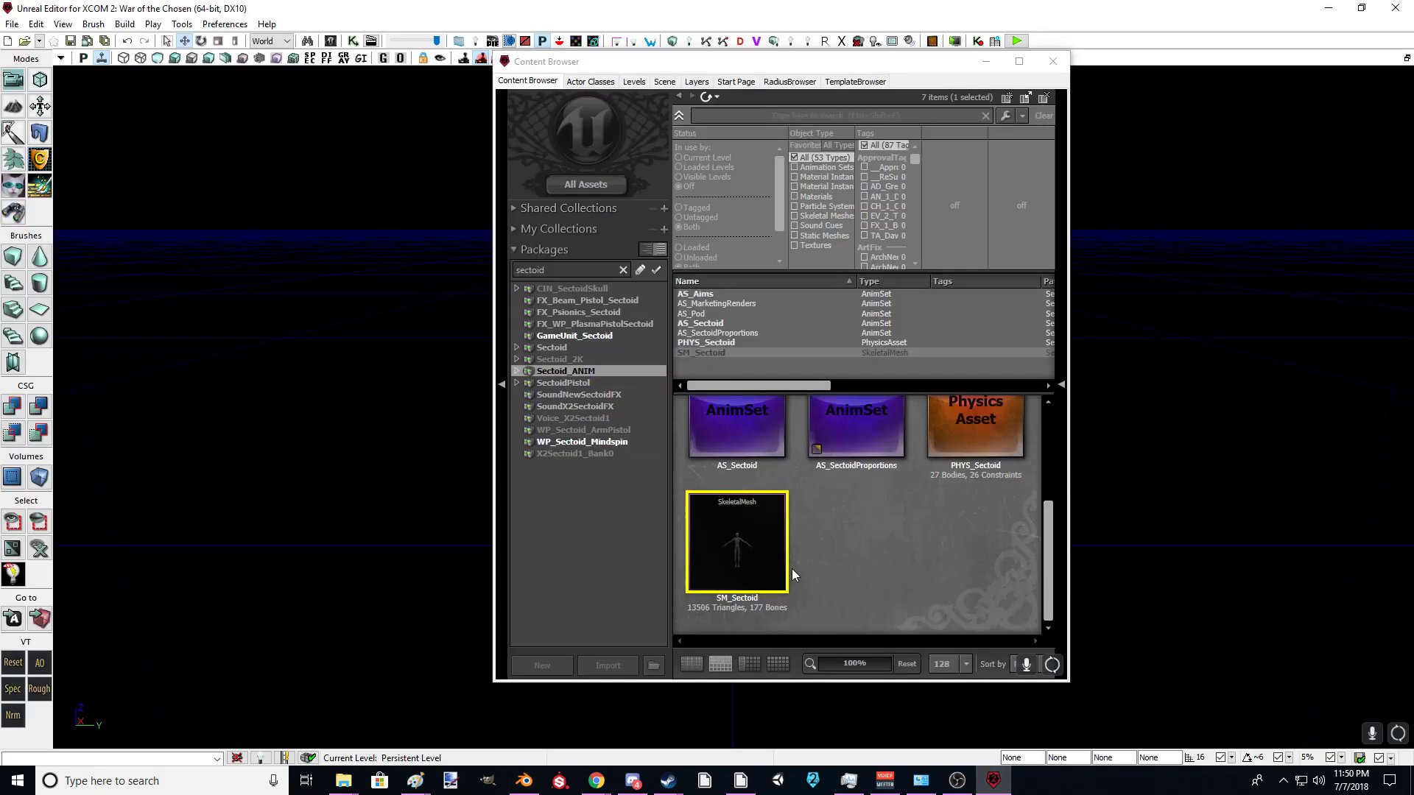
scroll(940, 533, up, 2)
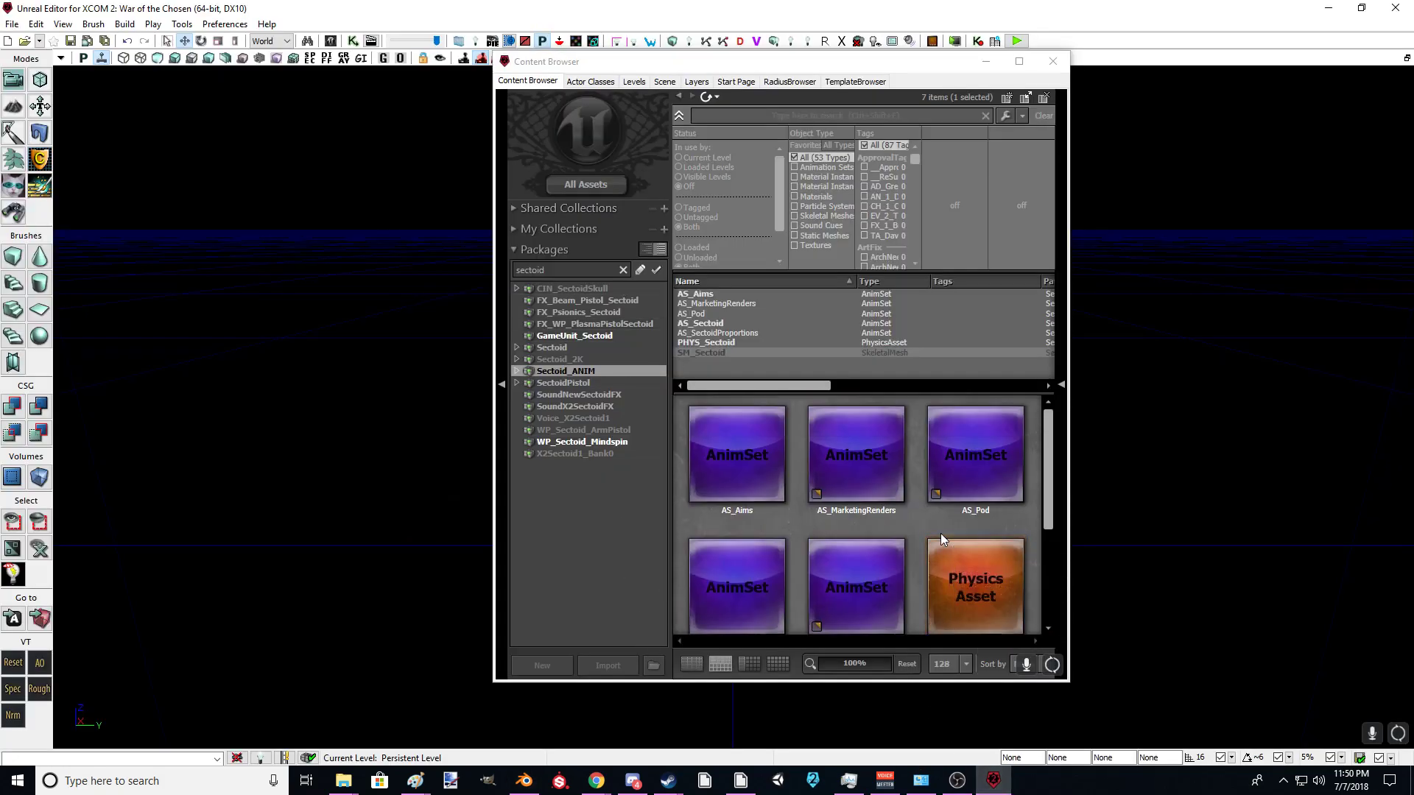
scroll(925, 536, down, 2)
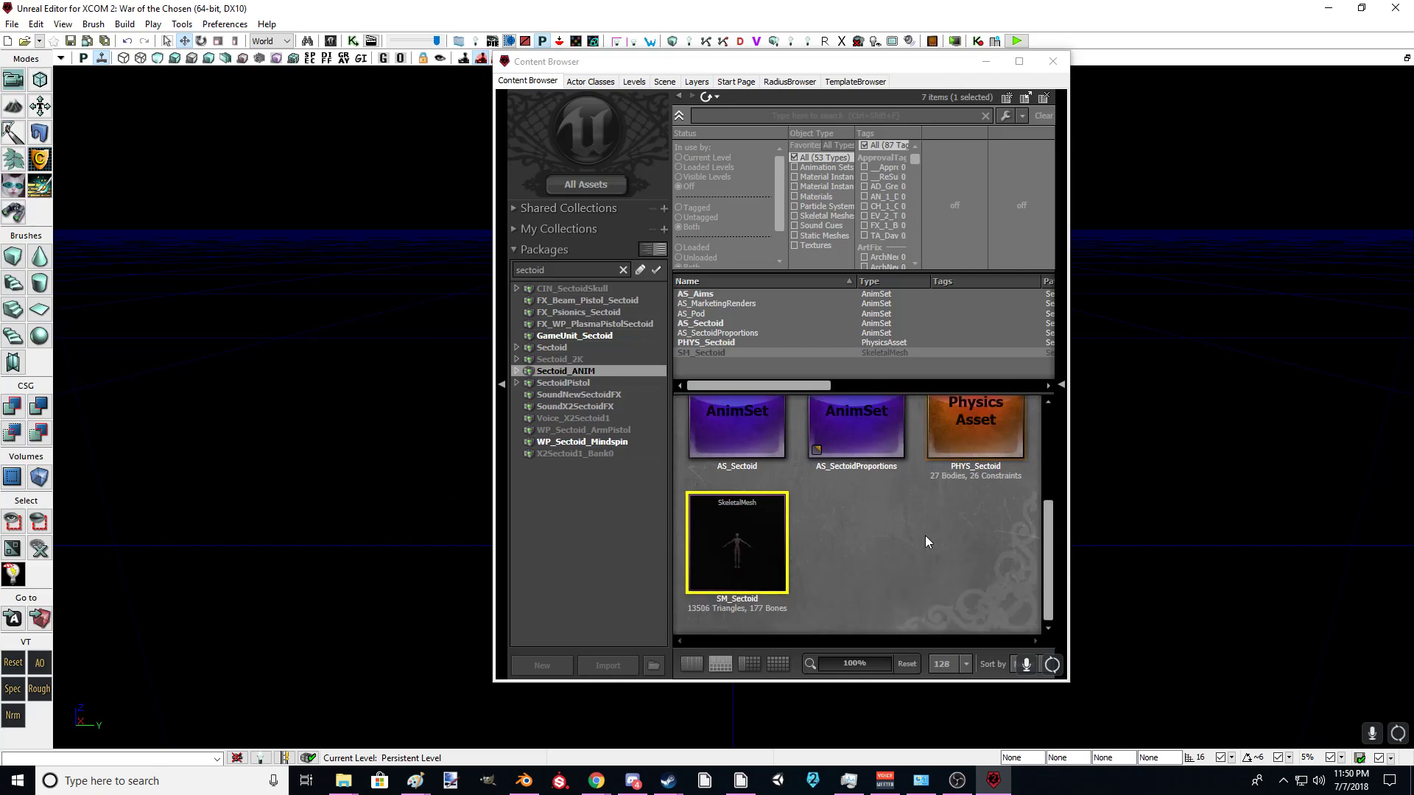
right_click(718, 549)
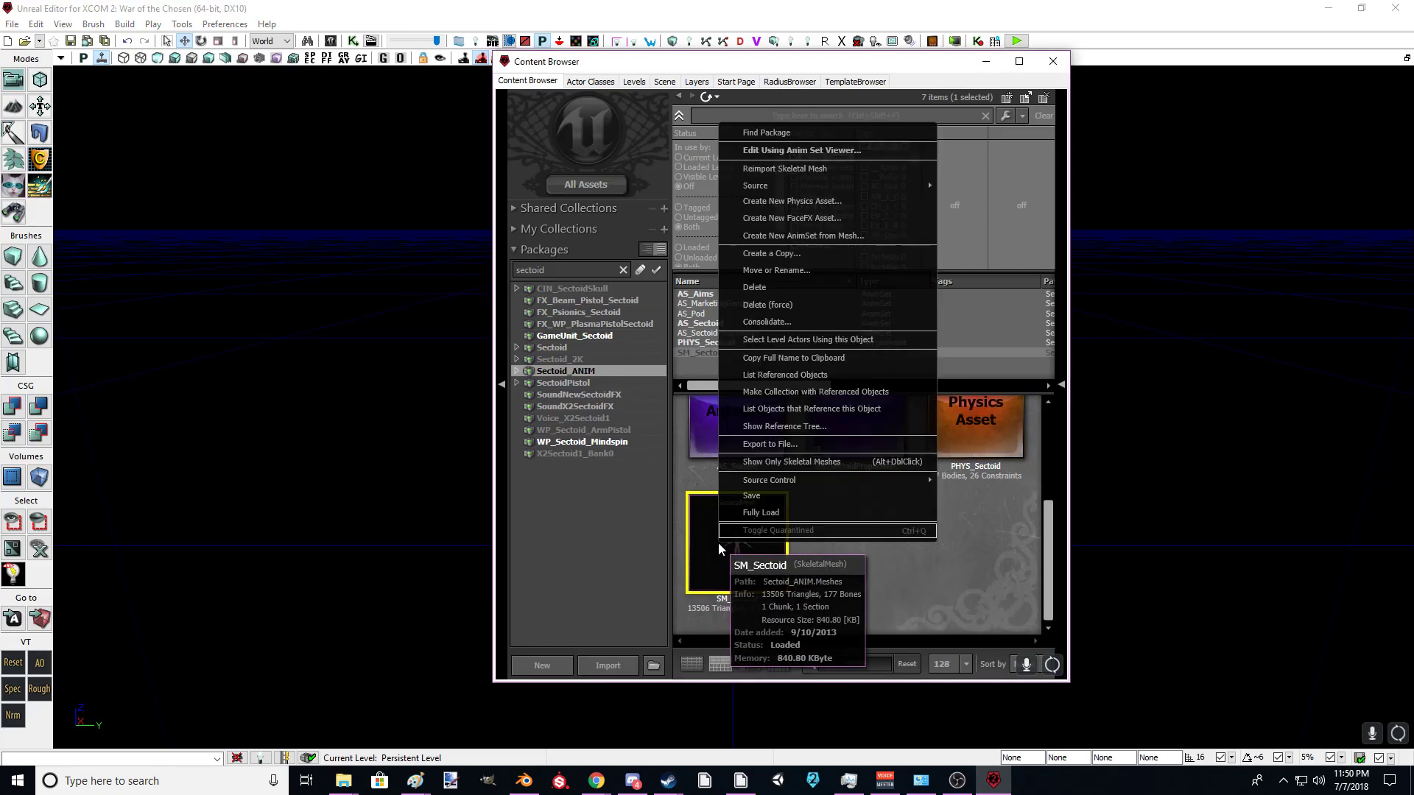
click(789, 255)
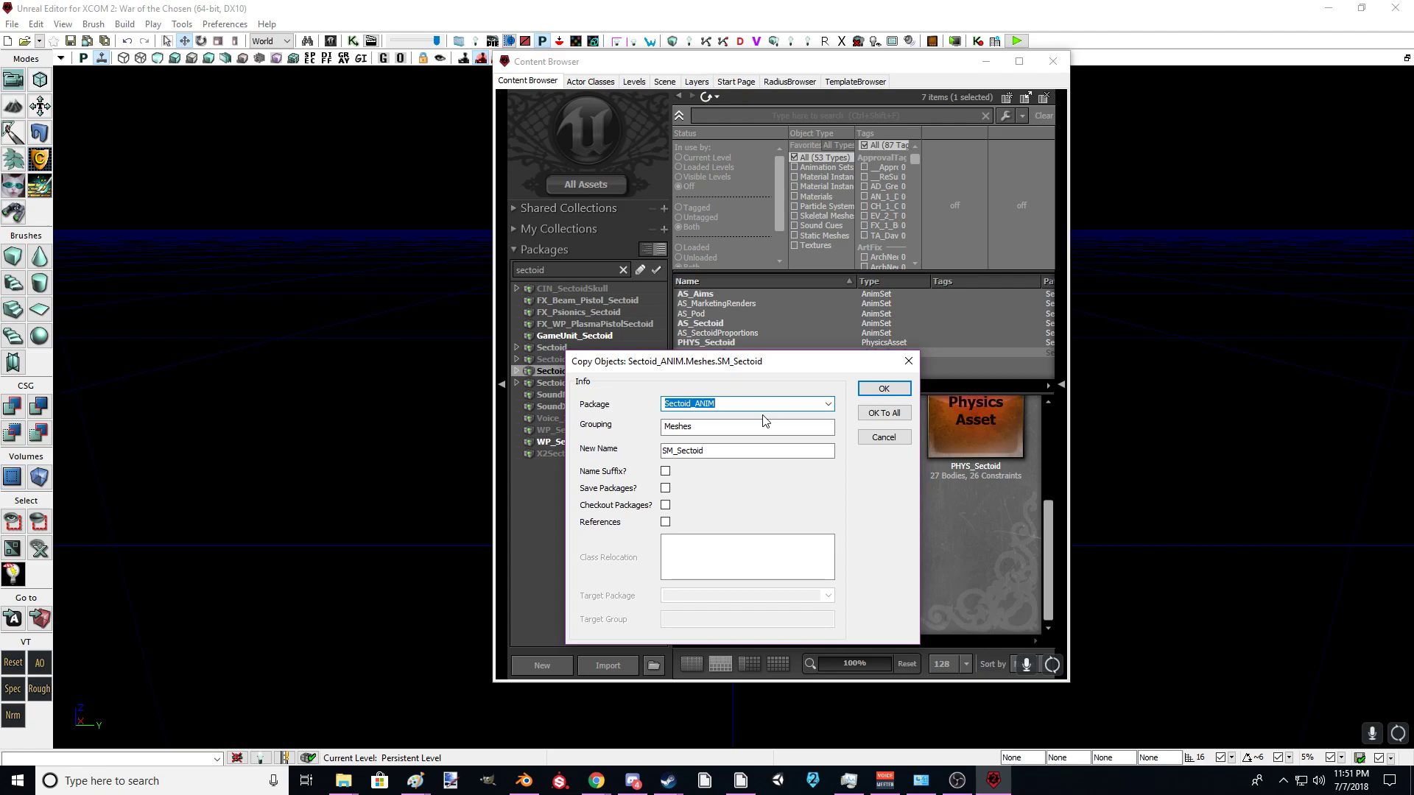
text(DapperSectpod)
drag(721, 359, 1021, 349)
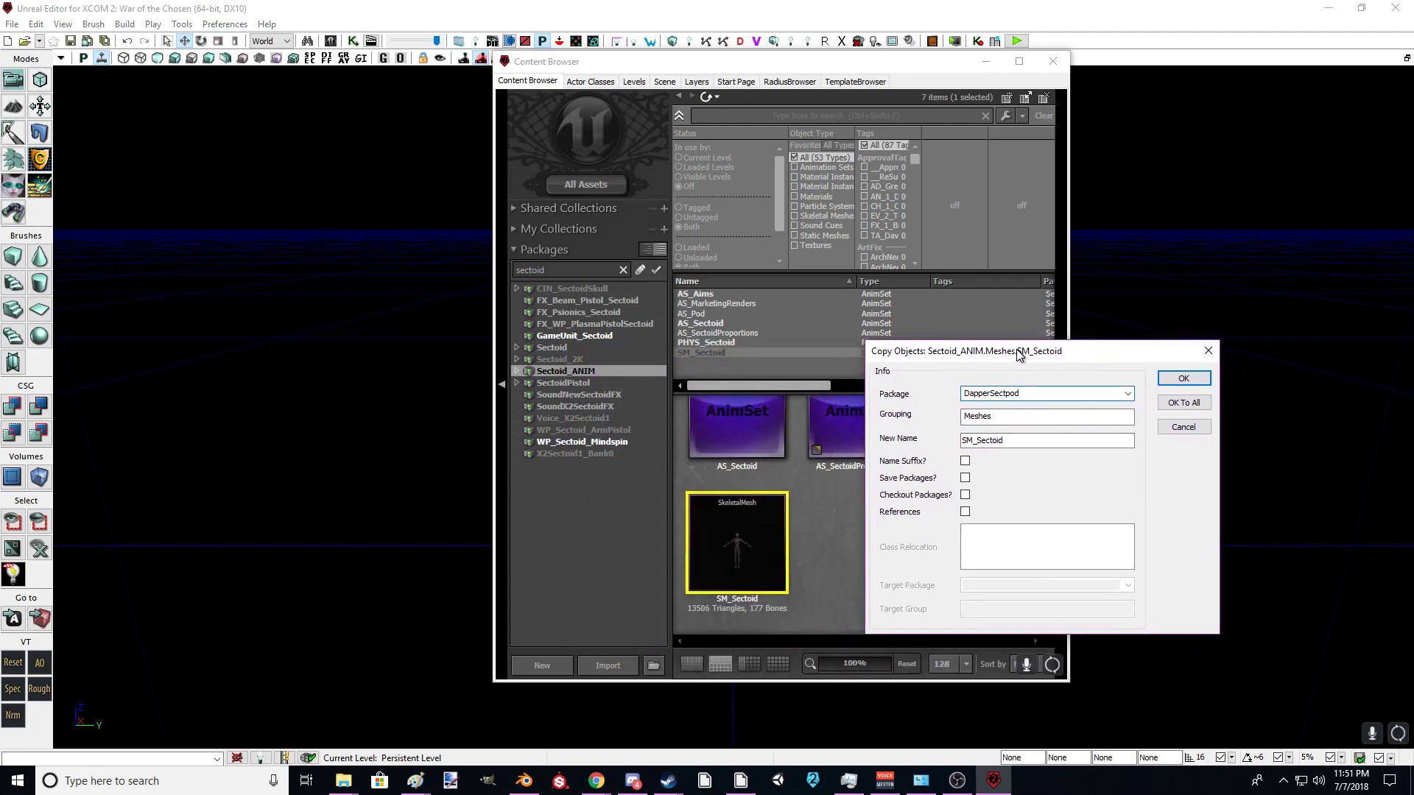
click(999, 440)
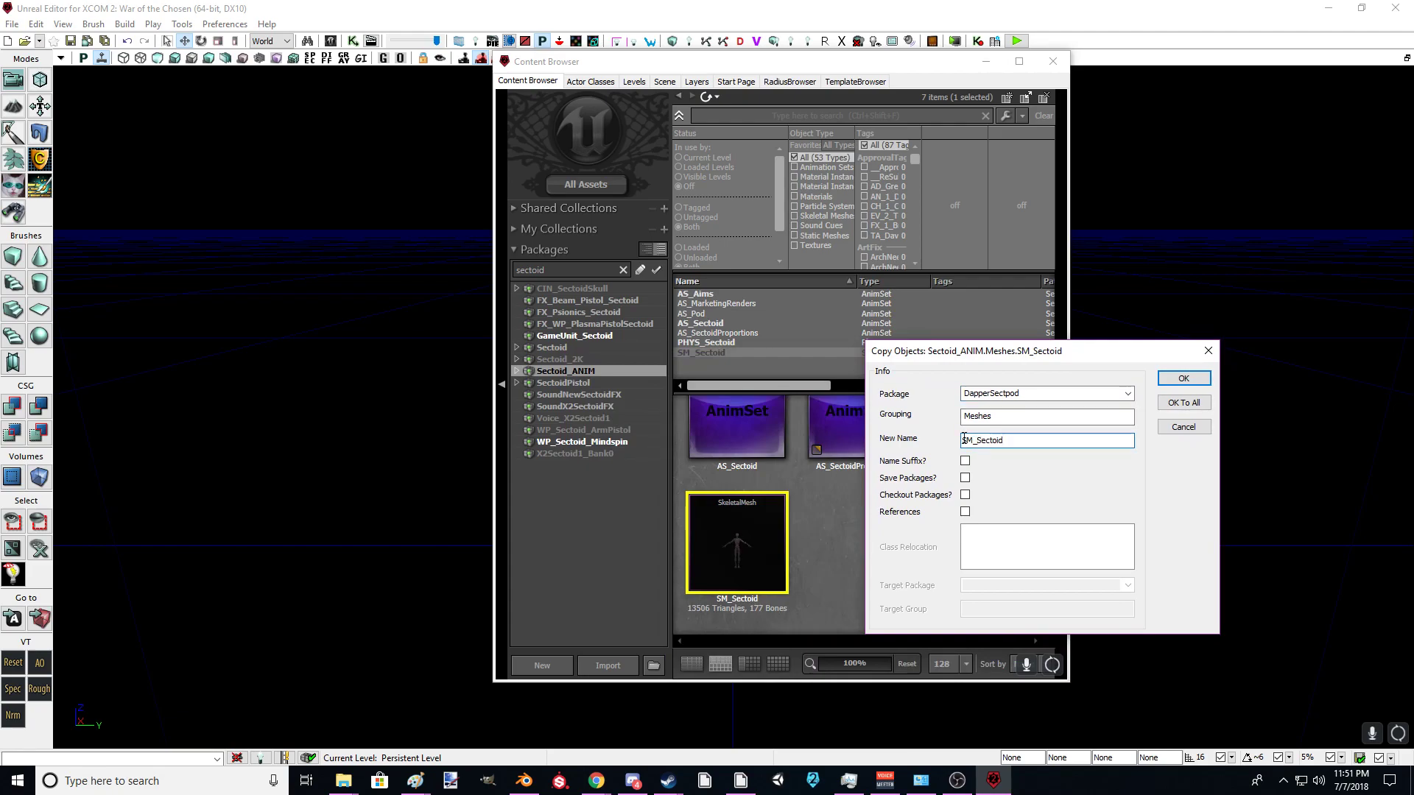
text(Dapper)
click(1164, 380)
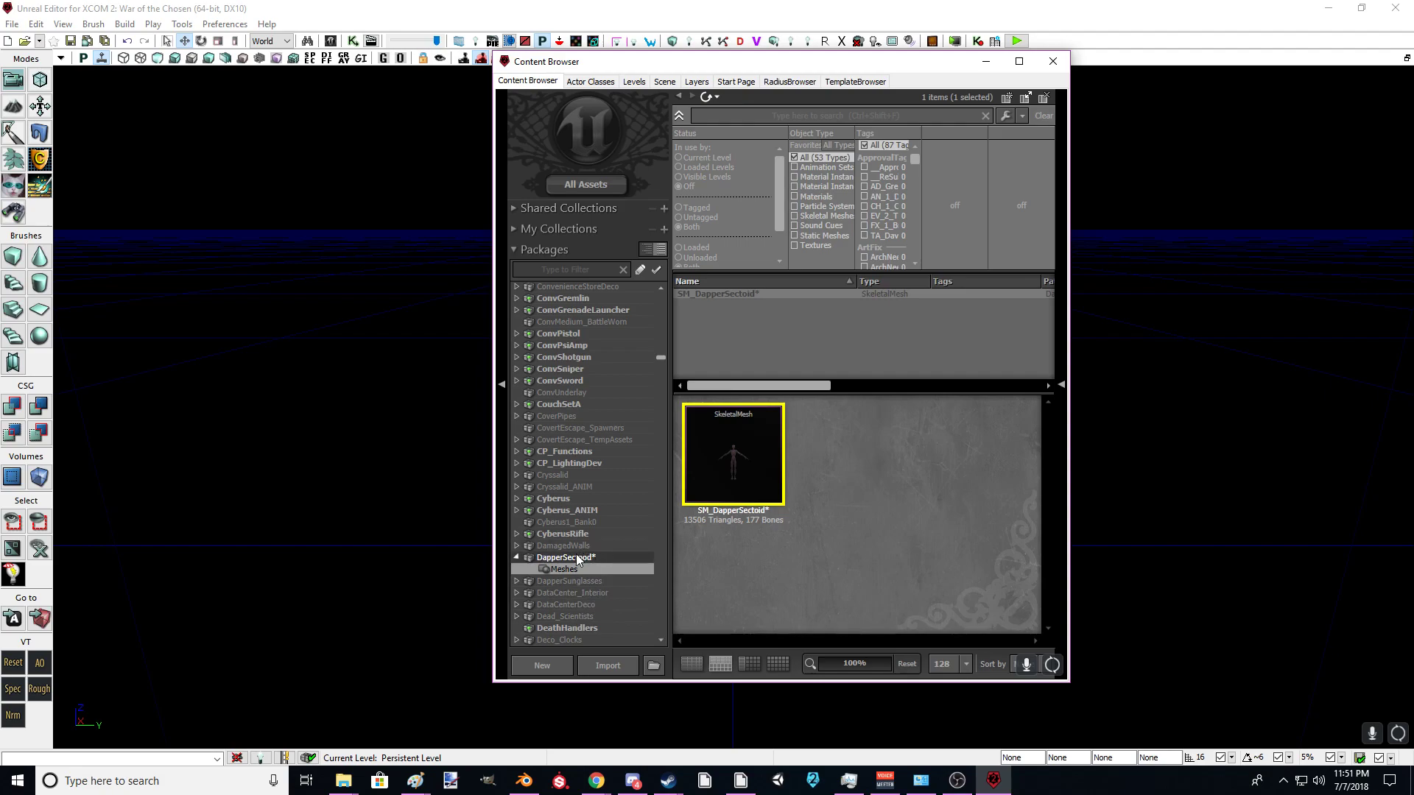
Step: Save the new package as DapperSectpod.upk in the Content folder of the Tutorial project under Firaxis ModBuddy, XCOM - War of the Chosen
right_click(578, 560)
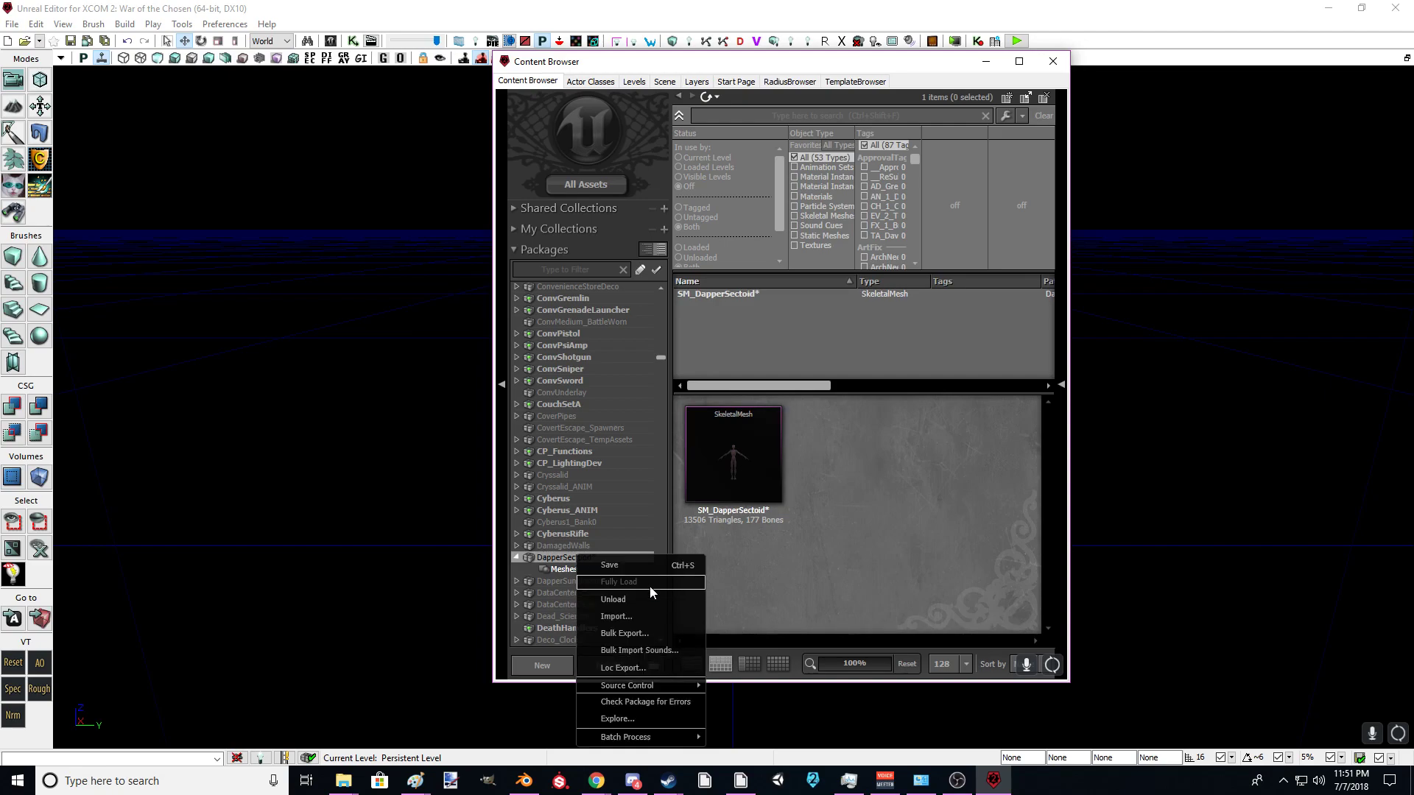
click(617, 566)
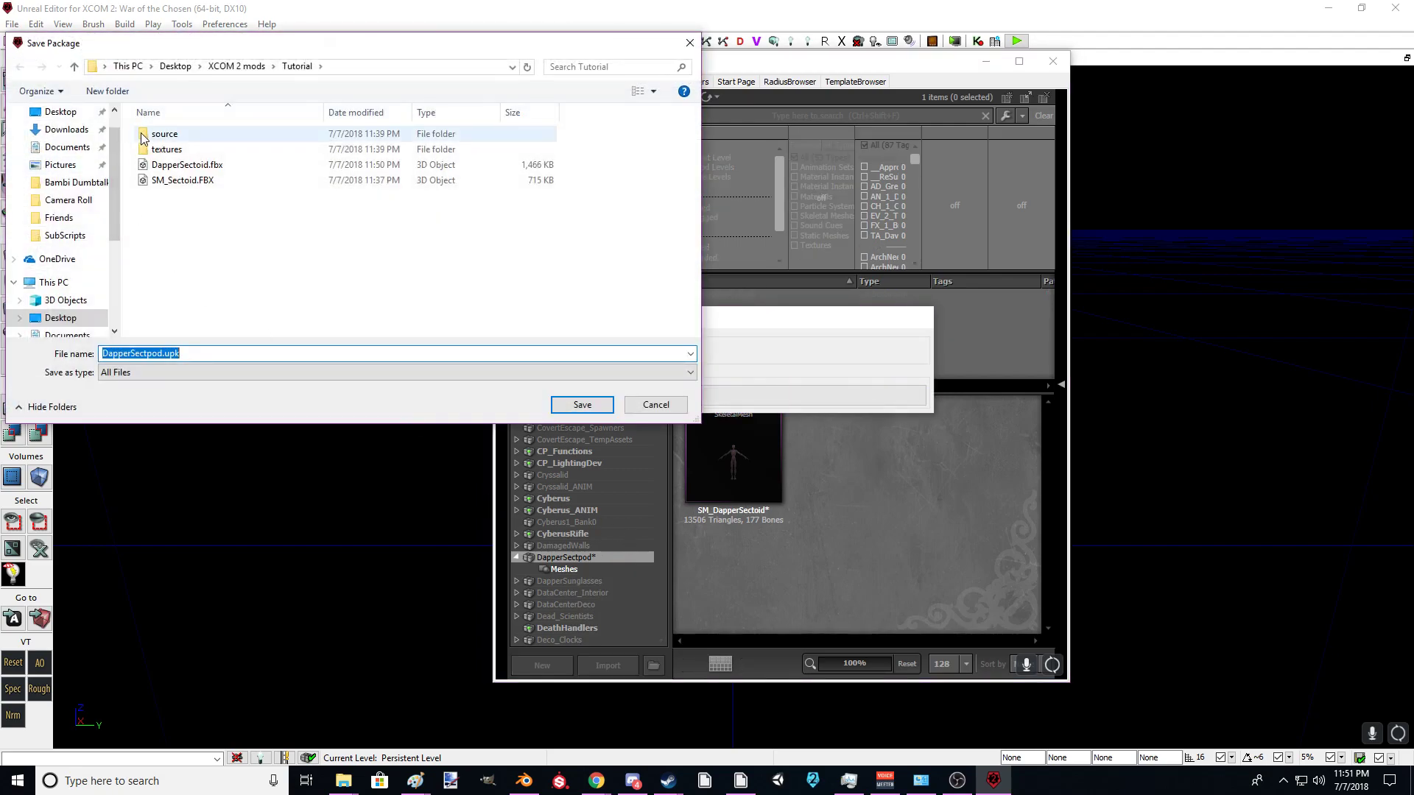
scroll(64, 247, down, 1)
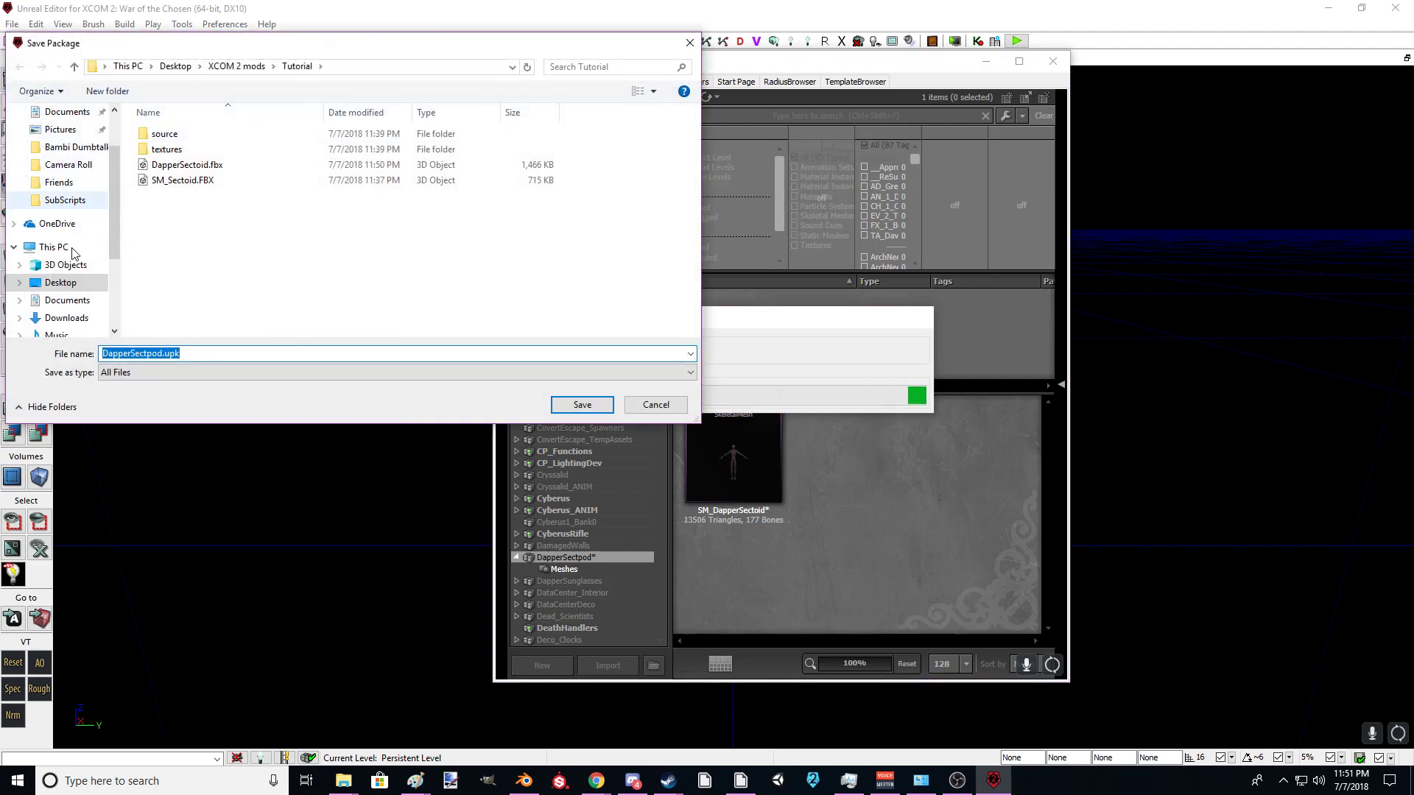
click(70, 300)
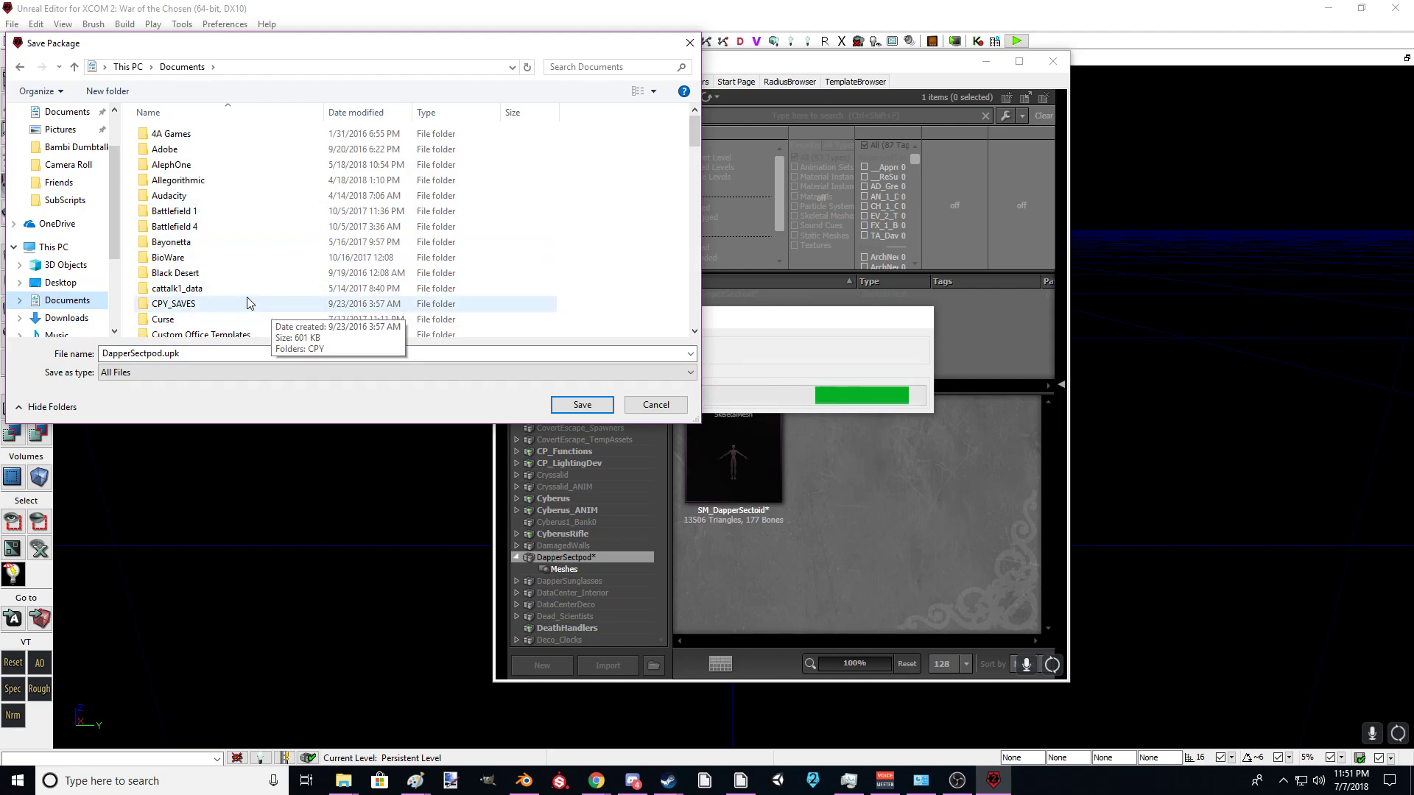
scroll(254, 301, down, 4)
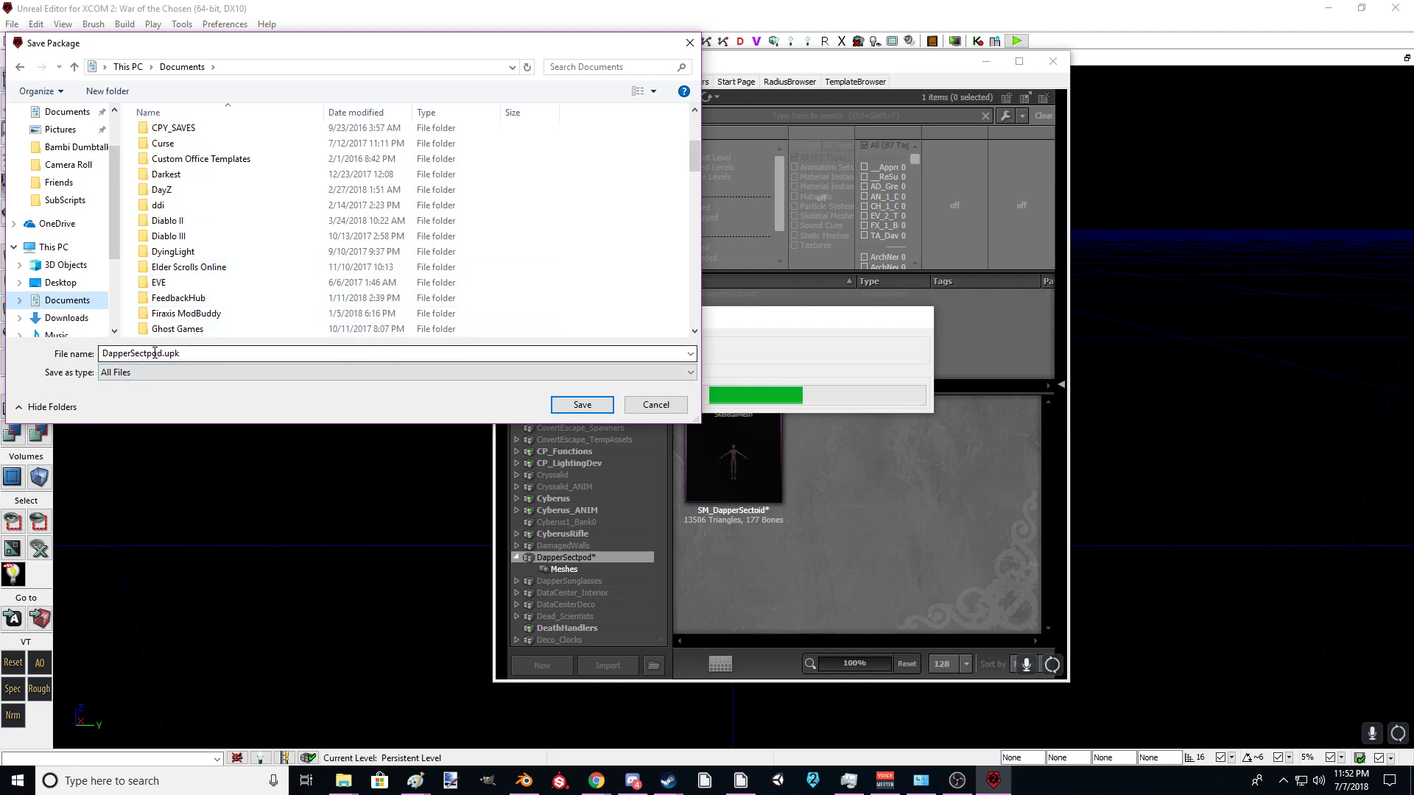
scroll(192, 254, down, 1)
scroll(191, 250, down, 2)
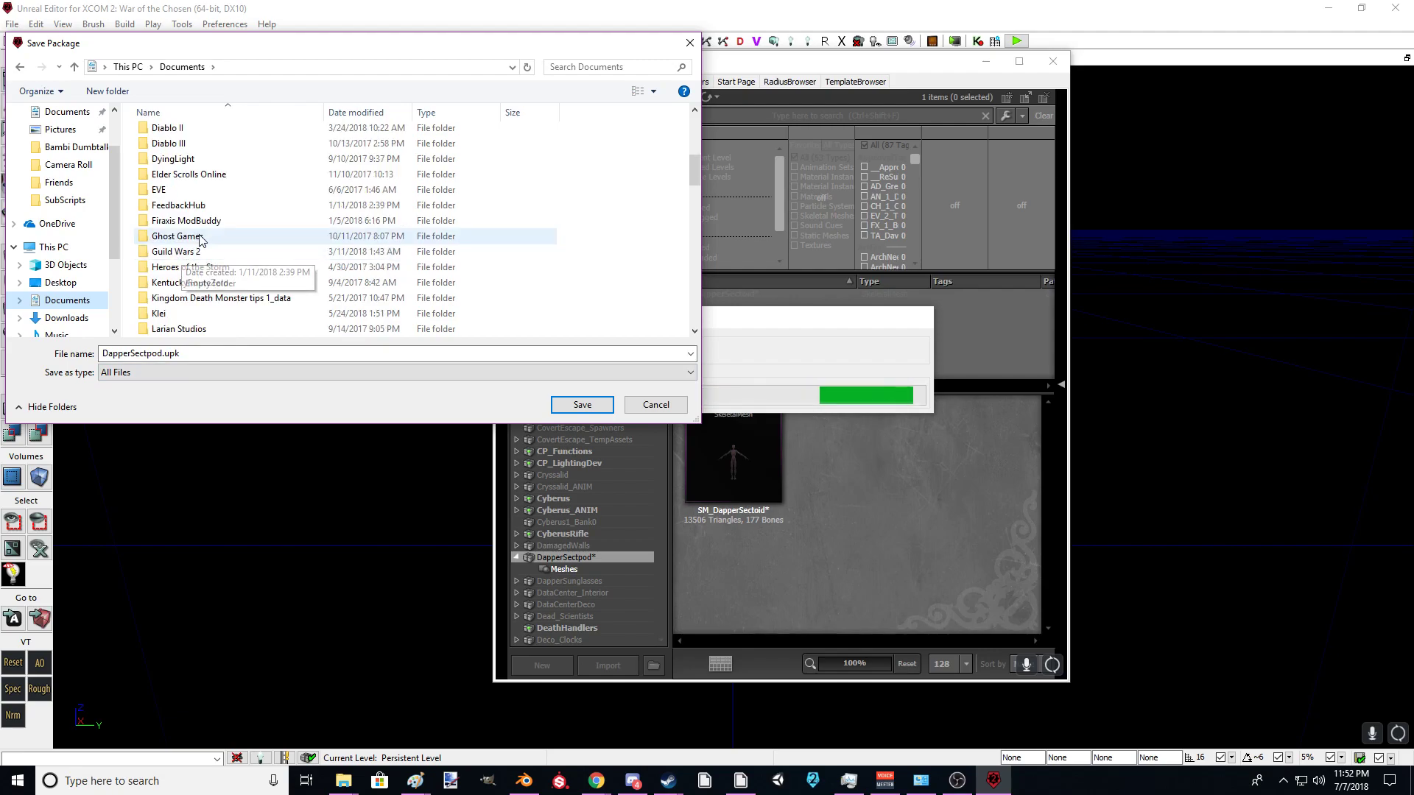
double_click(211, 227)
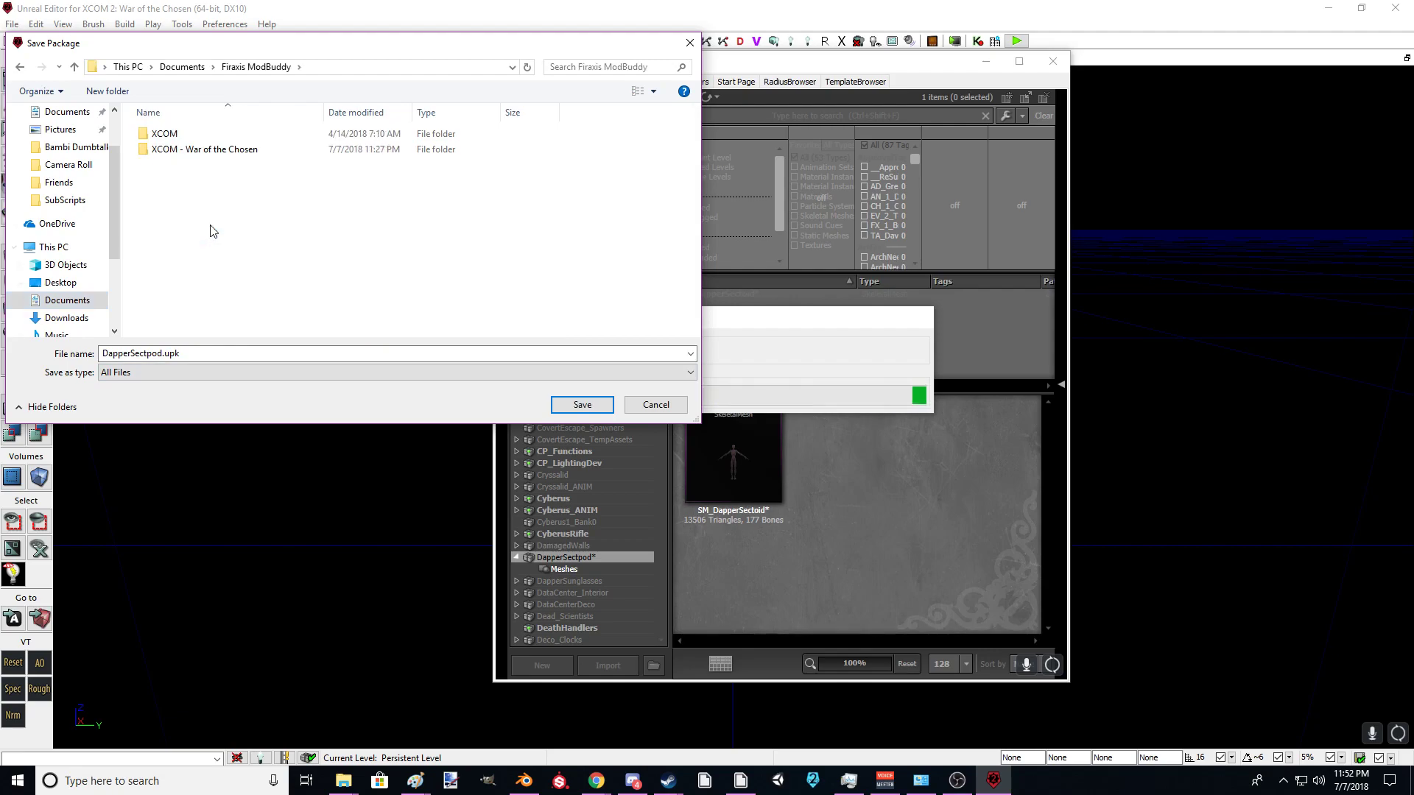
double_click(226, 150)
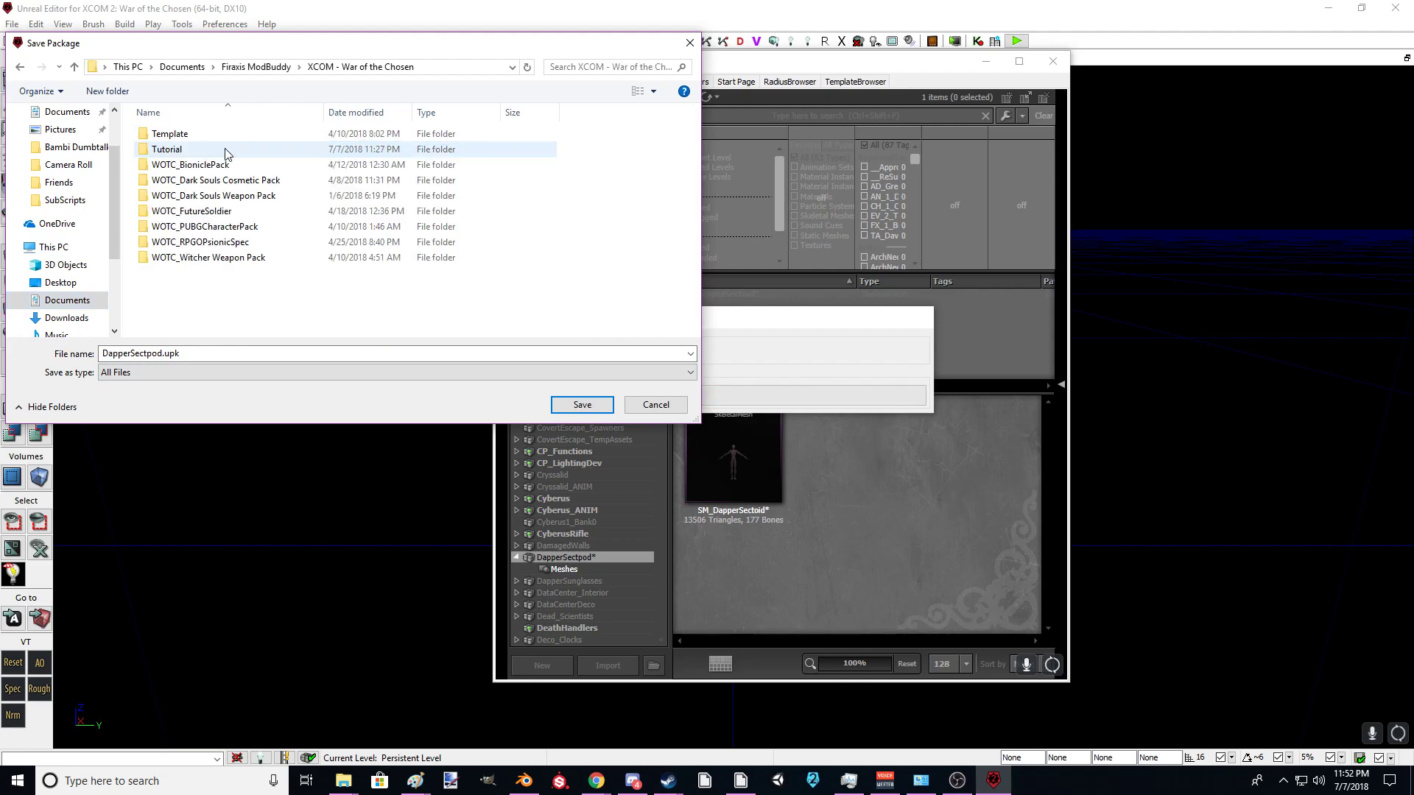
double_click(226, 150)
double_click(196, 134)
double_click(188, 135)
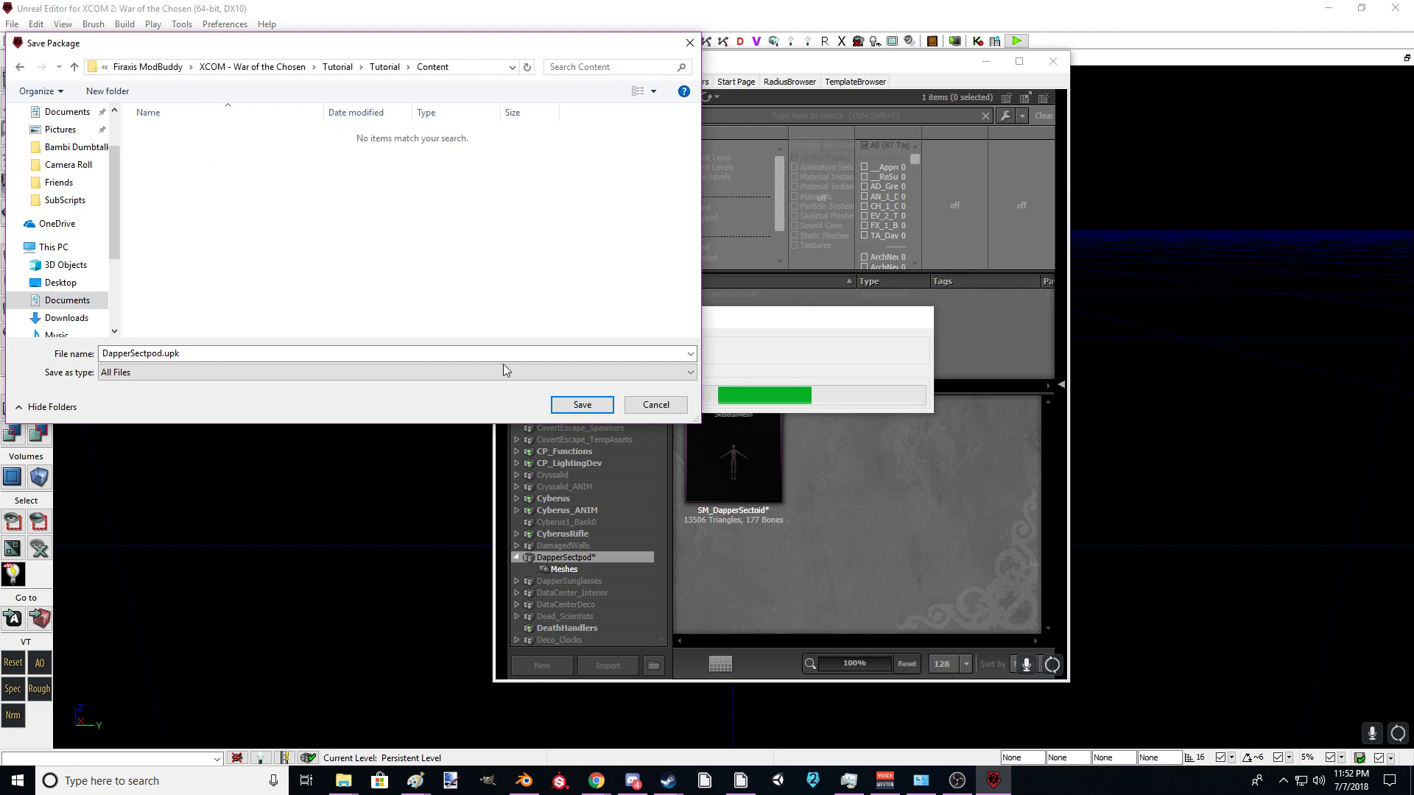
click(582, 405)
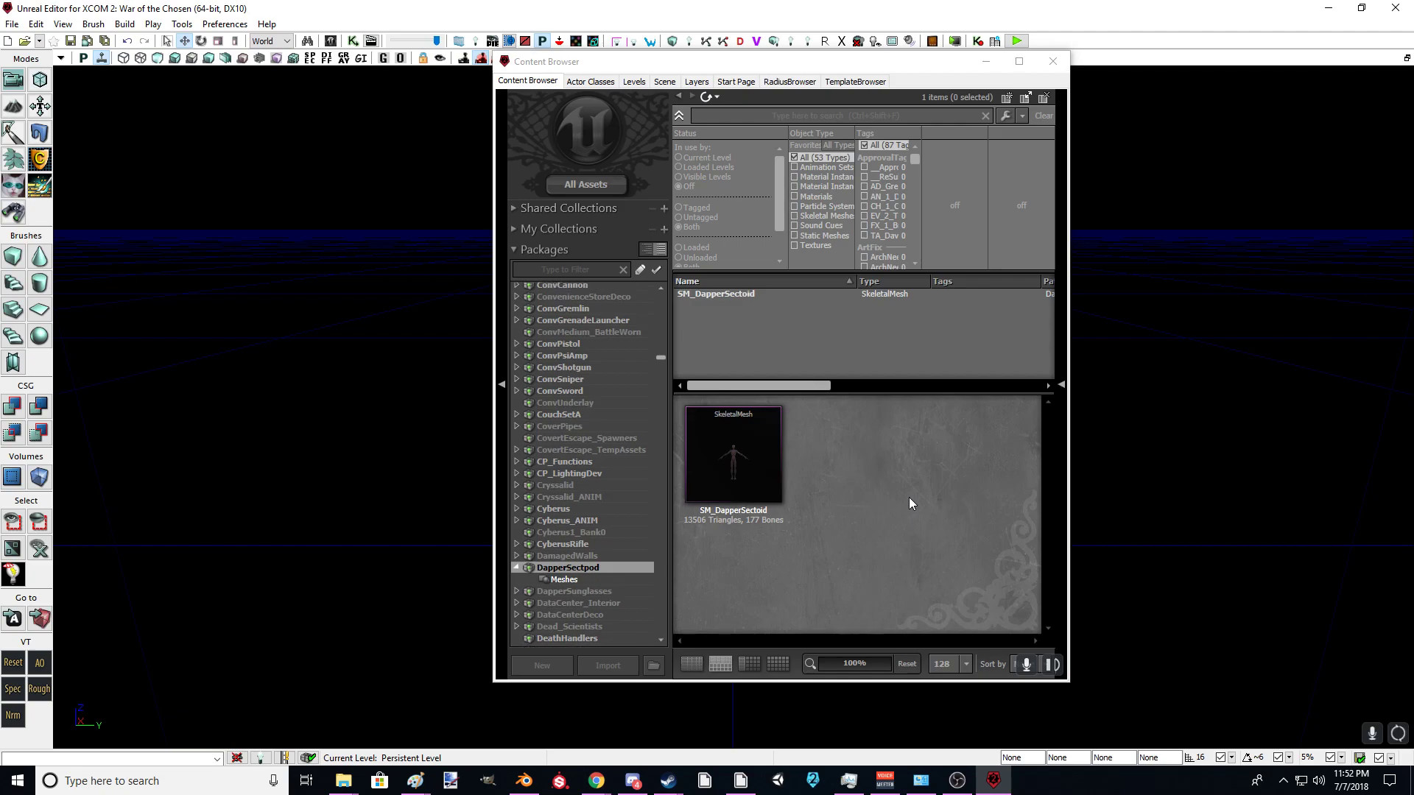
Step: Reimport the SM_DapperSectoid skeletal mesh from DapperSectoid.fbx in the desktop's XCOM 2 mods Tutorial folder
right_click(749, 423)
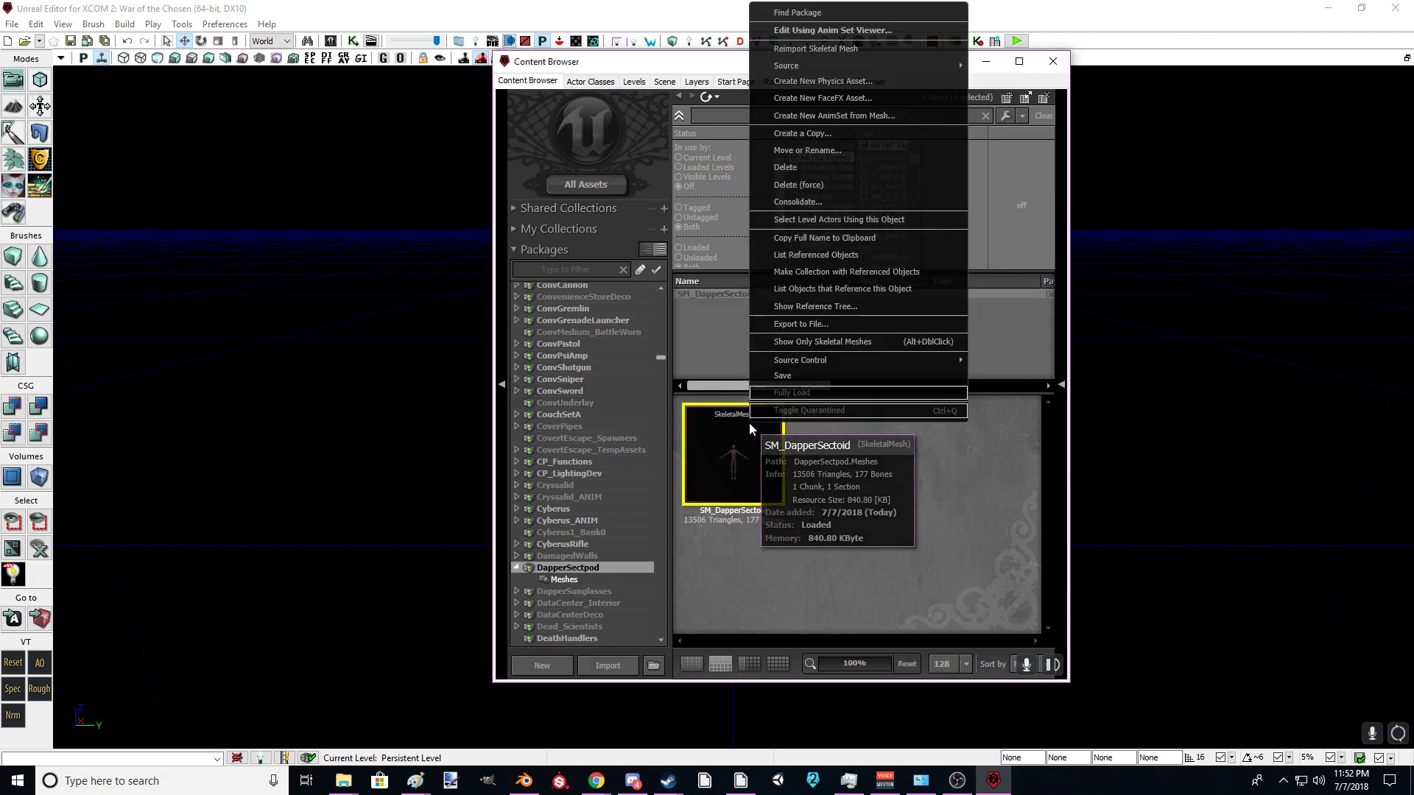
click(882, 484)
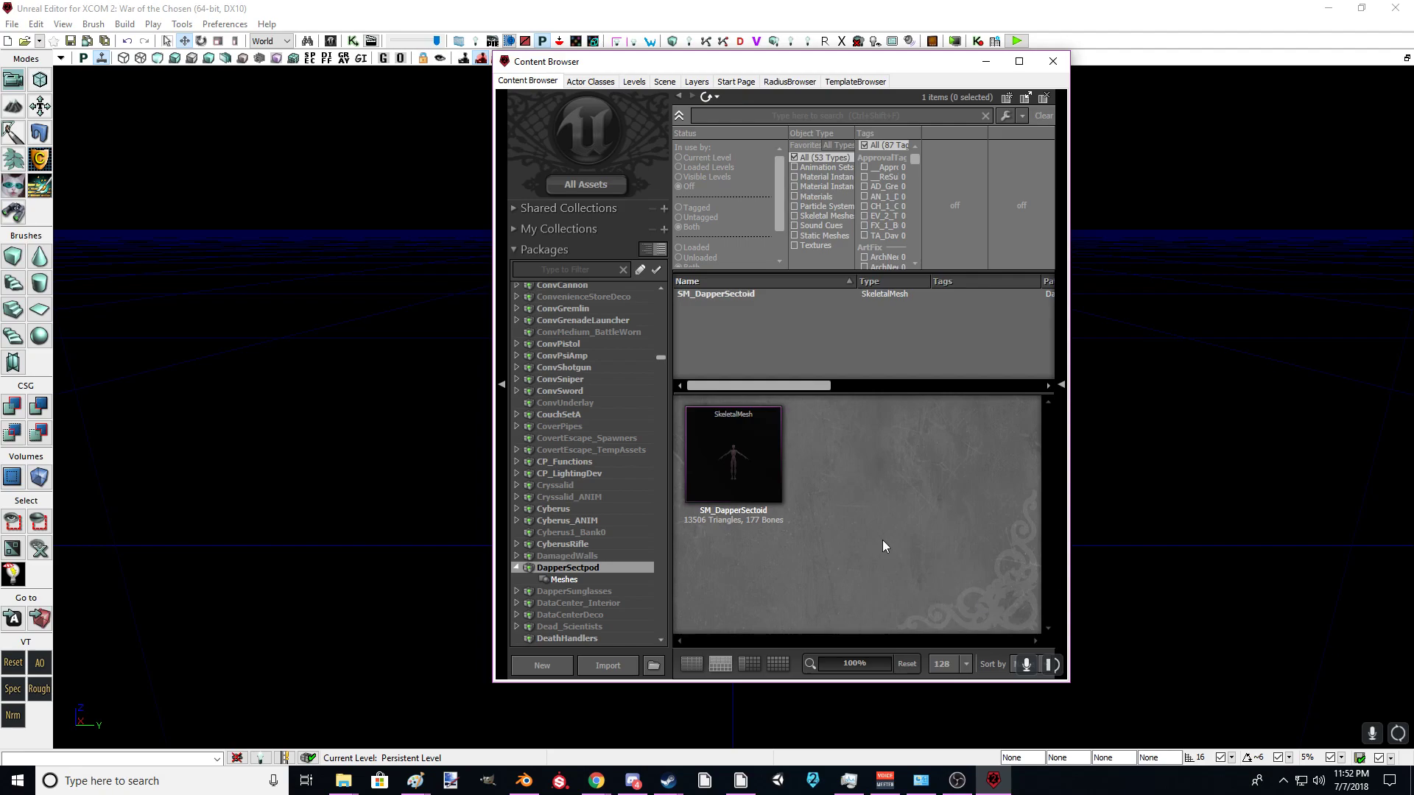
mouse_move(724, 471)
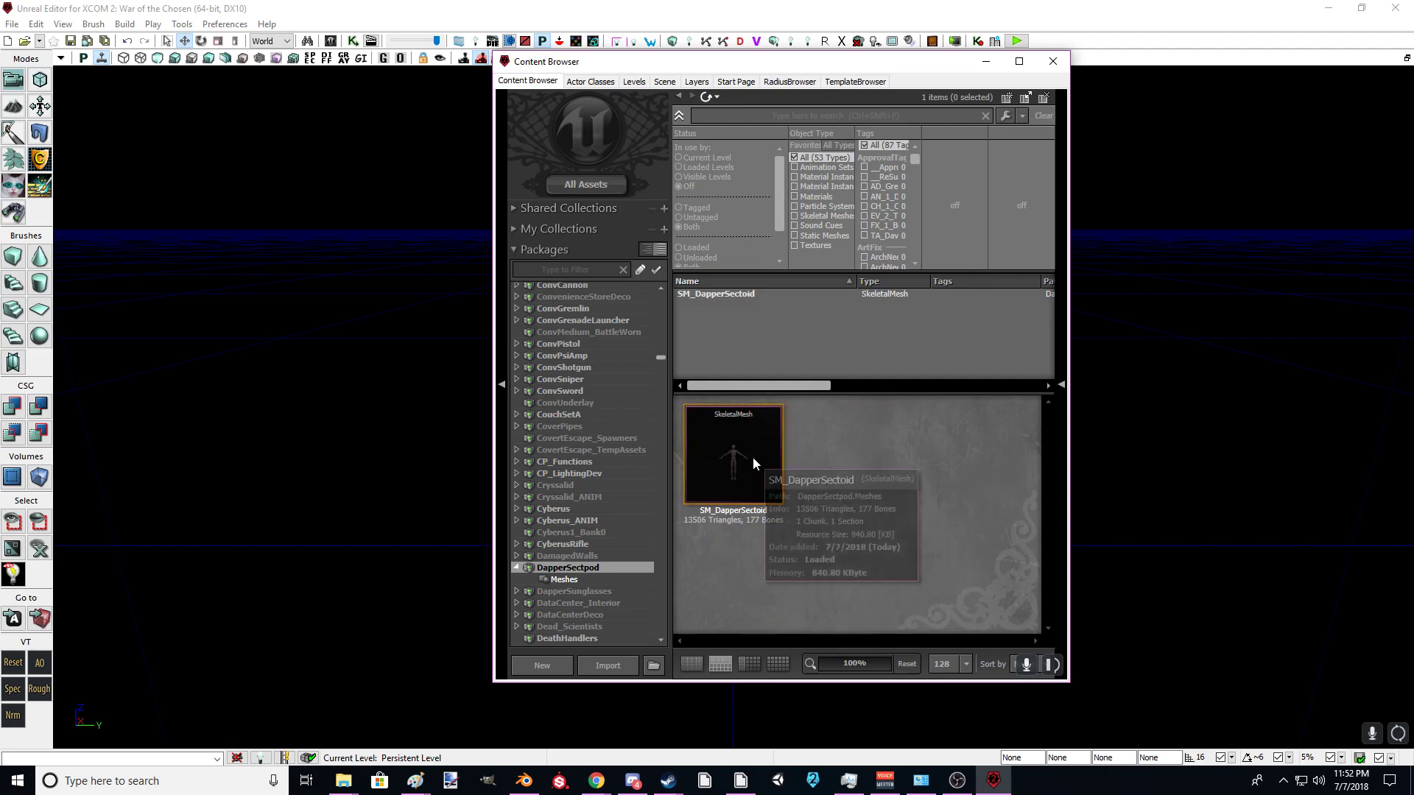
right_click(752, 456)
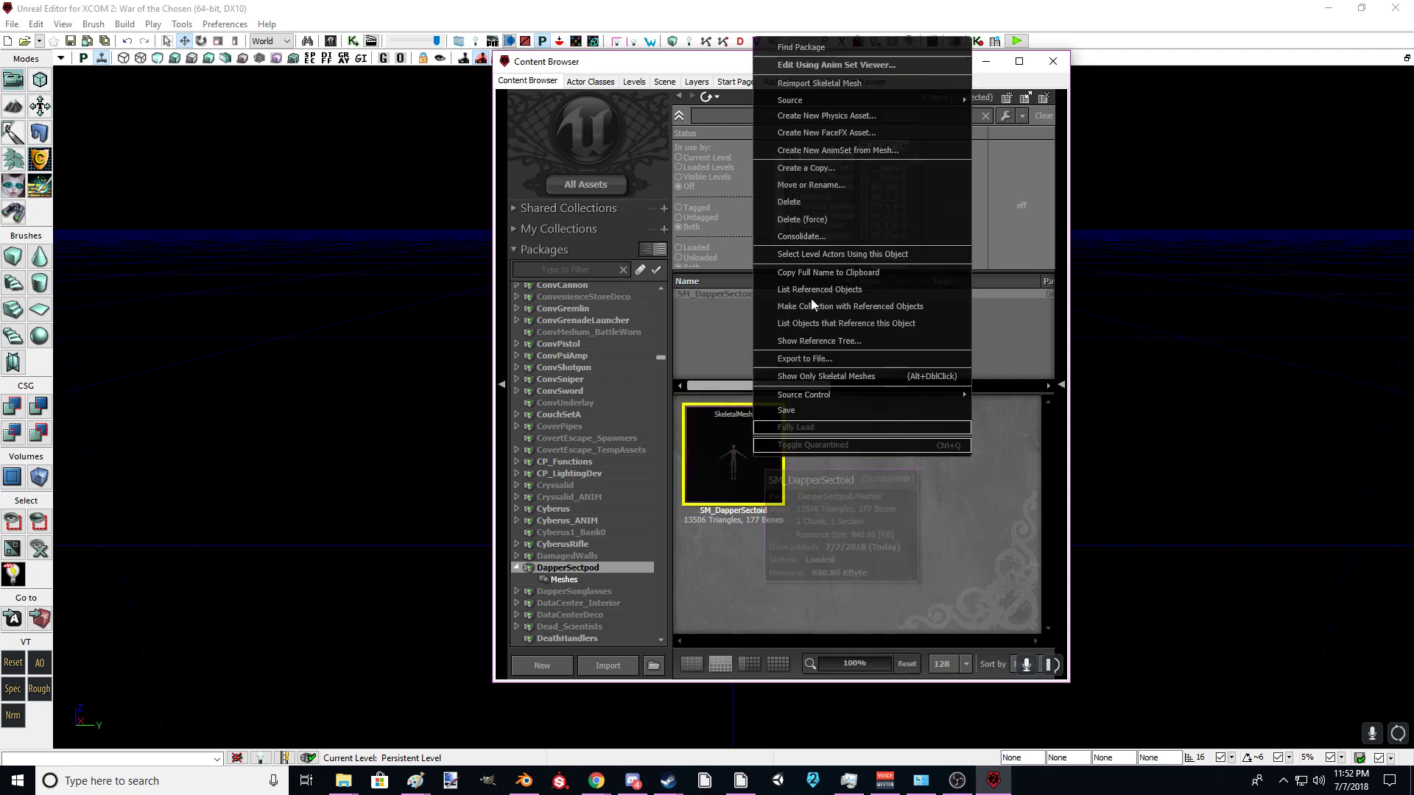
click(836, 87)
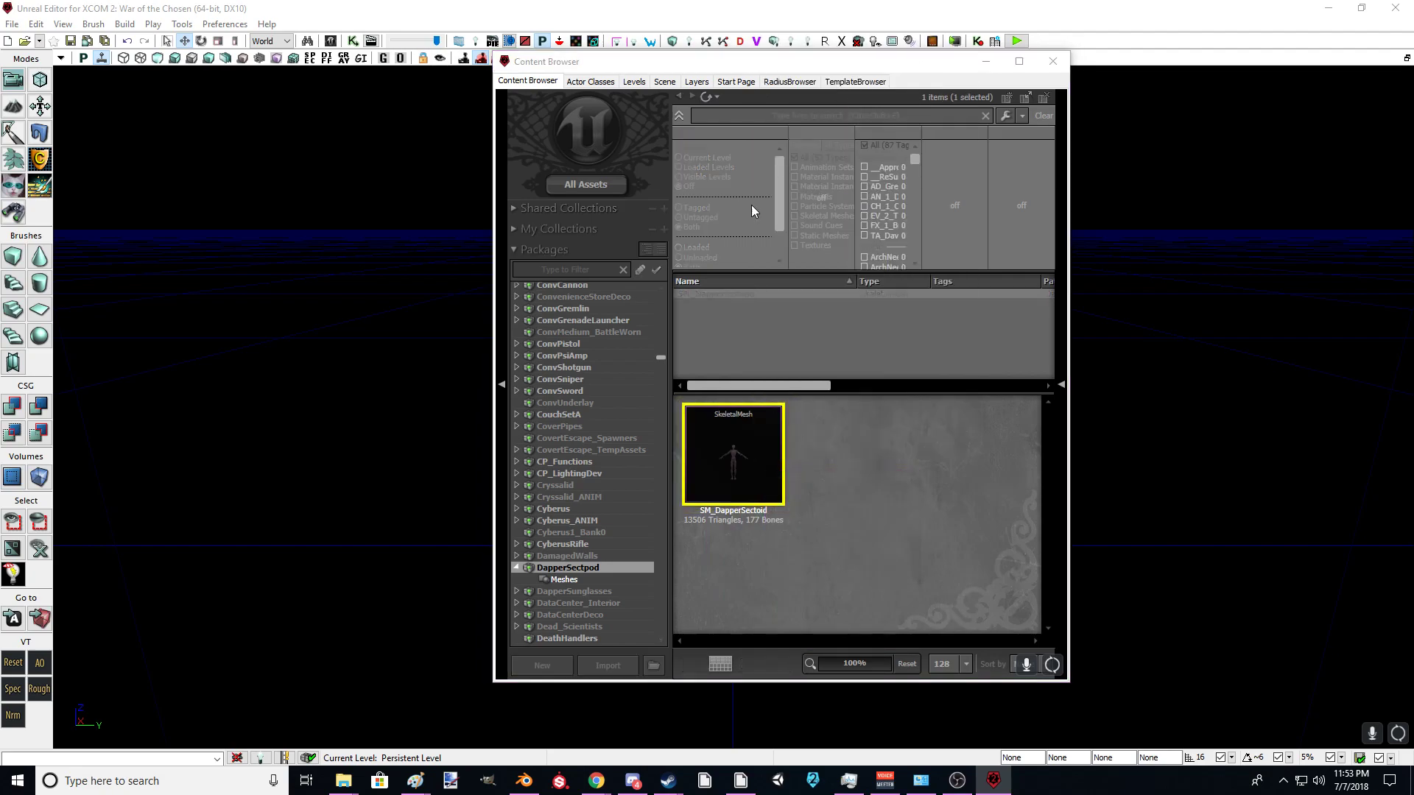
drag(199, 52, 597, 329)
mouse_move(851, 322)
mouse_down()
mouse_move(925, 444)
mouse_move(905, 542)
mouse_move(899, 262)
mouse_move(890, 319)
mouse_move(867, 315)
mouse_up()
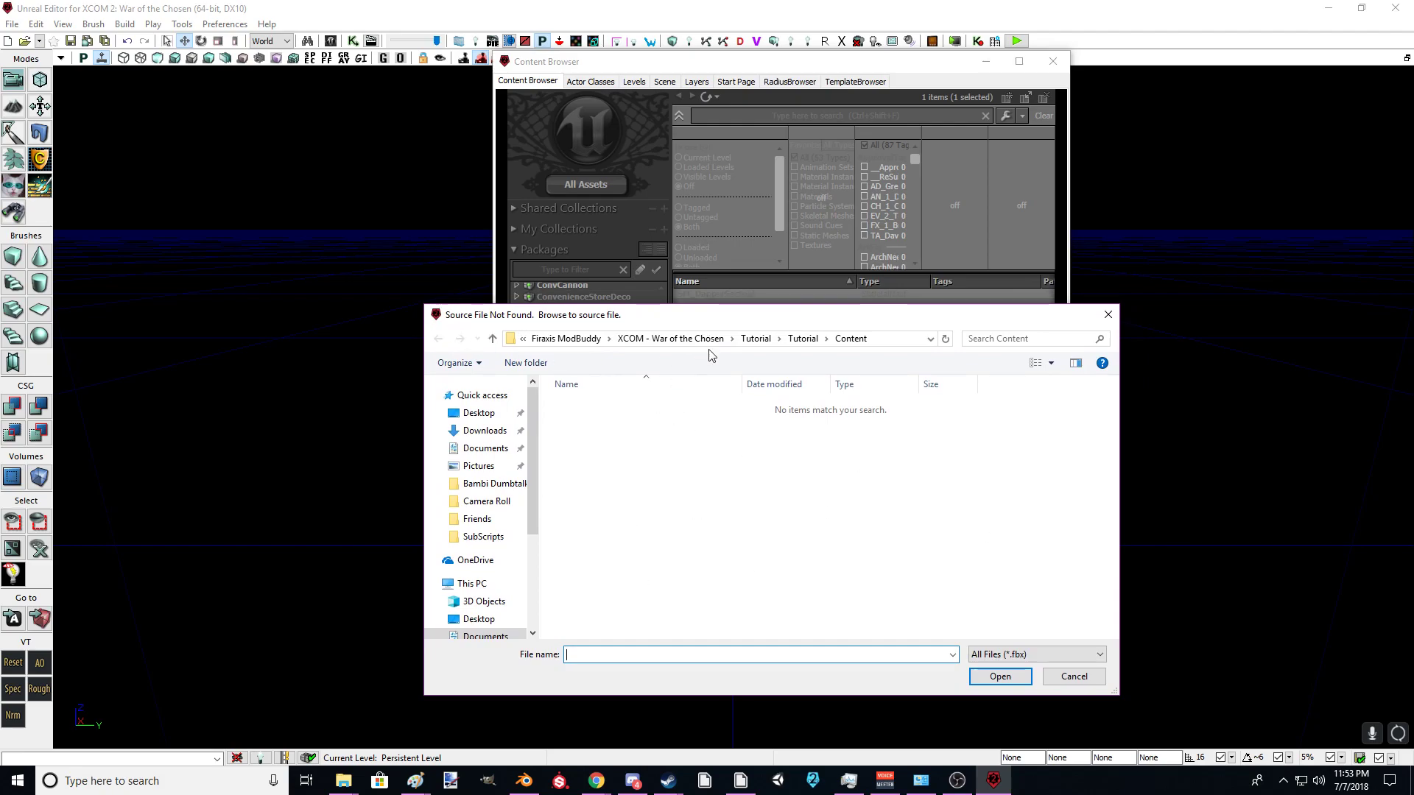
mouse_move(713, 322)
mouse_down()
mouse_move(788, 457)
mouse_move(738, 574)
mouse_move(714, 296)
mouse_move(720, 312)
mouse_up()
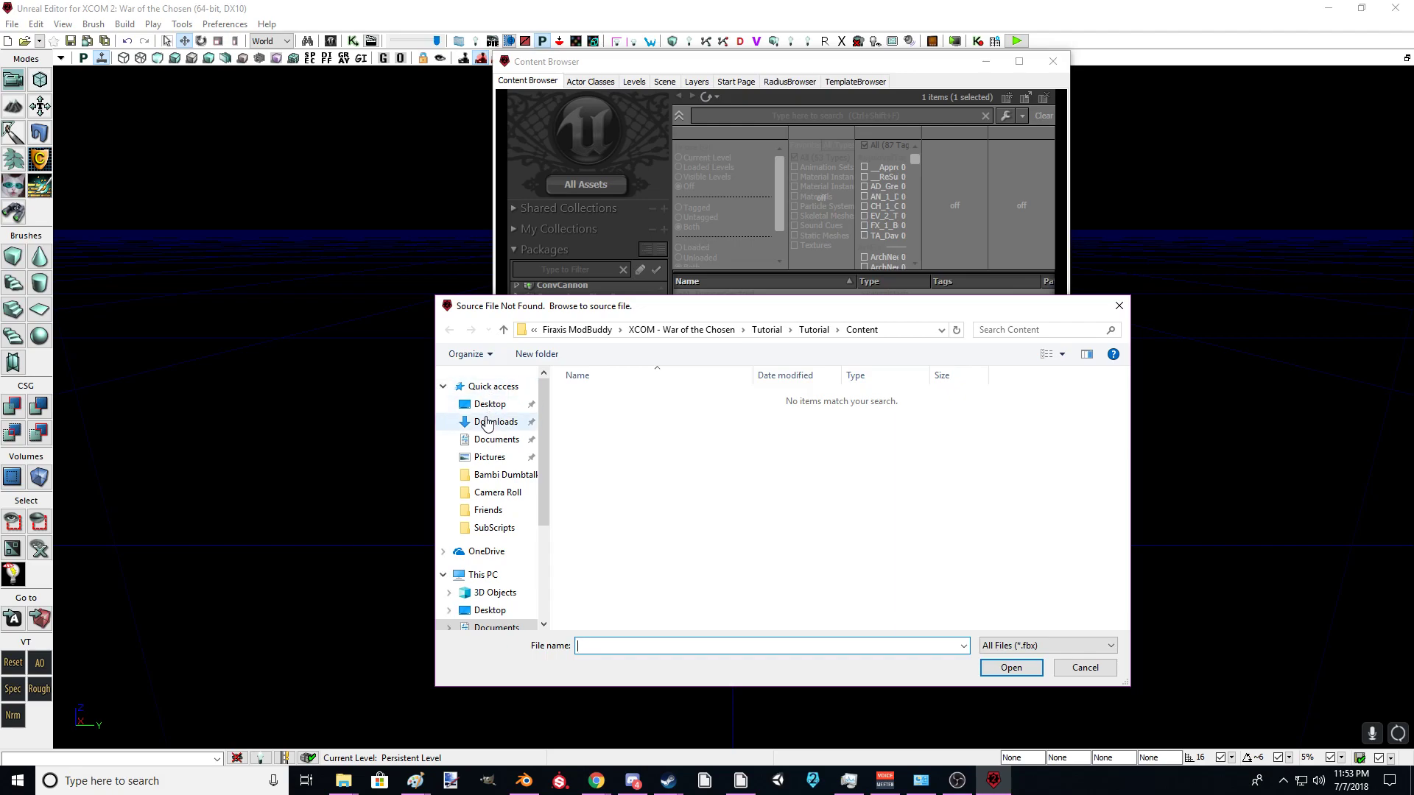
click(486, 439)
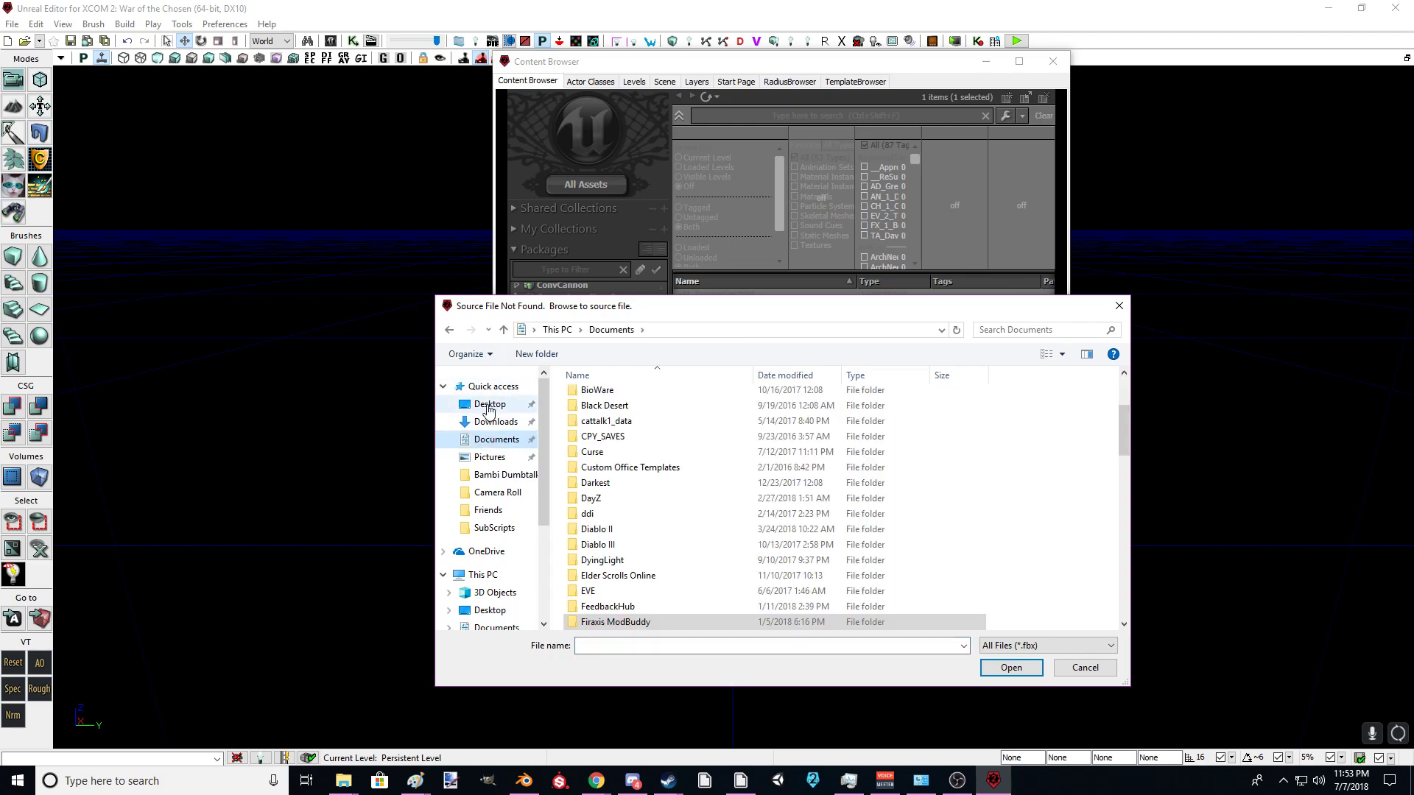
click(490, 404)
double_click(611, 537)
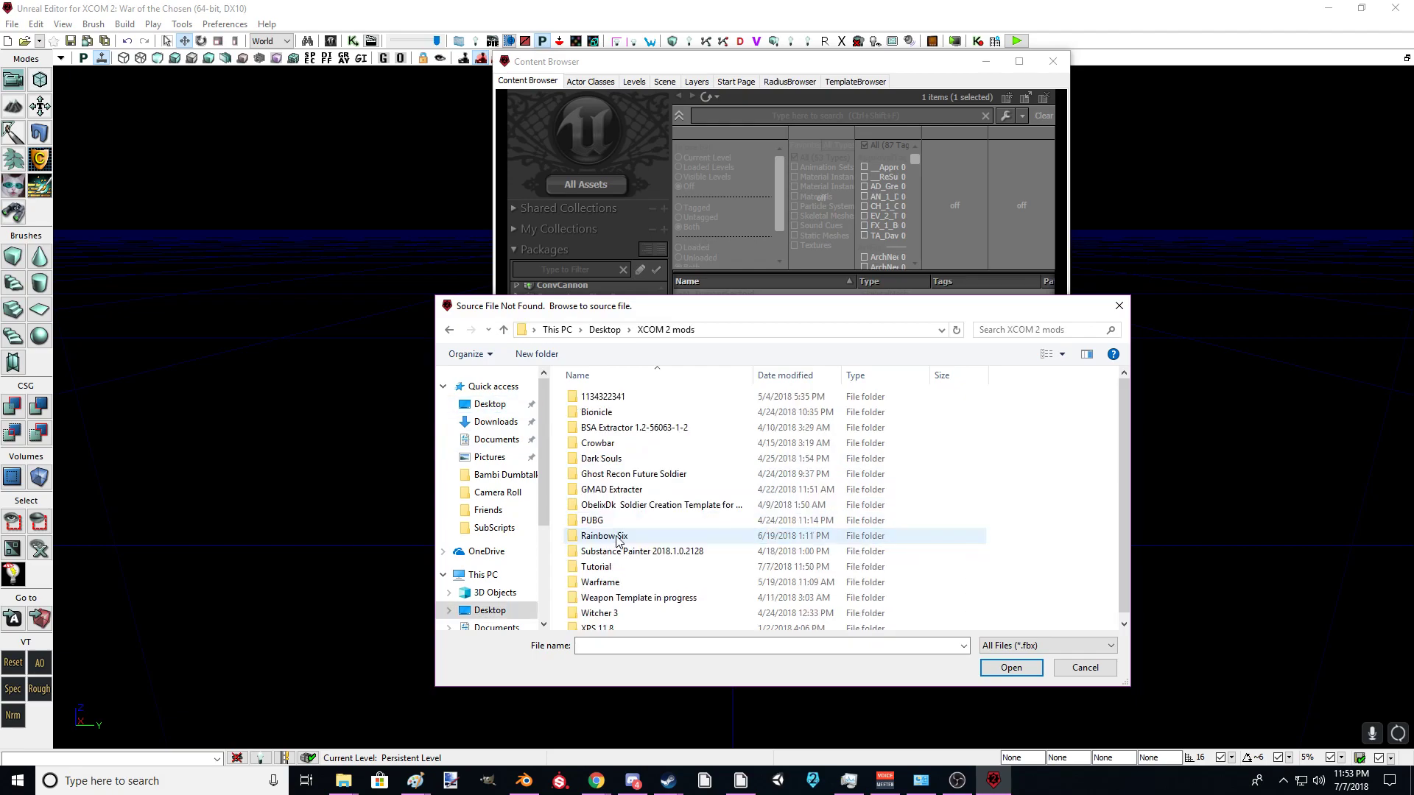
click(608, 569)
double_click(608, 568)
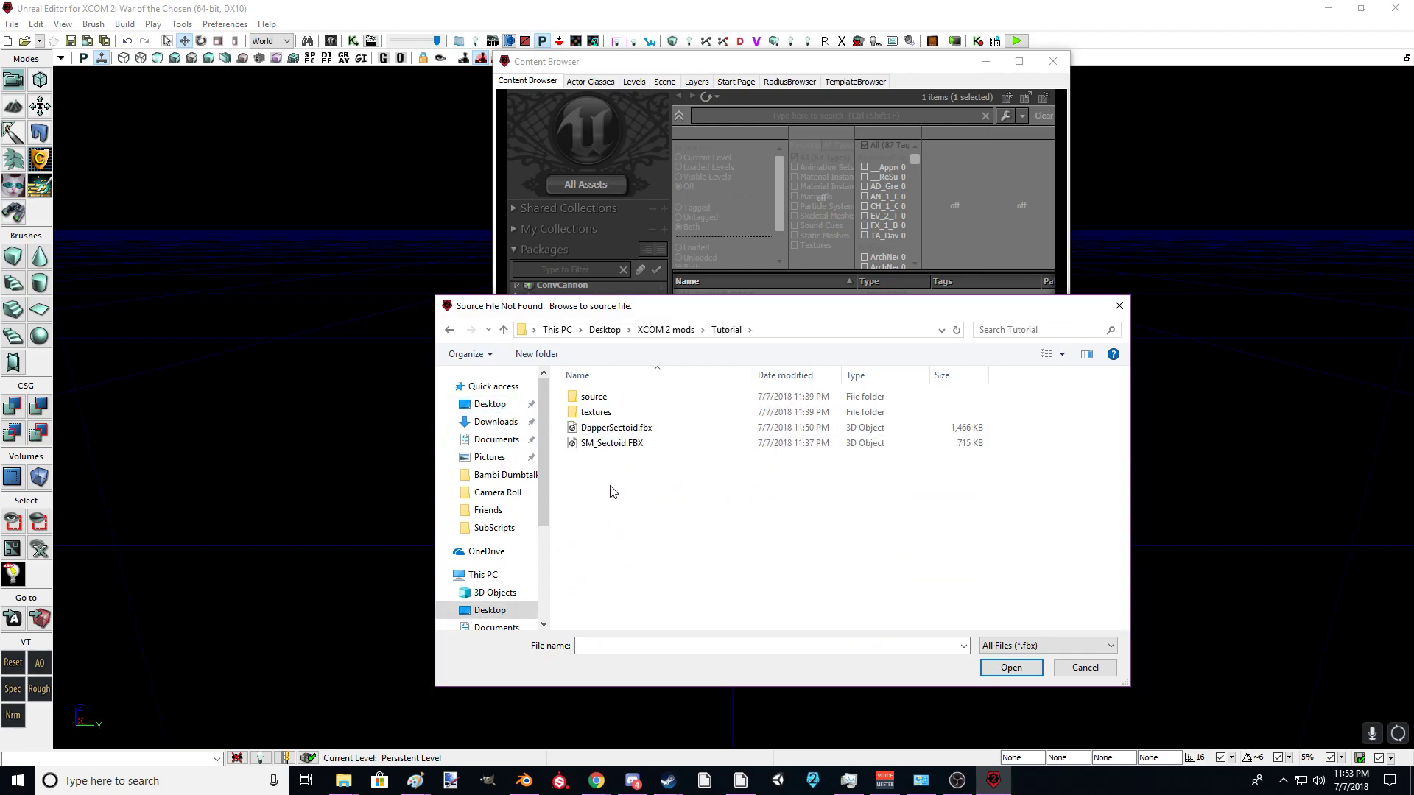
double_click(593, 428)
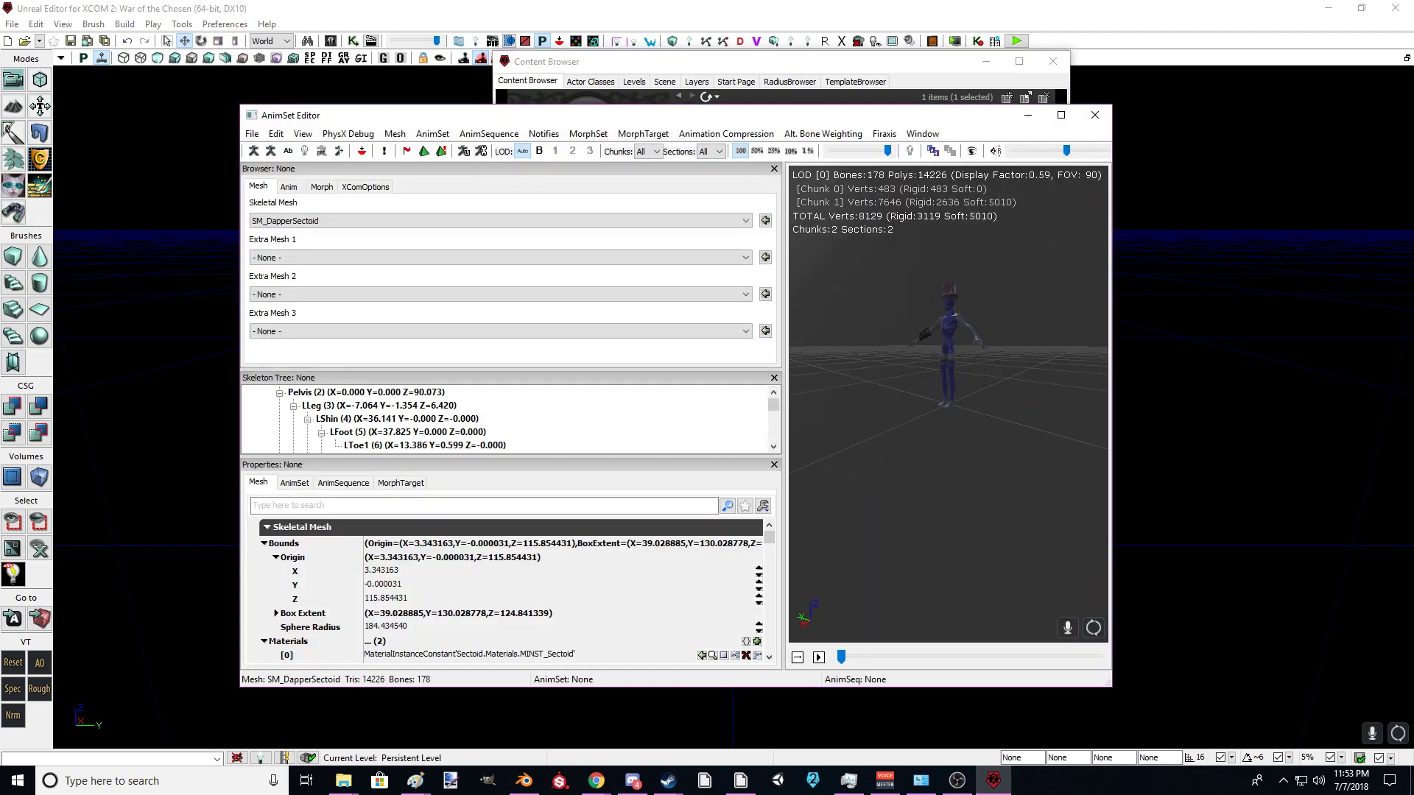
Step: Examine the top hat and upper body of the reimported SM_DapperSectoid mesh in the AnimSet Editor preview
drag(941, 286, 940, 234)
middle_drag(939, 307, 938, 239)
right_drag(934, 356, 934, 302)
drag(935, 357, 935, 308)
right_drag(934, 369, 935, 356)
middle_drag(934, 356, 872, 302)
right_drag(929, 318, 968, 287)
middle_drag(934, 357, 983, 306)
middle_drag(883, 479, 727, 494)
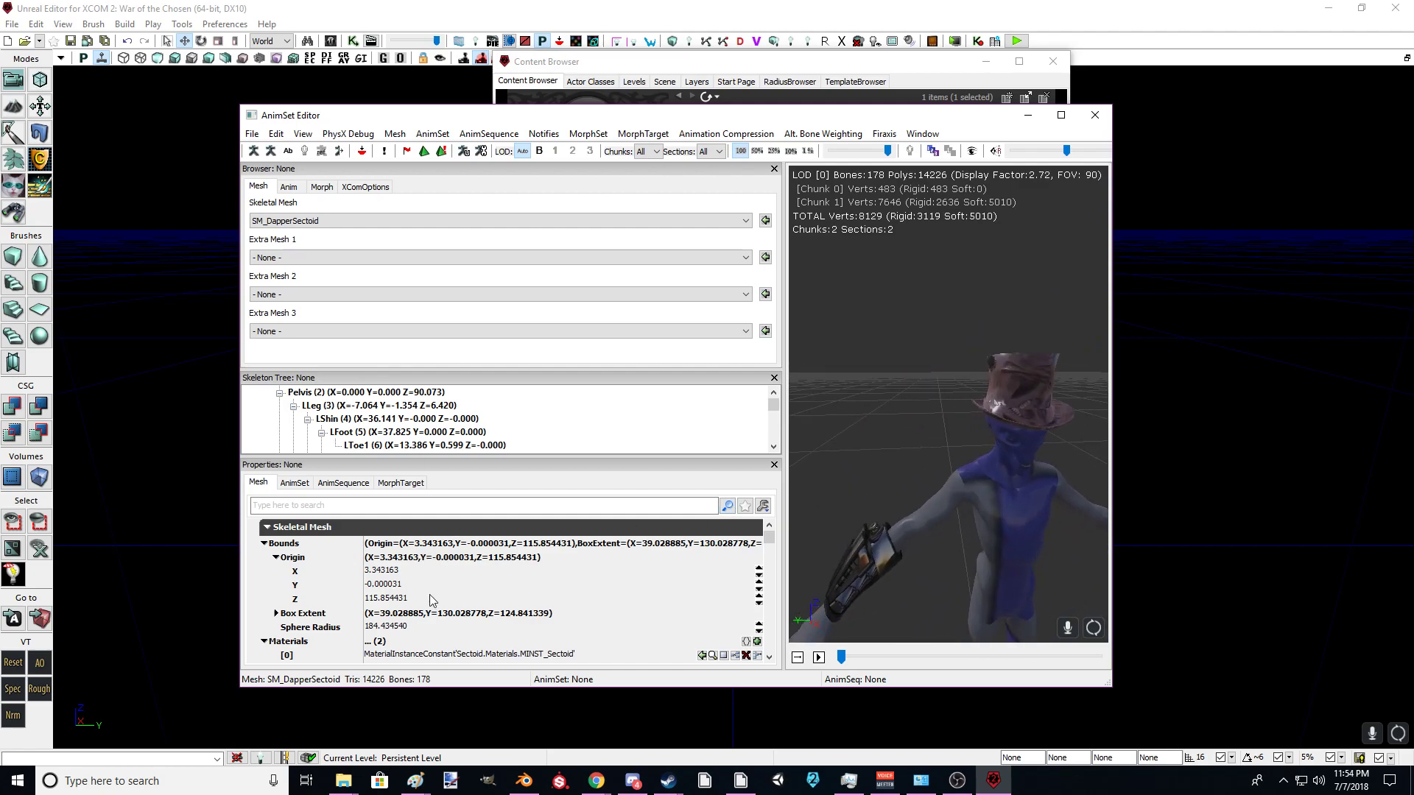
middle_drag(1041, 393, 1090, 386)
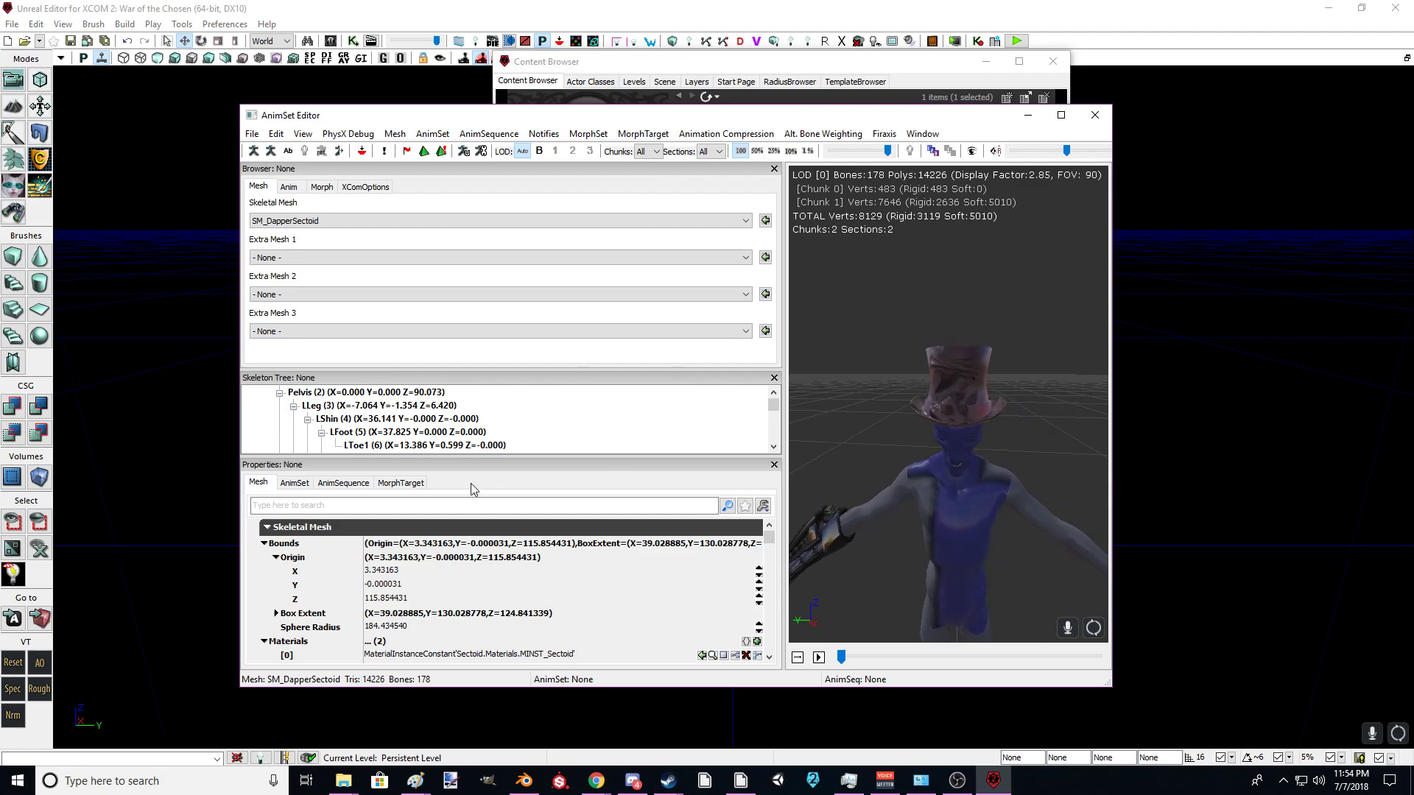
Step: Switch to Blender and inspect the material settings of the TopHat3 object
scroll(298, 595, down, 3)
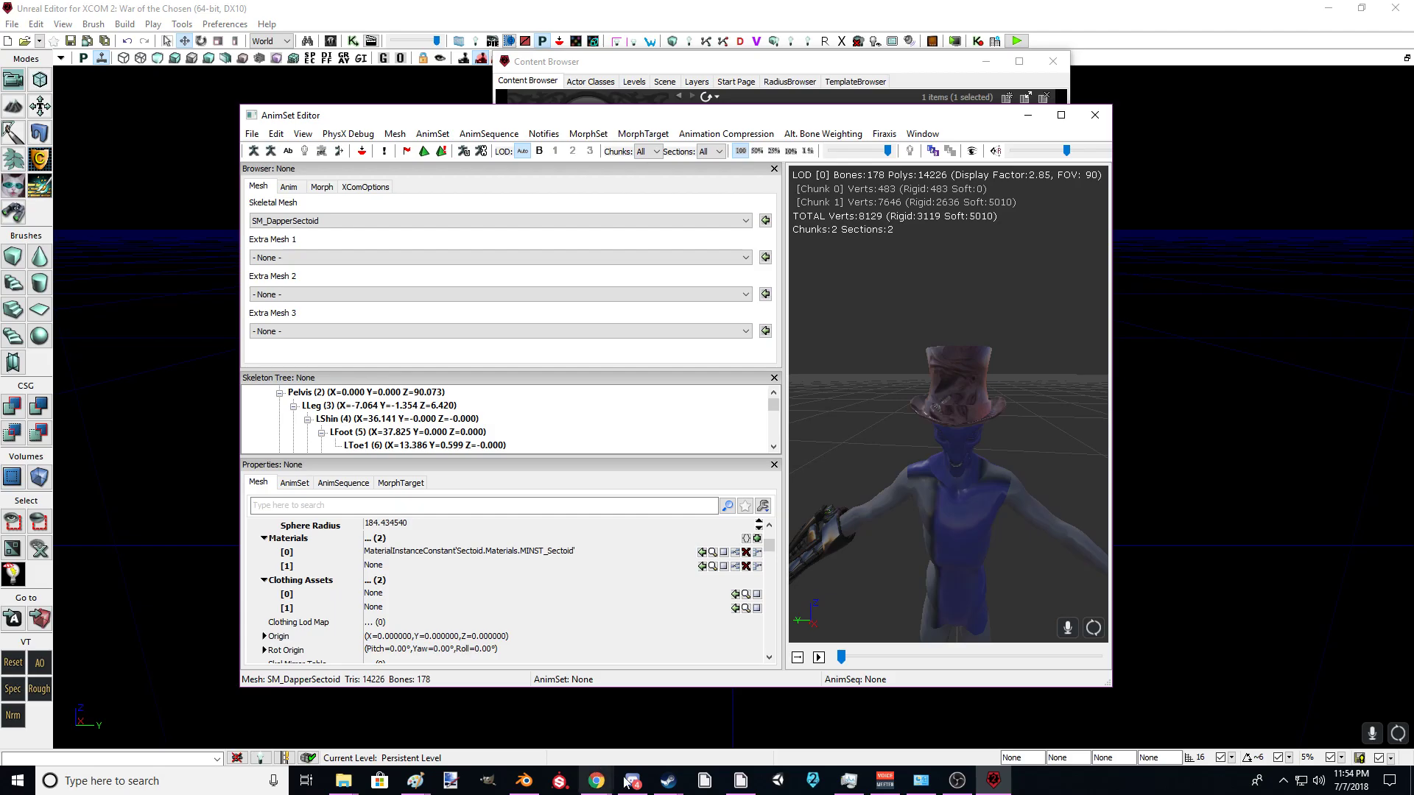
click(739, 779)
click(739, 779)
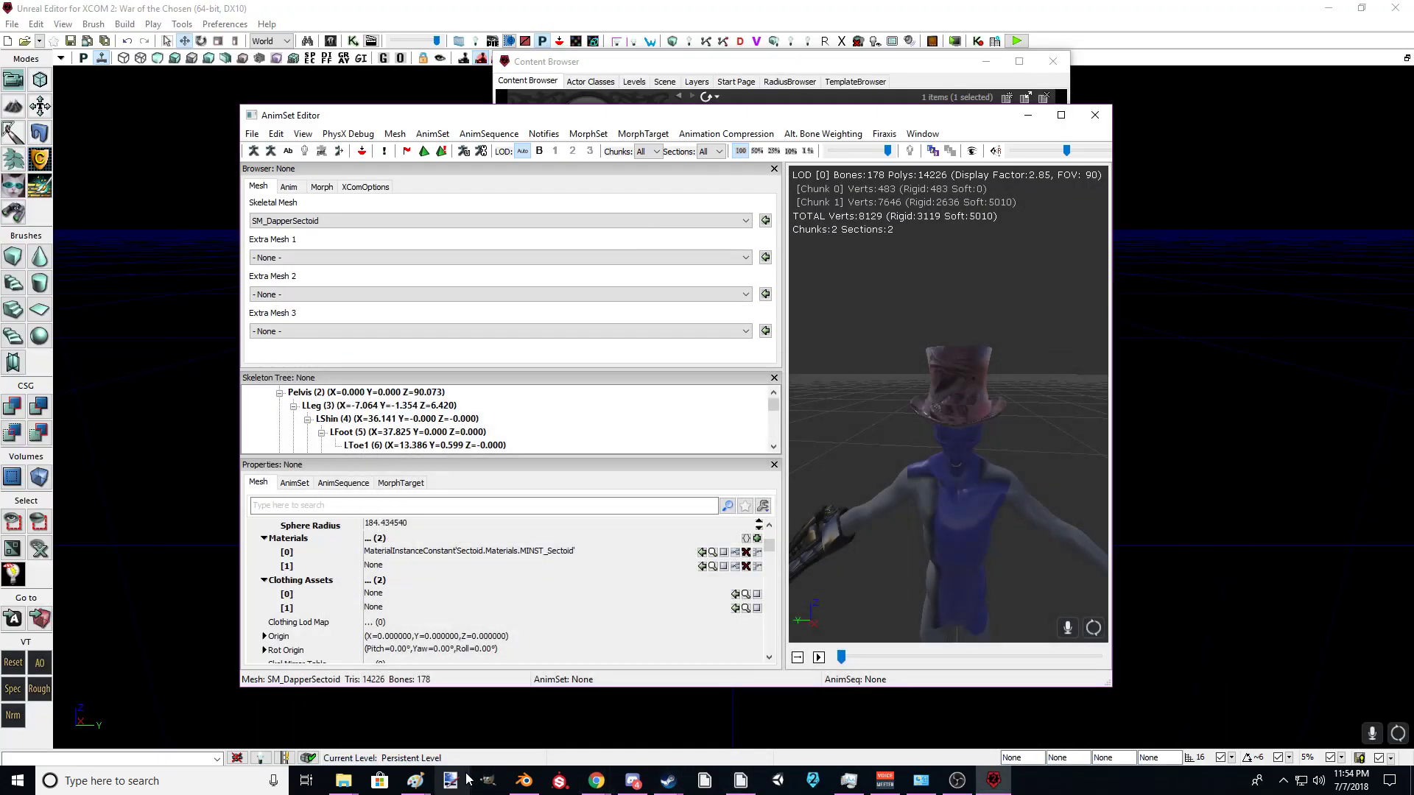
click(525, 780)
mouse_move(816, 304)
middle_down()
mouse_move(859, 281)
mouse_move(833, 294)
mouse_move(862, 307)
middle_up()
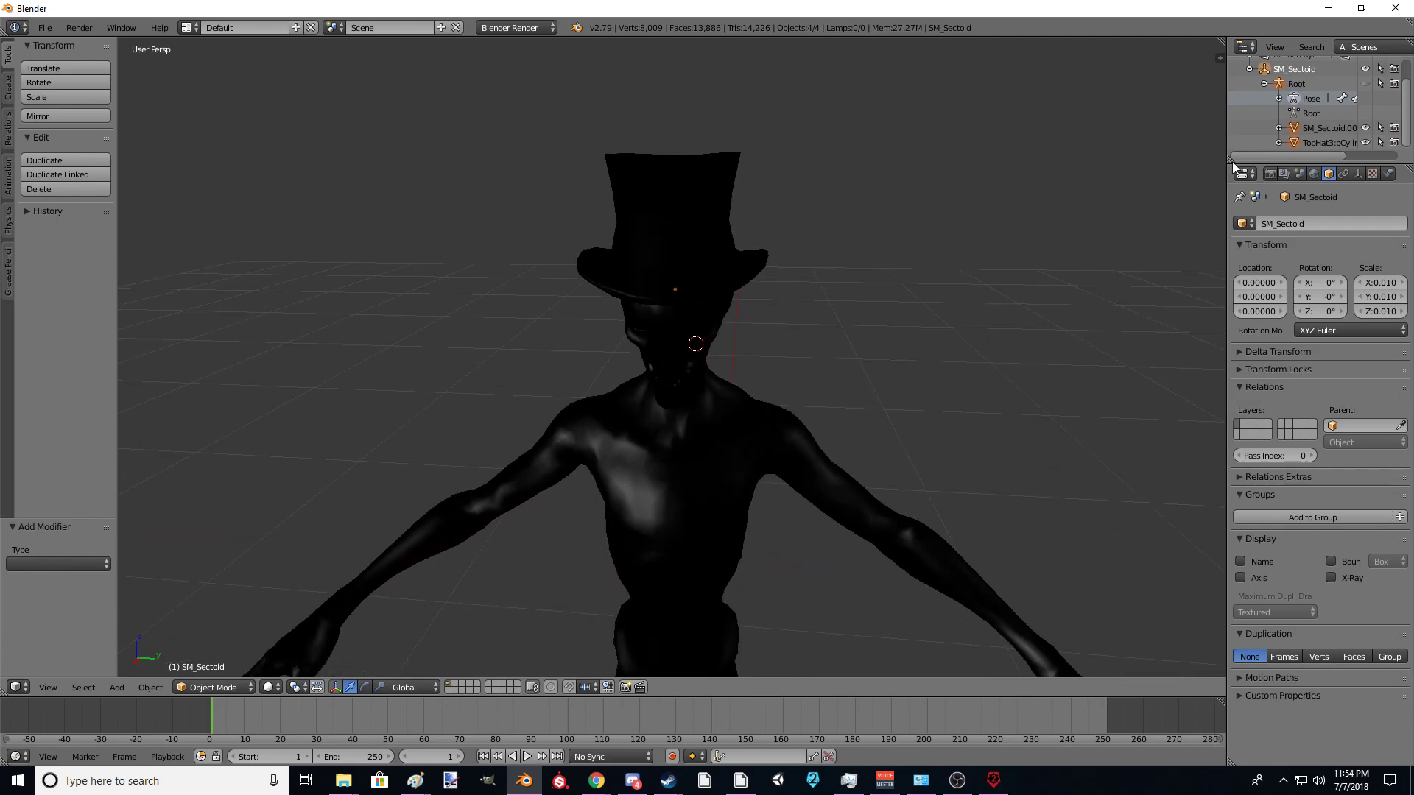
click(1347, 143)
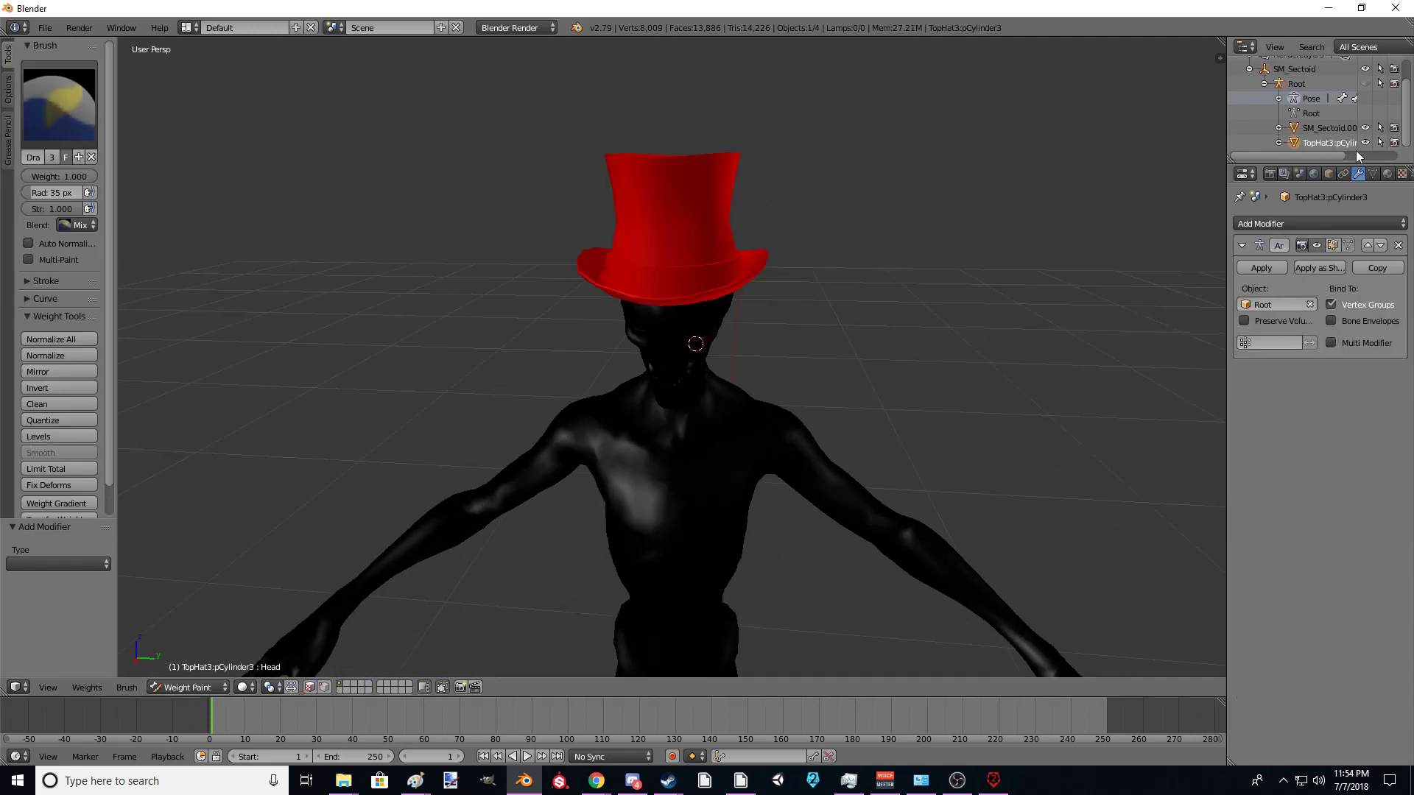
click(1387, 174)
middle_drag(1053, 305, 1024, 298)
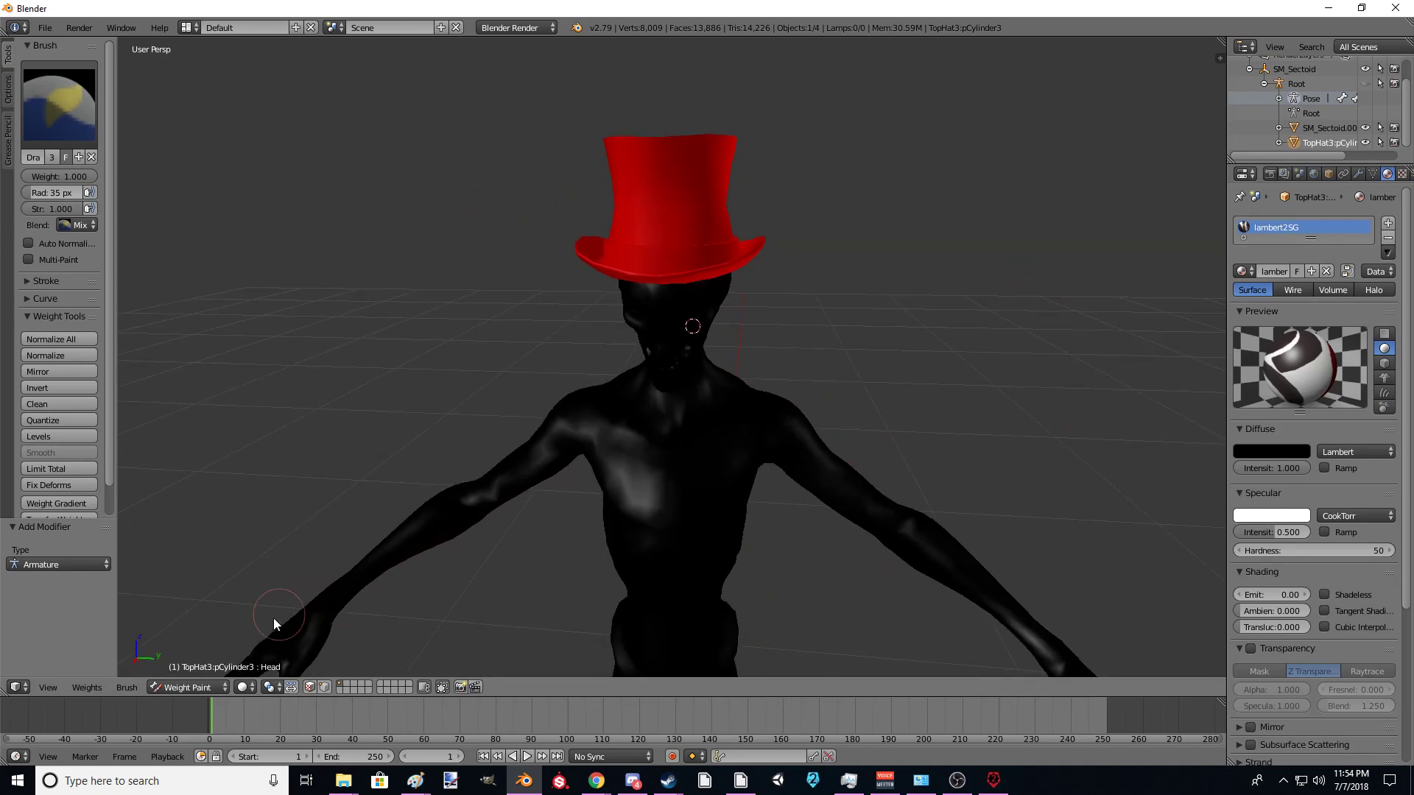
Step: Put the top hat in Texture Paint mode to show its texture, and return to the Unreal Editor
click(190, 685)
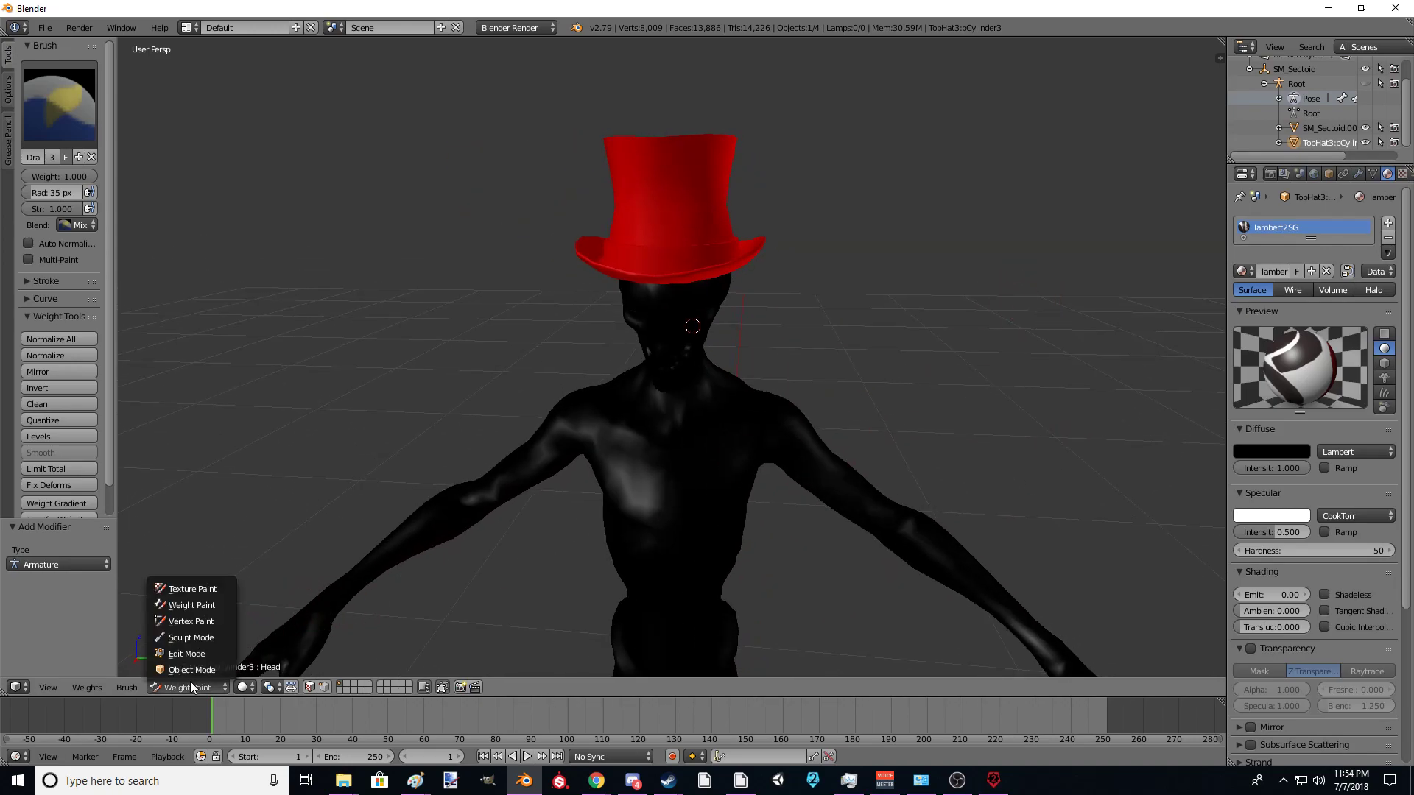
click(191, 589)
mouse_move(294, 489)
middle_down()
mouse_move(300, 442)
mouse_move(382, 494)
mouse_move(1203, 243)
middle_up()
click(1339, 8)
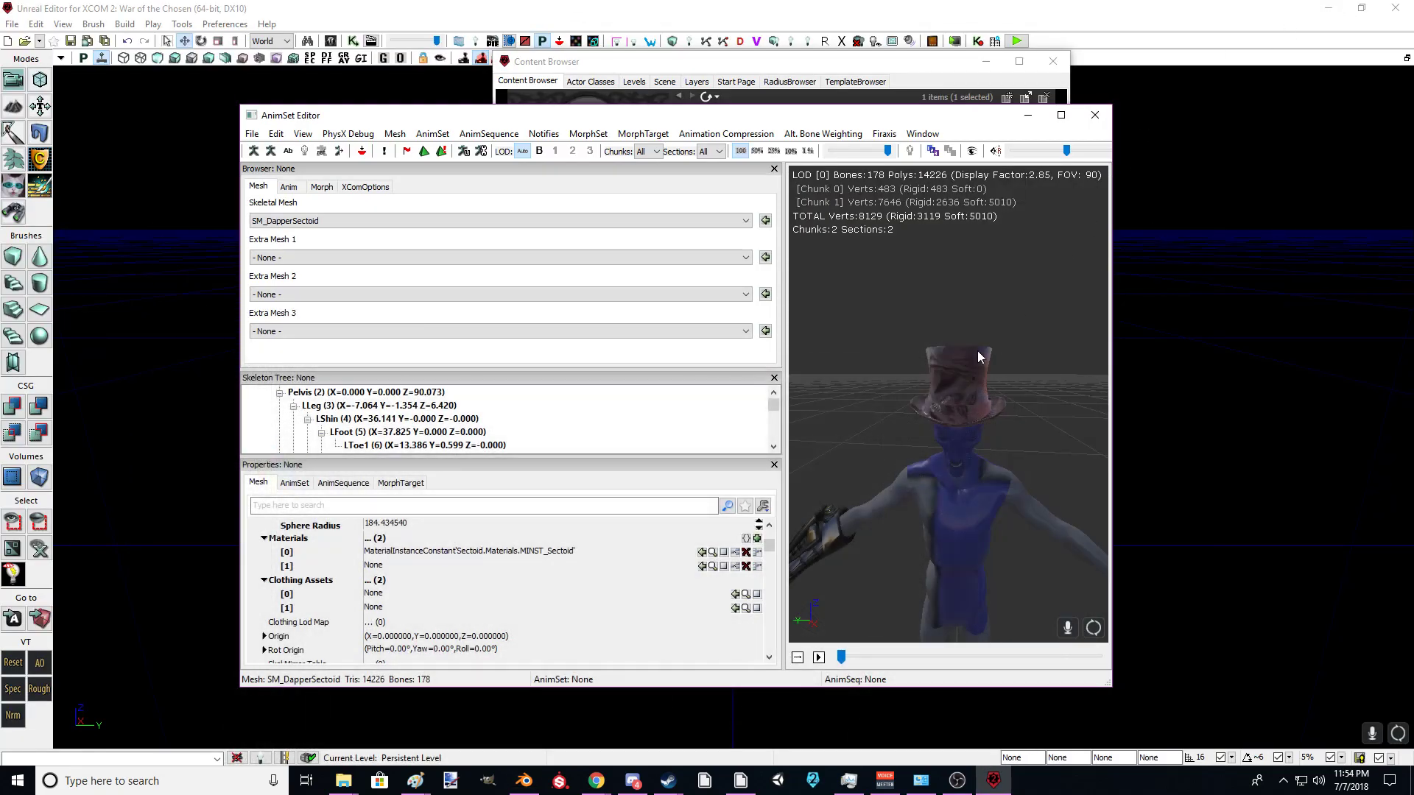
Step: Examine the Materials entries in the SM_DapperSectoid mesh properties, comparing the slots for the body and the hat
scroll(533, 563, down, 3)
scroll(533, 554, up, 2)
scroll(535, 549, up, 4)
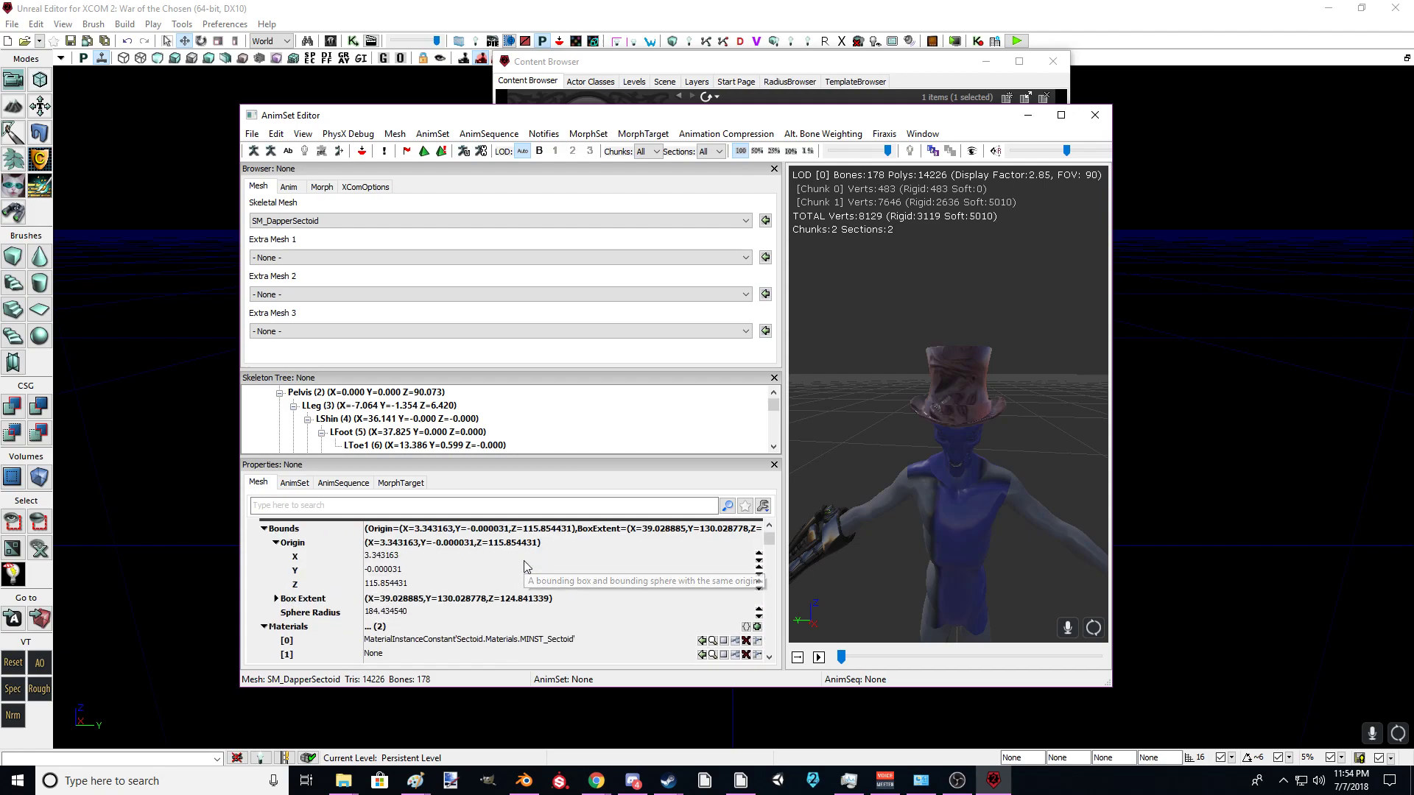
scroll(517, 566, down, 1)
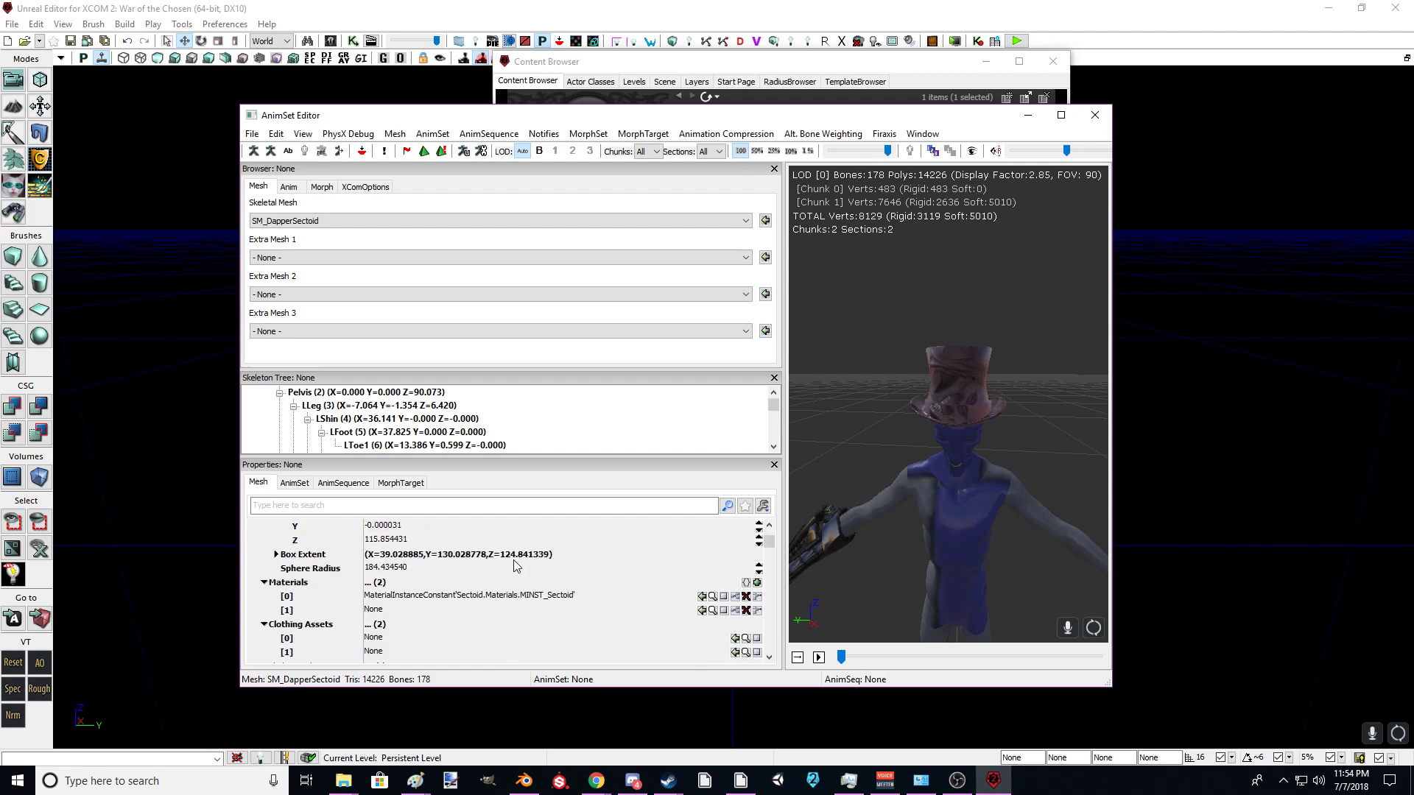
click(392, 609)
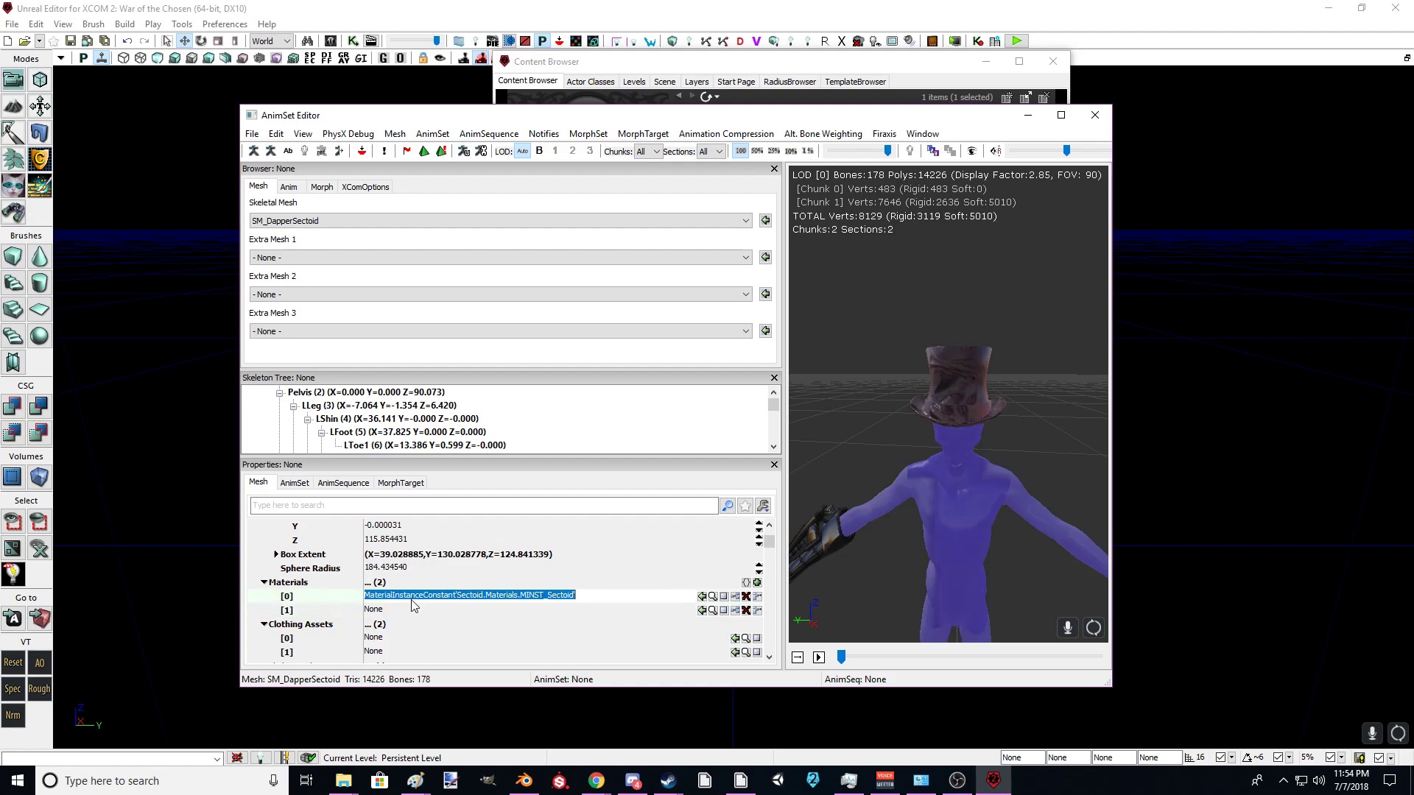
scroll(388, 607, up, 4)
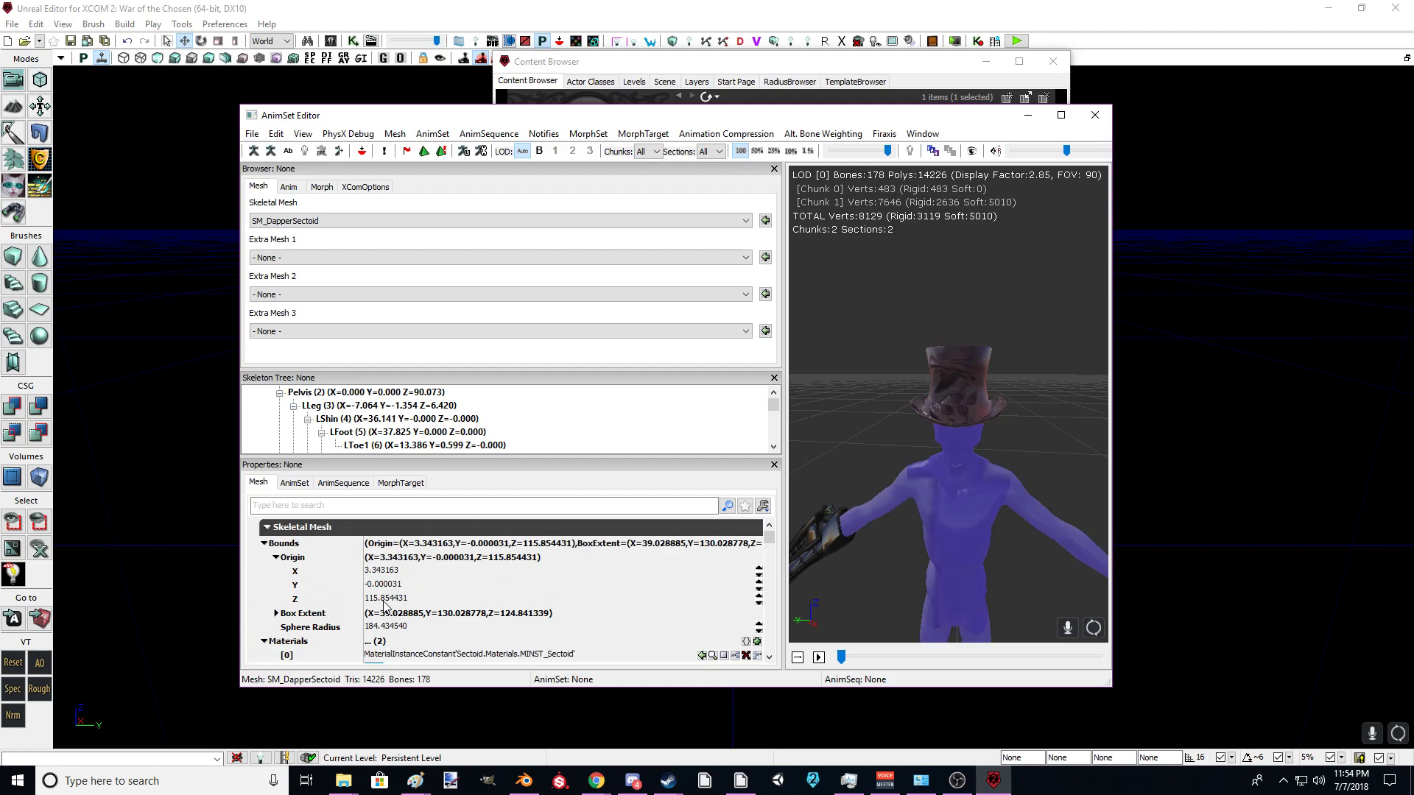
scroll(384, 605, down, 1)
scroll(354, 593, down, 1)
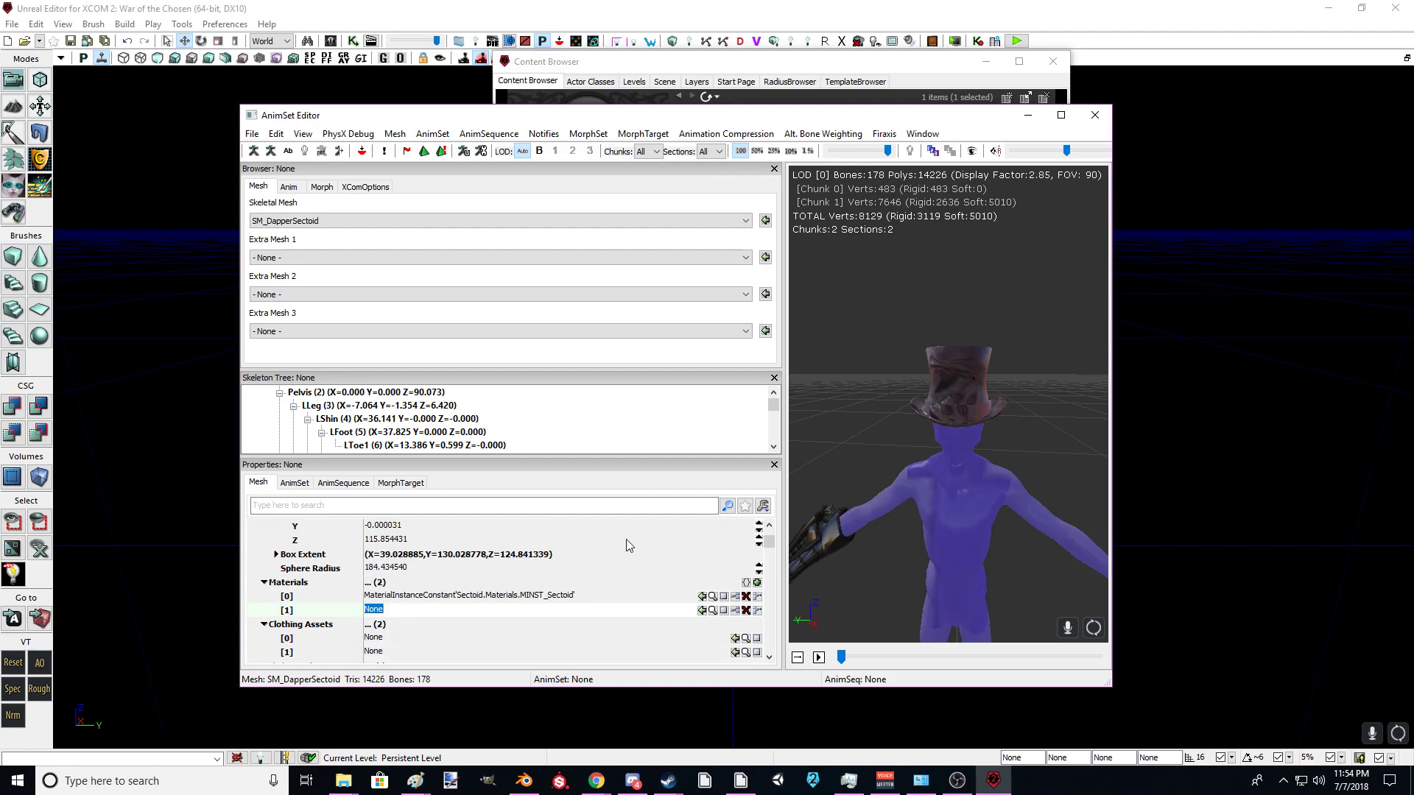
click(388, 540)
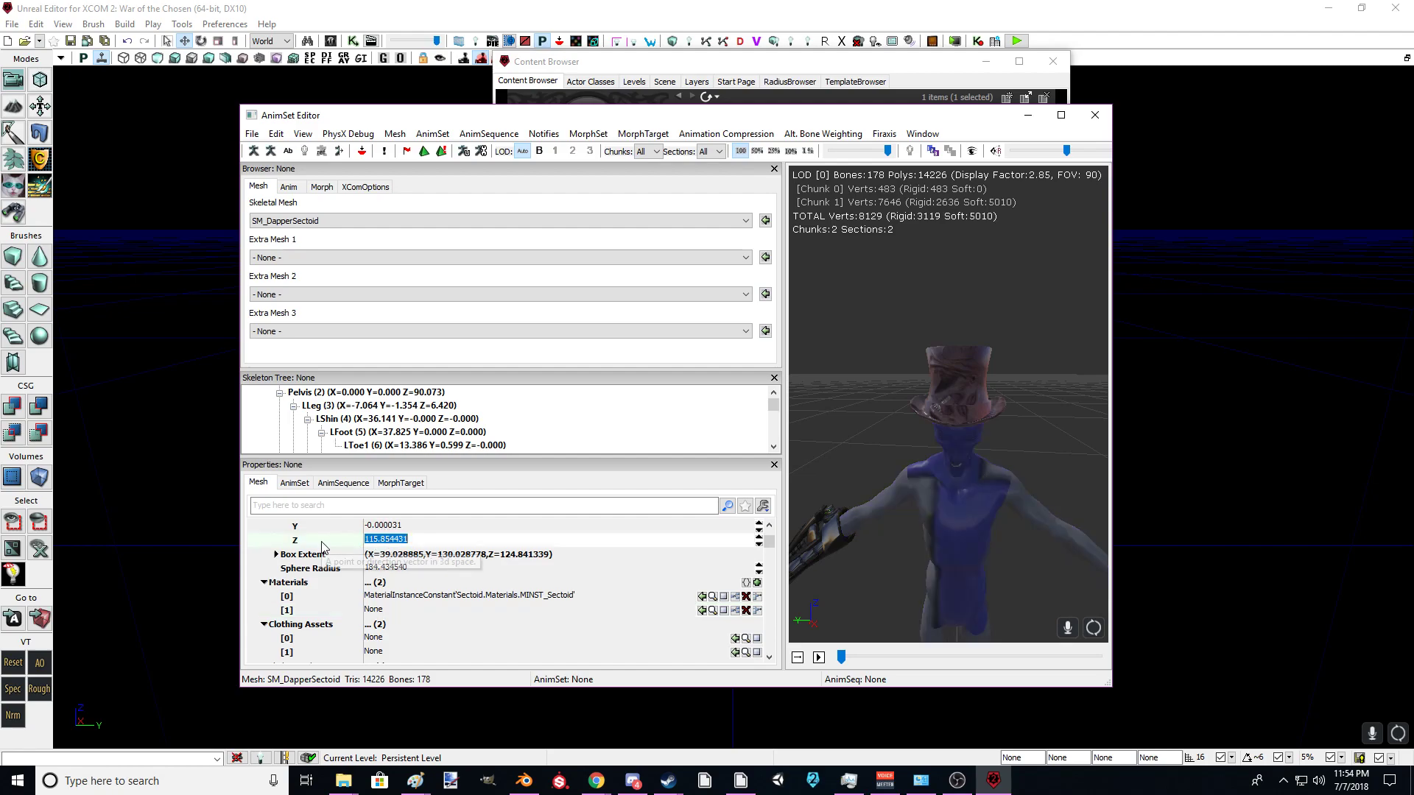
scroll(324, 546, down, 3)
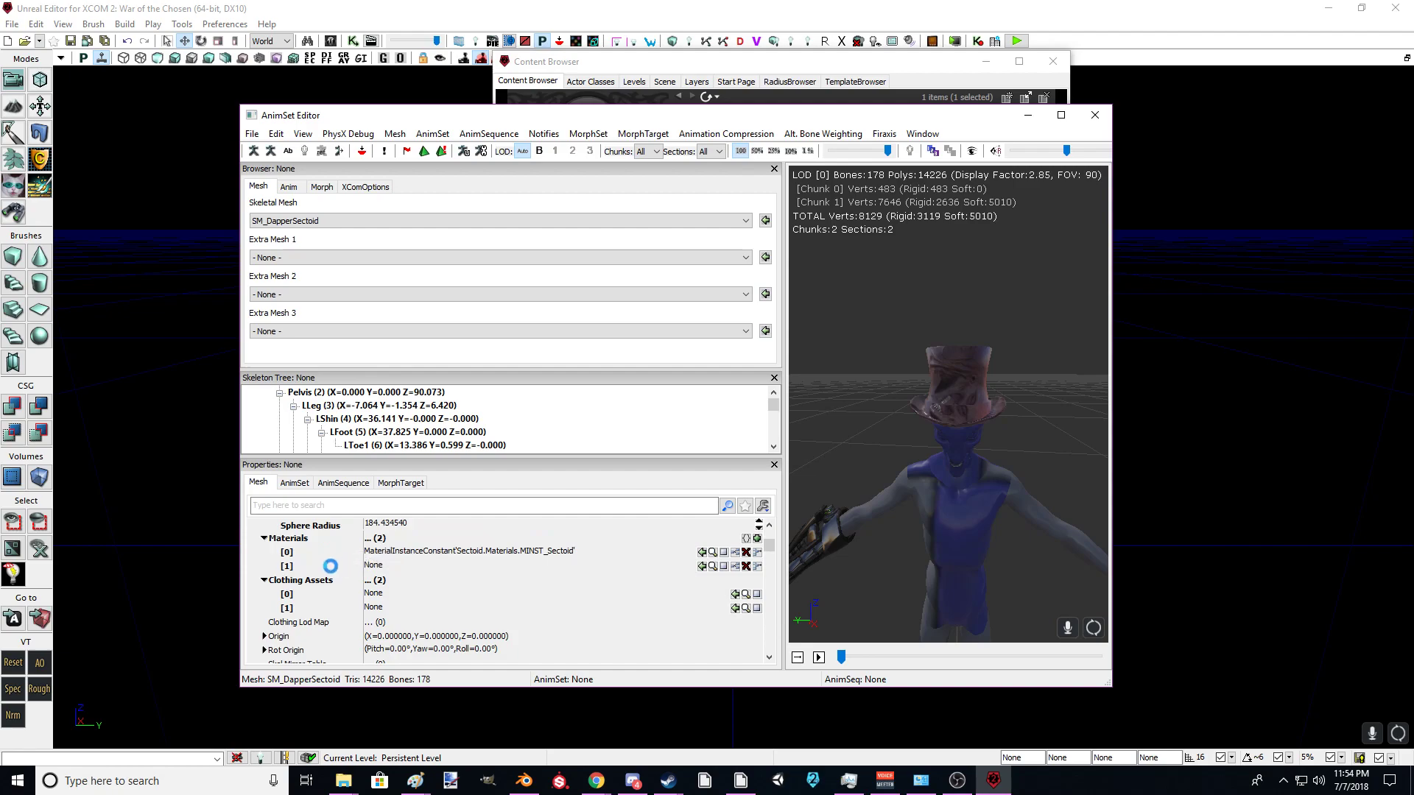
click(385, 565)
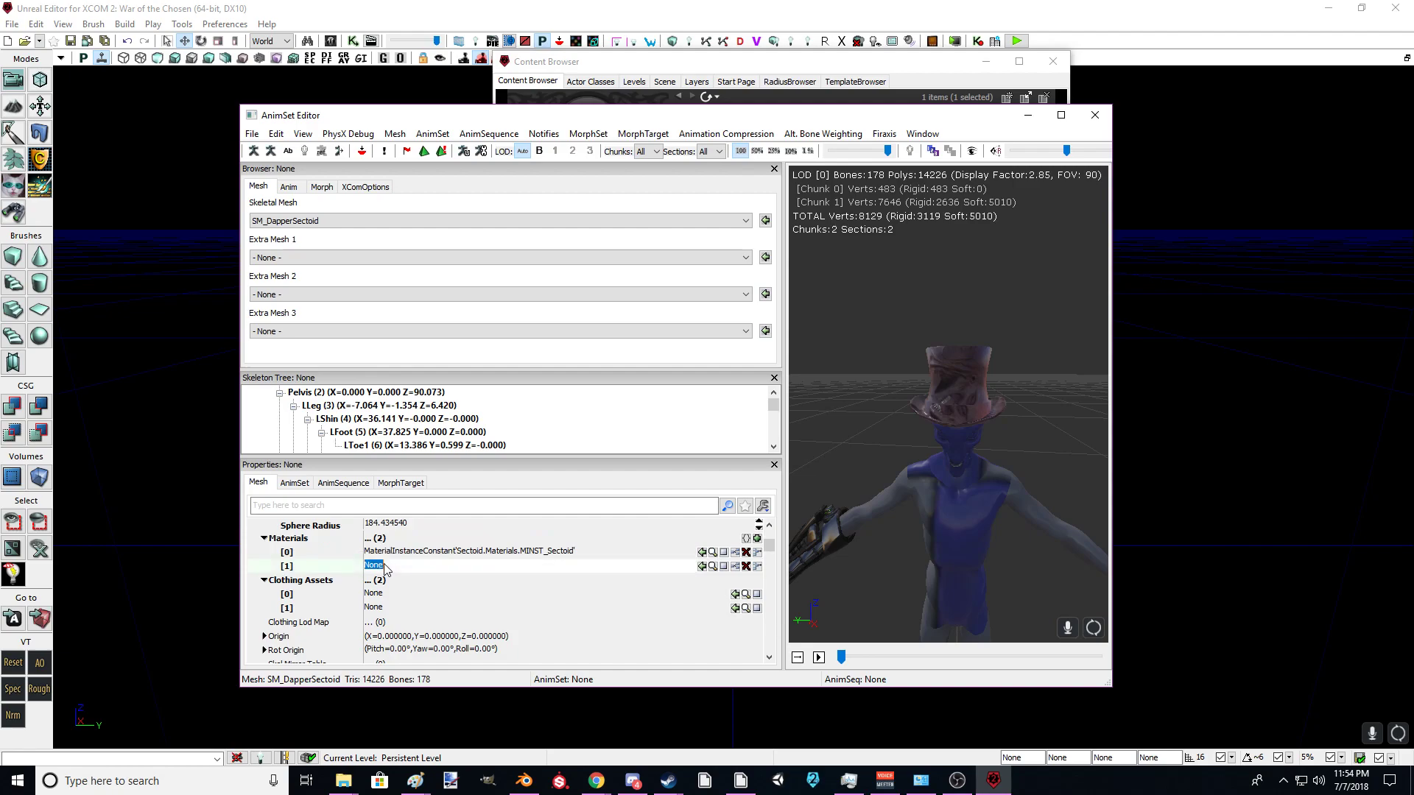
click(414, 554)
Step: Move the Content Browser window aside and check the textured top hat in Blender before returning to the Unreal Editor
drag(1102, 565, 1005, 530)
drag(860, 66, 1001, 107)
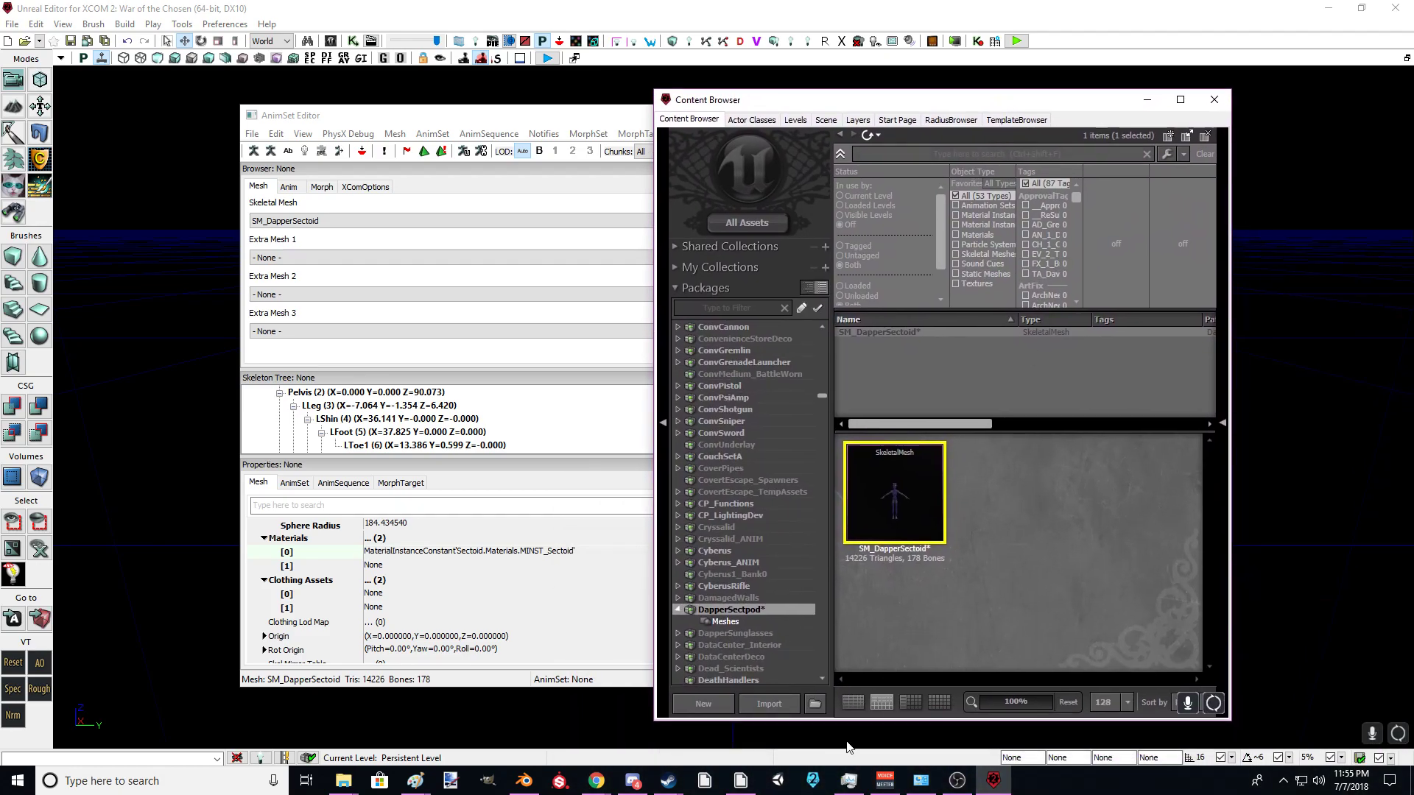
click(525, 781)
middle_drag(585, 406, 559, 349)
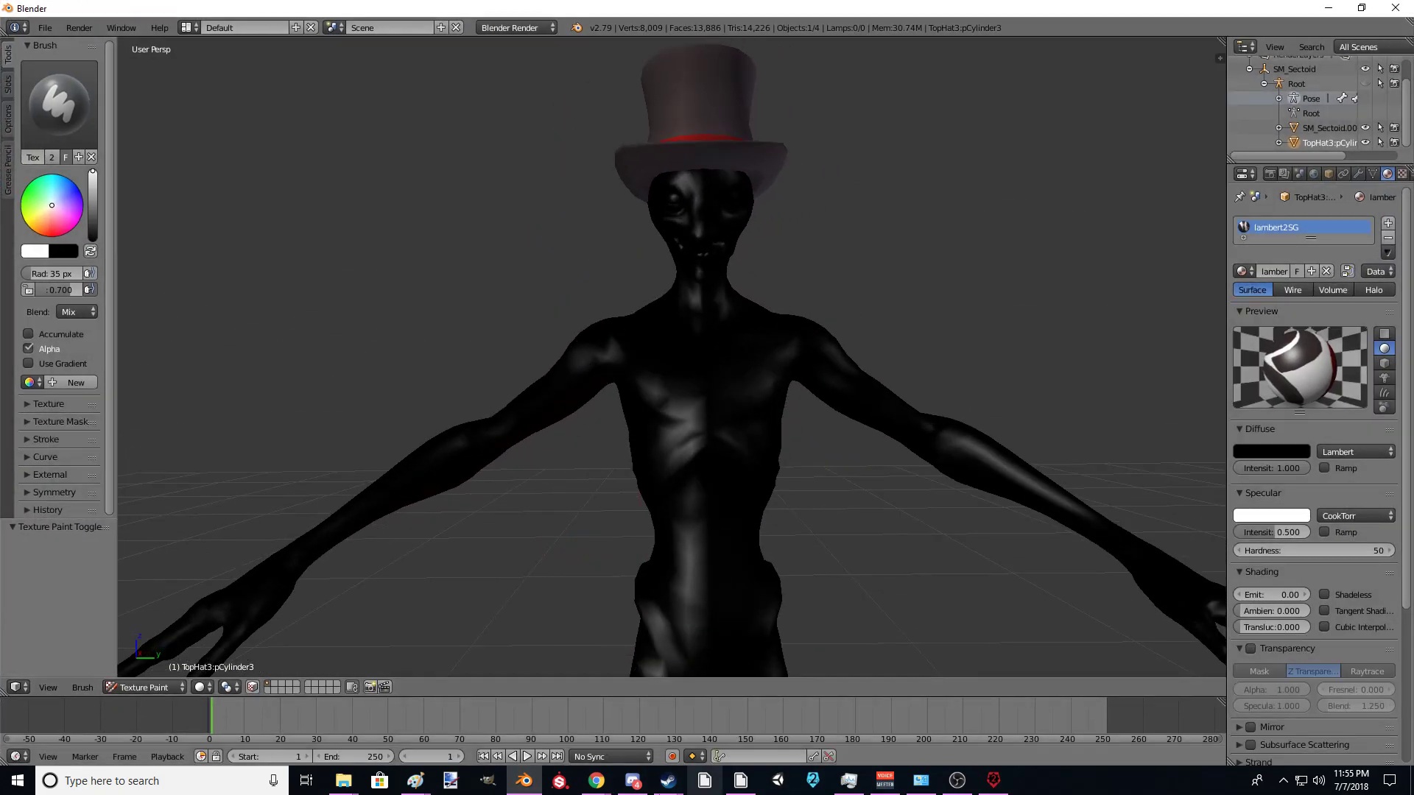
click(524, 784)
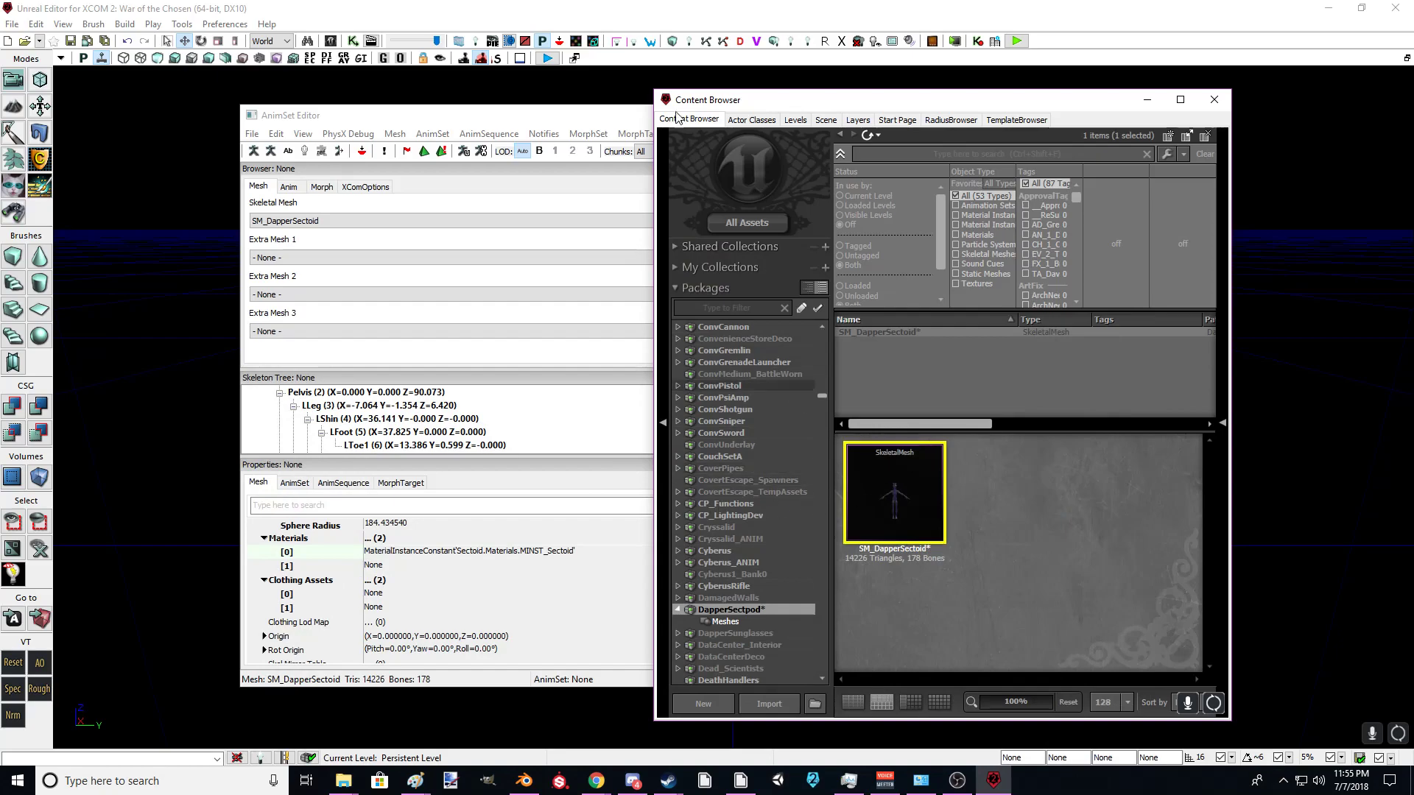
Step: Check the hatted Sectoid in the AnimSet Editor preview and its first material entry, and bring the Content Browser forward
middle_drag(874, 492, 888, 519)
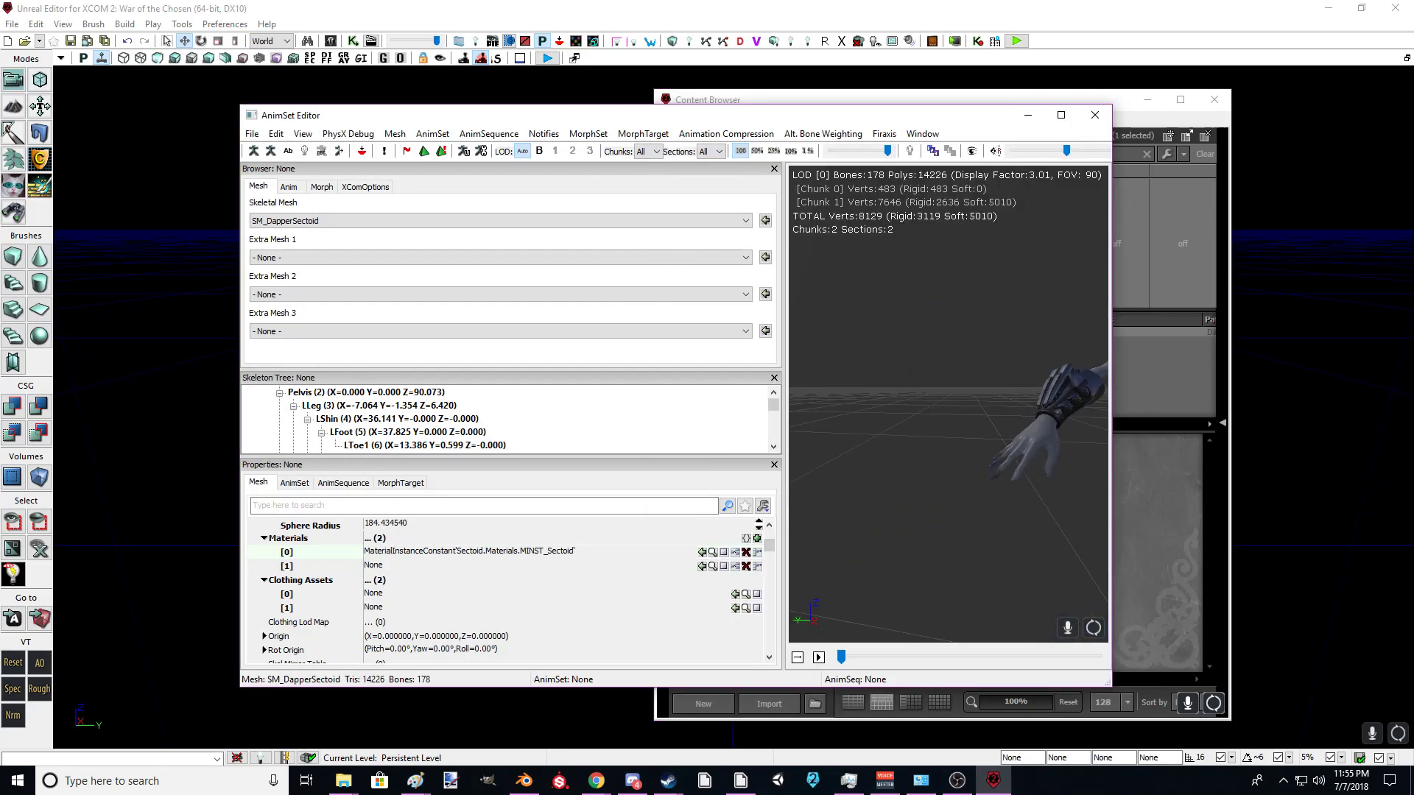
mouse_move(918, 514)
mouse_down()
mouse_move(1031, 516)
mouse_move(891, 508)
mouse_move(933, 518)
mouse_up()
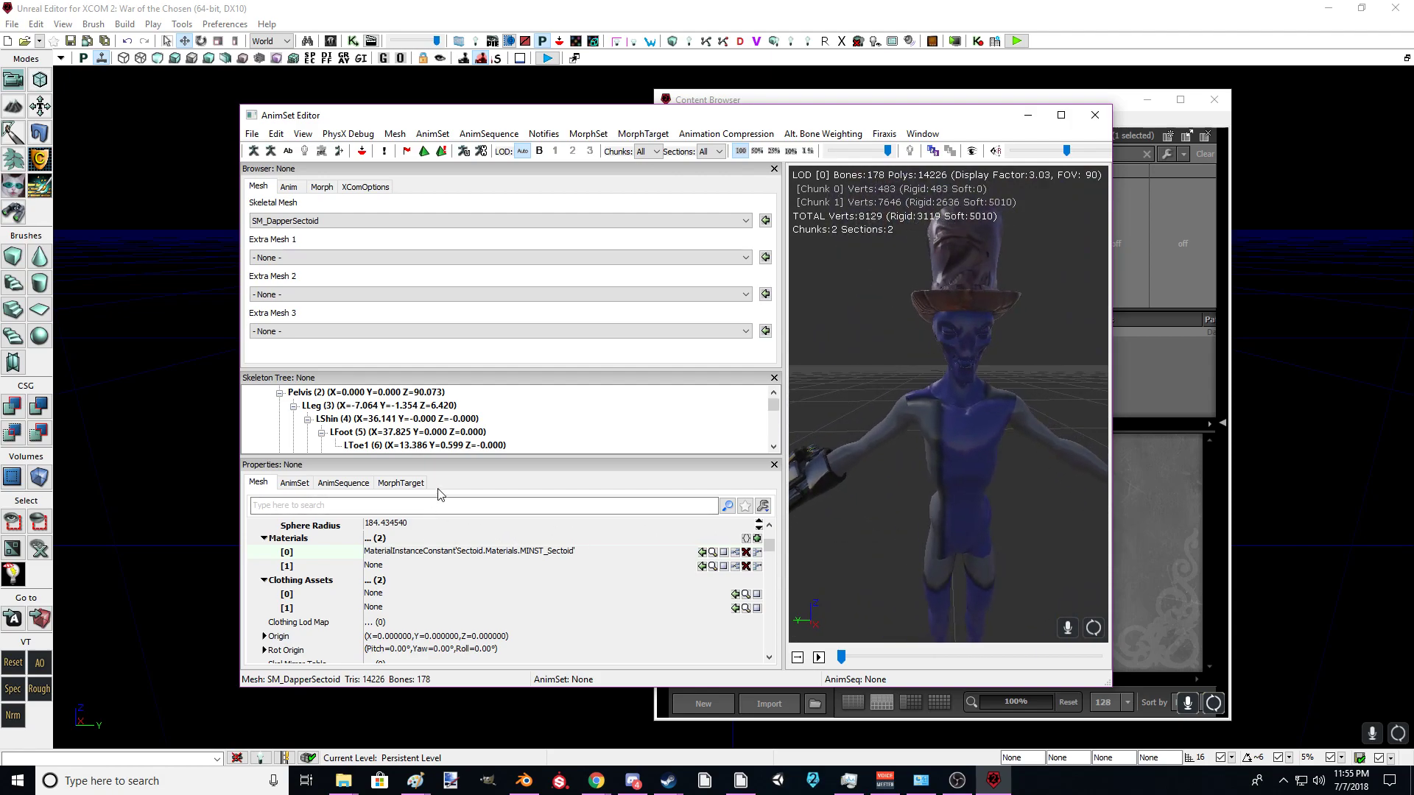
click(475, 552)
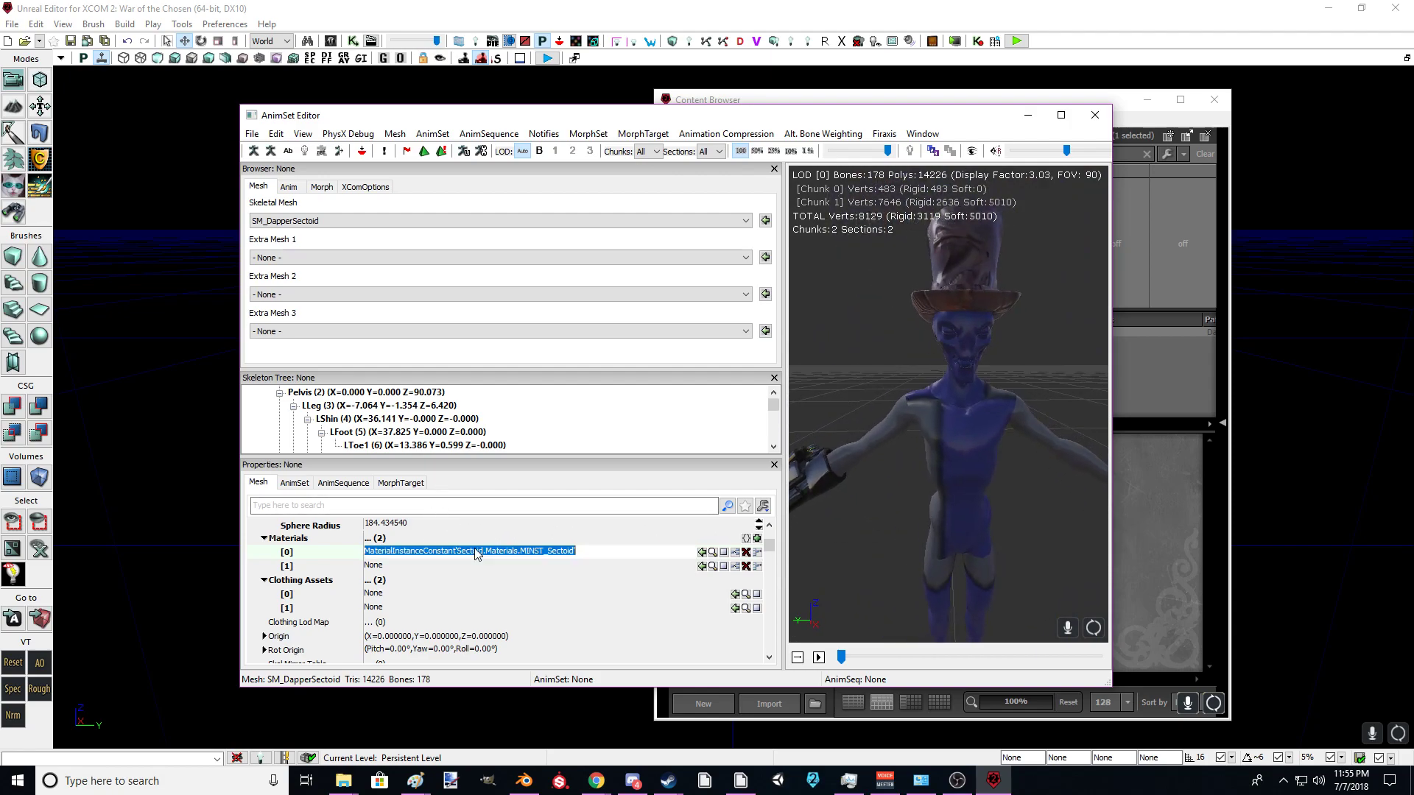
click(799, 102)
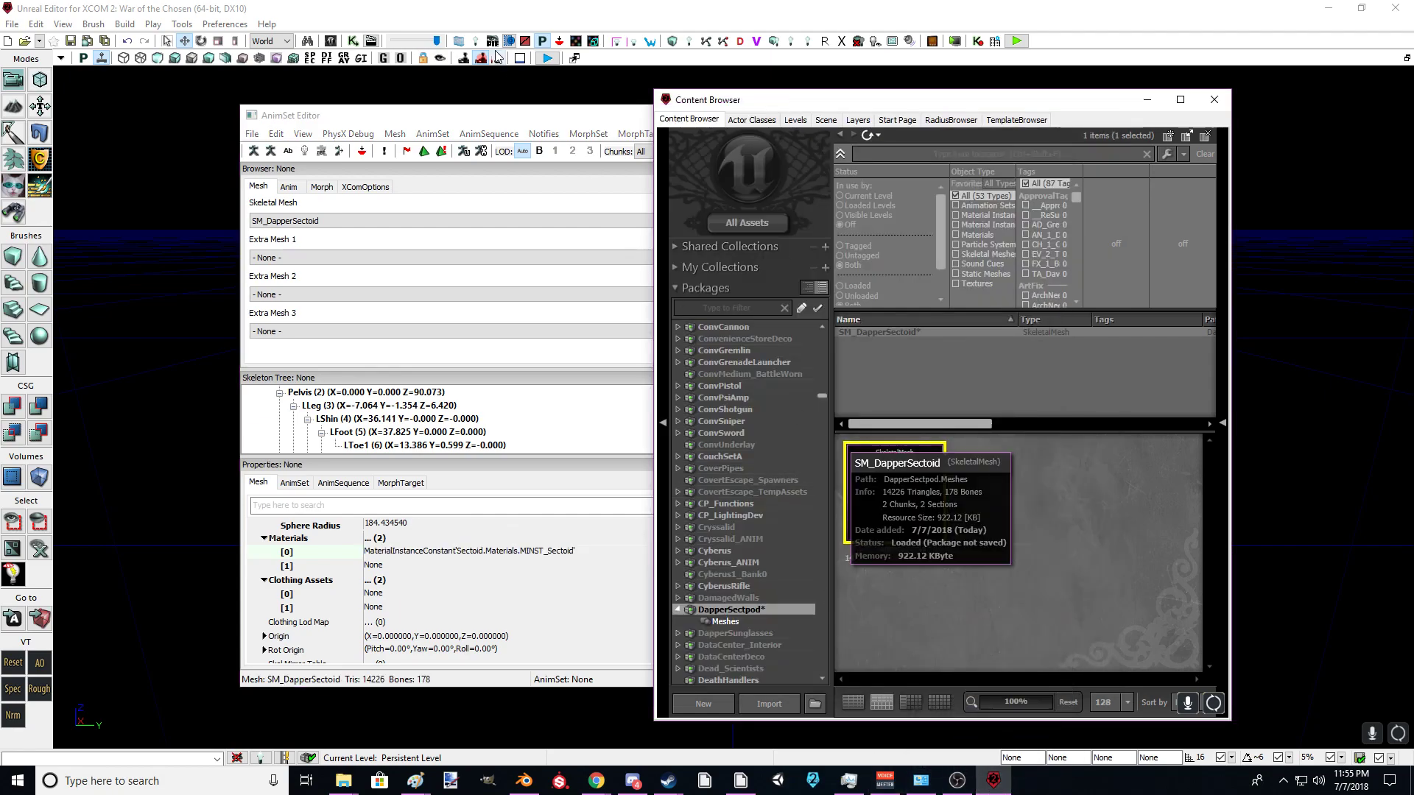
Step: Reselect SM_DapperSectoid as the skeletal mesh in the AnimSet Editor and bring the Content Browser forward
click(462, 117)
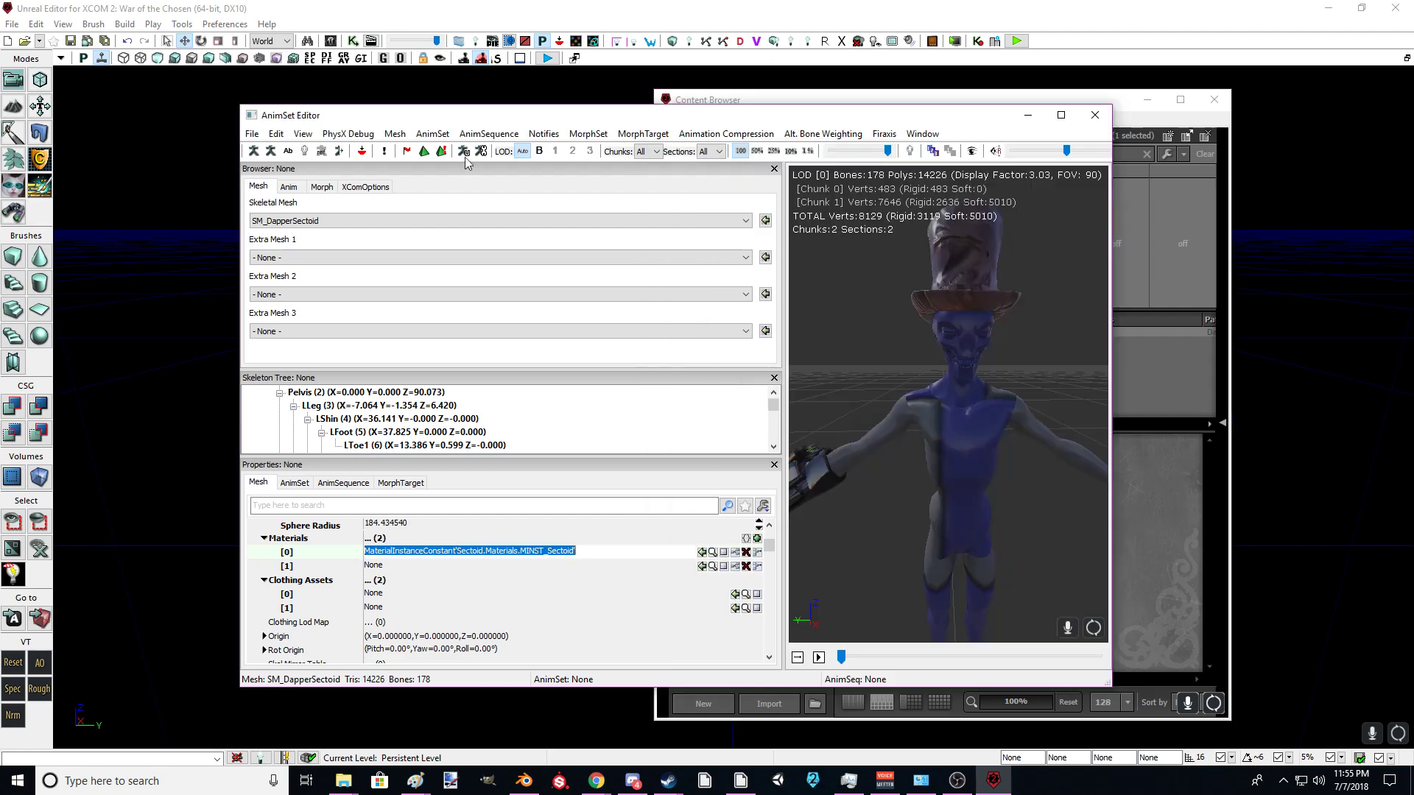
click(469, 220)
click(469, 220)
click(470, 221)
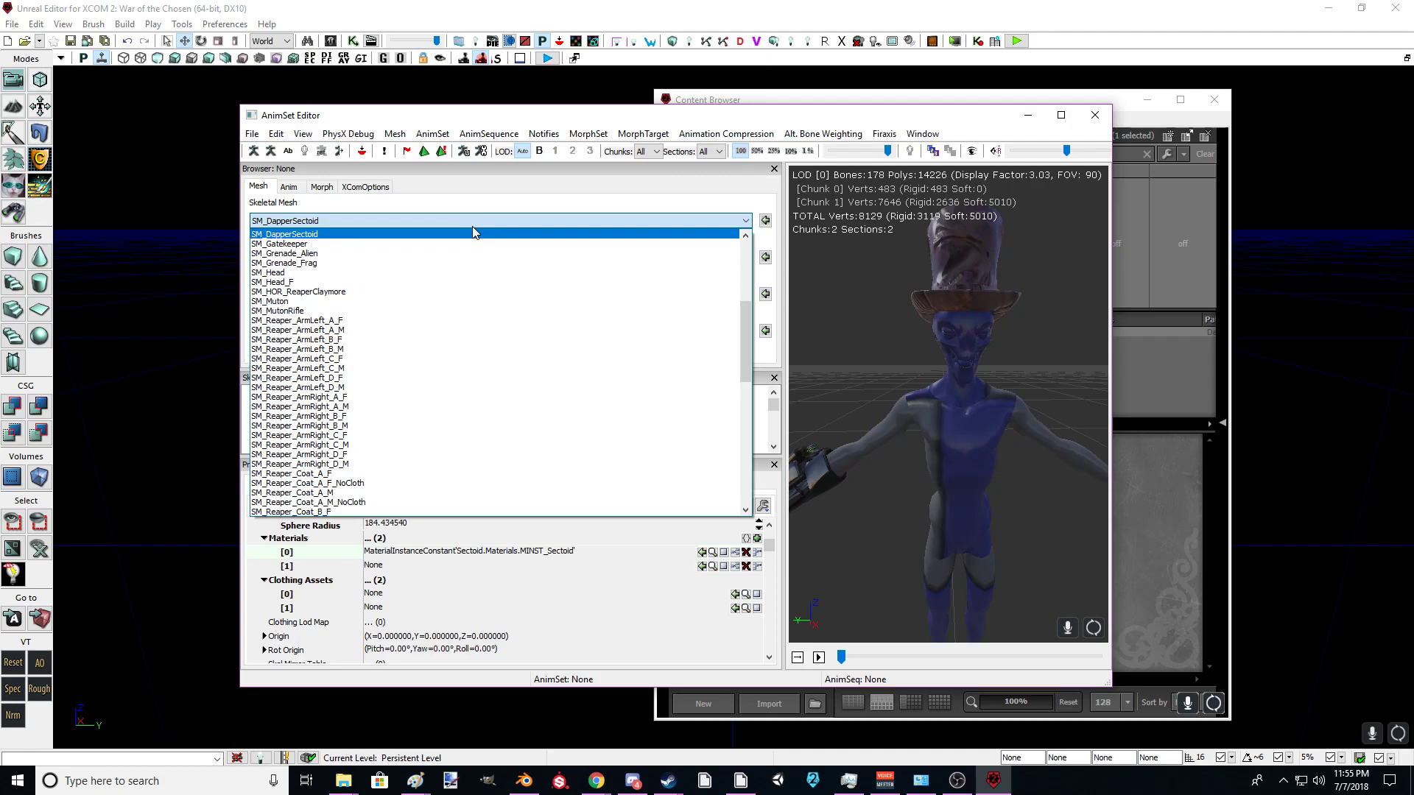
click(474, 225)
click(1167, 432)
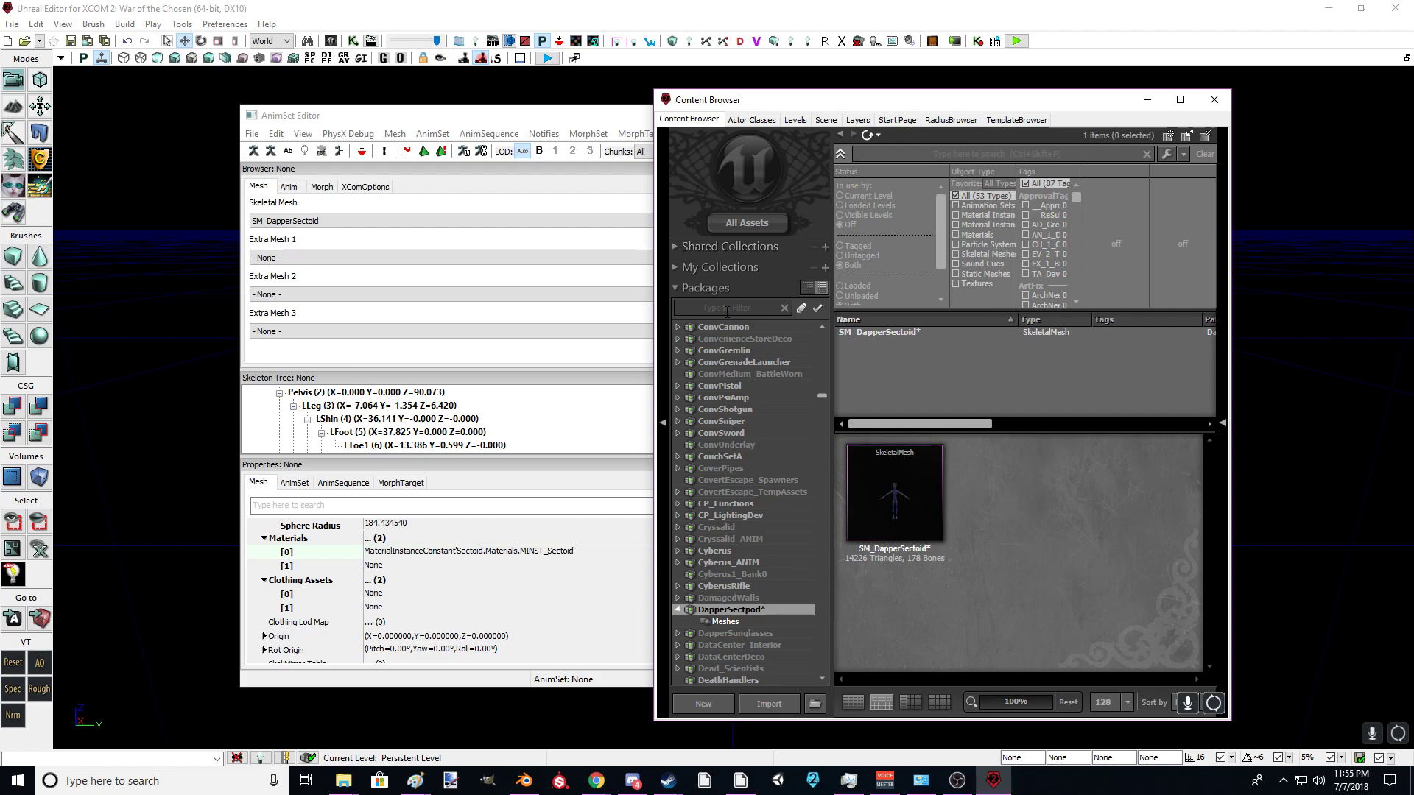
Step: Filter the packages by "sectoid", open the Sectoid package and select the MINST_Sectoid material instance
click(729, 308)
text(sec)
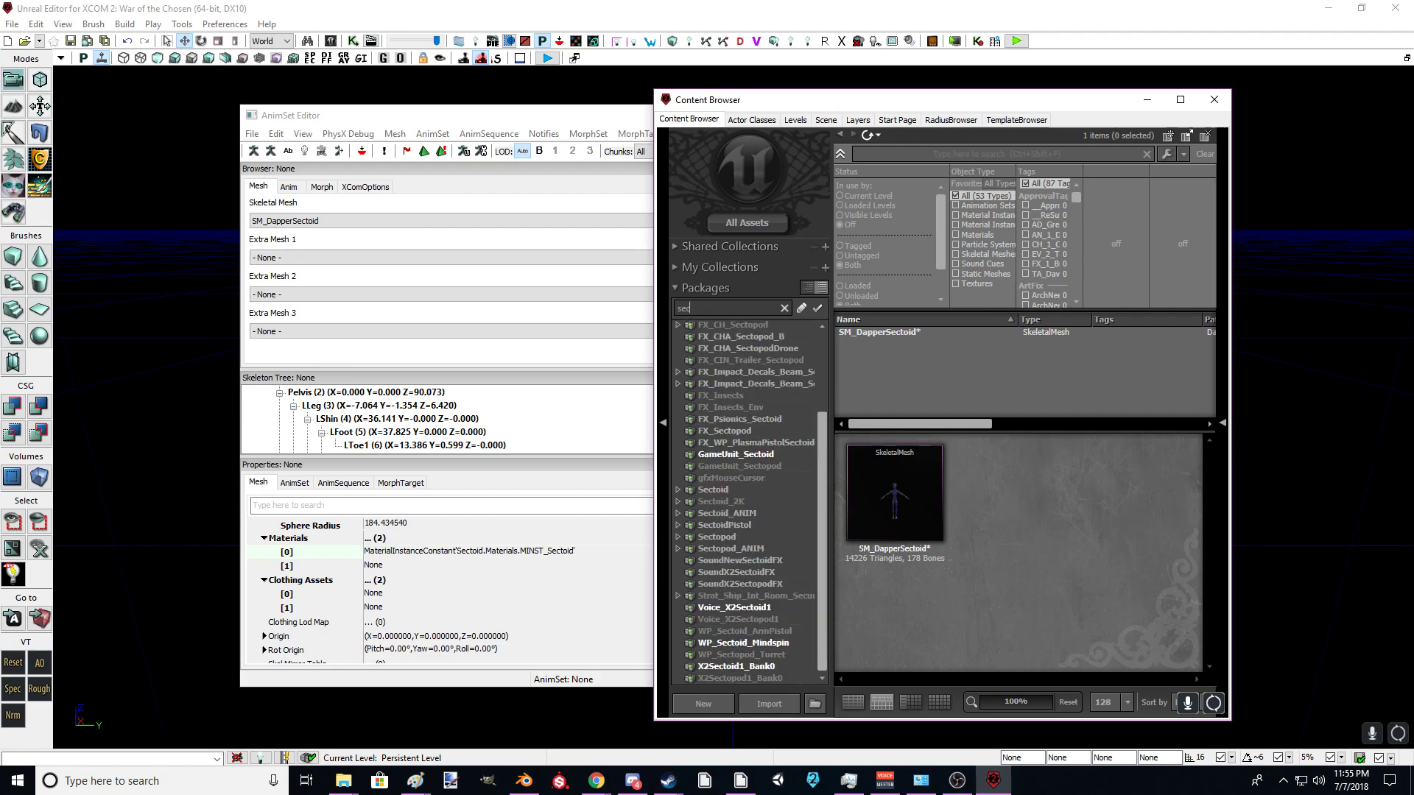
text(toid)
click(713, 386)
scroll(1033, 574, down, 3)
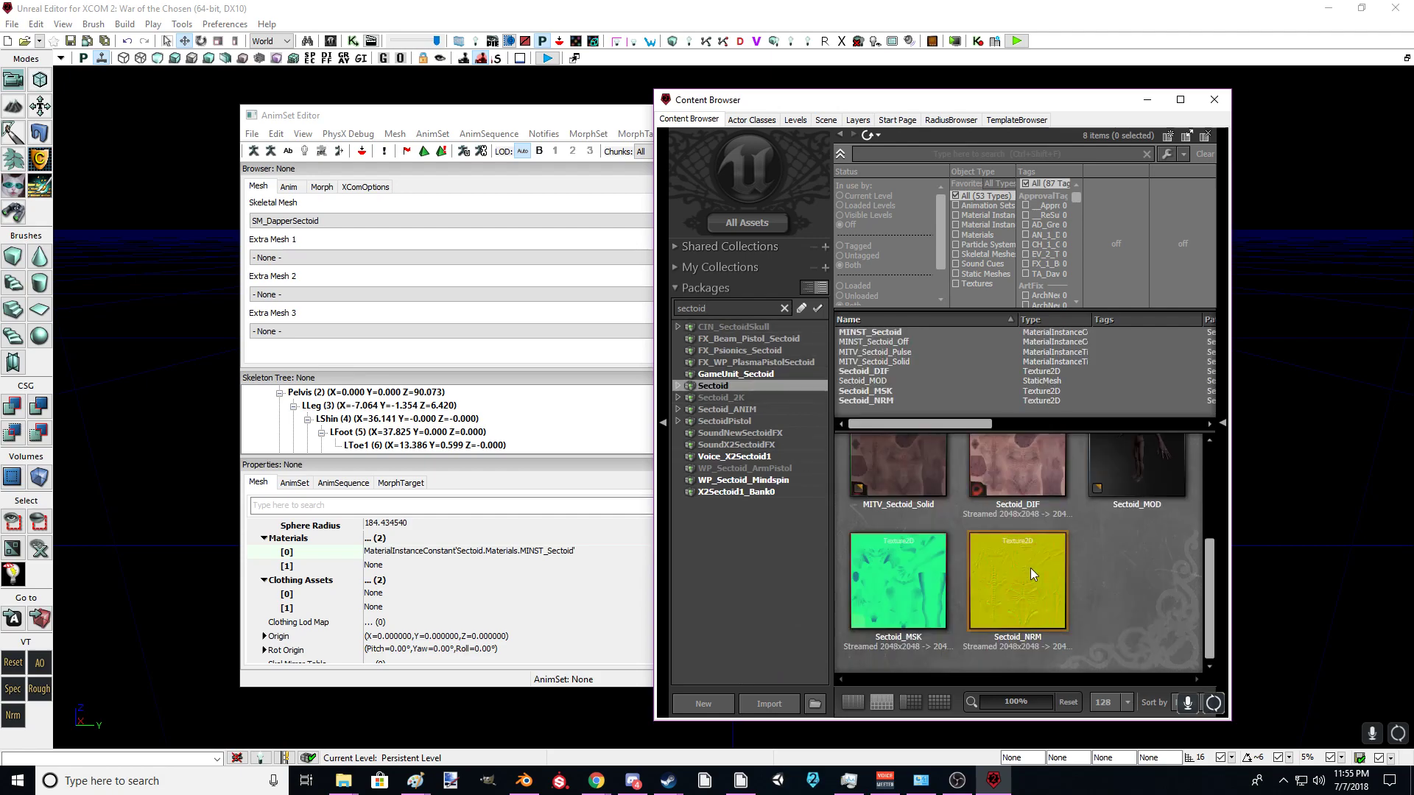
scroll(1033, 574, up, 3)
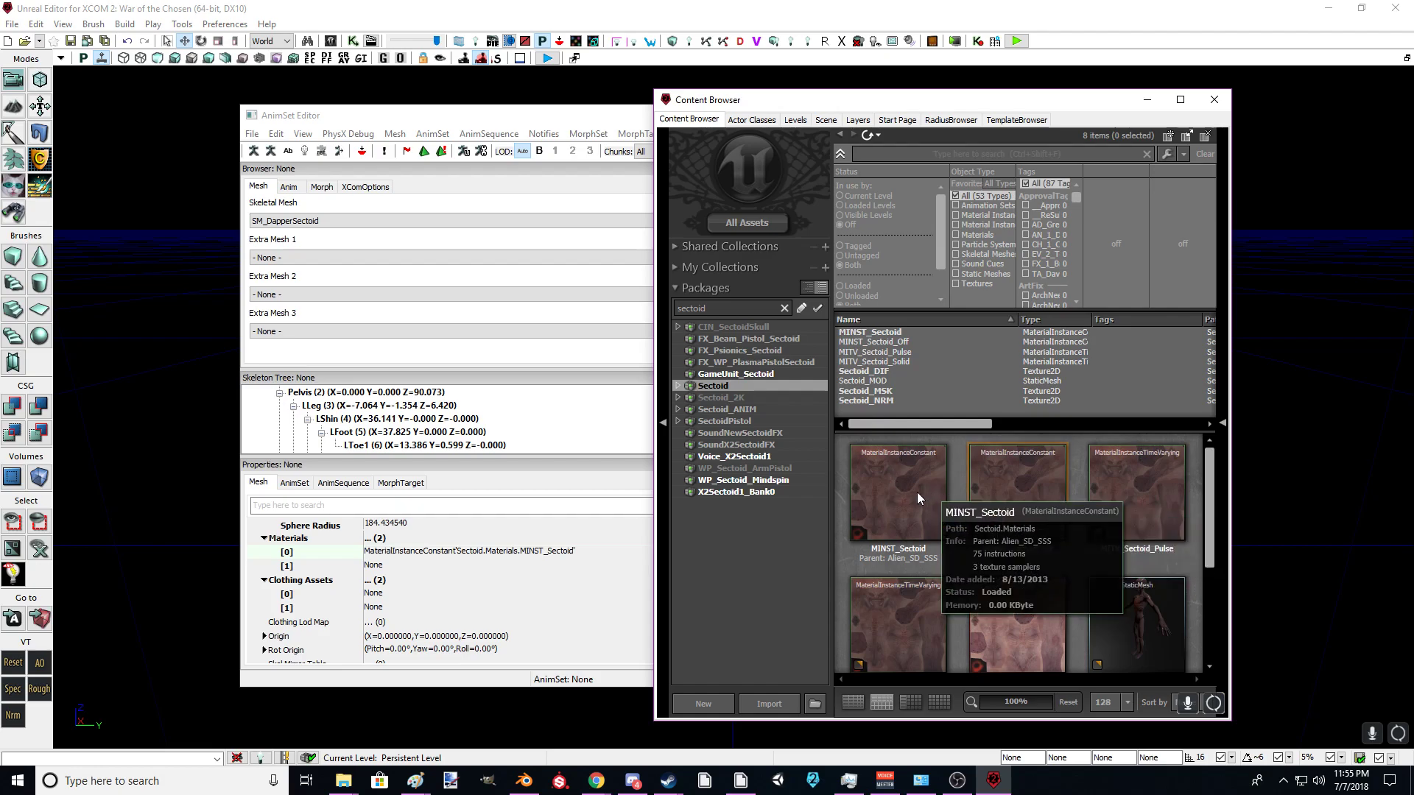
click(889, 493)
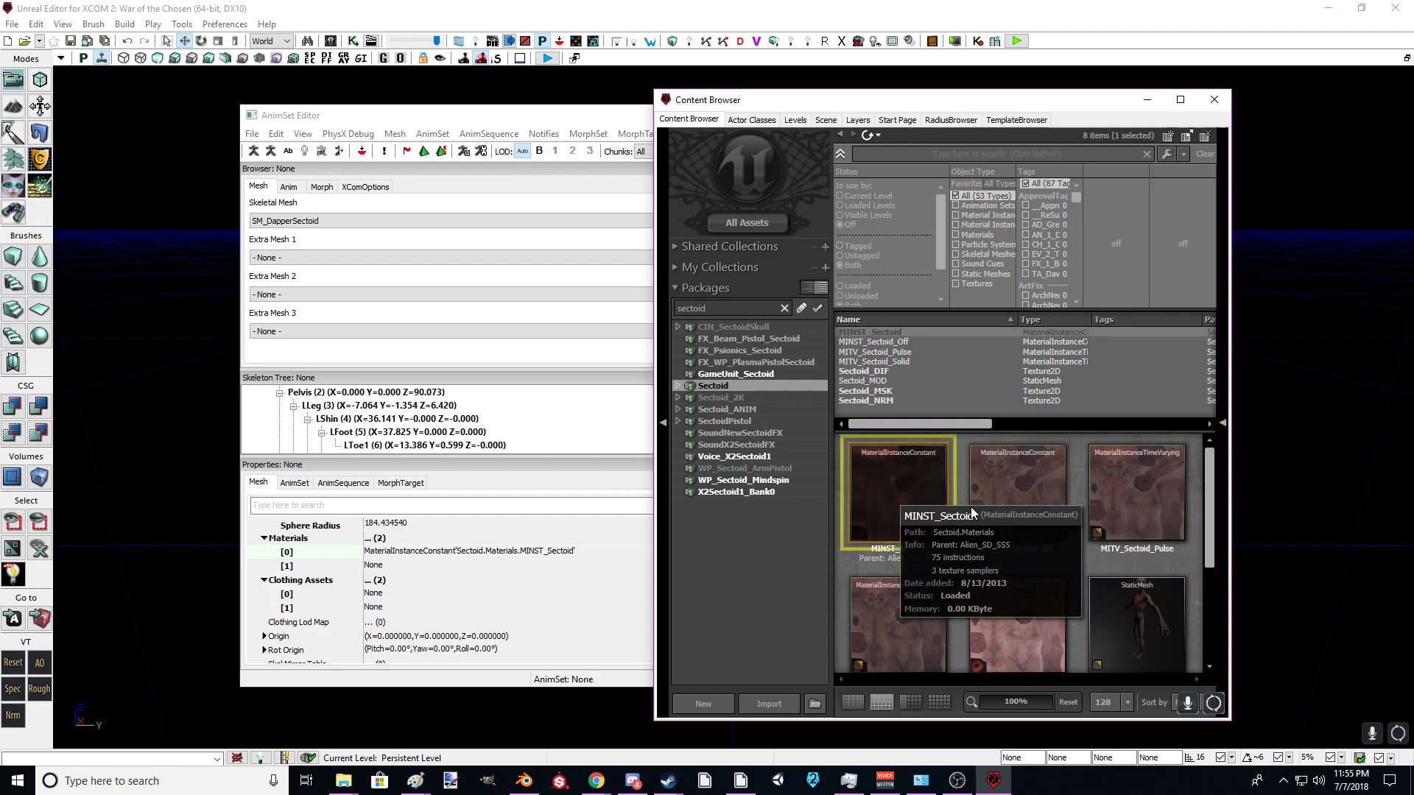
Step: Assign the selected MINST_Sectoid material to Materials entries [0] and [1] of SM_DapperSectoid
click(523, 561)
click(702, 552)
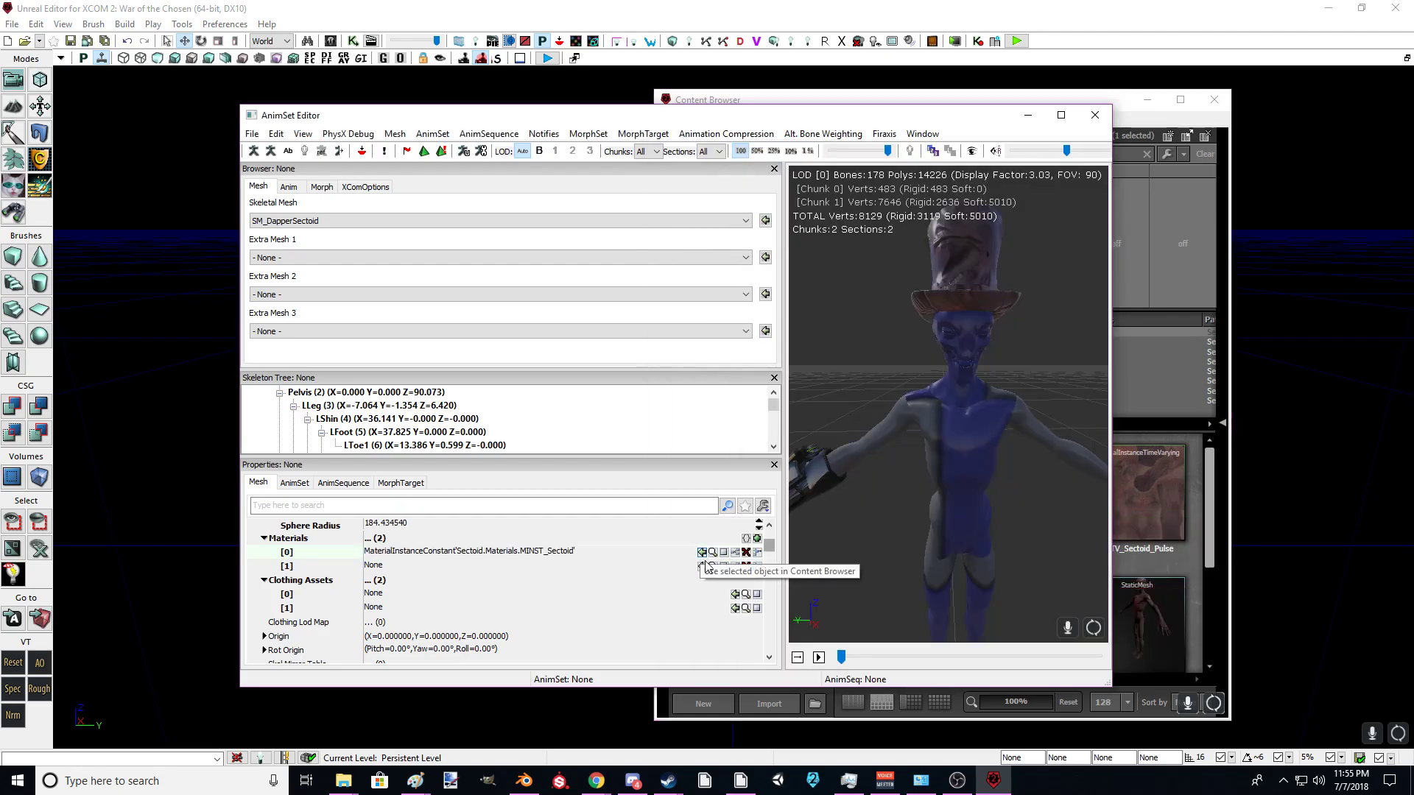
click(702, 566)
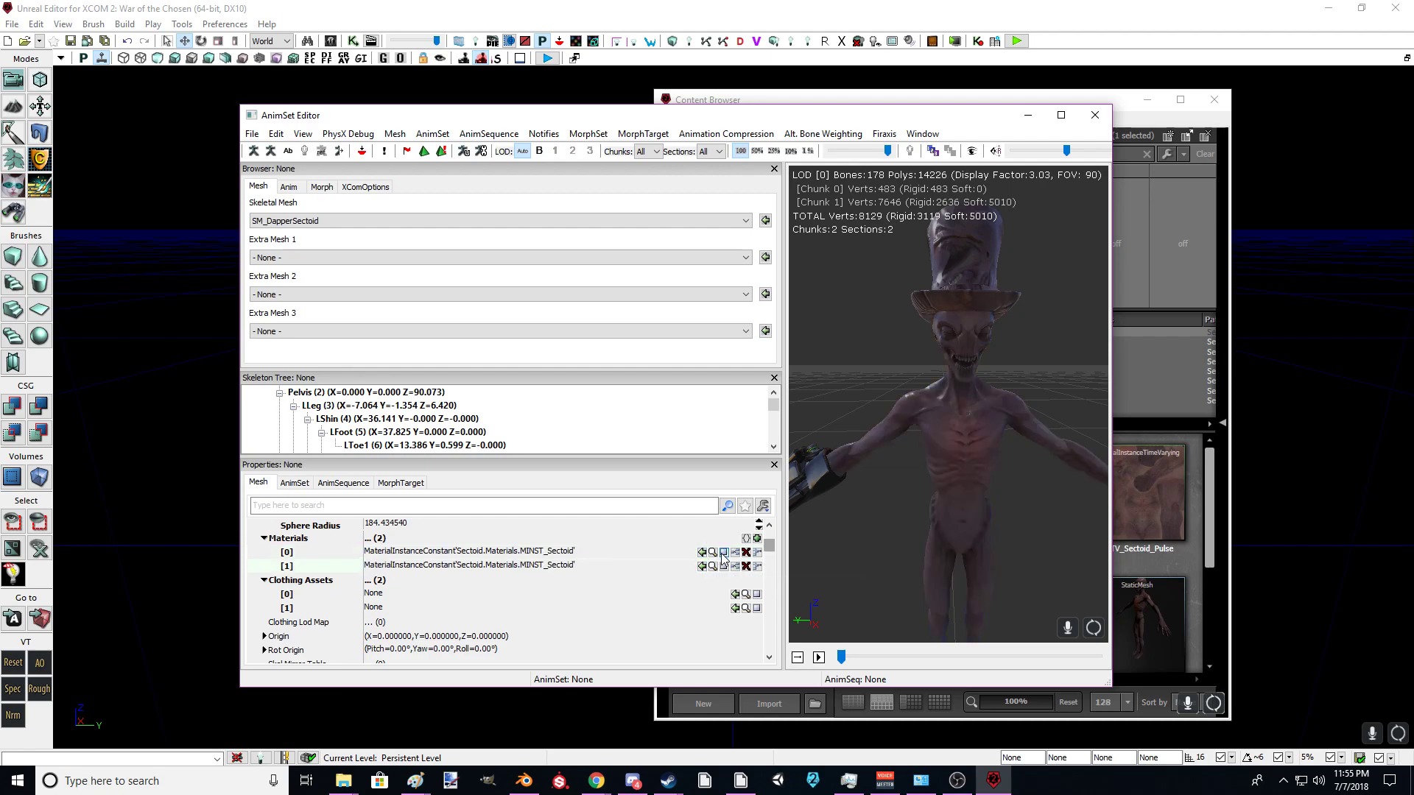
Step: Inspect the hat on the previewed Sectoid and clear the material from Materials entry [0]
middle_drag(999, 309, 1024, 247)
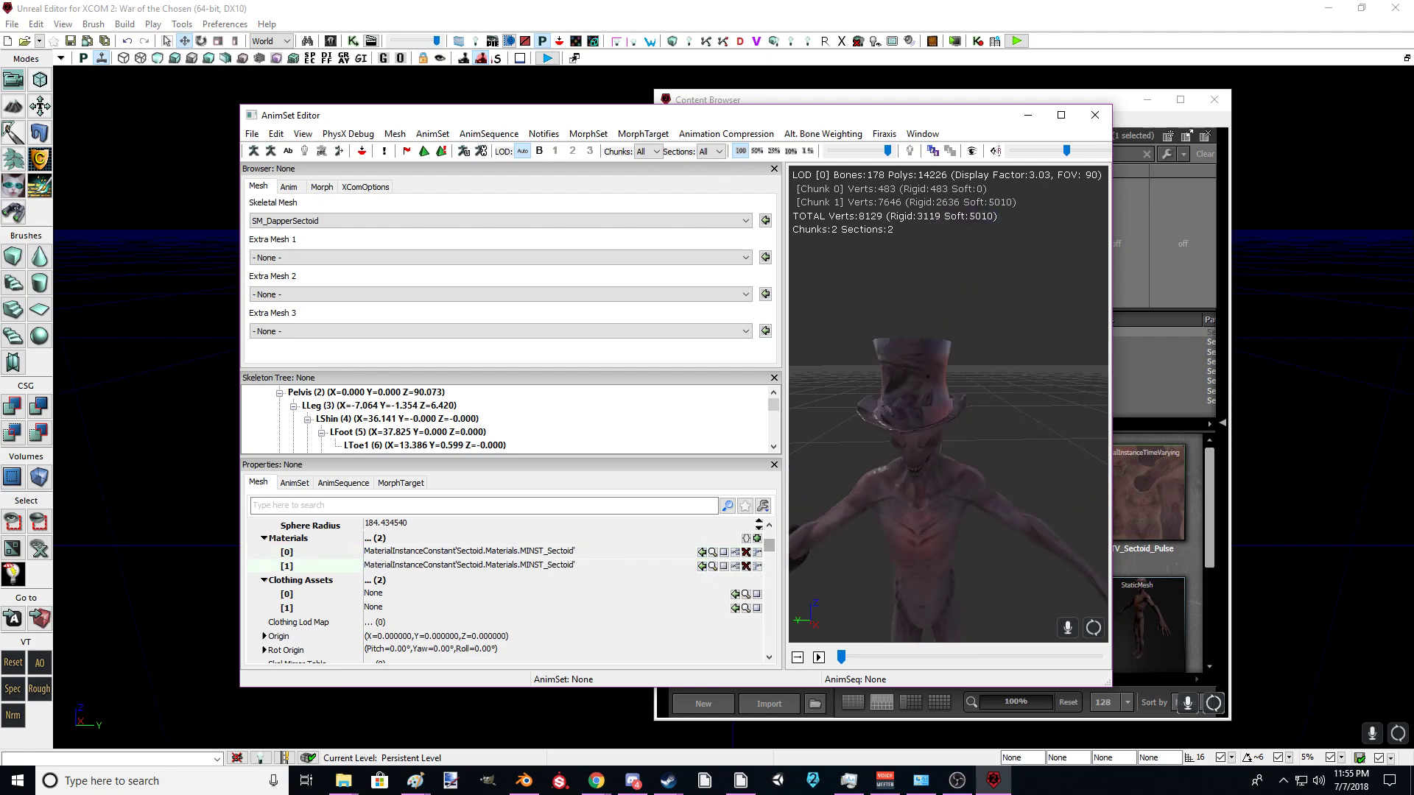
right_drag(1023, 246, 1068, 237)
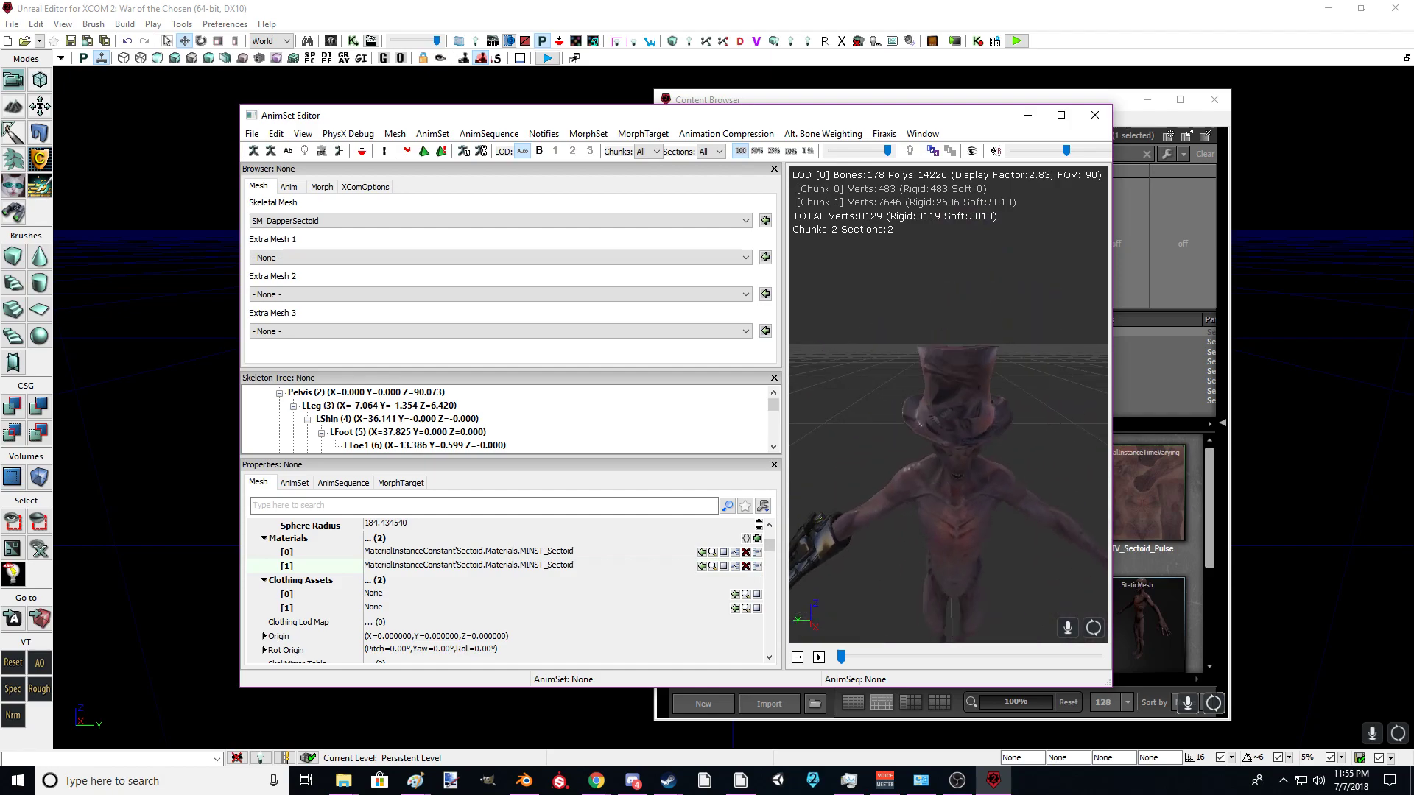
click(724, 552)
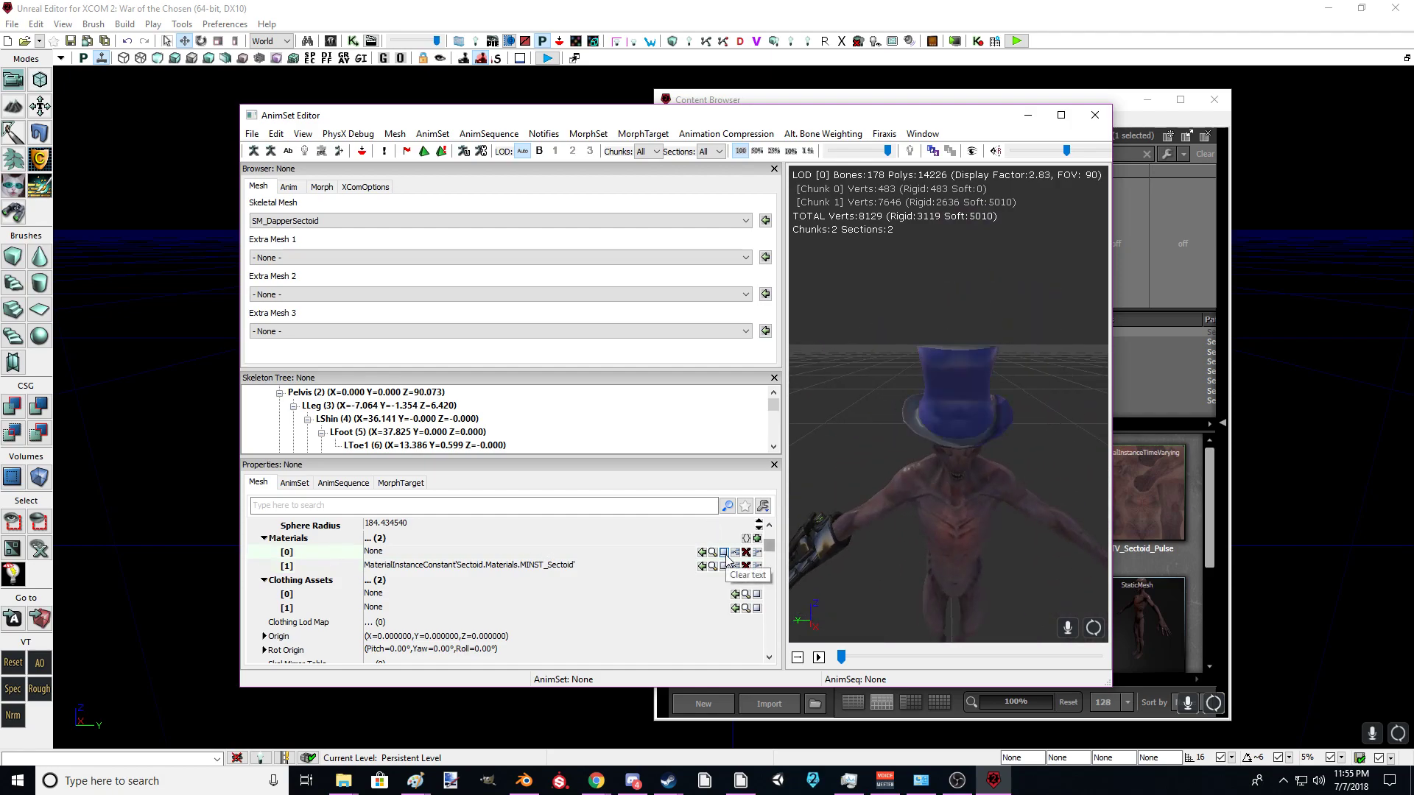
Step: Filter the packages by "dapp", select the DapperSectpod package and choose Texture_TopHat.png from the textures folder for import
click(1118, 99)
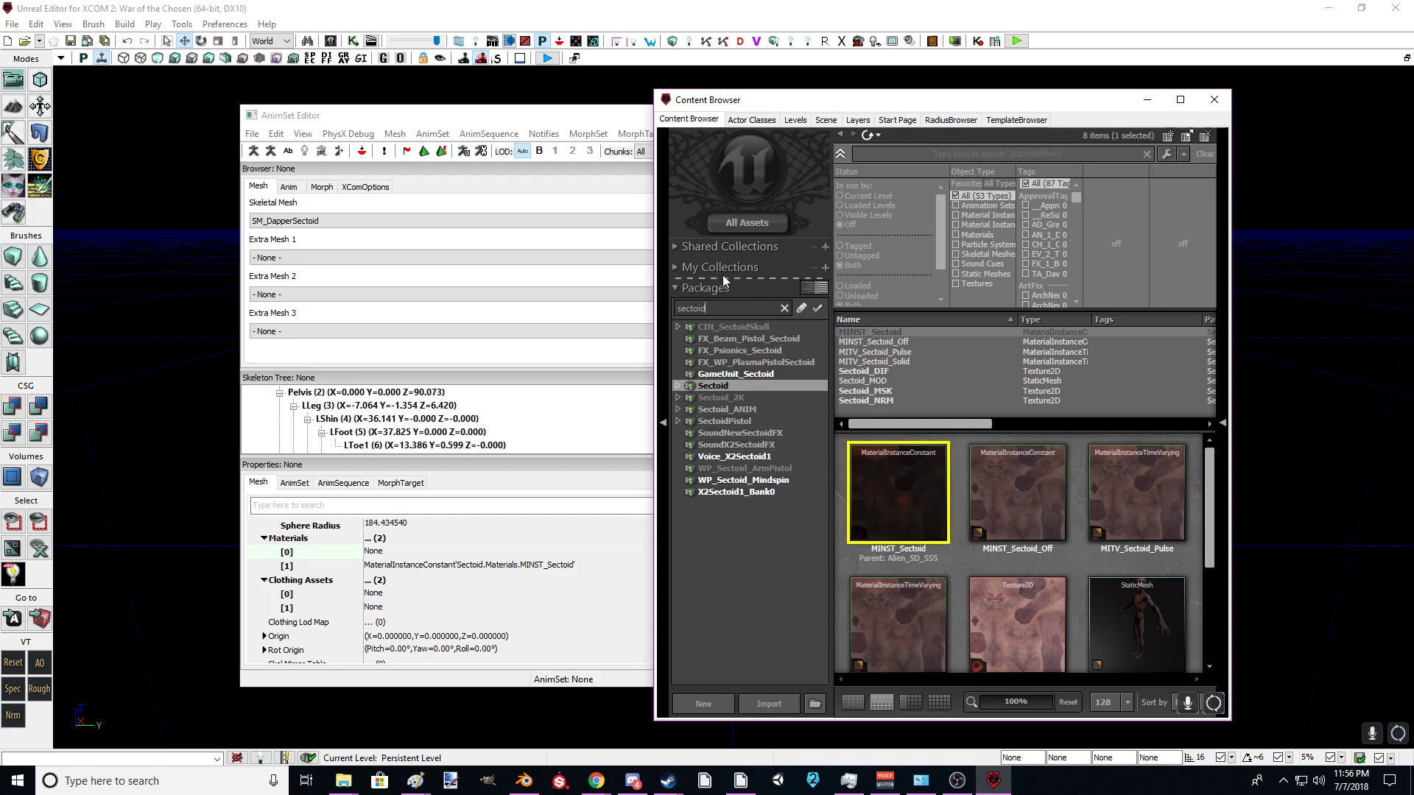
text(dapp)
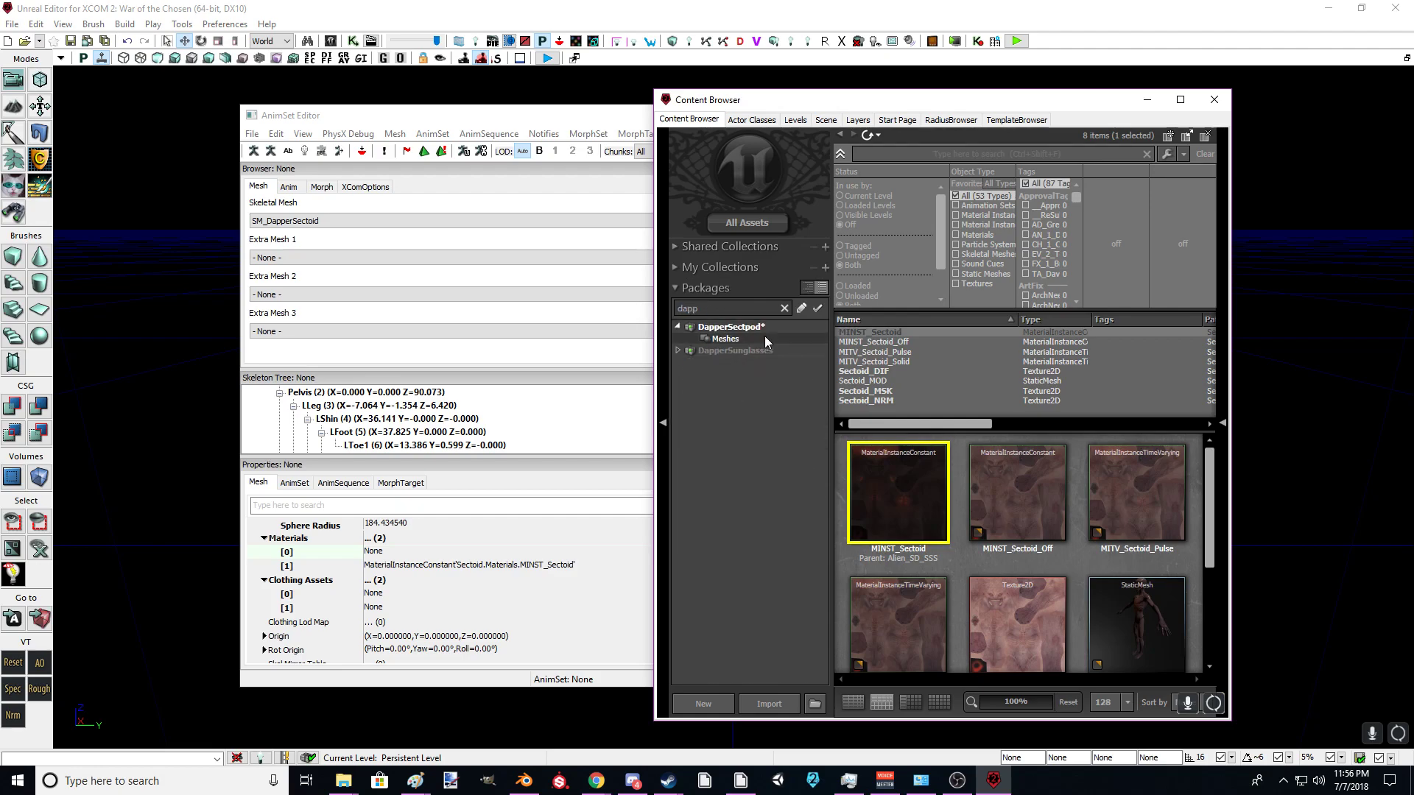
click(766, 328)
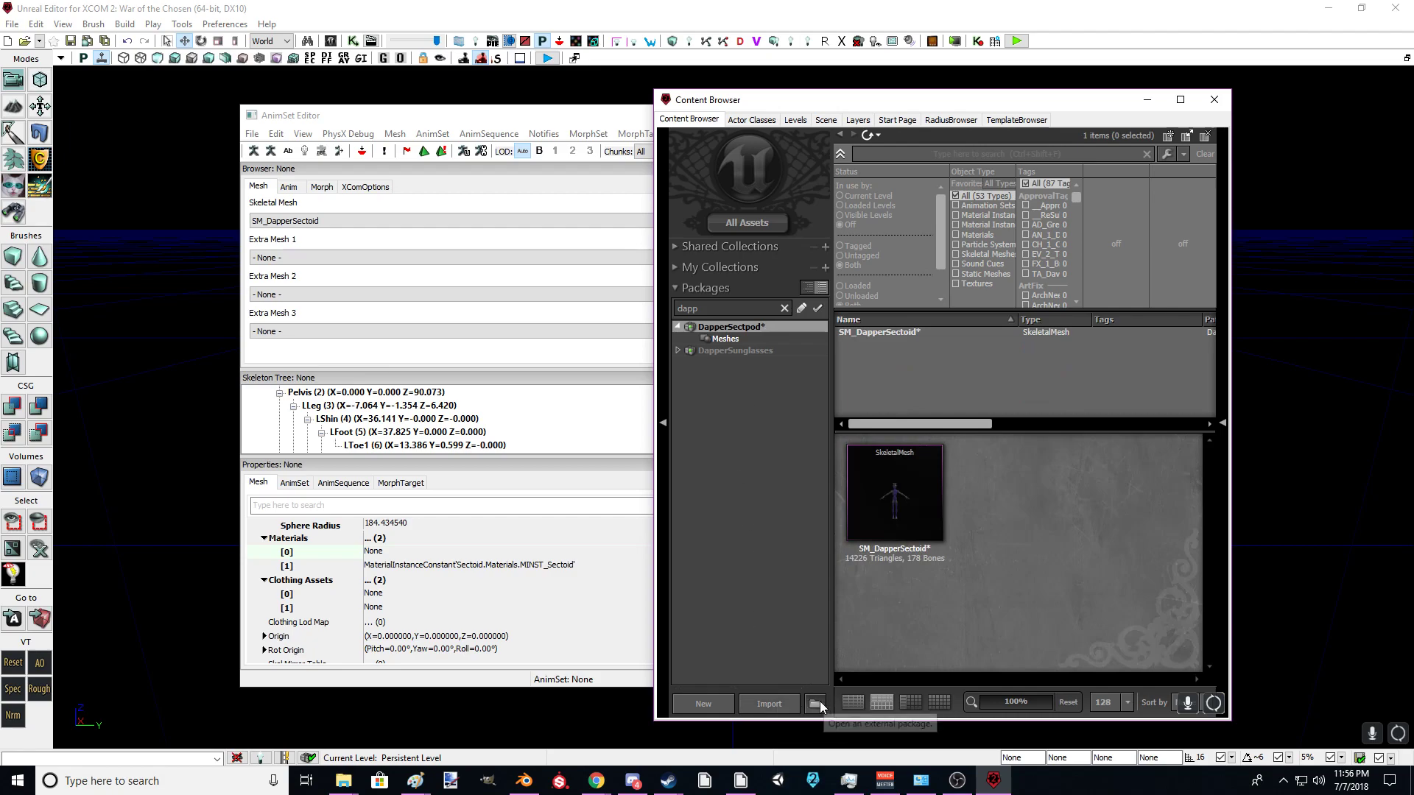
click(769, 704)
double_click(630, 415)
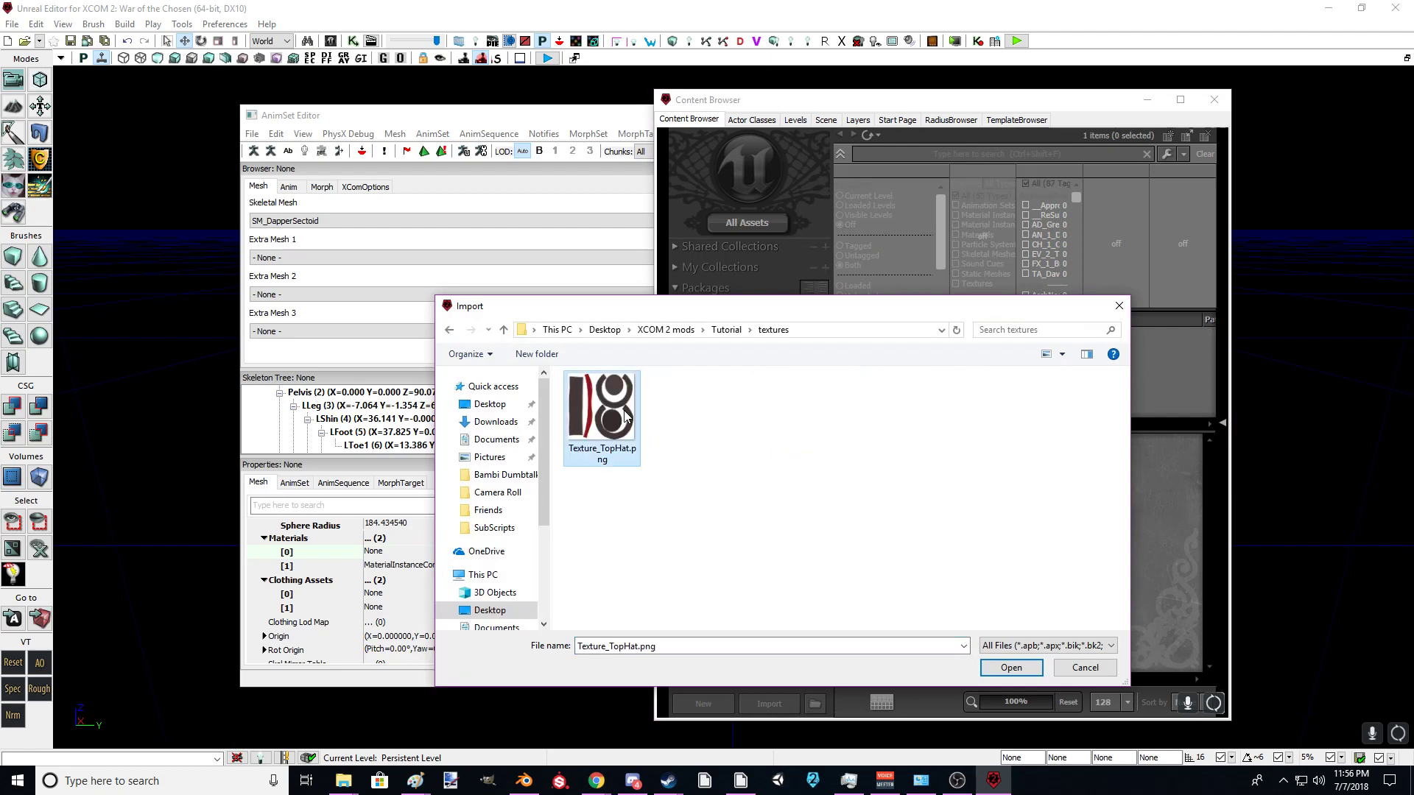
double_click(624, 410)
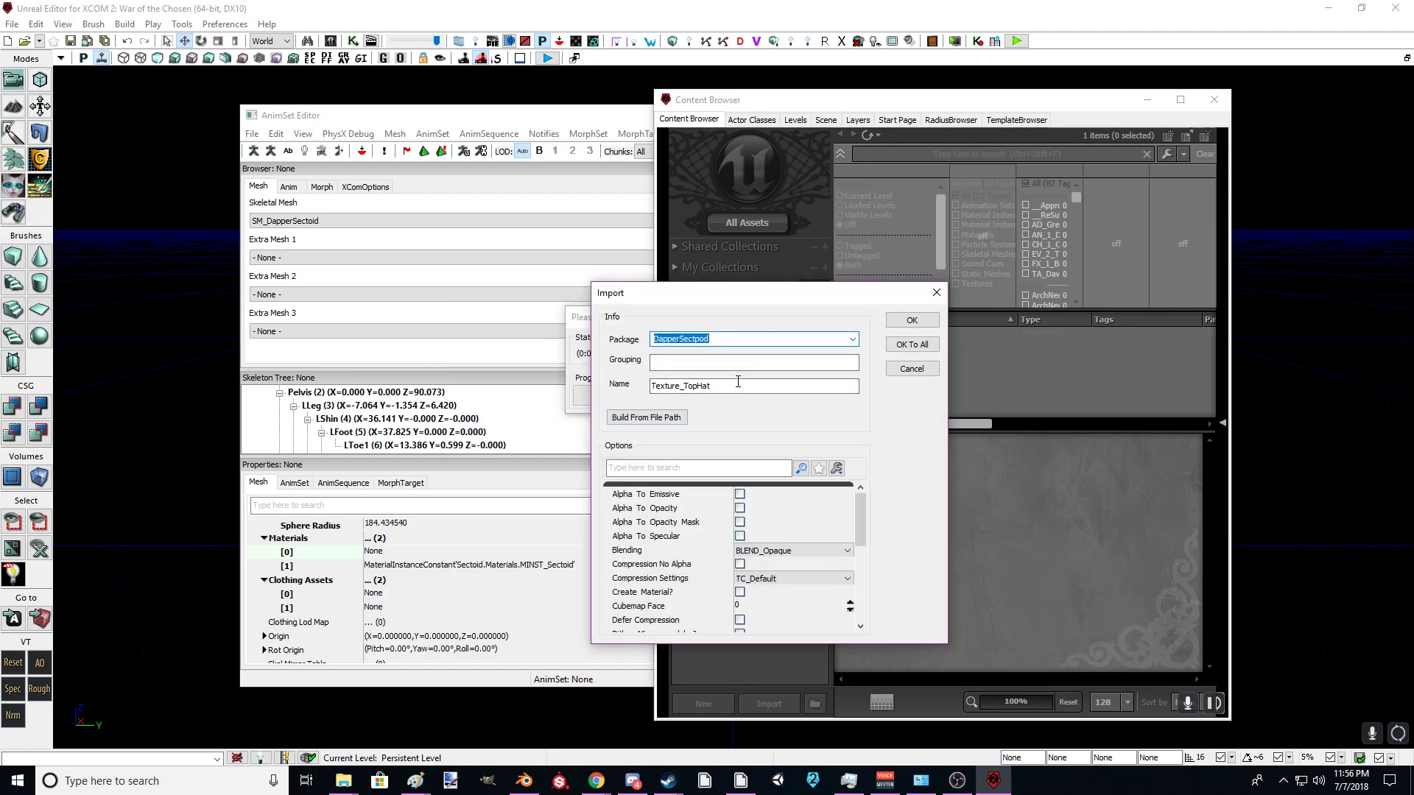
Step: Review the import options for Texture_TopHat, including the available LODGroup and Compression Settings choices
scroll(701, 508, down, 3)
scroll(691, 519, up, 3)
scroll(692, 493, down, 3)
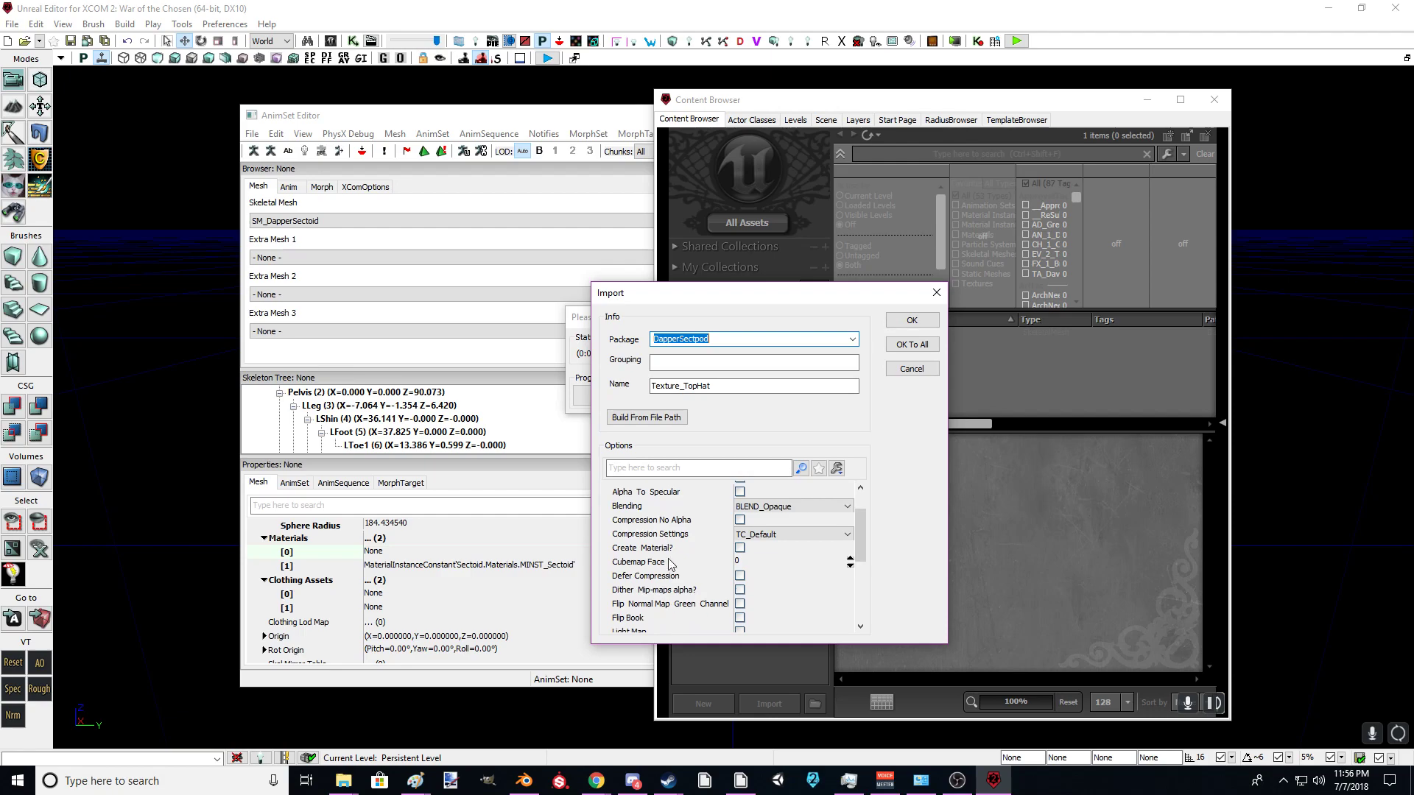
scroll(672, 558, down, 1)
scroll(692, 544, down, 3)
scroll(709, 589, down, 1)
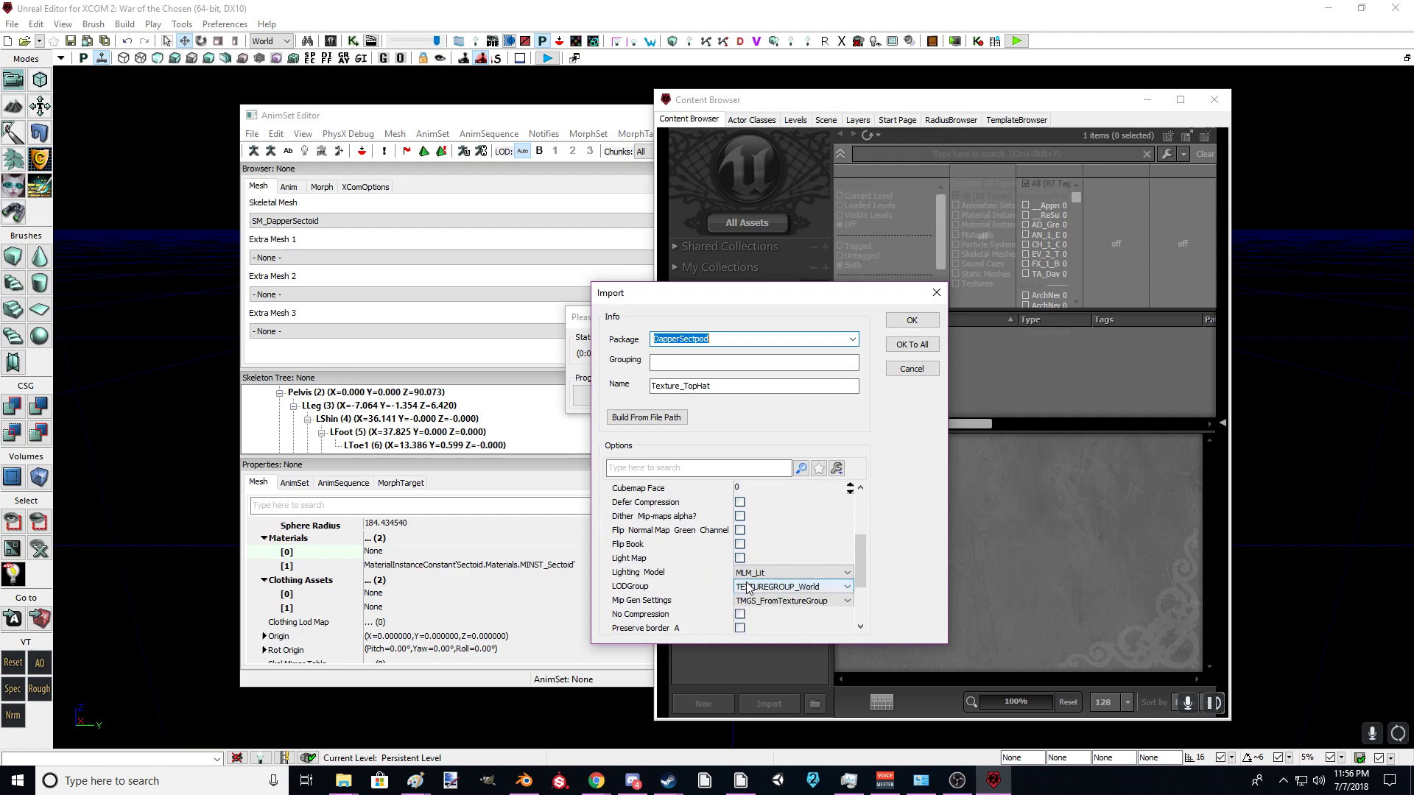
click(749, 586)
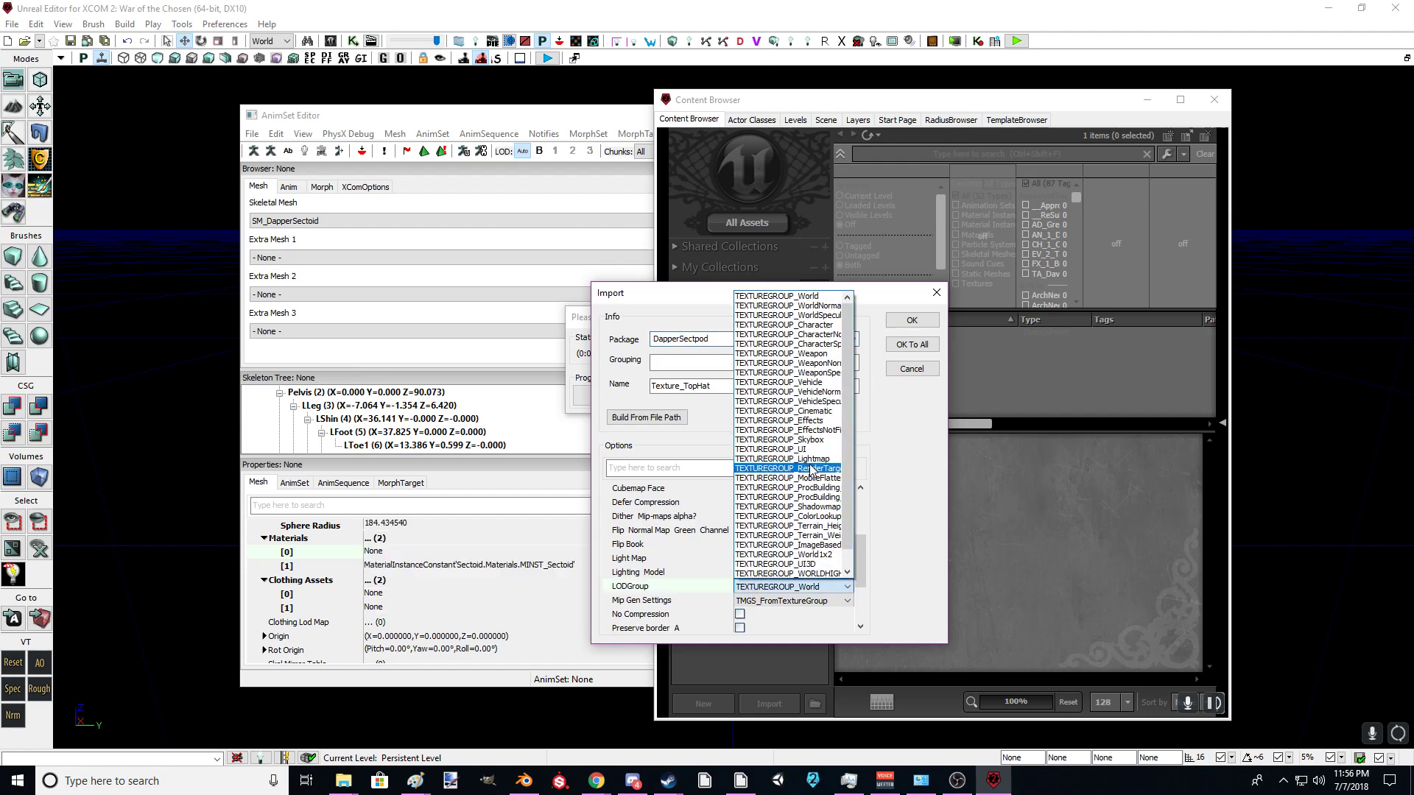
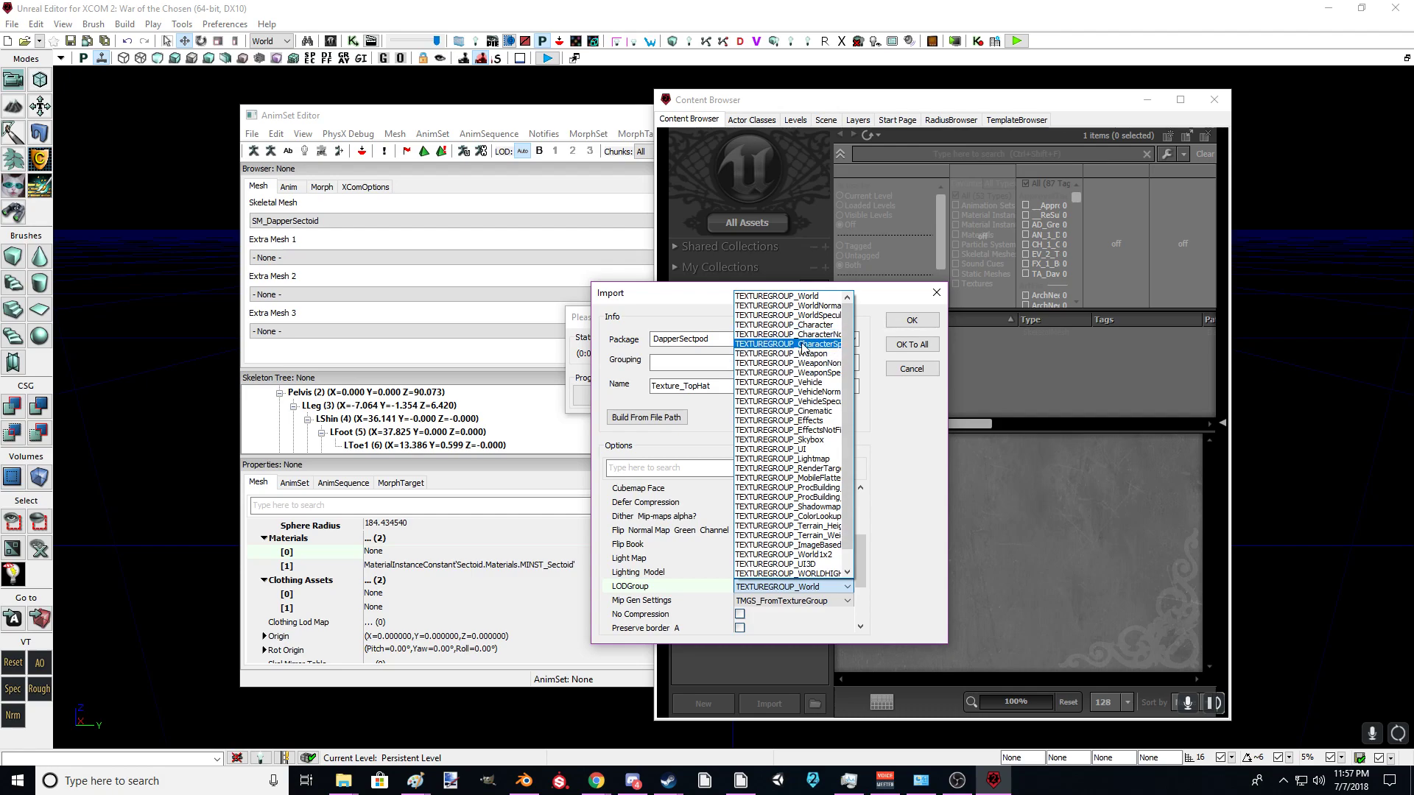
click(908, 444)
scroll(674, 575, up, 2)
scroll(675, 574, up, 2)
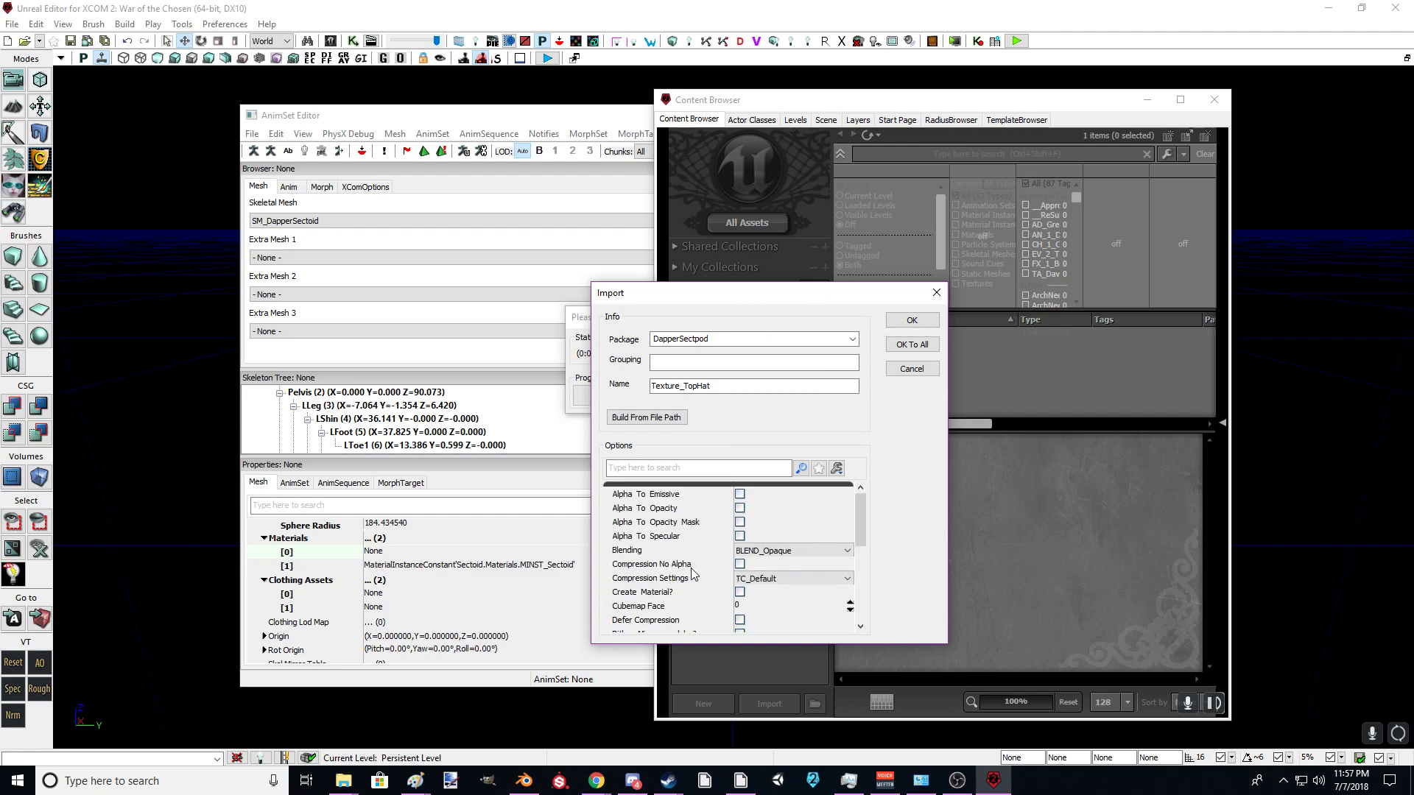
click(766, 579)
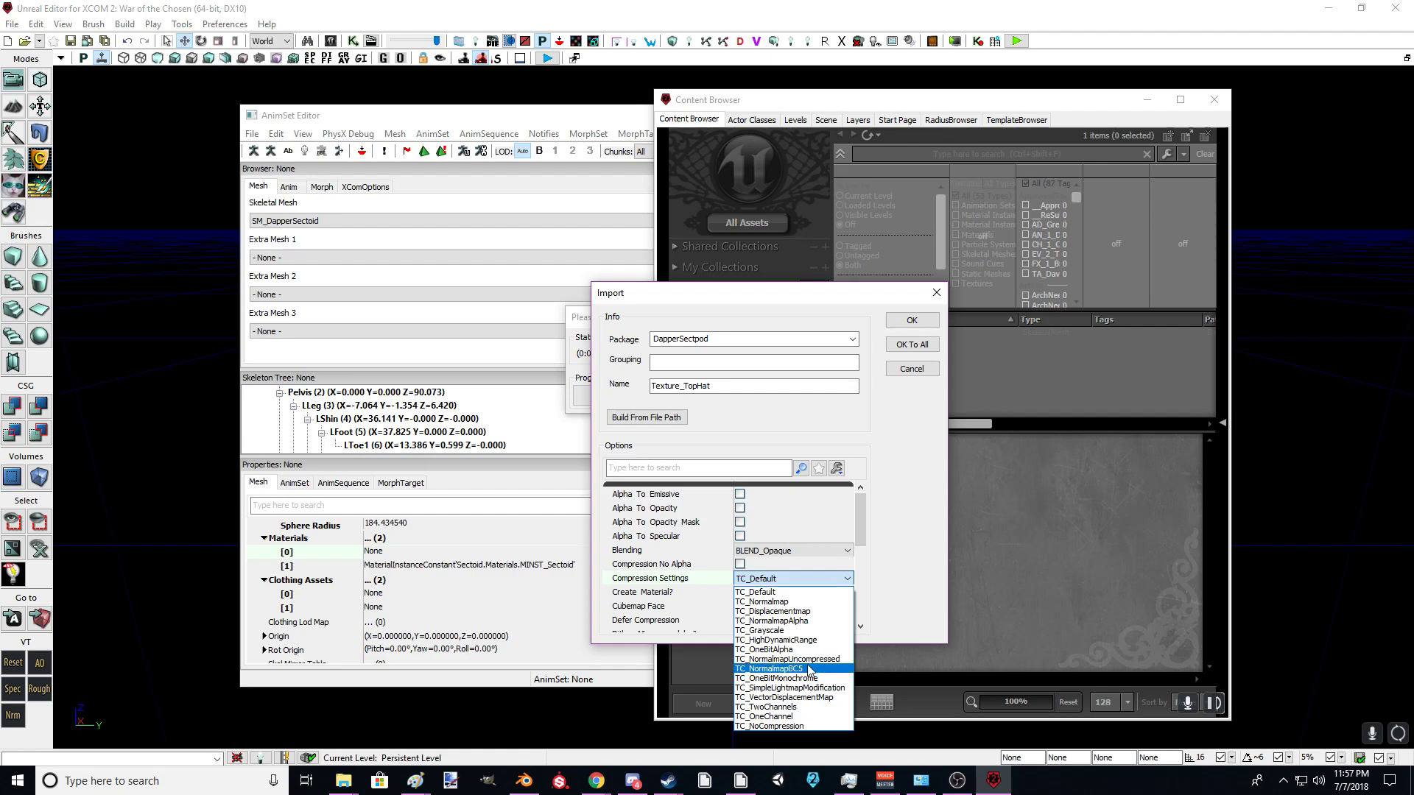
click(671, 535)
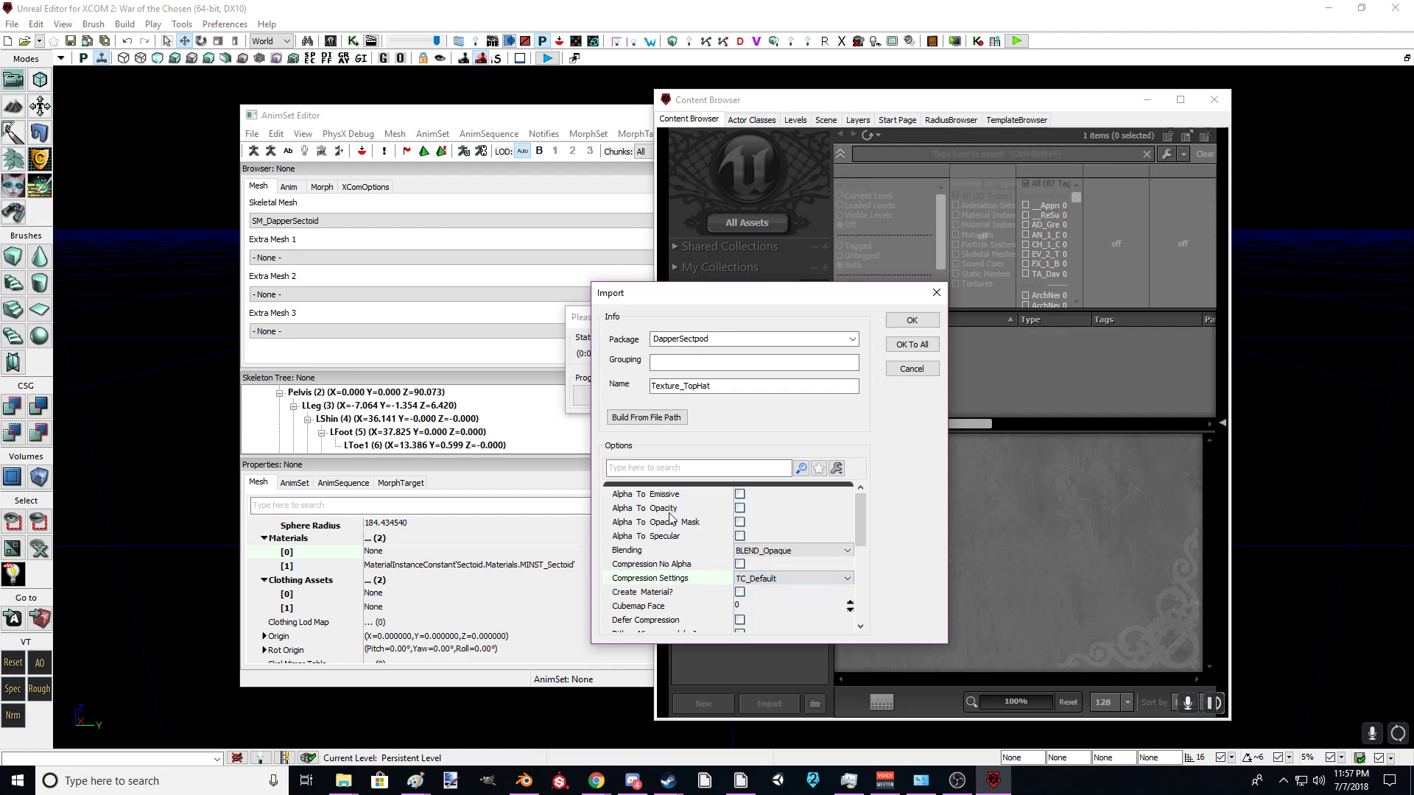
Step: Choose the texture's LODGroup and import Texture_TopHat into the DapperSectpod package
scroll(676, 520, down, 1)
scroll(688, 559, down, 1)
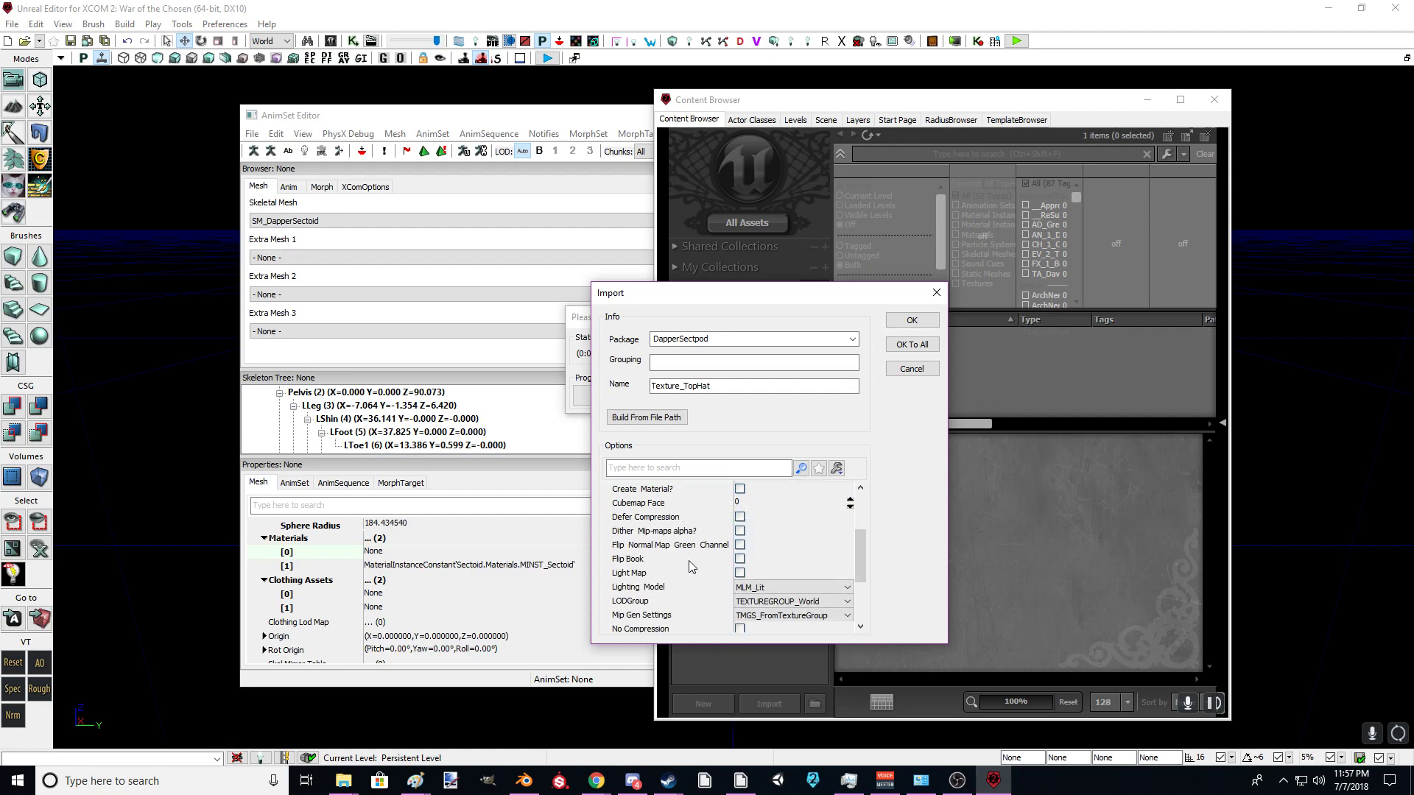
click(761, 606)
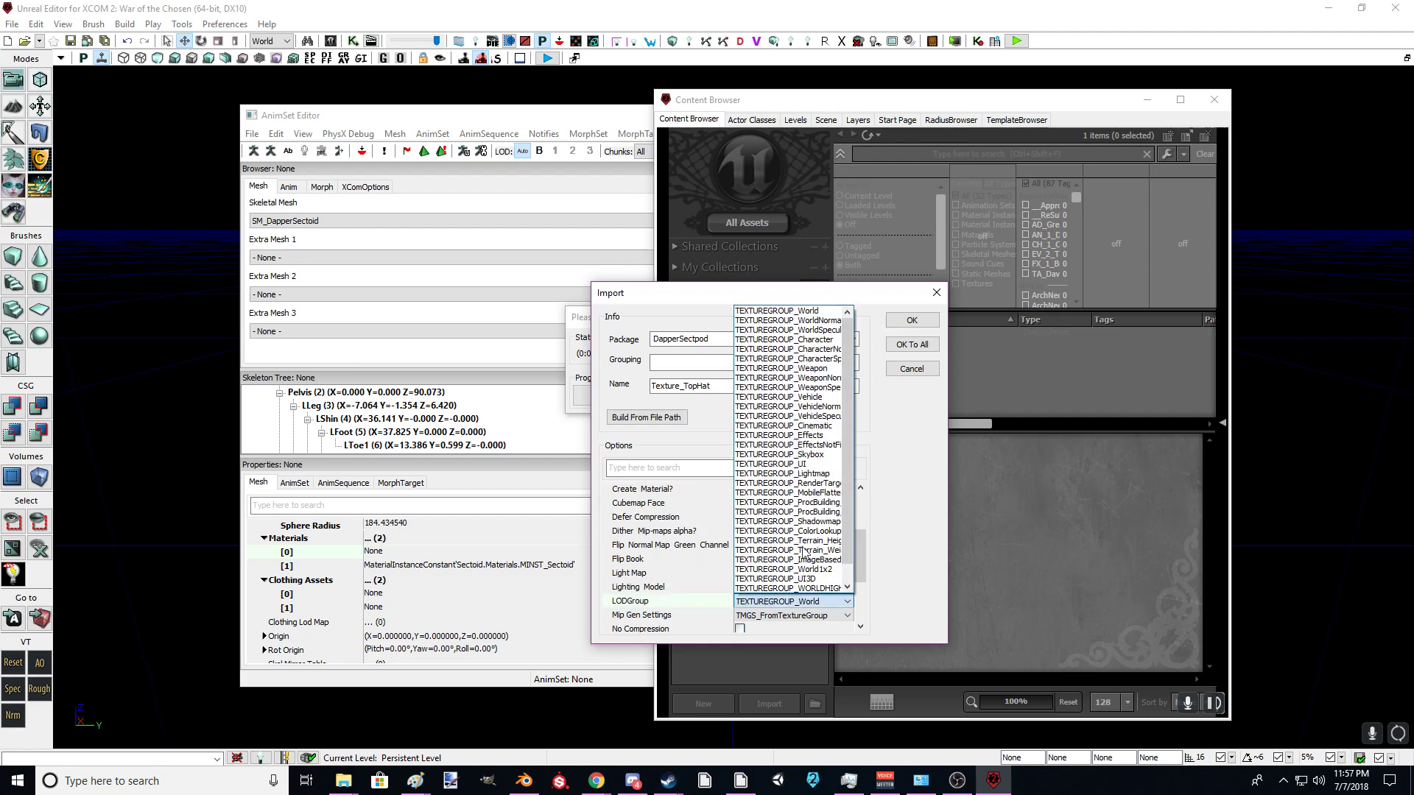
click(788, 438)
click(913, 321)
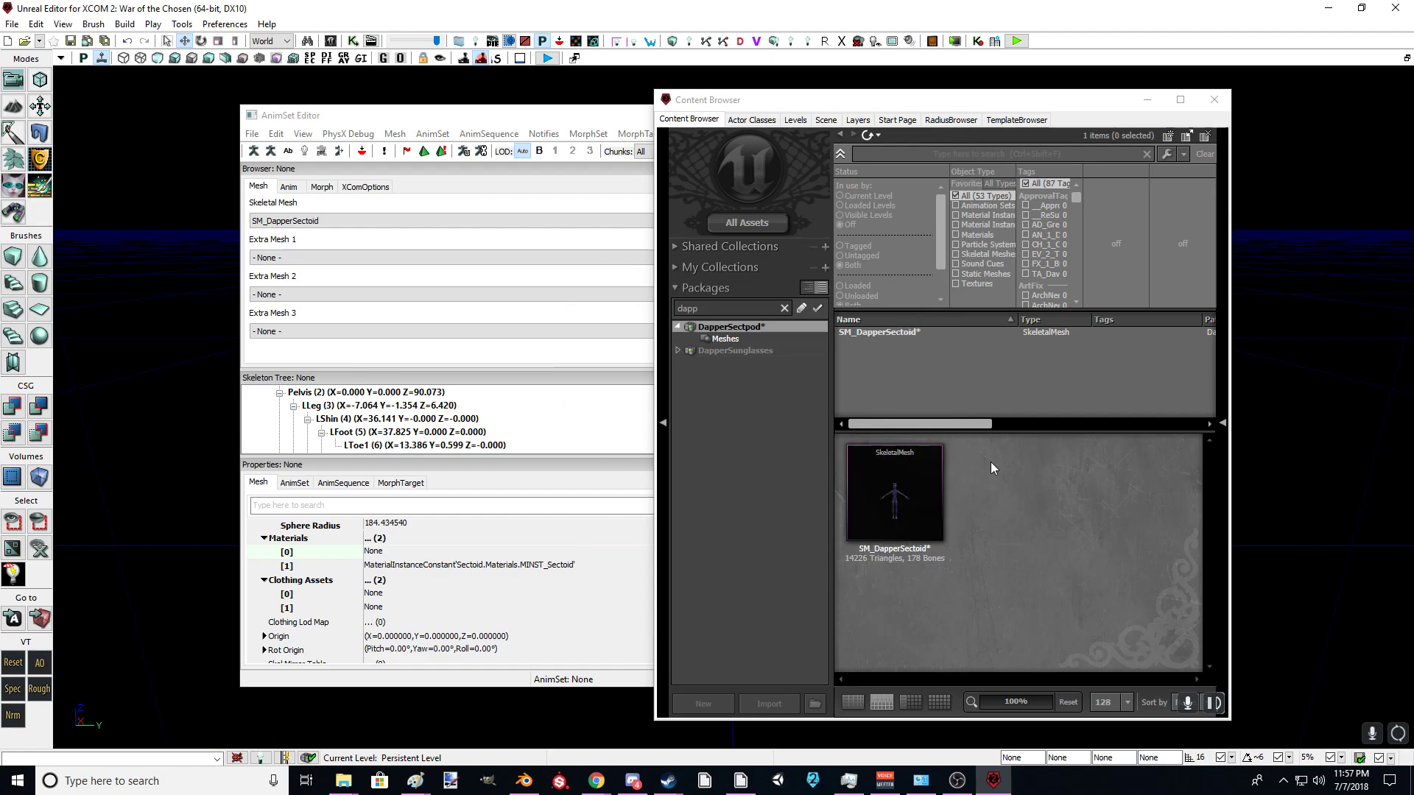
click(1111, 506)
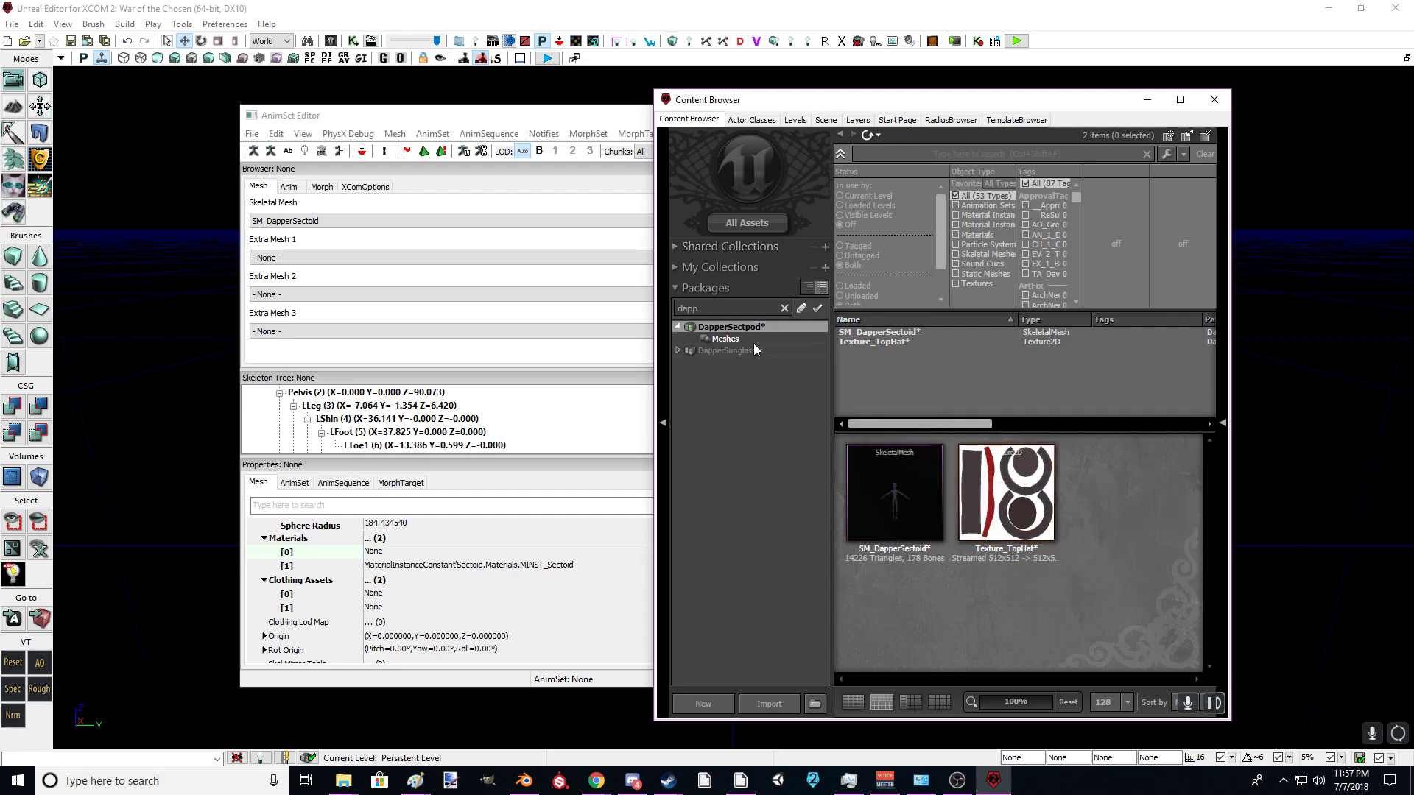
Step: Filter the packages by "hat", open the Hats package and locate the Hat_A_Ballcap_Mat material instance
drag(708, 308, 665, 297)
text(hat)
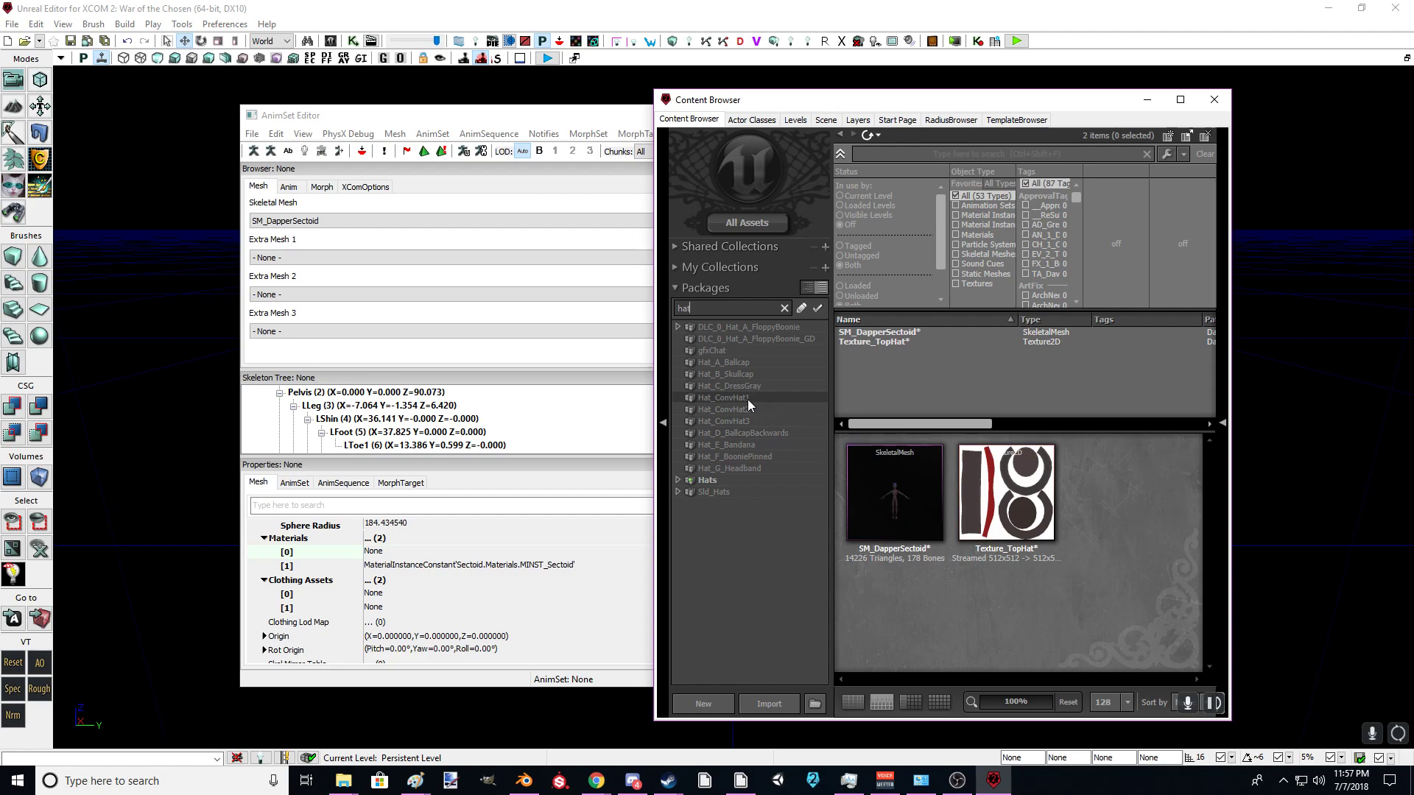
click(740, 479)
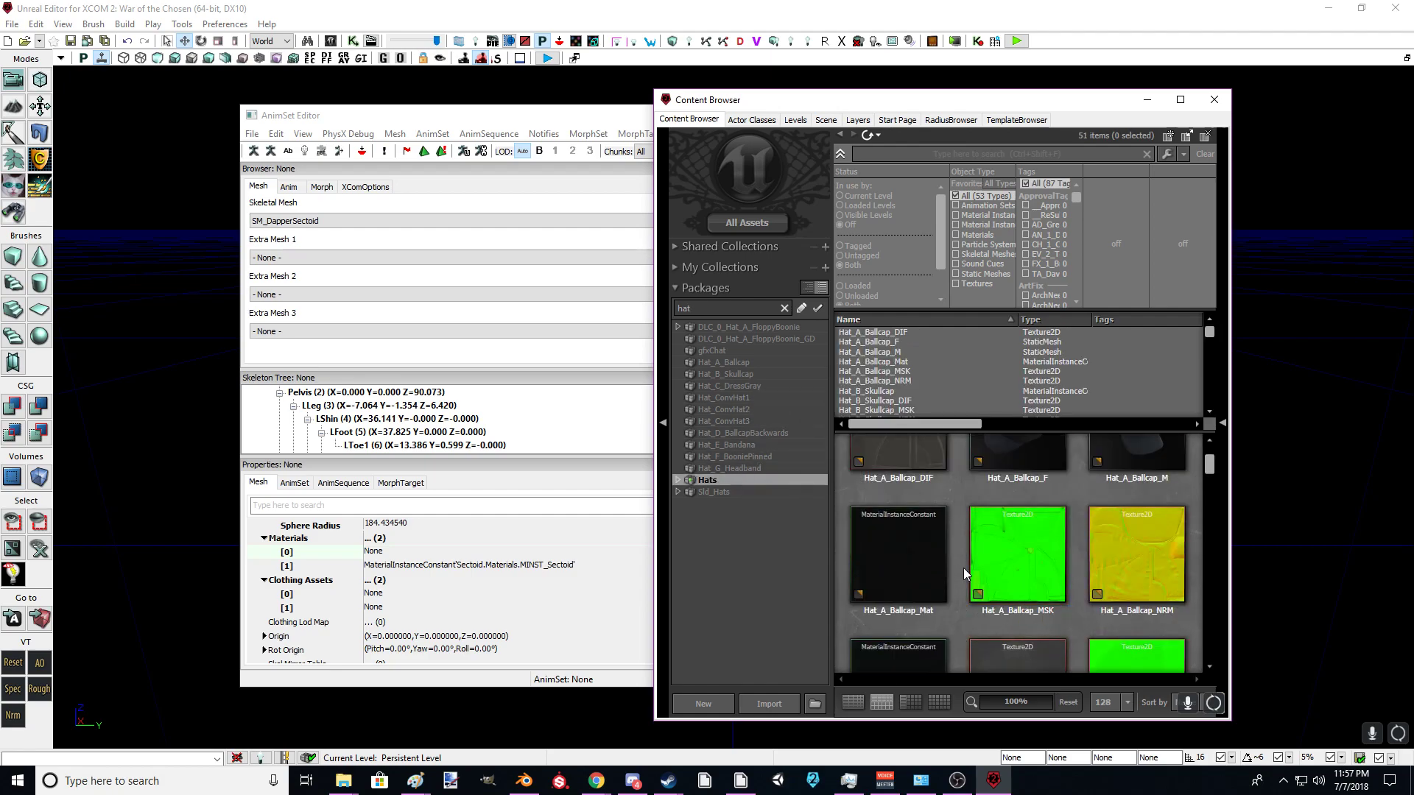
scroll(963, 568, down, 5)
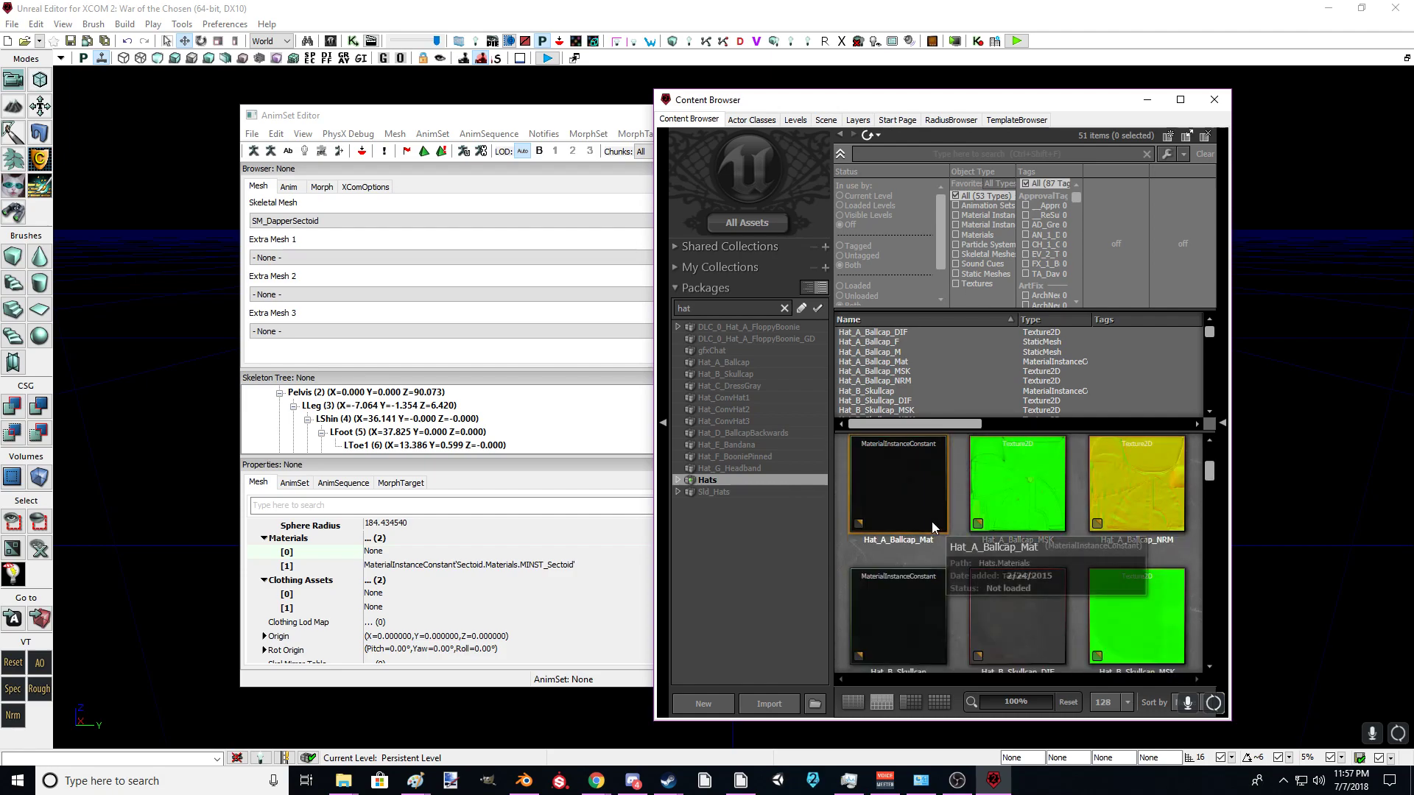
scroll(930, 521, up, 1)
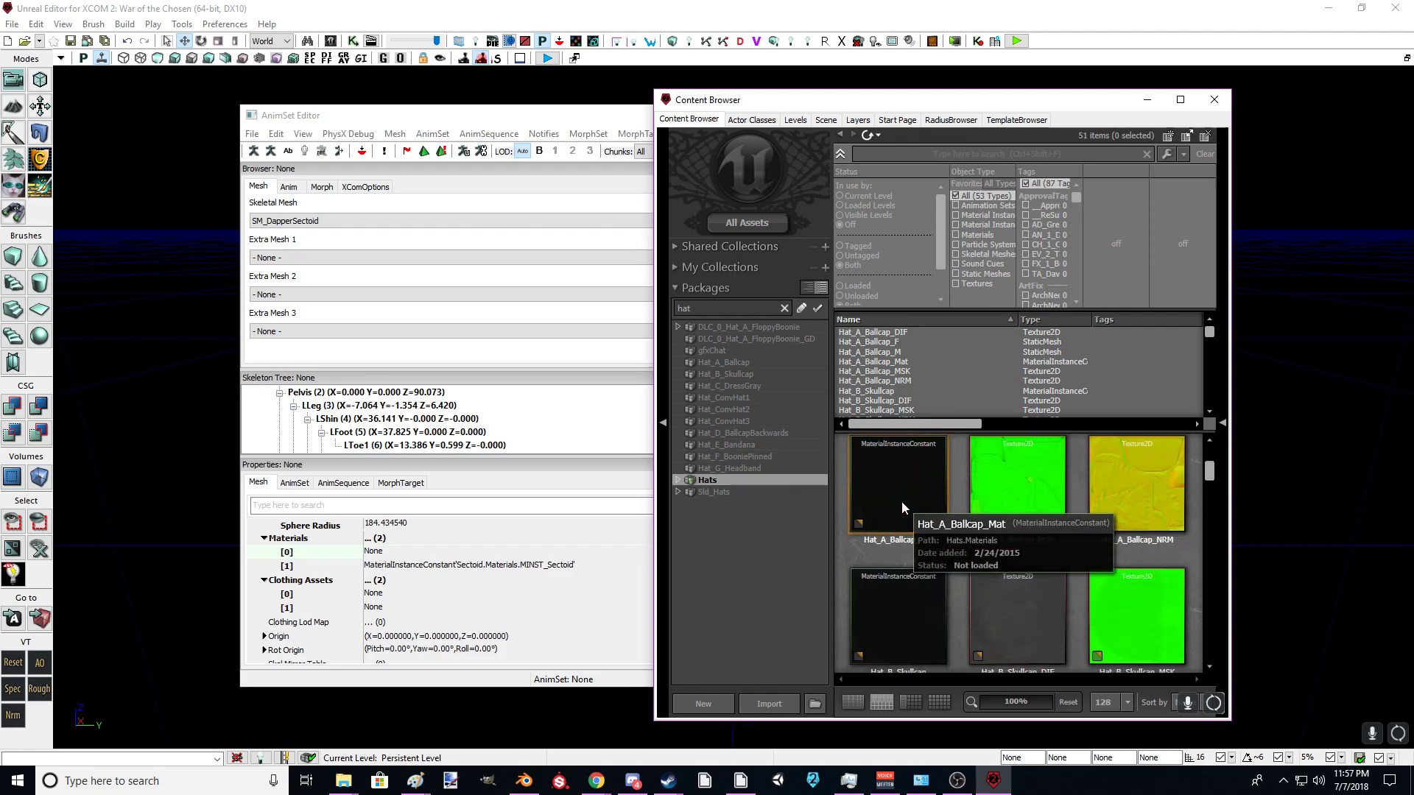
Step: Copy the Hat_A_Ballcap_Mat material instance into the DapperSectpod package under the name MT_DapperHat
right_click(901, 501)
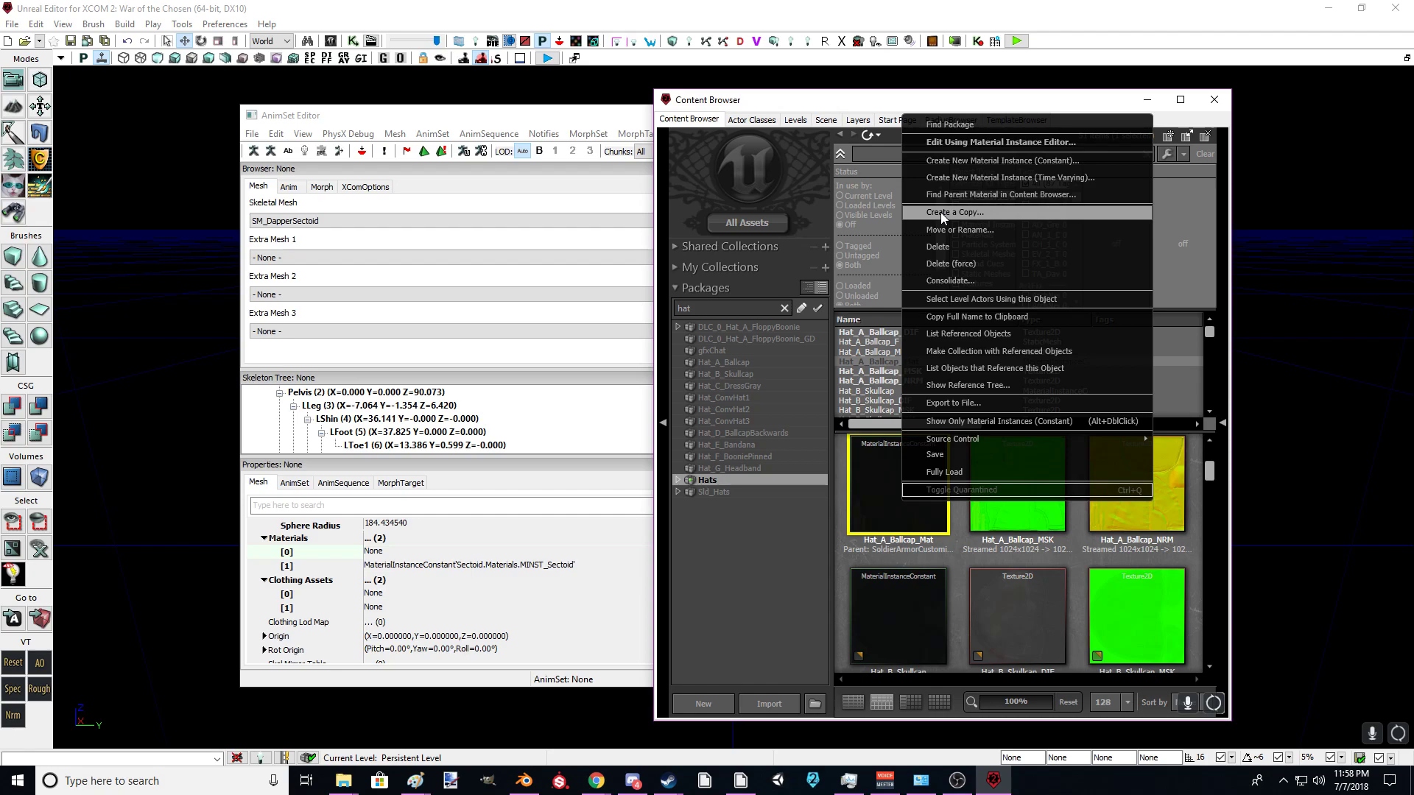
click(939, 212)
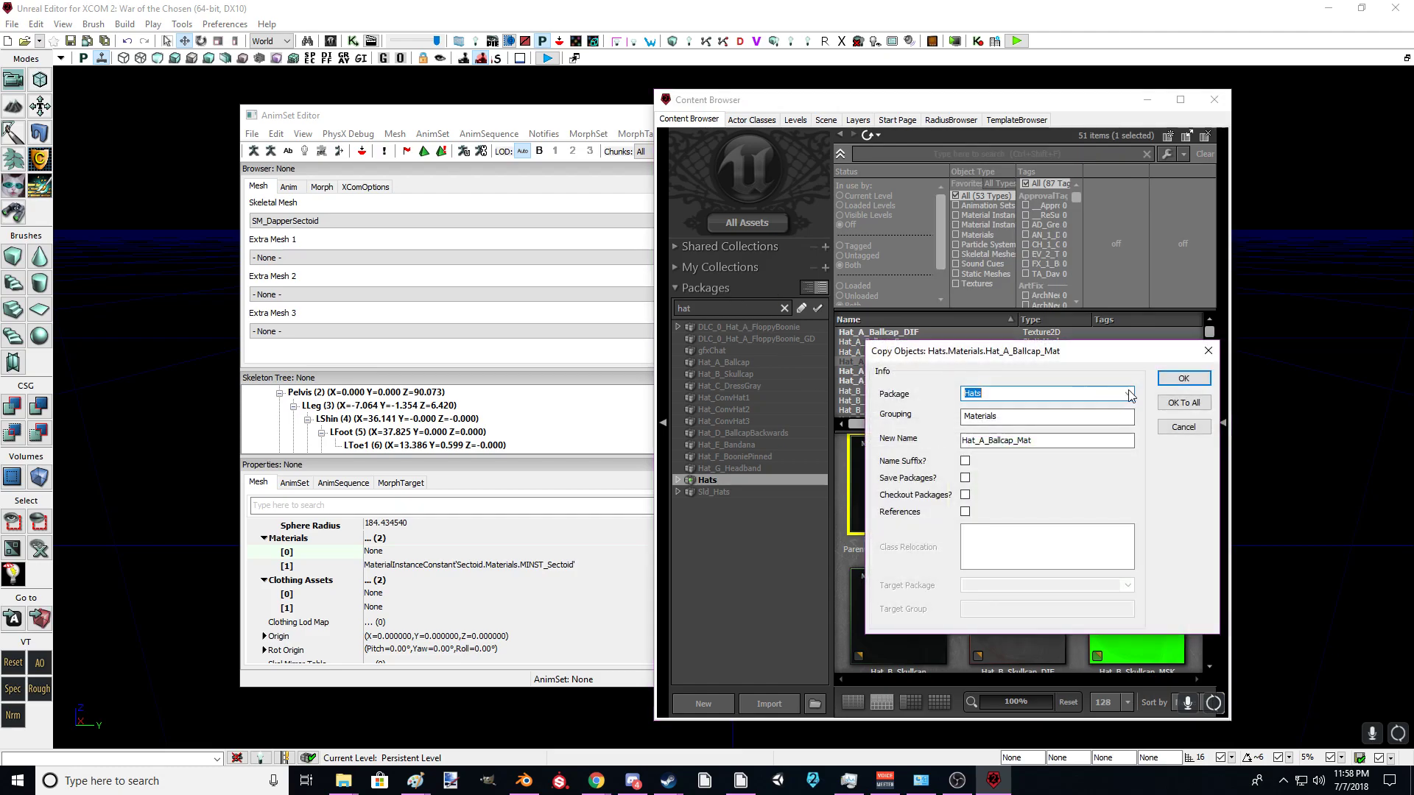
click(1127, 394)
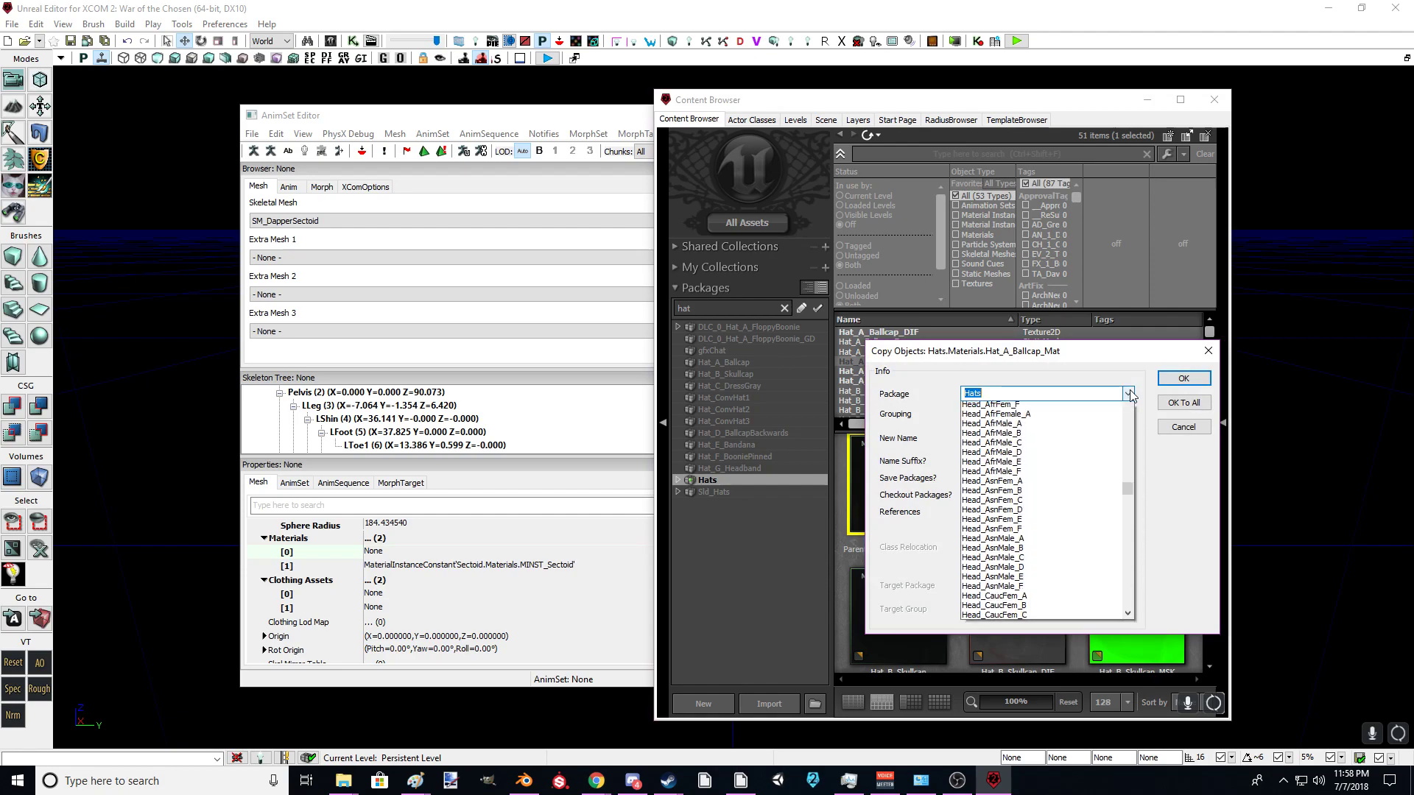
click(1127, 394)
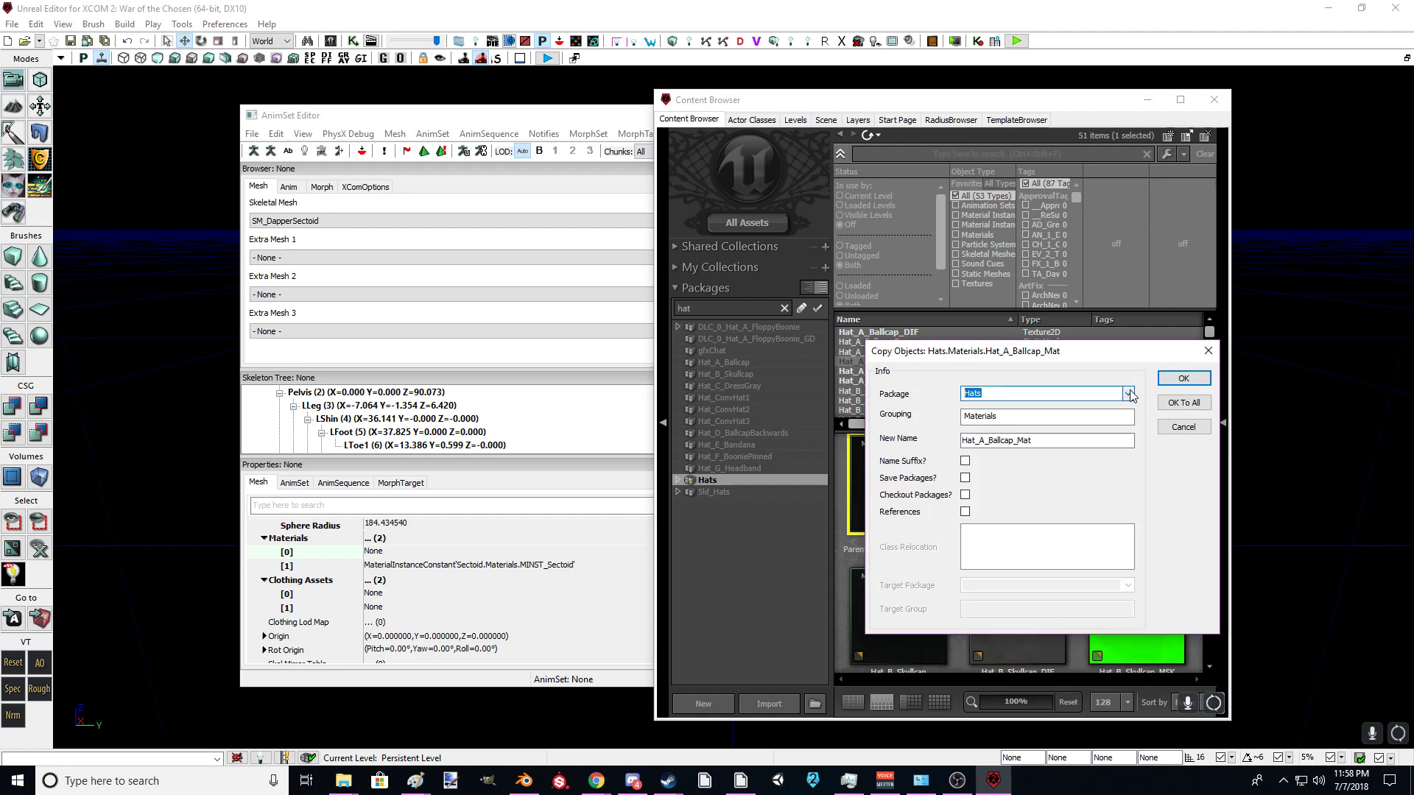
text(dapp)
key(Down)
click(1039, 442)
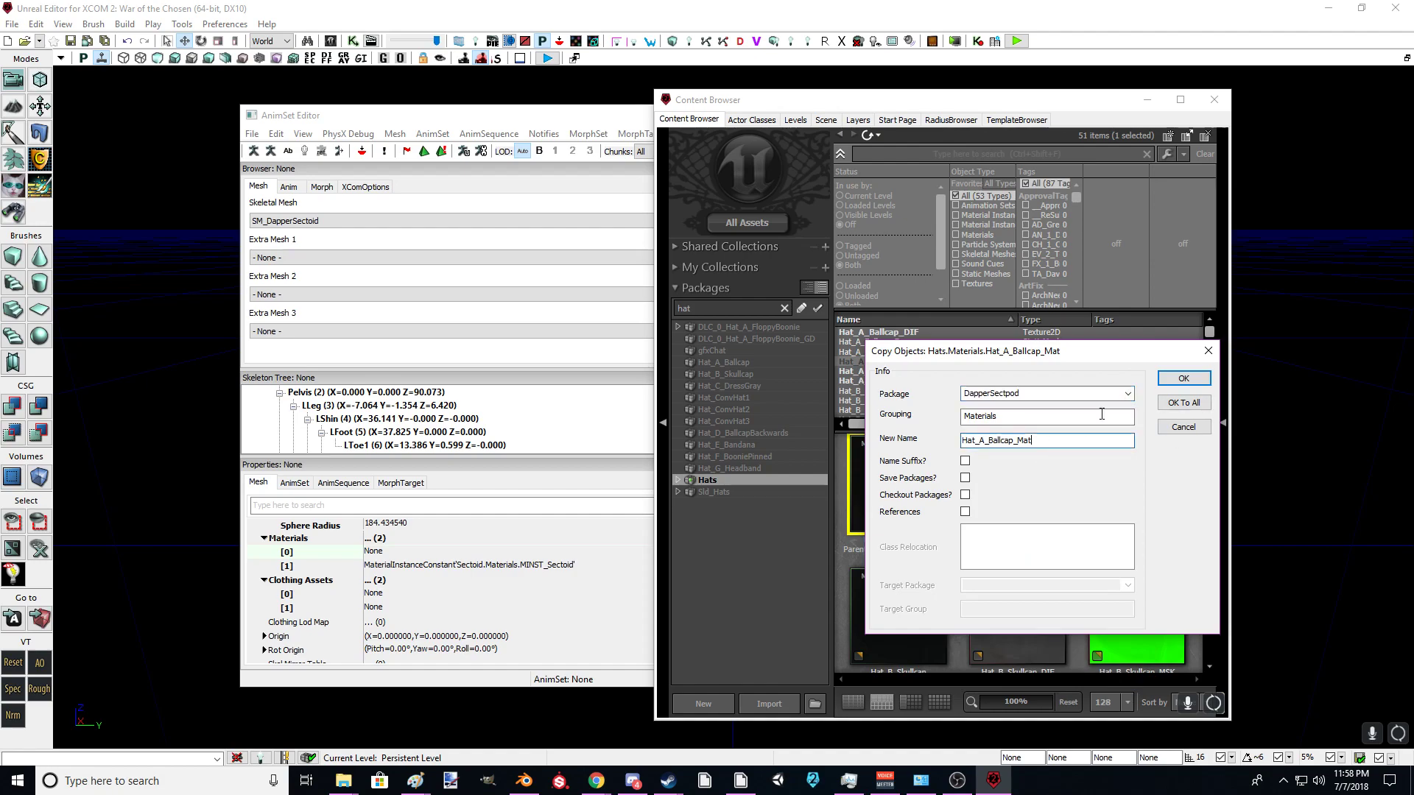
drag(1040, 440, 935, 444)
text(MR_)
key(BackSpace)
key(BackSpace)
text(T_DapperHat)
click(1168, 378)
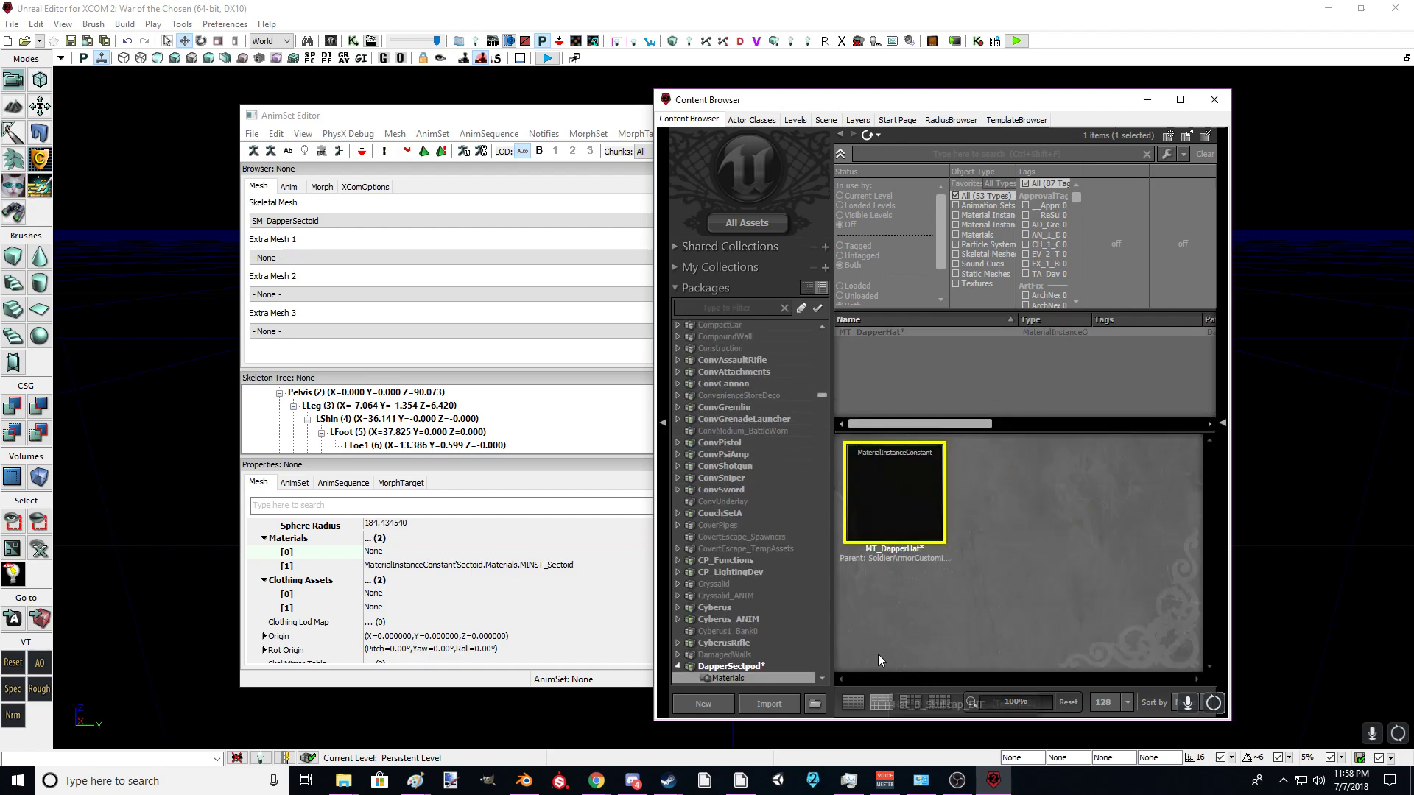
Step: Show the contents of the DapperSectpod package and open the copied MT_DapperHat material instance for editing
click(733, 666)
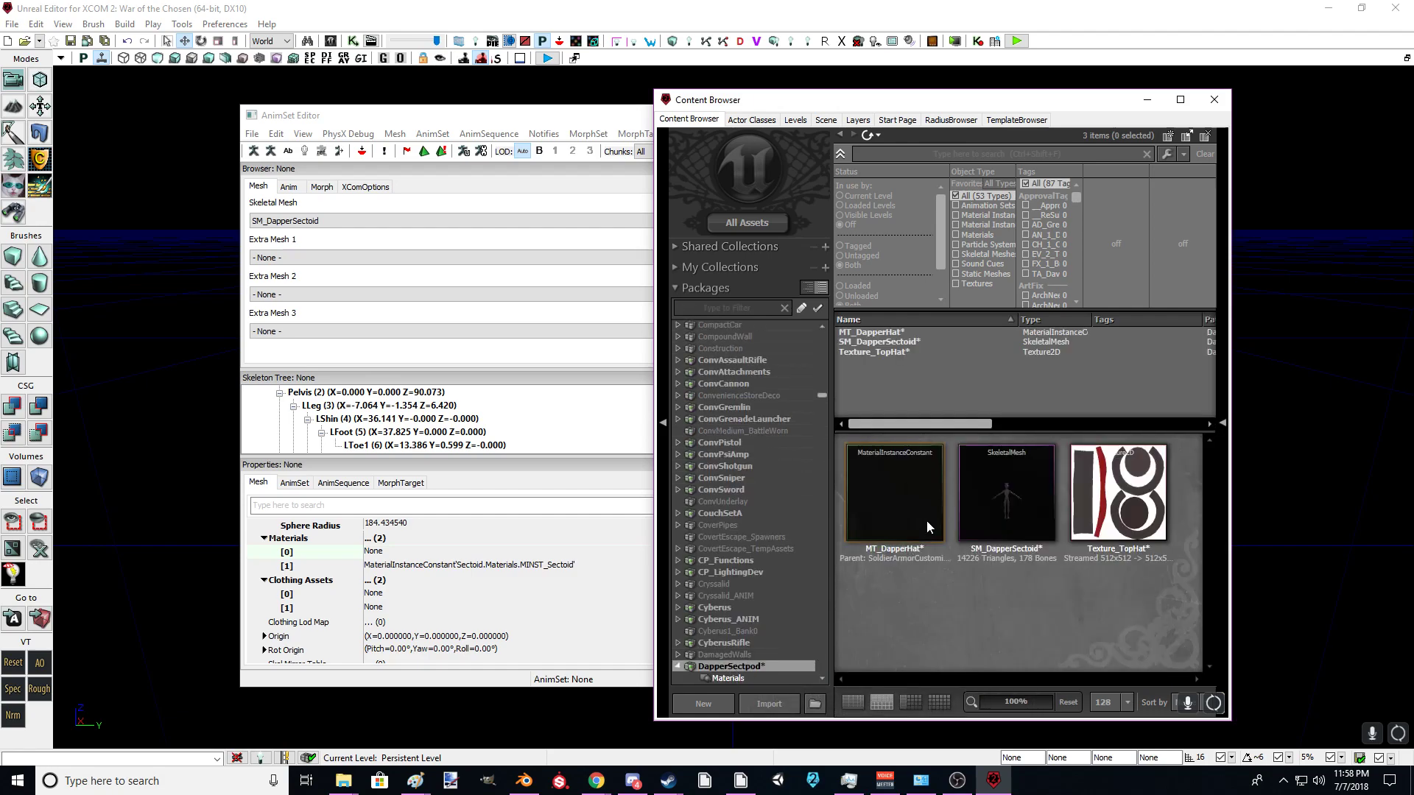
click(922, 508)
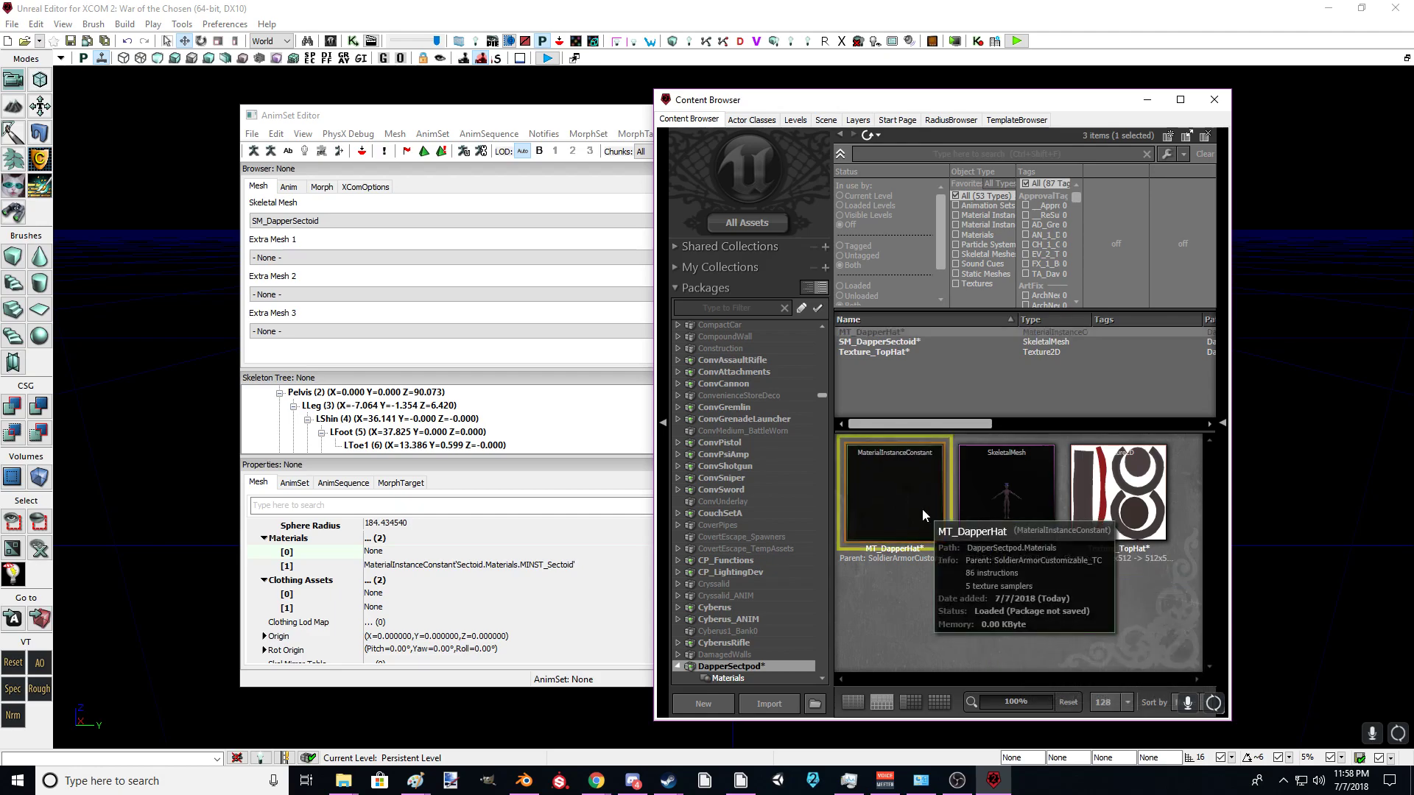
right_click(896, 522)
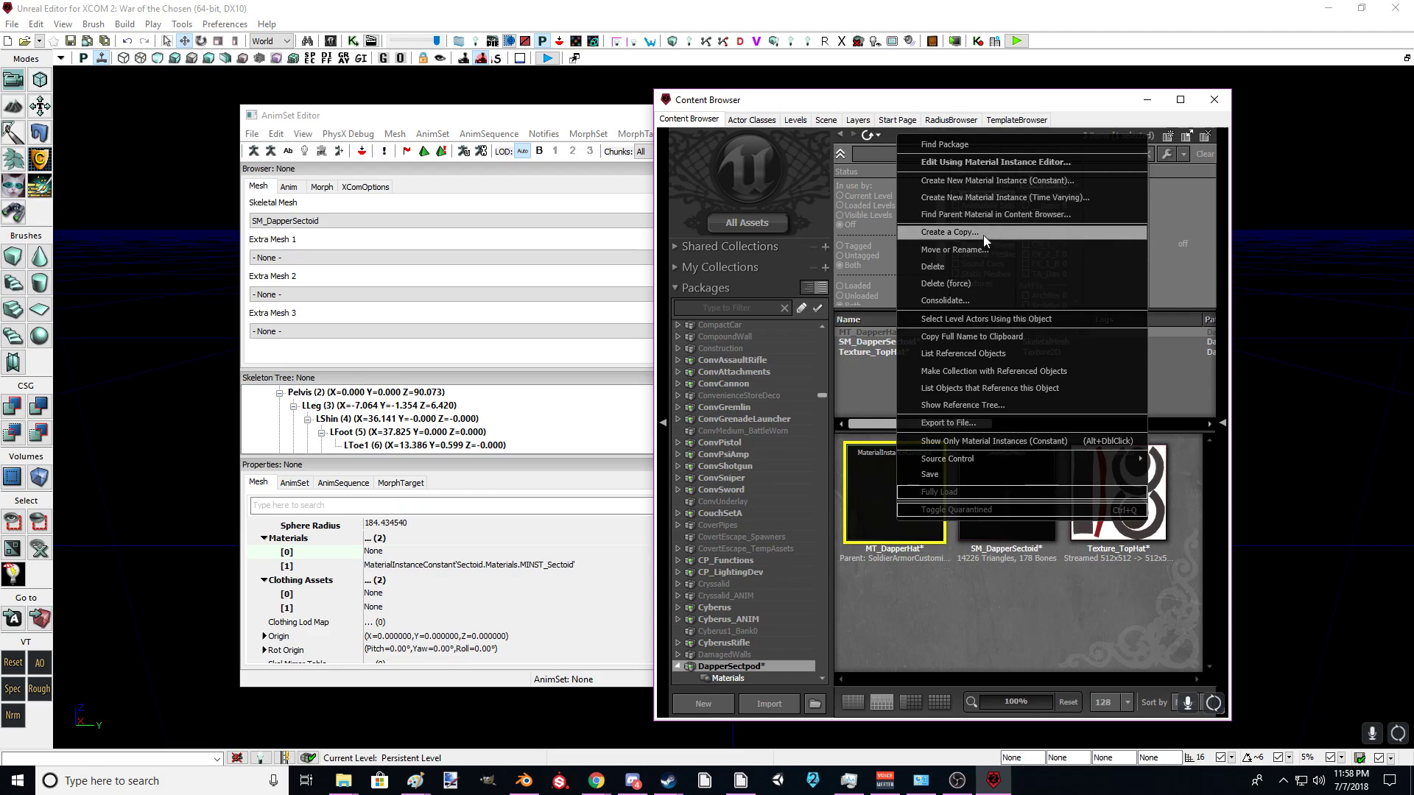
click(896, 604)
click(899, 502)
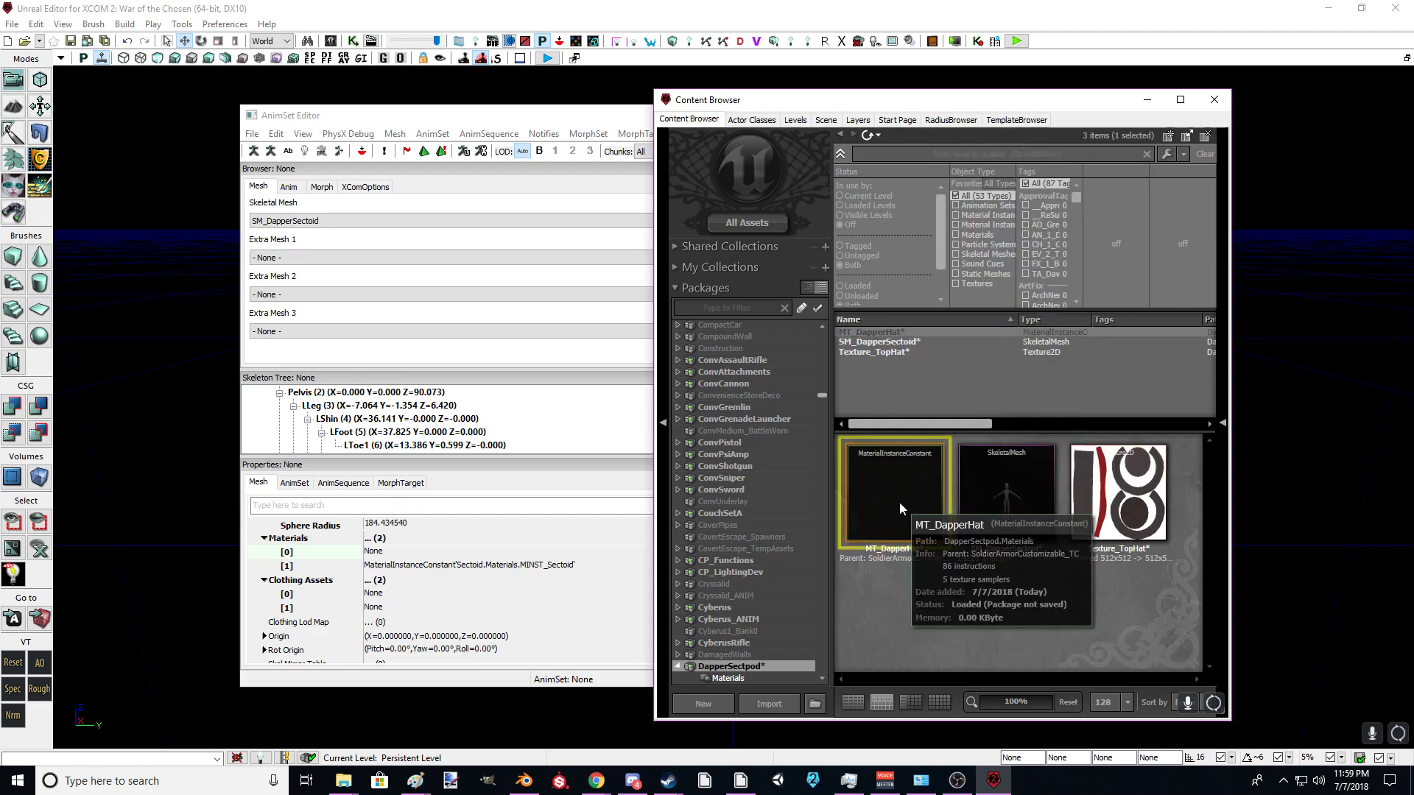
double_click(899, 502)
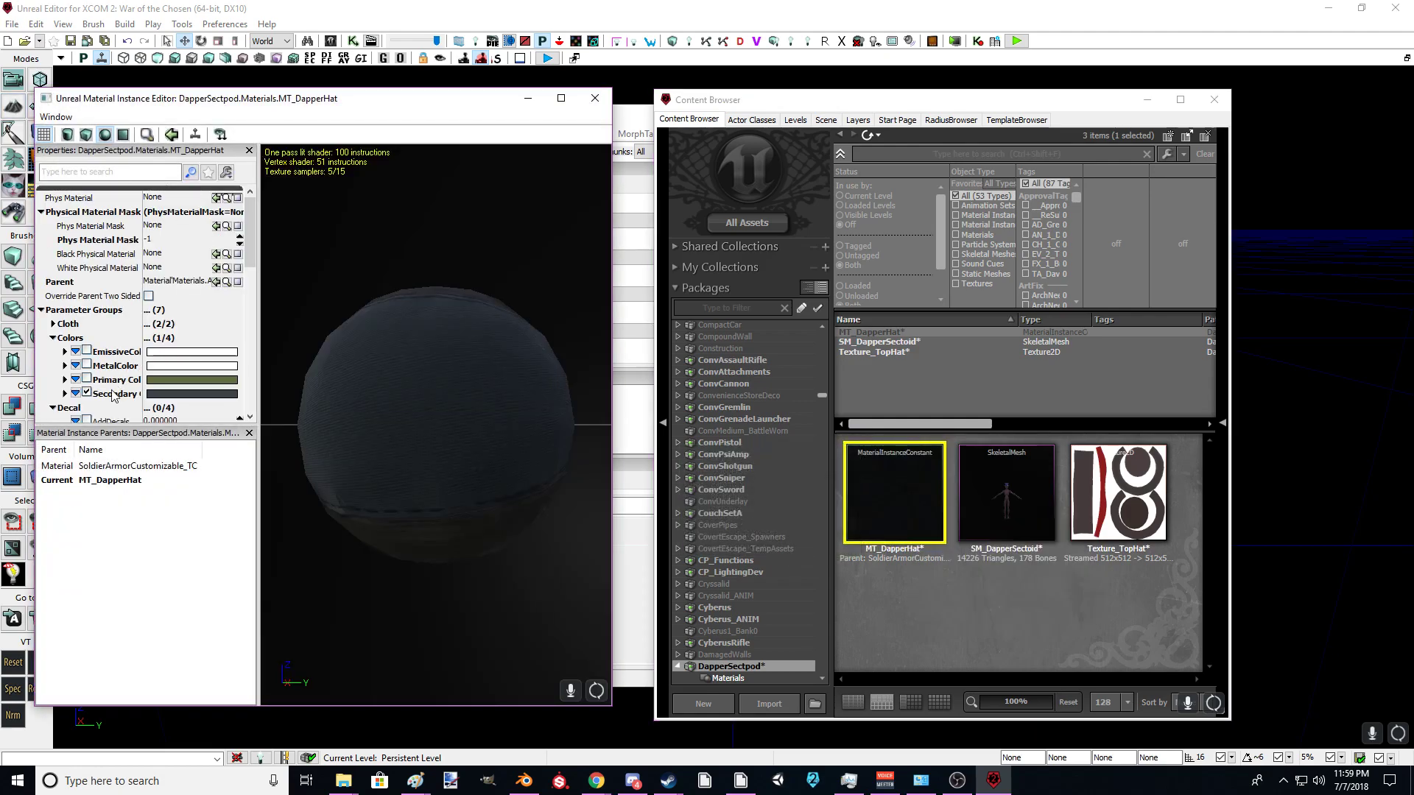
Step: Turn off MT_DapperHat's Secondary Color override and all four overrides in its Pattern group
click(87, 392)
scroll(88, 383, down, 4)
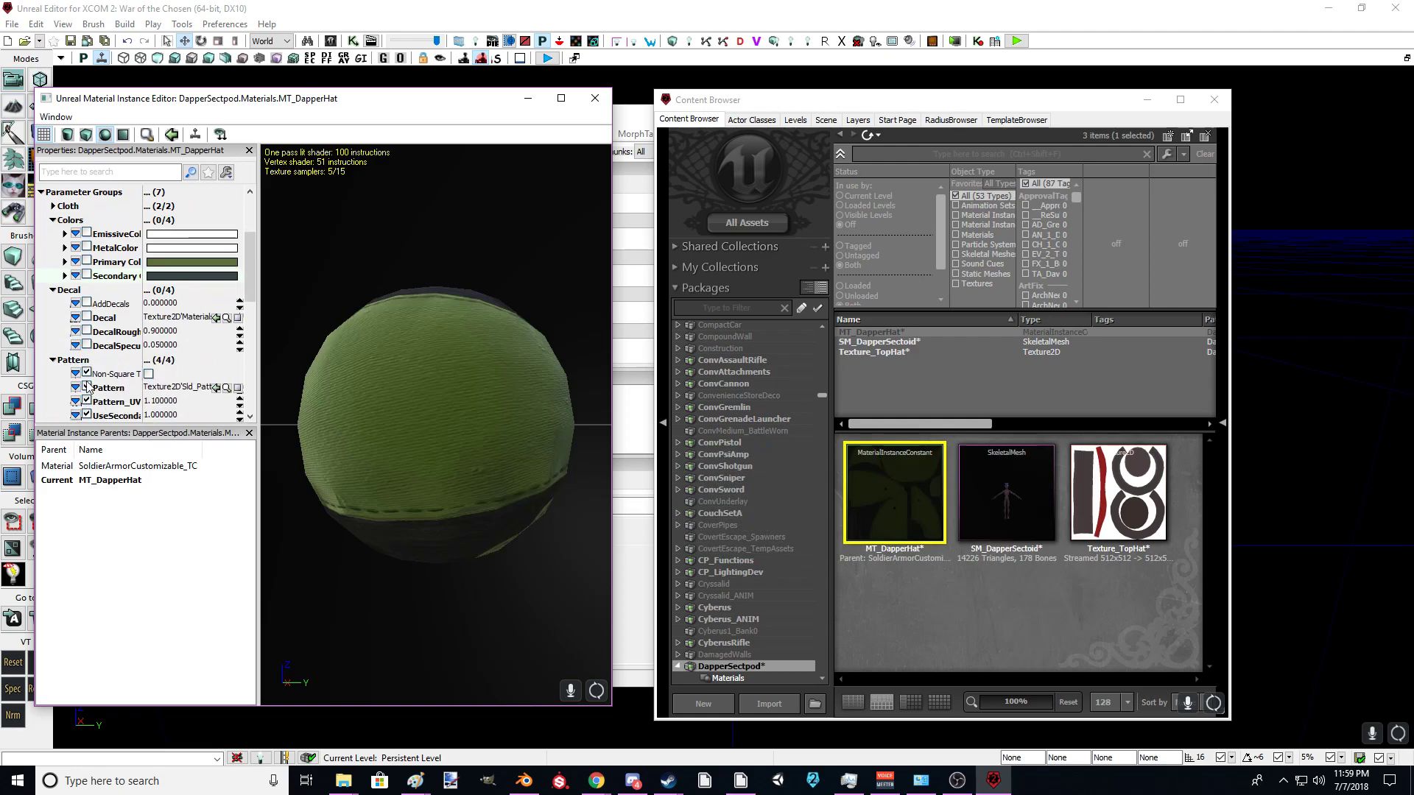
click(87, 355)
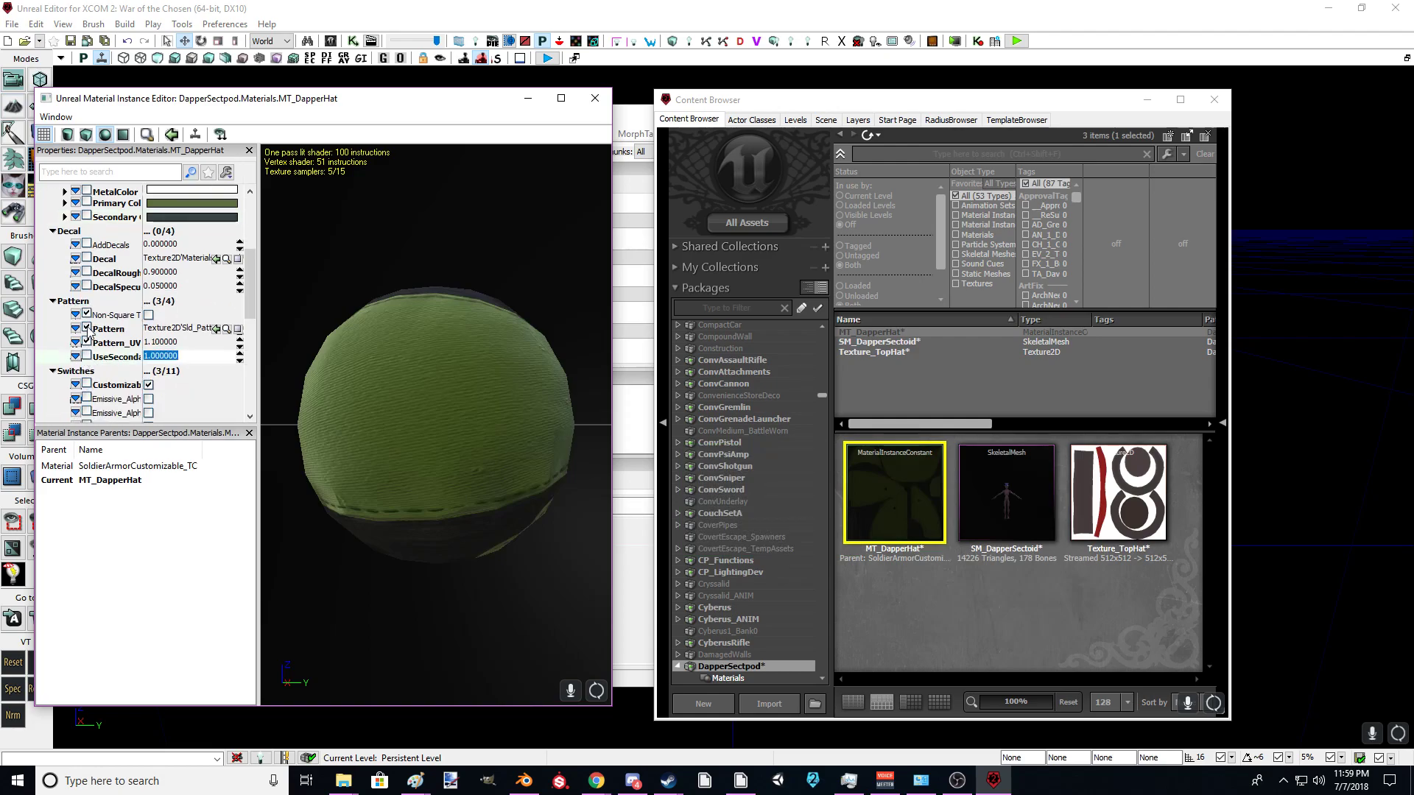
click(87, 328)
click(87, 342)
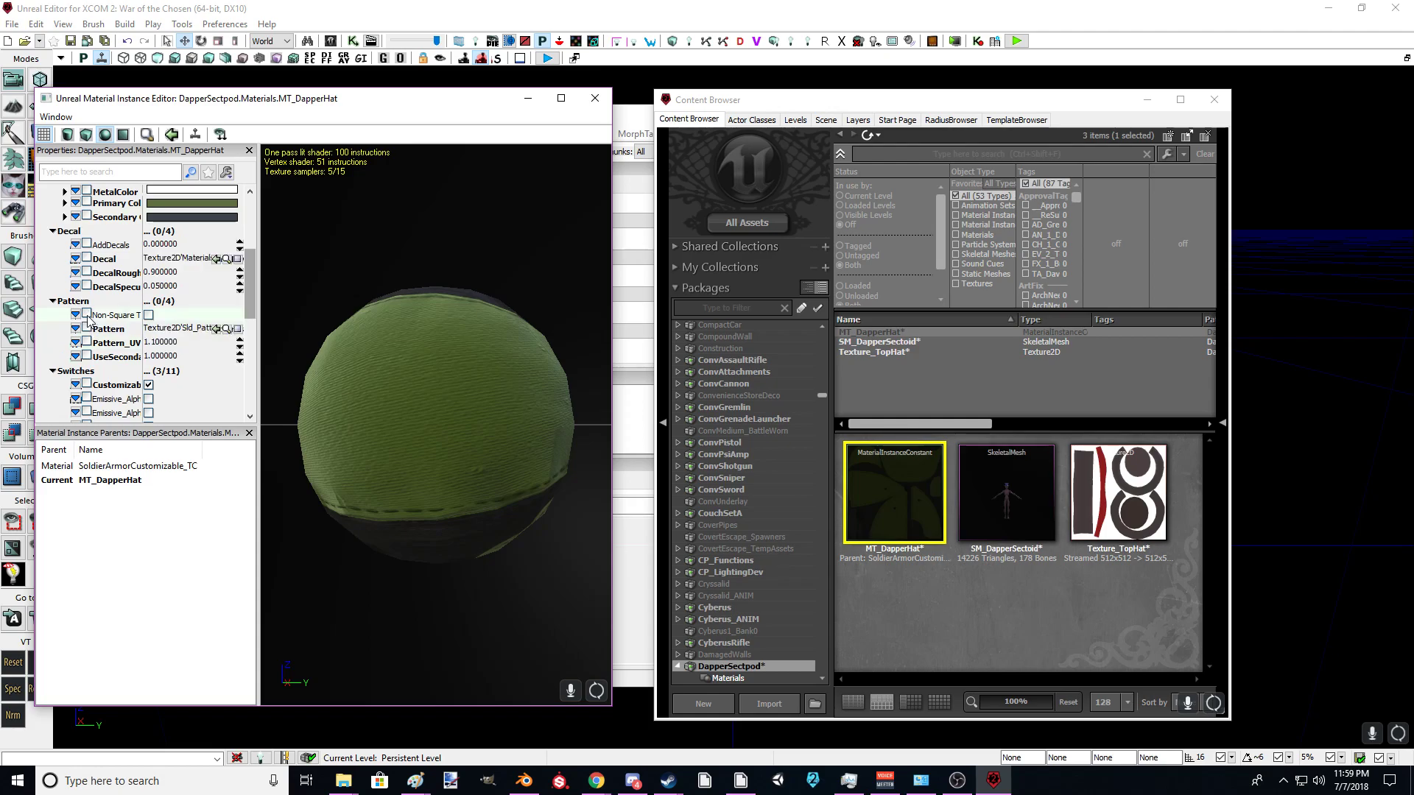
scroll(92, 322, up, 4)
scroll(88, 322, down, 5)
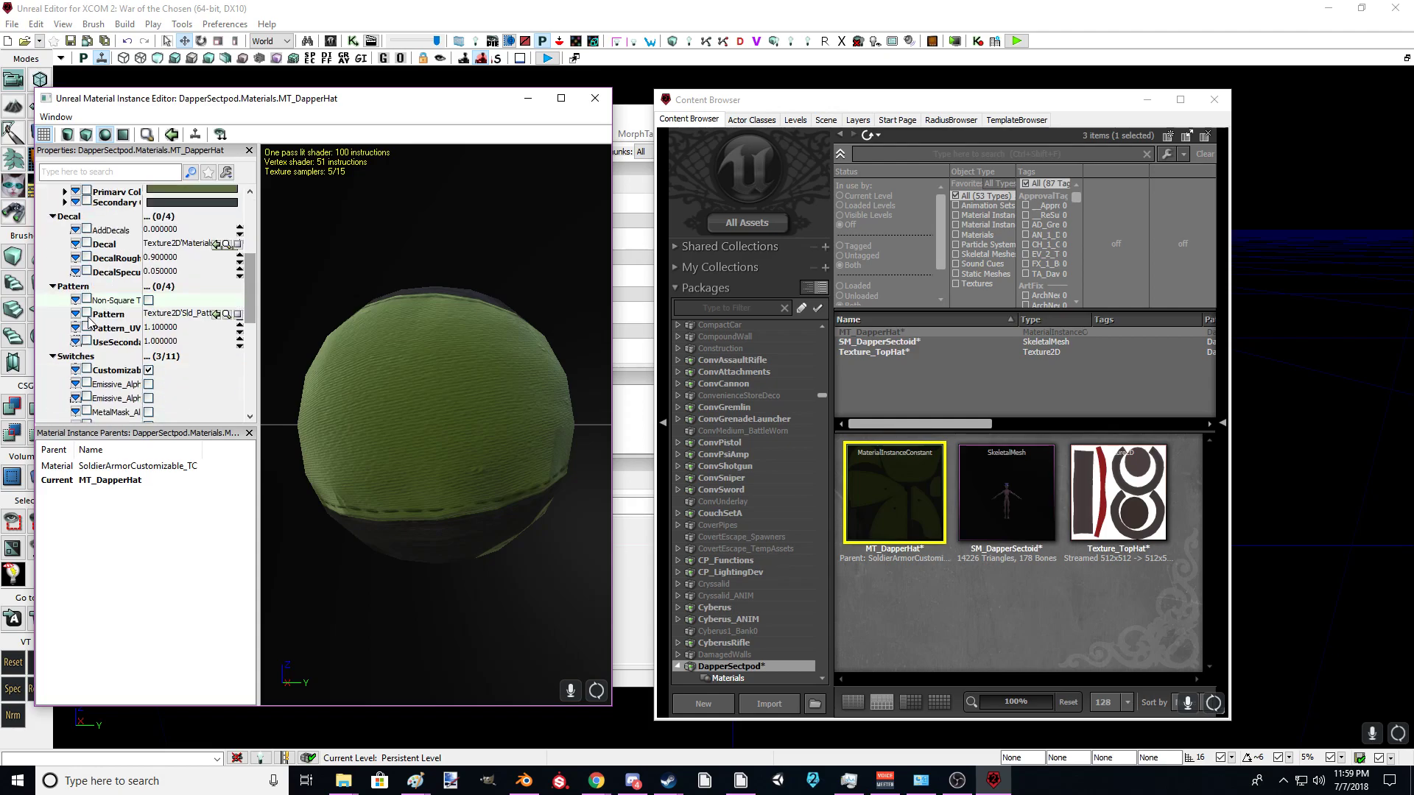
Step: Close the material instance and force-delete the ballcap-based MT_DapperHat from the DapperSectpod package
click(595, 98)
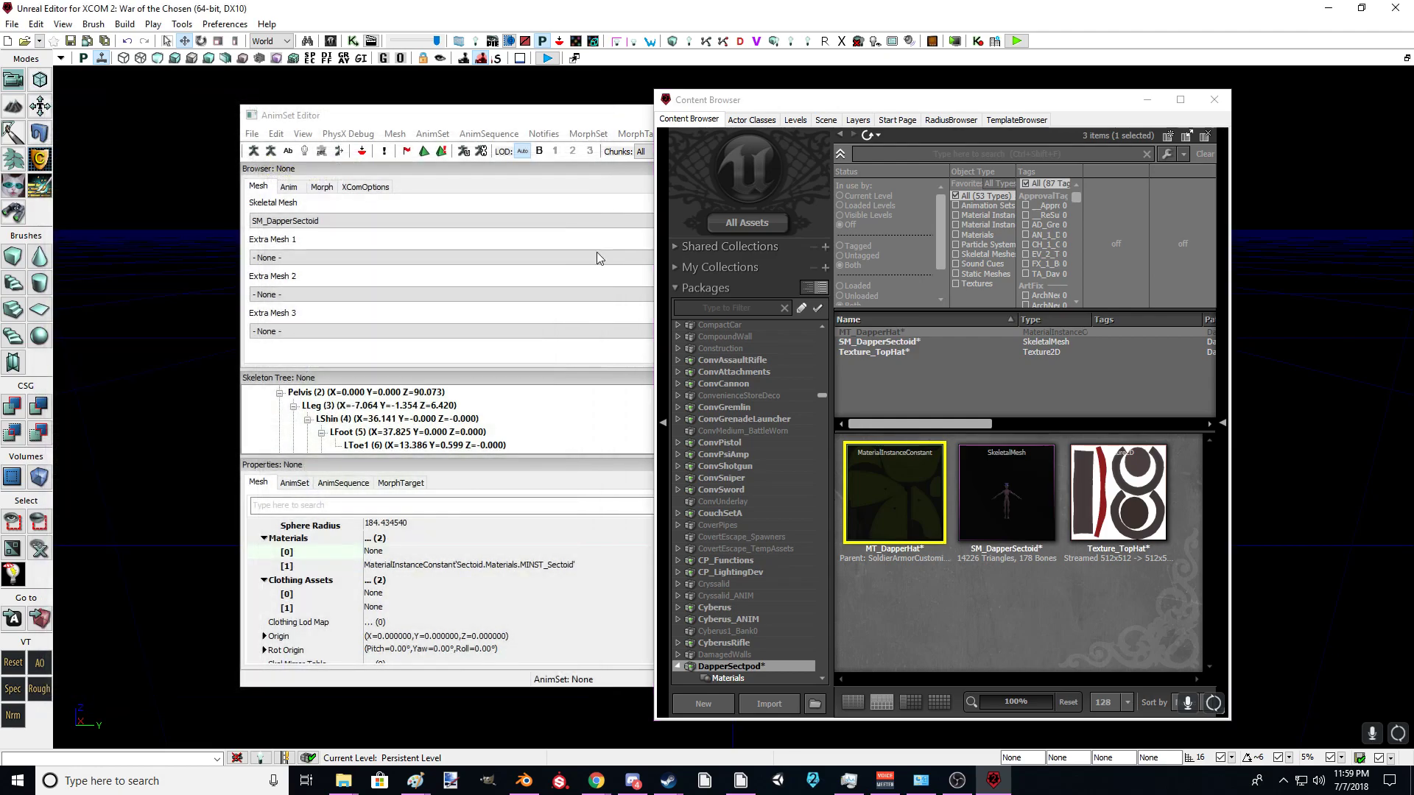
right_click(907, 515)
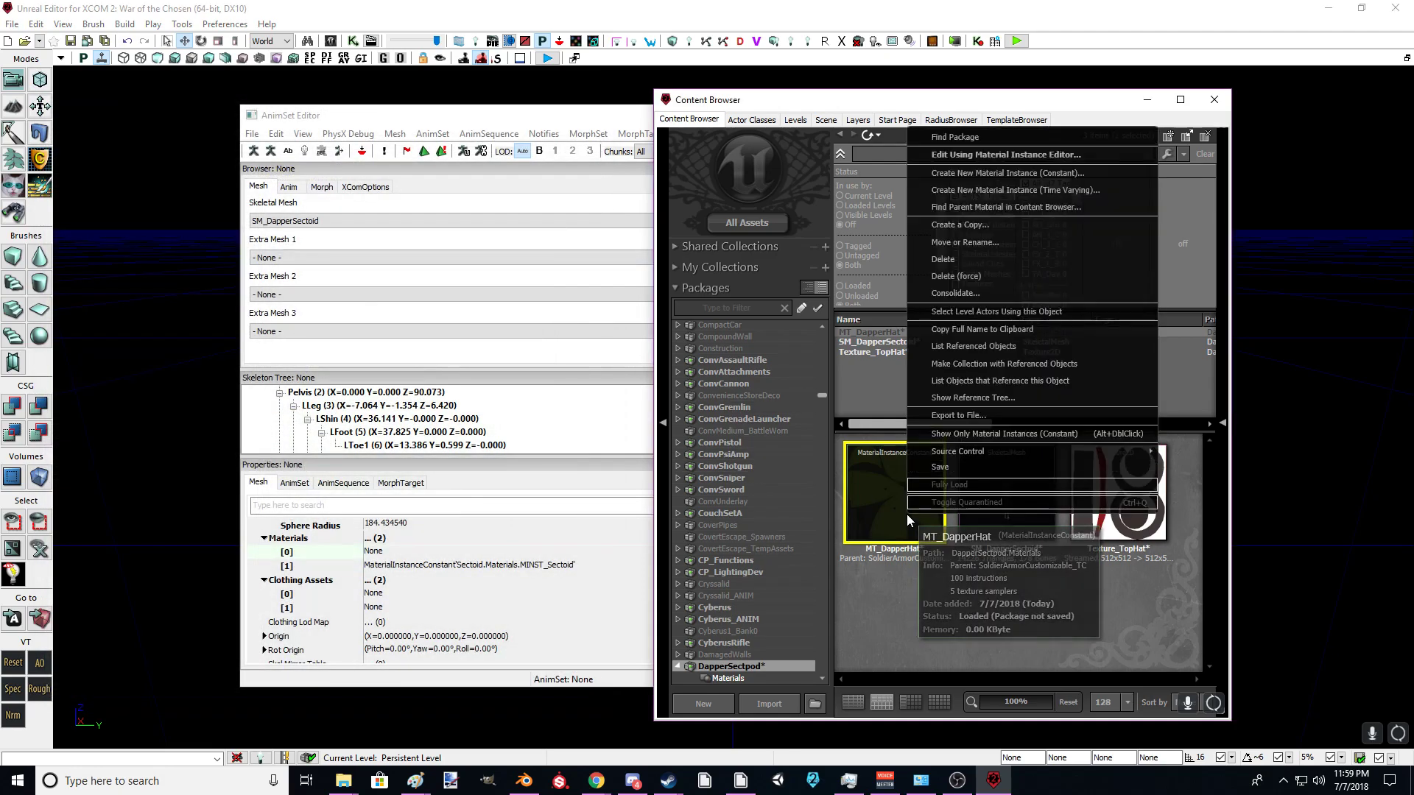
click(958, 277)
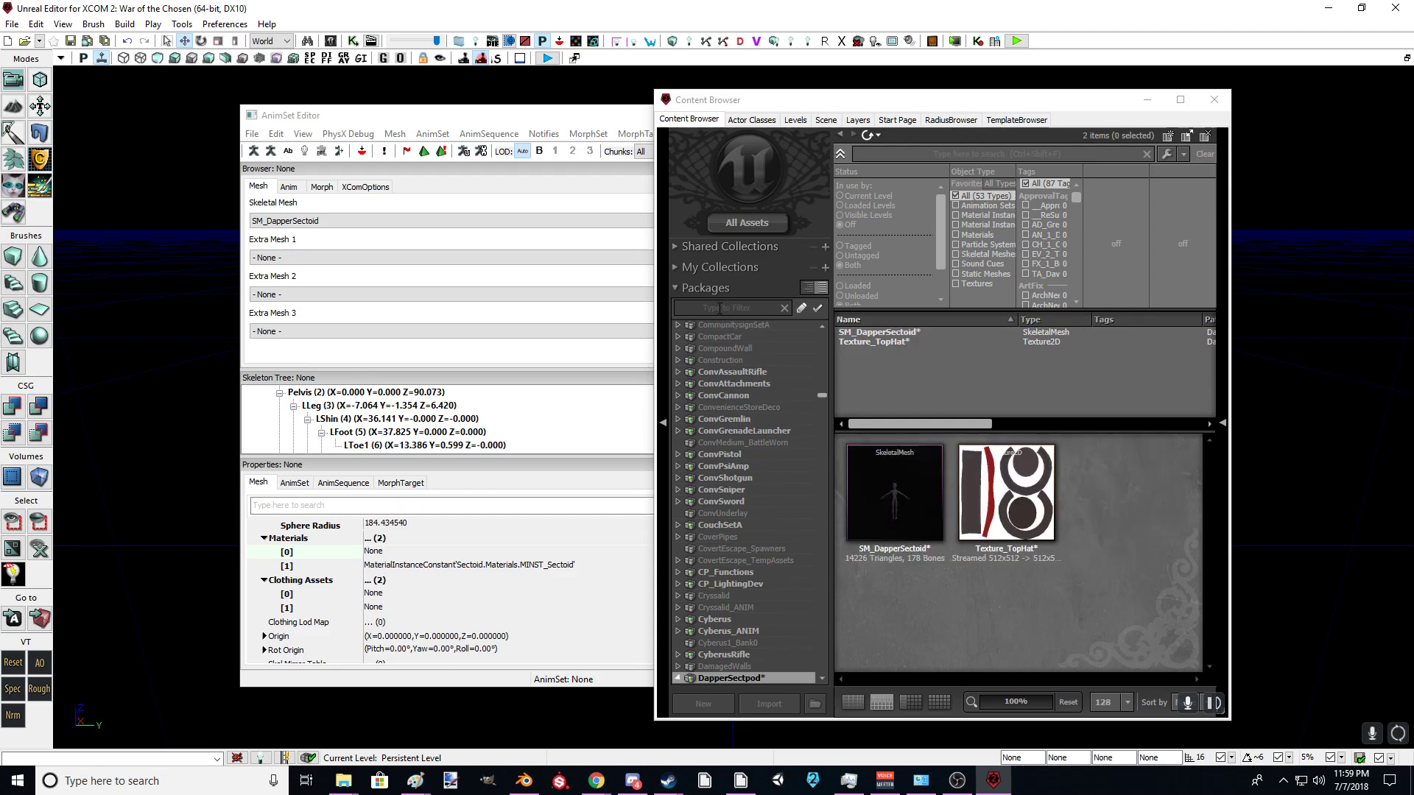
Step: Filter the packages by "sectoi" and open the Sectoid package
click(723, 310)
text(sect)
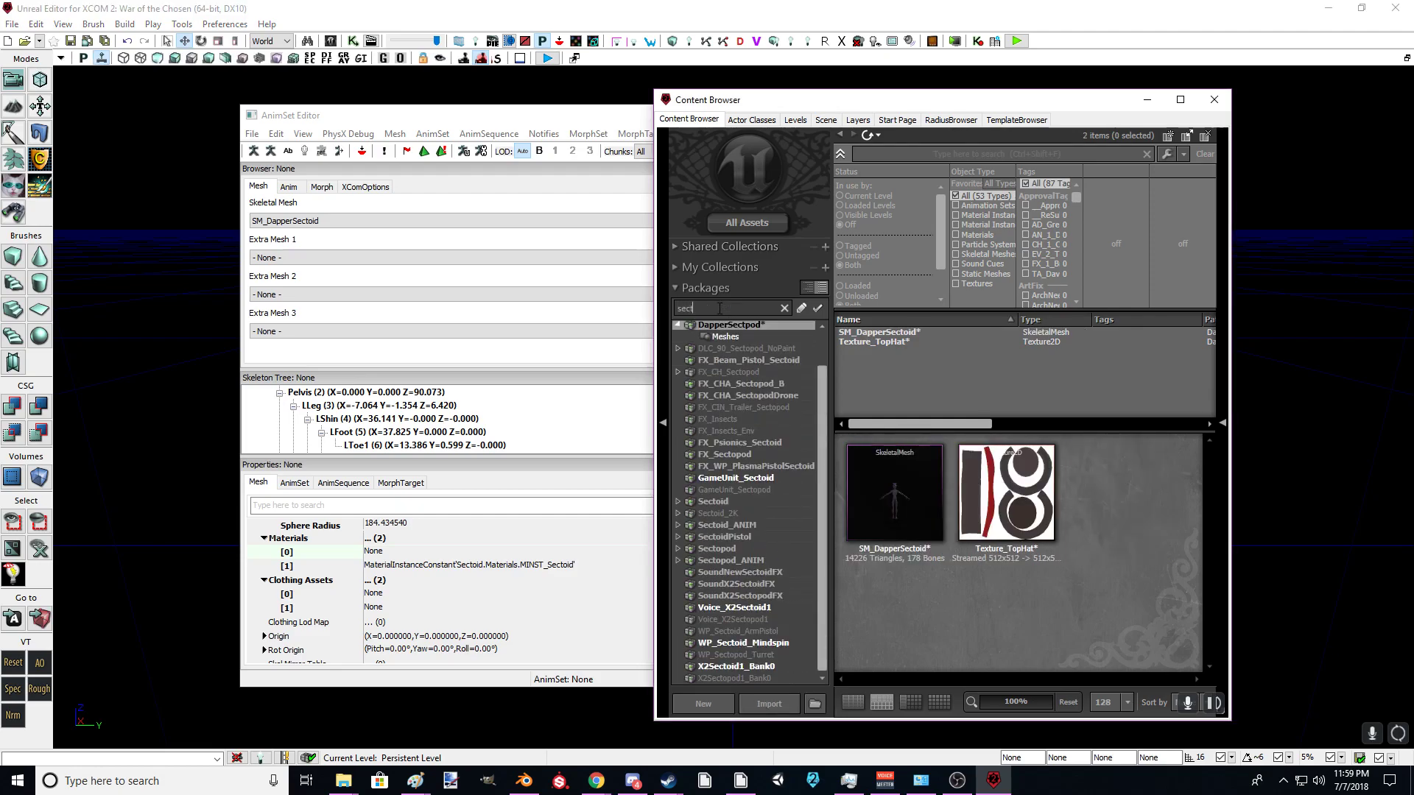
text(oi)
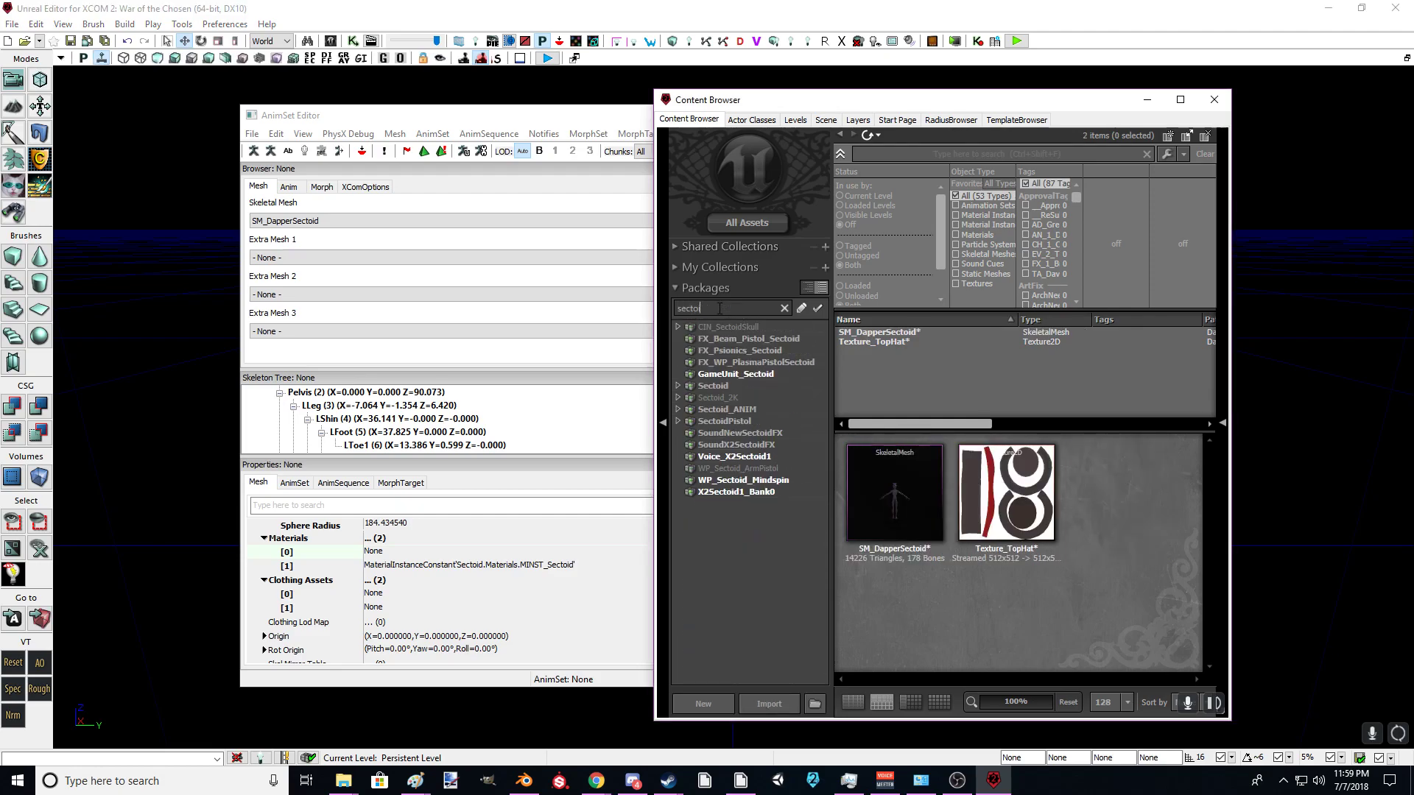
click(723, 388)
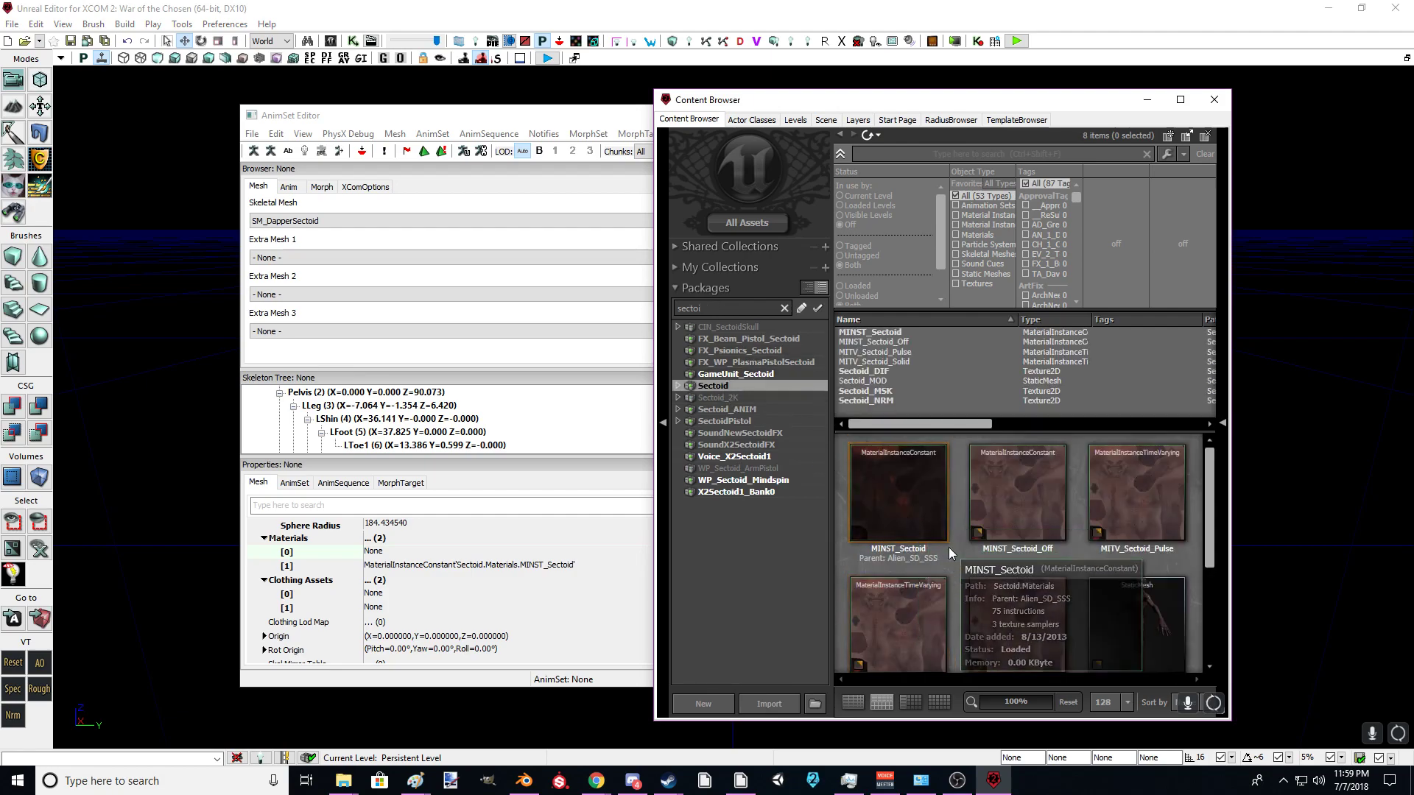
Step: Copy the MINST_Sectoid material instance into the DapperSectpod package under the name MT_DapperHat
click(913, 496)
right_click(913, 496)
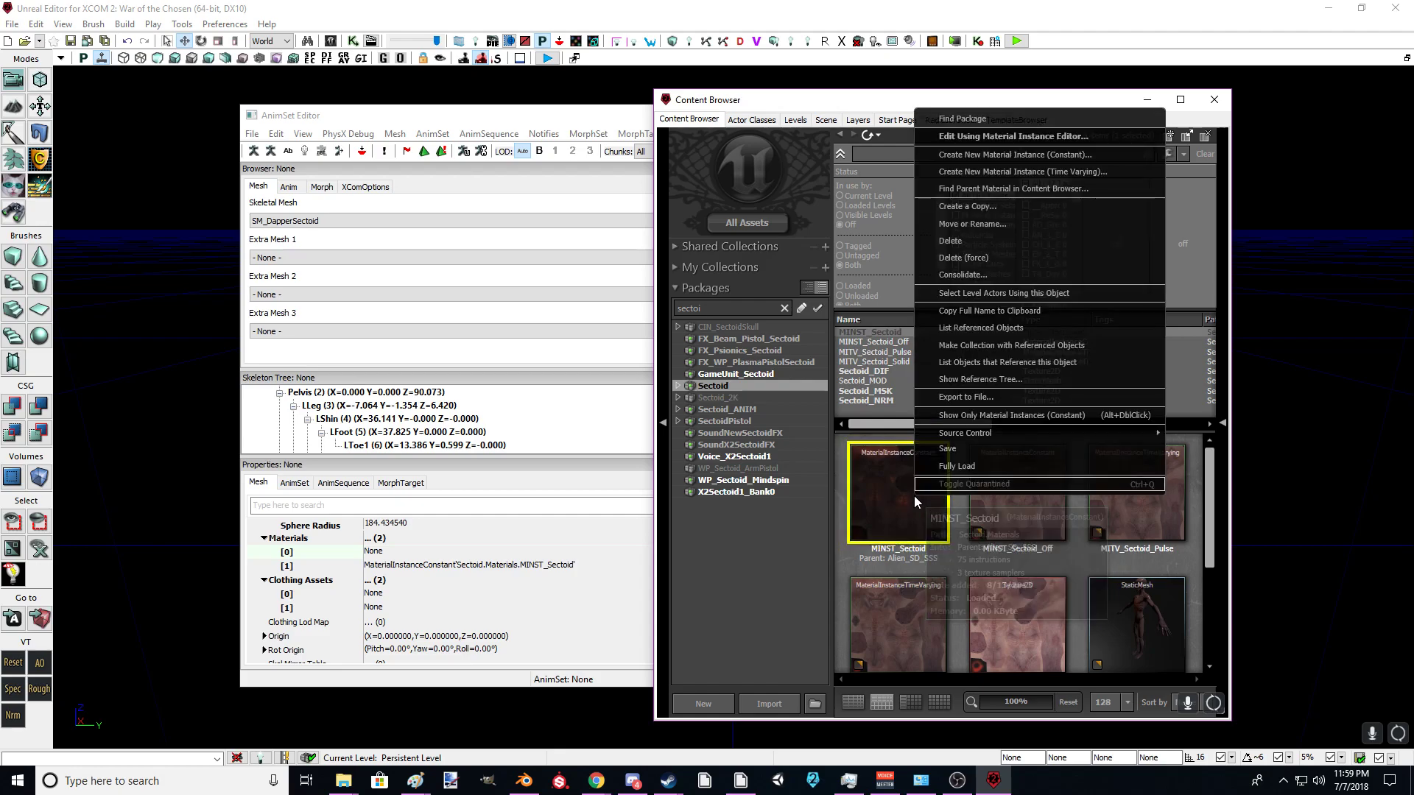
click(980, 207)
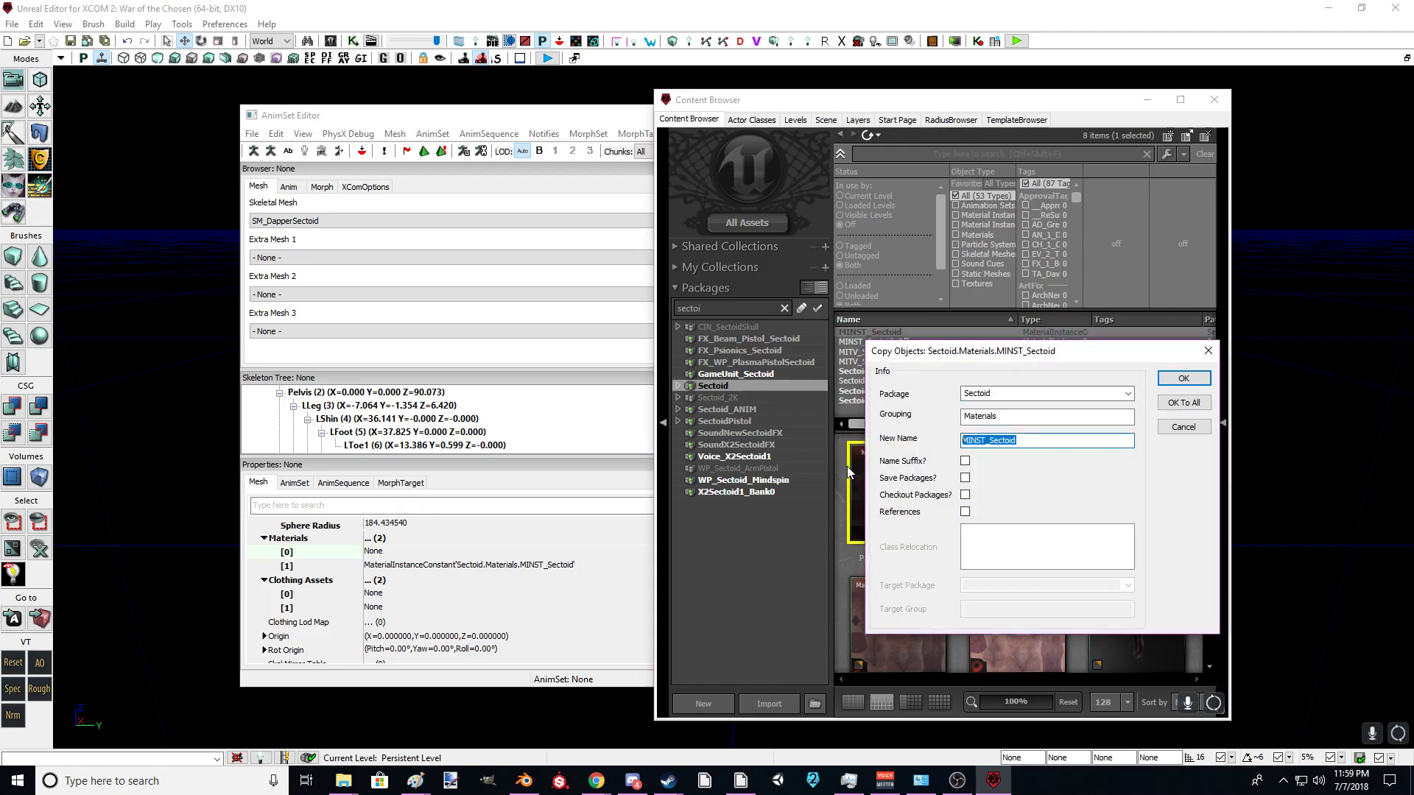
text(MT_DapperHat)
key(shift+Tab)
key(shift+Tab)
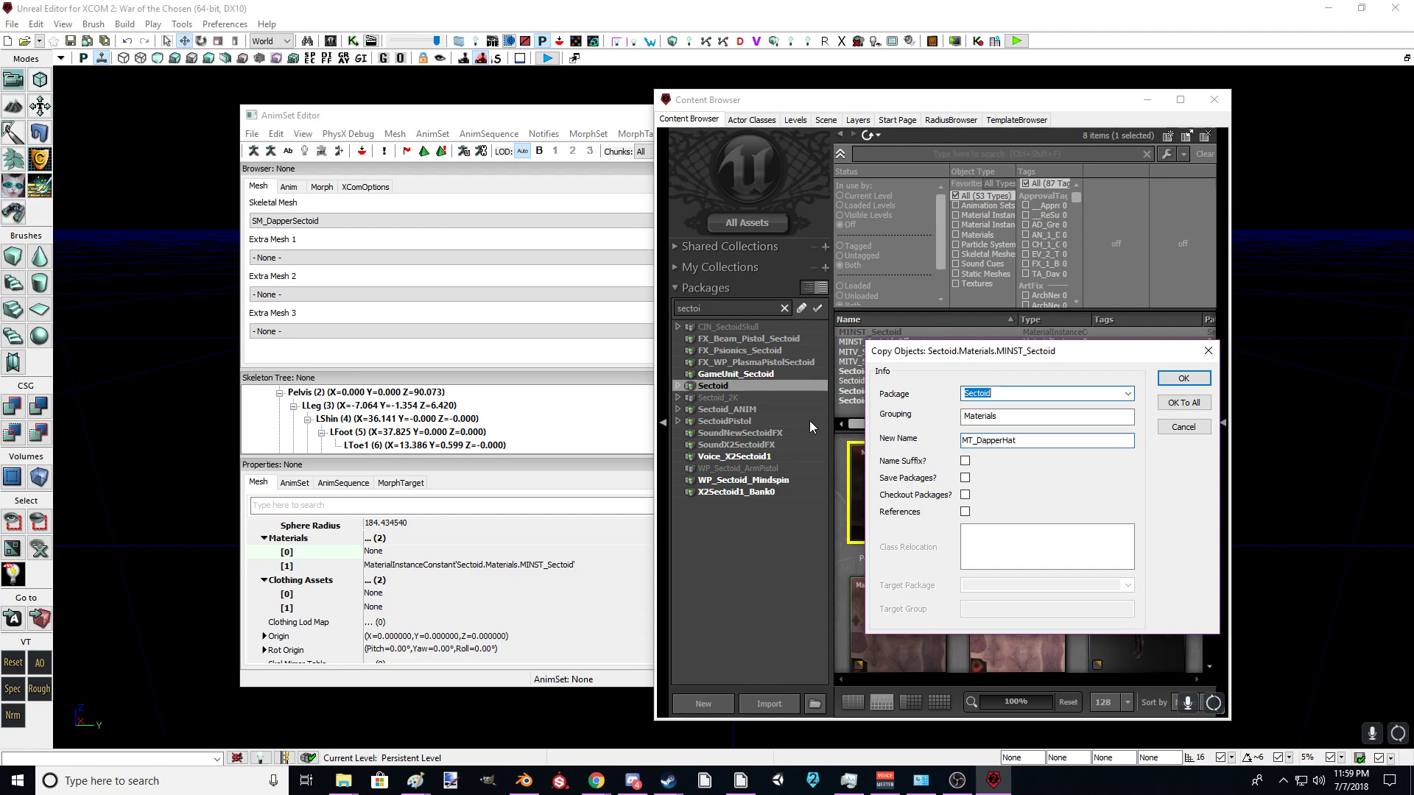
text(Dappe)
key(Down)
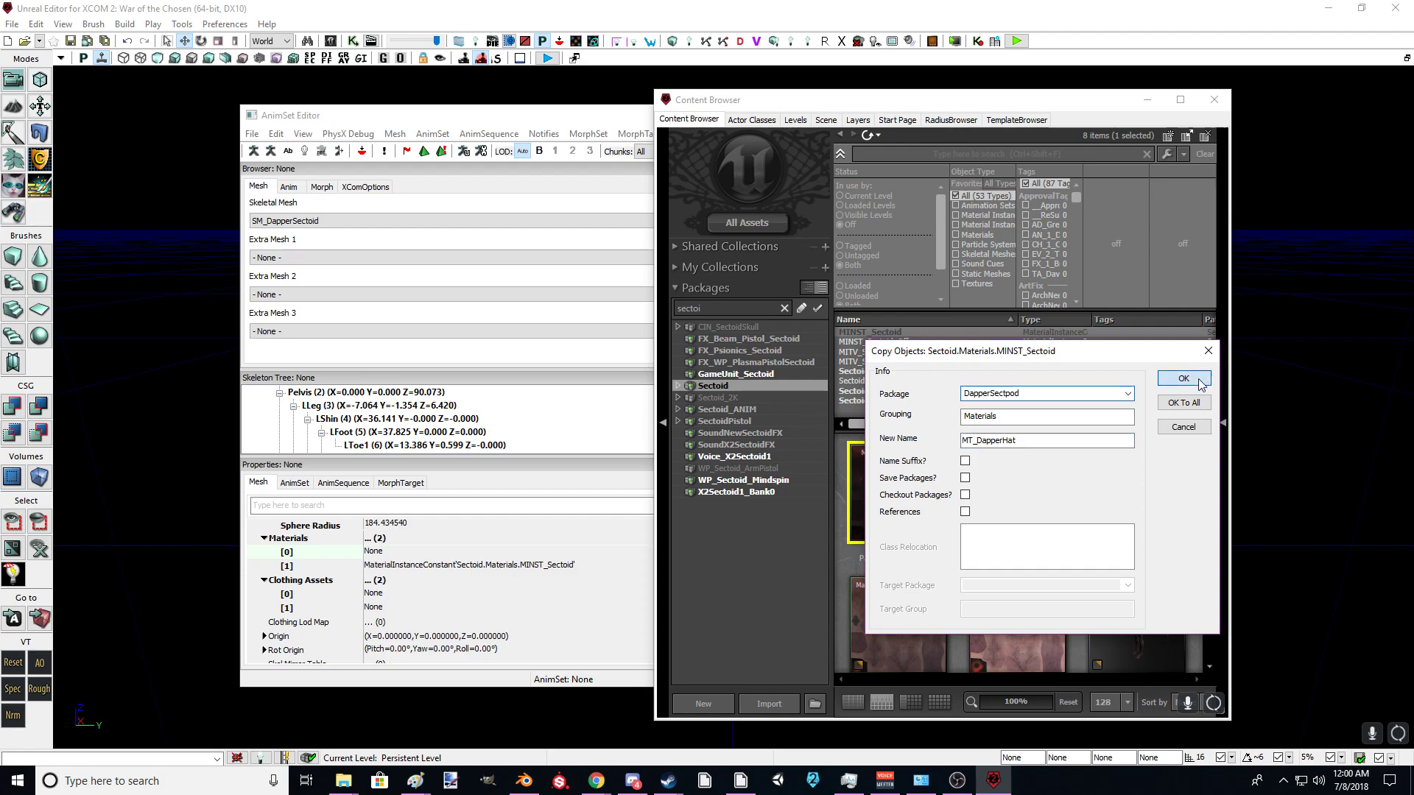
click(1197, 378)
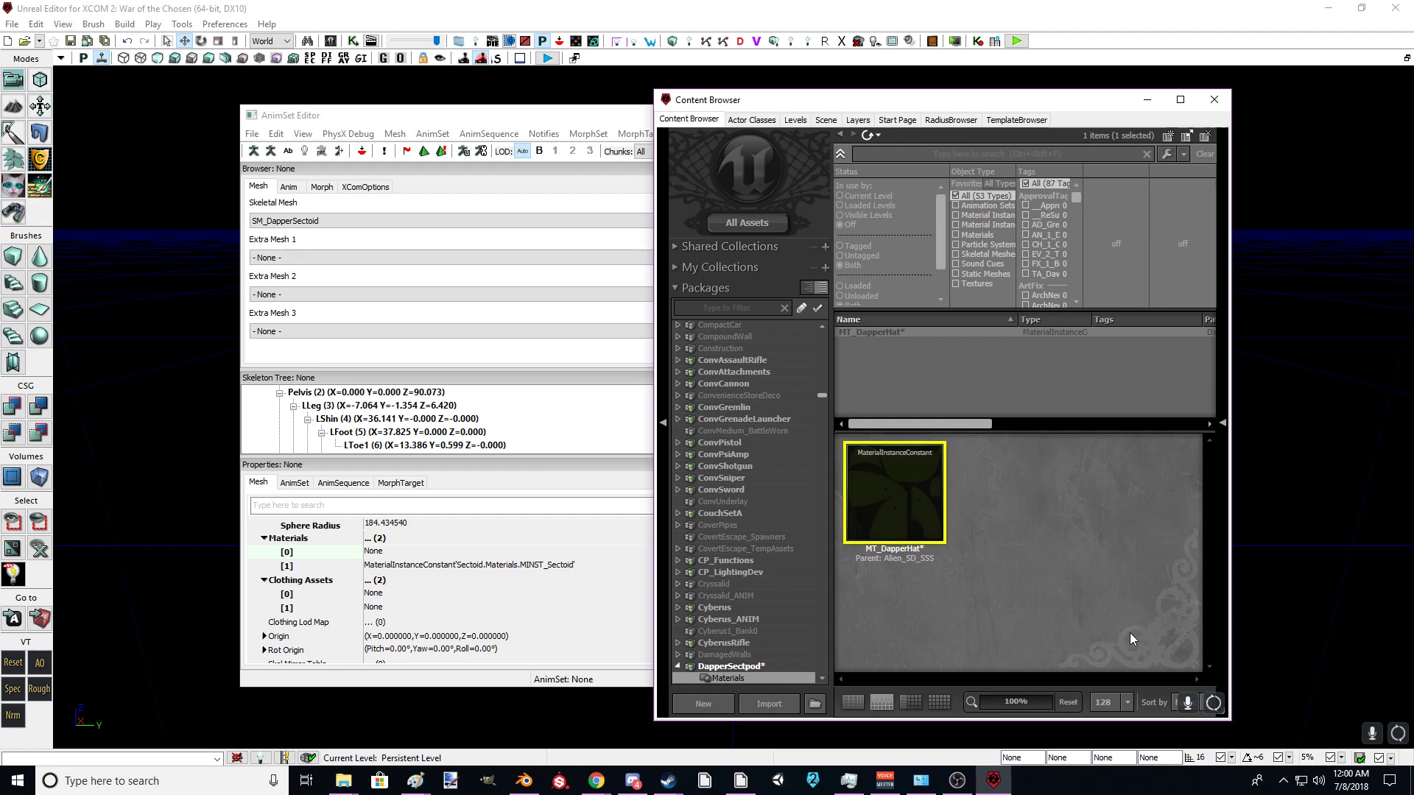
Step: Show the contents of the DapperSectpod package and open the new Sectoid-based MT_DapperHat for editing
scroll(778, 595, down, 2)
click(741, 597)
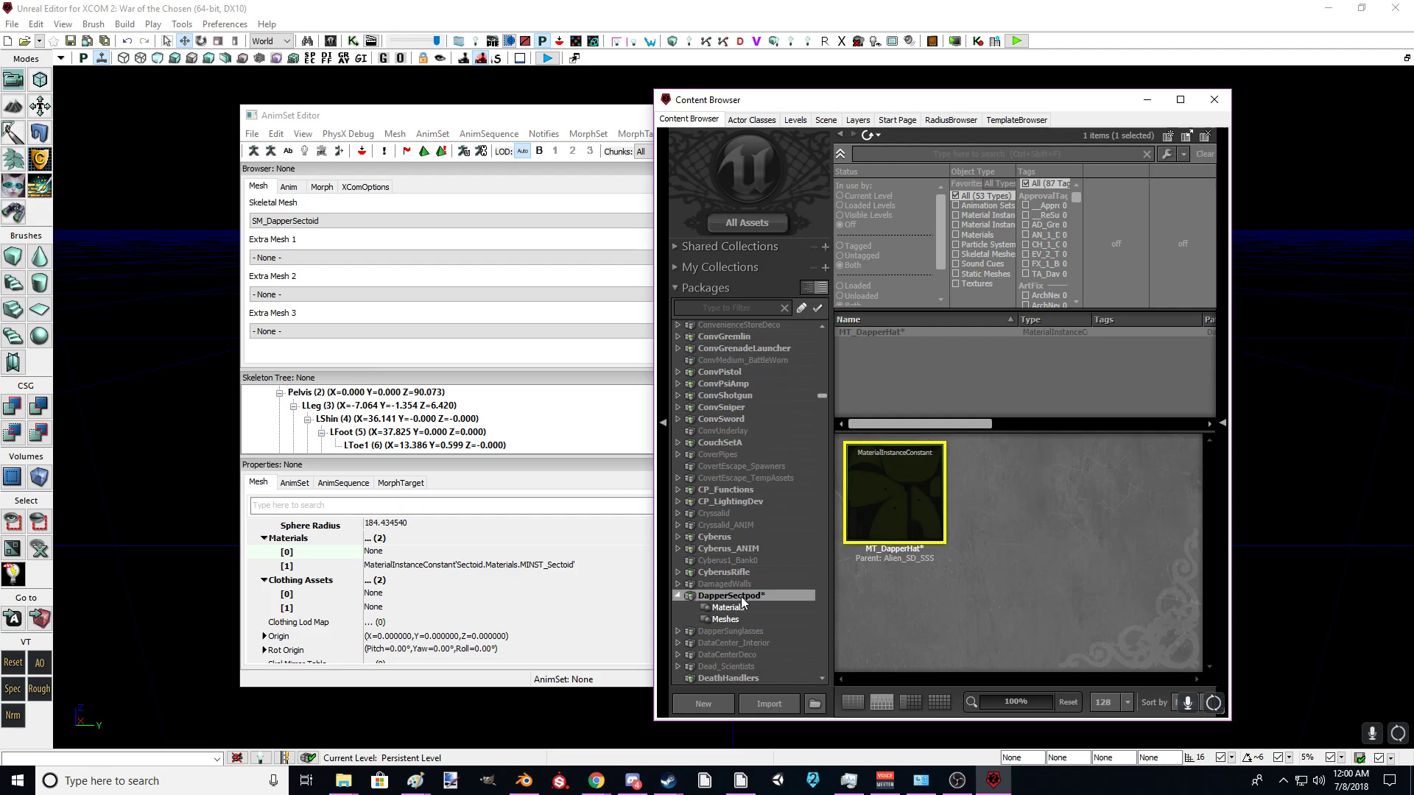
mouse_move(903, 495)
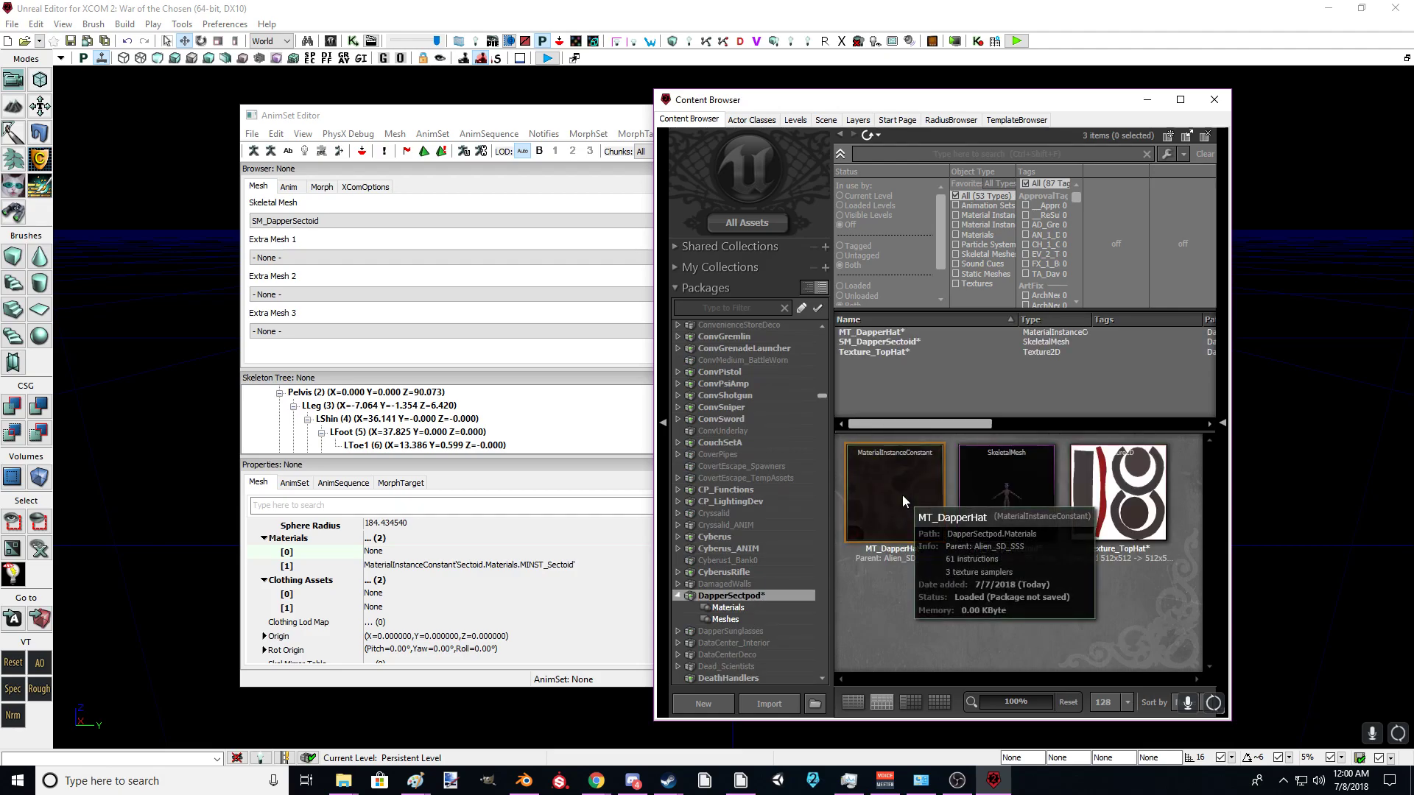
double_click(884, 511)
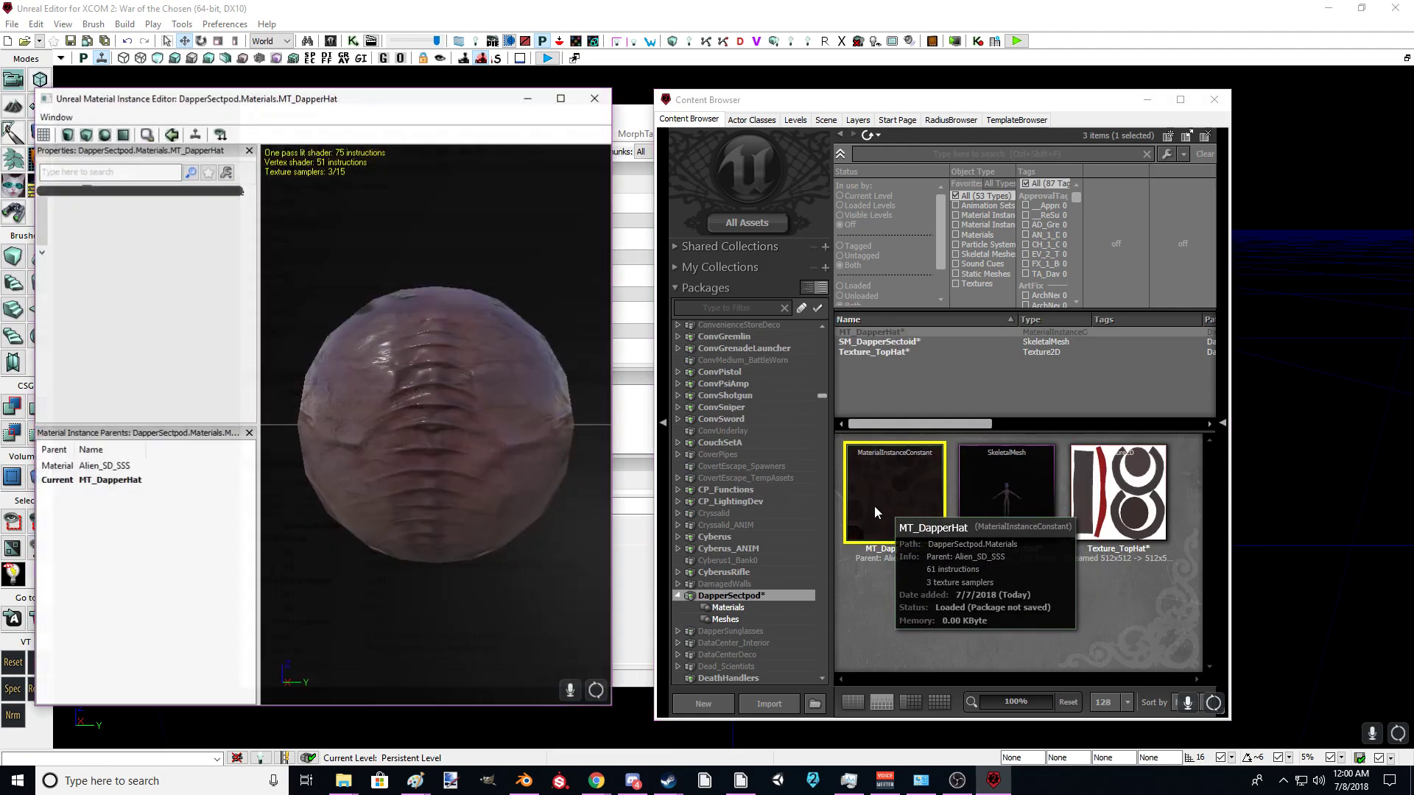
drag(401, 111, 612, 97)
Step: Disable the enabled emissive switch in MT_DapperHat's Switches group and turn off its override
scroll(338, 344, down, 3)
click(358, 310)
click(296, 312)
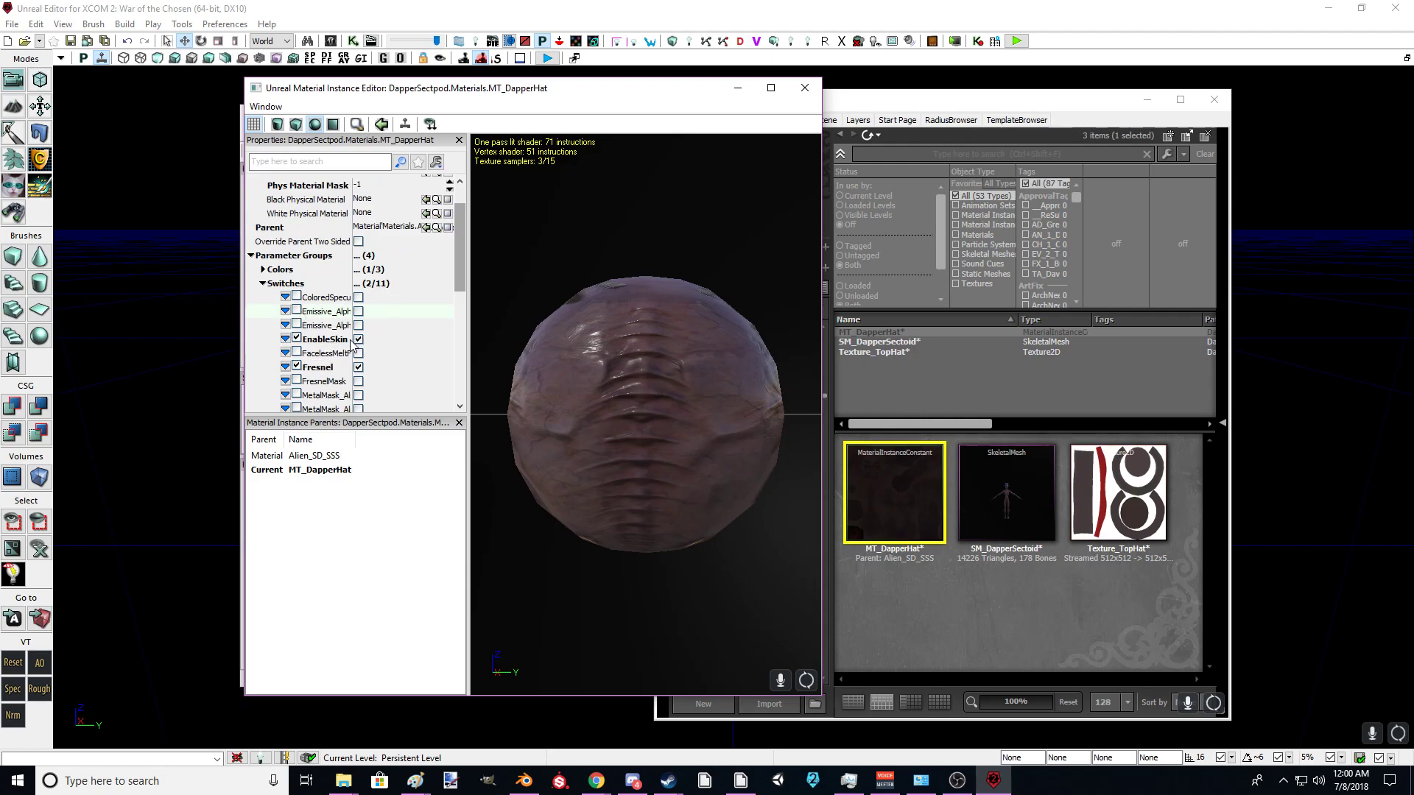
Step: Turn off the Masks and Normal texture overrides in MT_DapperHat and clear both assigned textures
scroll(331, 317, down, 5)
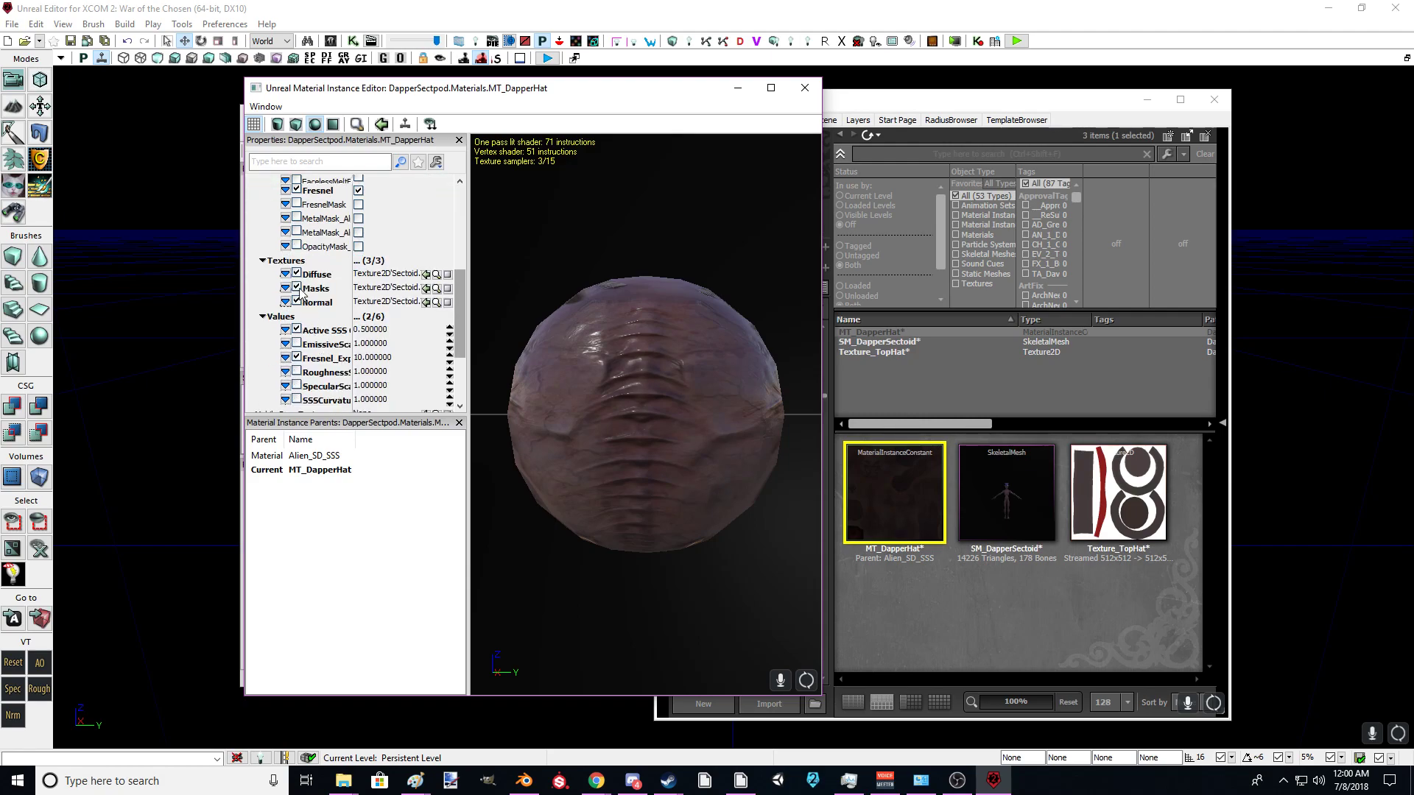
click(296, 287)
click(296, 302)
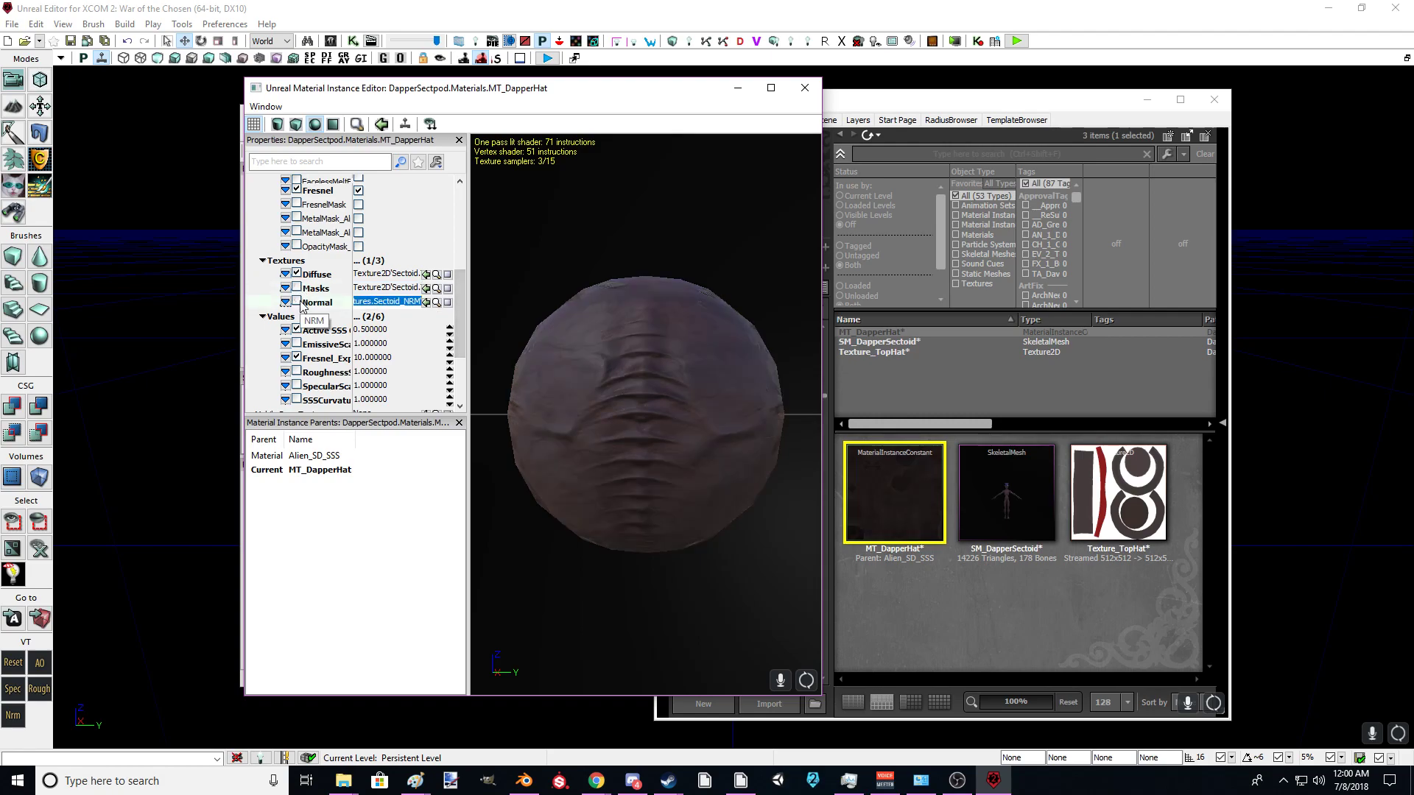
drag(497, 354, 513, 318)
click(448, 288)
click(448, 302)
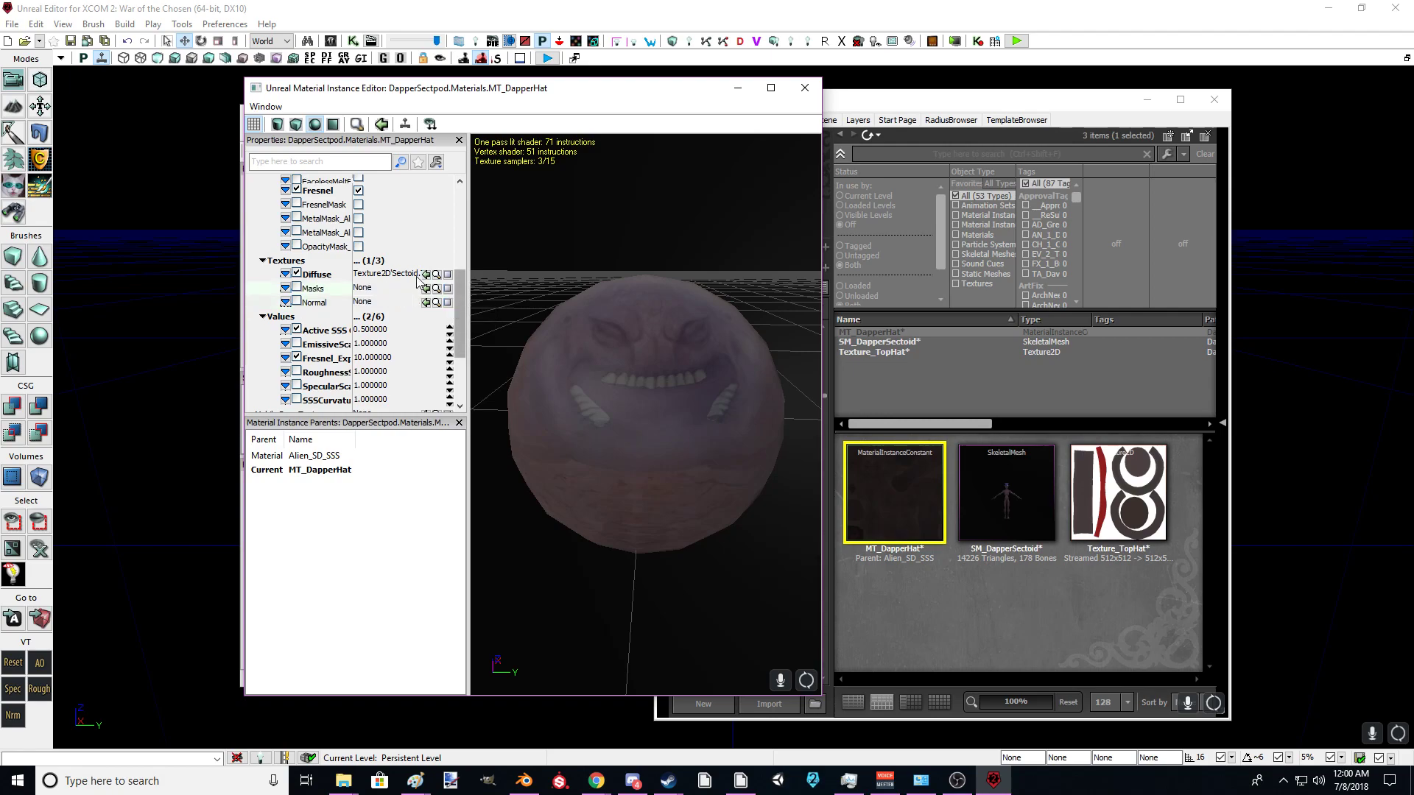
Step: Assign Texture_TopHat from the DapperSectpod package as MT_DapperHat's Diffuse texture
click(1118, 492)
click(1118, 491)
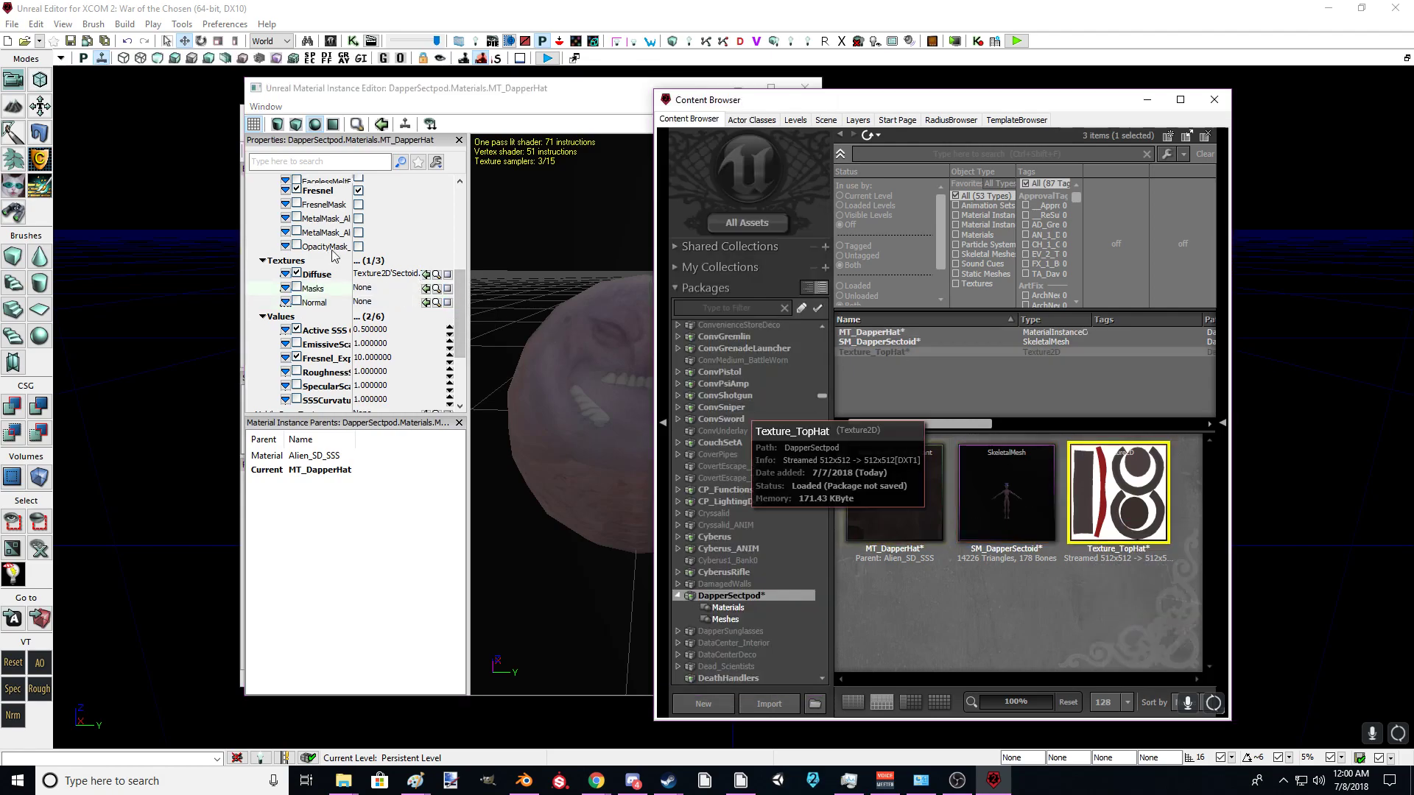
click(426, 274)
drag(670, 403, 685, 435)
scroll(398, 345, up, 5)
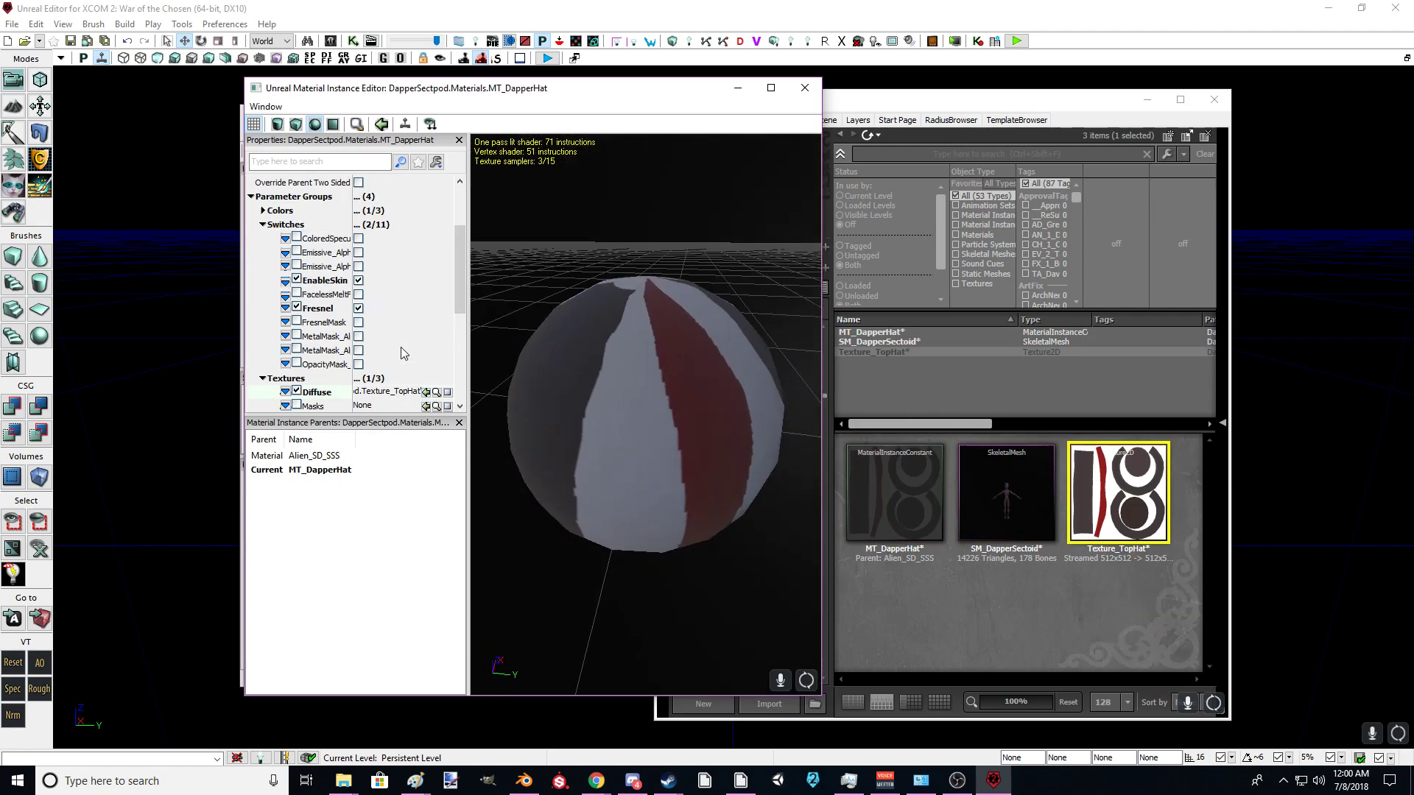
Step: Assign MT_DapperHat from the DapperSectpod package to material slot [0] of SM_DapperSectoid
scroll(394, 342, up, 1)
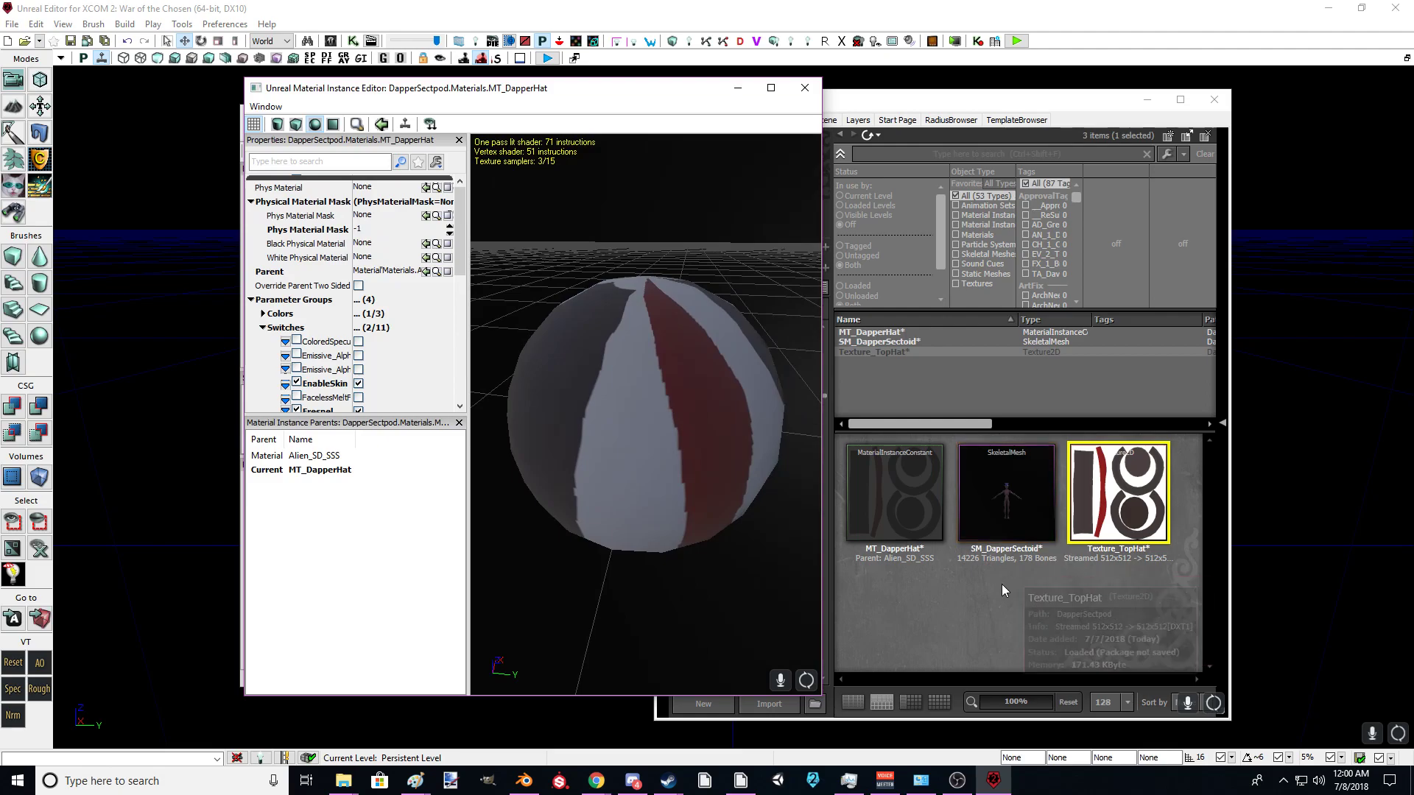
click(737, 90)
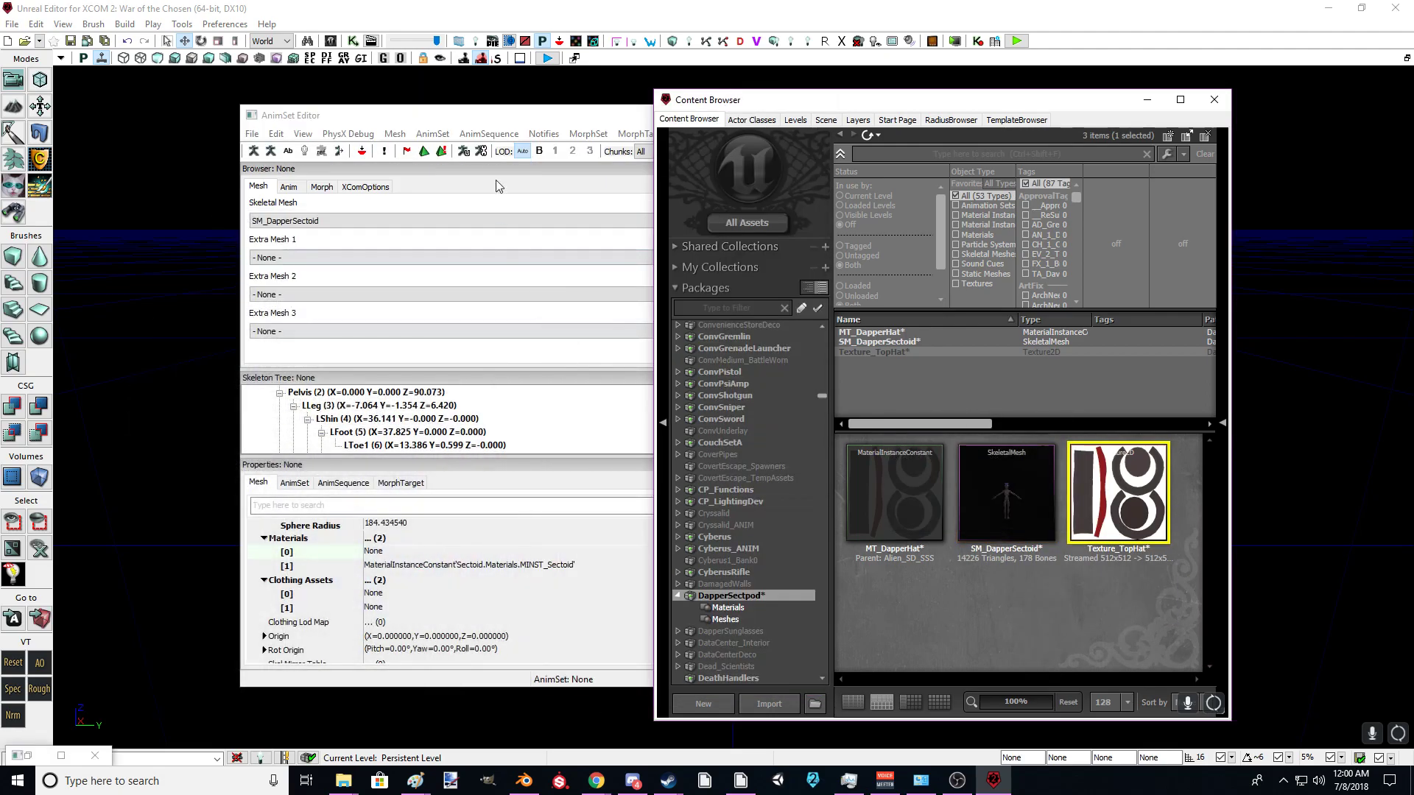
click(501, 117)
click(1182, 629)
click(911, 507)
click(583, 121)
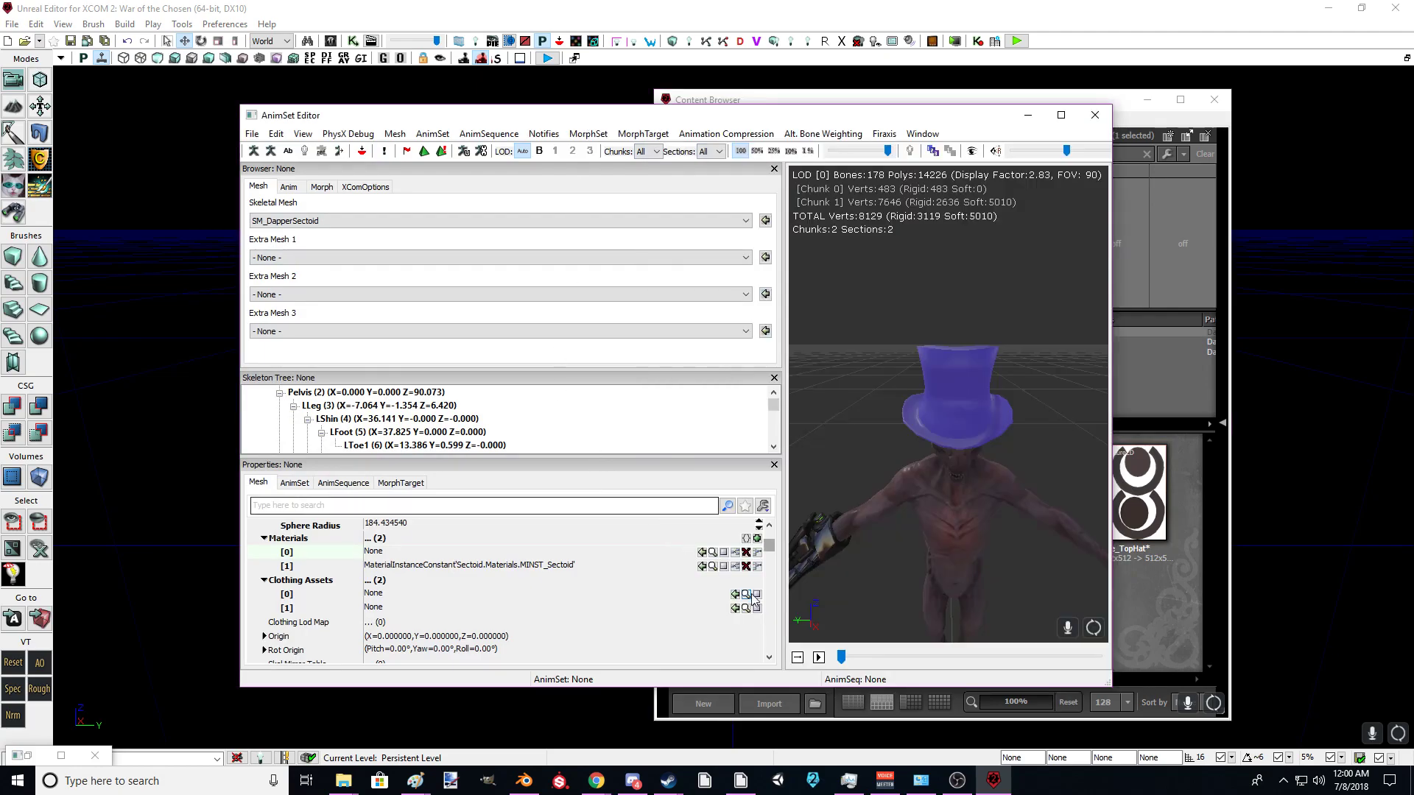
click(702, 552)
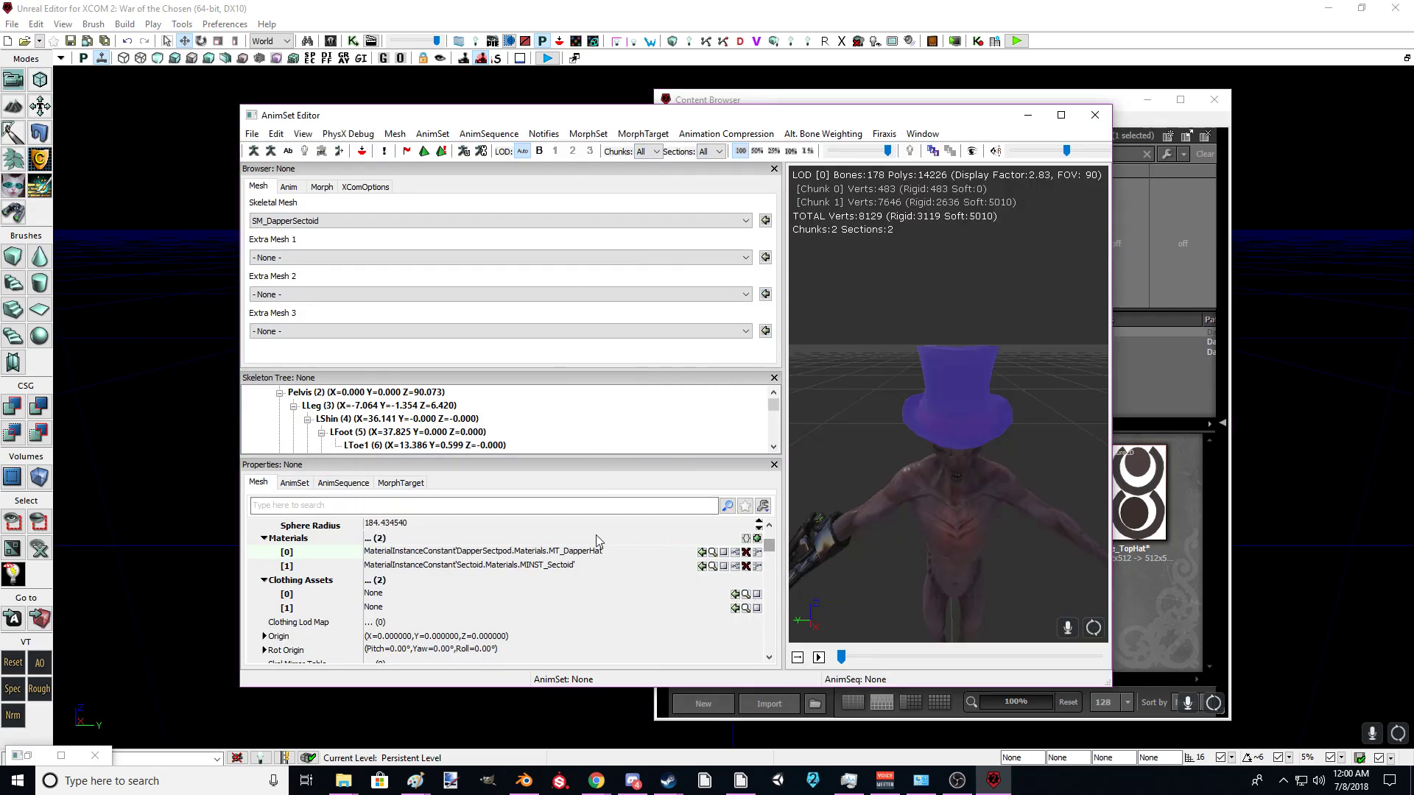
Step: Check the textured hat on SM_DapperSectoid without the slot highlight, and close the mesh editor and the minimized MT_DapperHat editor
scroll(324, 537, up, 2)
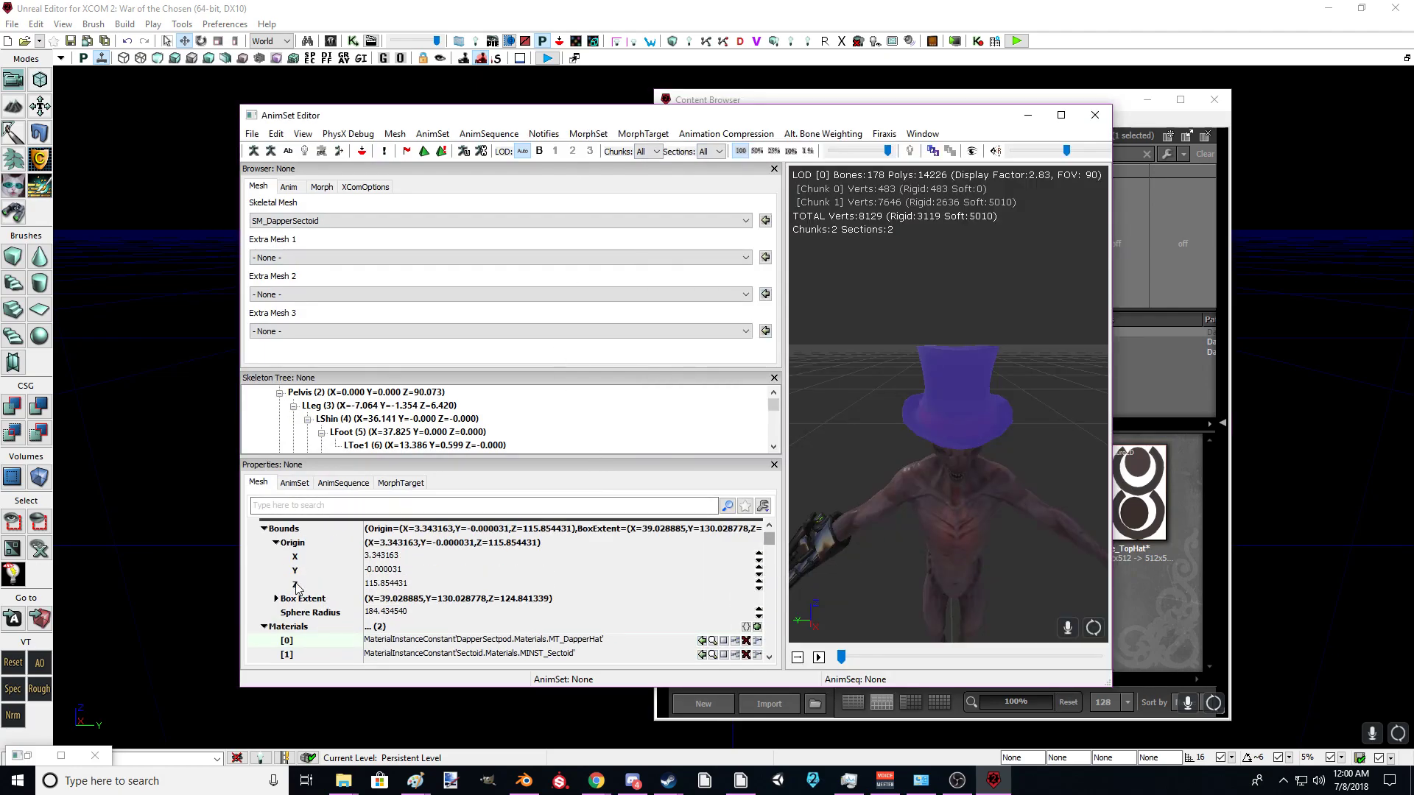
click(300, 586)
drag(956, 495, 935, 442)
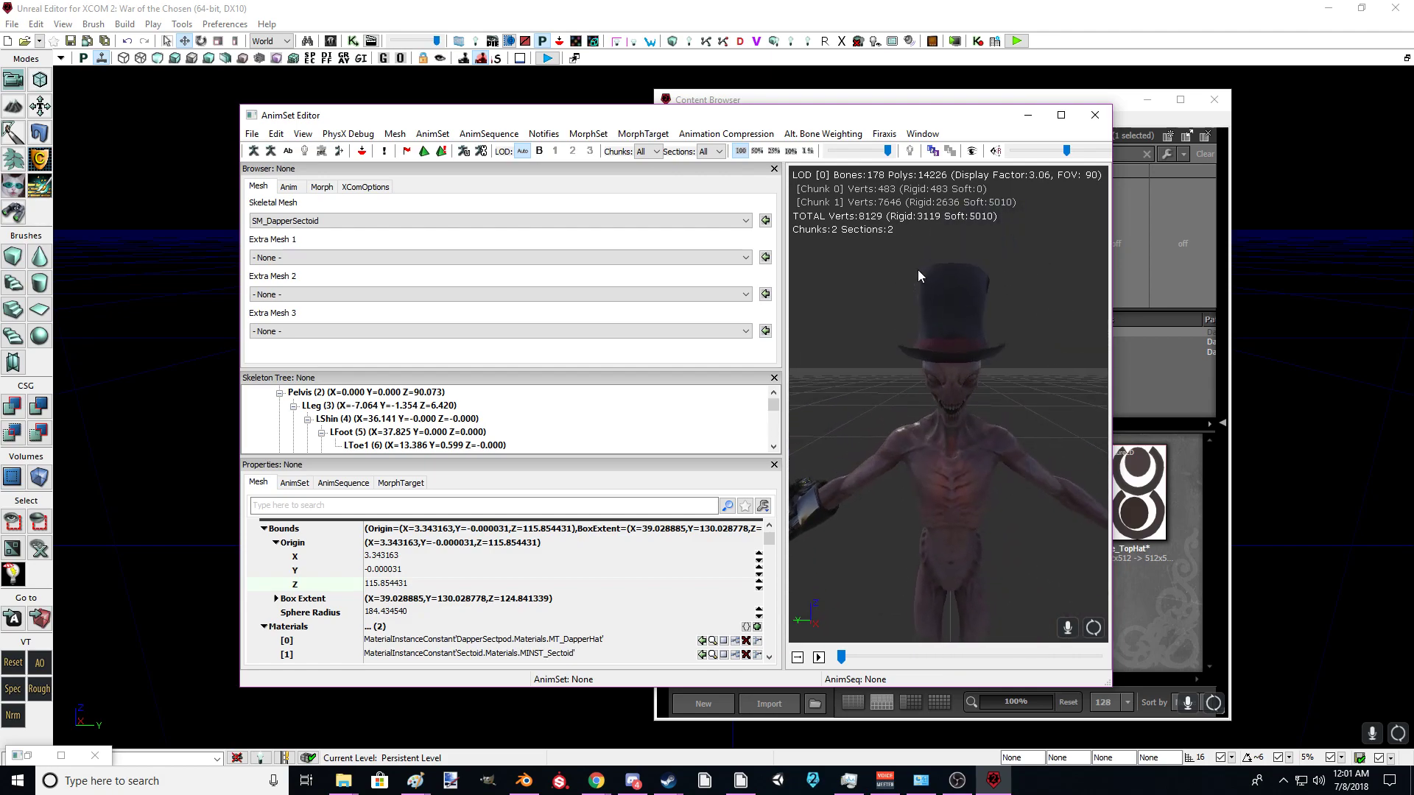
click(1095, 117)
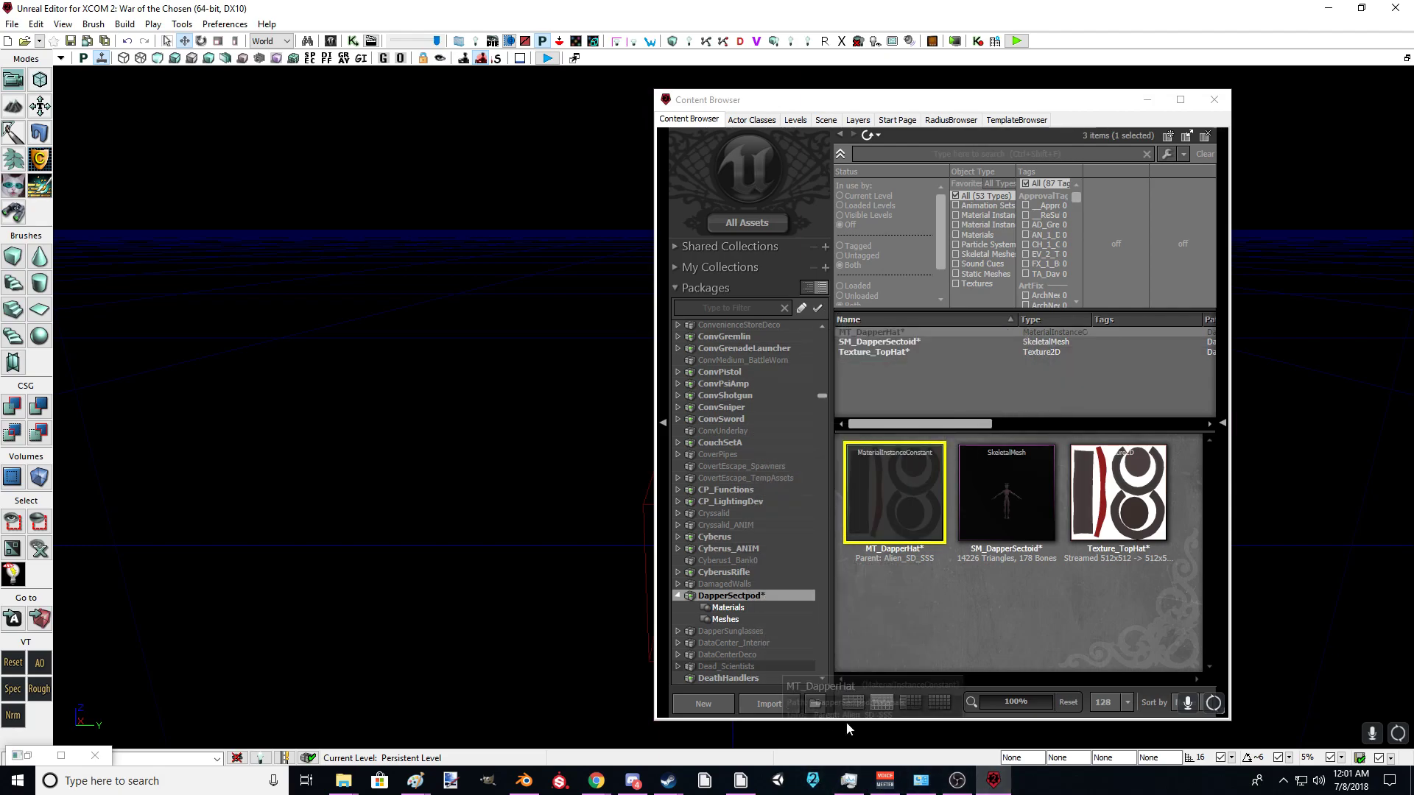
click(60, 758)
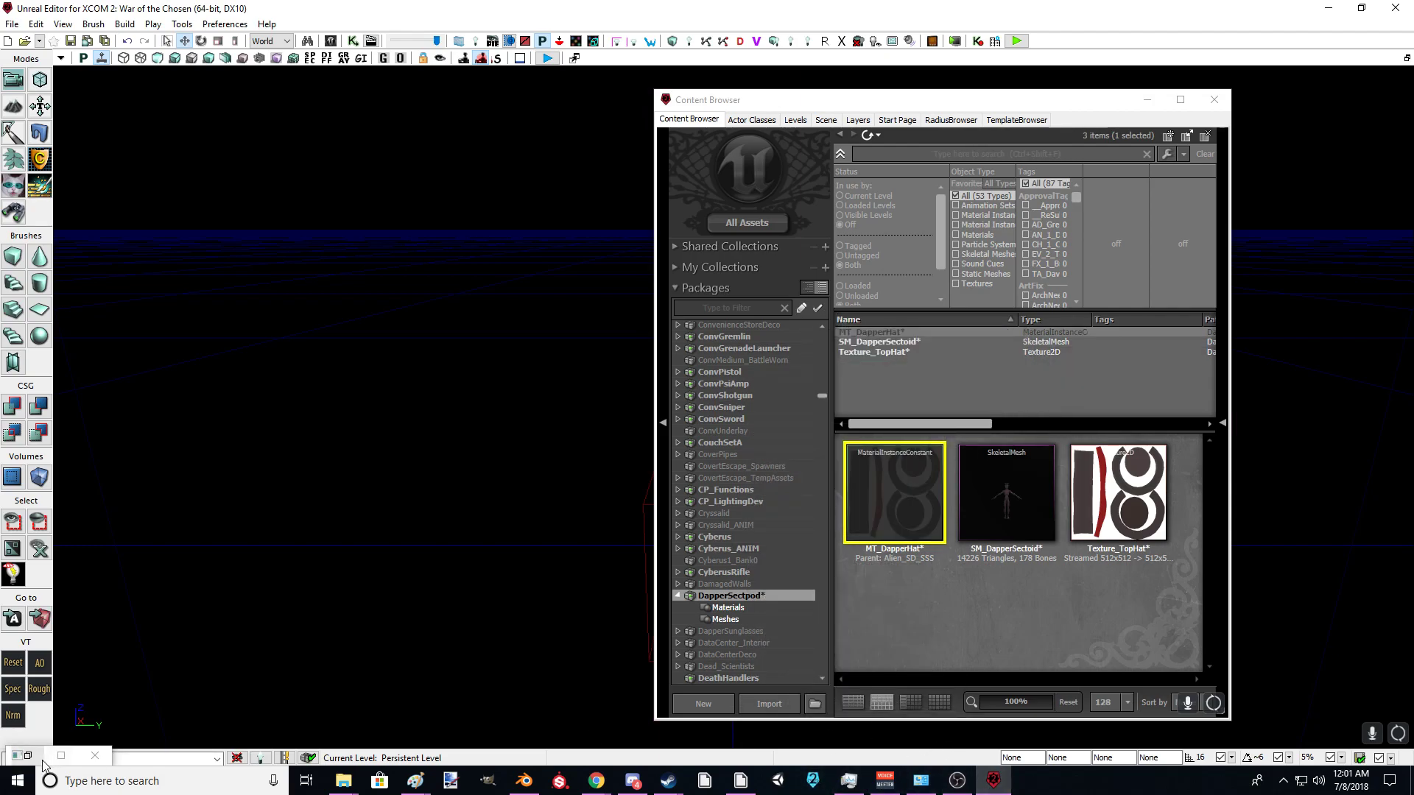
click(816, 87)
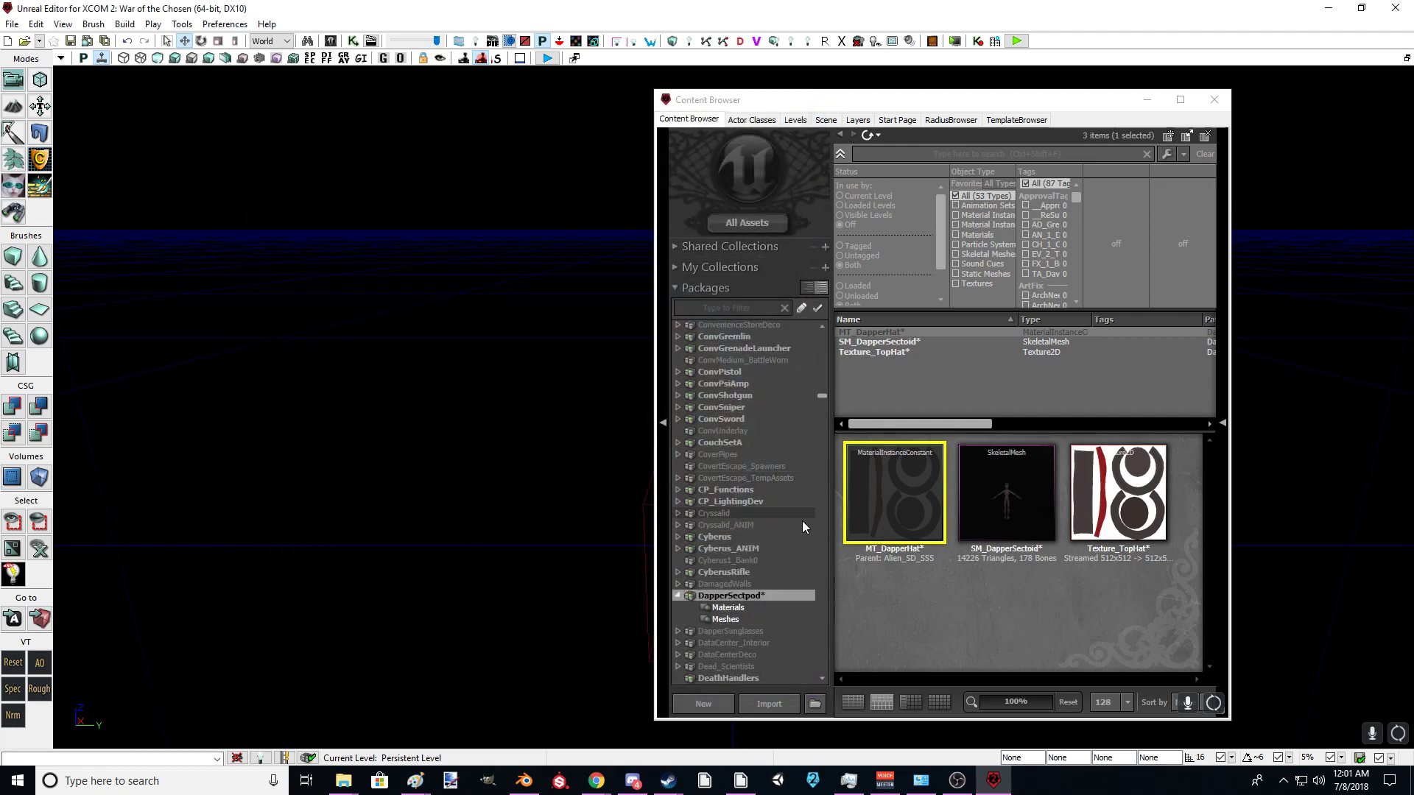
Step: Filter the packages by "sectoid" and open the AS_Sectoid AnimSet from the Sectoid_ANIM package
click(736, 308)
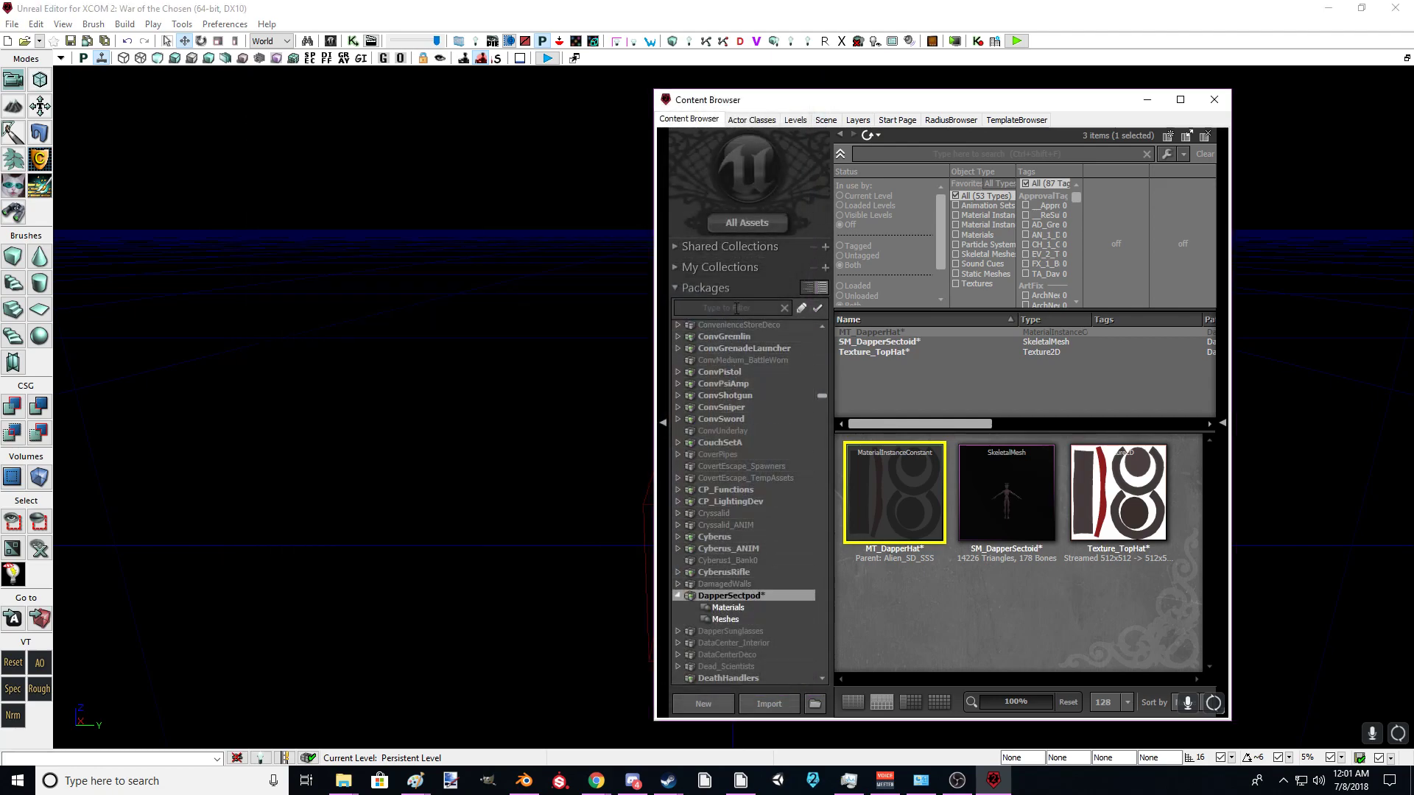
text(sec)
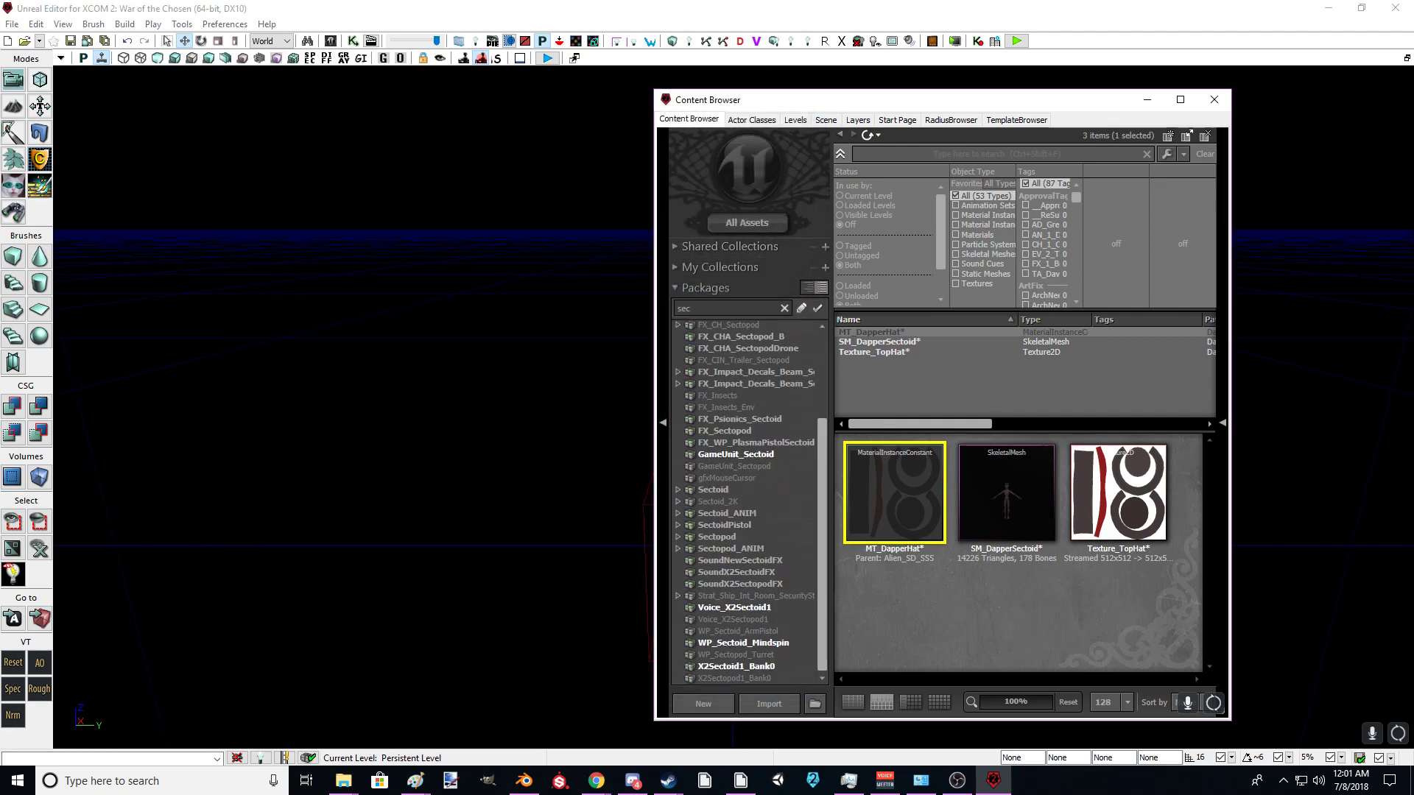
text(to)
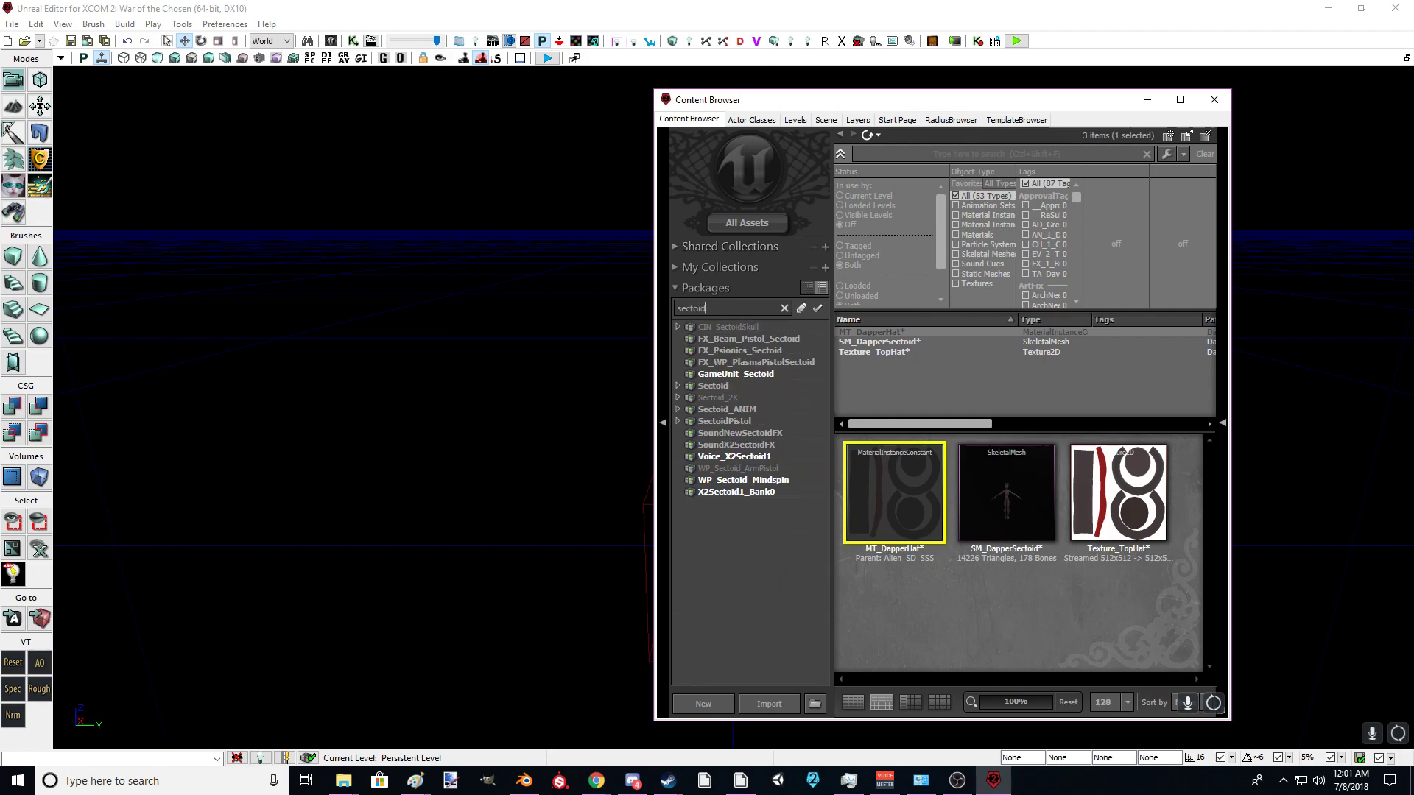
text(id)
click(754, 407)
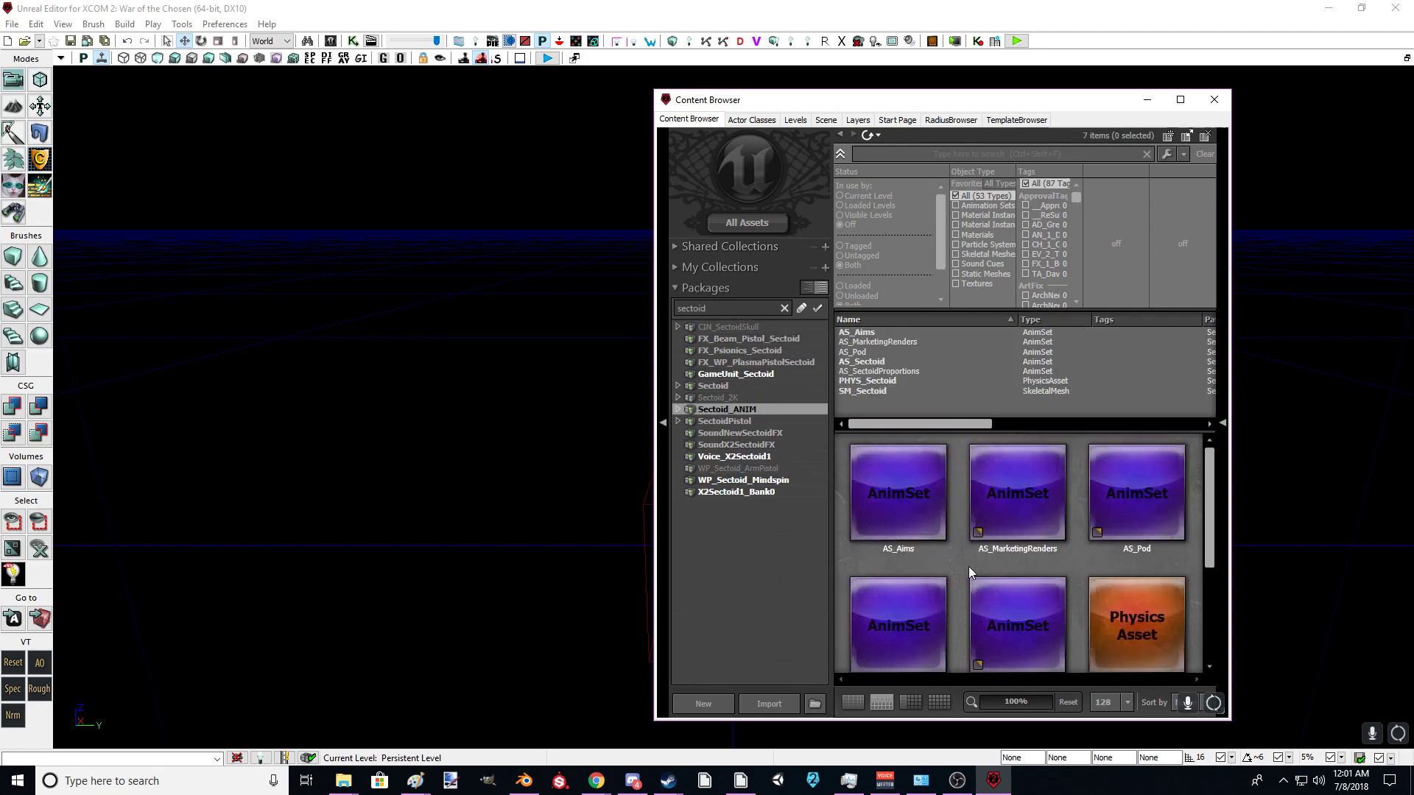
scroll(961, 559, down, 3)
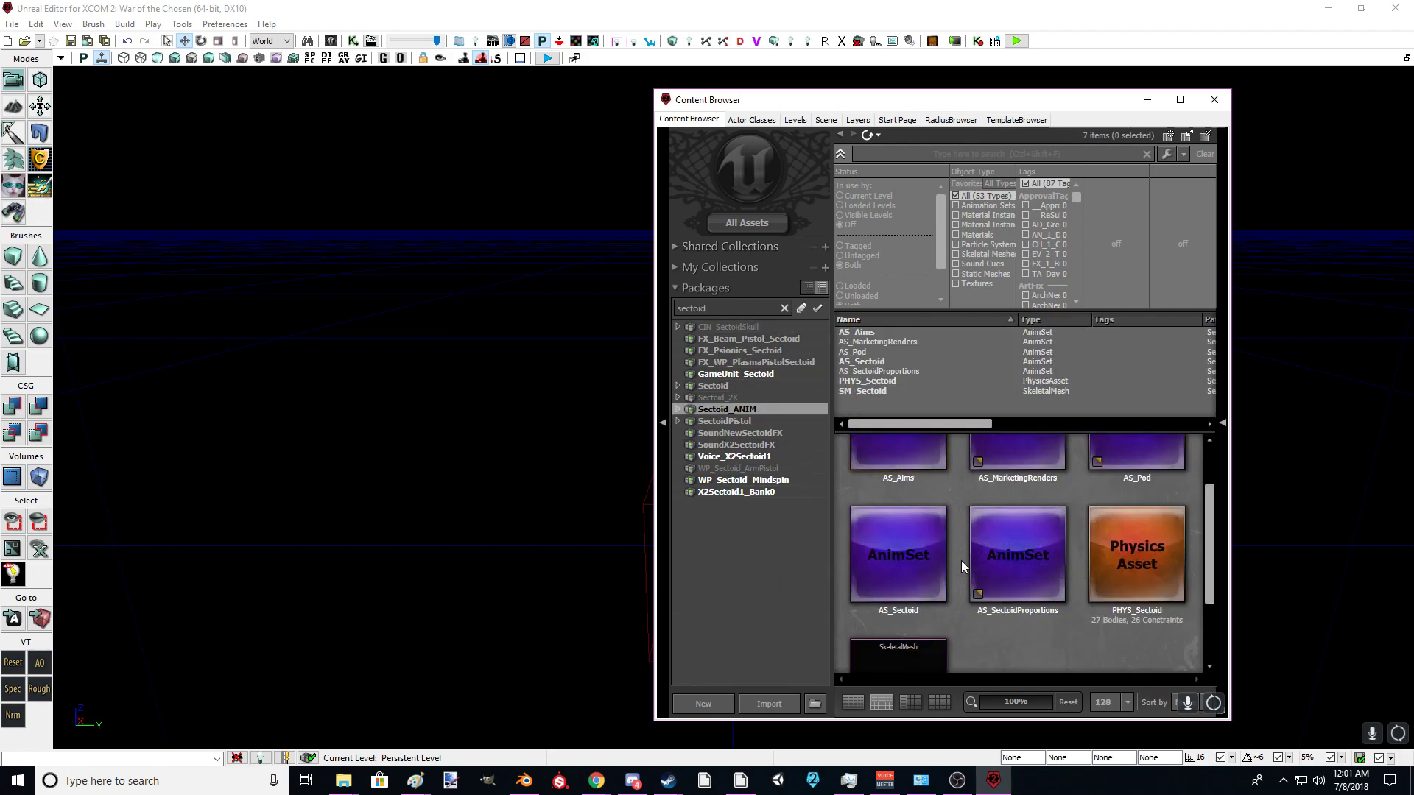
double_click(905, 525)
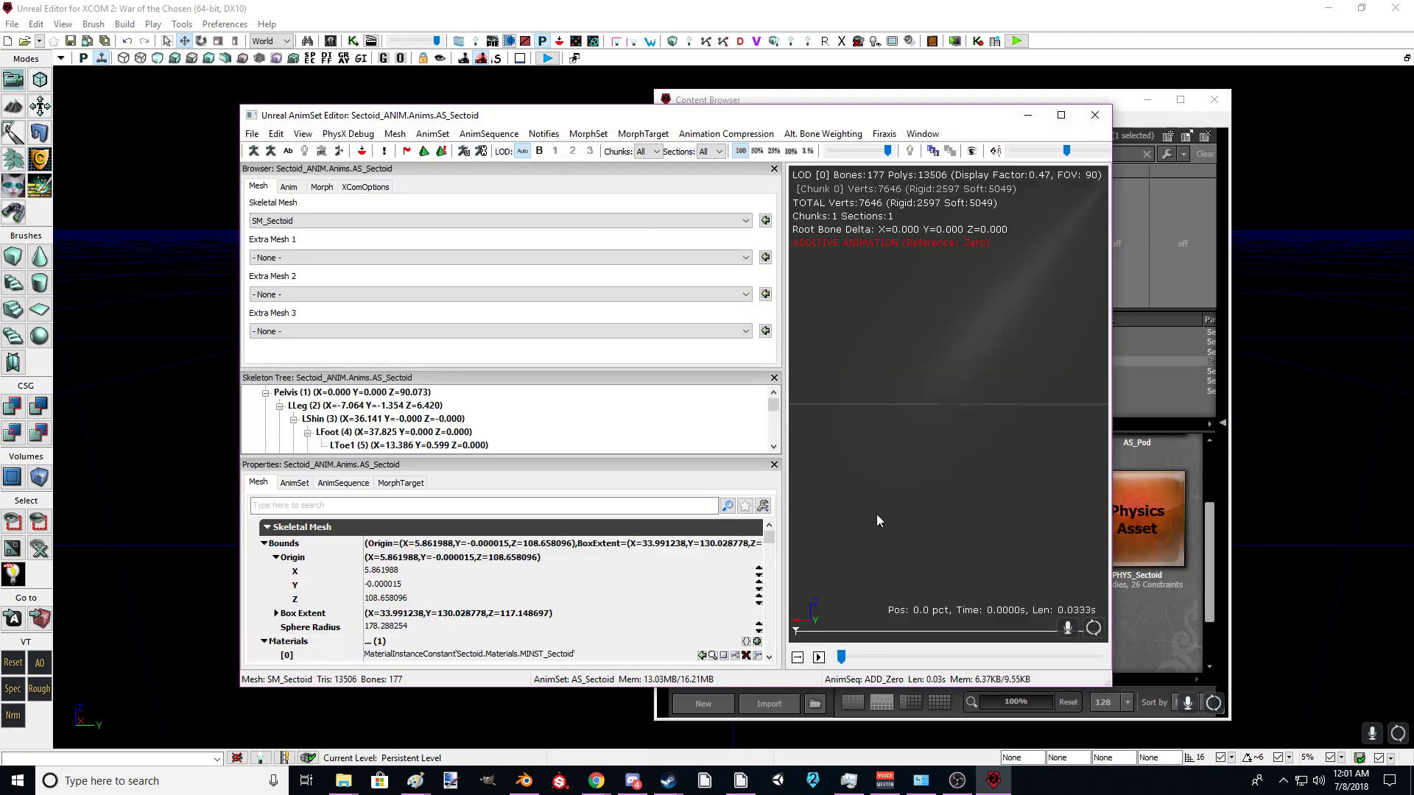
Step: Play the HL_CallReinforcementsA animation sequence from AS_Sectoid on the standard Sectoid mesh
click(291, 187)
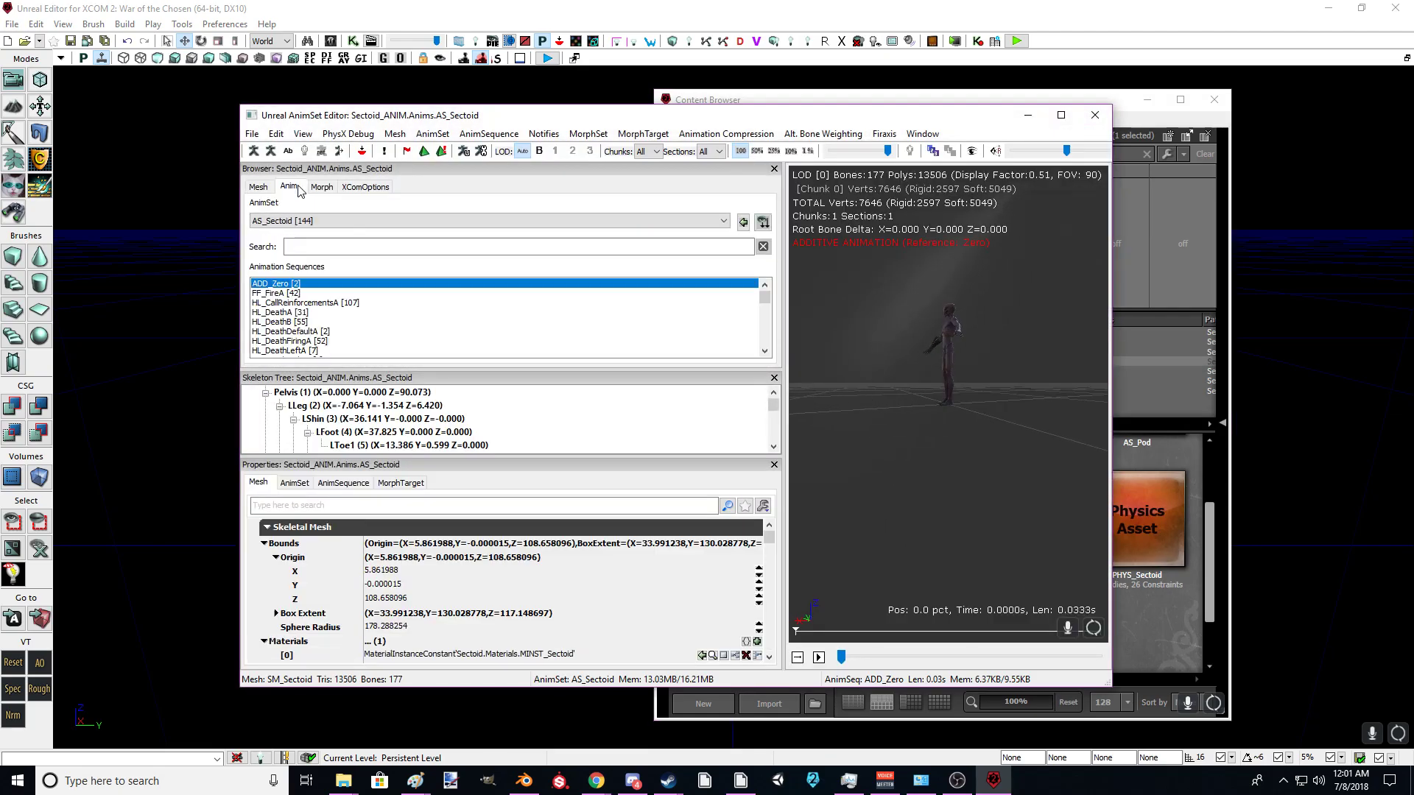
scroll(956, 341, up, 2)
scroll(956, 342, up, 2)
middle_drag(955, 341, 956, 343)
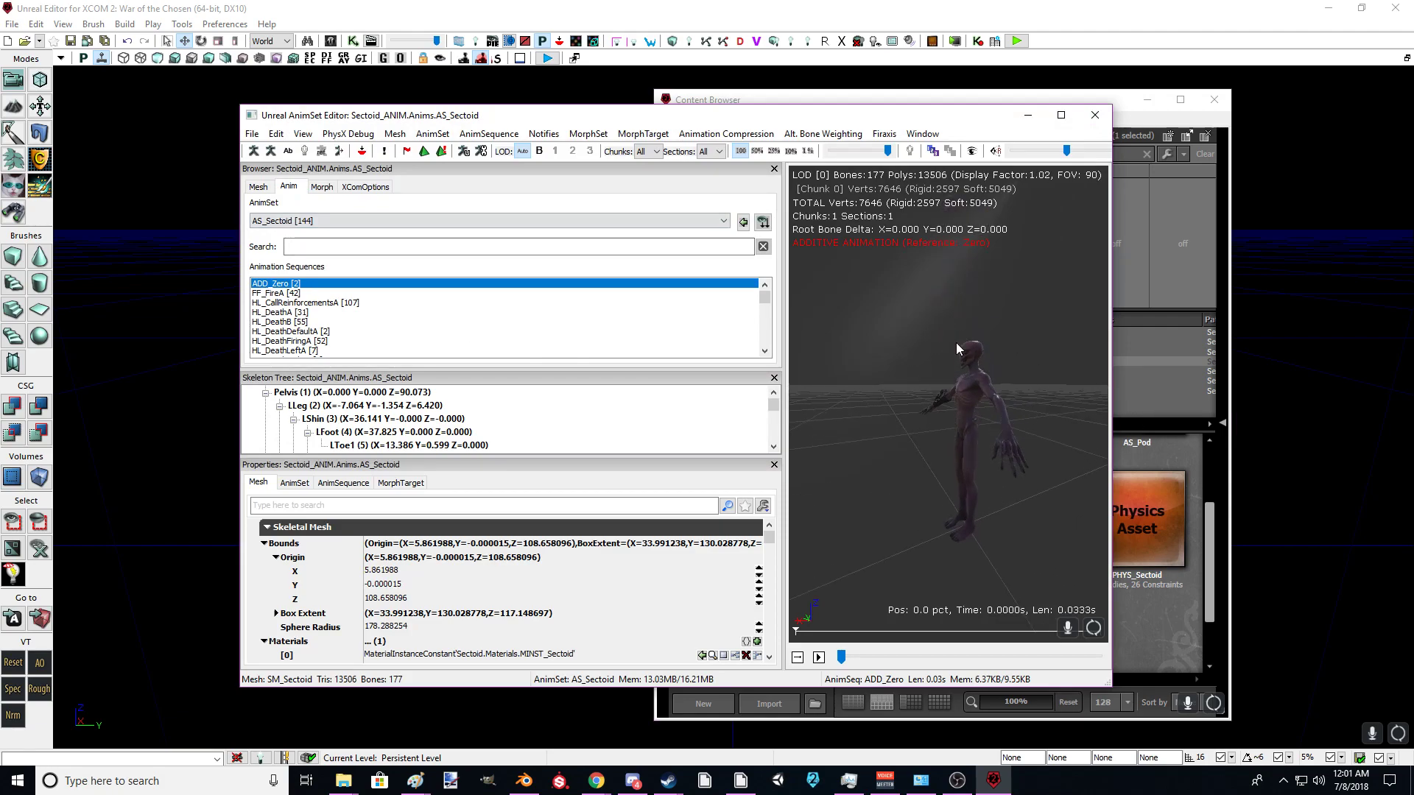
click(363, 302)
click(818, 660)
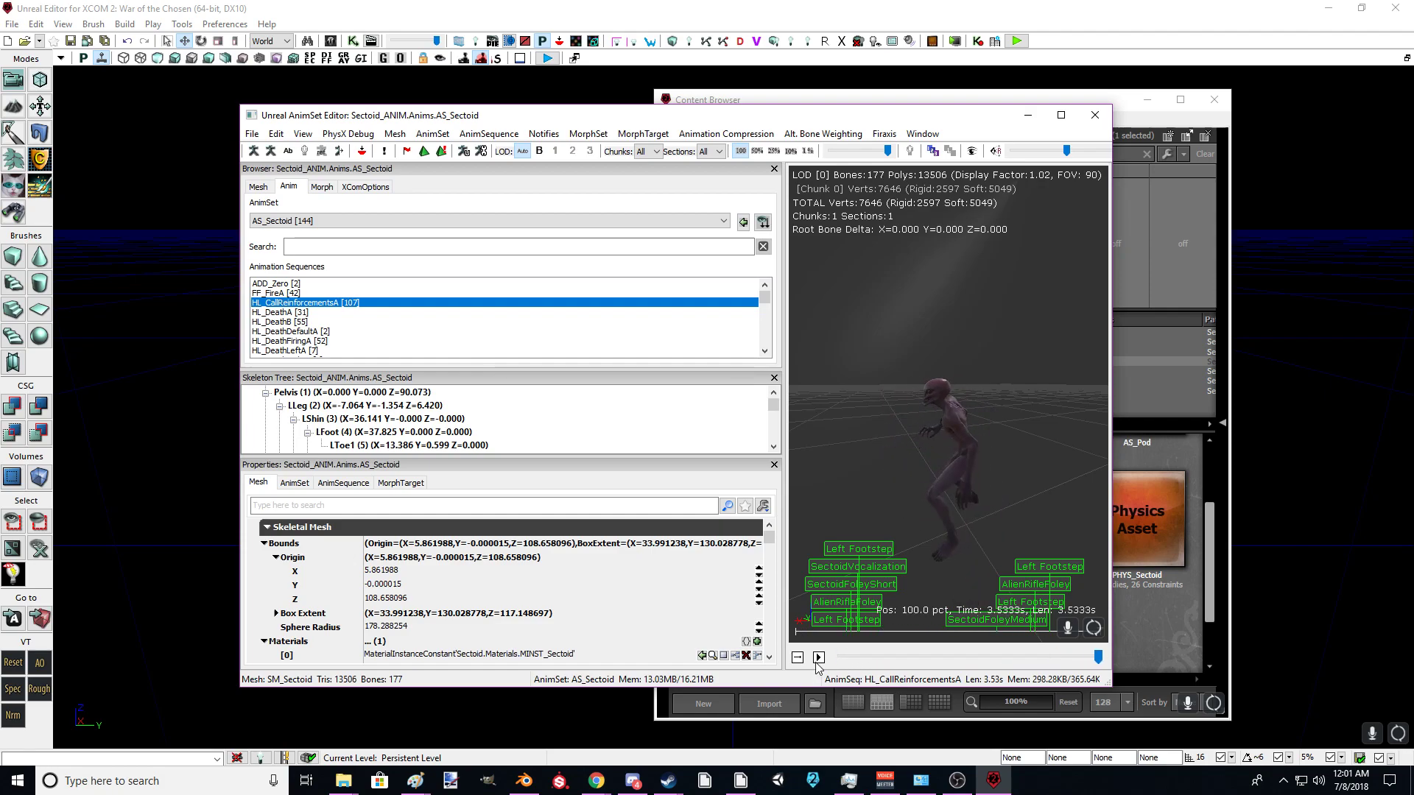
Step: Switch the previewed skeletal mesh from SM_Sectoid to SM_DapperSectoid
click(258, 186)
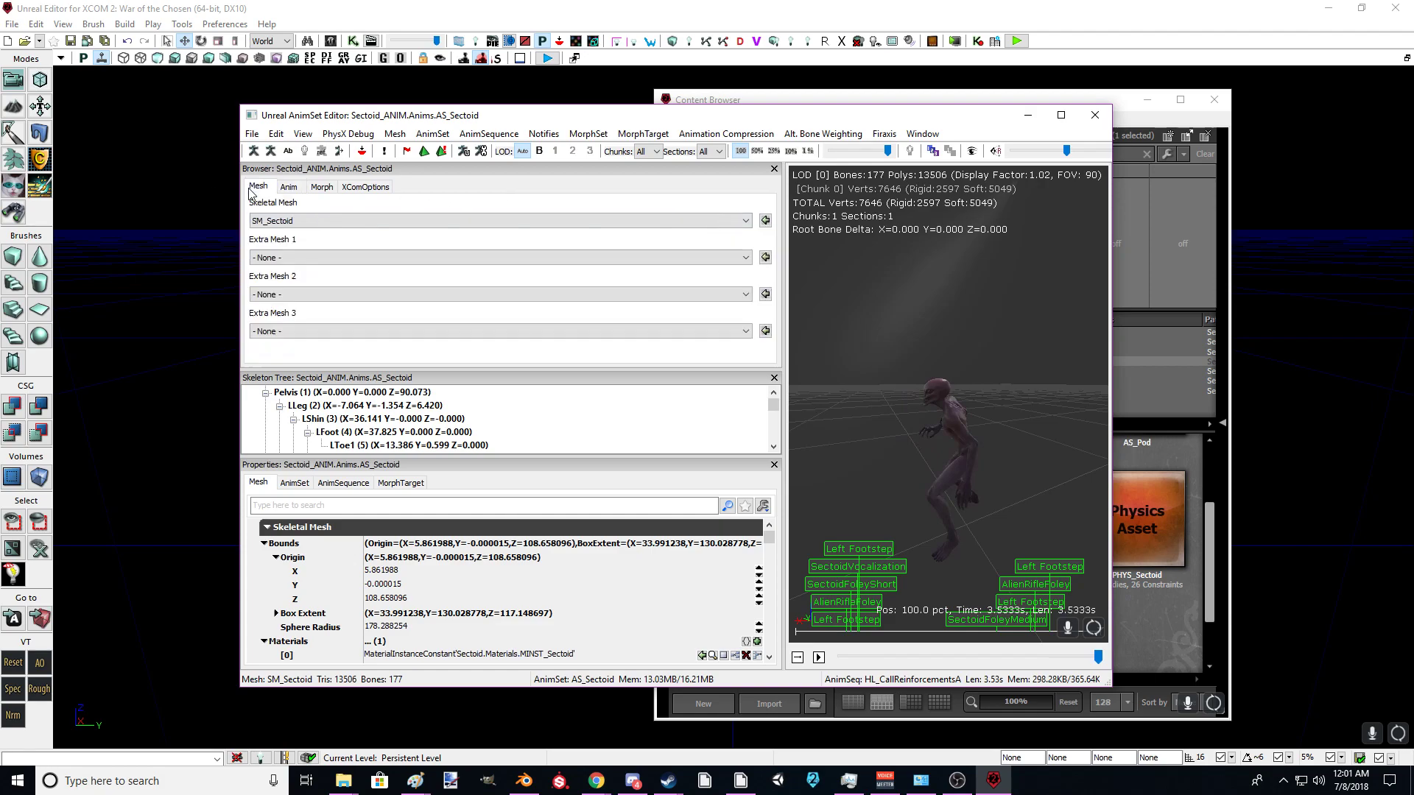
click(287, 222)
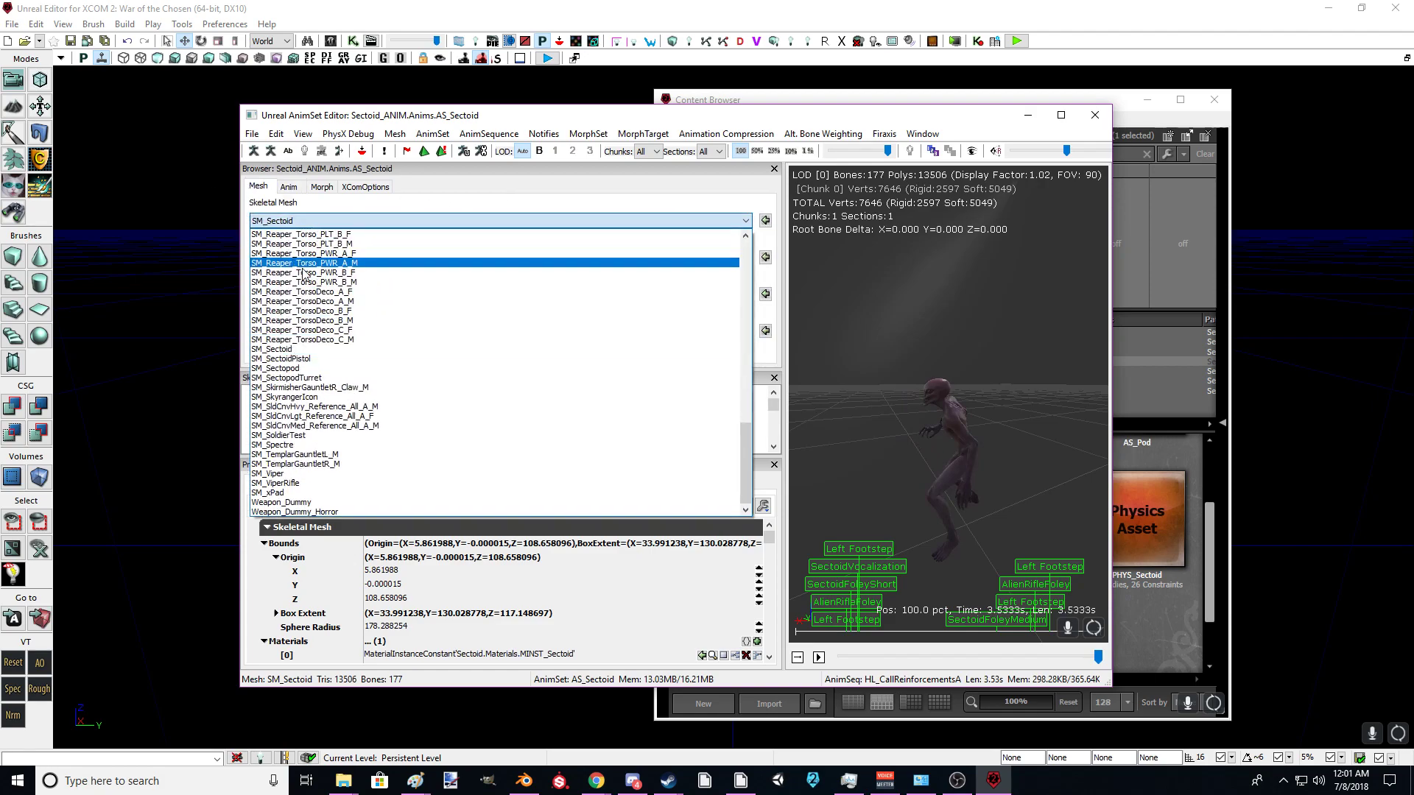
scroll(311, 366, up, 5)
scroll(312, 366, up, 20)
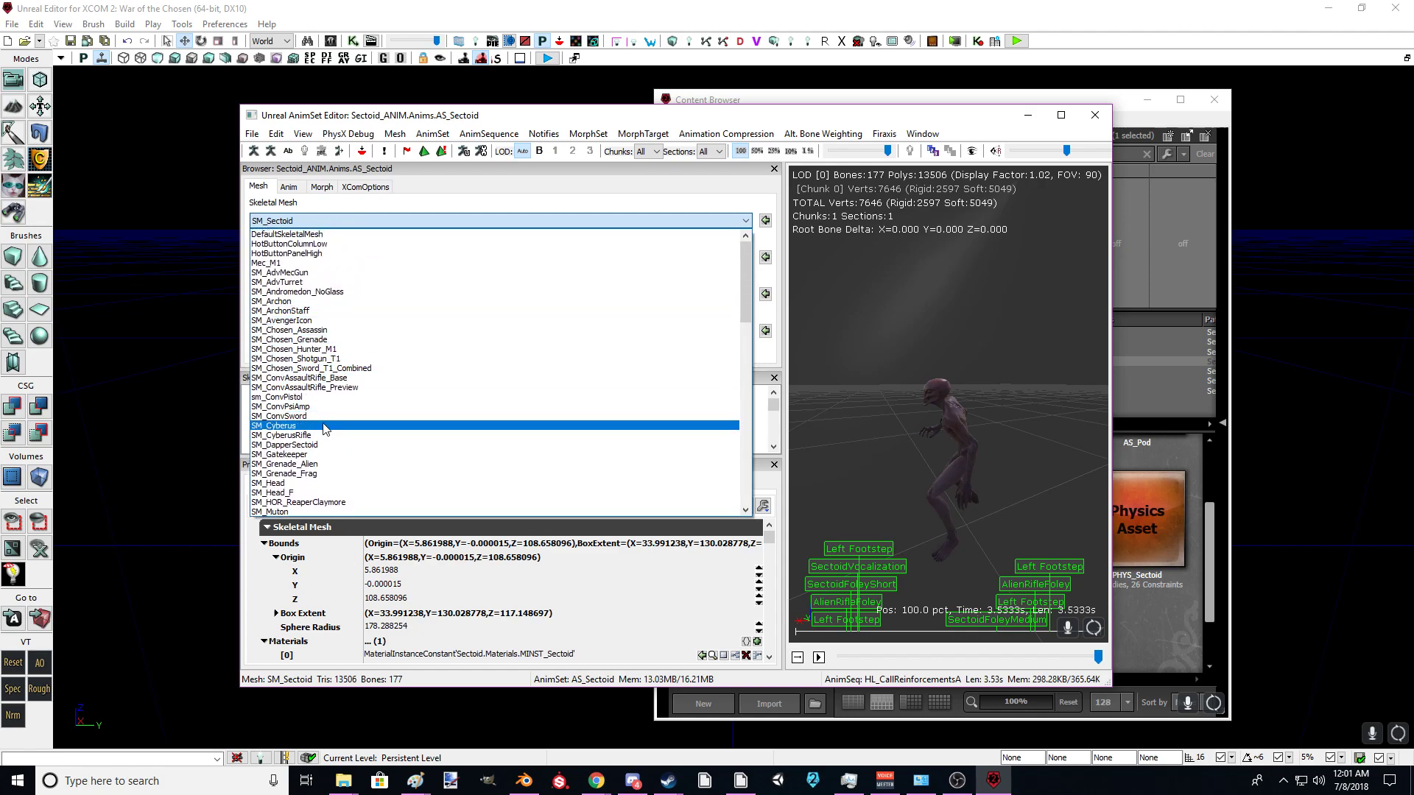
scroll(324, 428, down, 3)
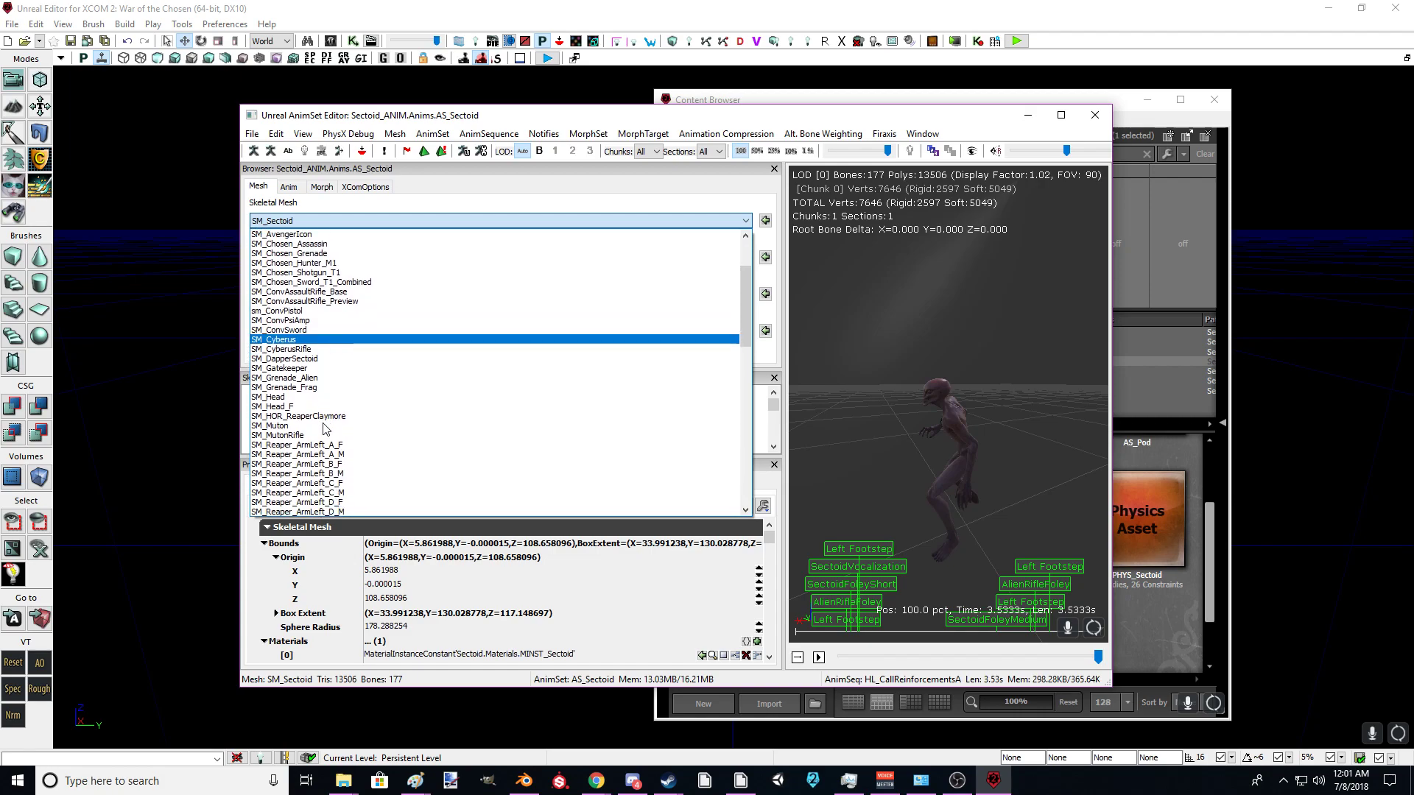
click(296, 358)
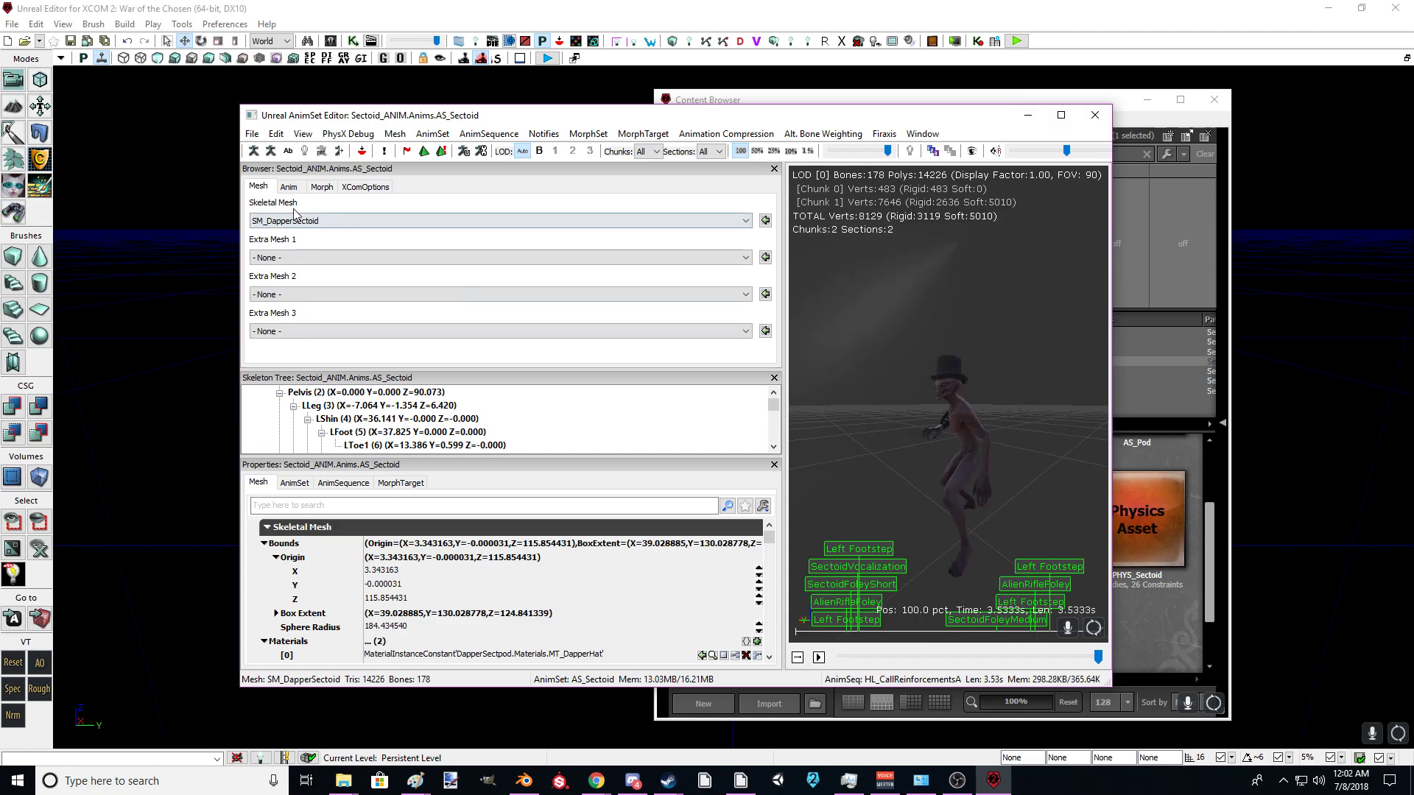
Step: Play HL_CallReinforcementsA on SM_DapperSectoid, inspect the hat's movement from several angles, and close the AnimSet Editor
click(820, 658)
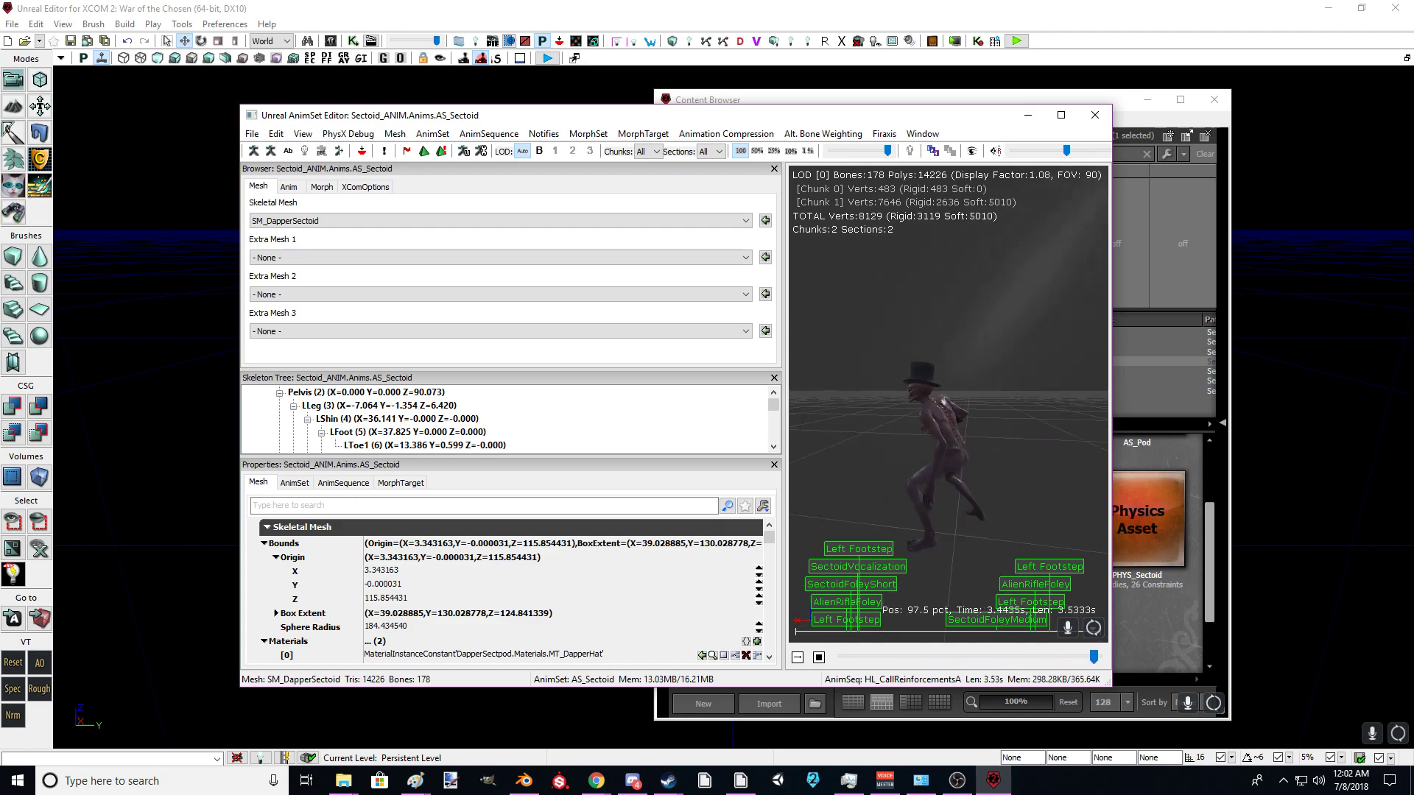
drag(921, 441, 1003, 510)
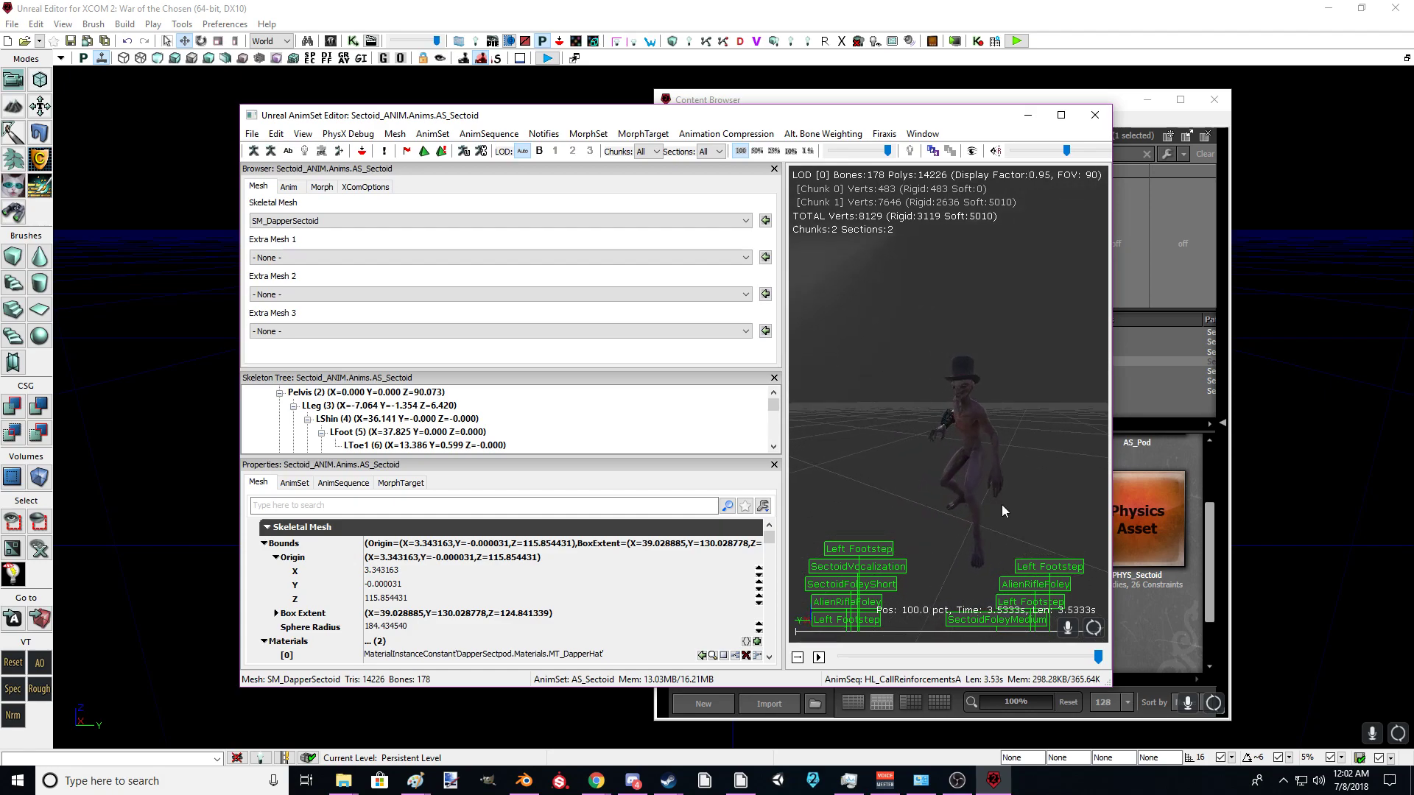
drag(958, 471, 950, 442)
click(819, 658)
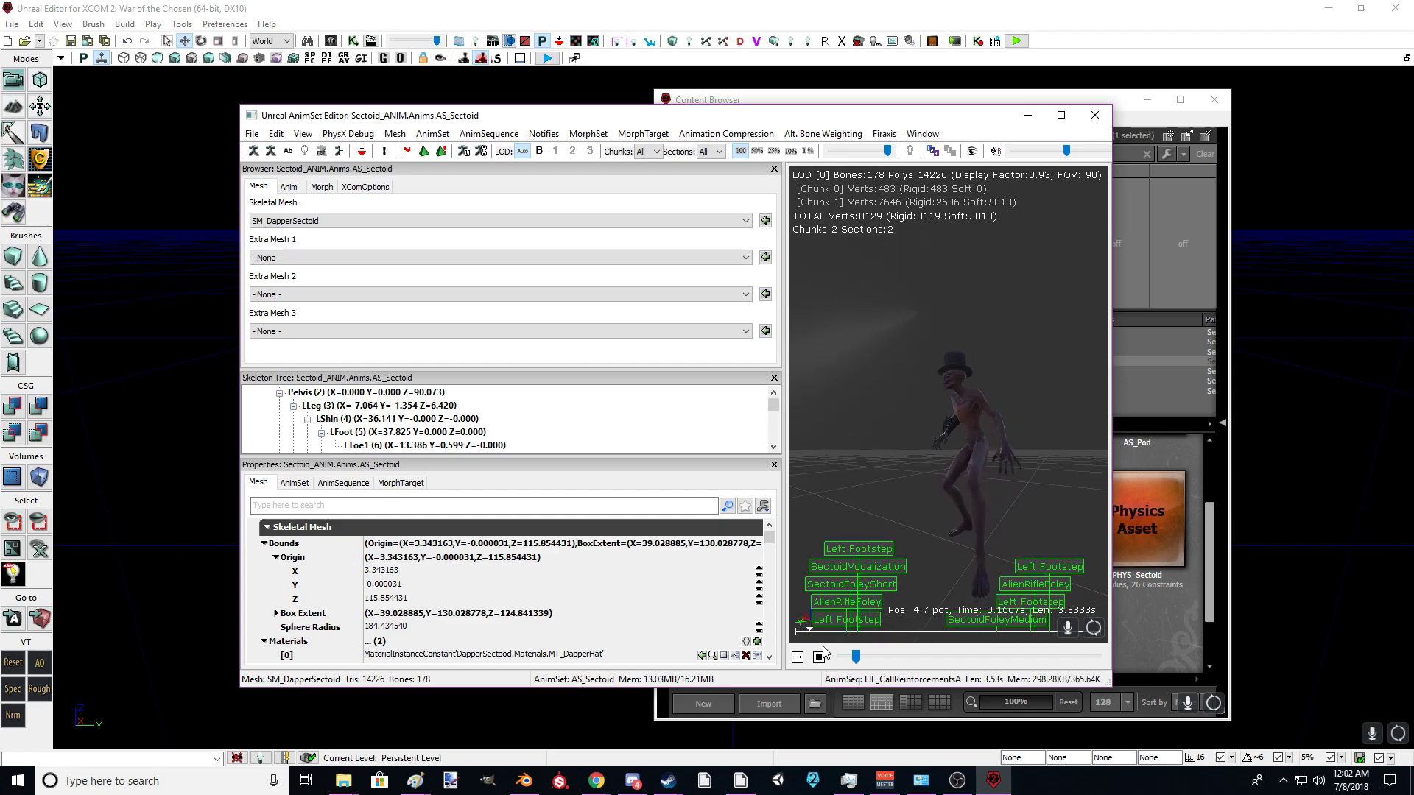
click(1094, 116)
Step: Filter the packages by "dapp" and save the DapperSectpod package, accepting its external package references
double_click(729, 309)
text(dapp)
click(744, 328)
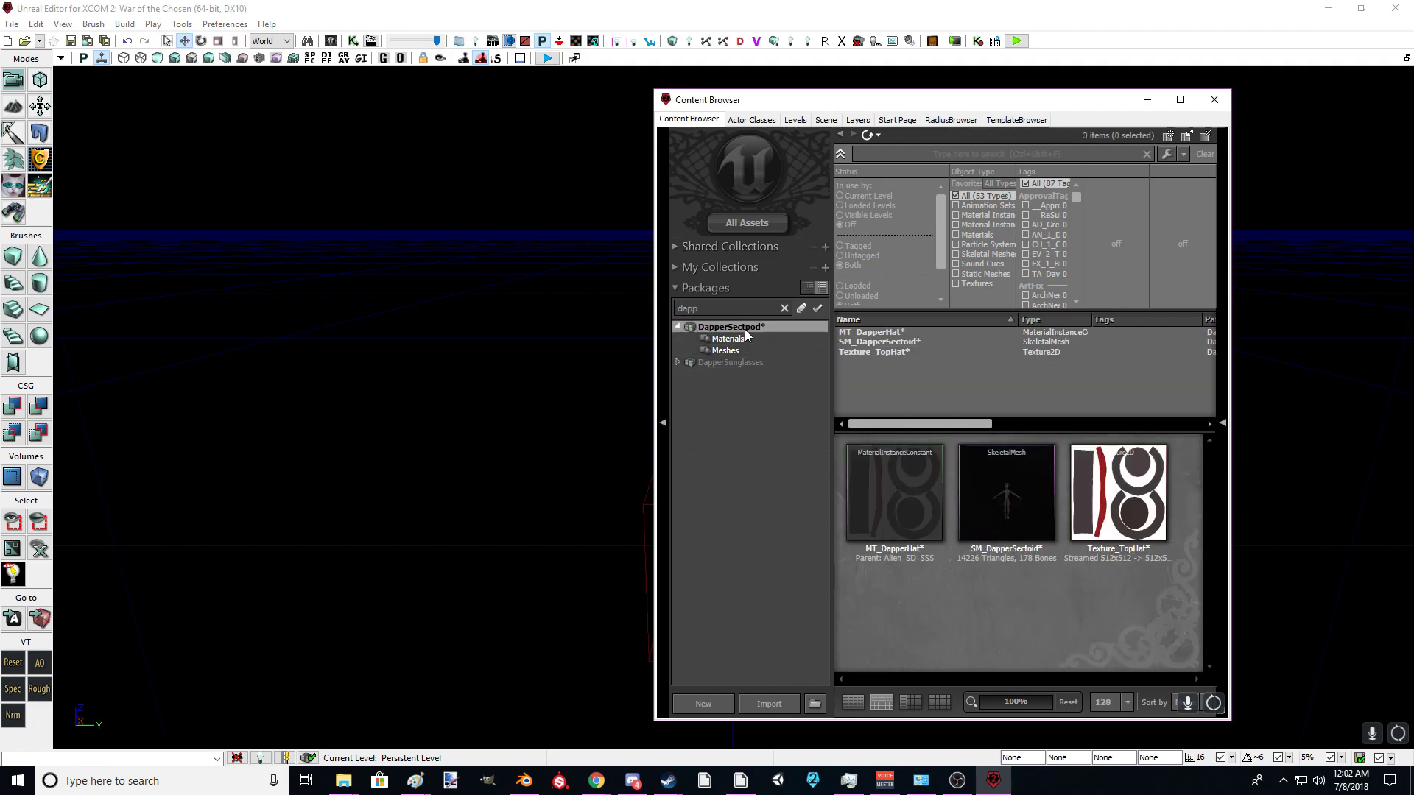
right_click(745, 335)
click(770, 346)
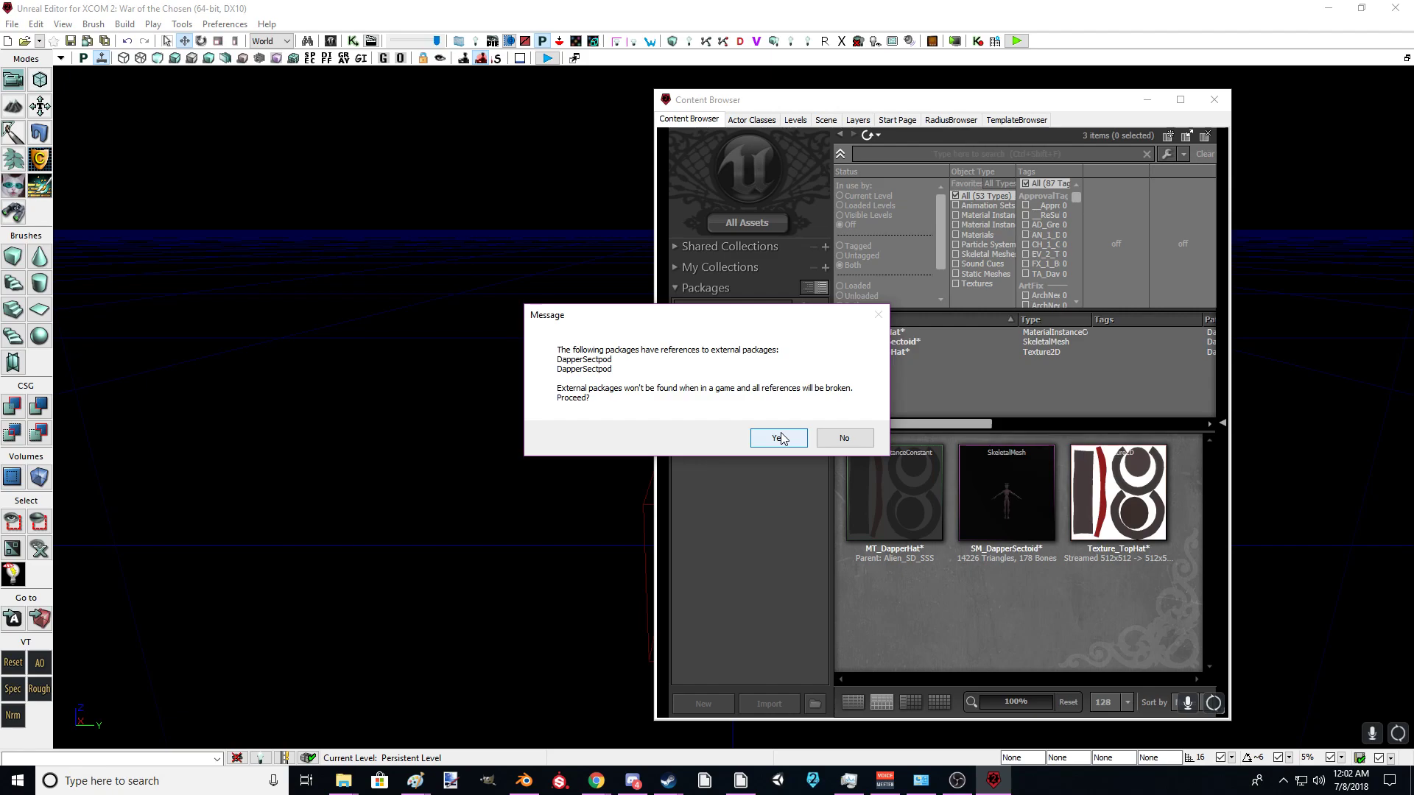
click(778, 438)
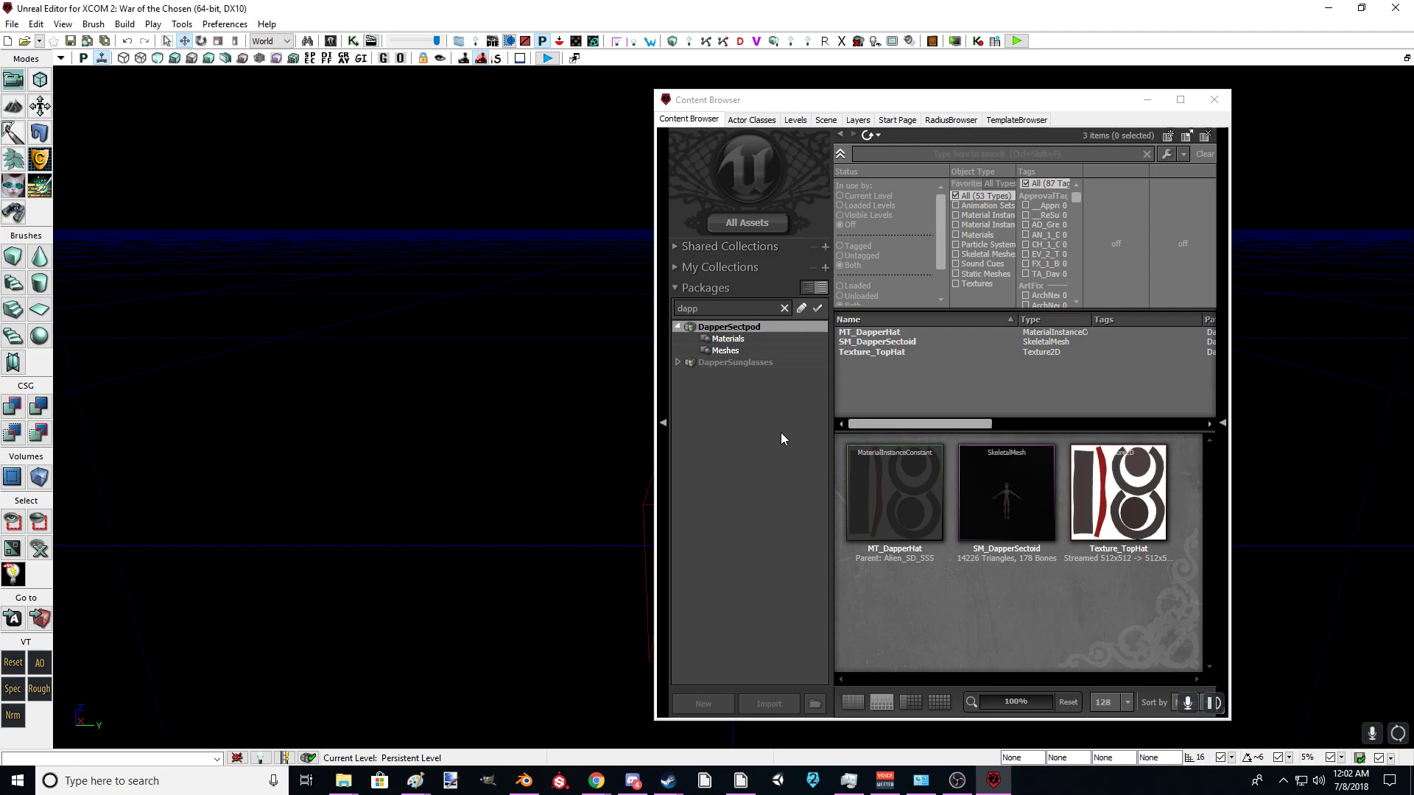
Step: Switch to XCOM ModBuddy to view the Tutorial project, and return to the Unreal Editor
click(1328, 7)
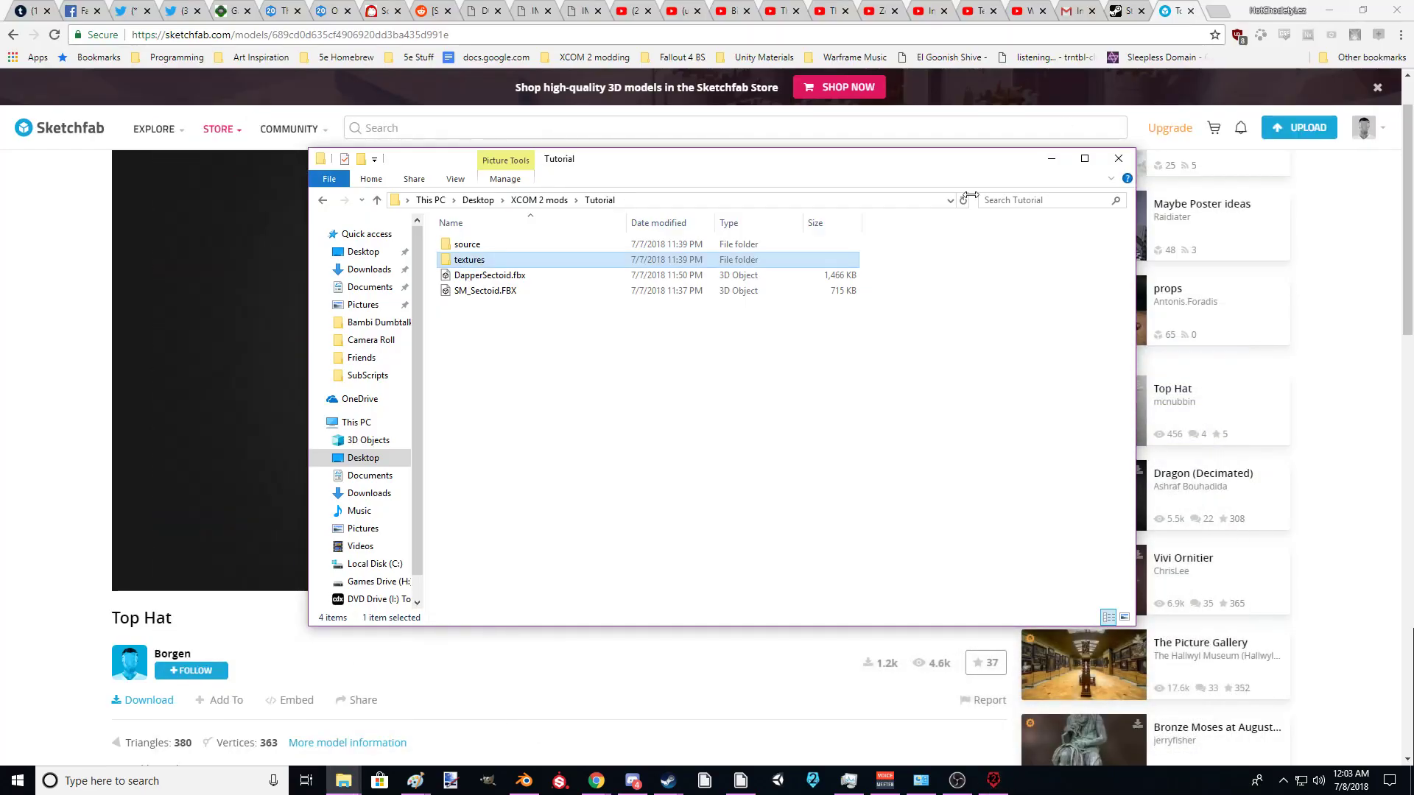
click(740, 780)
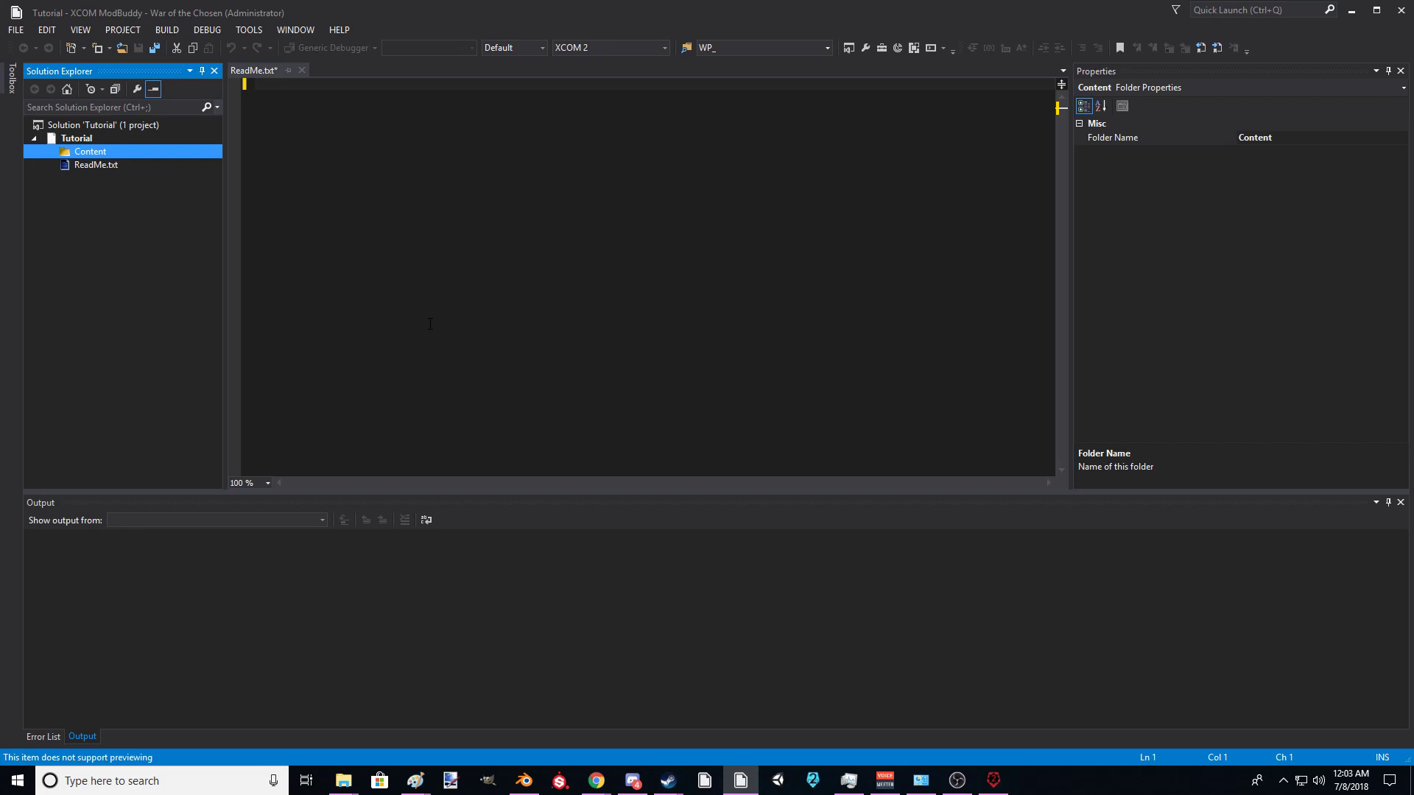
click(994, 779)
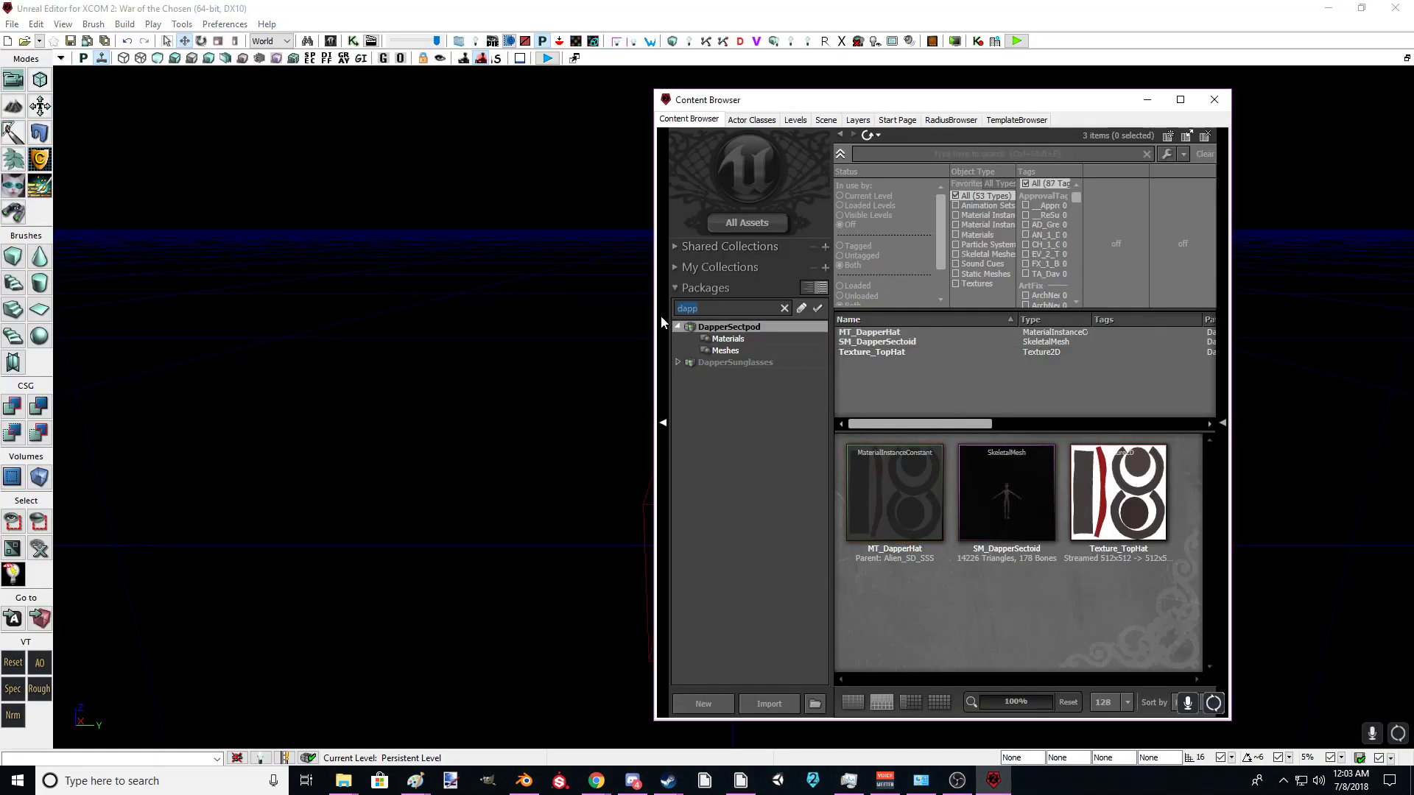
Step: Filter the packages by "sectoid" and show the contents of the GameUnit_Sectoid package
text(sa)
key(BackSpace)
text(ectoid)
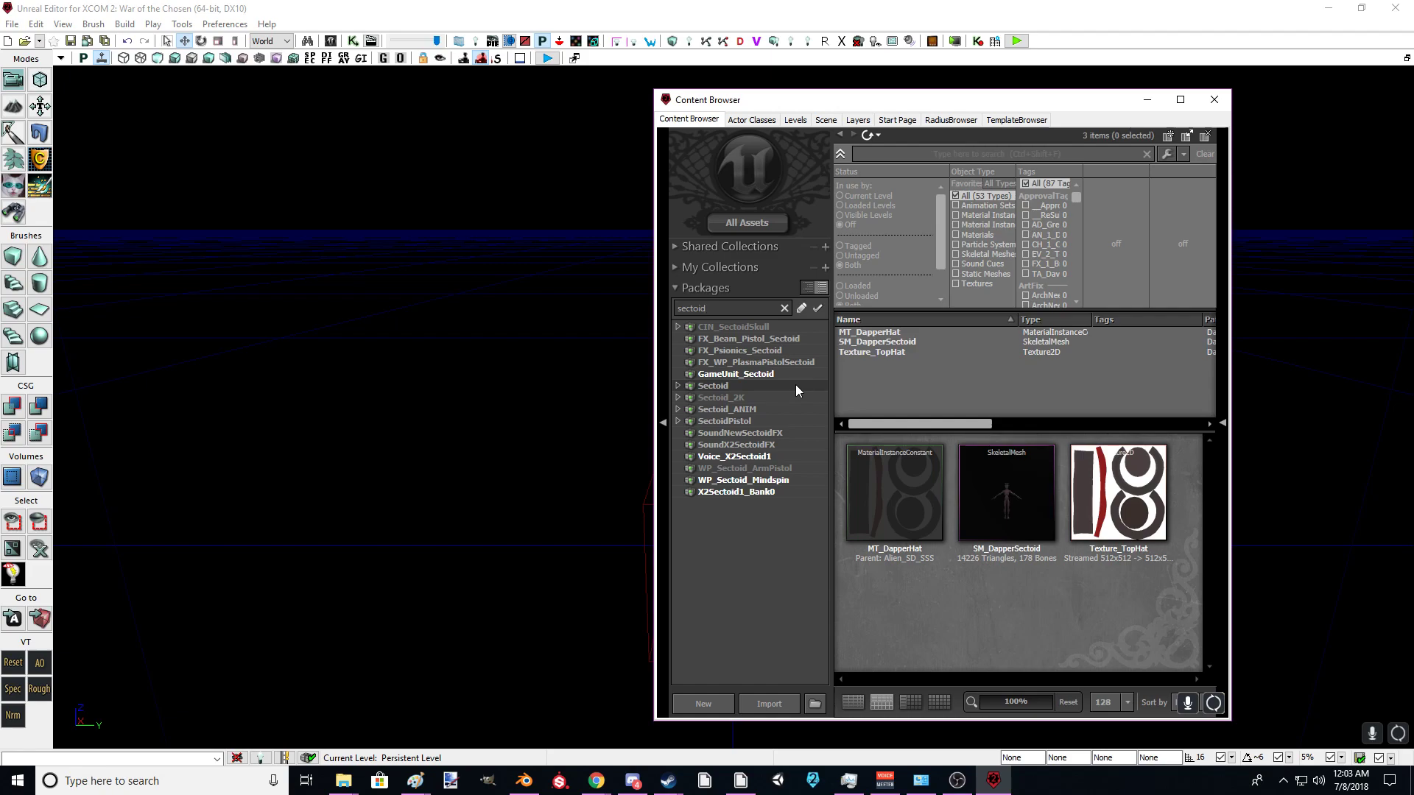
click(796, 386)
click(748, 399)
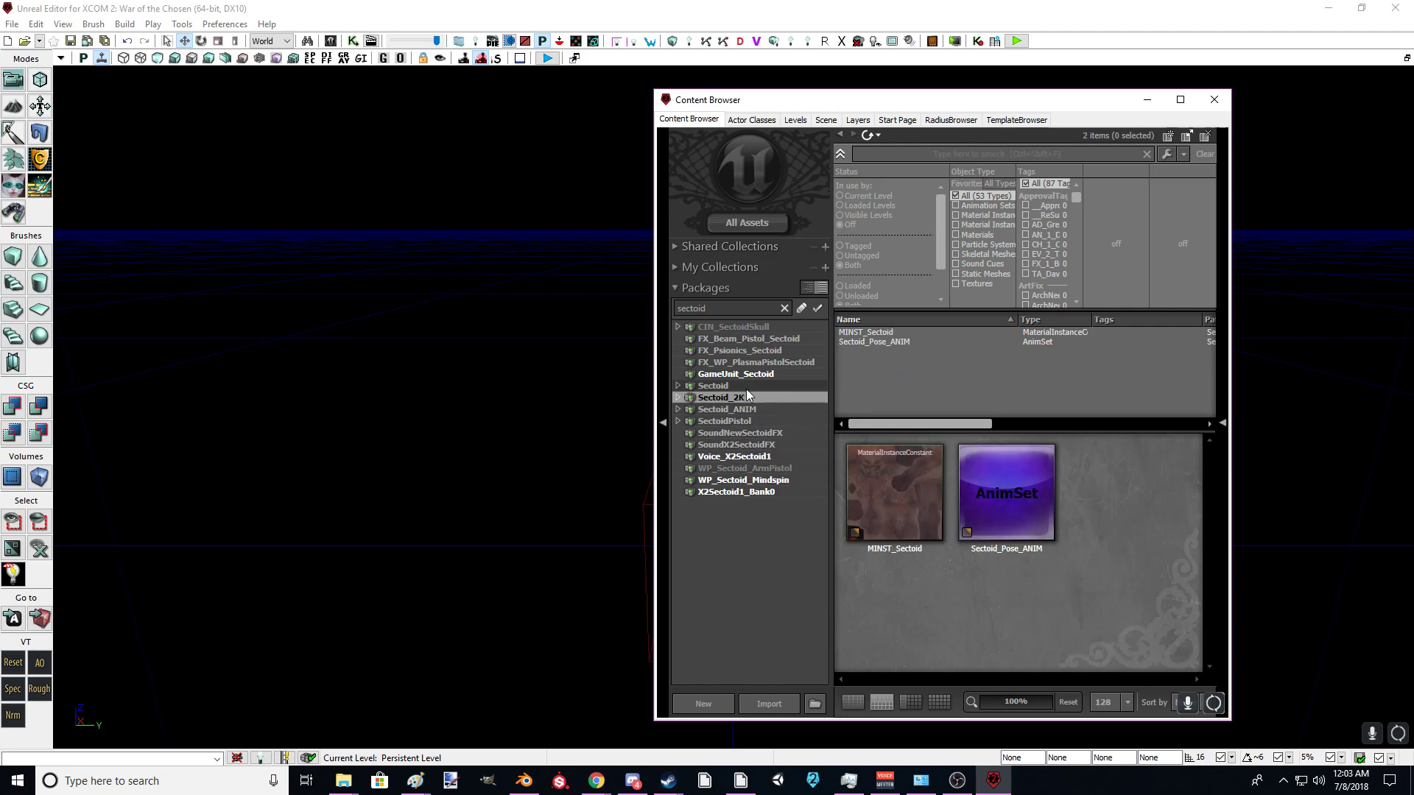
click(757, 373)
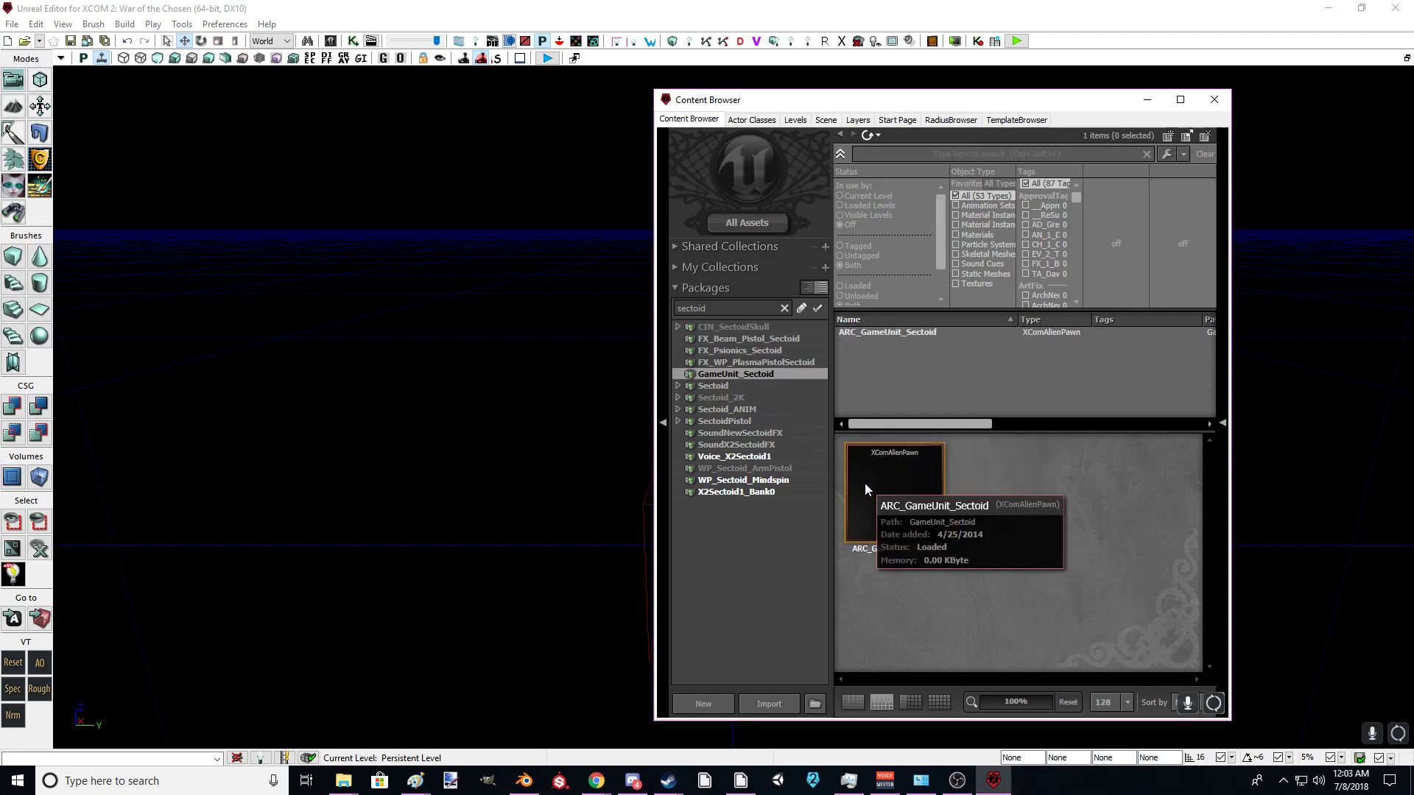
Step: Copy ARC_GameUnit_Sectoid into the DapperSectpod package under the new name ARC_GameUnit_DapperSectoid
right_click(873, 481)
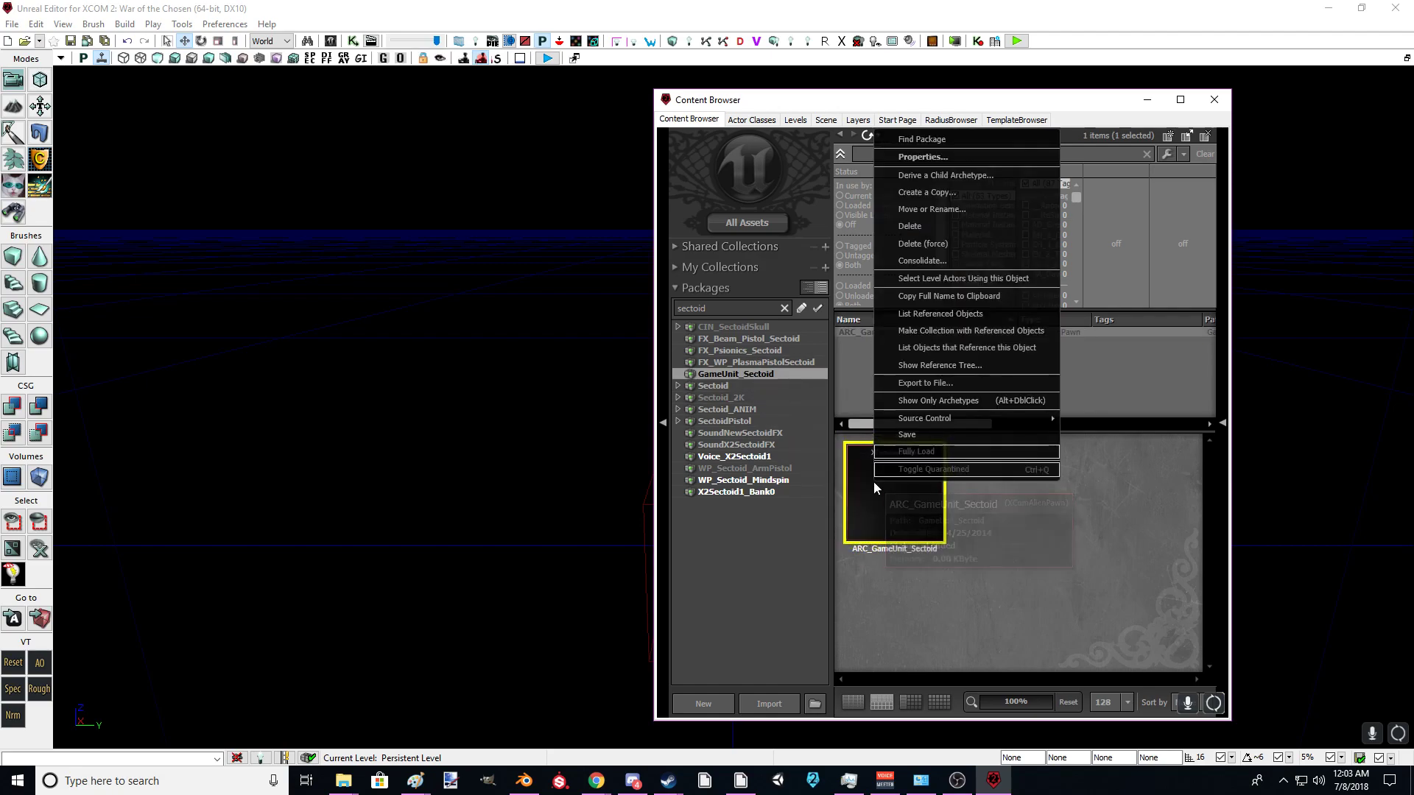
click(941, 192)
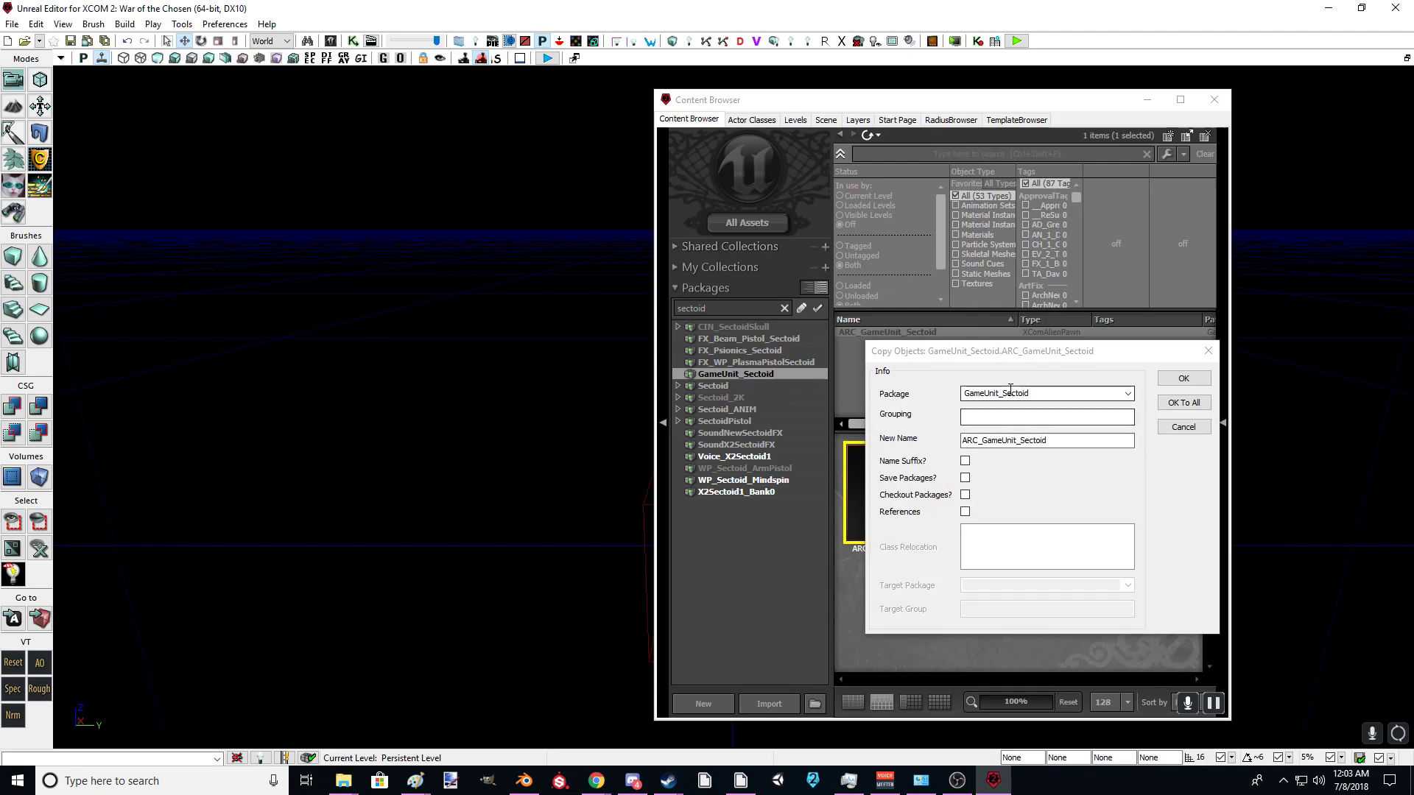
text(dapp)
key(Down)
click(1022, 440)
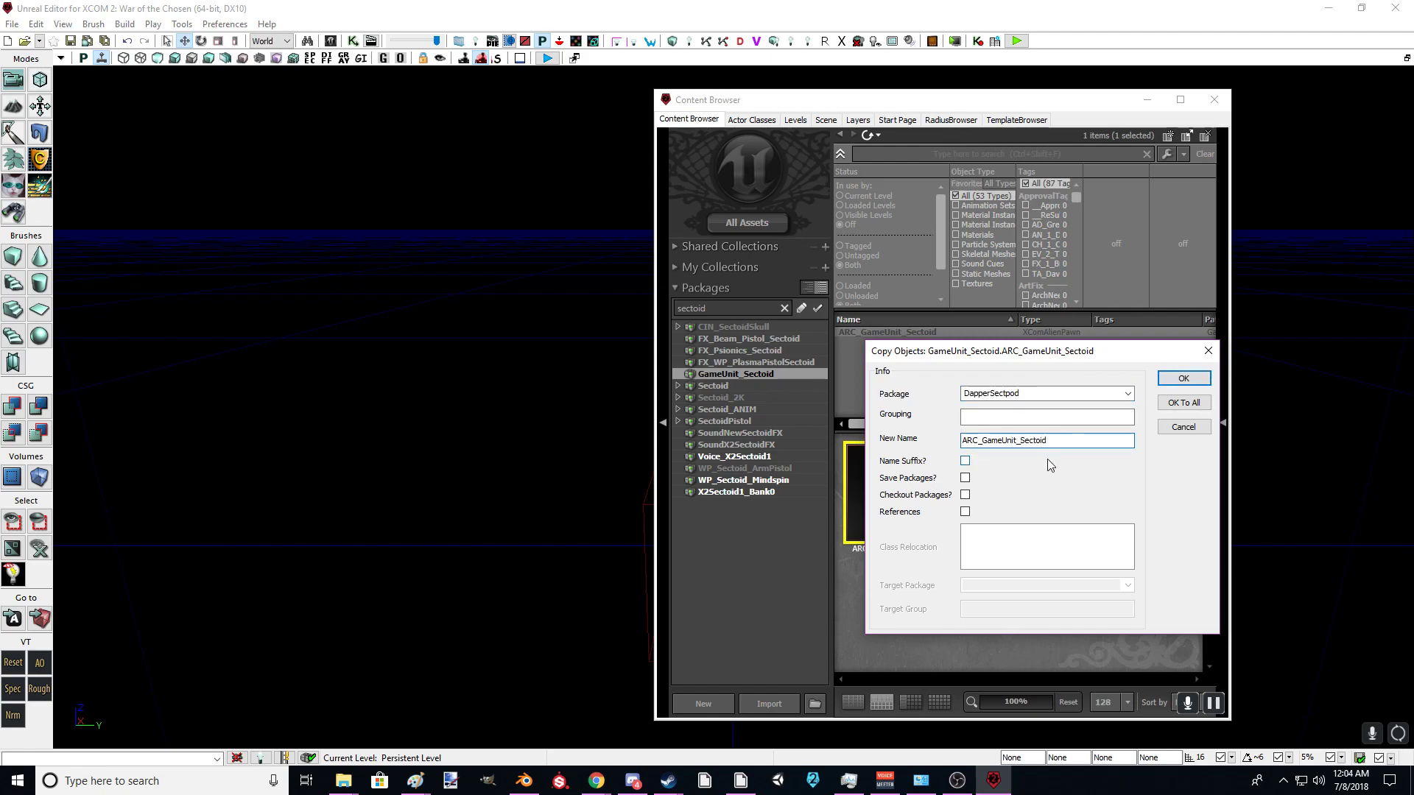
text(Dapper)
click(1165, 380)
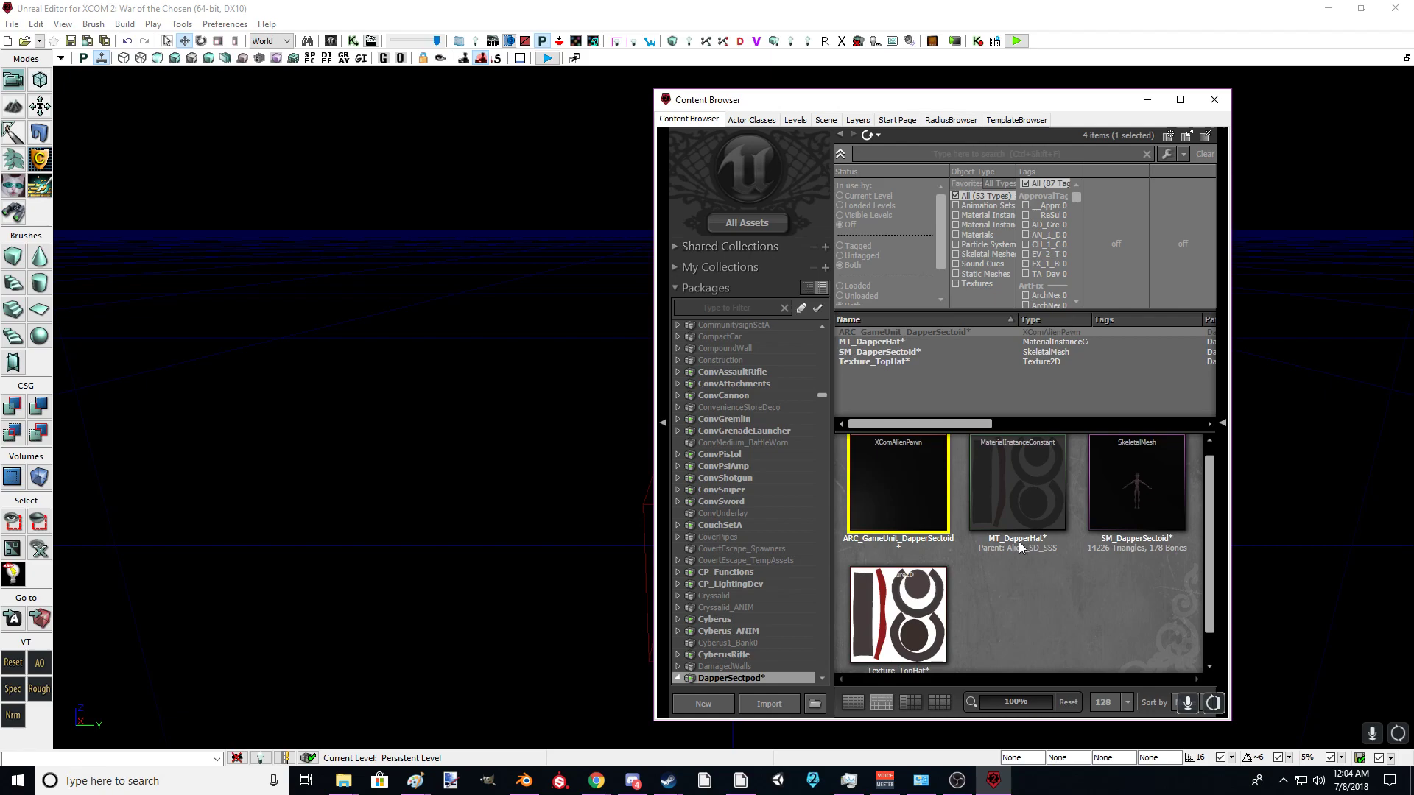
Step: Assign SM_DapperSectoid as the Skeletal Mesh in the properties of ARC_GameUnit_DapperSectoid, and close the properties
double_click(903, 515)
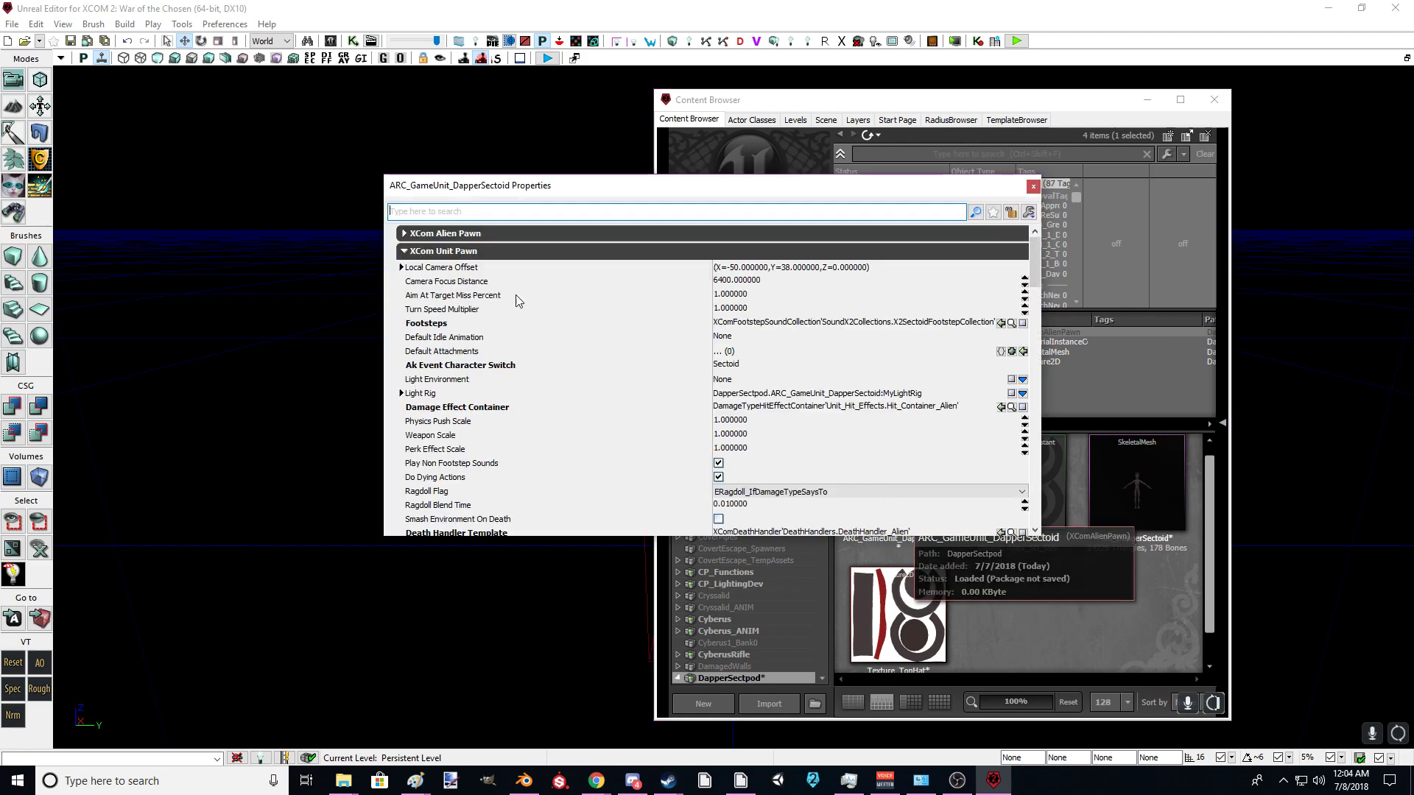
click(415, 254)
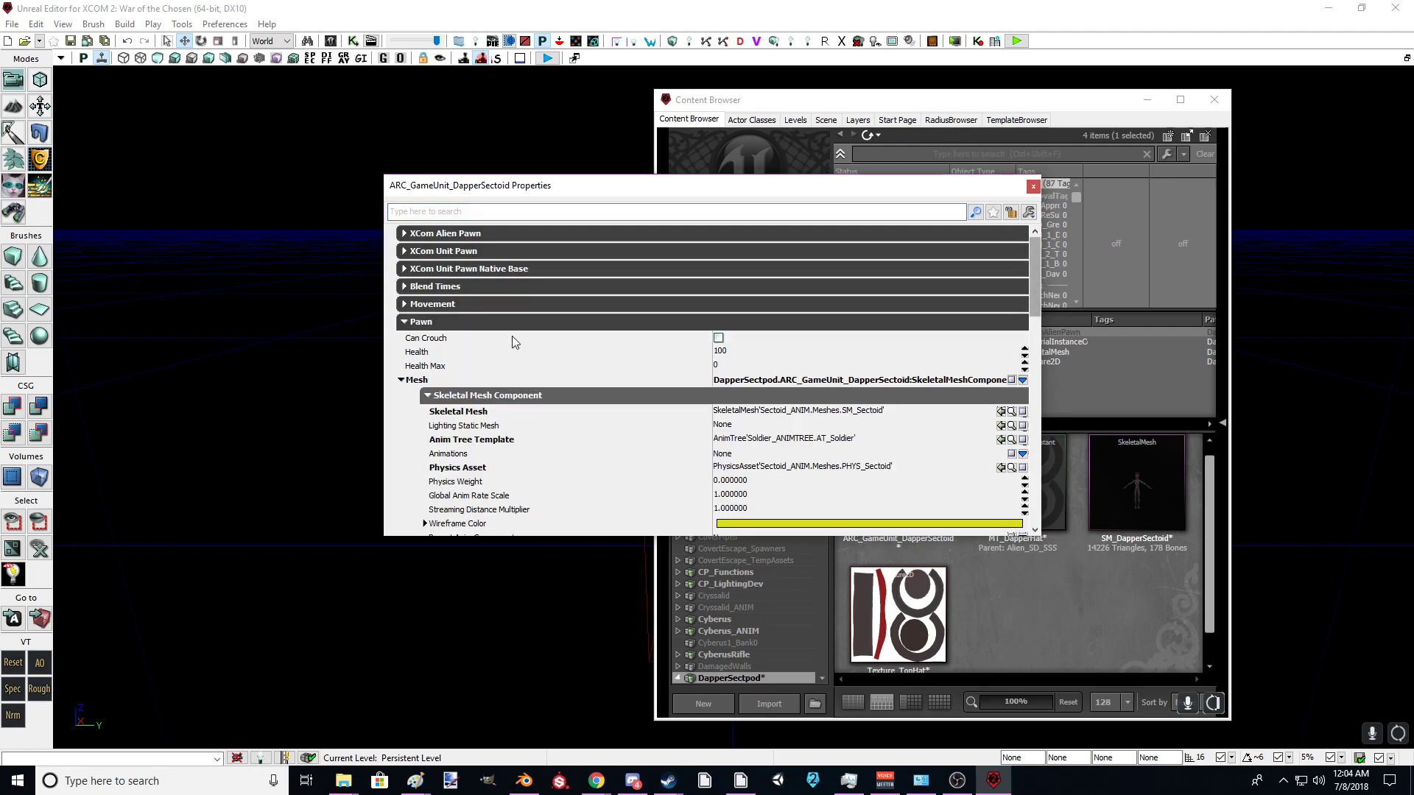
scroll(423, 309, down, 1)
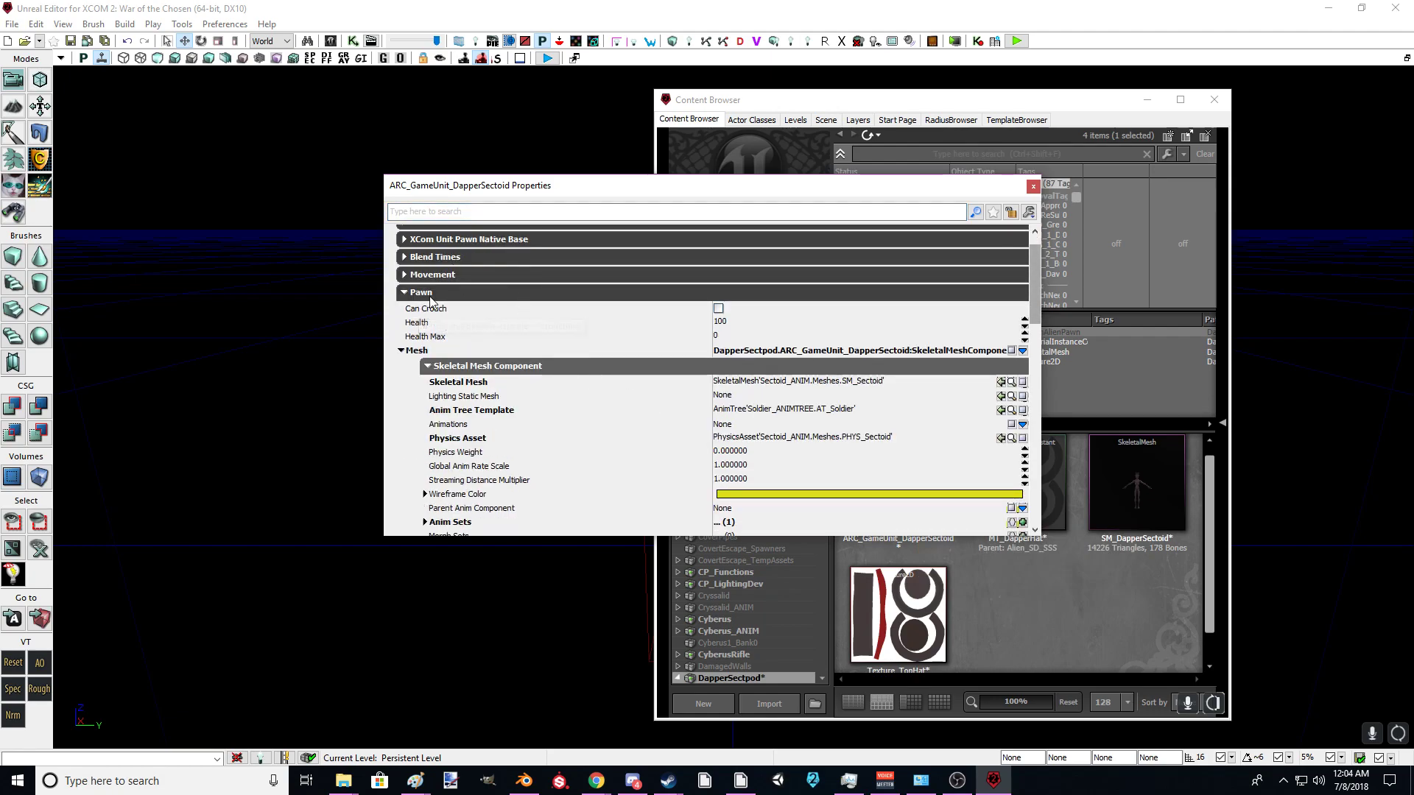
click(1162, 631)
click(1151, 485)
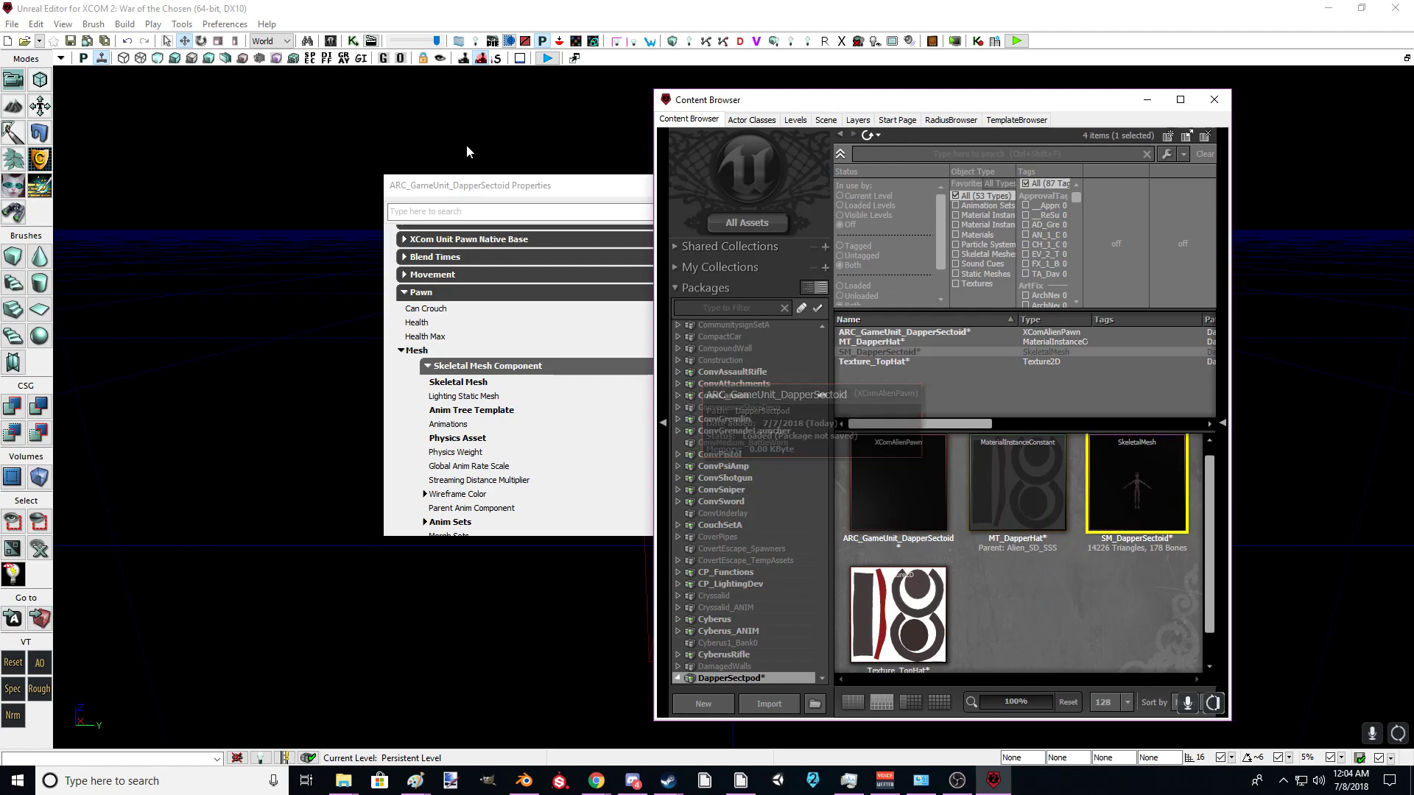
click(504, 185)
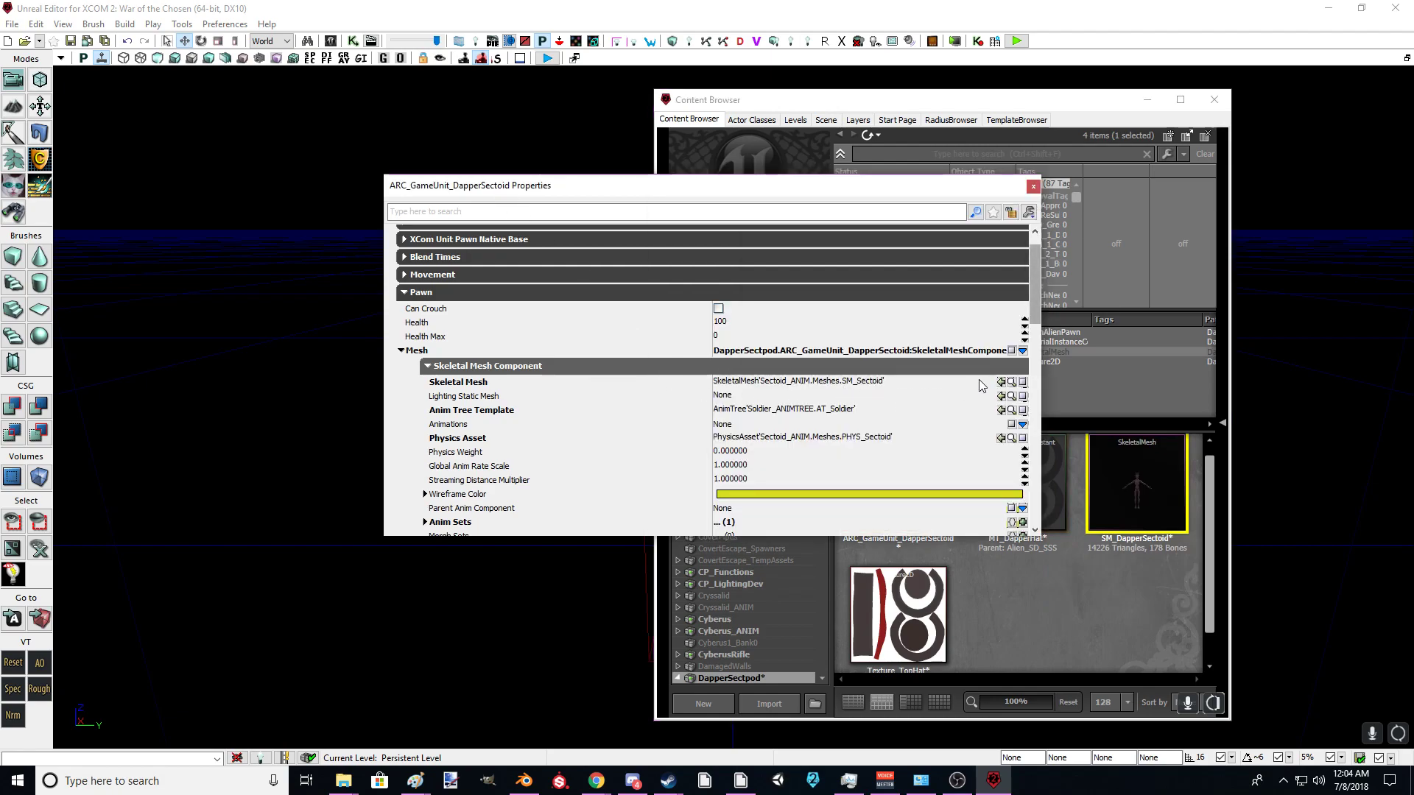
click(1001, 383)
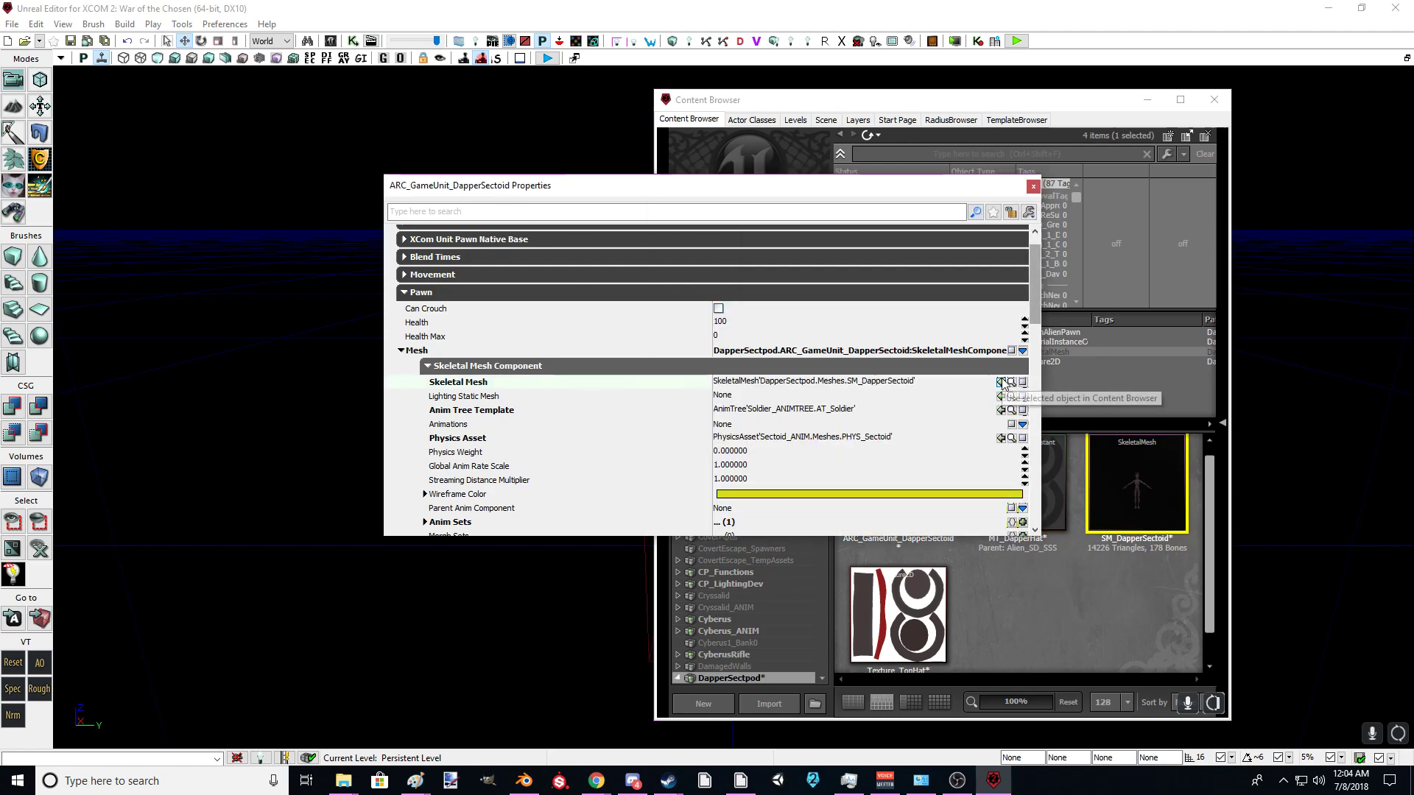
click(1033, 188)
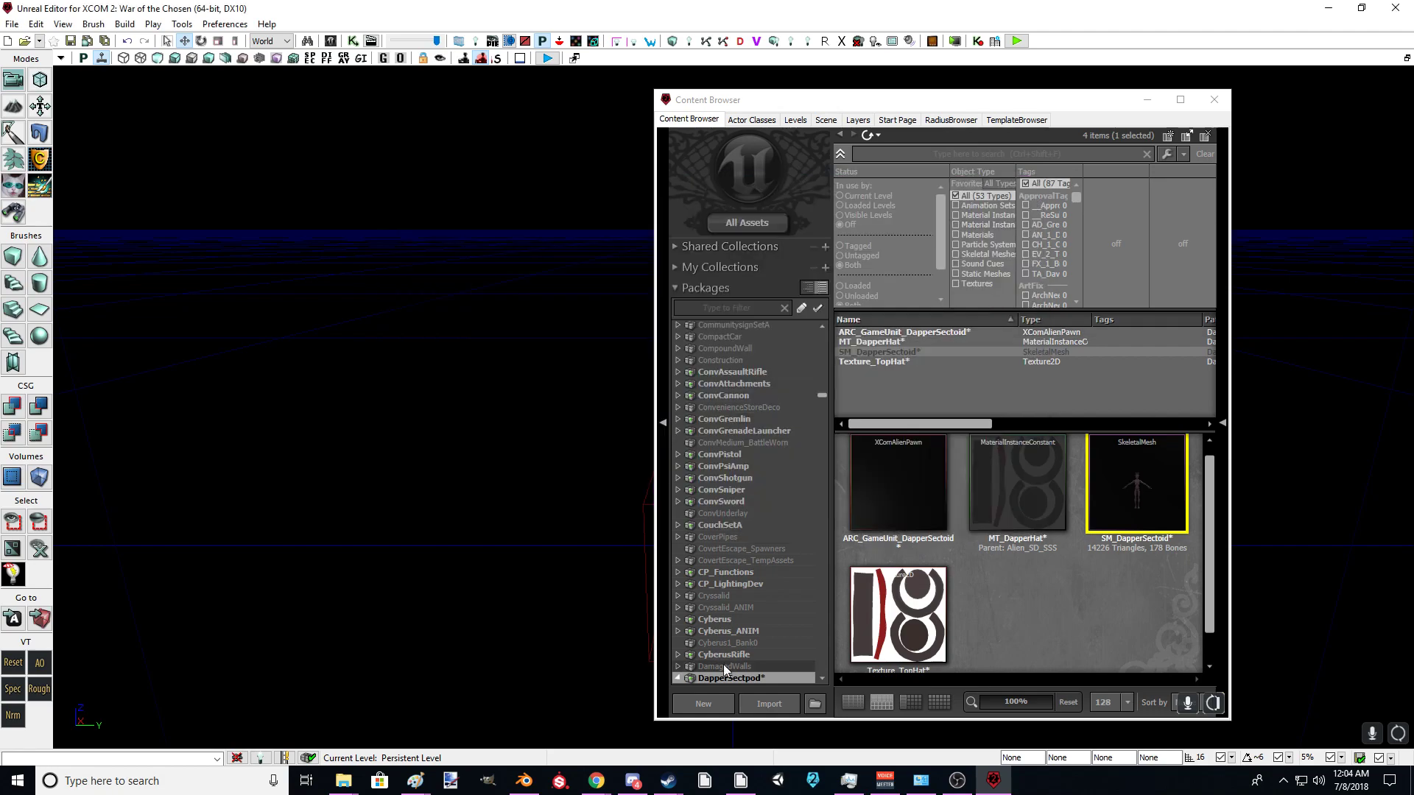
Step: Save the DapperSectpod package, accepting its external package references
right_click(748, 678)
click(802, 494)
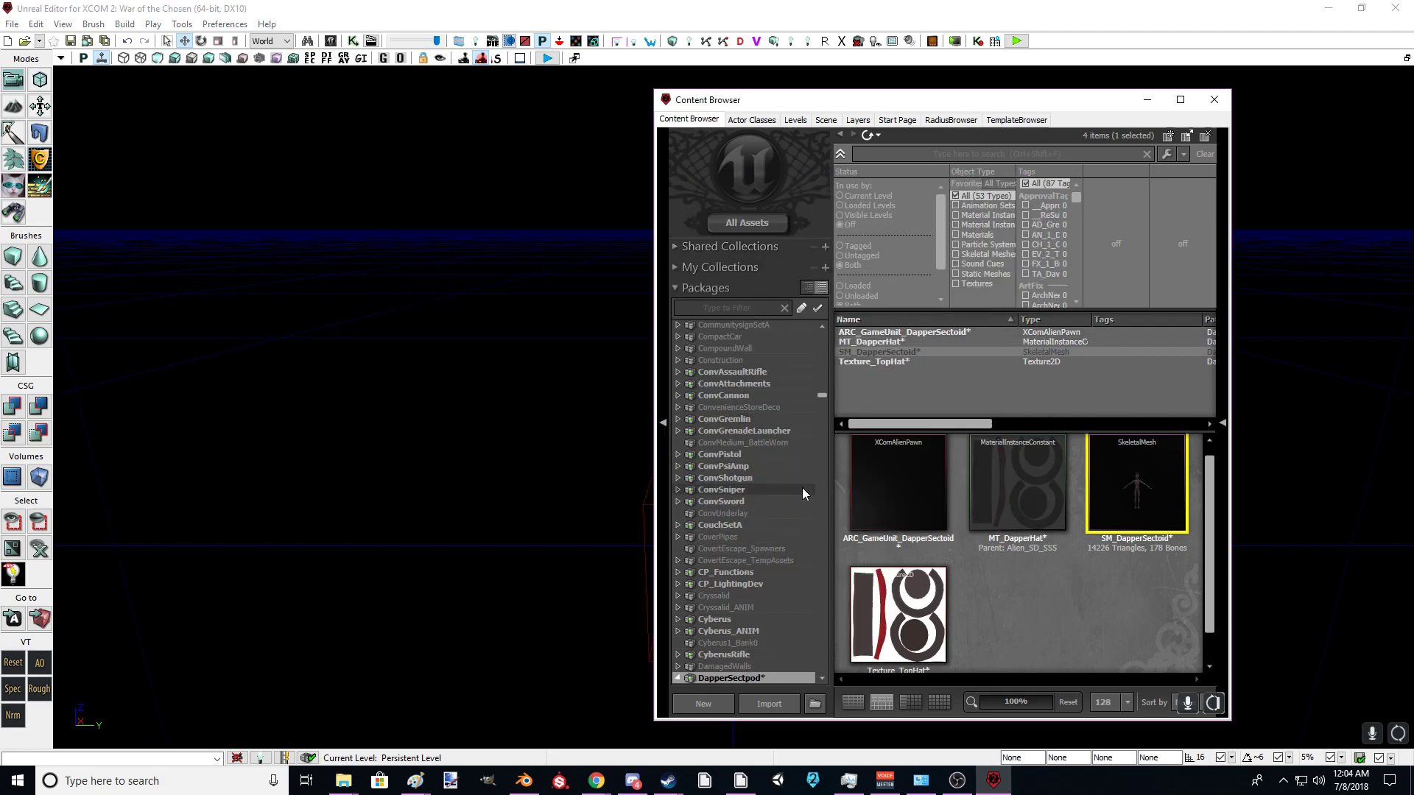
click(780, 435)
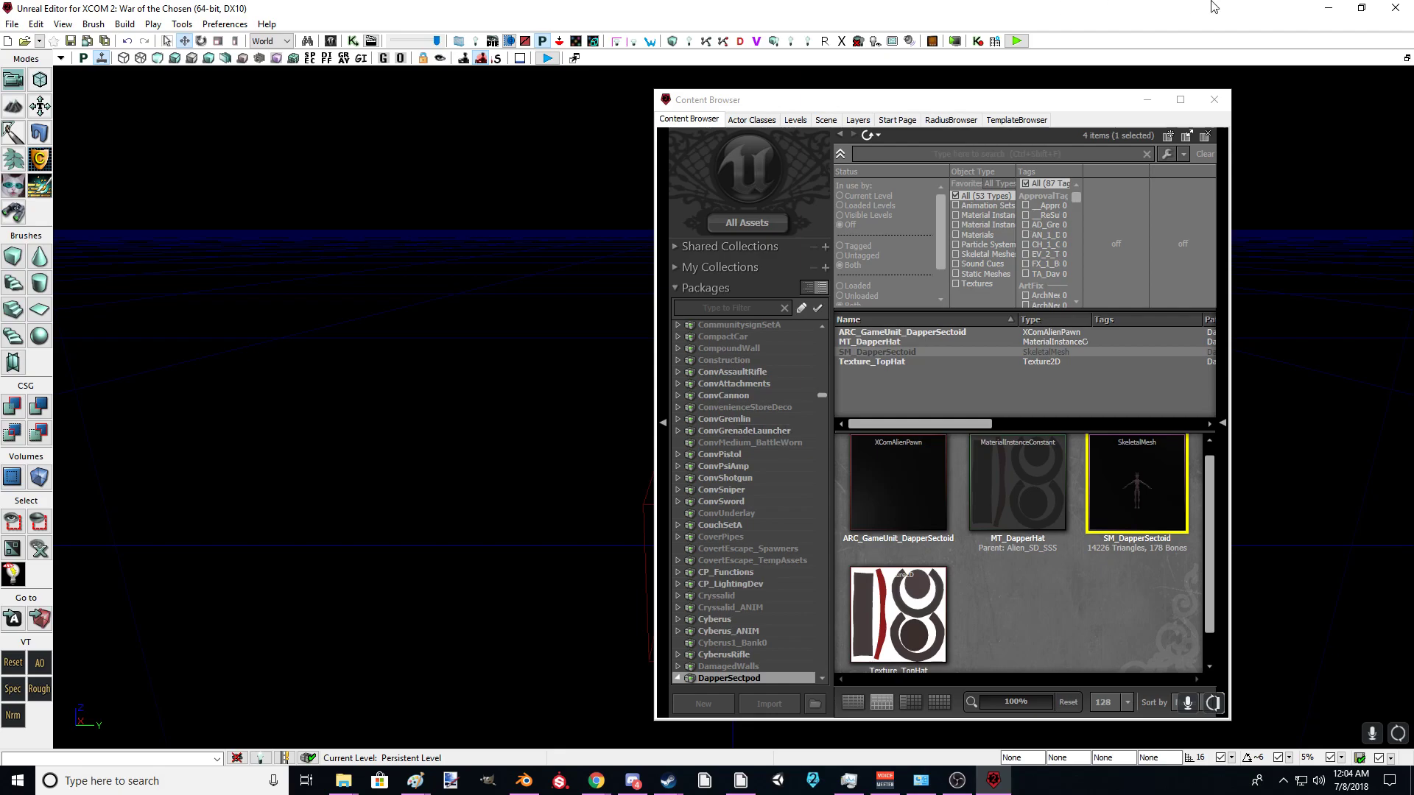
Step: Minimize the Unreal Editor and switch to the Tutorial project in XCOM ModBuddy, briefly rechecking the DapperSectpod package contents
click(1327, 8)
click(374, 142)
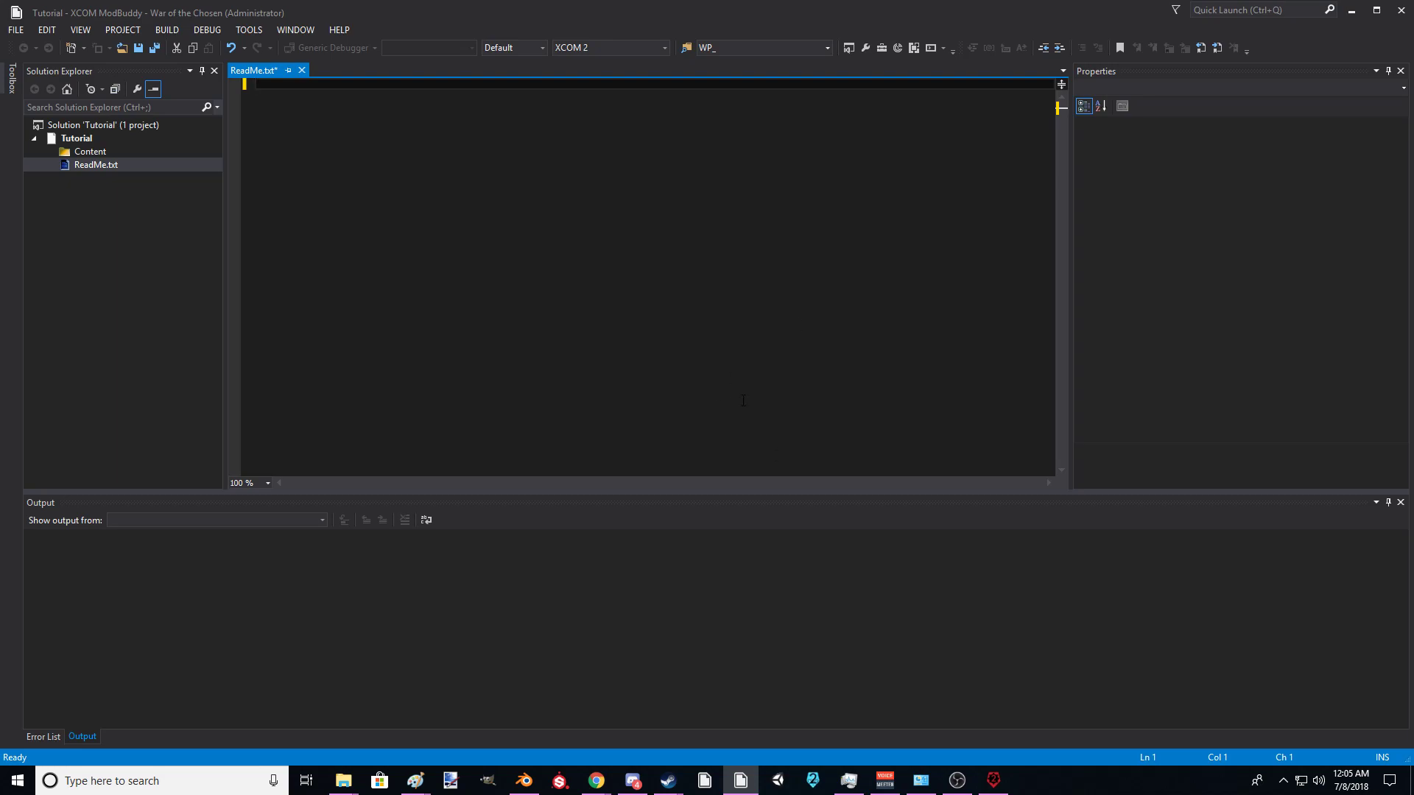
click(994, 780)
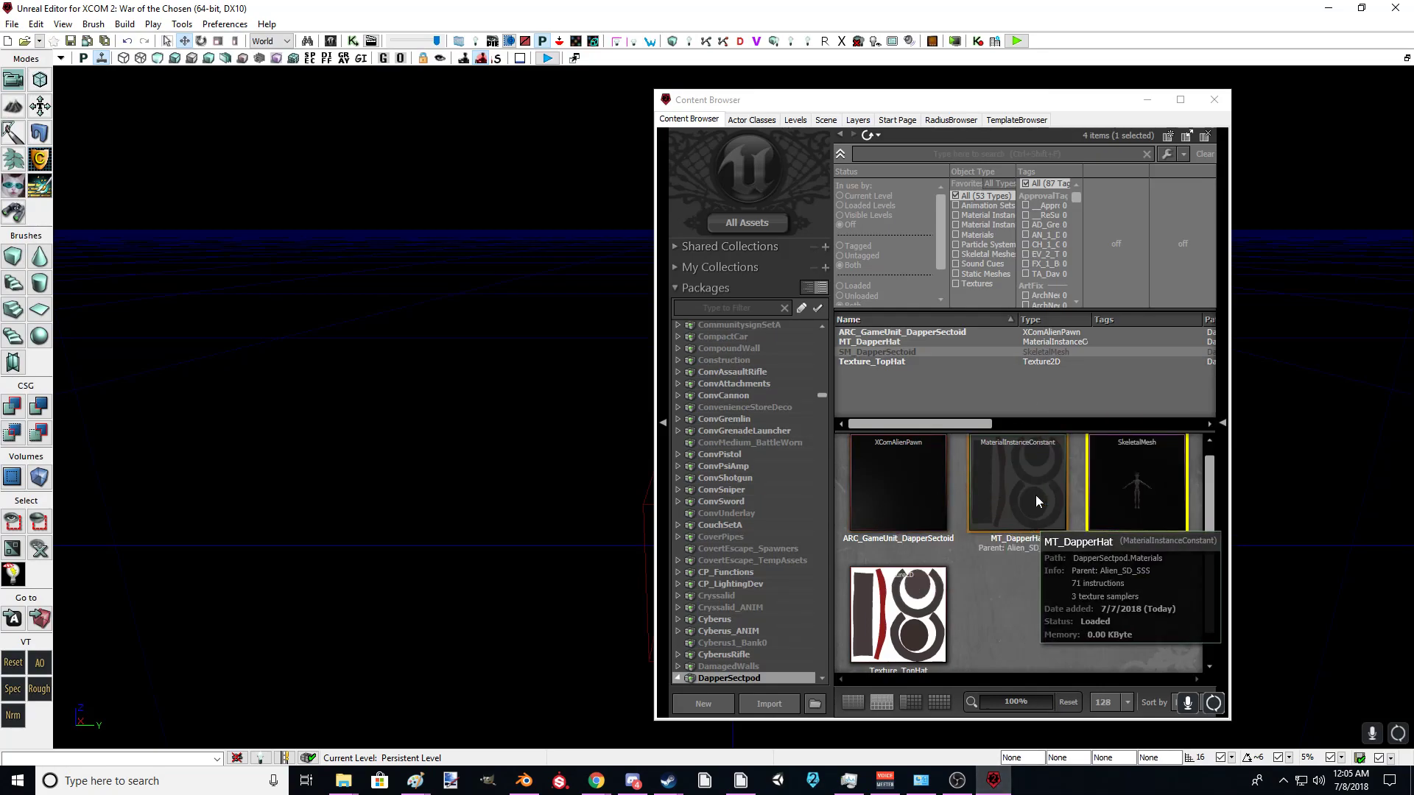
click(1328, 8)
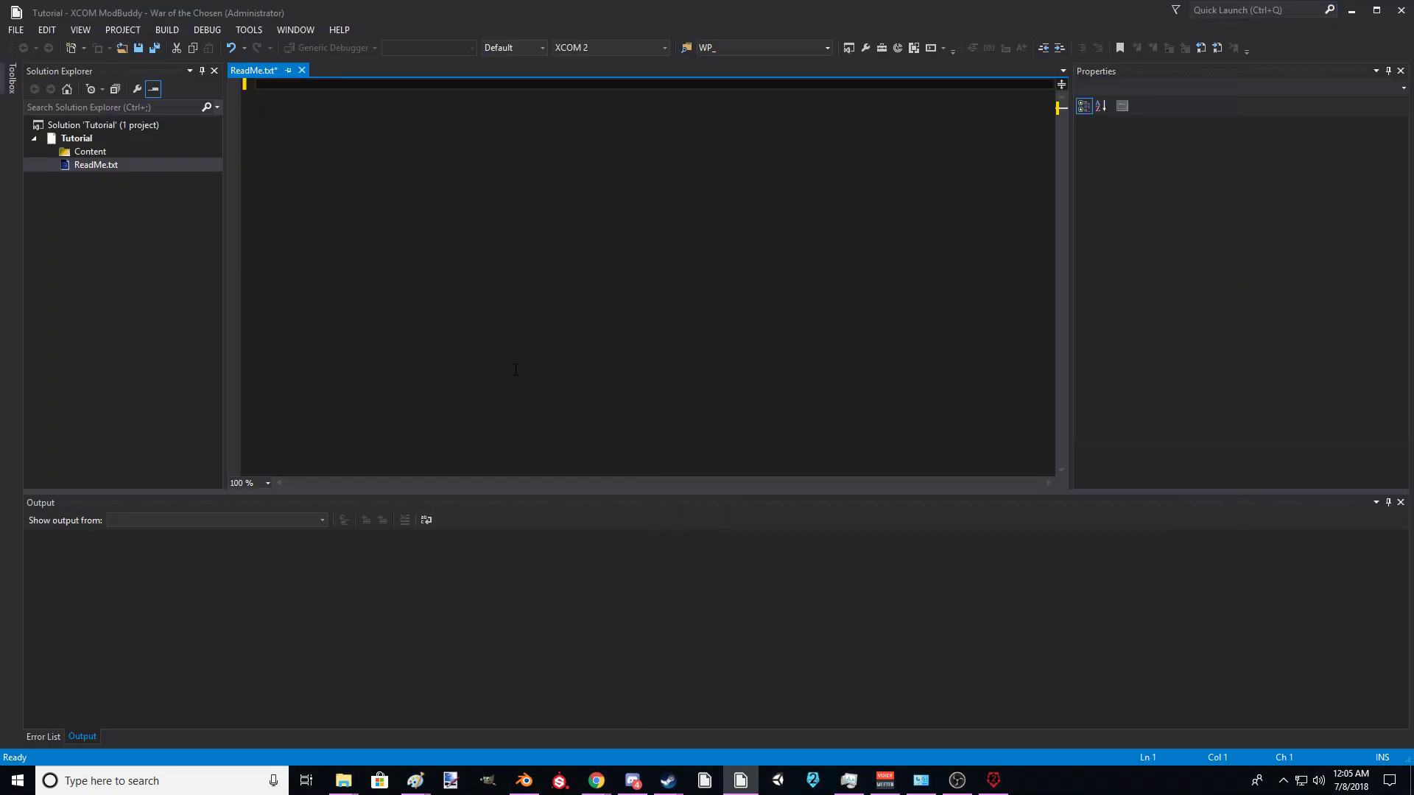